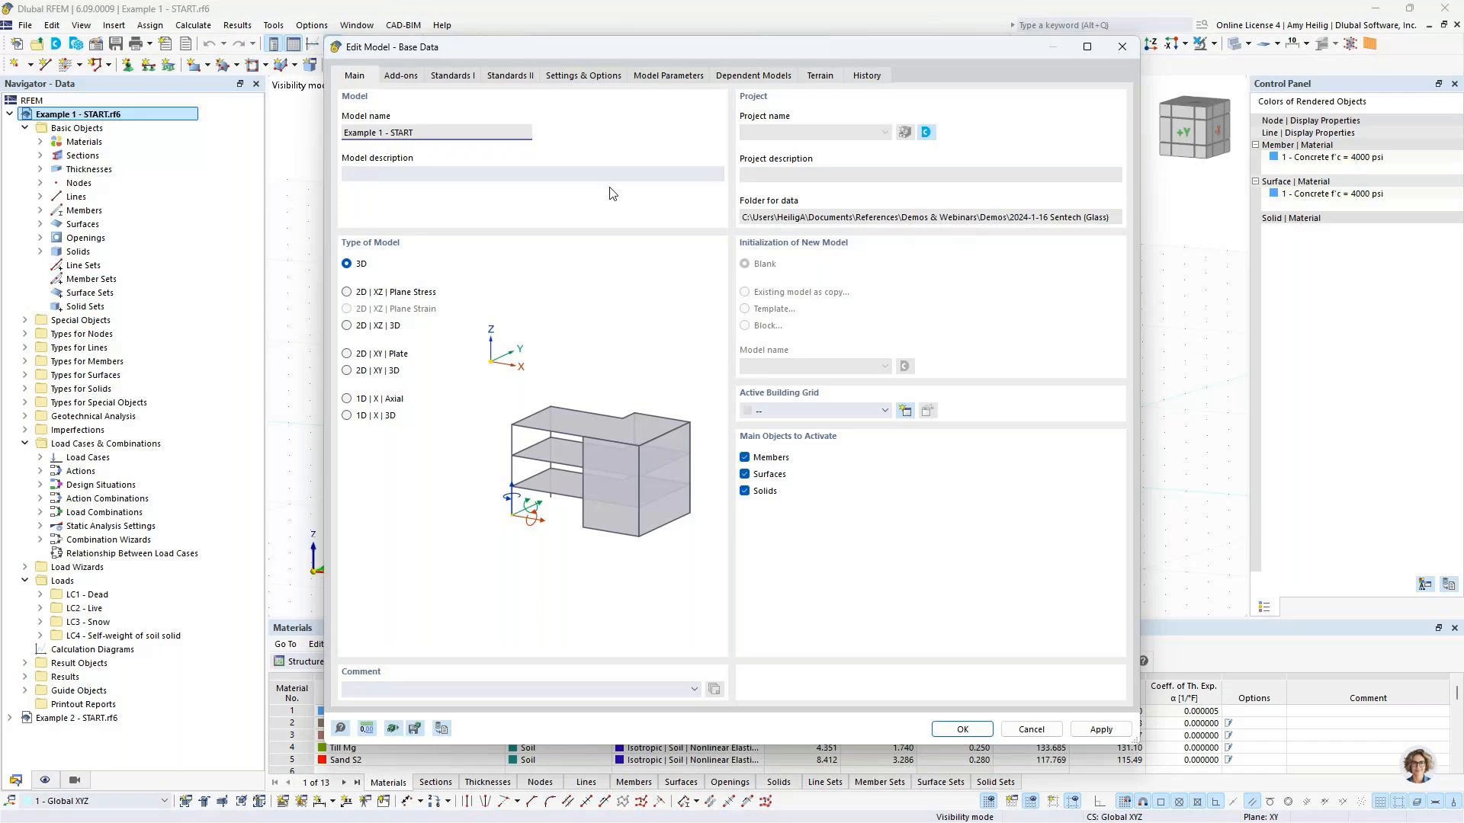
Step: Review the add-ons activated in the model's base data, including Geotechnical Analysis, and close the settings without changes
left_click(406, 76)
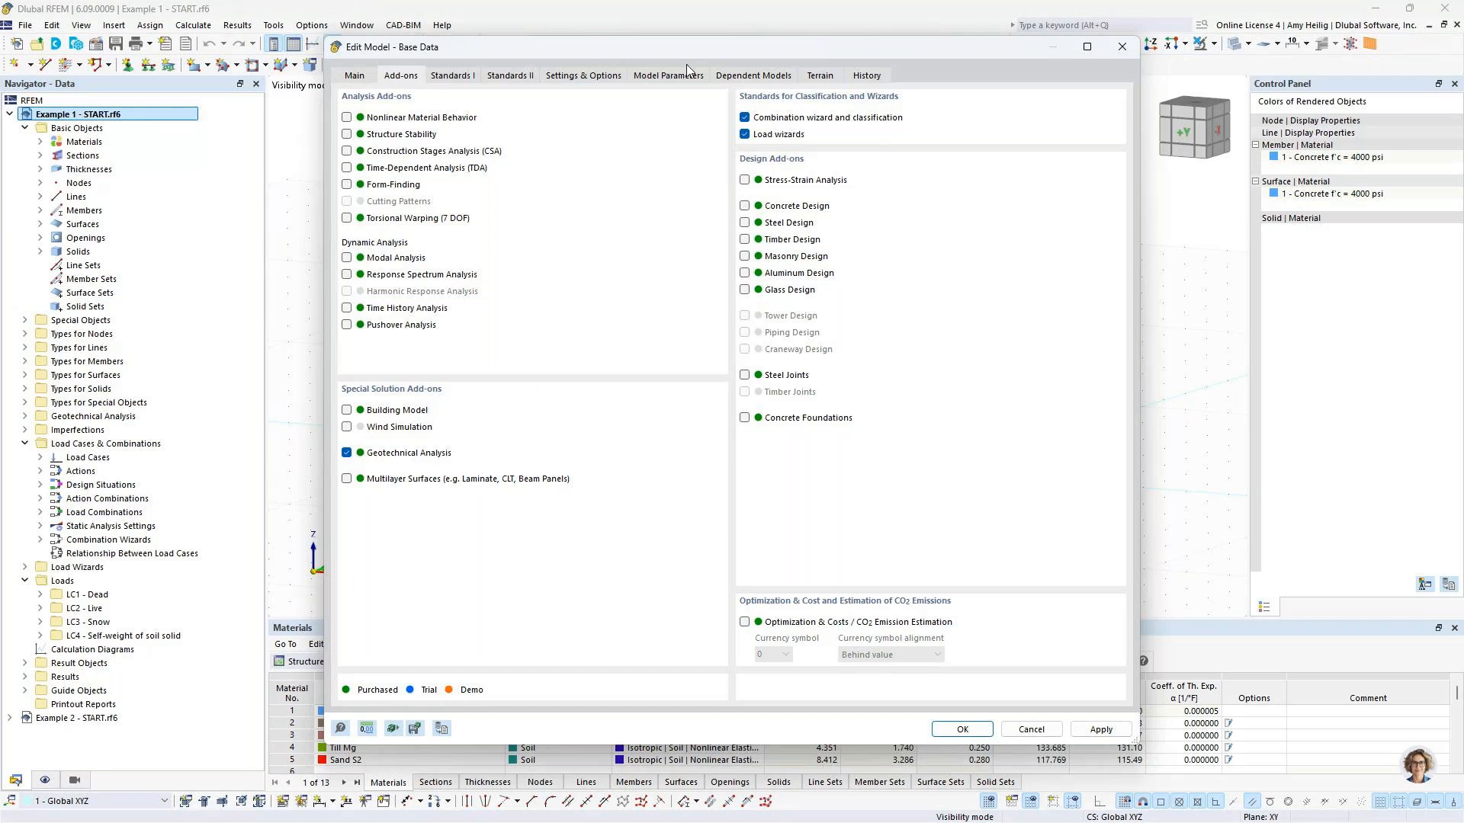
left_click_drag(688, 50, 641, 399)
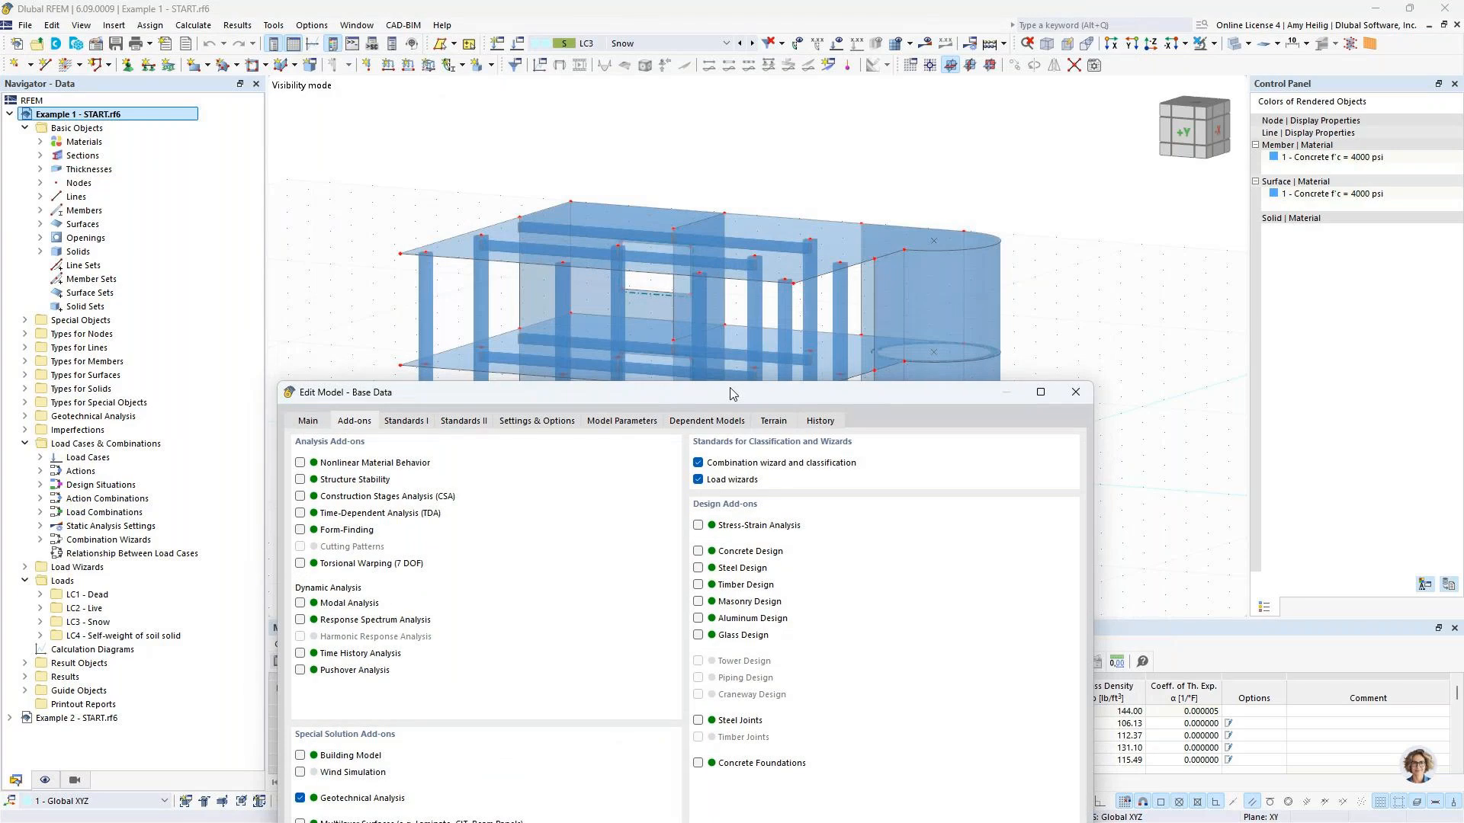
left_click_drag(731, 393, 777, 97)
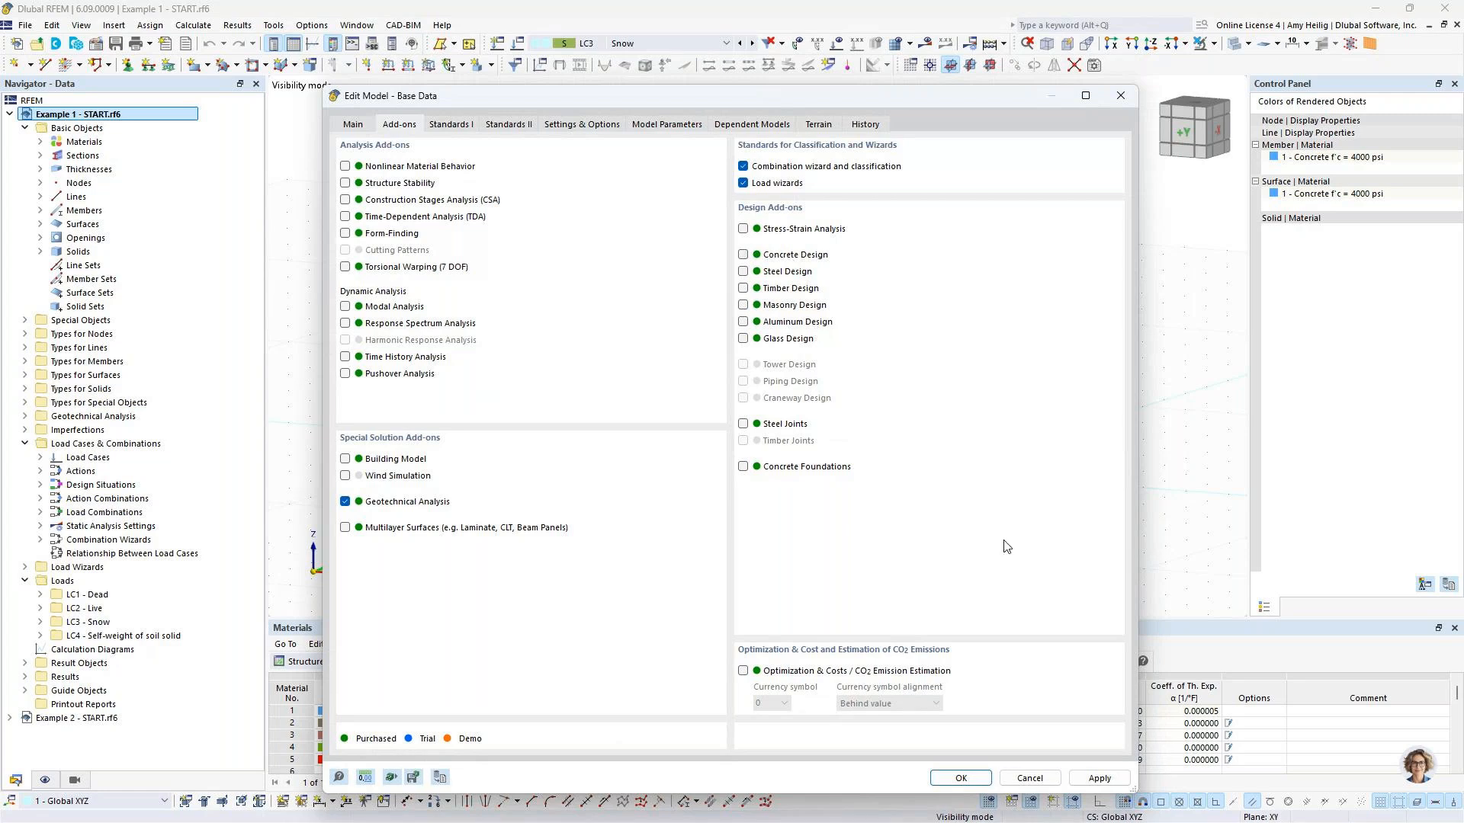
left_click(1016, 771)
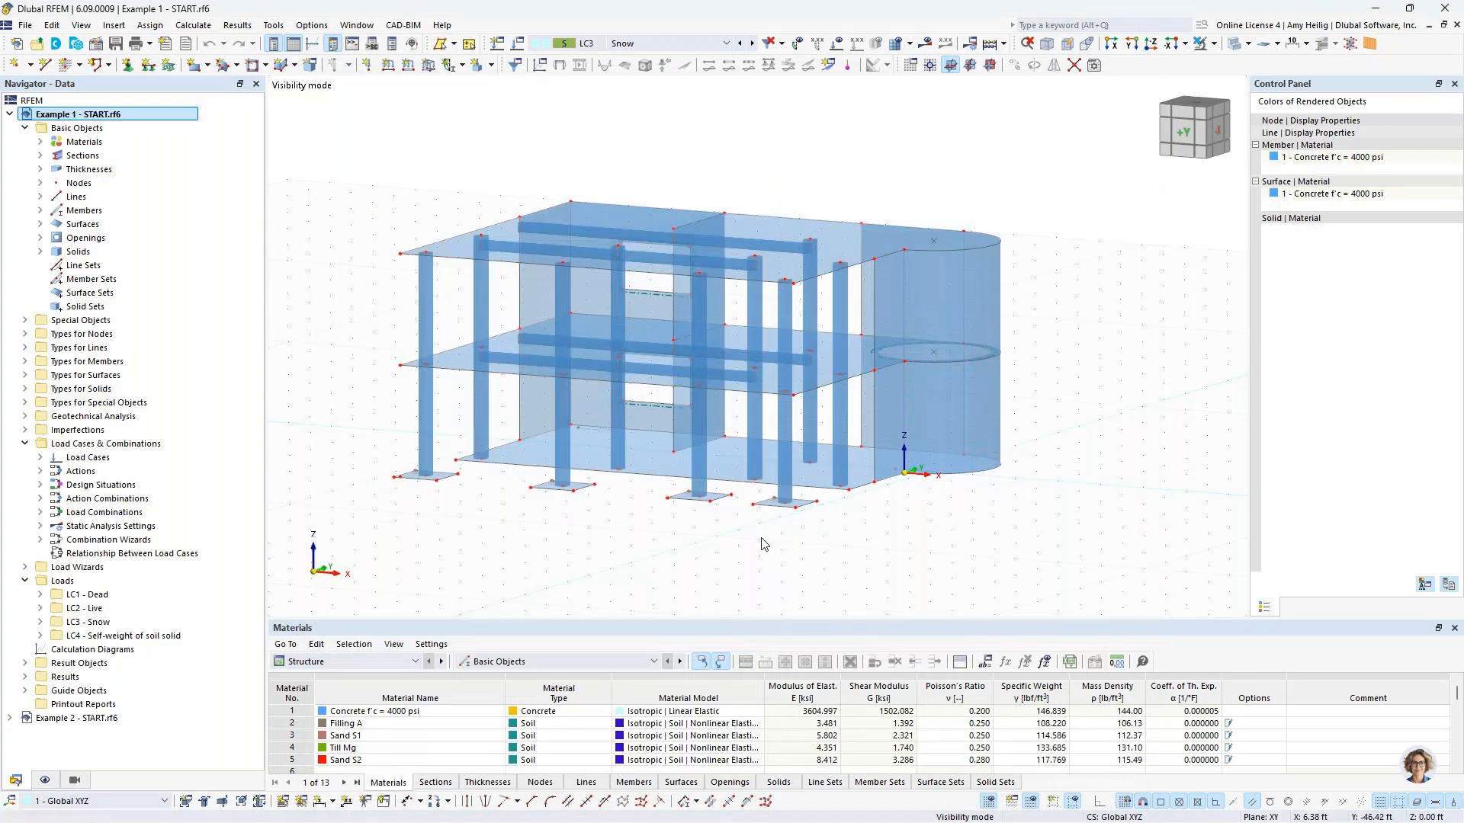
Step: List the model's materials and highlight the parts of the structure that use the Concrete f'c = 4000 psi material
scroll(737, 529, "up", 1)
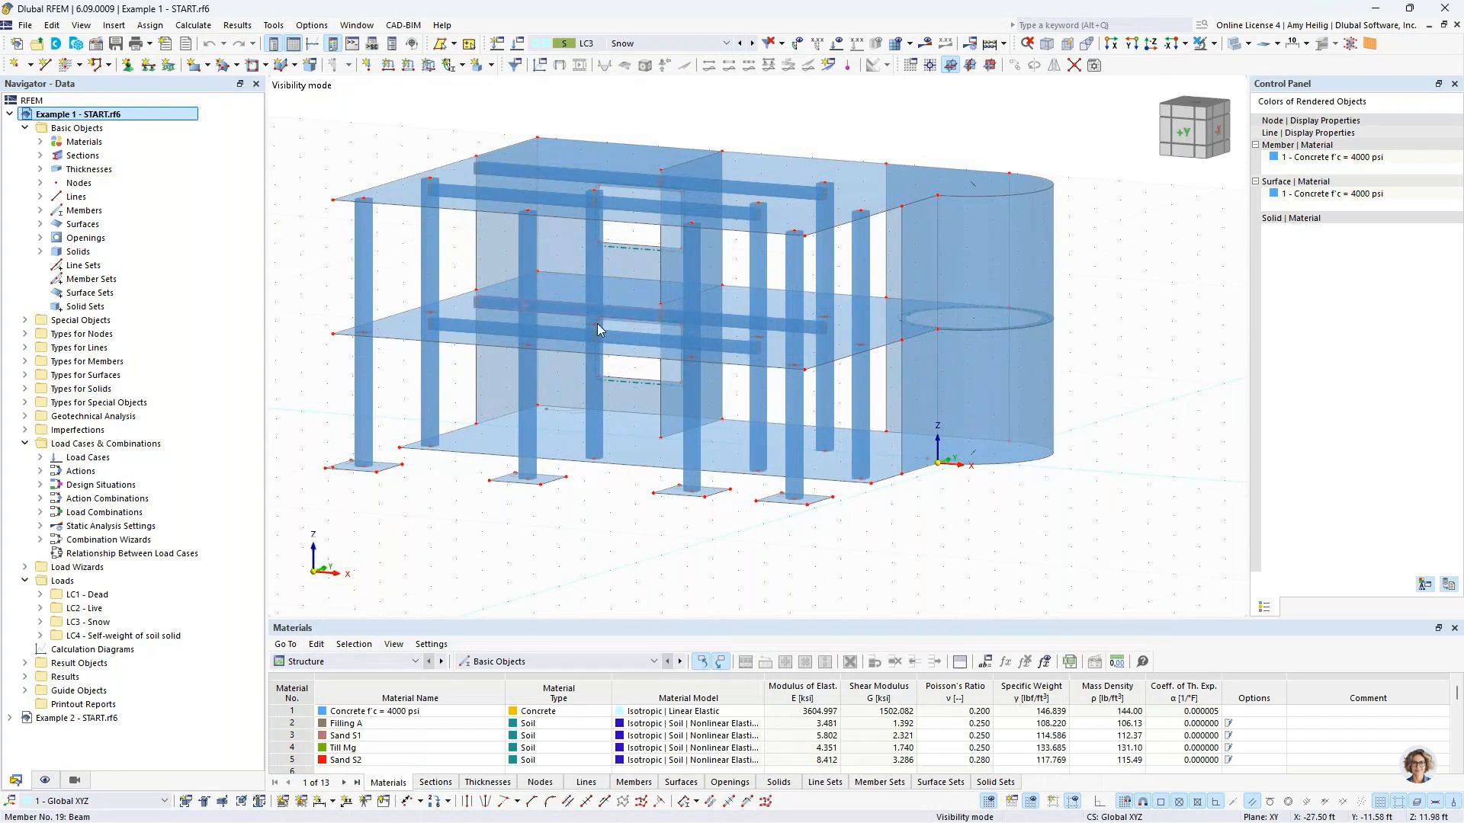
left_click(40, 142)
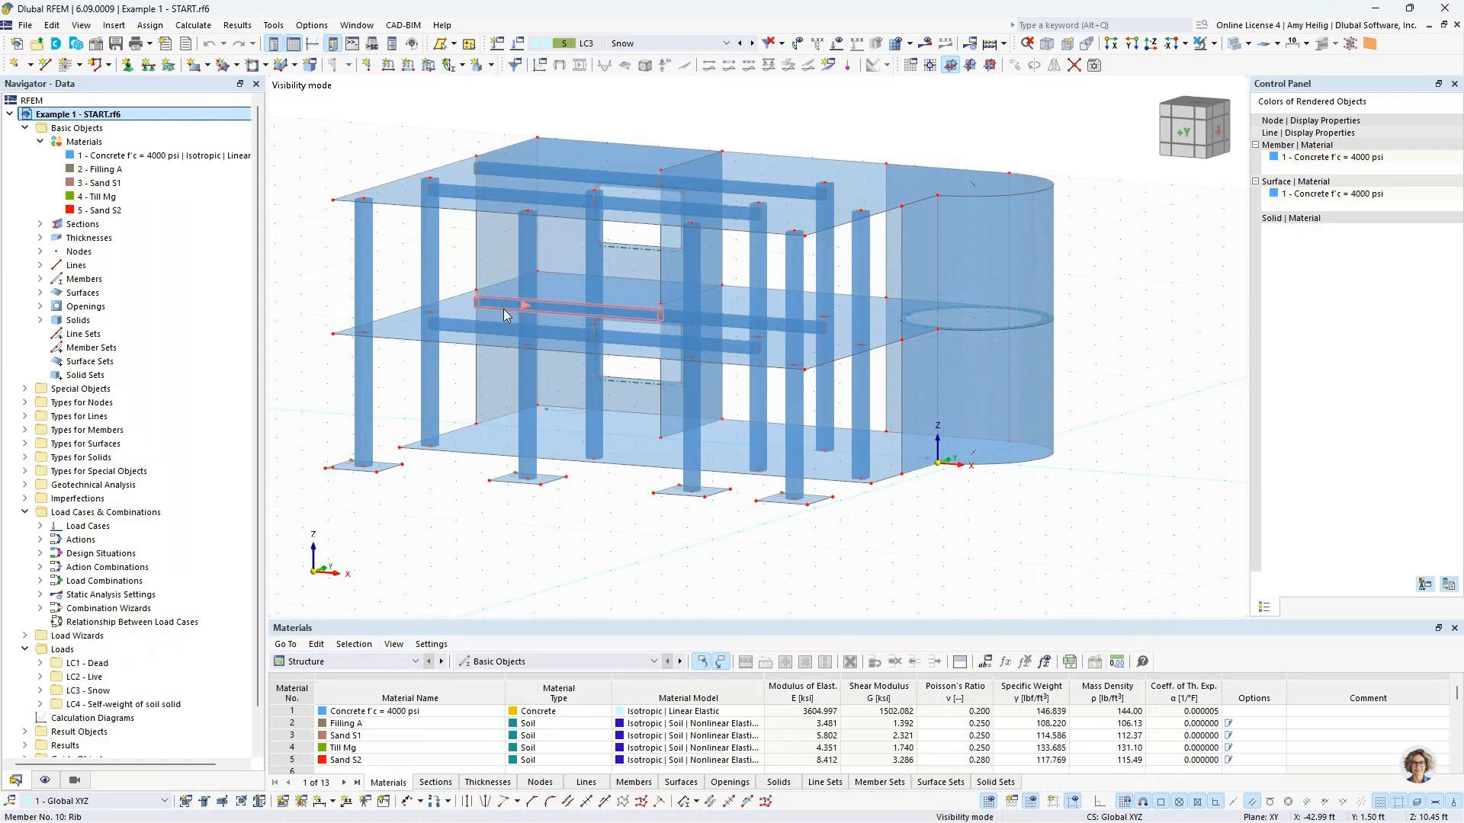
left_click(177, 158)
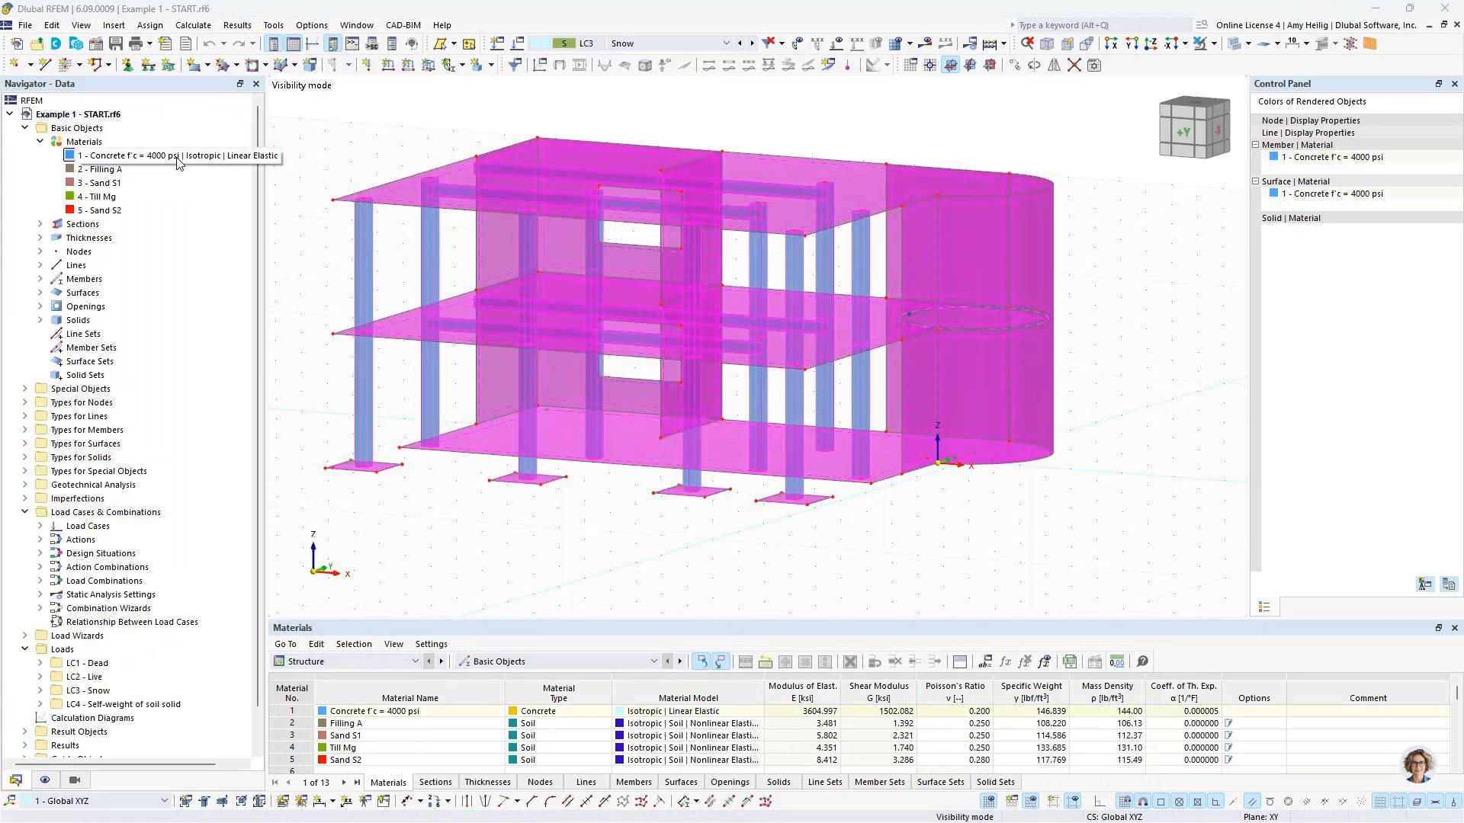
left_click(381, 146)
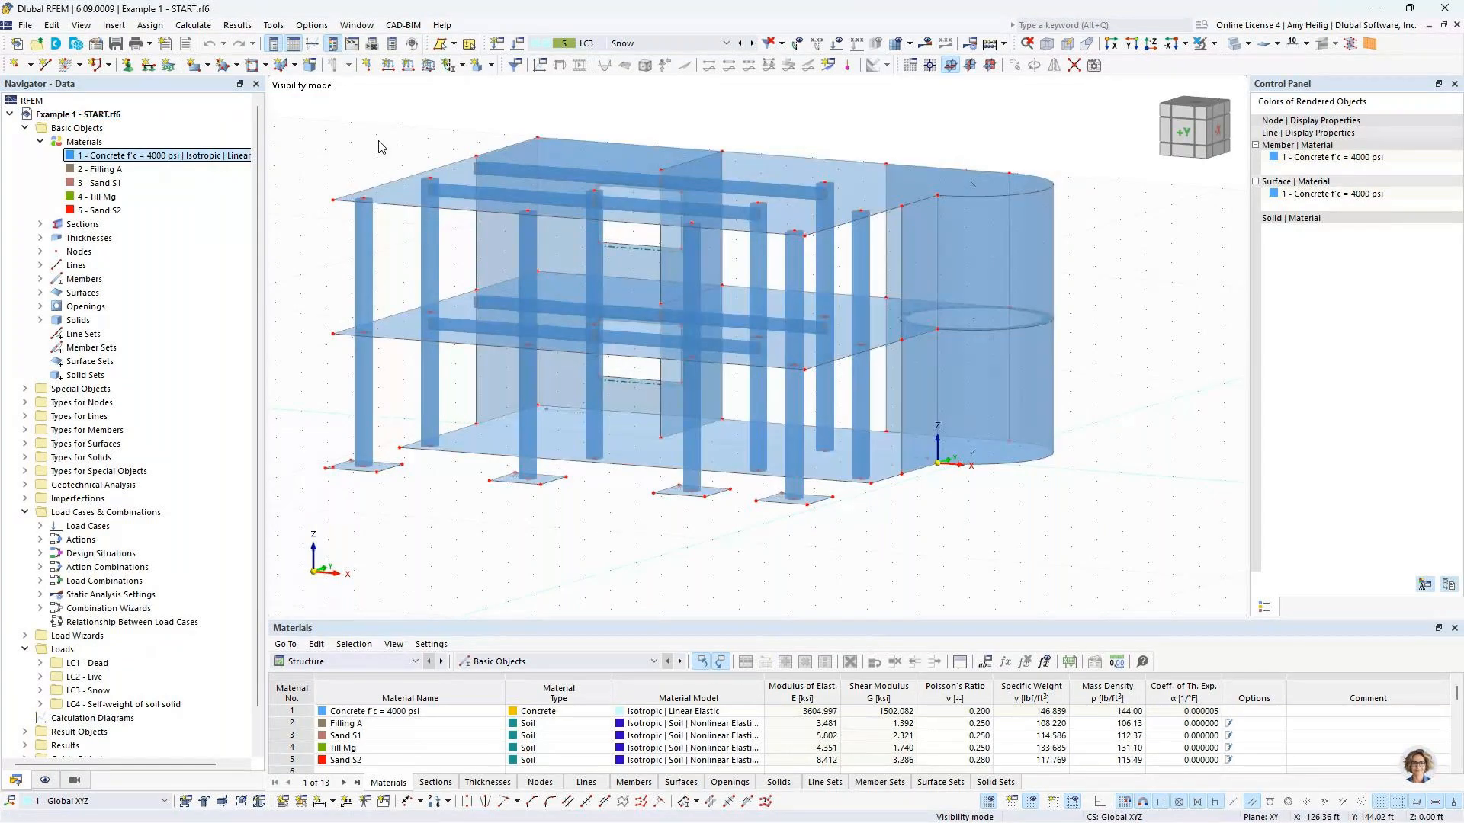
Step: Display the loads of the Dead, Live and Snow load cases one after another, and hide the load display again
middle_click_drag(497, 119, 510, 137)
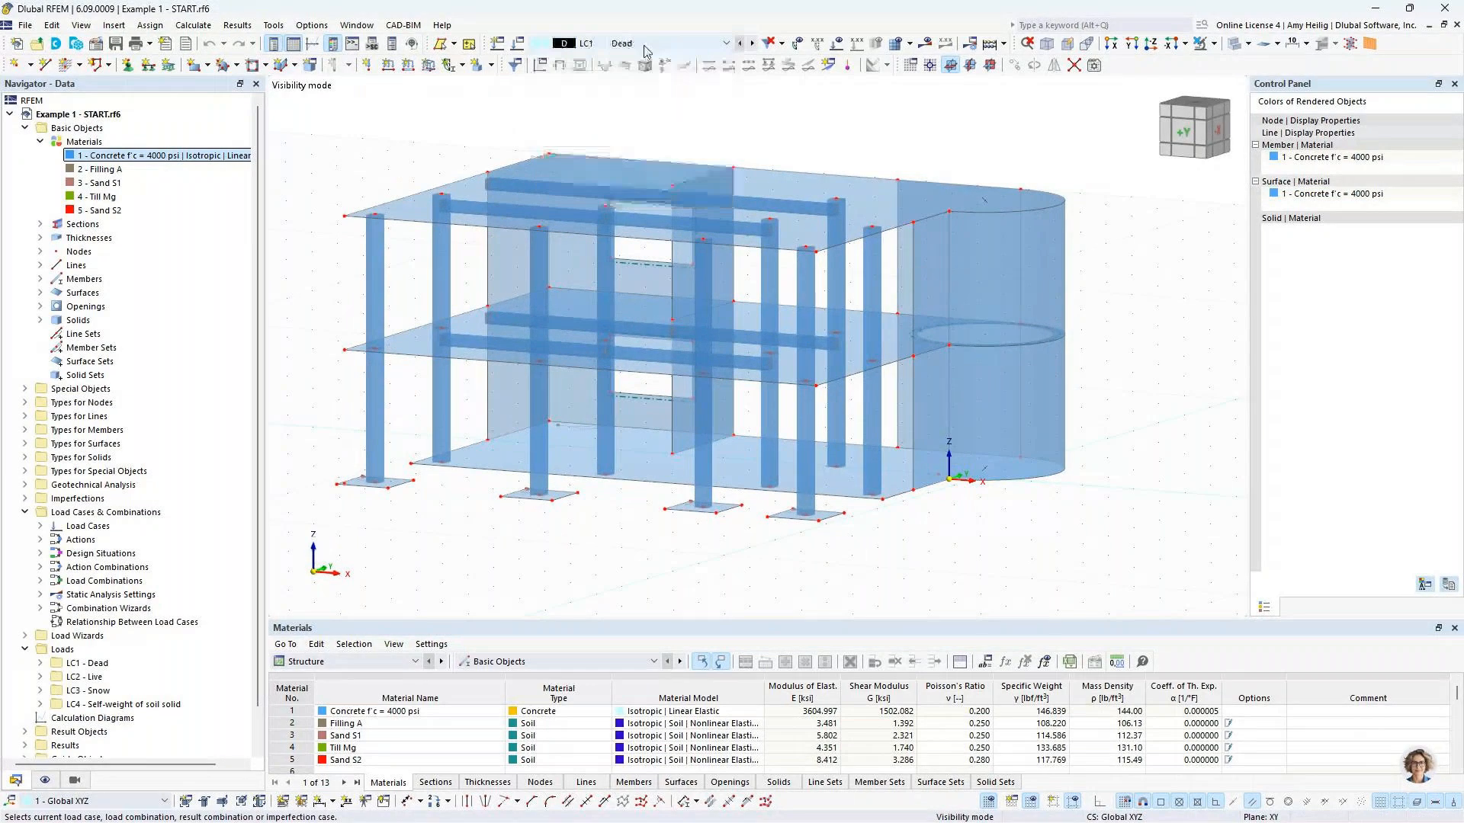
scroll(647, 45, "up", 2)
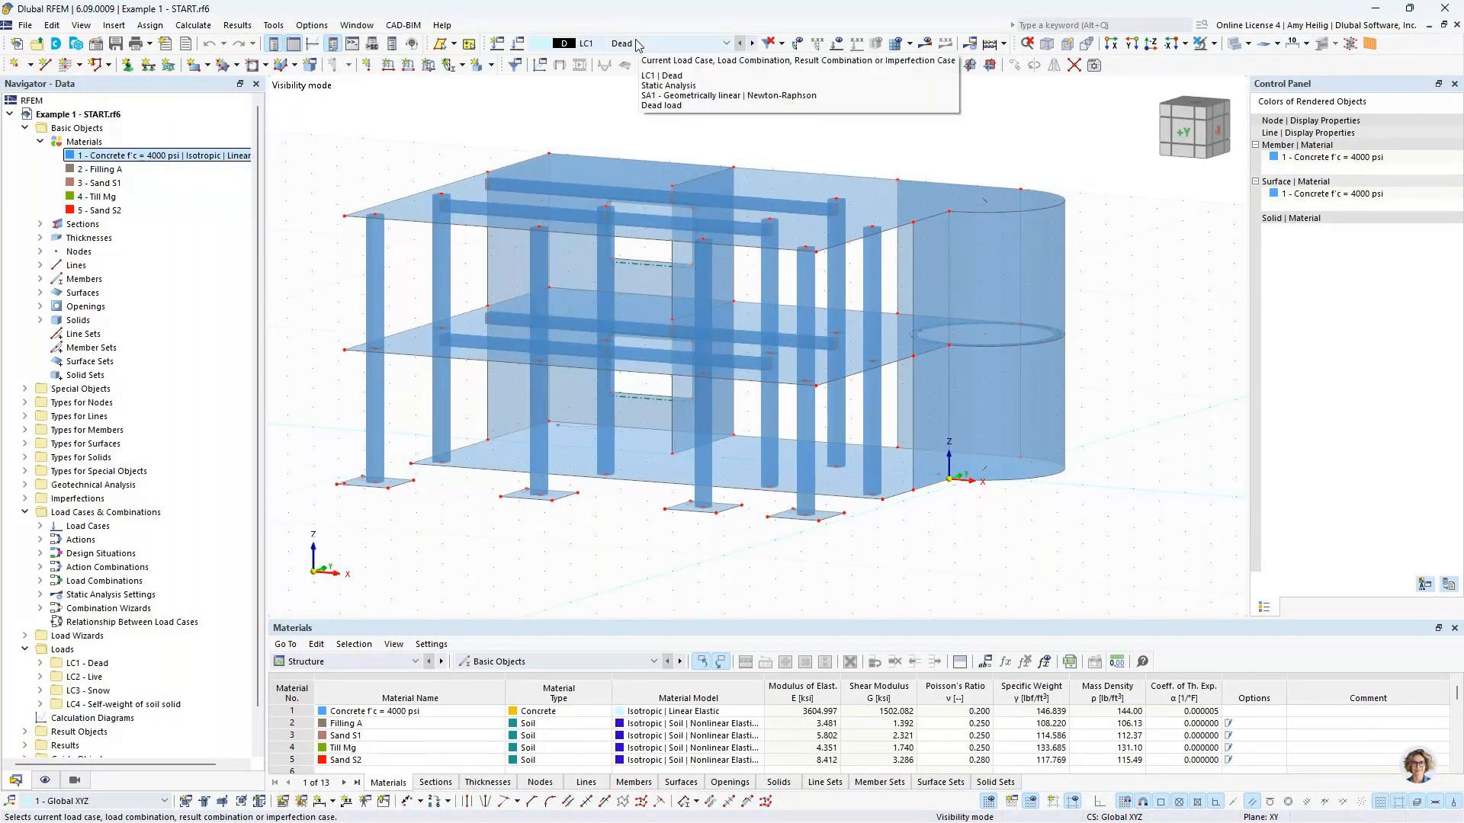
left_click(838, 44)
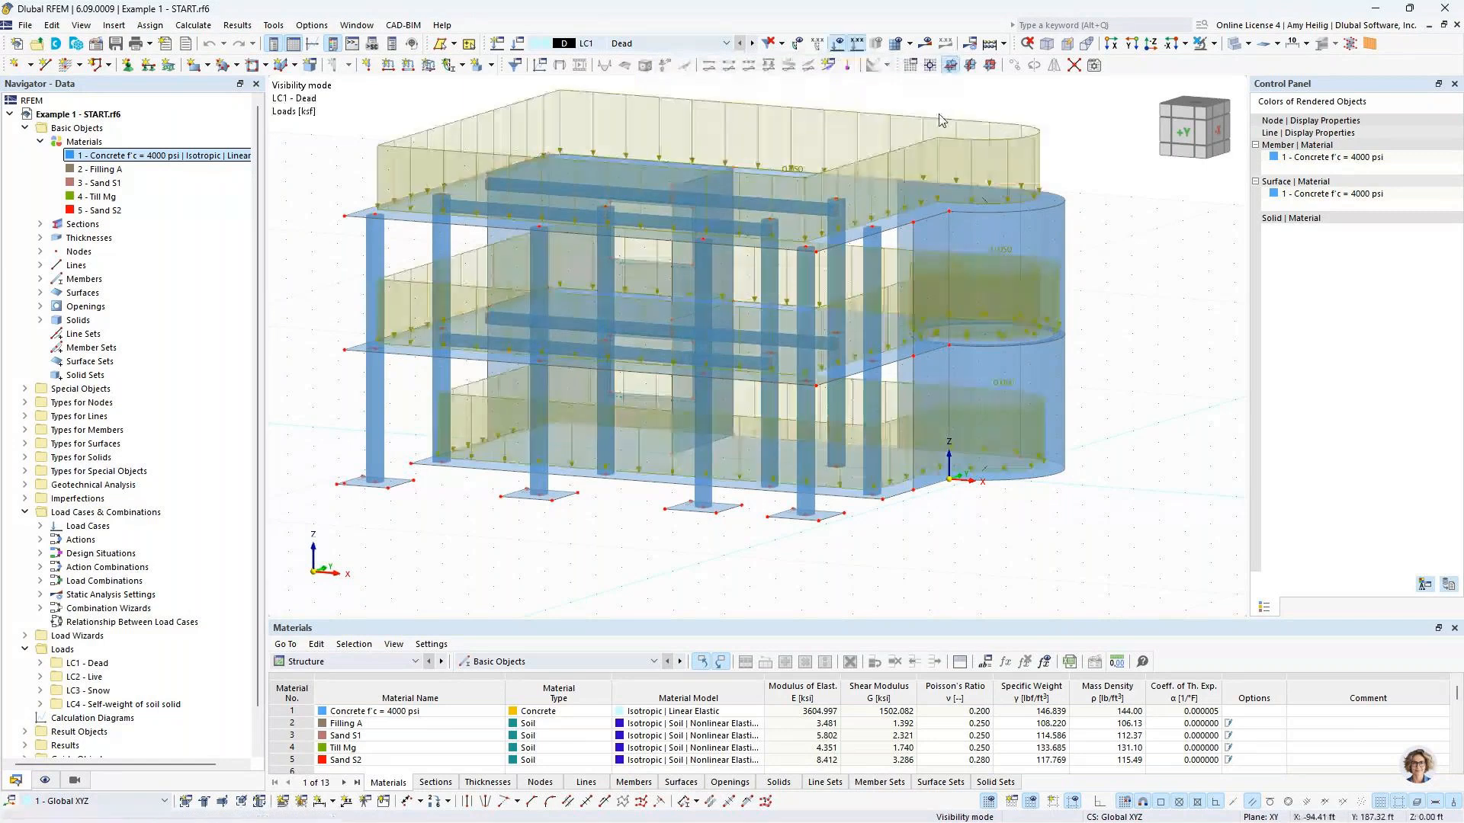
middle_click_drag(1064, 150, 1044, 214)
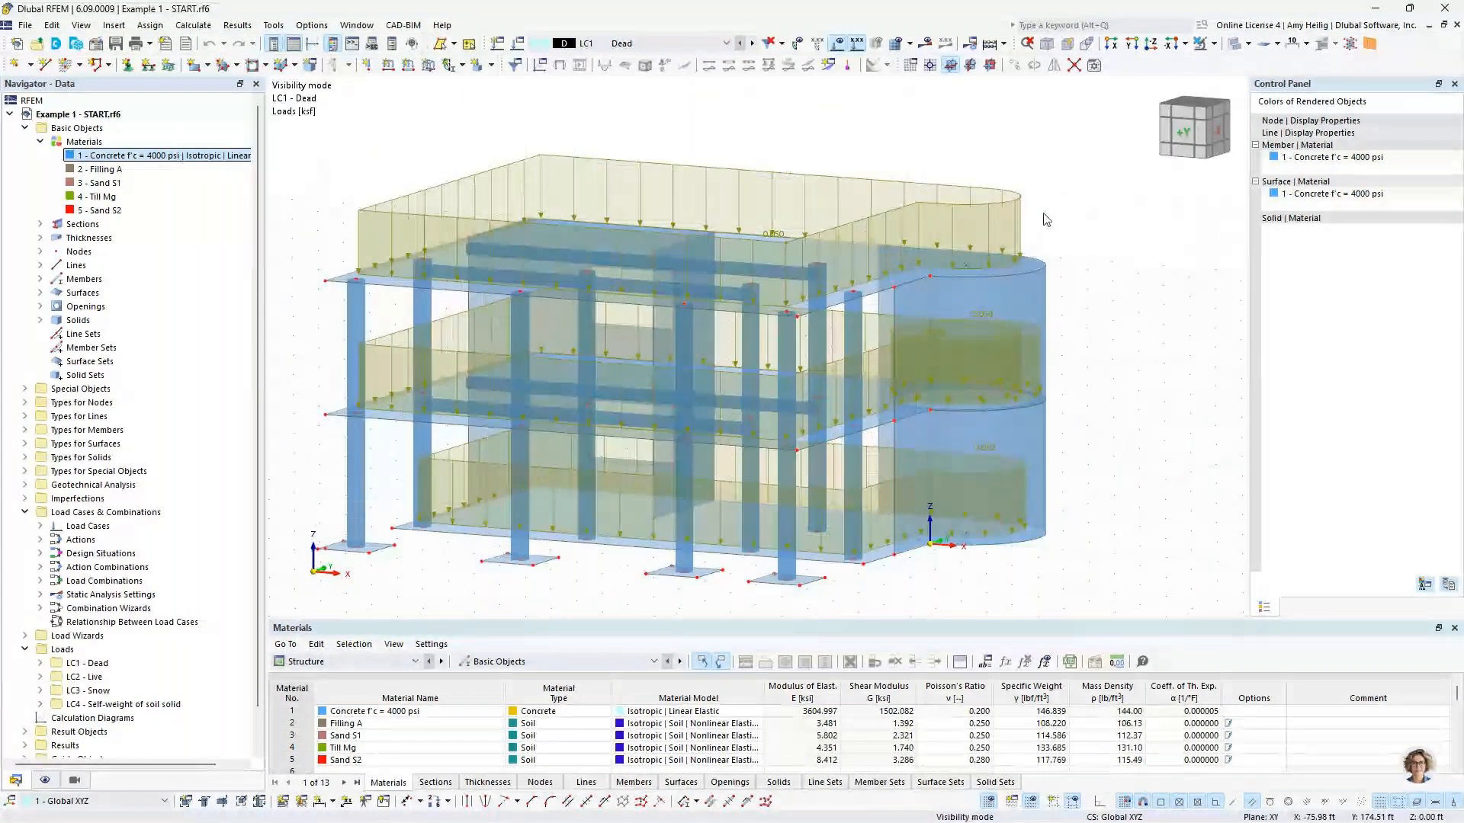
left_click(752, 44)
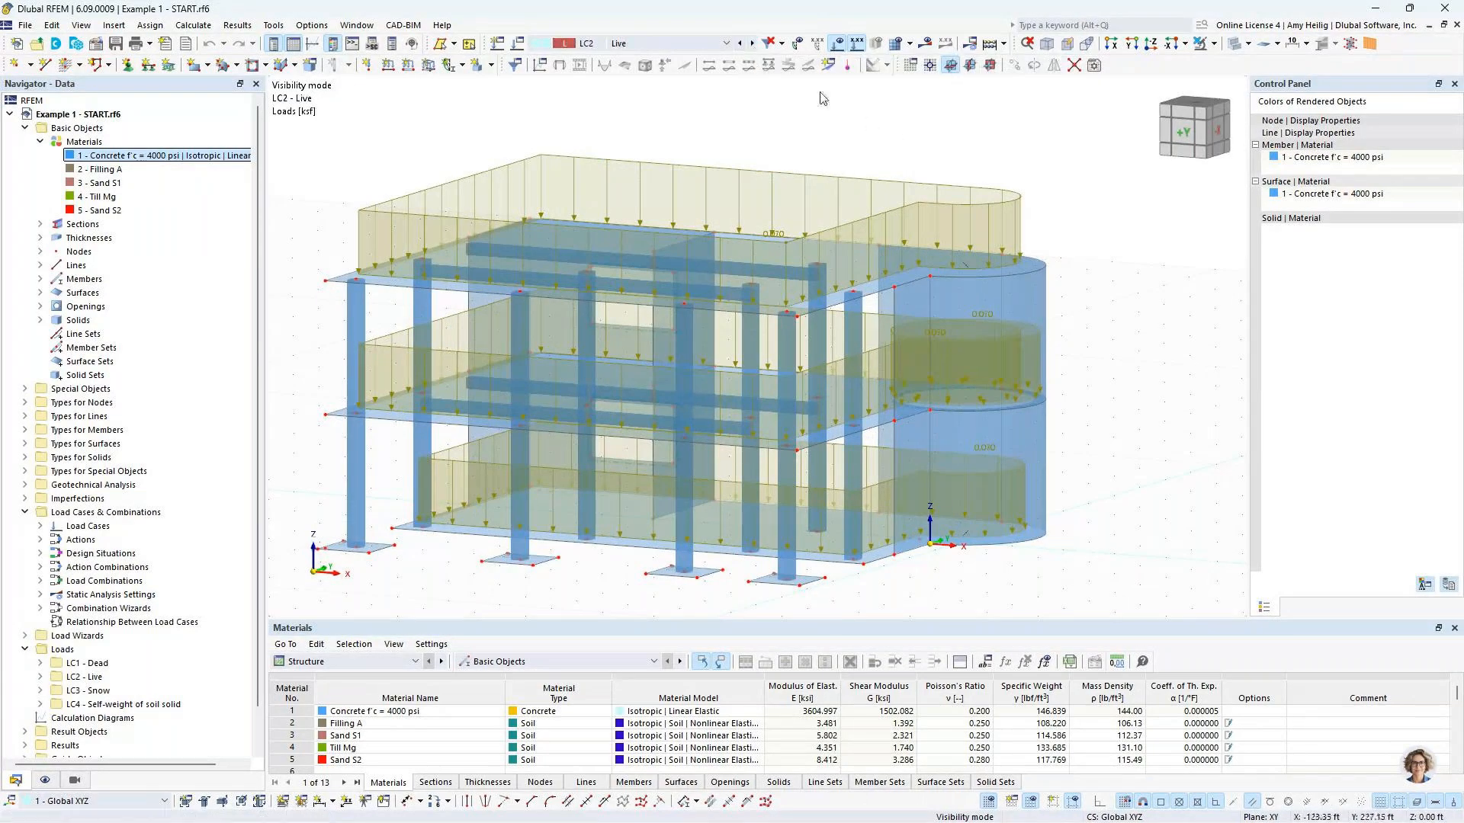
left_click(752, 45)
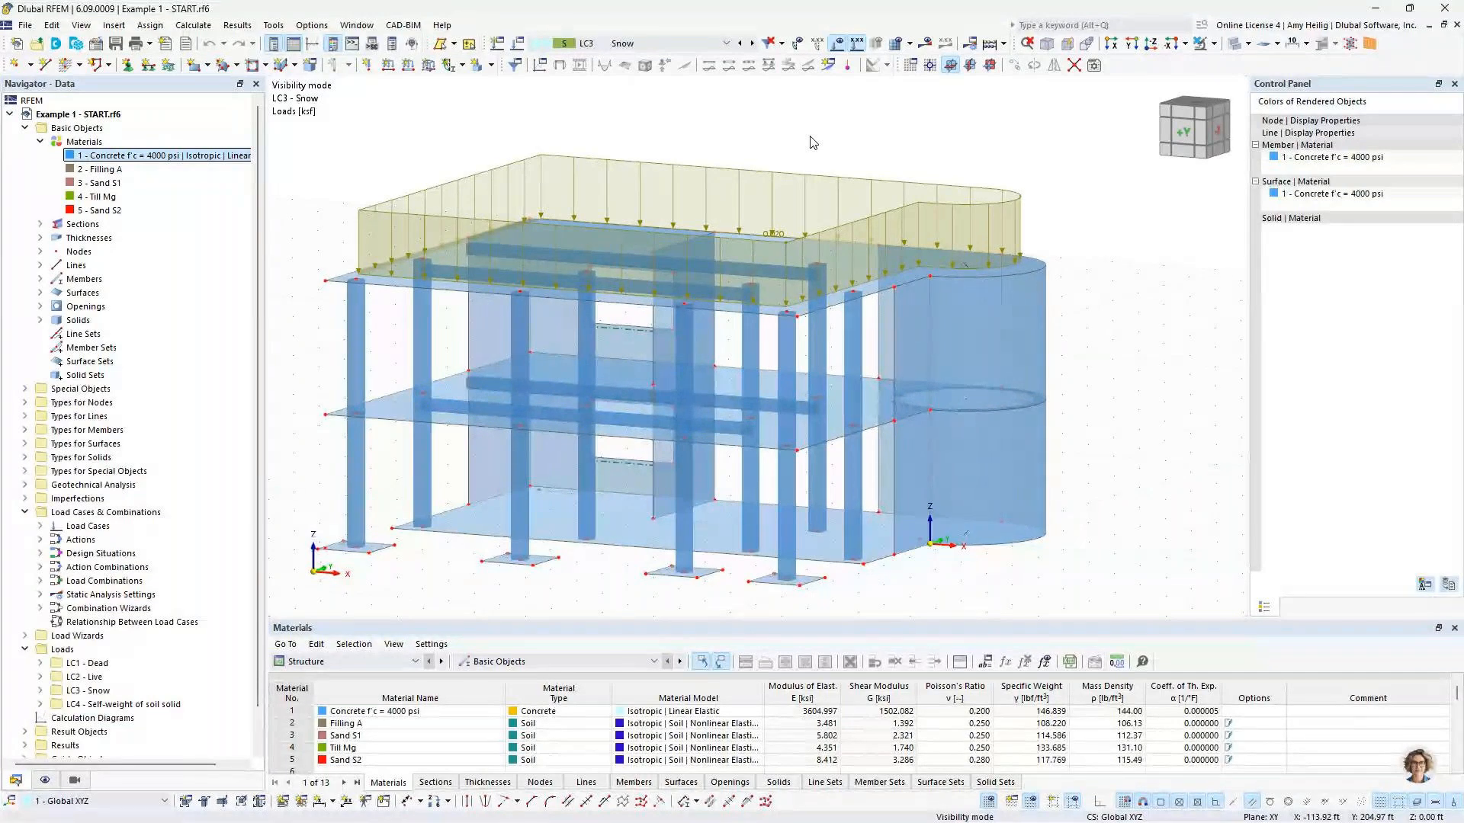
left_click(839, 43)
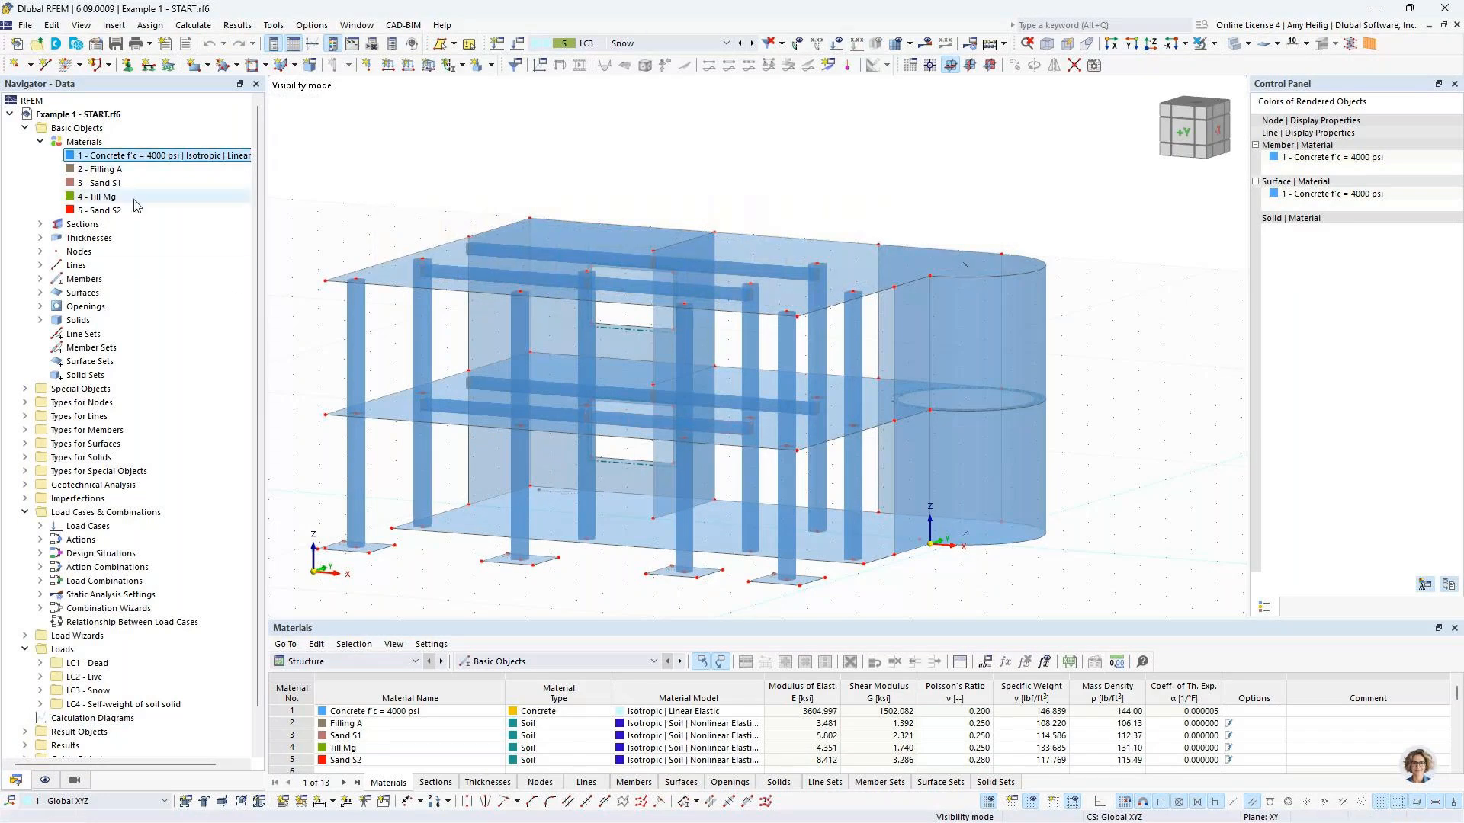
Step: Open the Filling A material for editing and check the available material types, keeping Soil
left_click(104, 170)
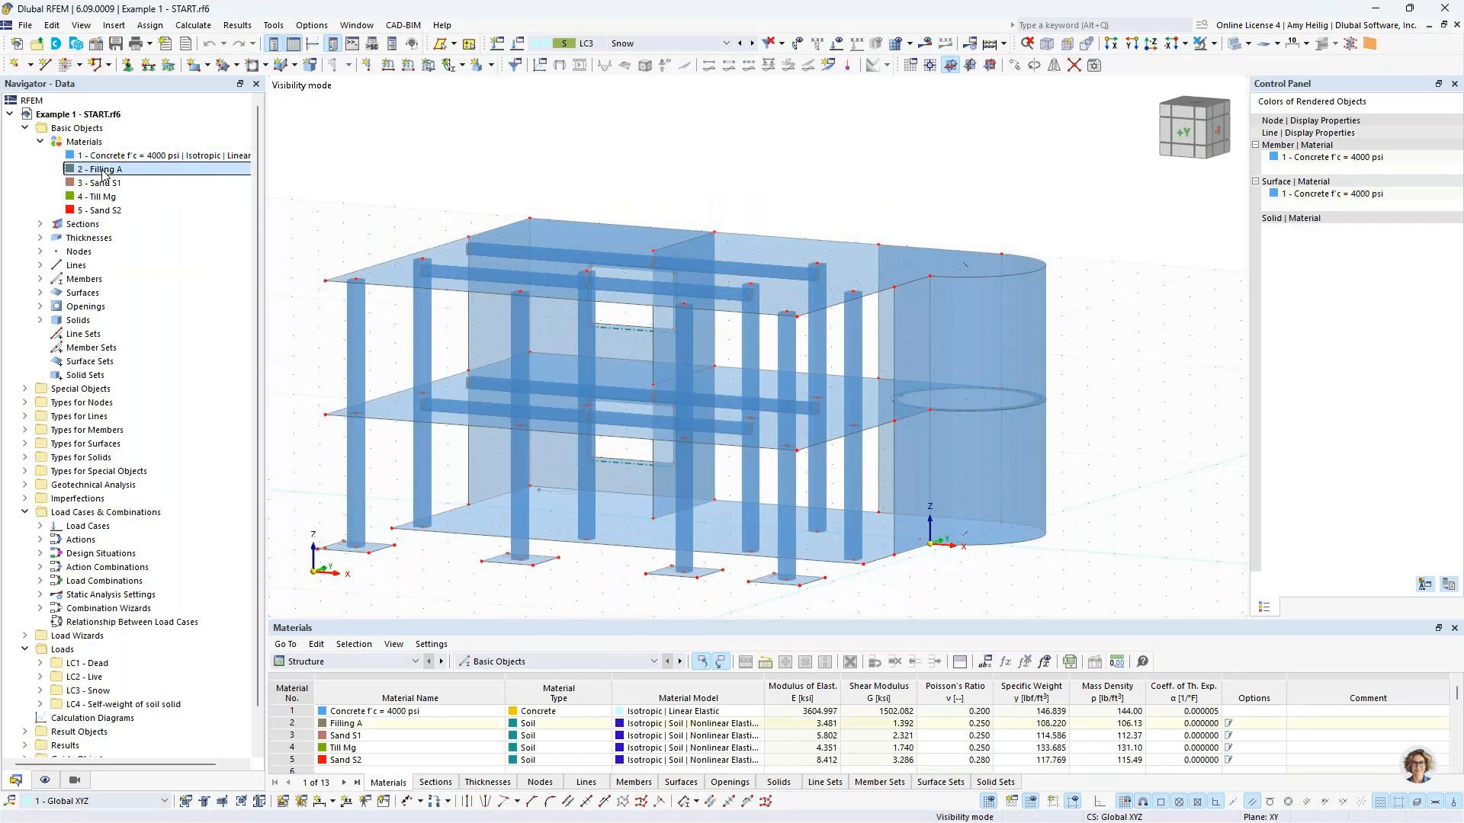
double_click(104, 171)
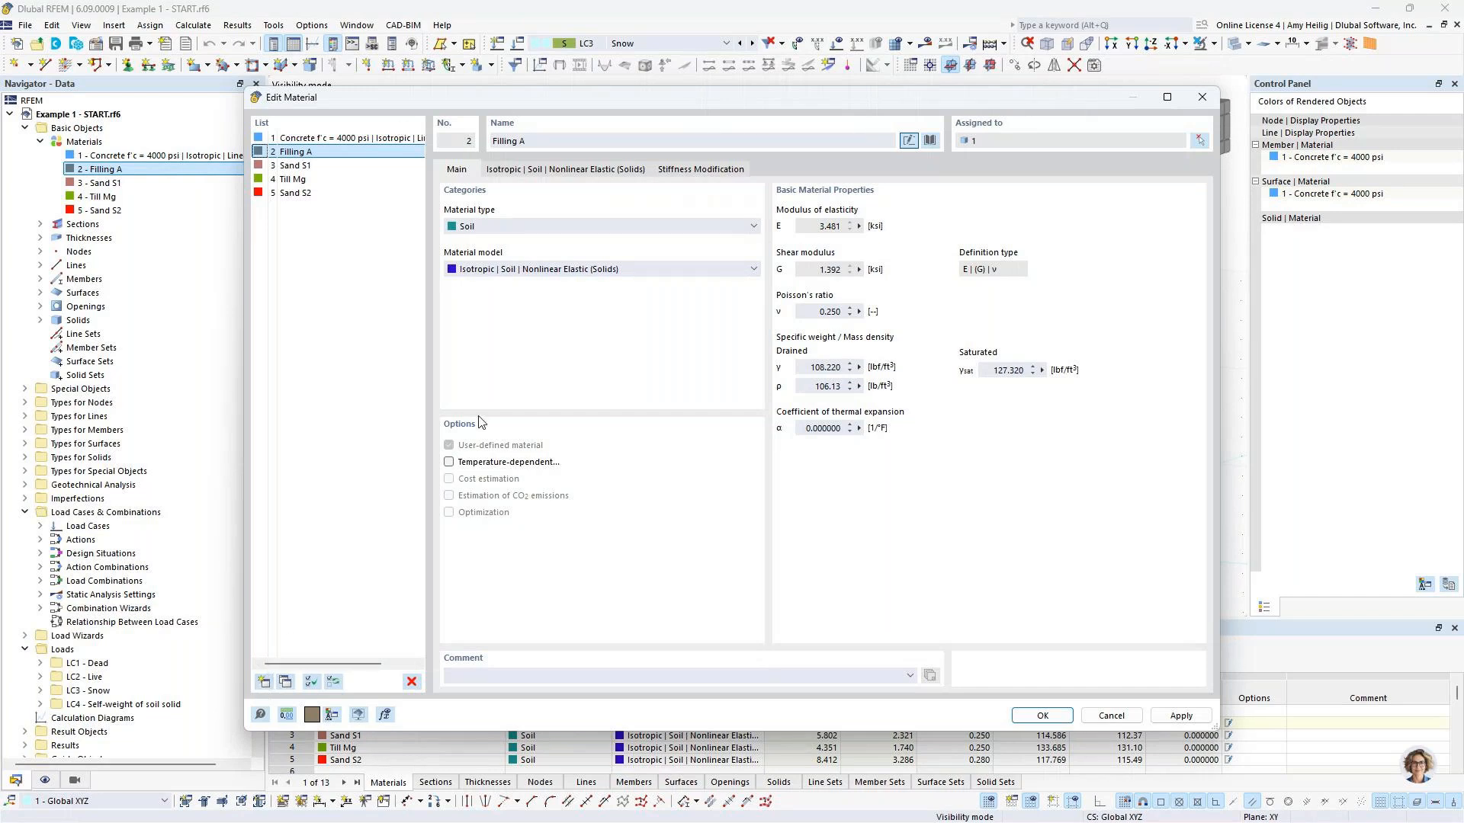
left_click(547, 227)
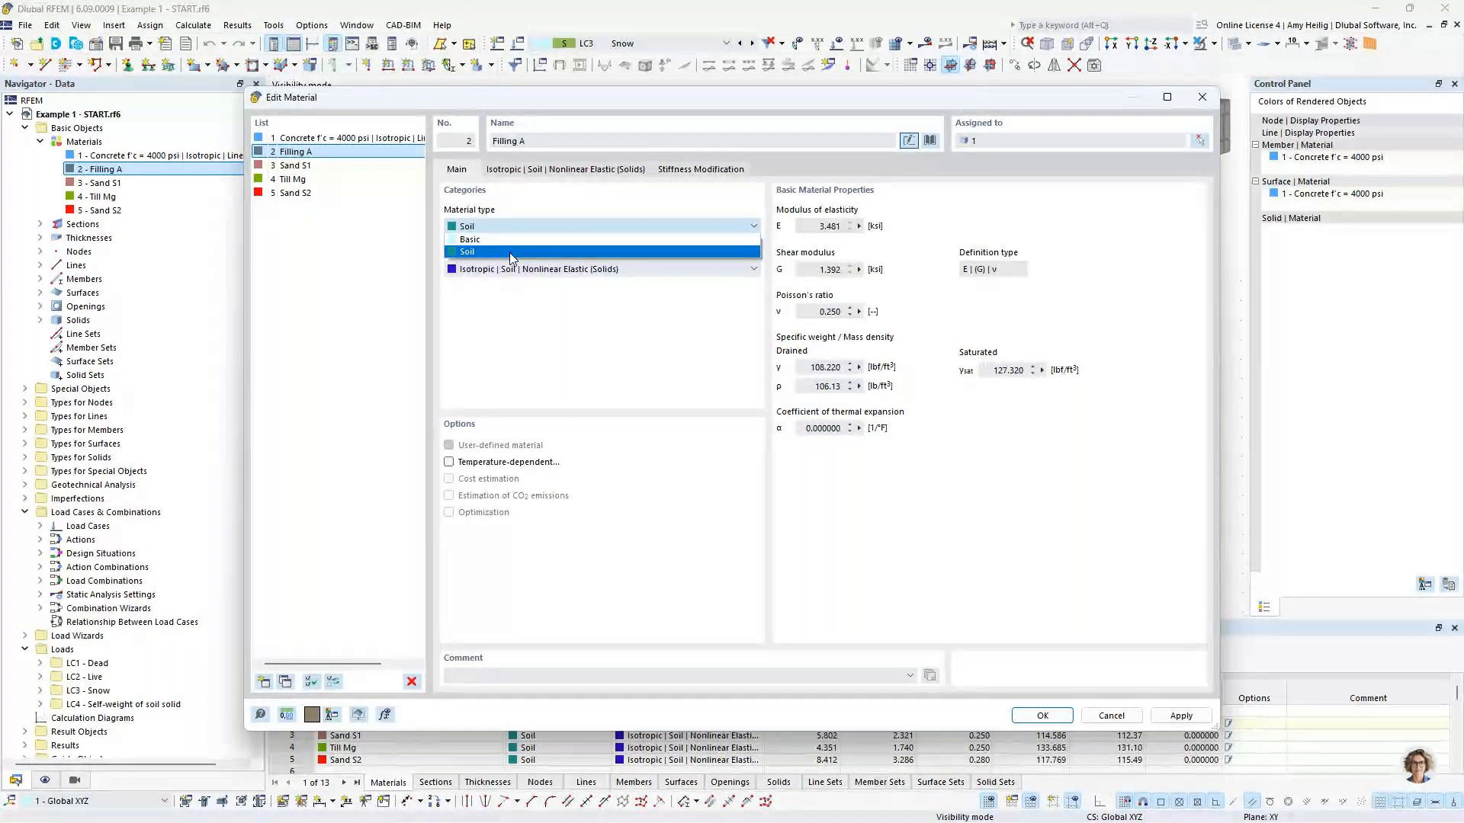
left_click(510, 258)
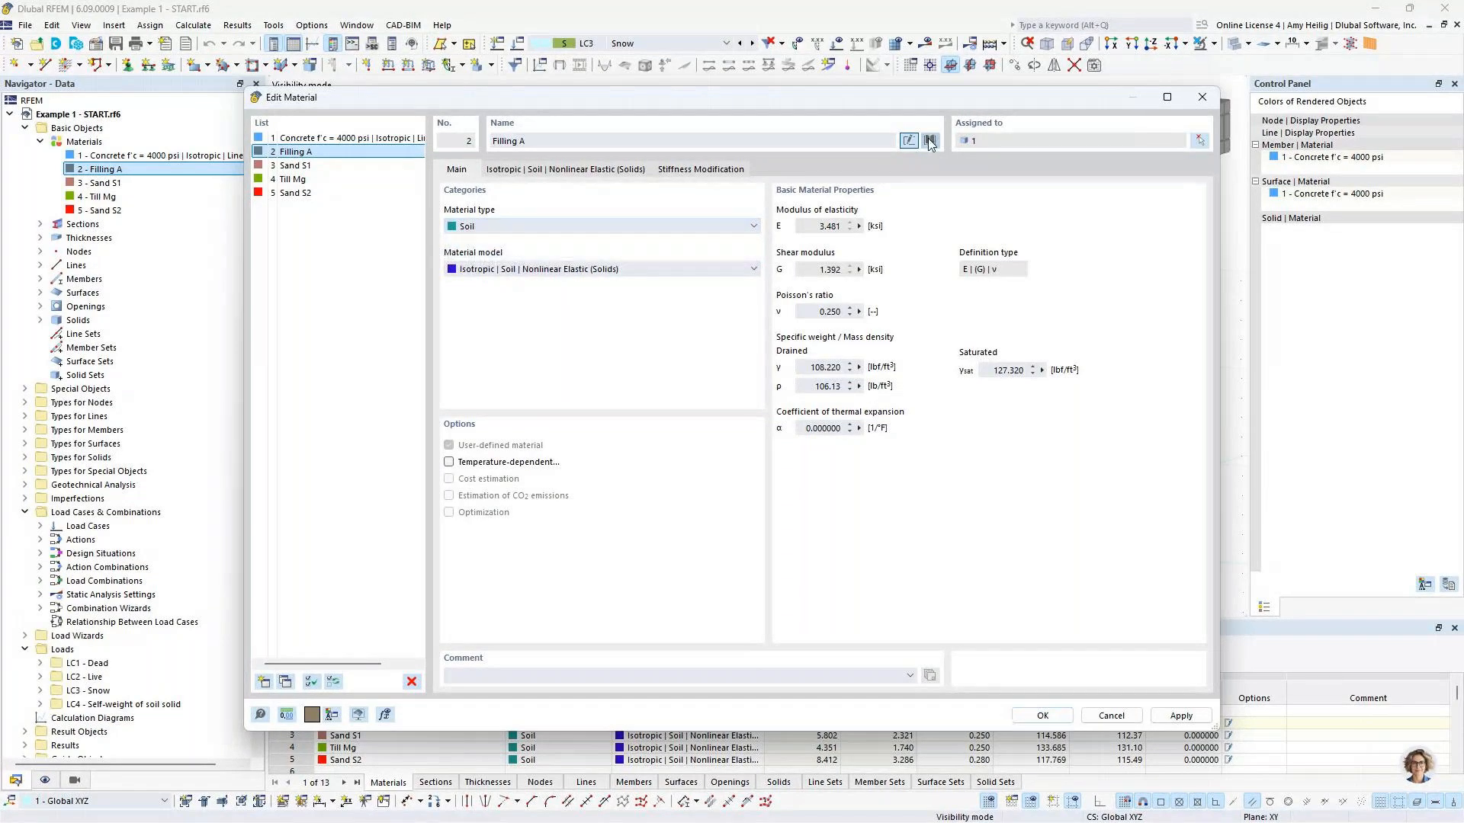
Step: Filter the material library by the Soil type to view the predefined soils, and leave it without choosing one
left_click(929, 142)
left_click(324, 199)
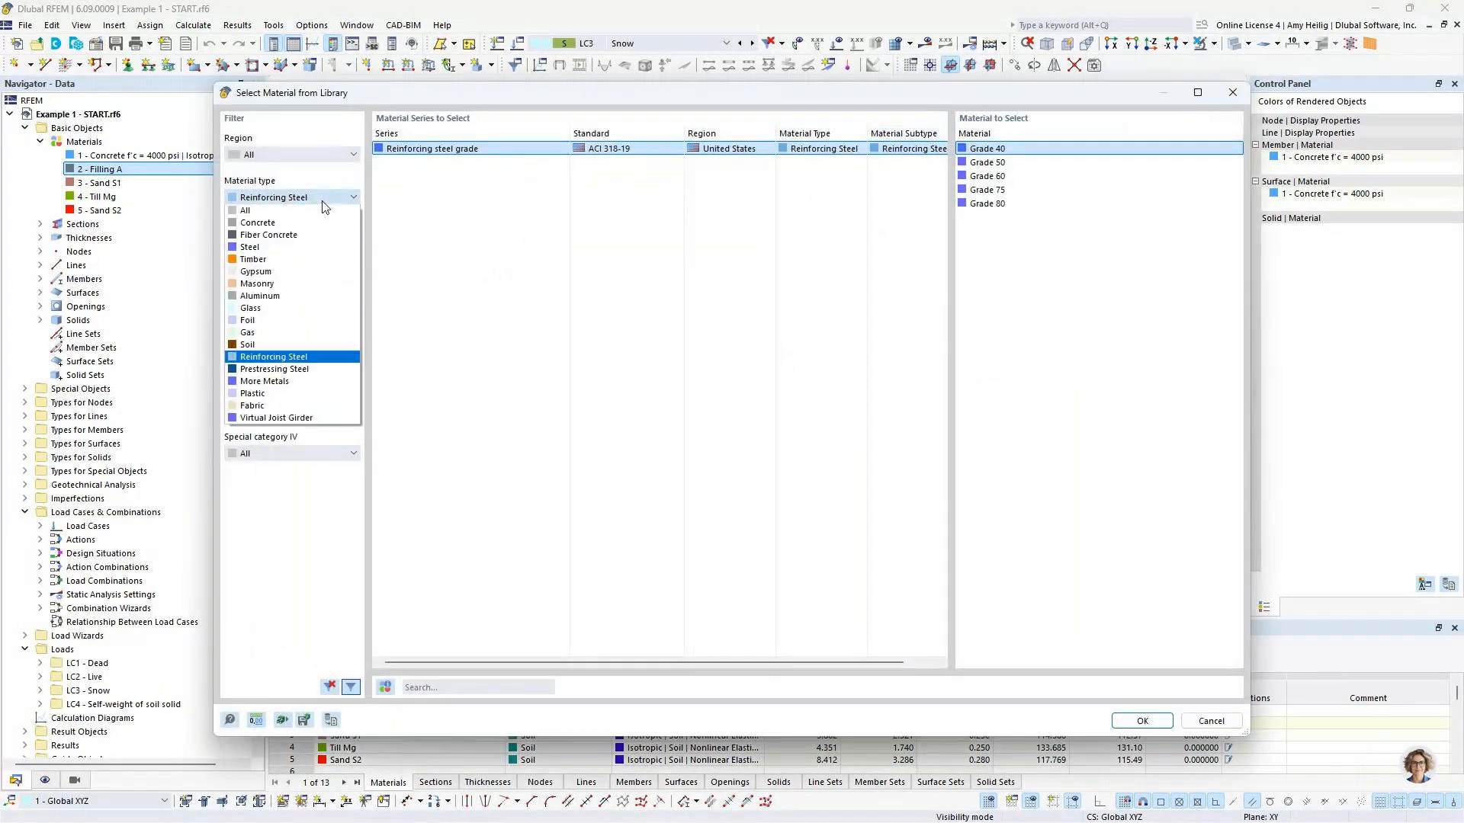
left_click(258, 348)
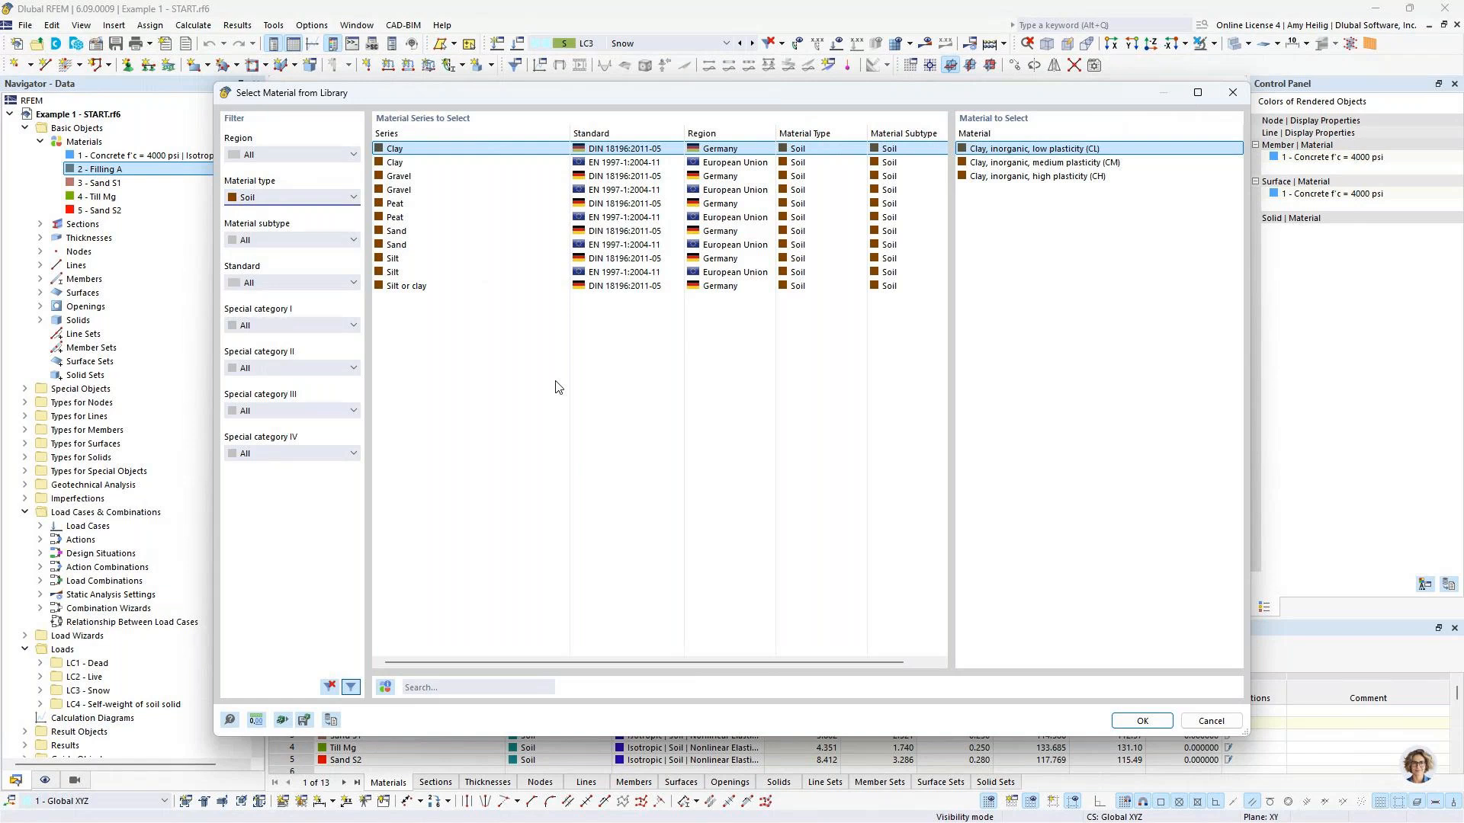
left_click(1211, 721)
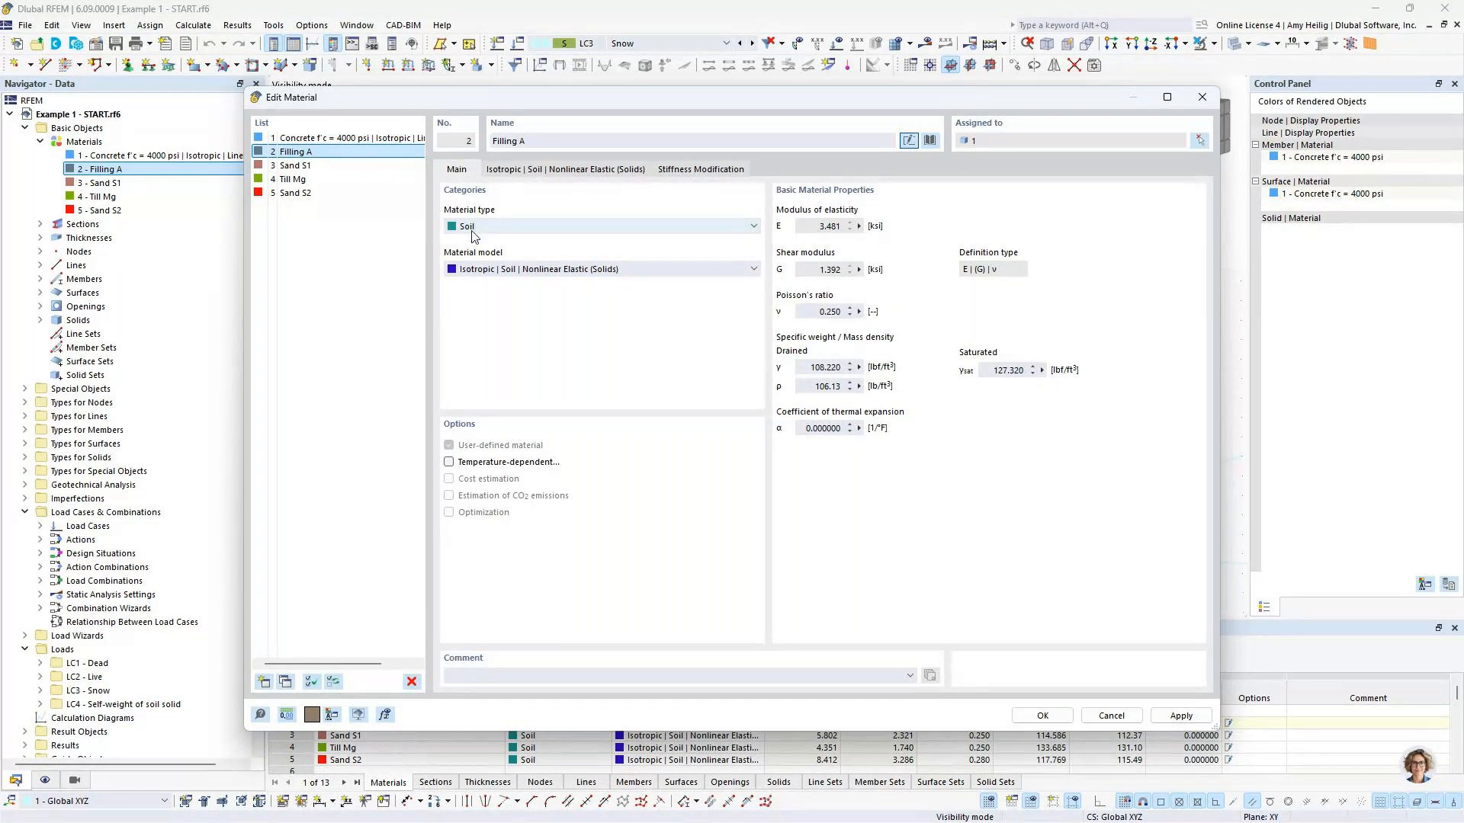
Step: Examine the material models offered for Filling A and the parameters of its Isotropic | Soil | Nonlinear Elastic (Solids) model
left_click(605, 270)
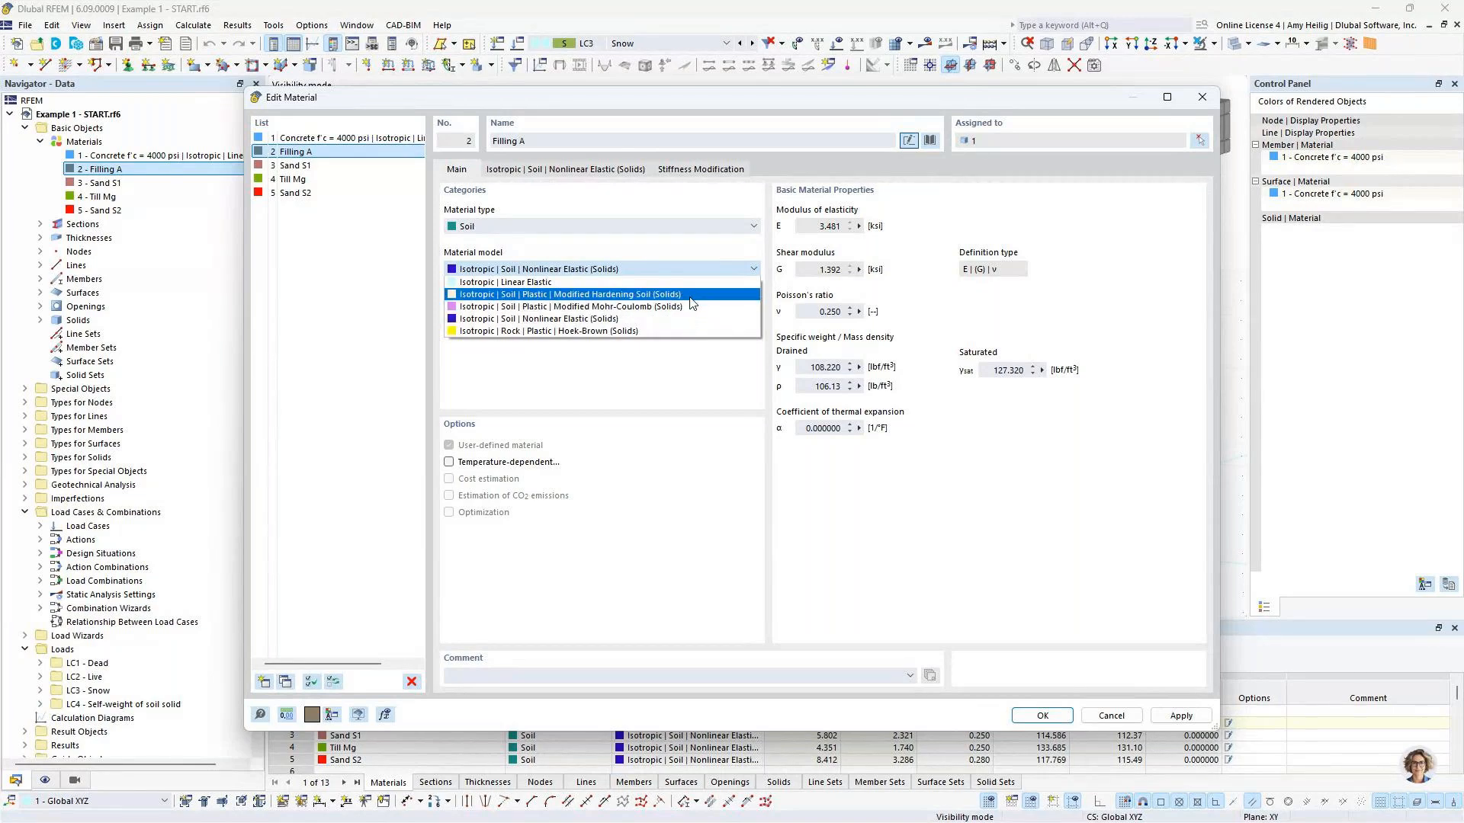
left_click(642, 389)
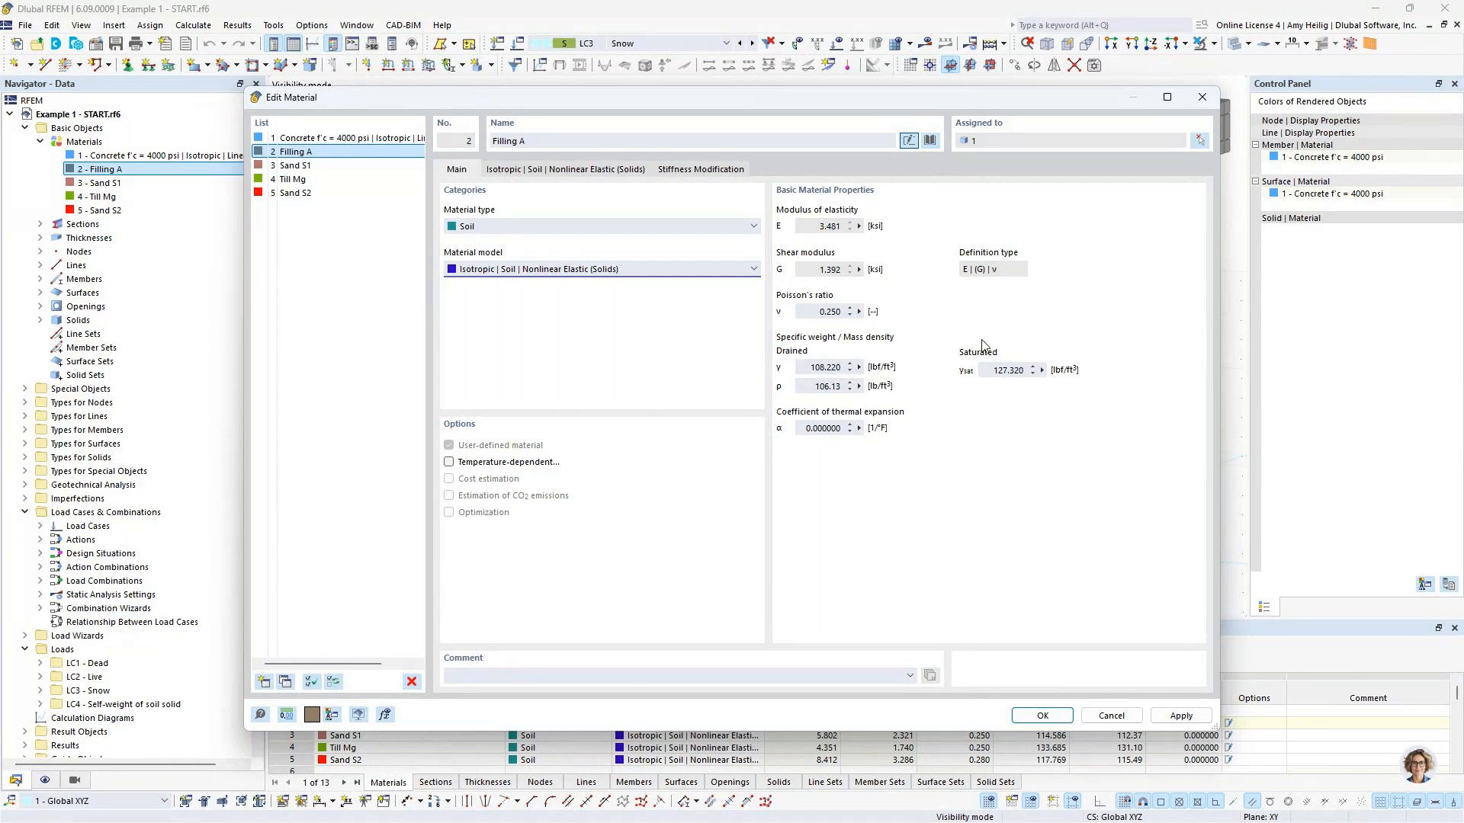
left_click(608, 170)
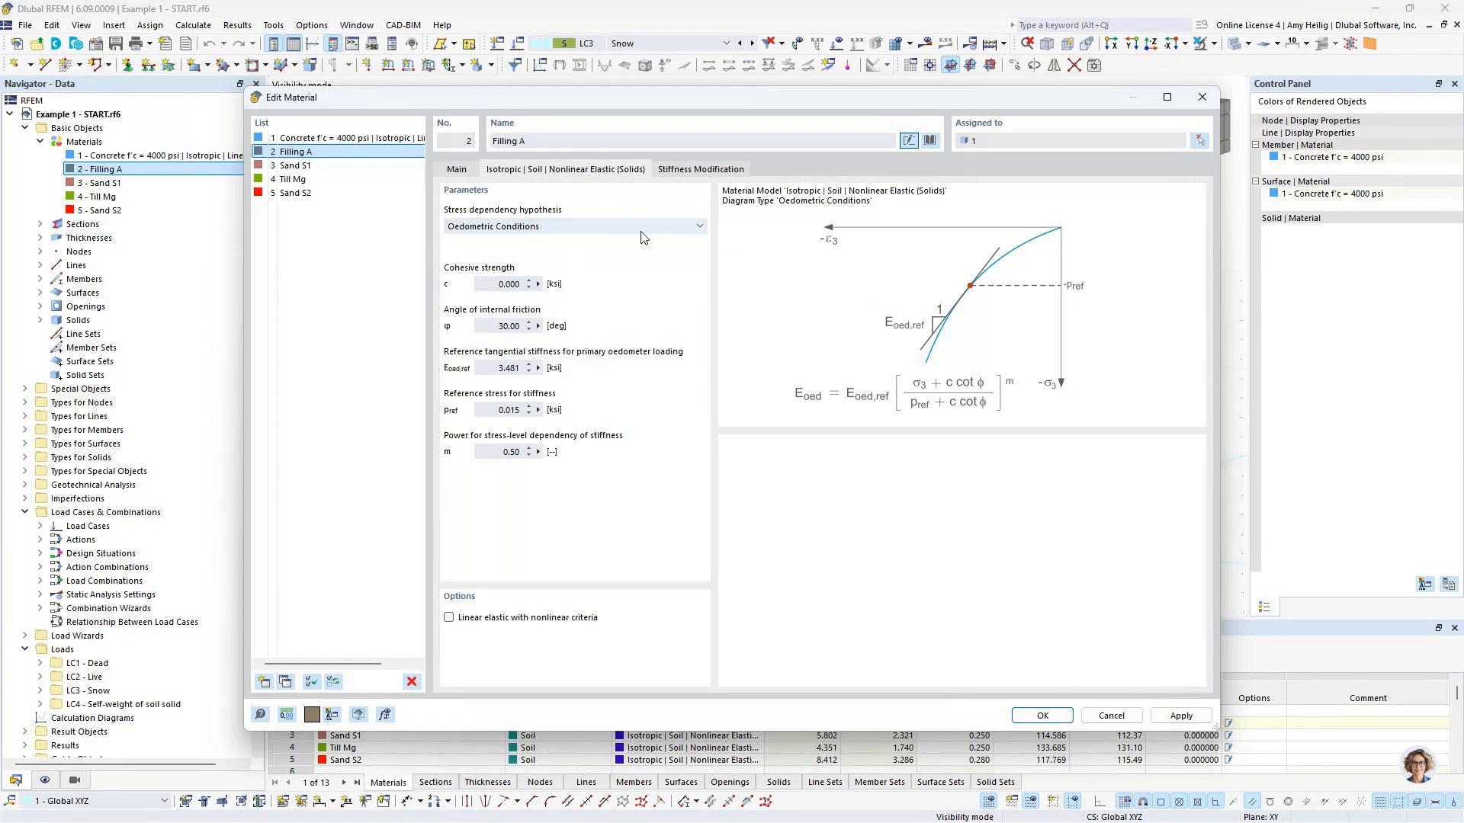
left_click(457, 169)
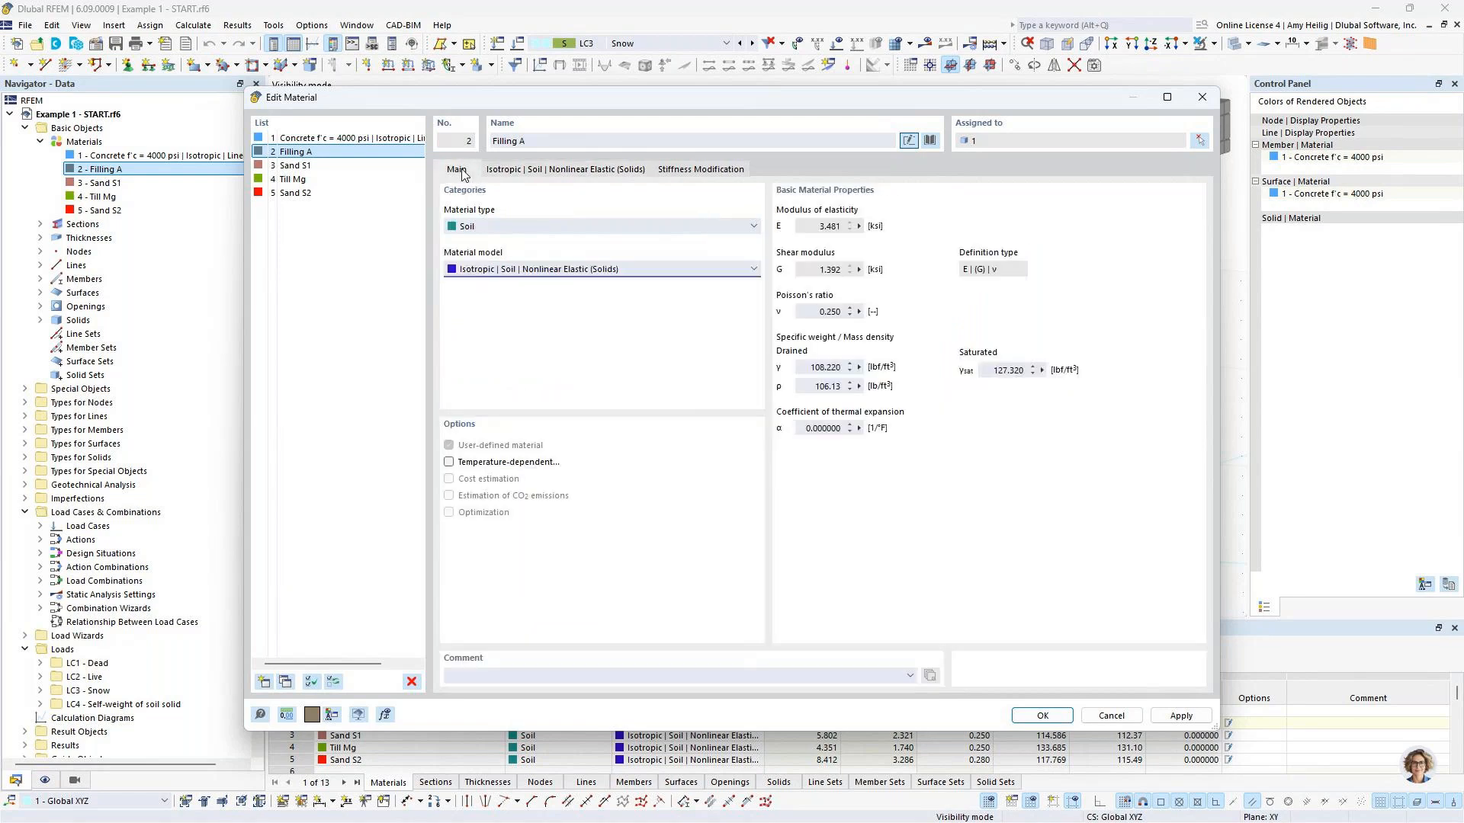
Step: Check the properties of the Sand S1, Till Mg and Sand S2 soil materials, and close the material settings without changes
left_click(296, 166)
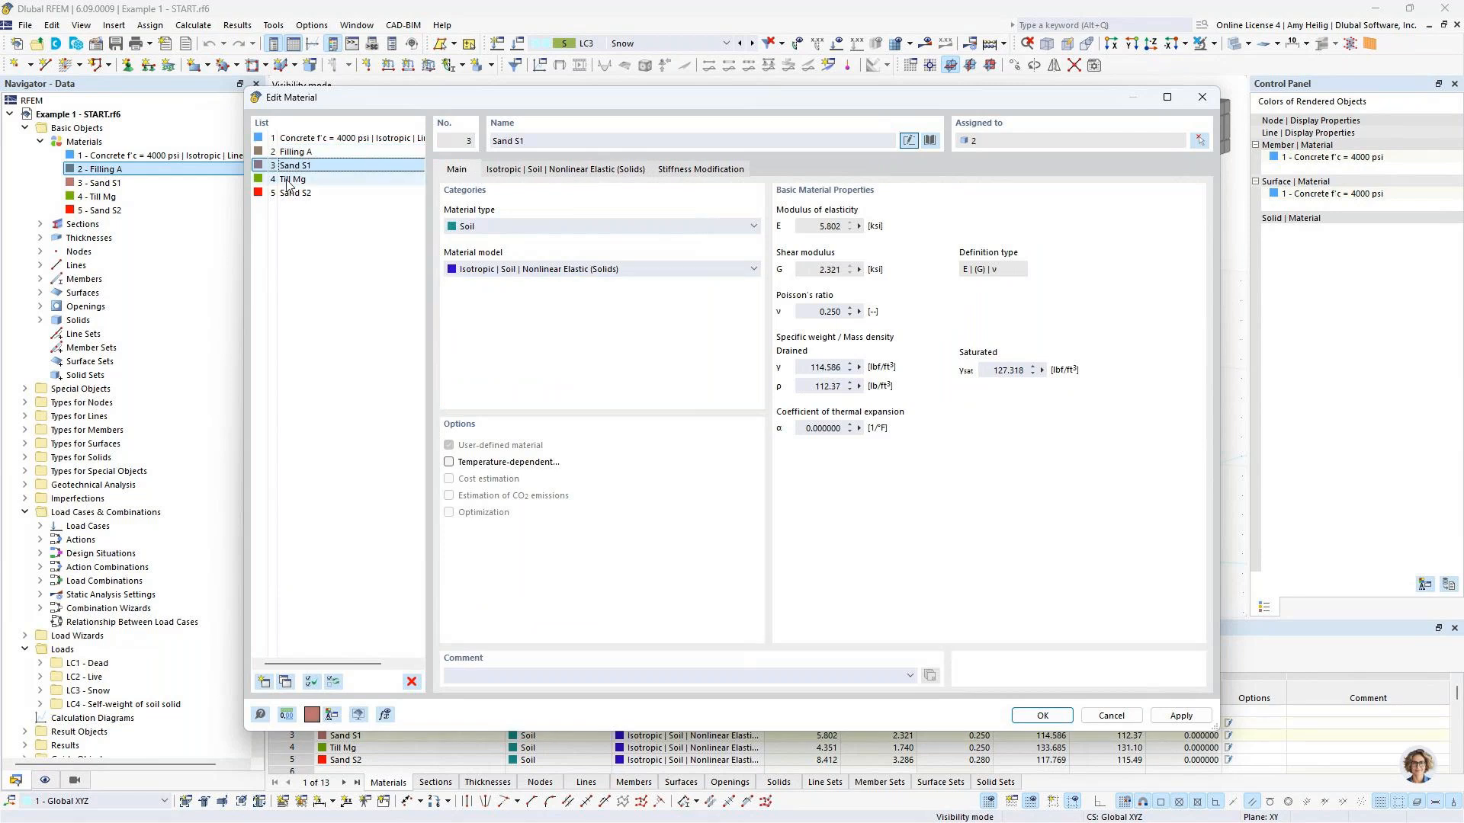
left_click(292, 180)
left_click(294, 195)
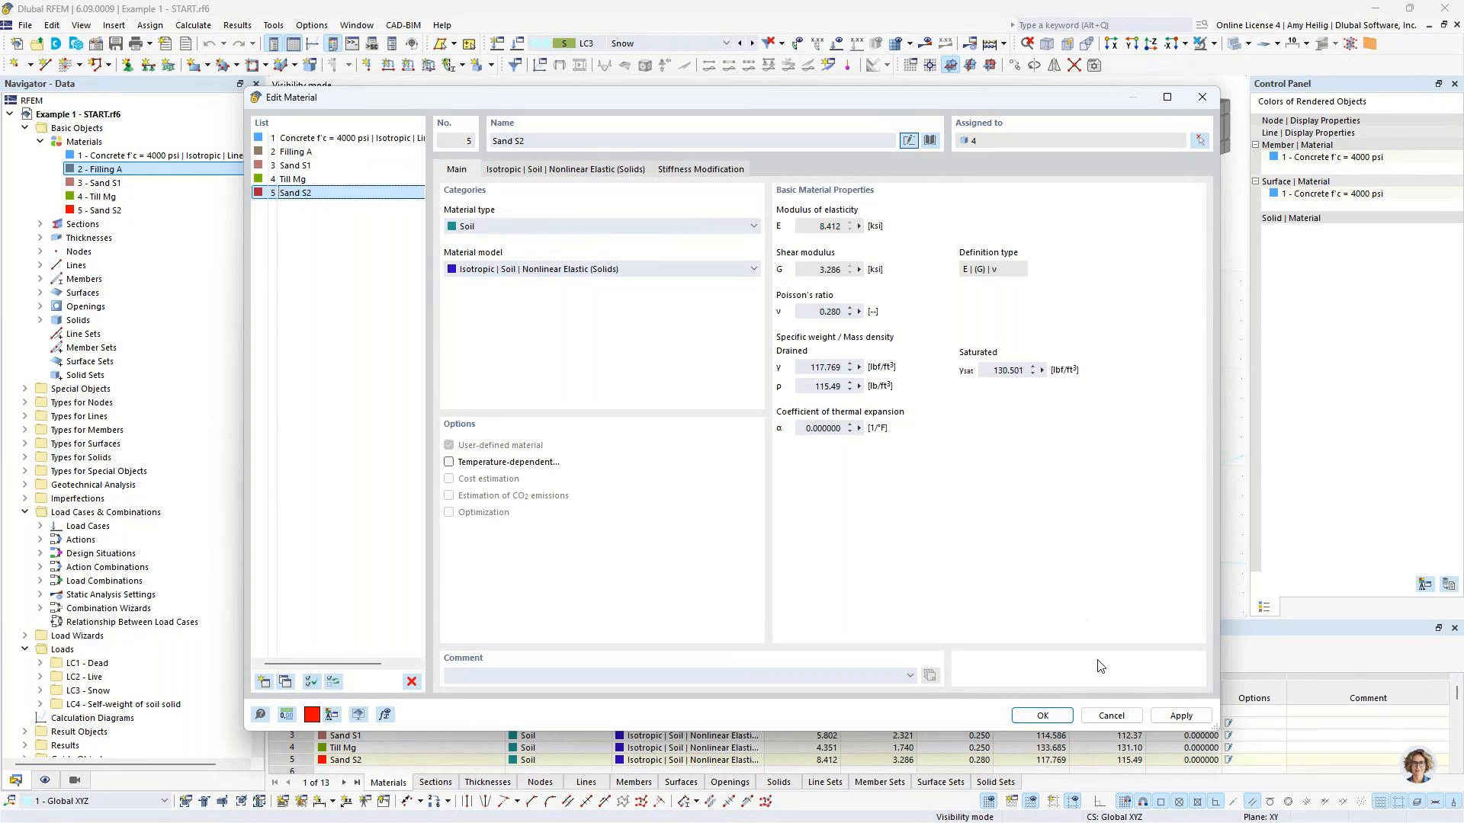
left_click(1105, 716)
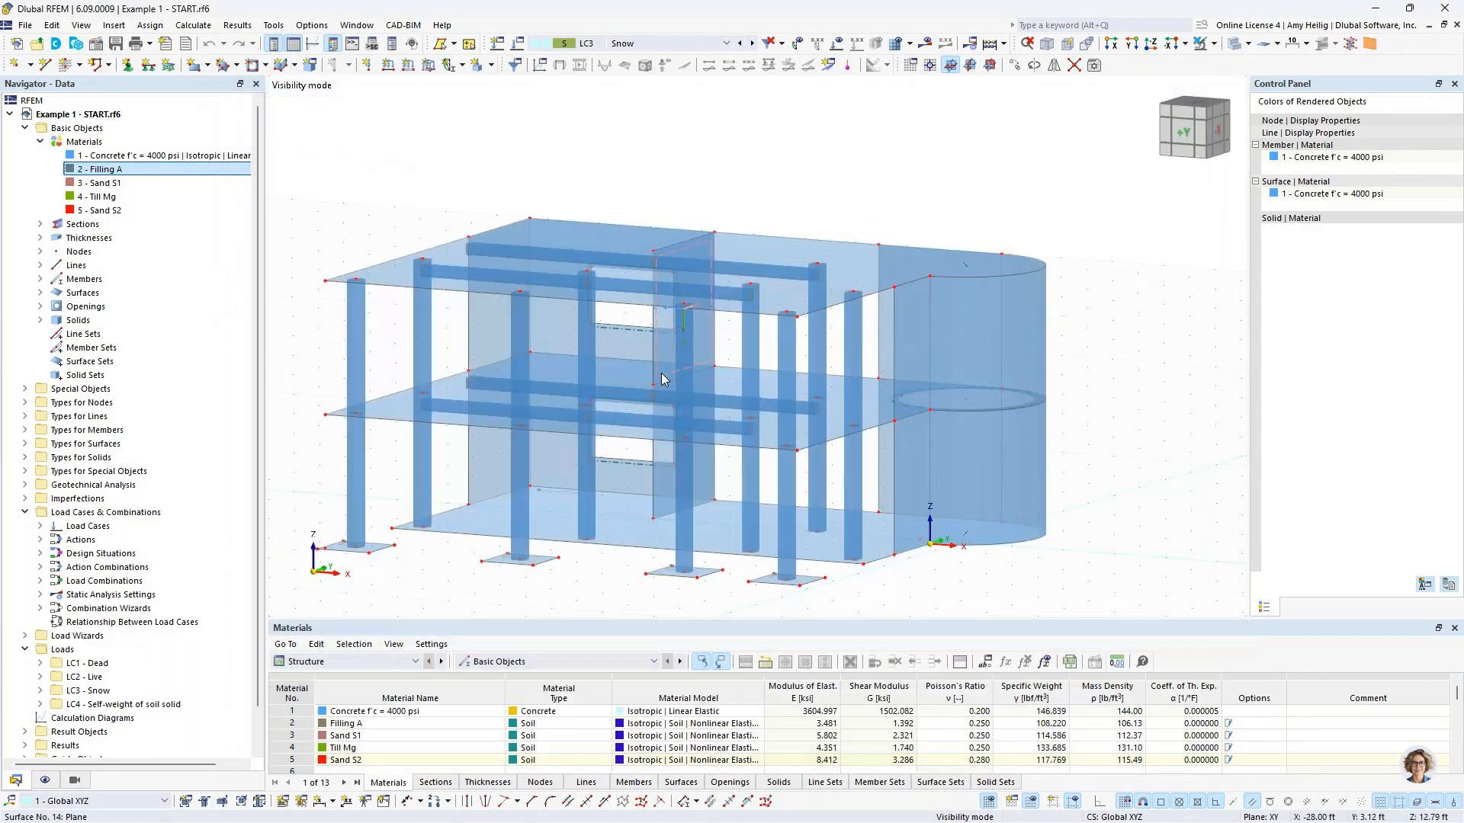
Step: Collapse the Basic Objects, Load Cases & Combinations and Loads groups of Example 1, and expand its Geotechnical Analysis group
middle_click_drag(661, 373, 685, 332)
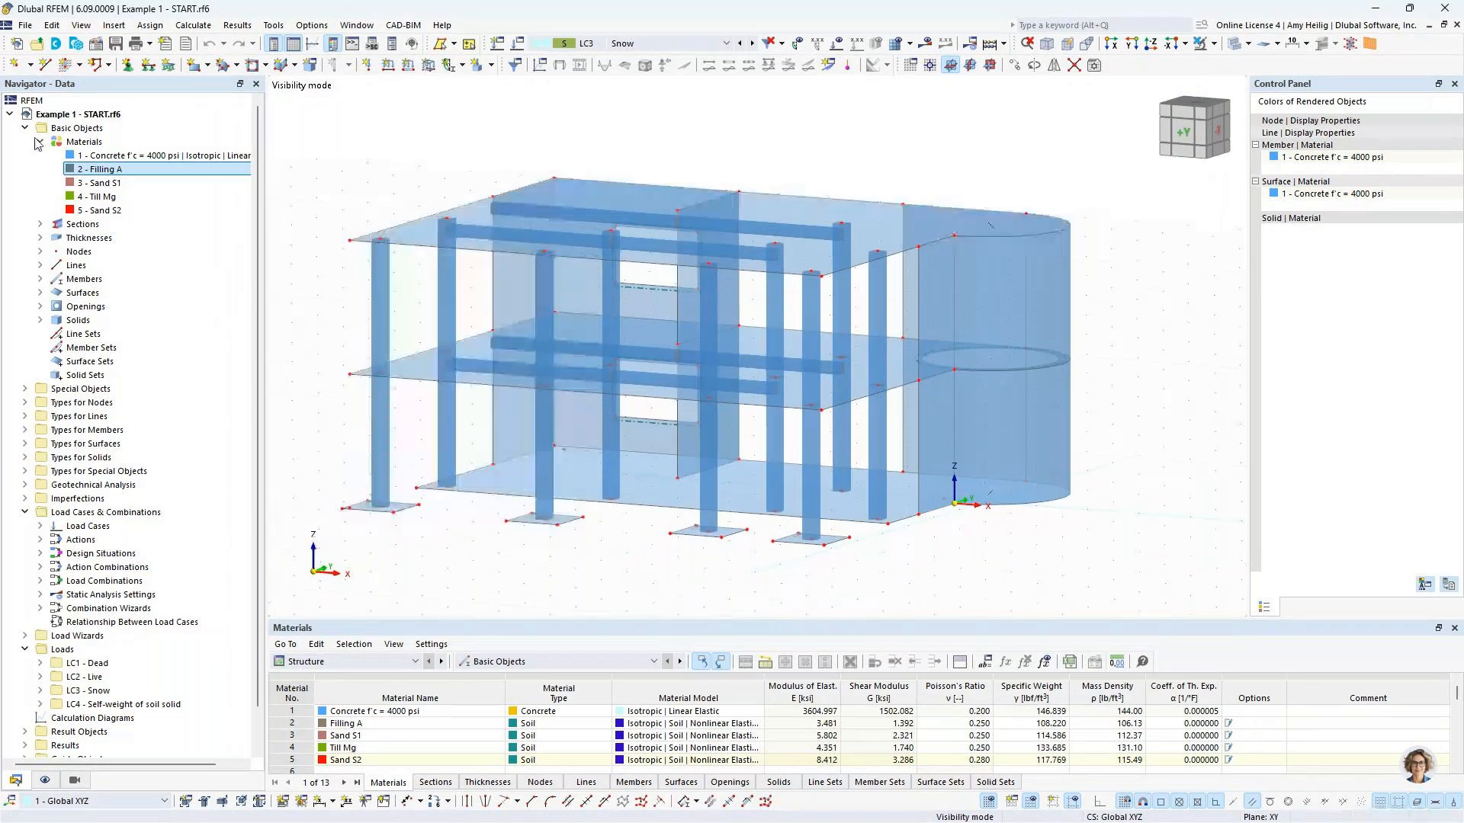
left_click(26, 128)
left_click(25, 265)
left_click(25, 292)
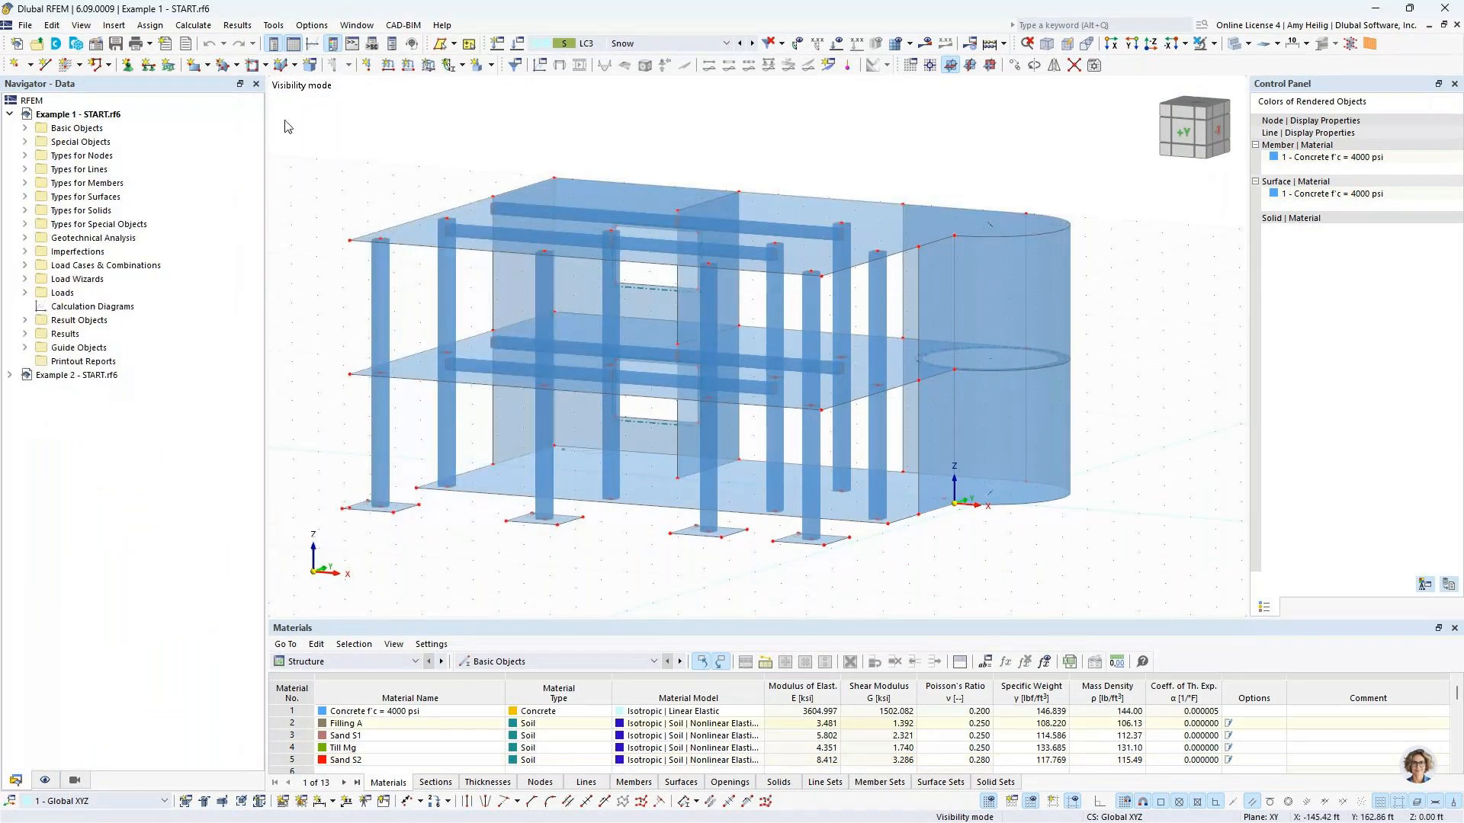
left_click(25, 238)
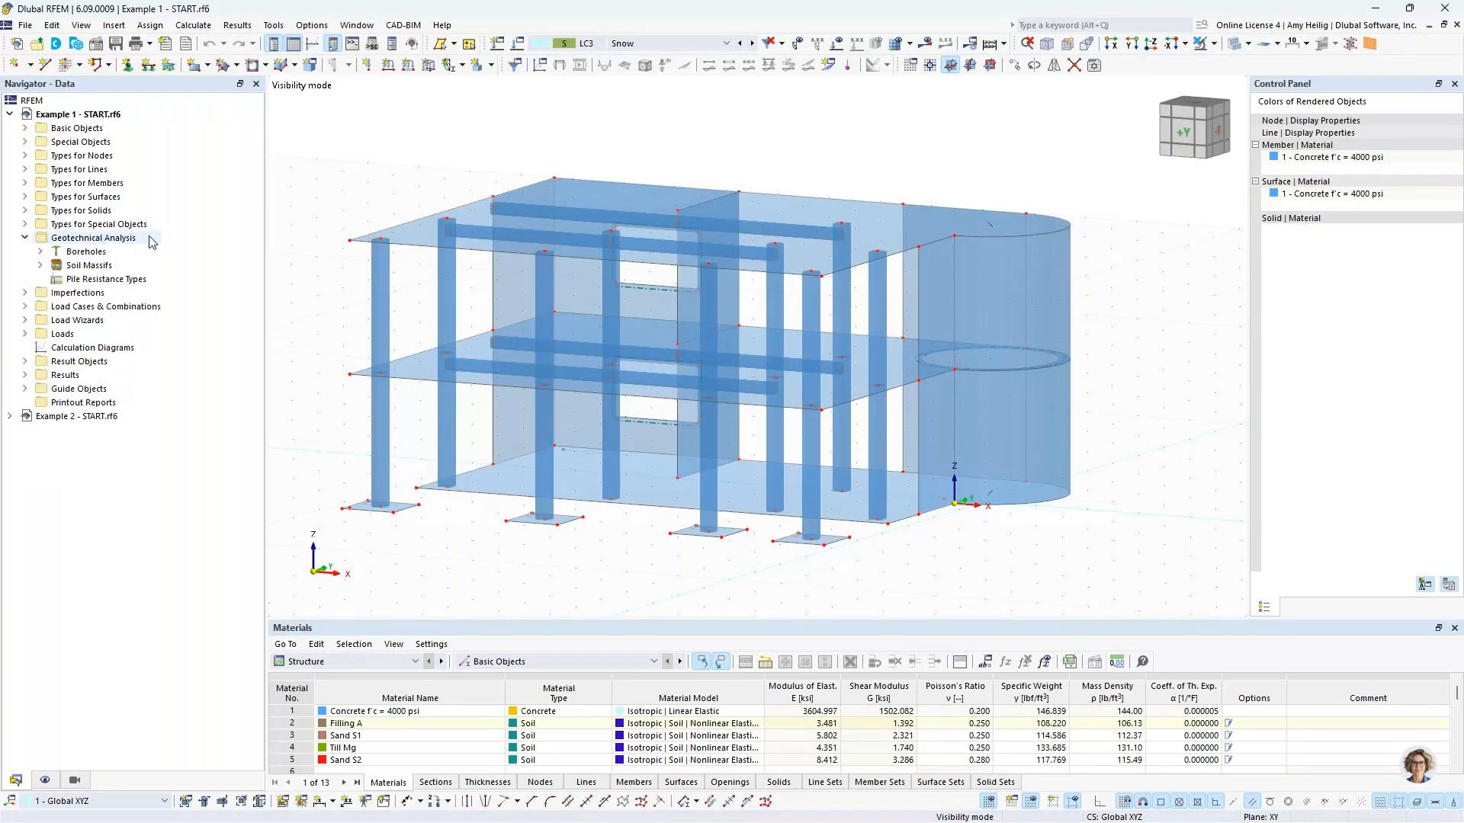
Step: Create a new borehole in Example 1 and set its coordinates to X -91.67, Y 70.67 and Z -0.5 ft
right_click(117, 259)
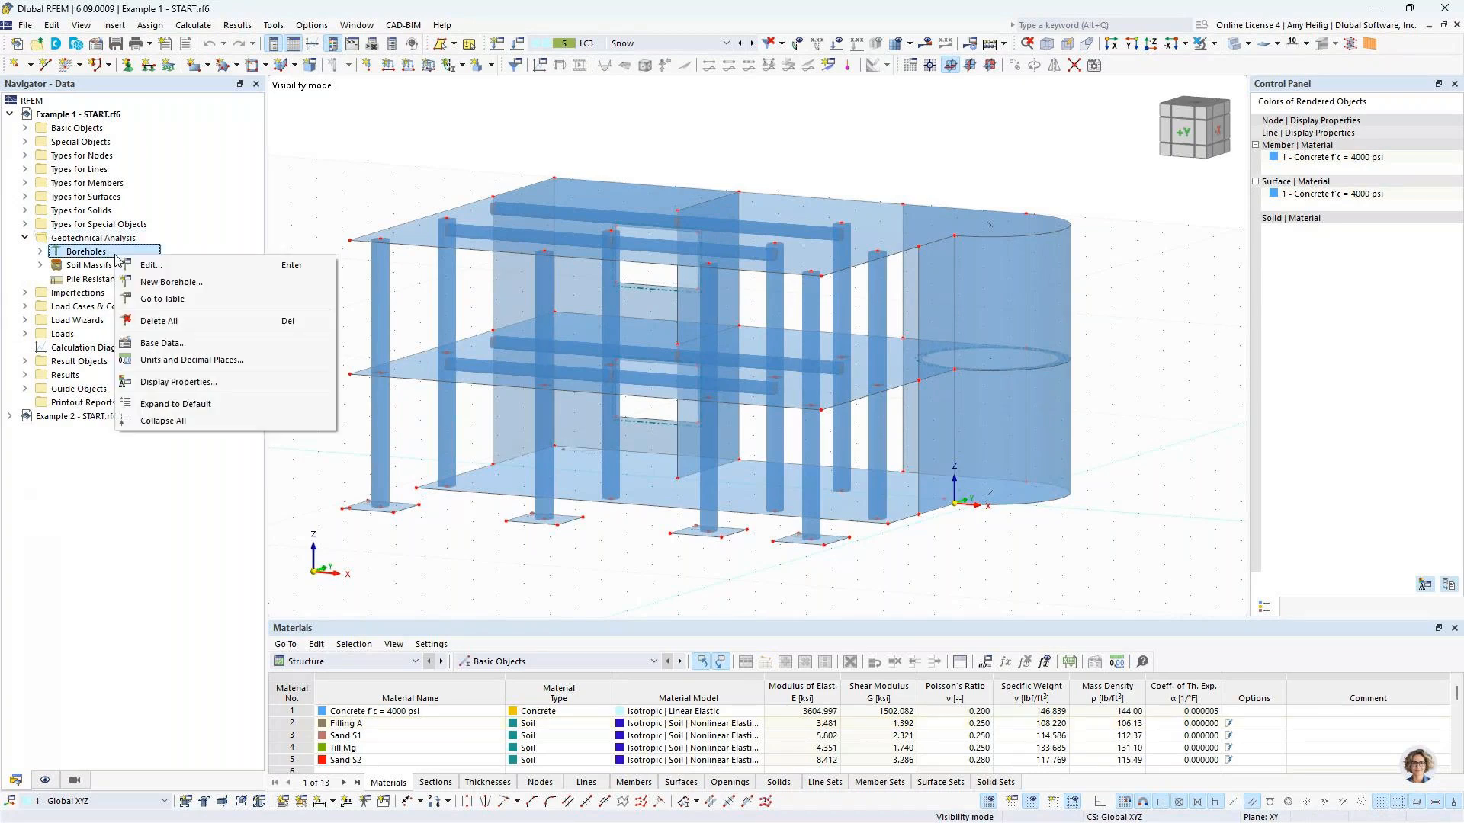
left_click(171, 282)
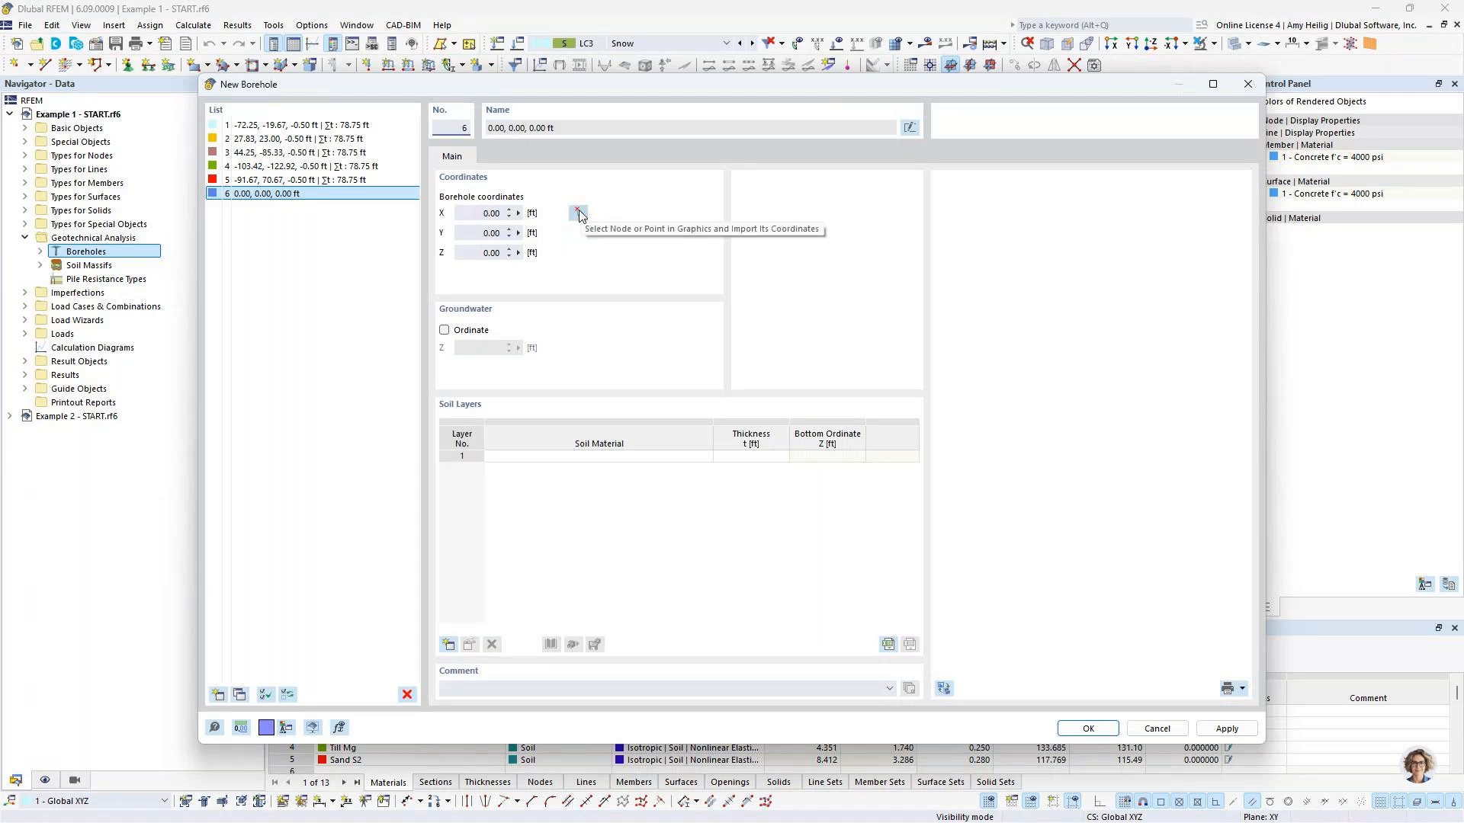
double_click(492, 213)
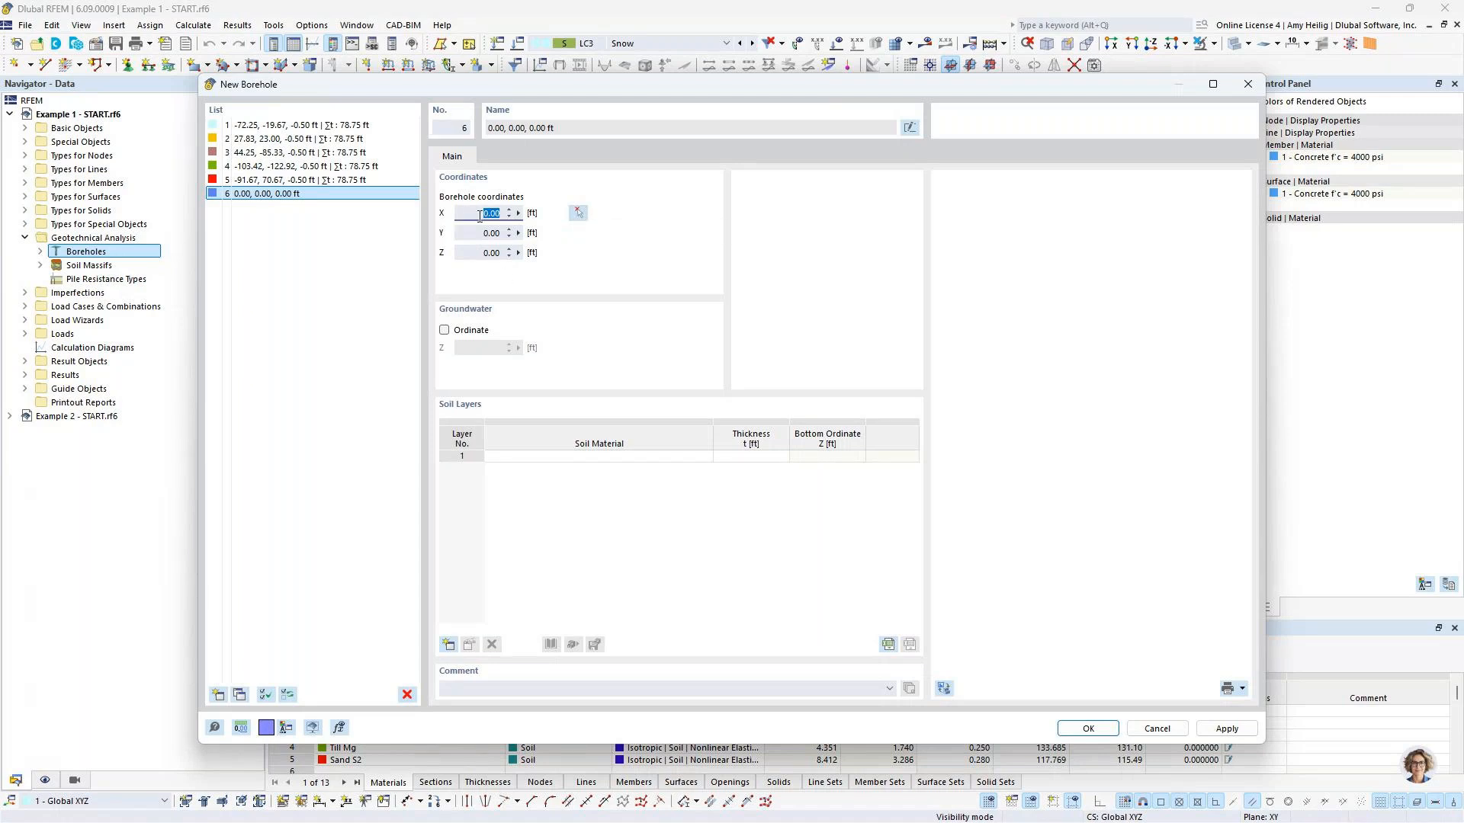
left_click_drag(500, 85, 681, 88)
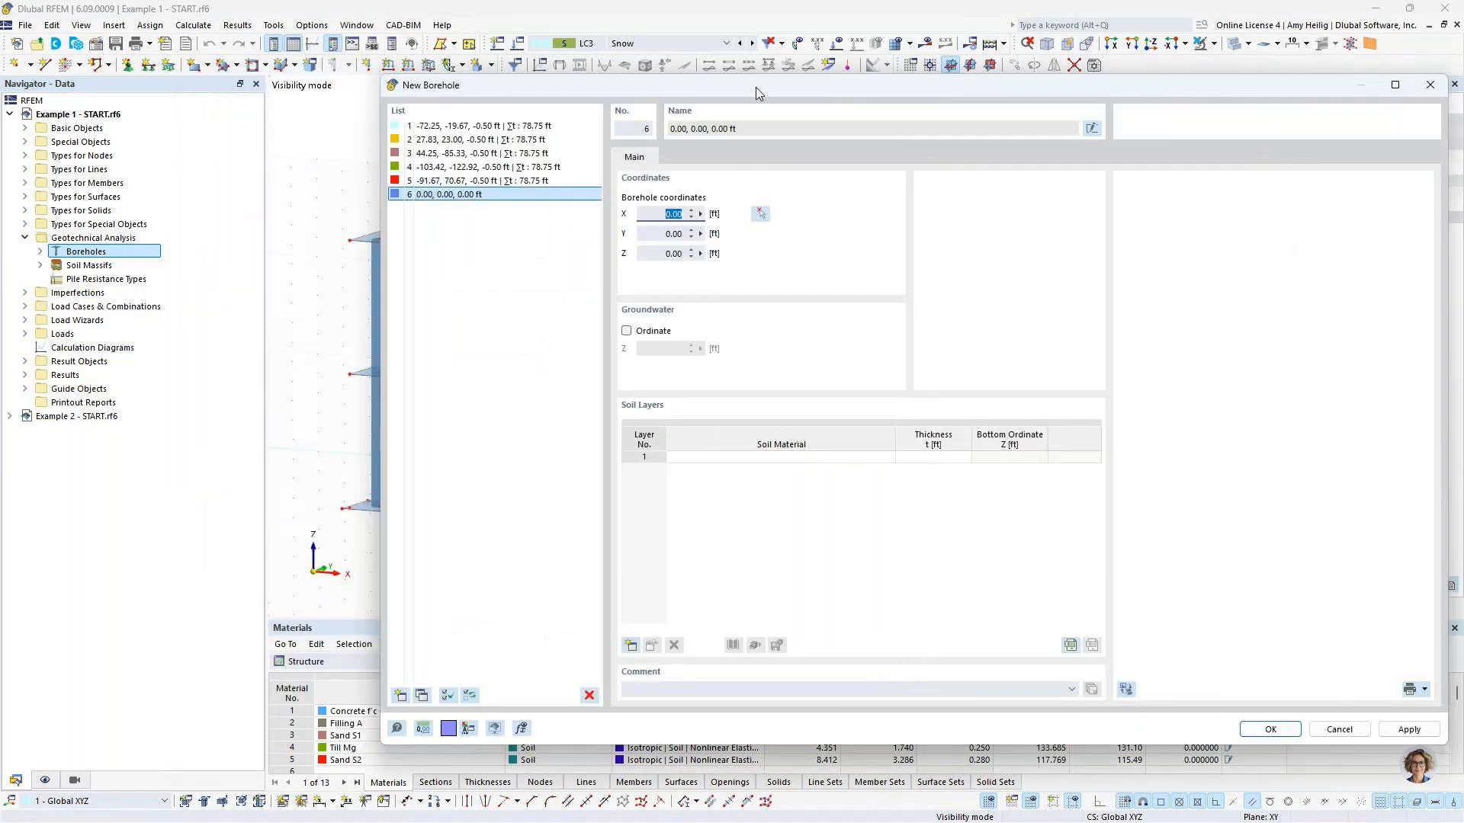
left_click_drag(756, 87, 641, 94)
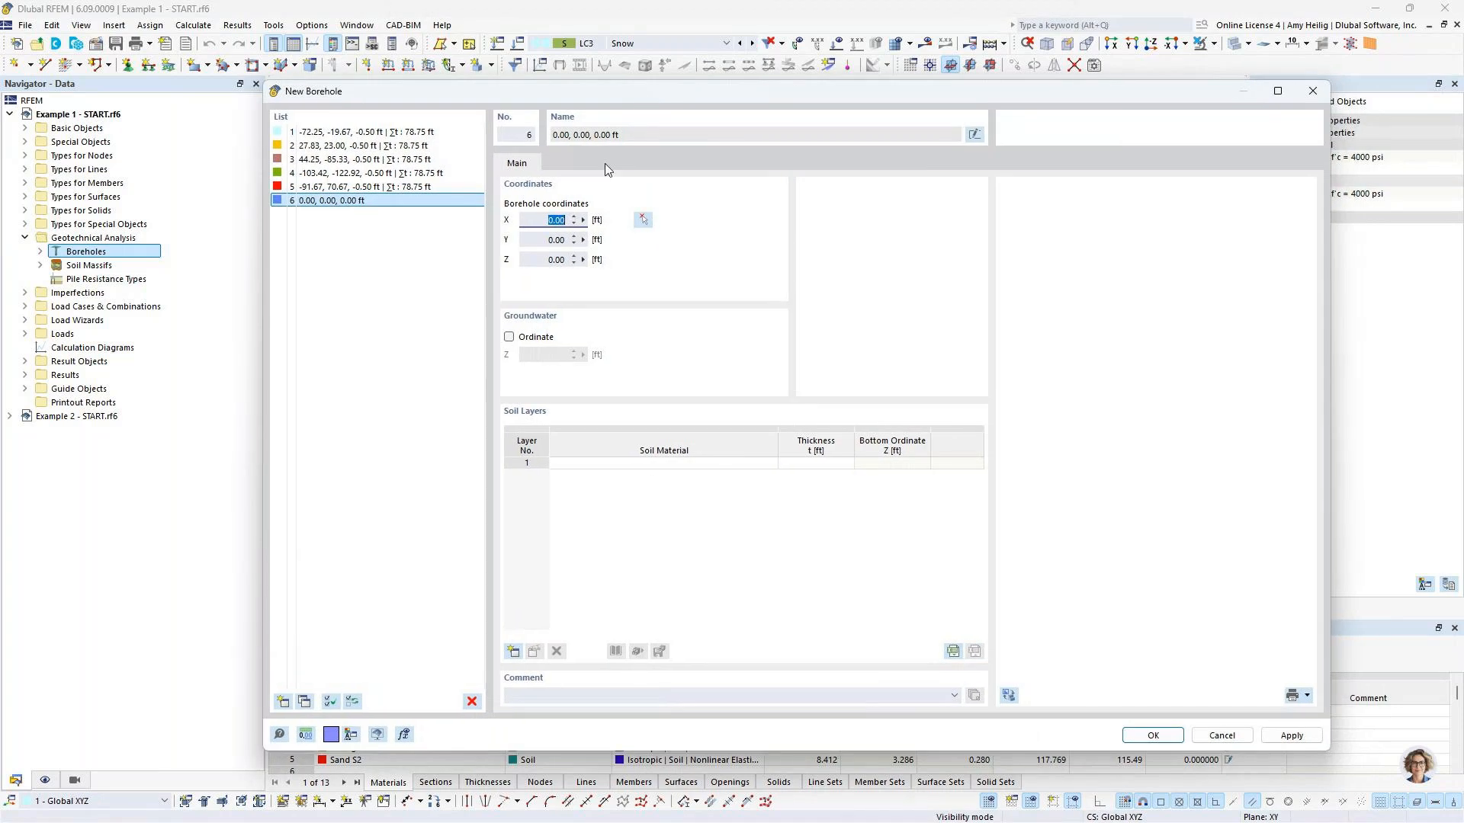
type("-91.67")
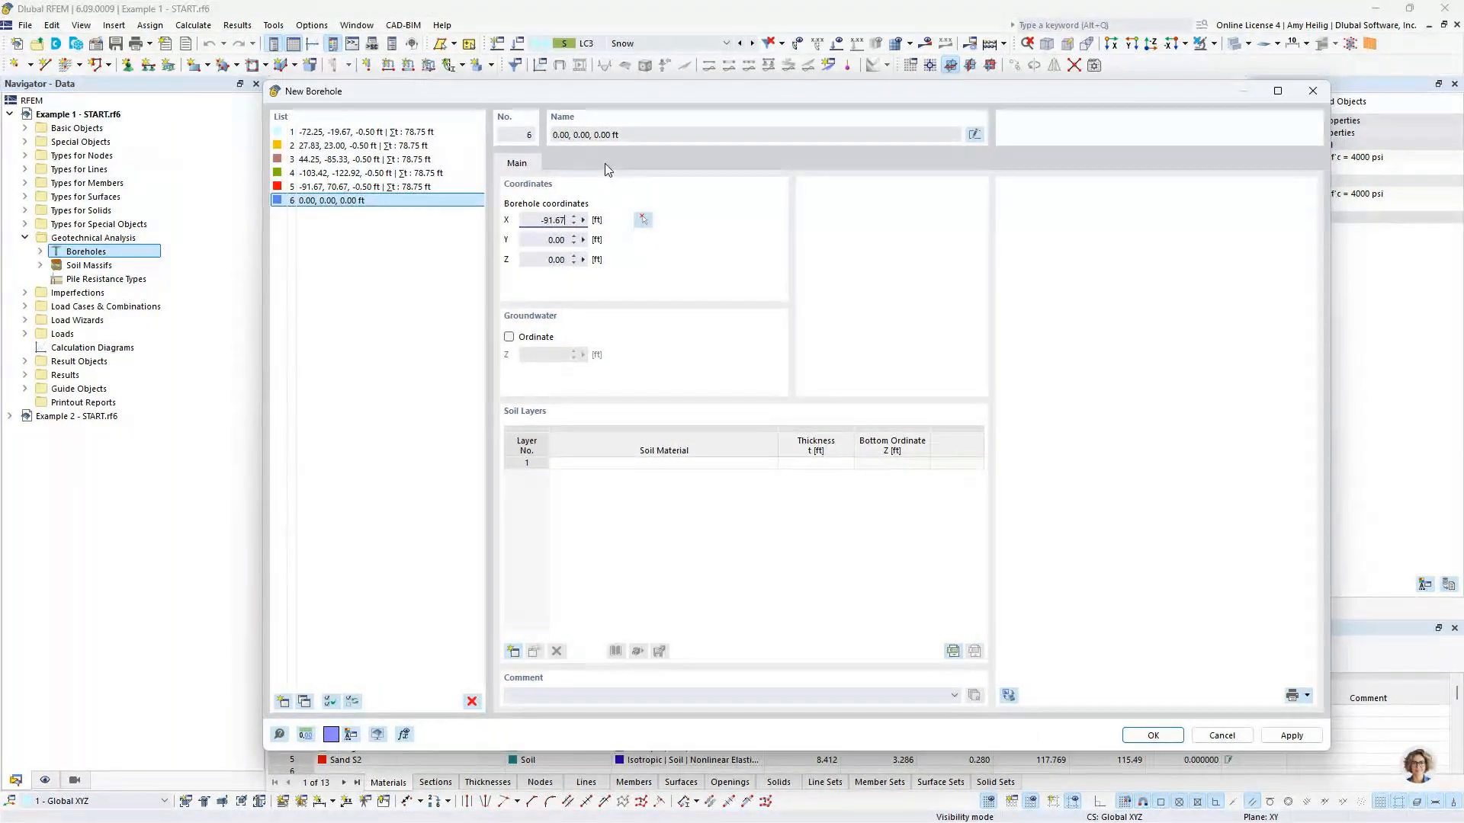
key("Tab")
type("70")
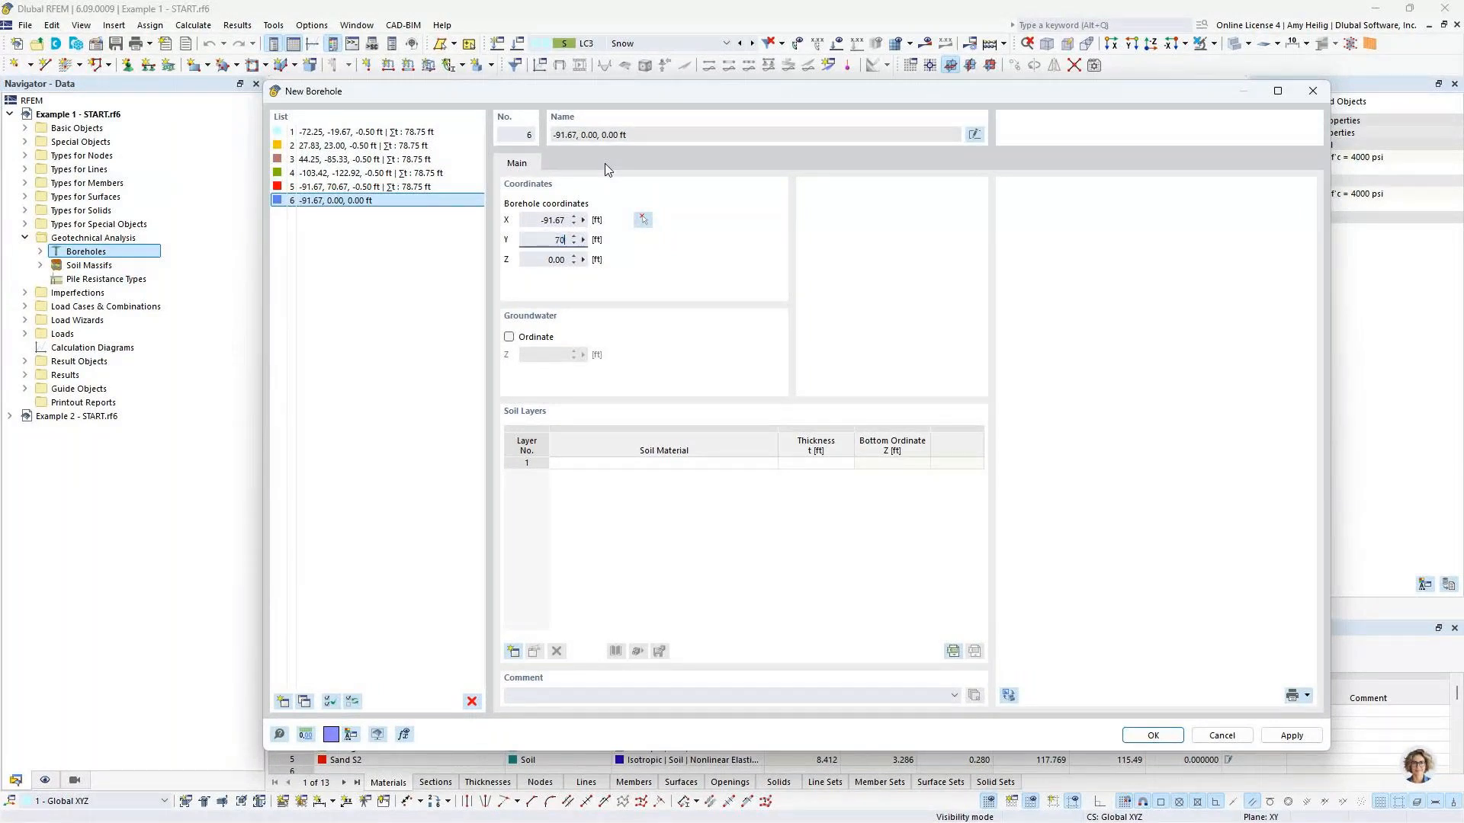
type(".67")
key("Tab")
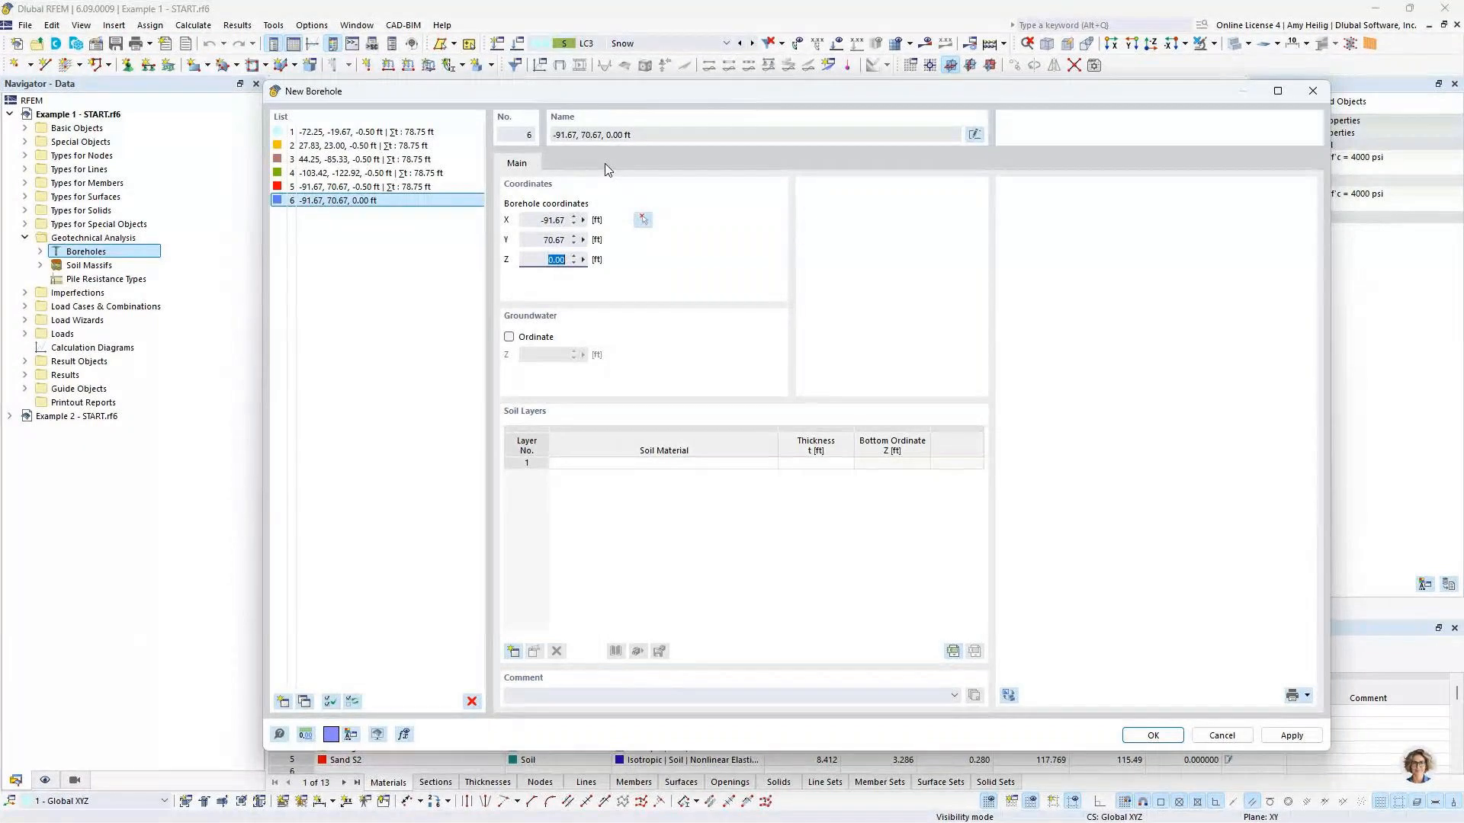
type("-0.5")
left_click_drag(581, 103, 564, 564)
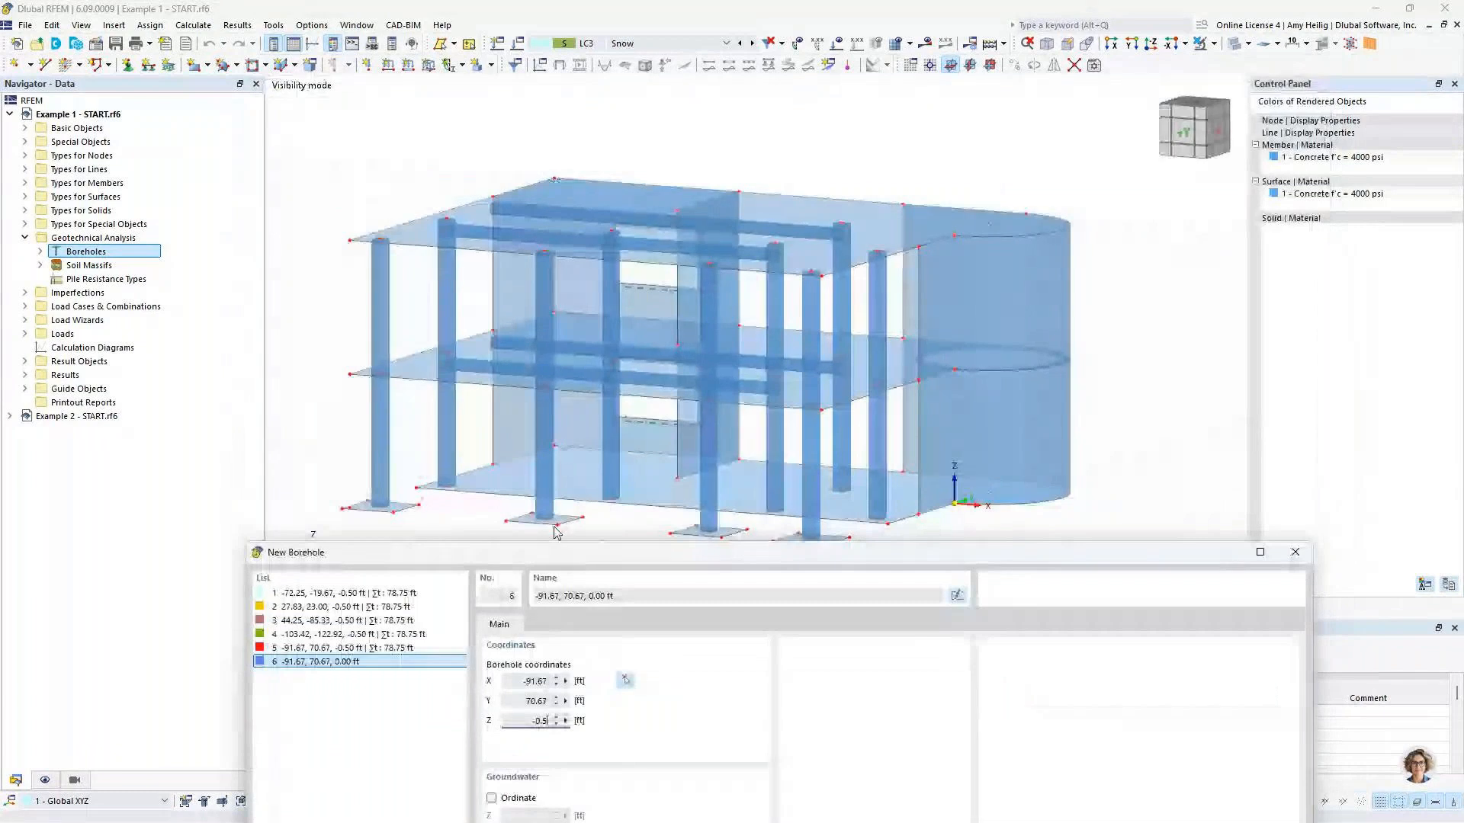
left_click_drag(561, 560, 600, 97)
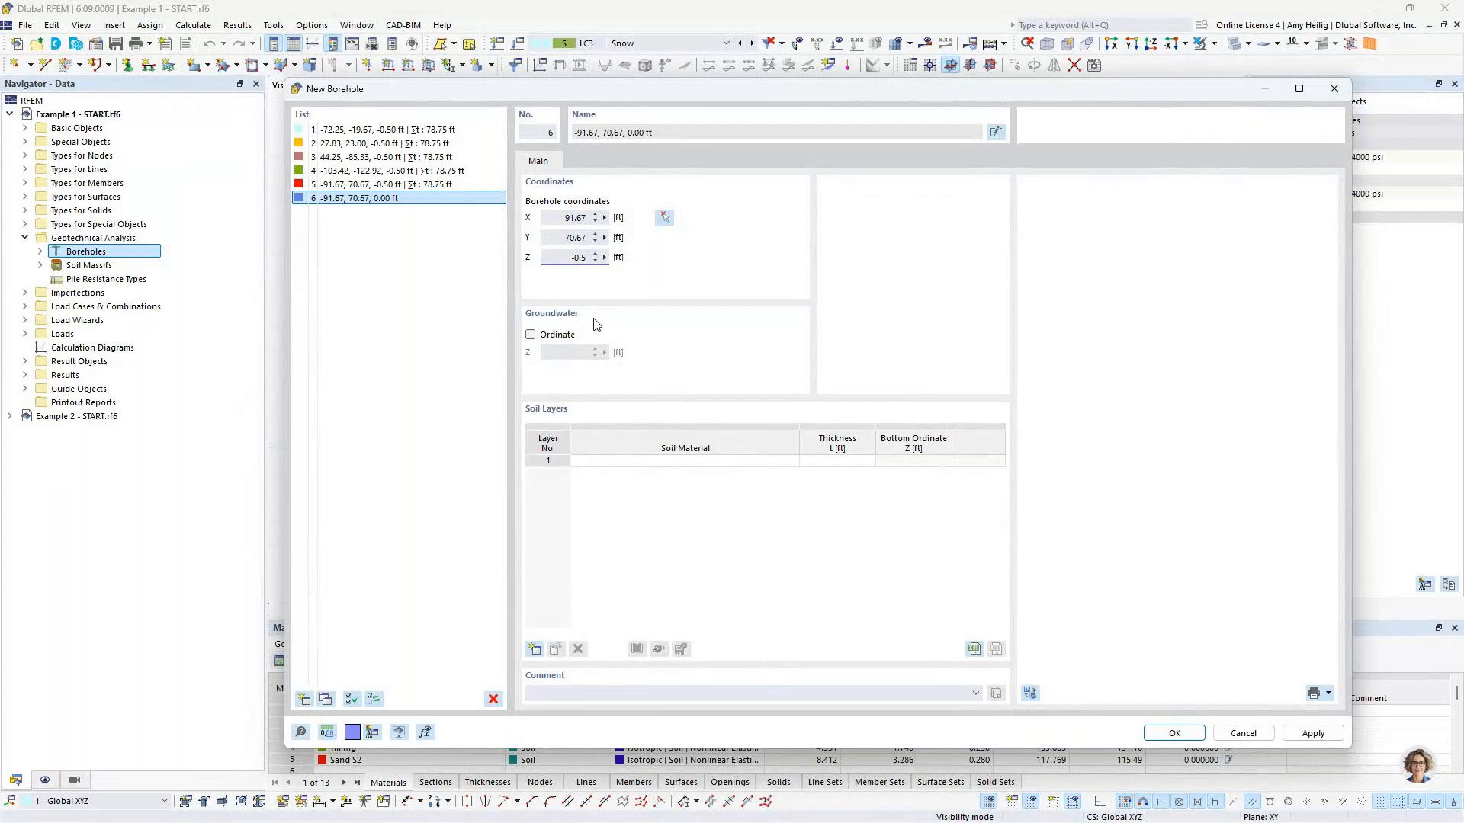
key("Tab")
Step: Enable groundwater for the new borehole and set its ordinate to -11.5 ft
left_click(530, 335)
left_click(564, 352)
type("-11.5")
Step: Assign Filling A, Sand S1, Till Mg and Sand S2, in that order, as the borehole's four soil layers
left_click(730, 462)
left_click(741, 463)
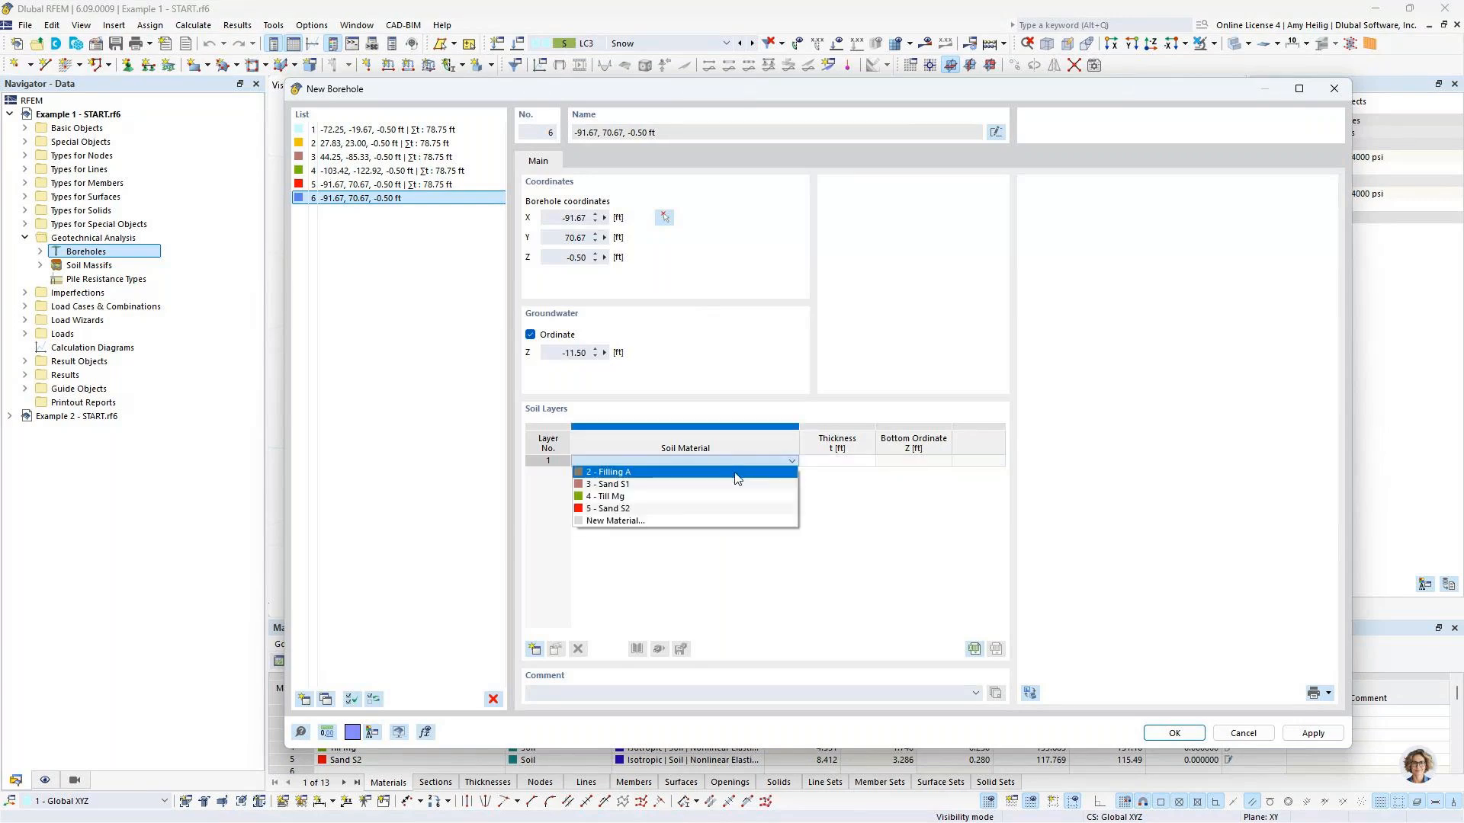
left_click(736, 472)
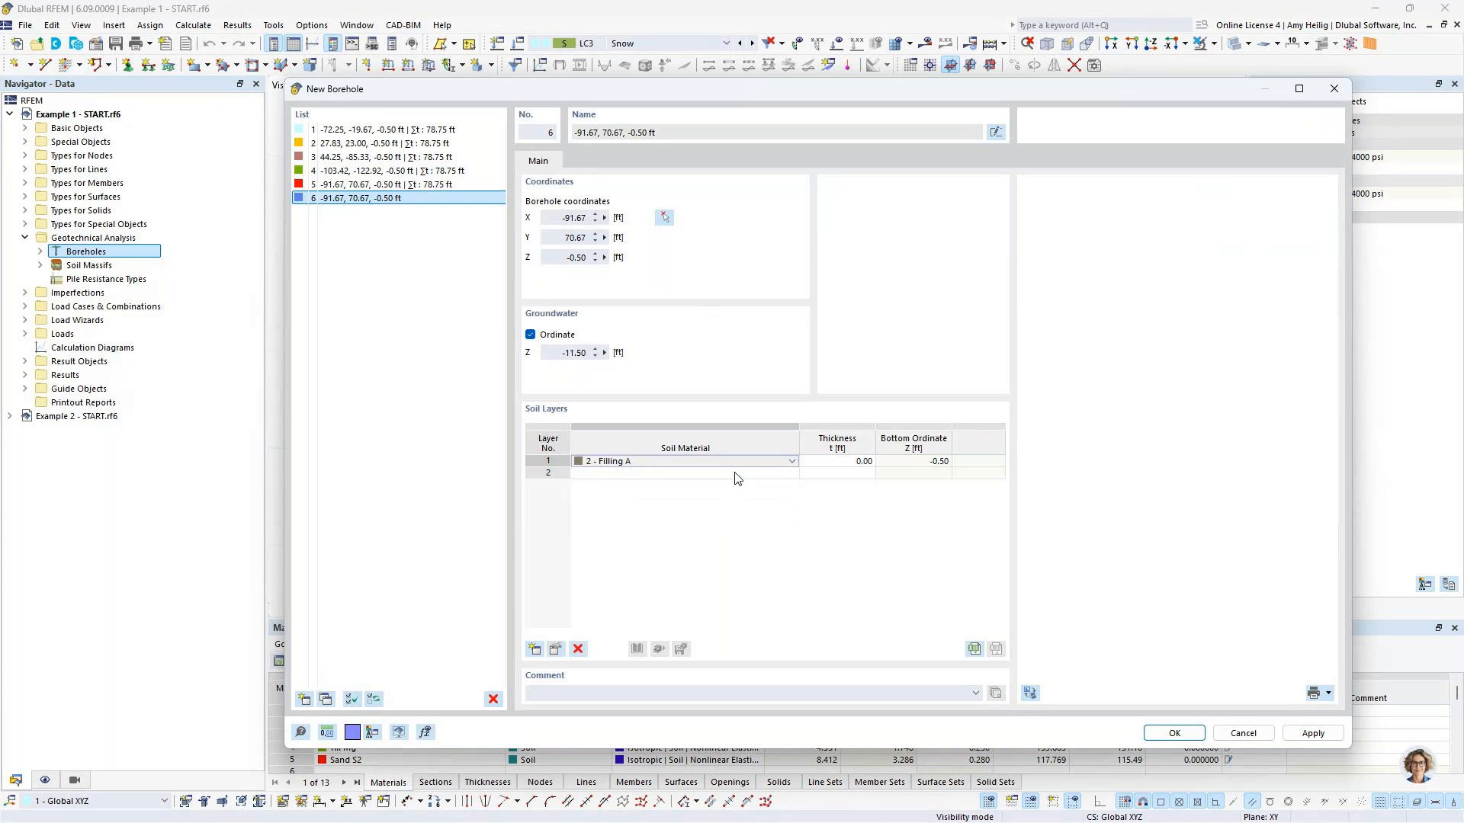
left_click(737, 473)
left_click(736, 475)
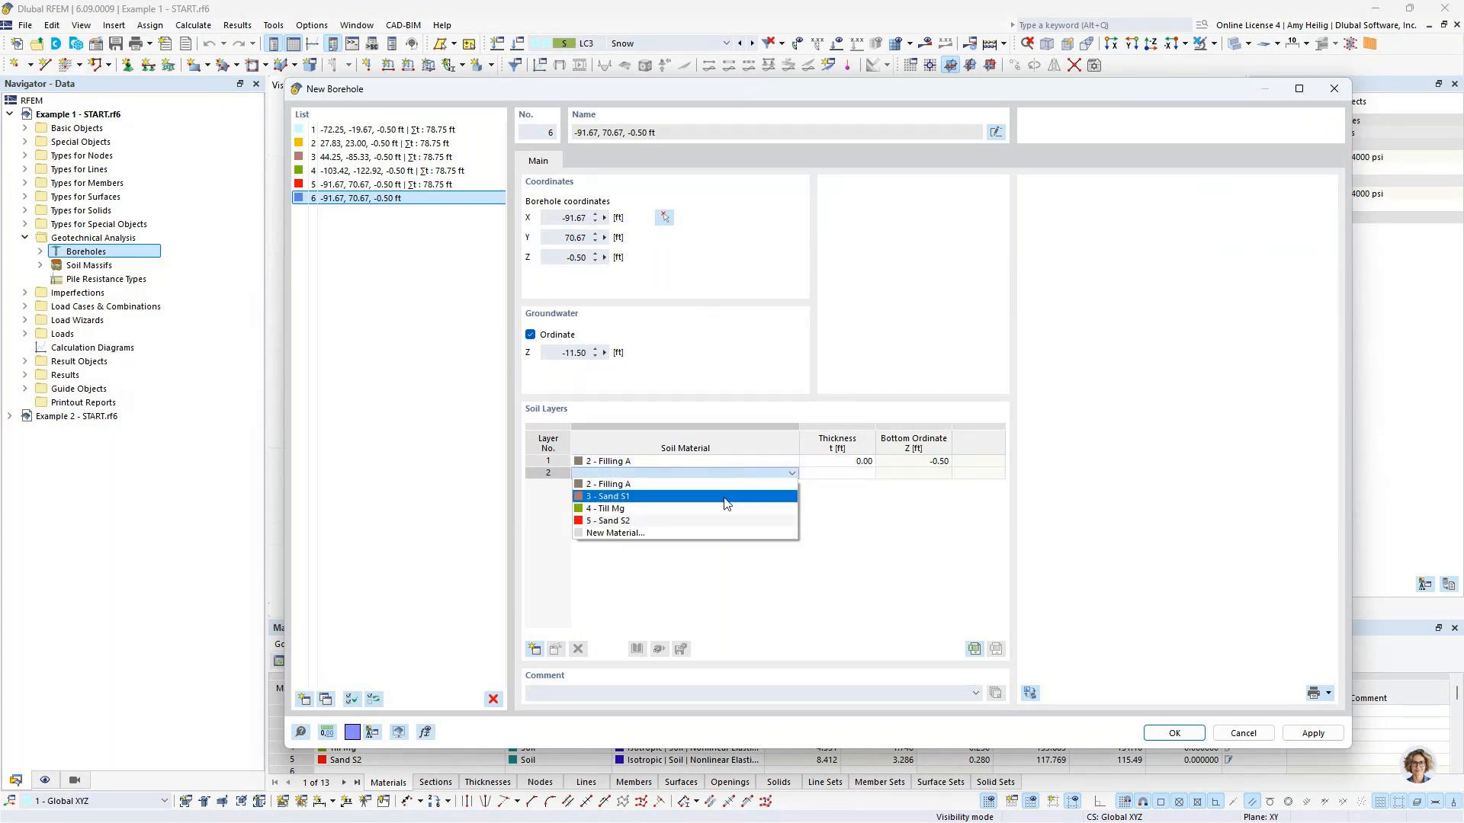
left_click(726, 504)
left_click(724, 486)
left_click(724, 486)
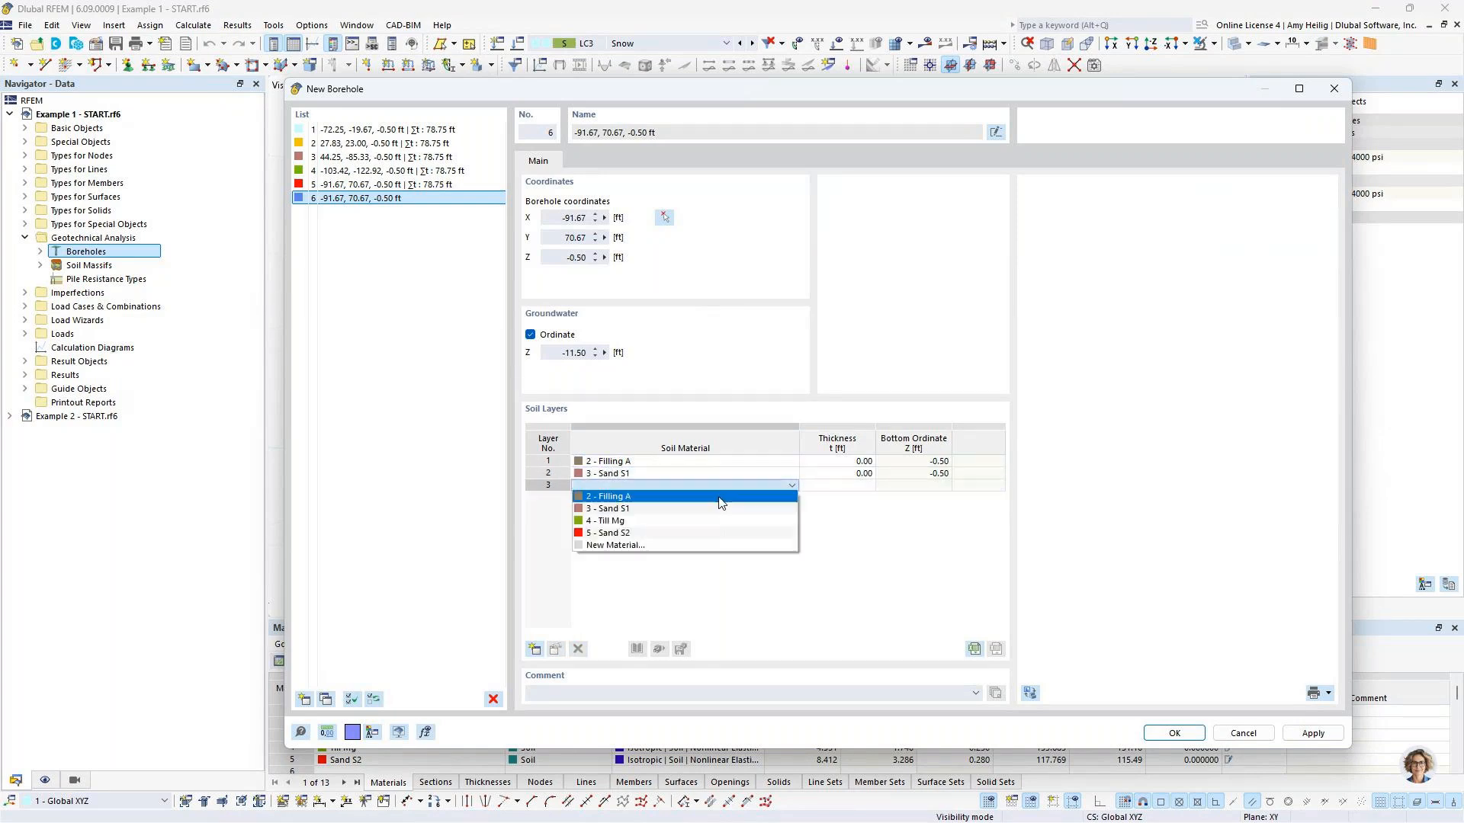
left_click(712, 520)
left_click(708, 498)
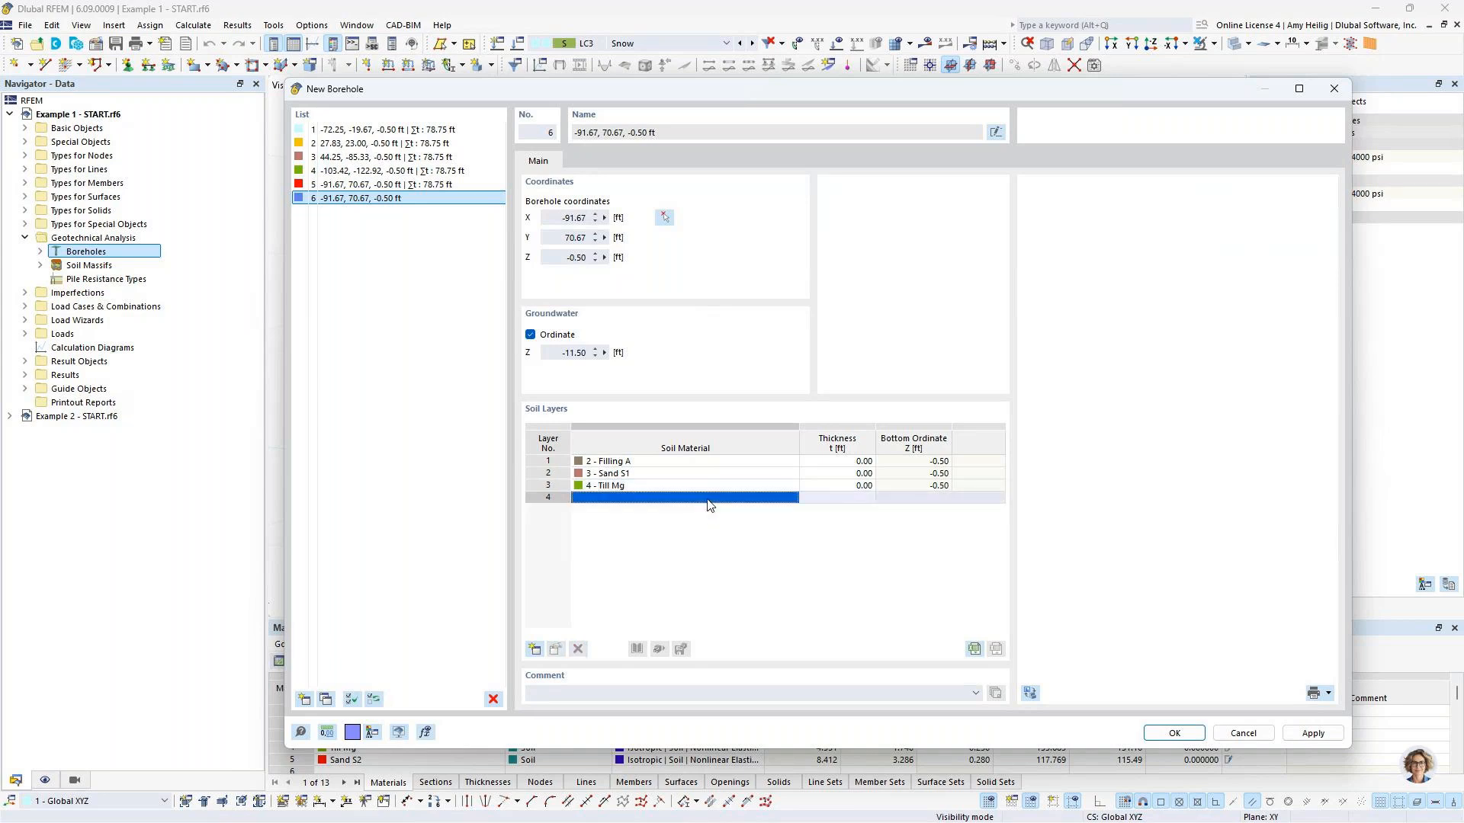
left_click(708, 499)
left_click(688, 548)
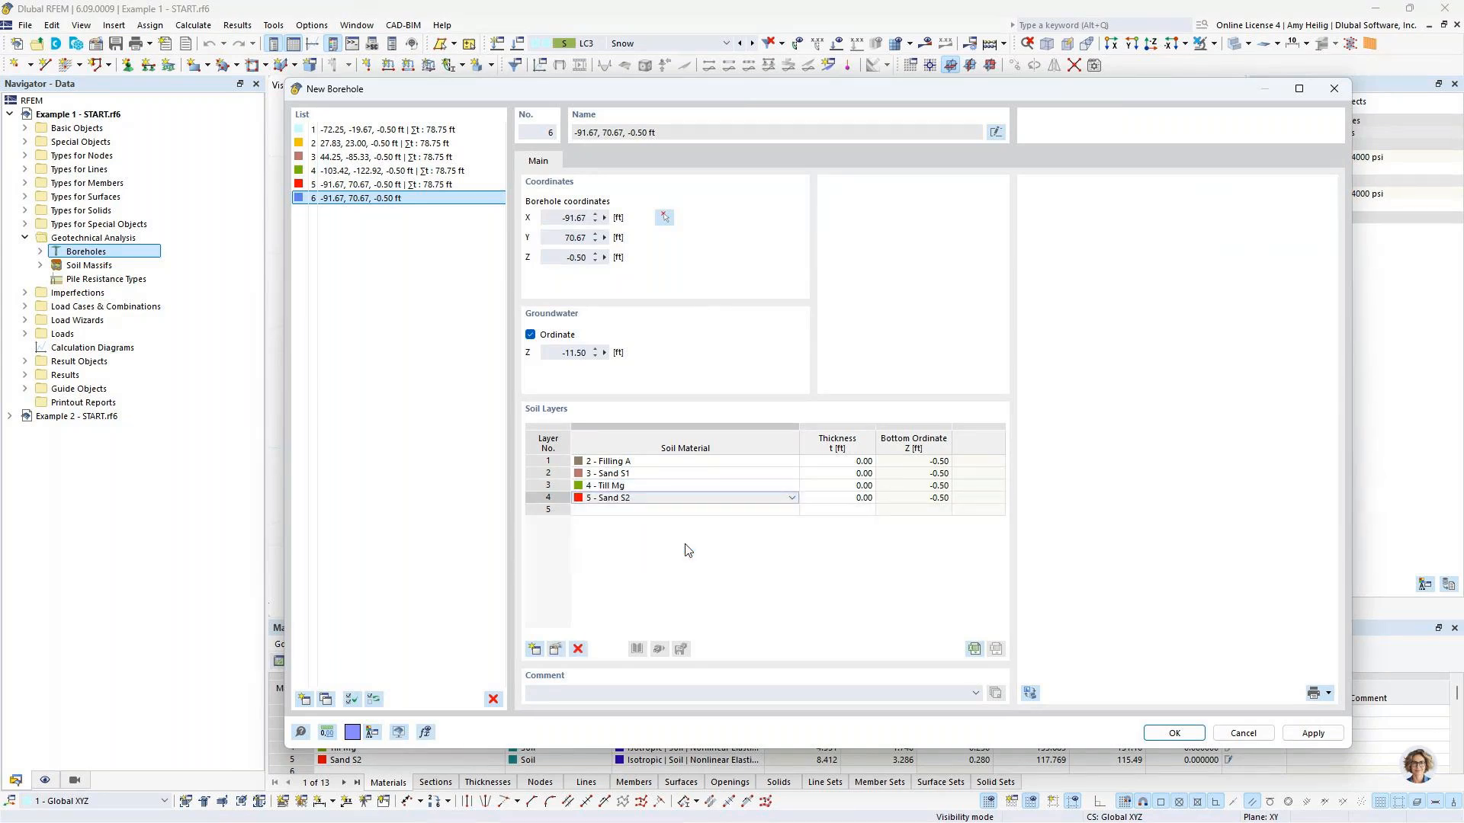
Step: Set the four soil layer thicknesses to 19.67, 3.25, 19.67 and 36.16 ft, and discard the new borehole
left_click(820, 462)
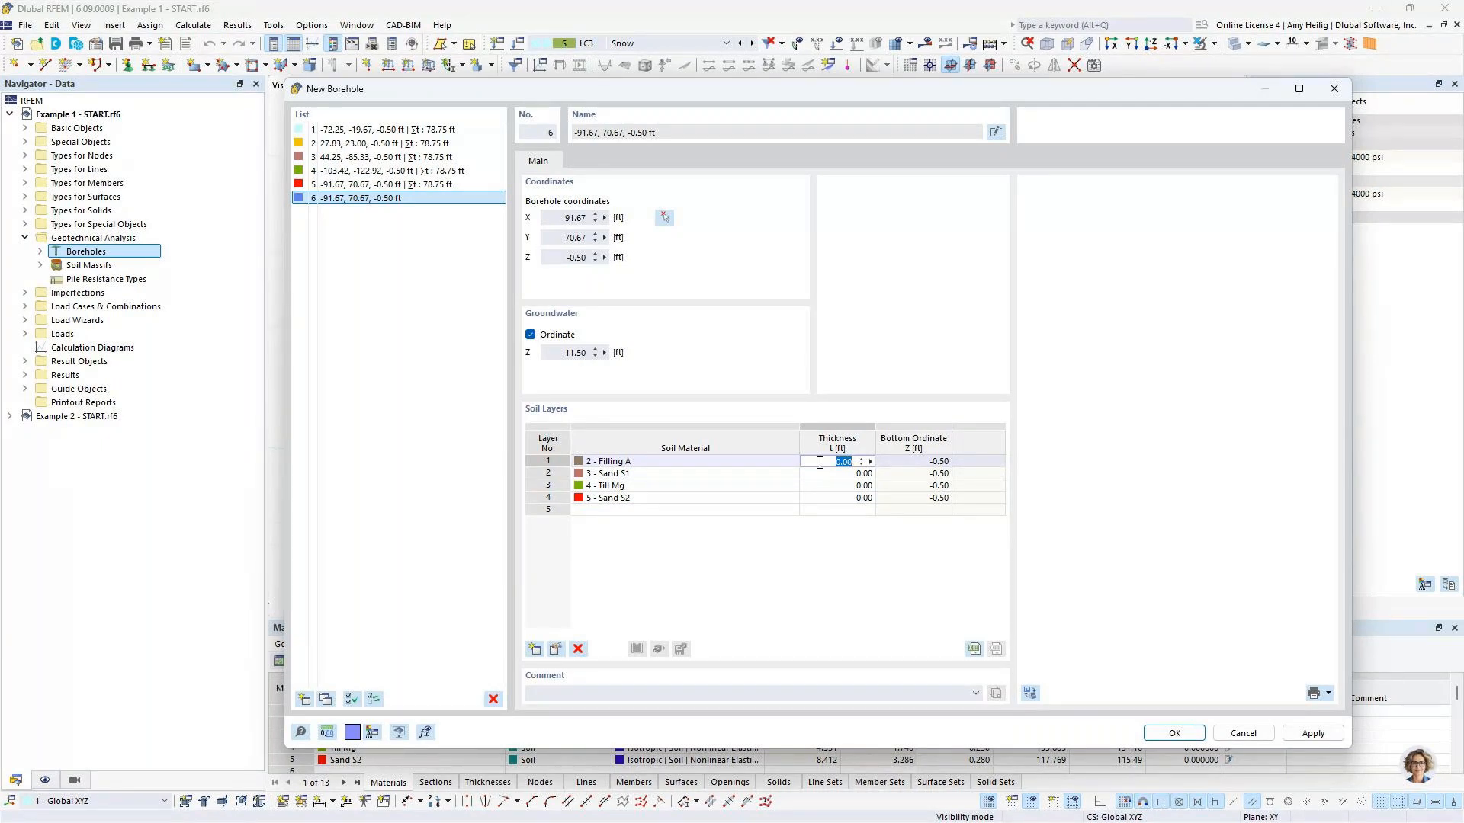
type("19.67")
key("Return")
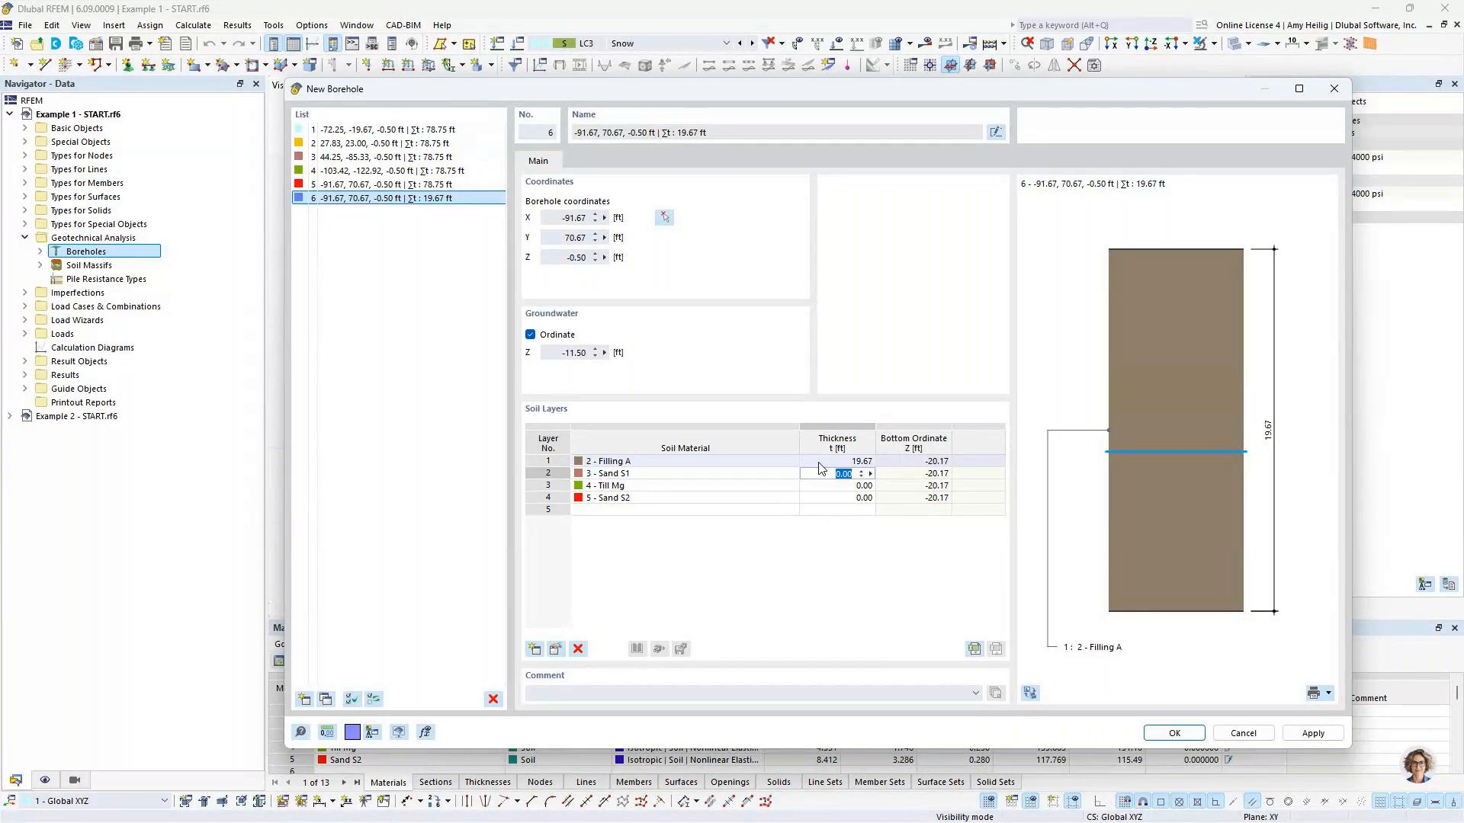
type("3.25")
key("Return")
type("19.67")
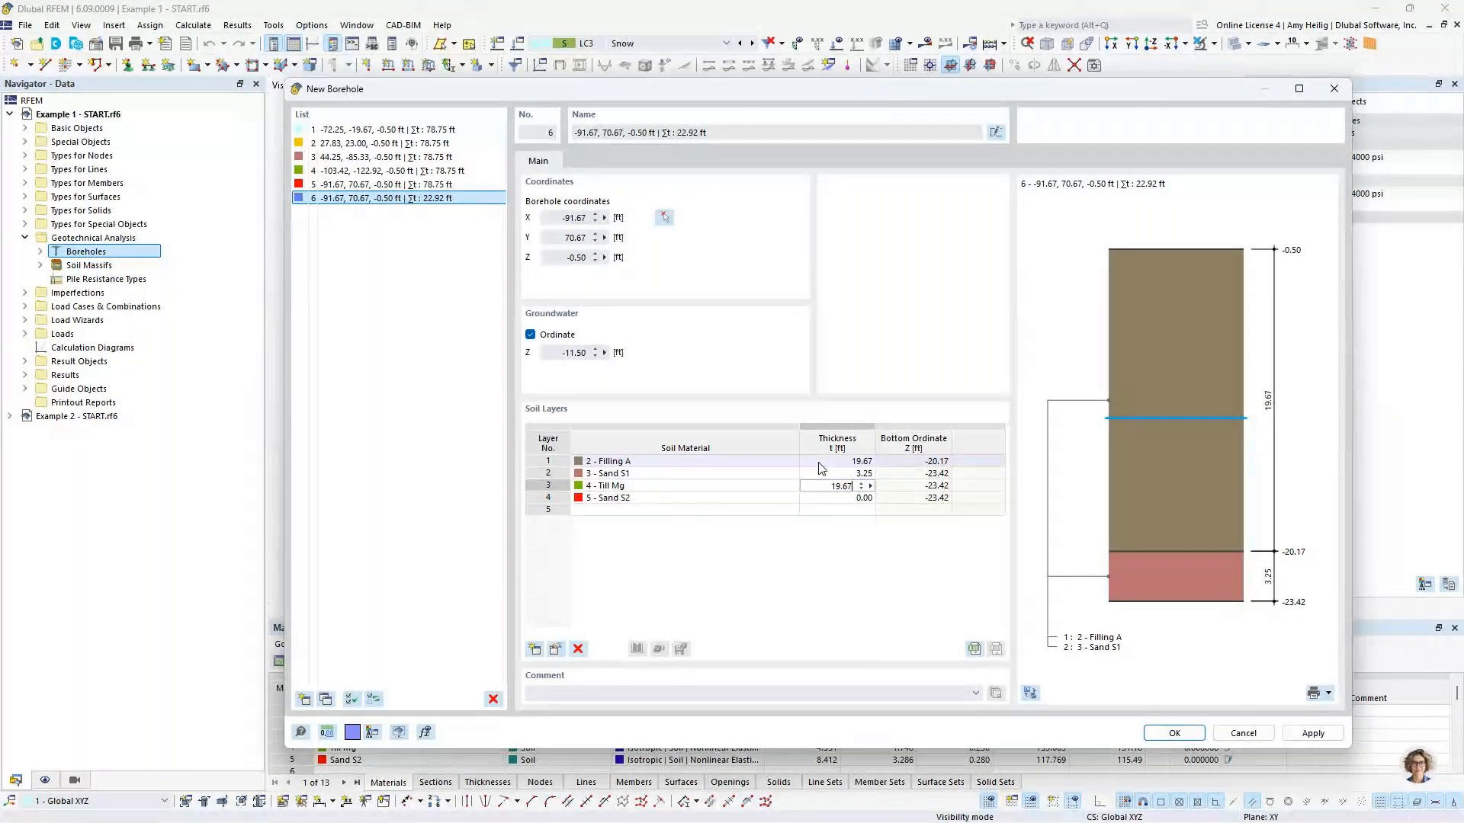
key("Return")
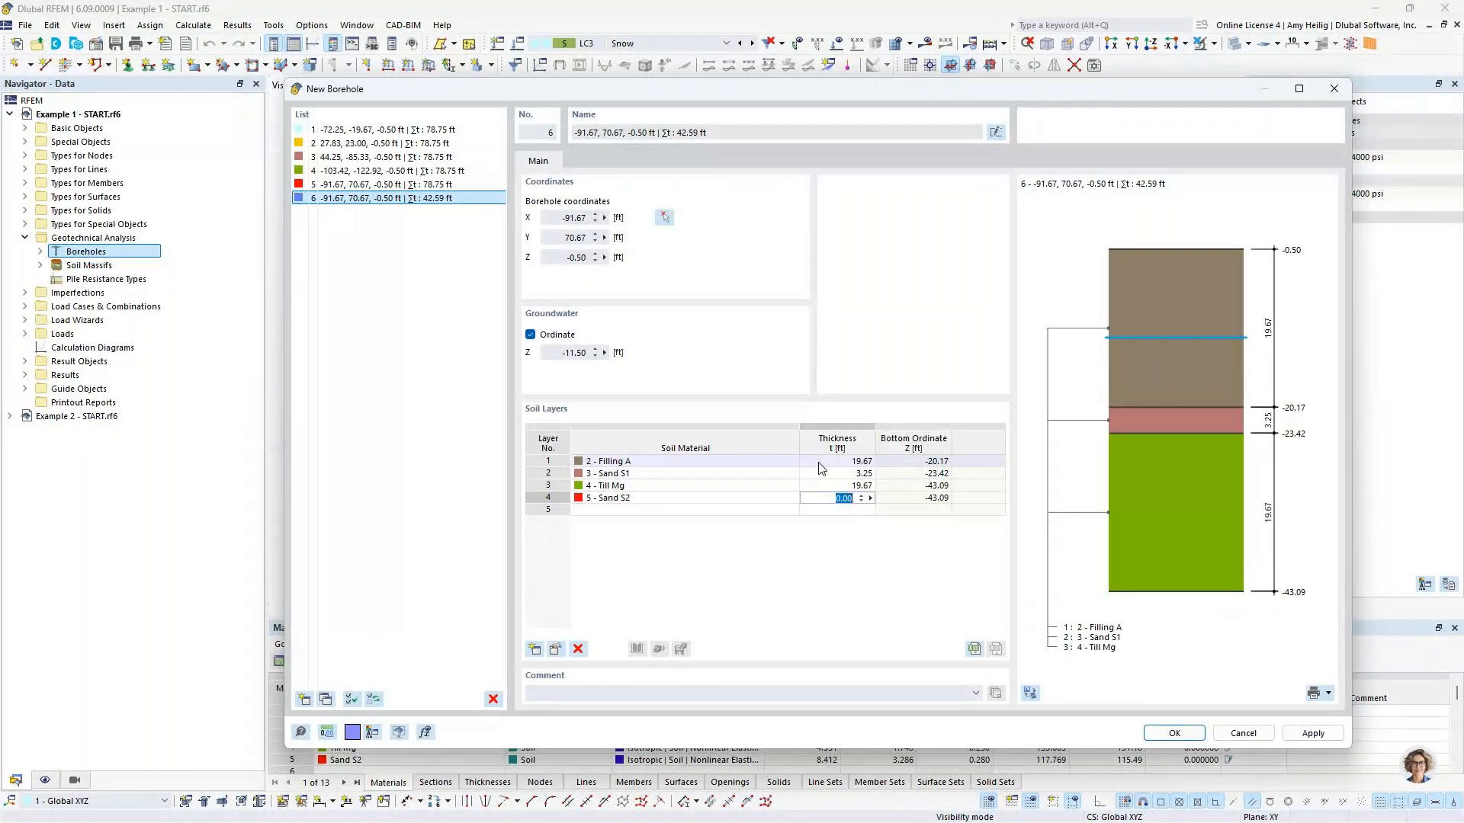
type("36.16")
left_click(820, 463)
left_click(819, 465)
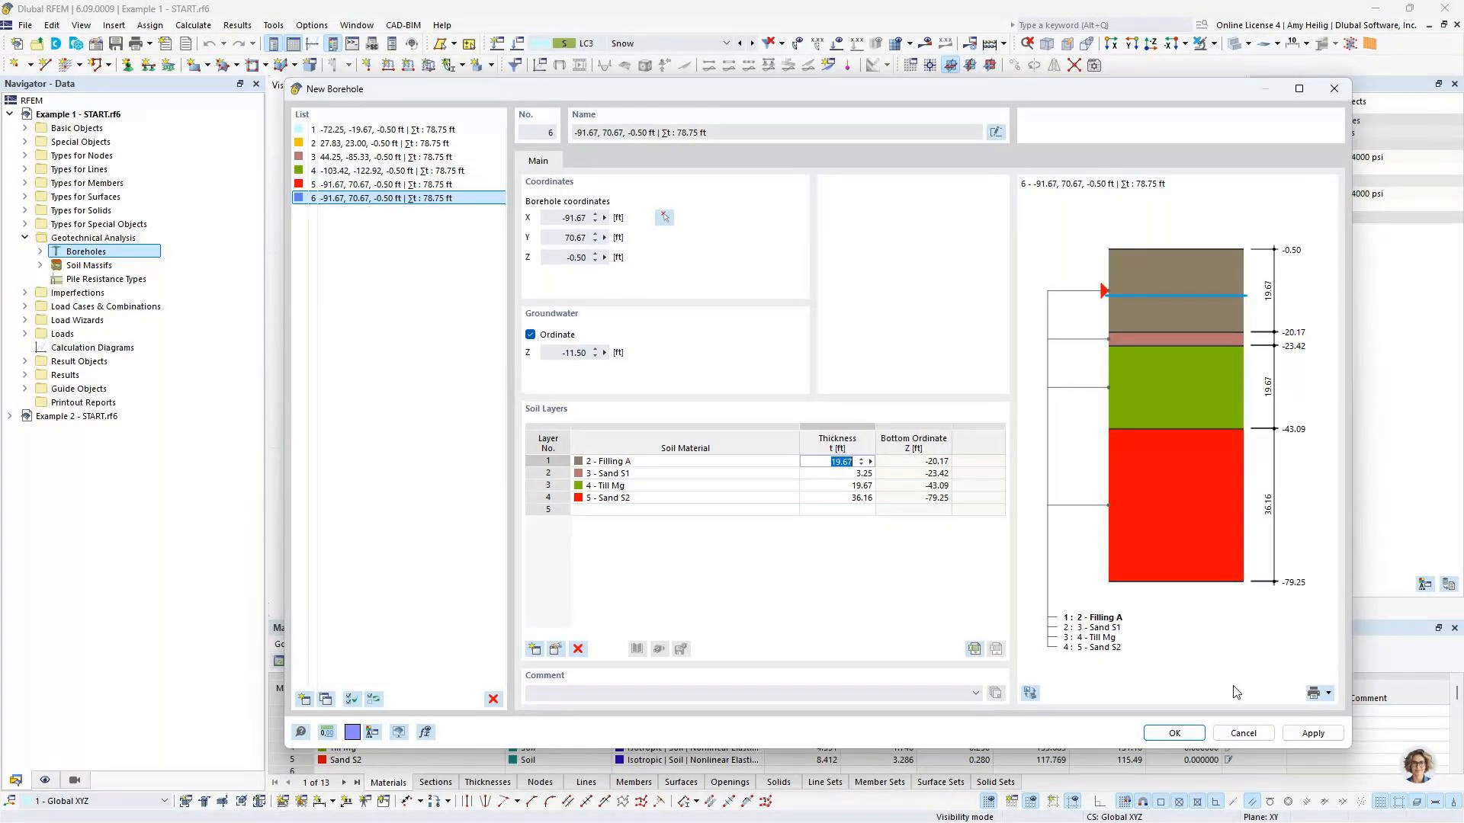
left_click(1241, 733)
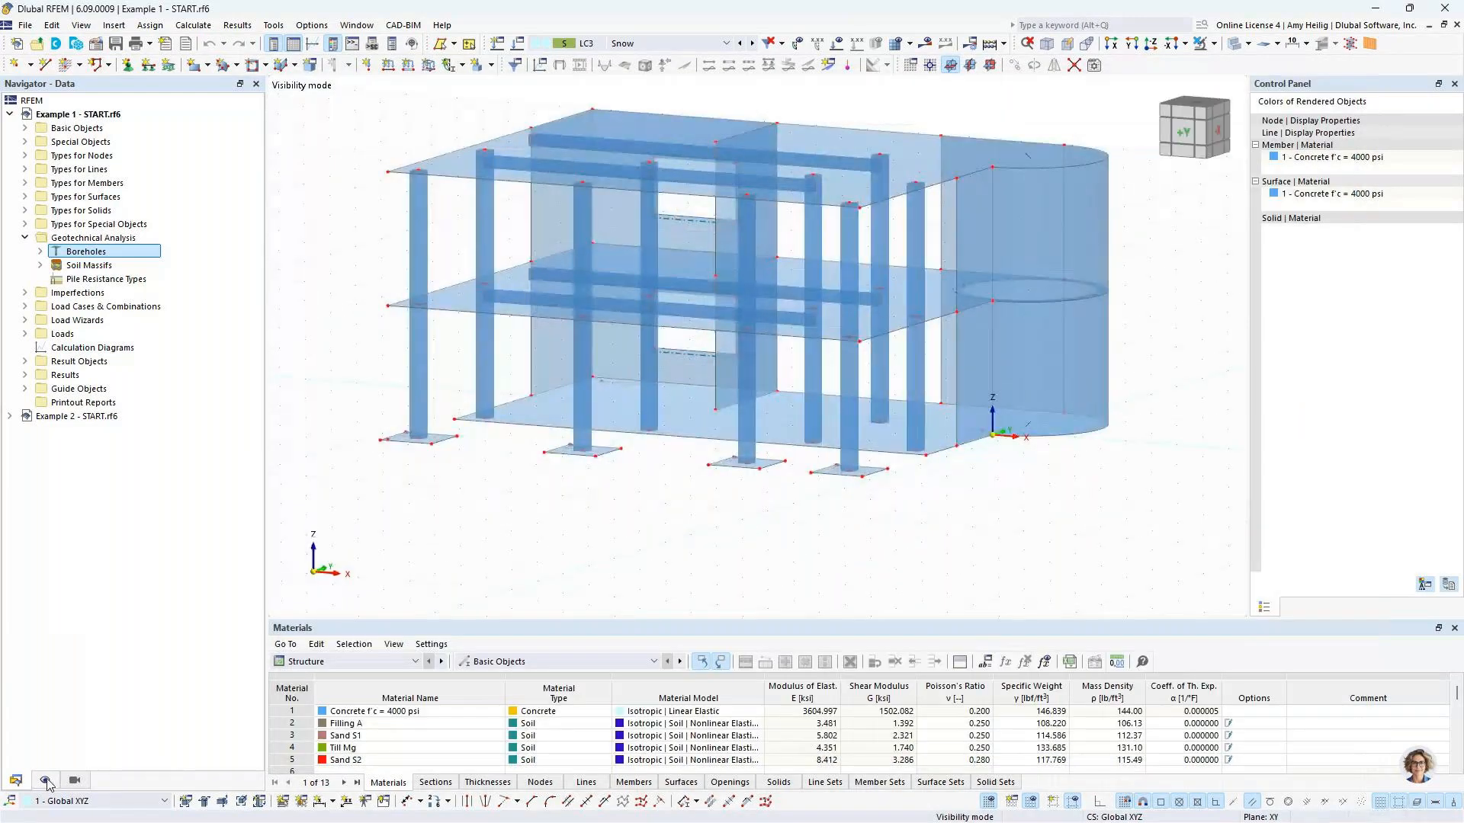
Step: Turn on the display of boreholes in the model and view their positions around the building
left_click(45, 781)
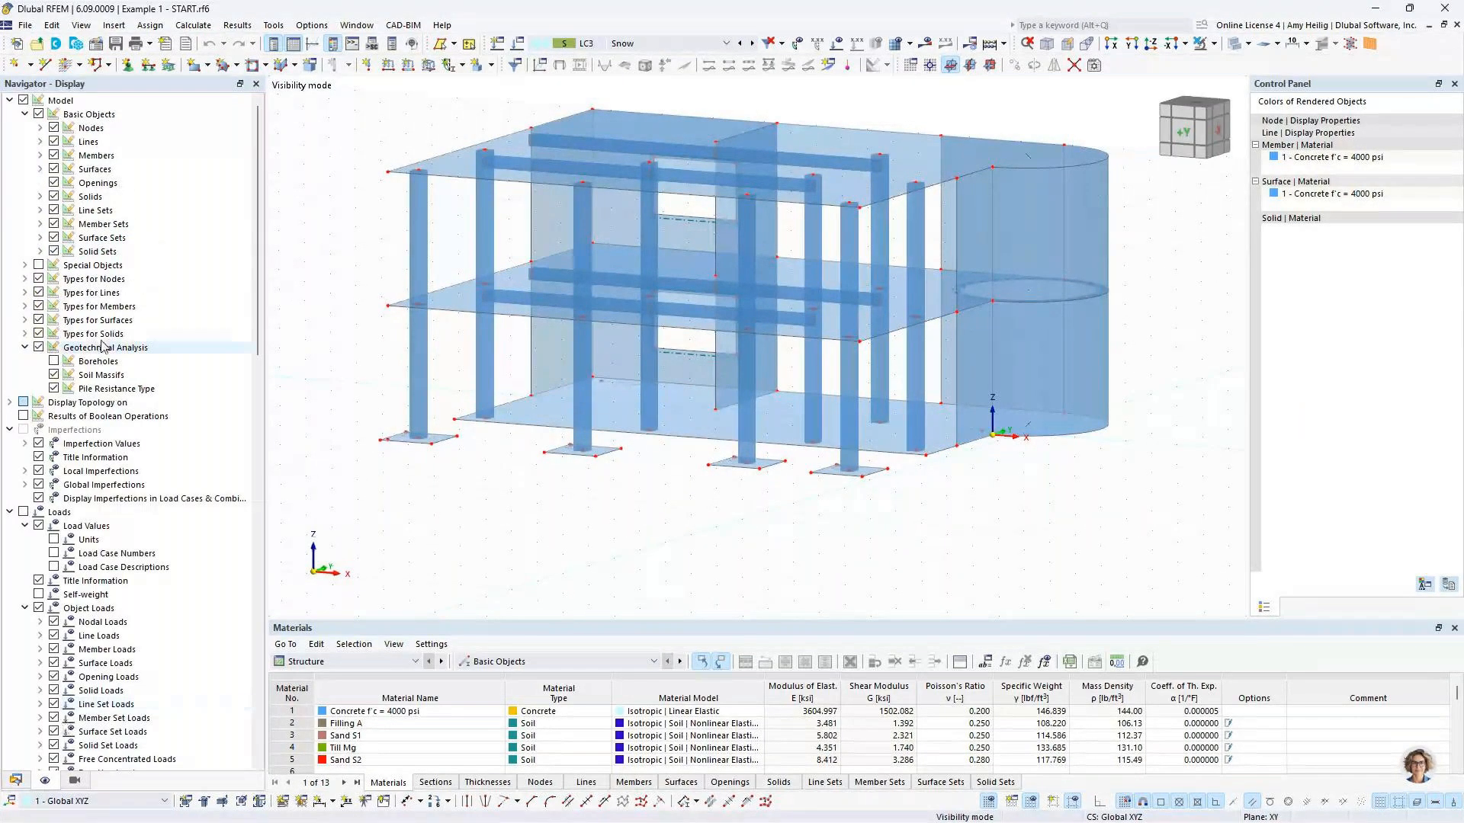
left_click(55, 362)
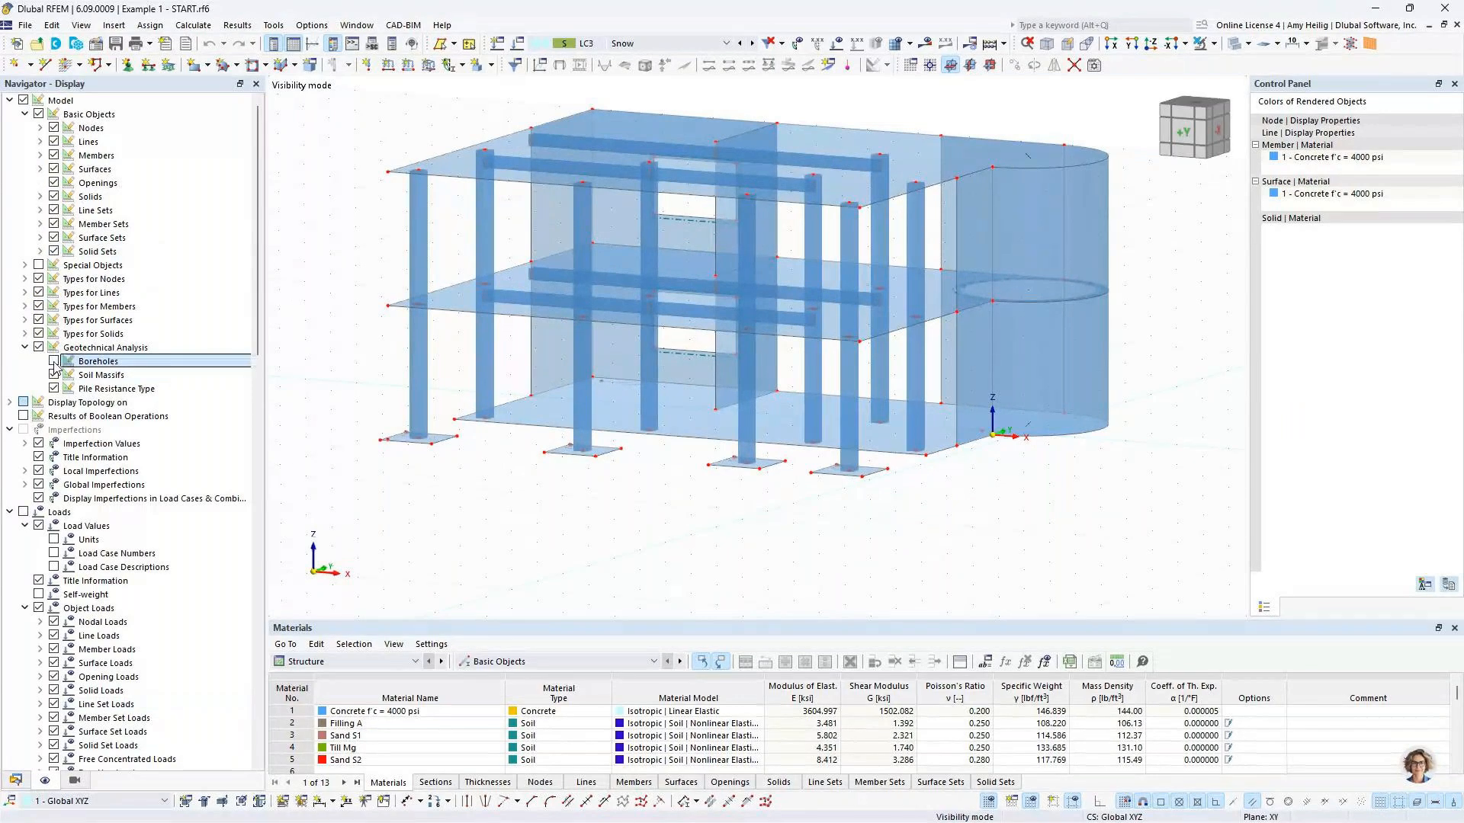
left_click(54, 362)
scroll(560, 298, "down", 5)
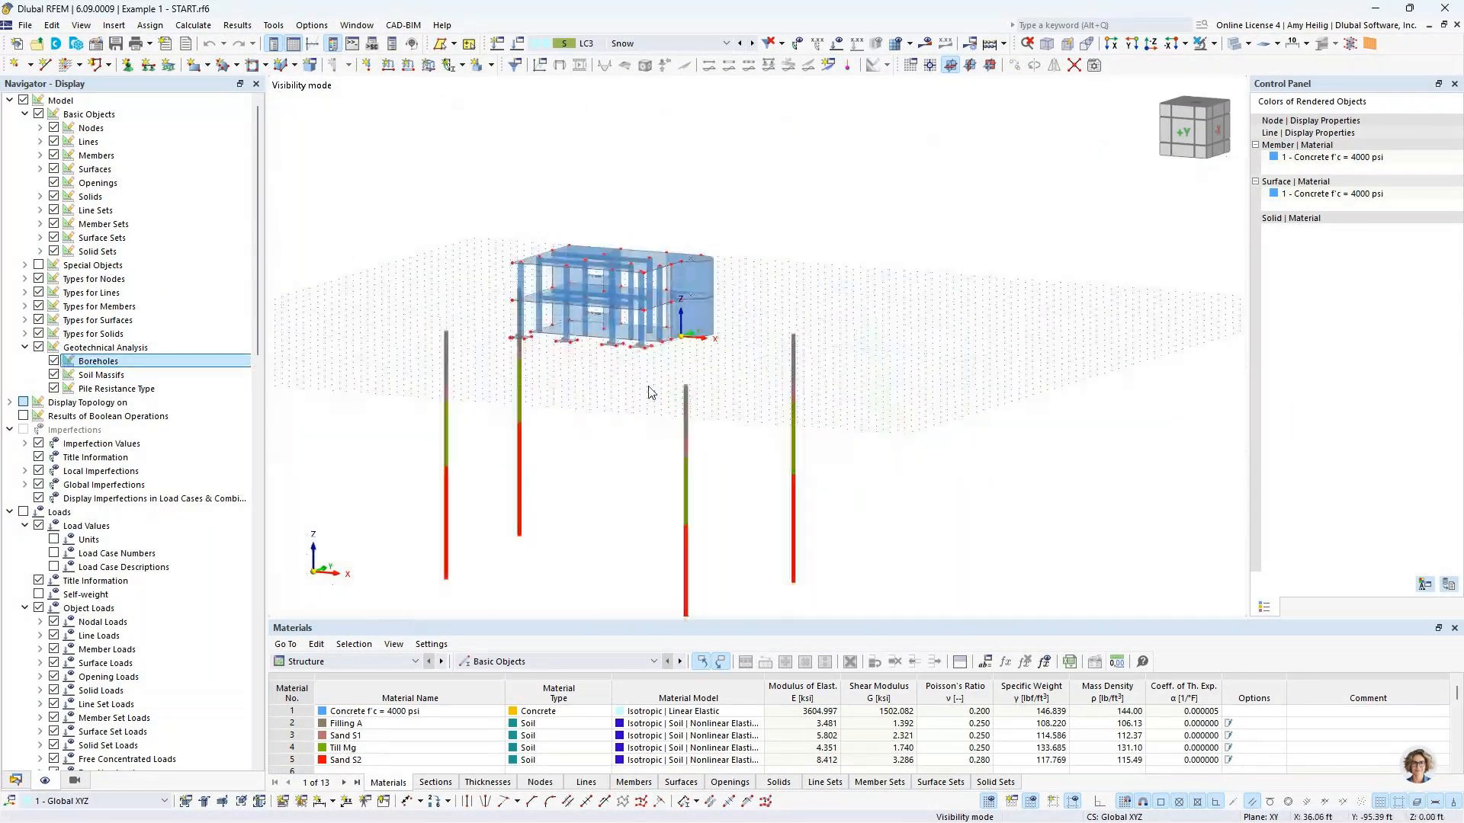
middle_click_drag(668, 403, 737, 418)
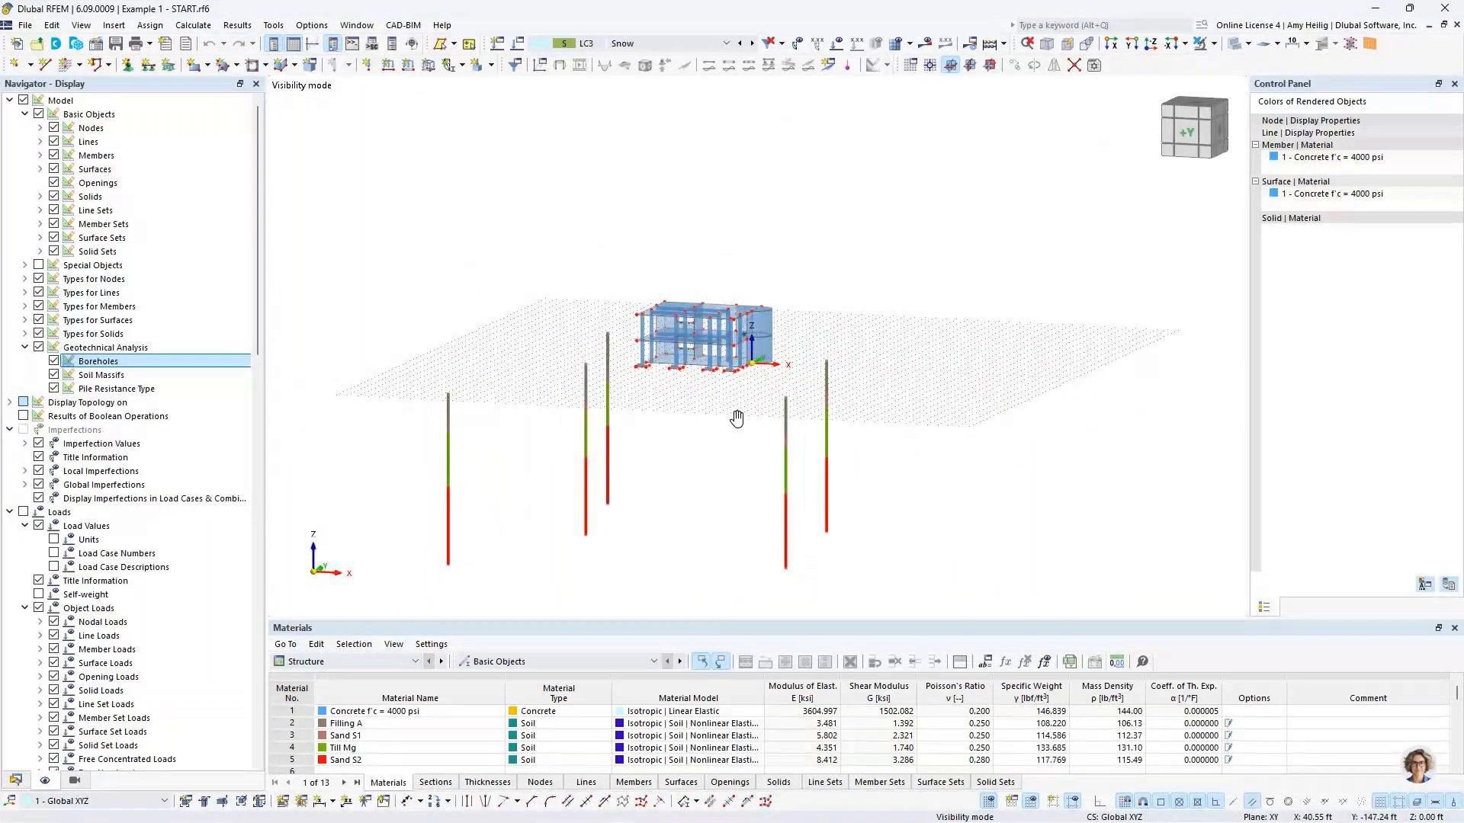
mouse_move(736, 417)
middle_mouse_down("ctrl")
mouse_move(585, 416)
mouse_move(621, 435)
mouse_move(513, 496)
middle_mouse_up("ctrl")
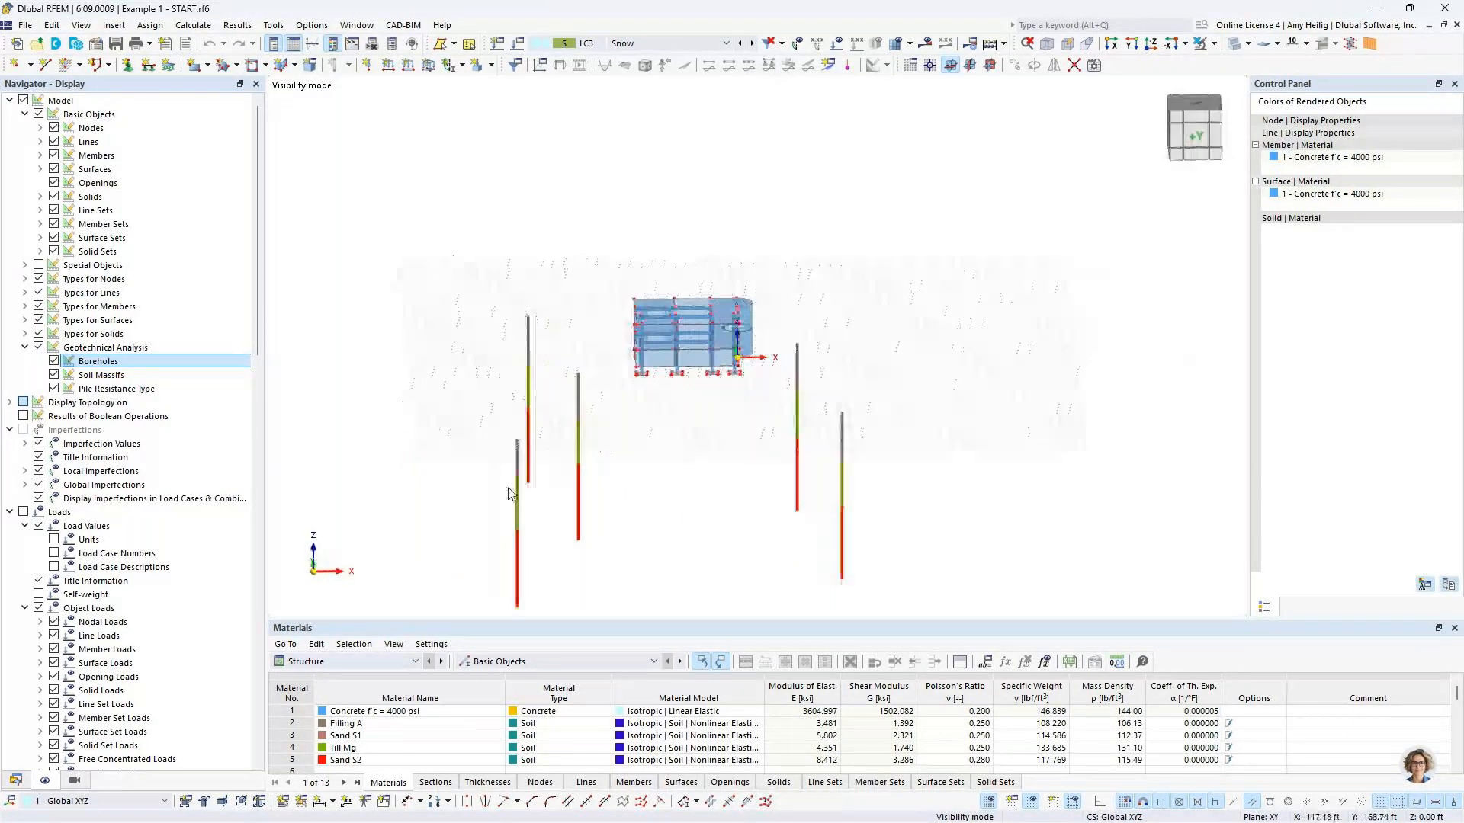
Step: Open the settings of soil massif Massif 1 and check the available soil massif types, keeping Boreholes
left_click(15, 780)
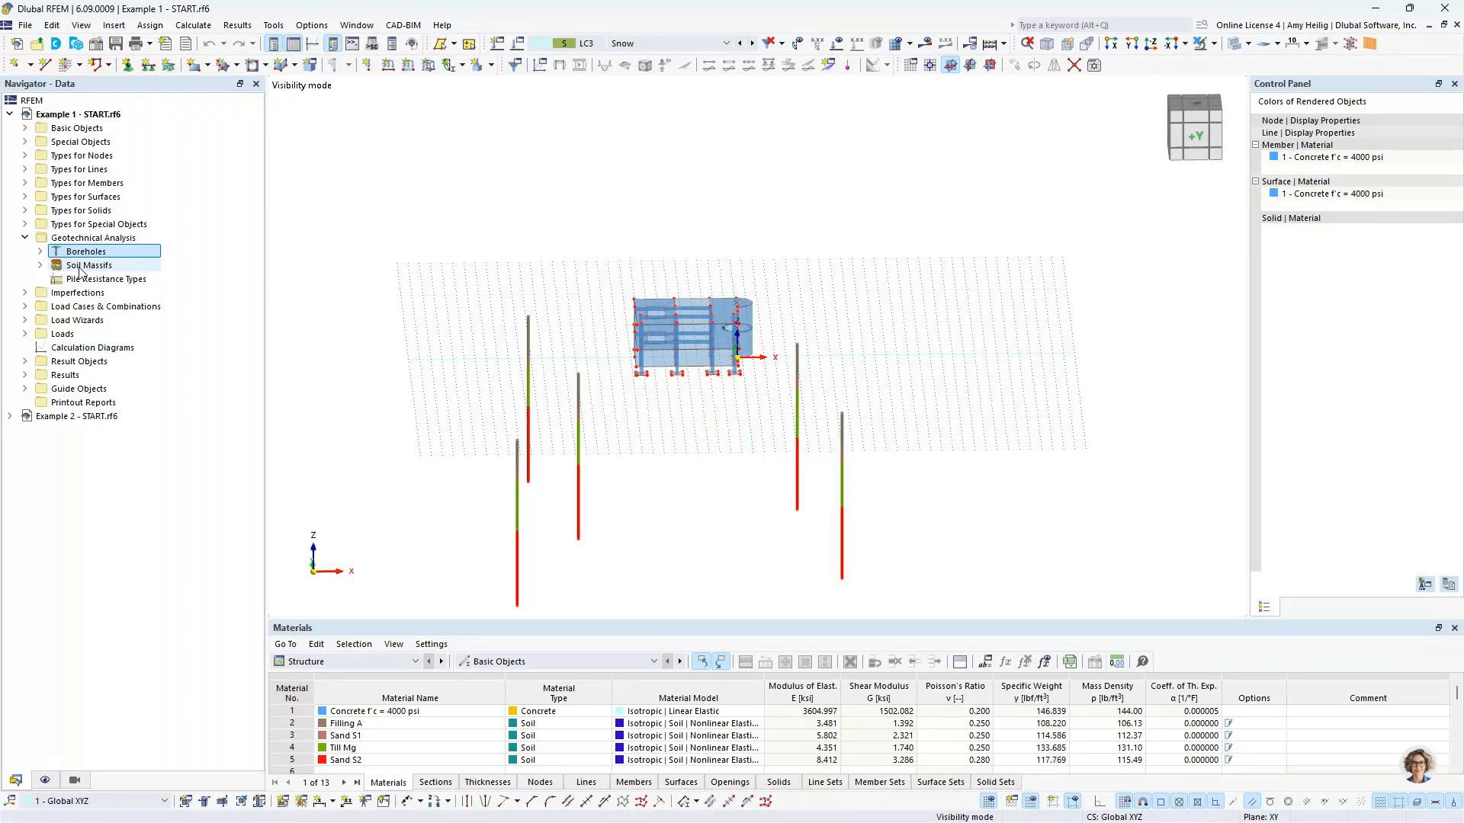
left_click(40, 265)
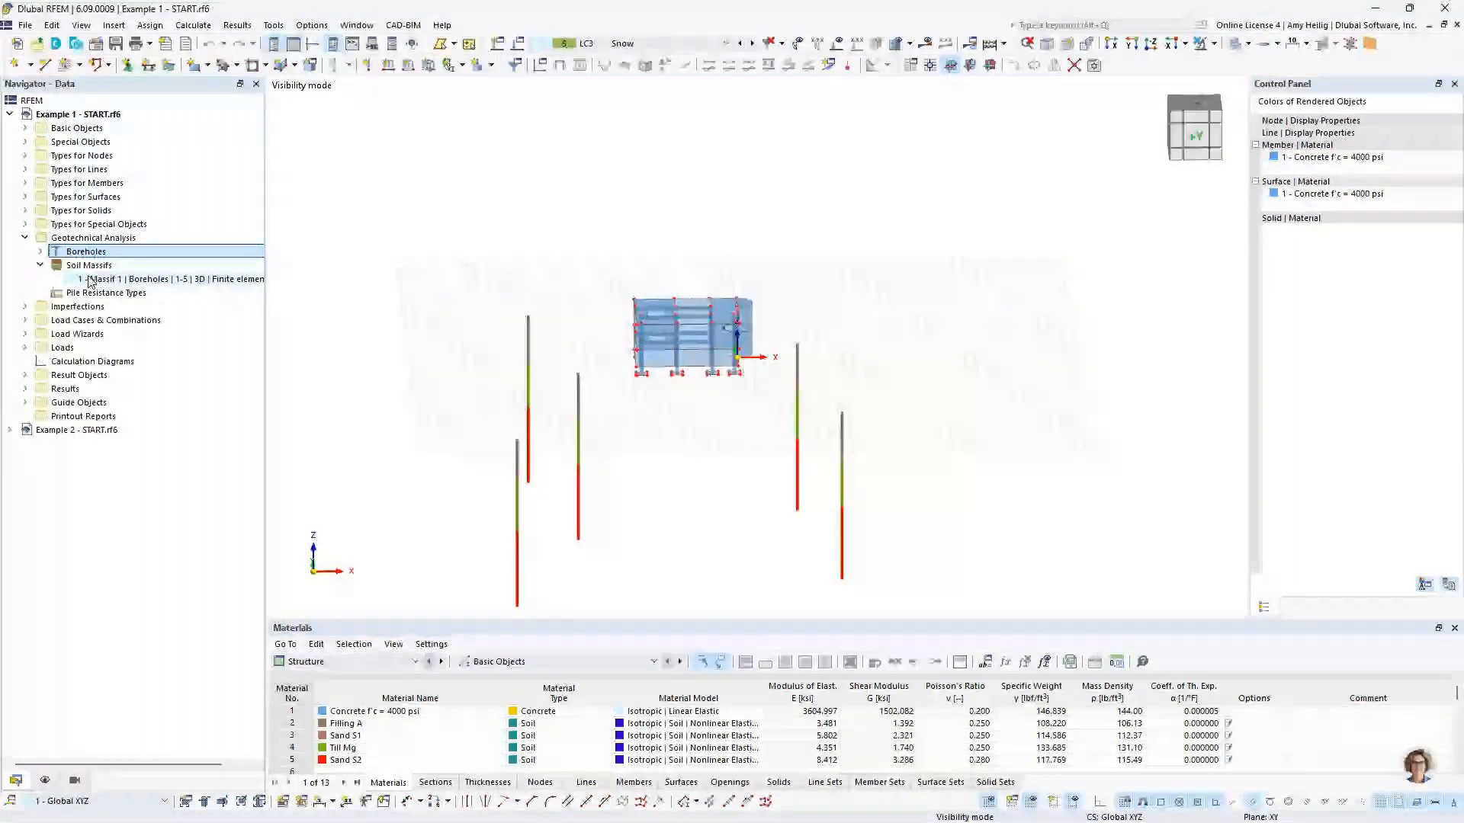
left_click(90, 279)
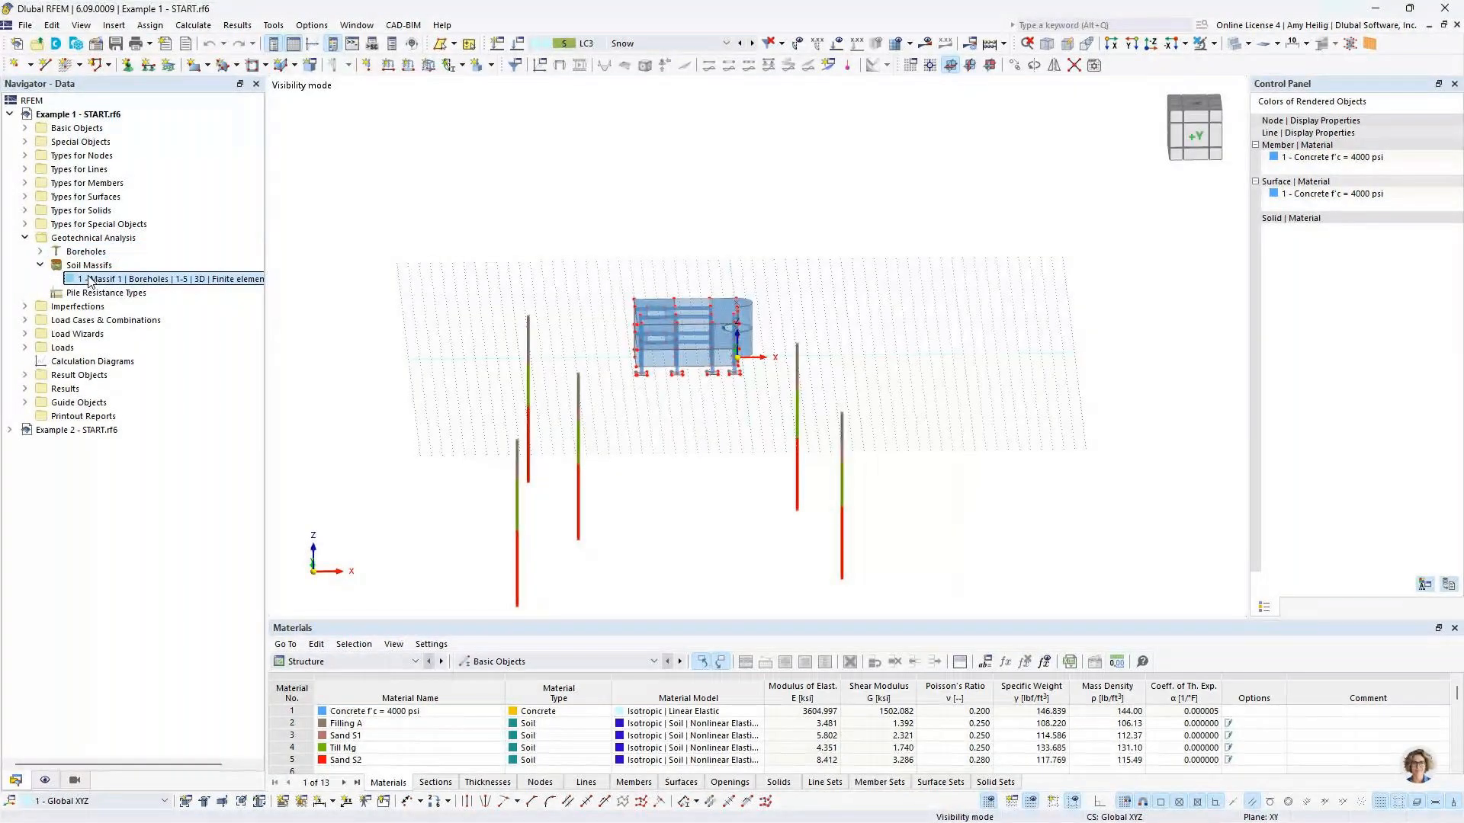
double_click(90, 279)
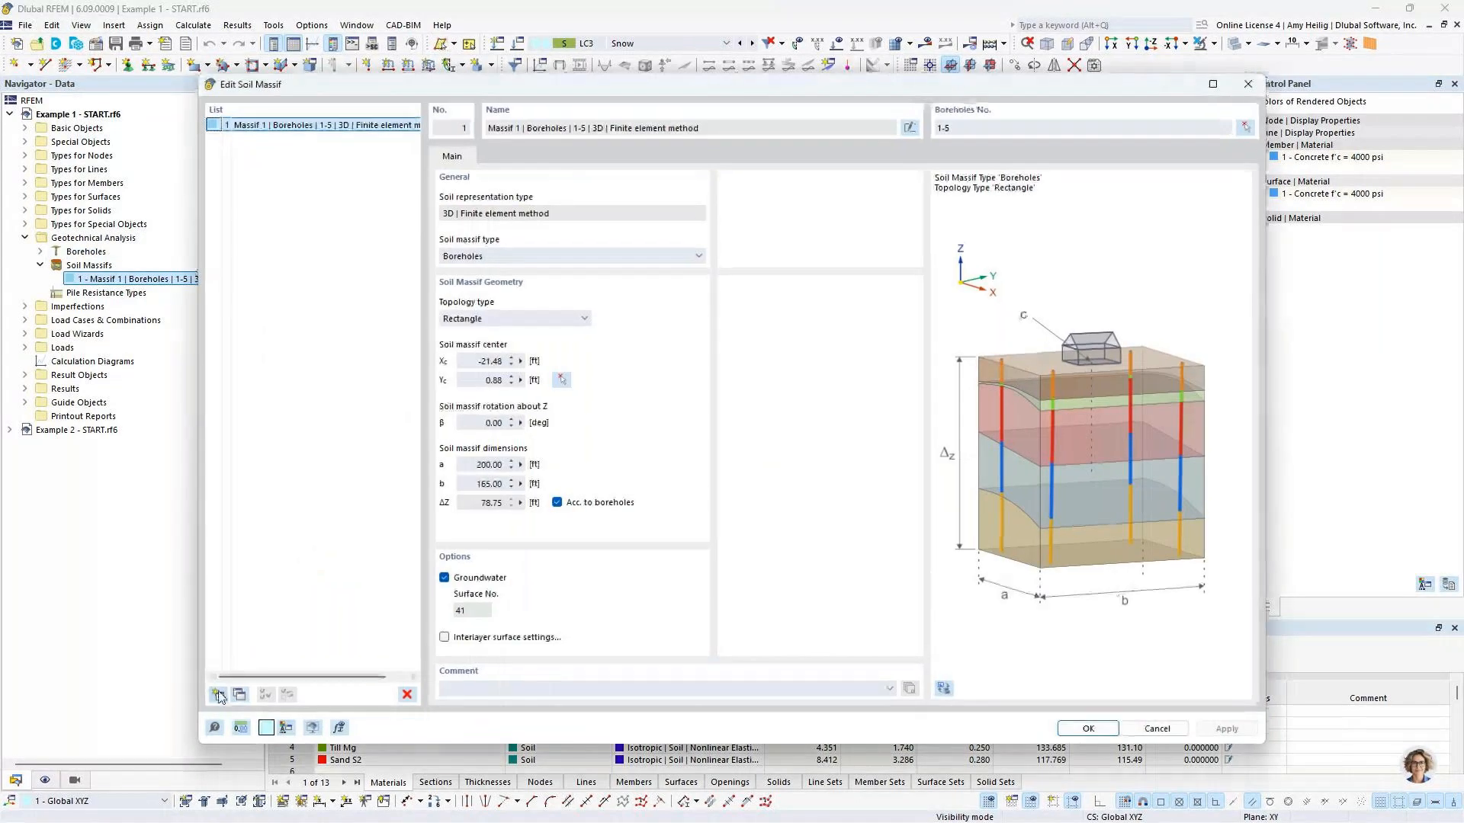
left_click(496, 256)
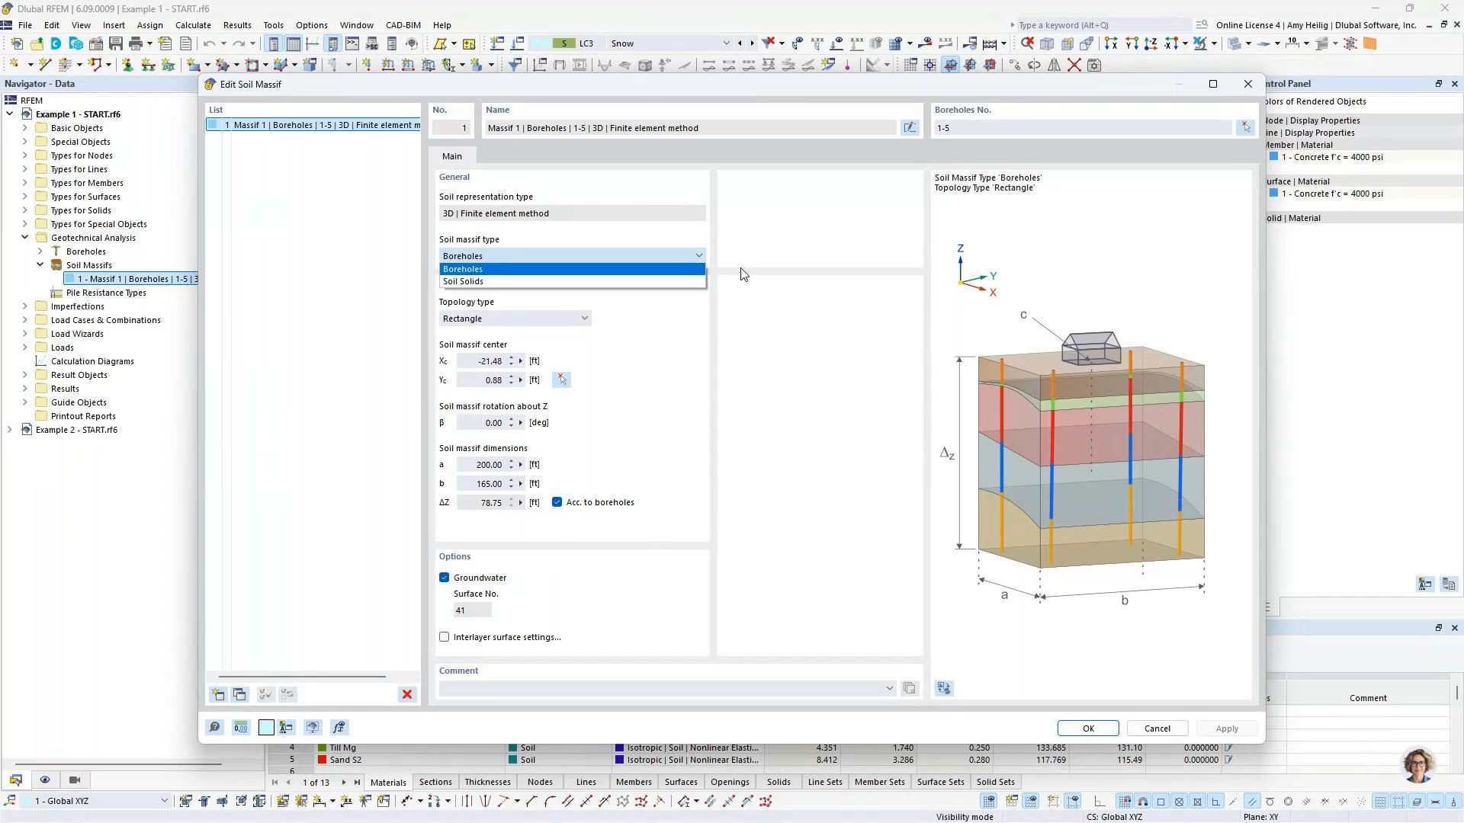
left_click(765, 273)
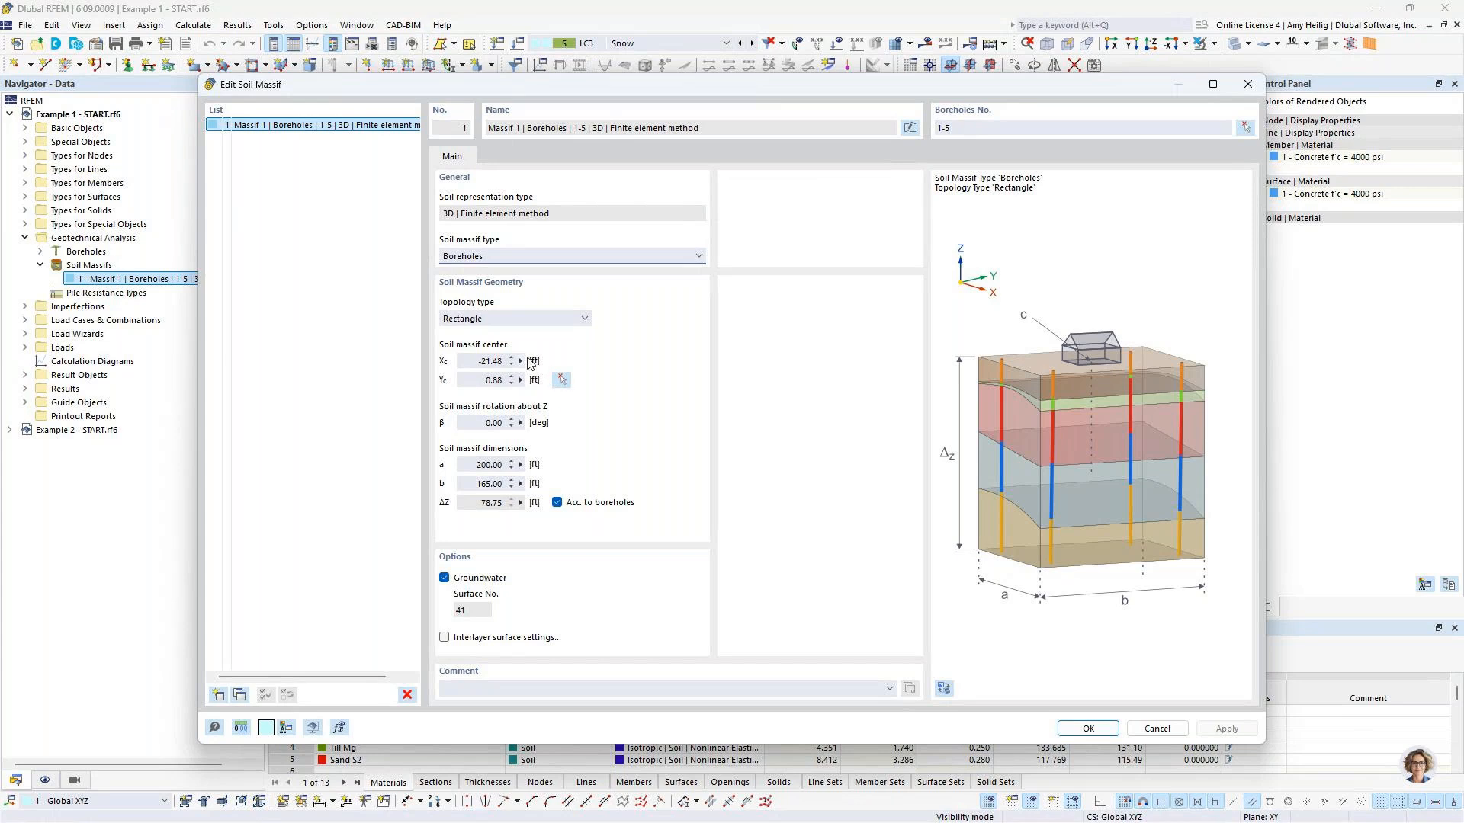
Step: Pick the center of soil massif Massif 1 in the model at X -21.48 ft, Y 0.88 ft
left_click(562, 382)
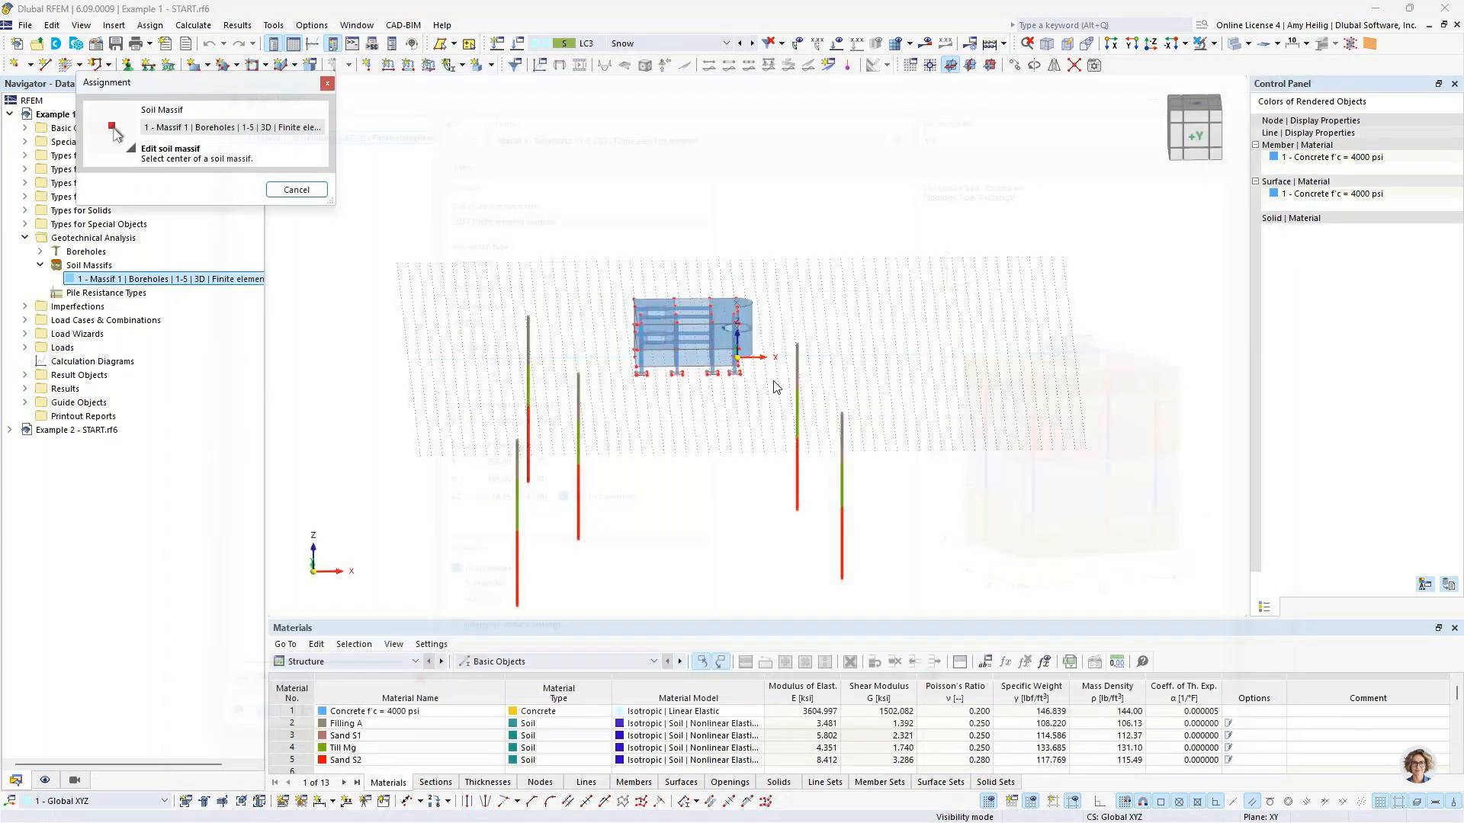
scroll(775, 386, "up", 5)
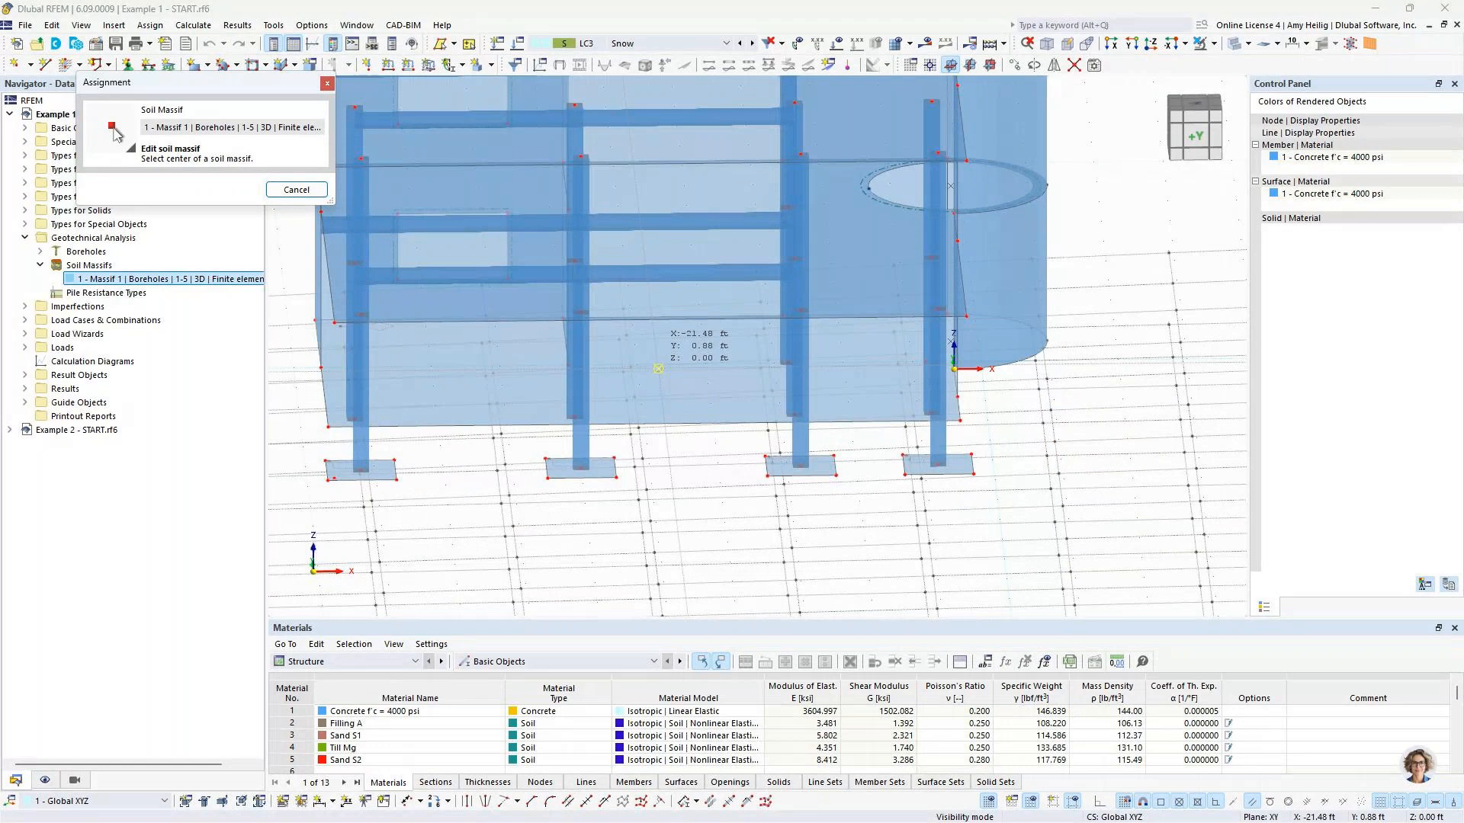
left_click(658, 369)
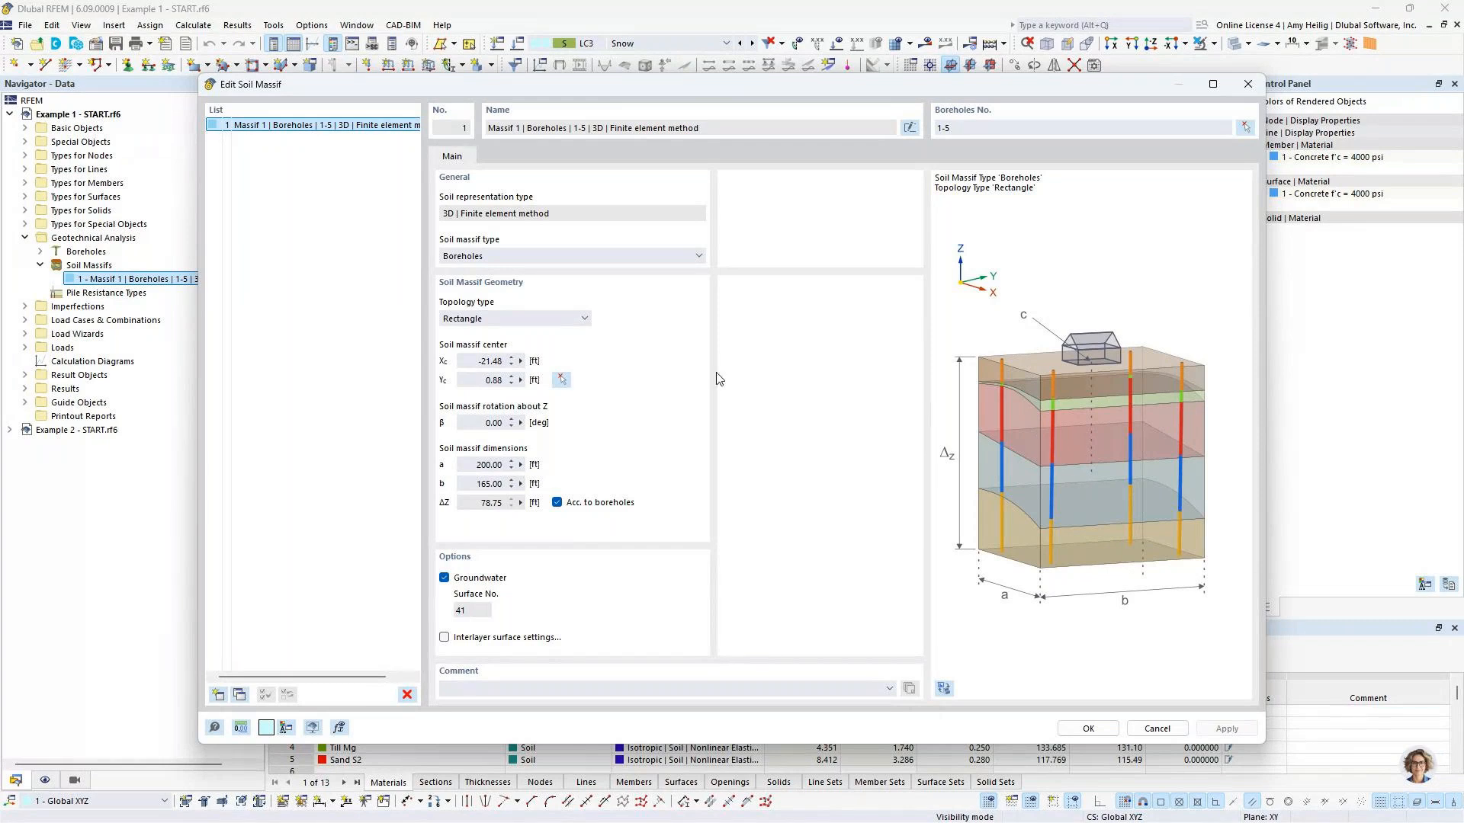
Step: Check the soil massif's a and b dimensions, and close its settings without saving
left_click(468, 465)
left_click_drag(842, 95, 1105, 107)
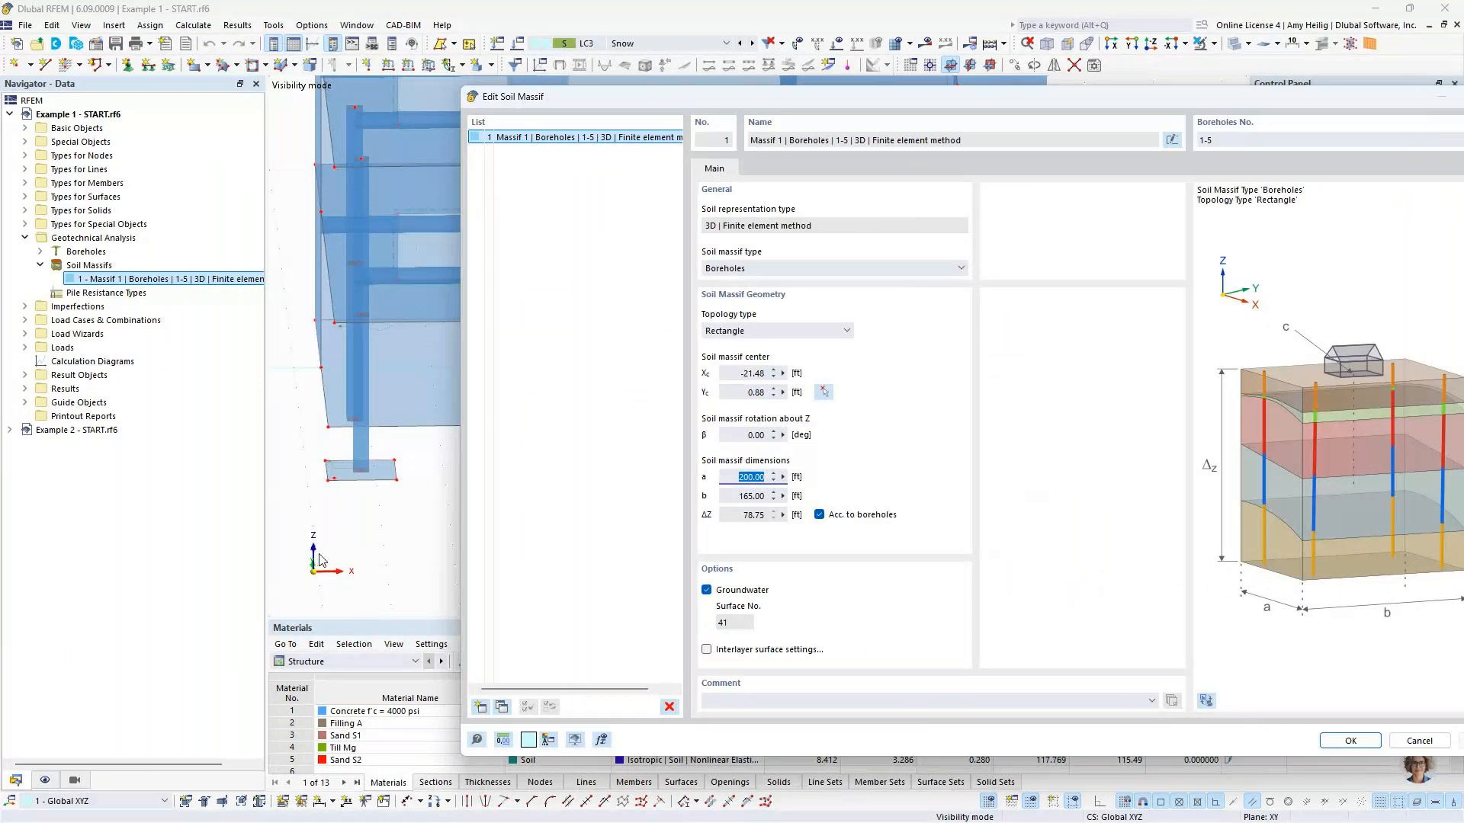
left_click_drag(965, 100, 715, 83)
left_click(479, 479)
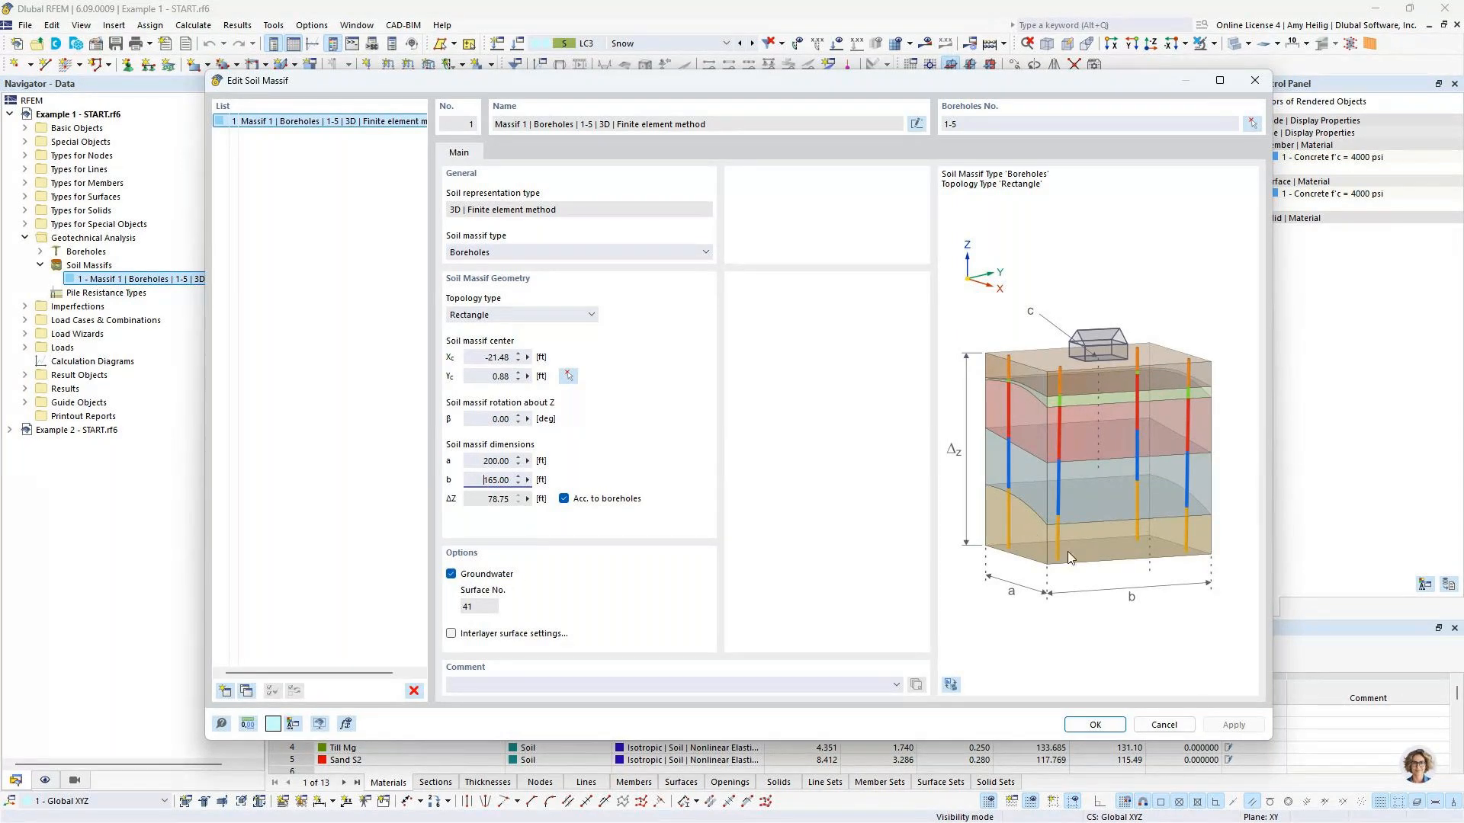
left_click(1176, 727)
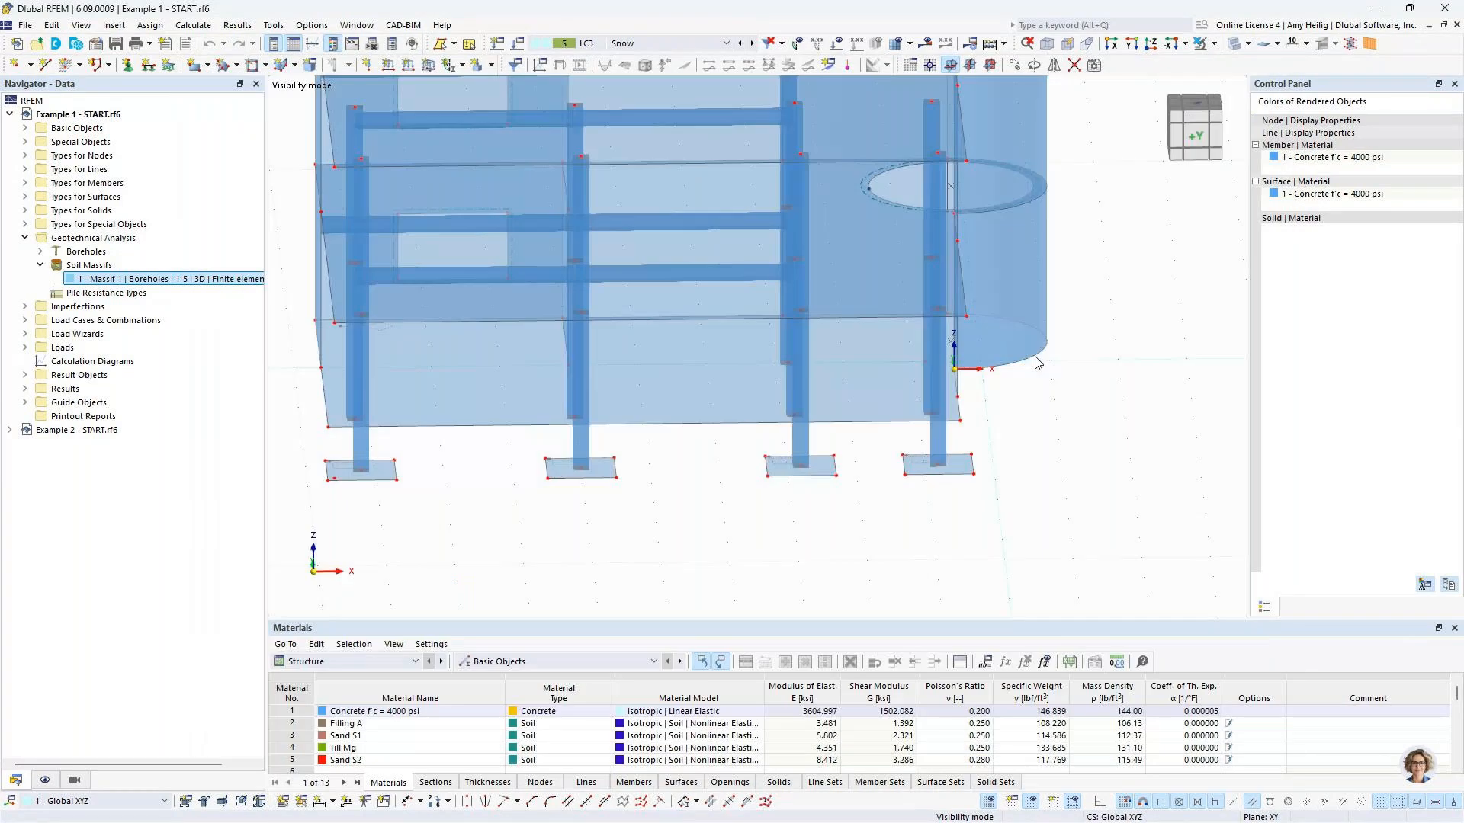
Step: Cancel the visibility mode and bring the whole soil massif with the building into view
left_click(1213, 44)
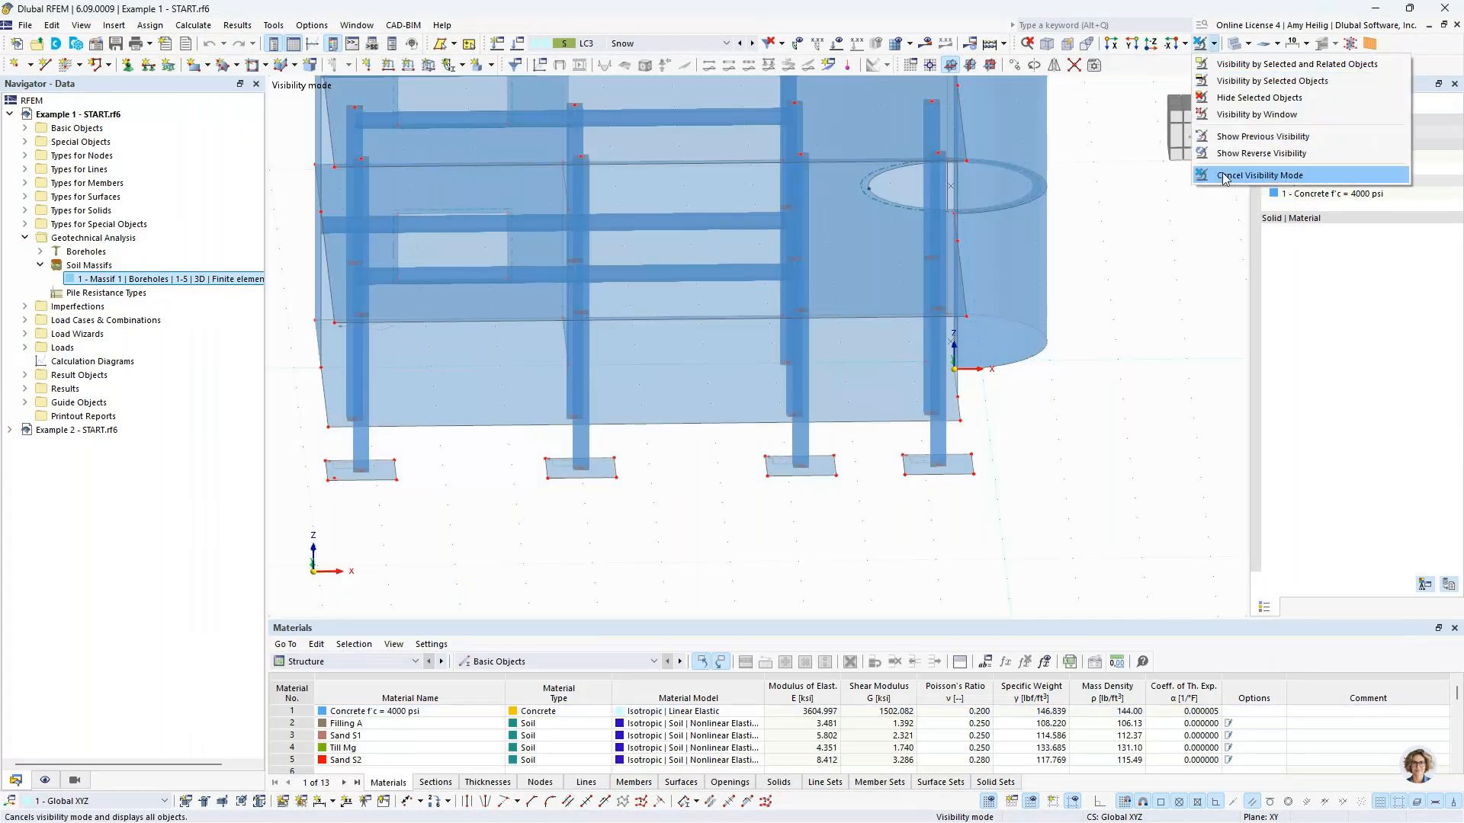
left_click(1260, 176)
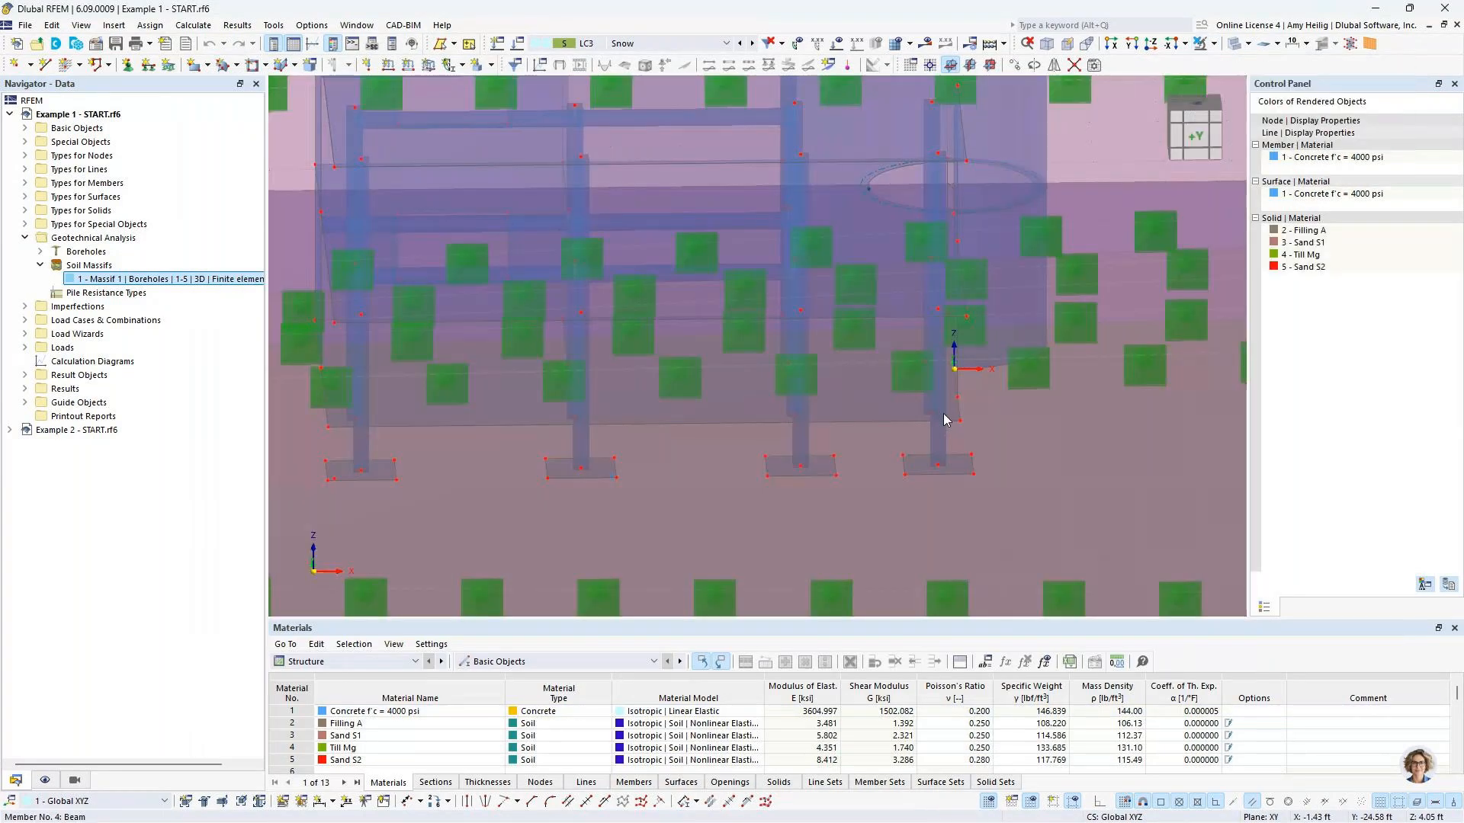
scroll(944, 413, "down", 3)
scroll(945, 419, "down", 5)
middle_click_drag(945, 419, 1118, 418, "ctrl")
middle_click_drag(1136, 359, 1037, 311)
scroll(1052, 313, "down", 1)
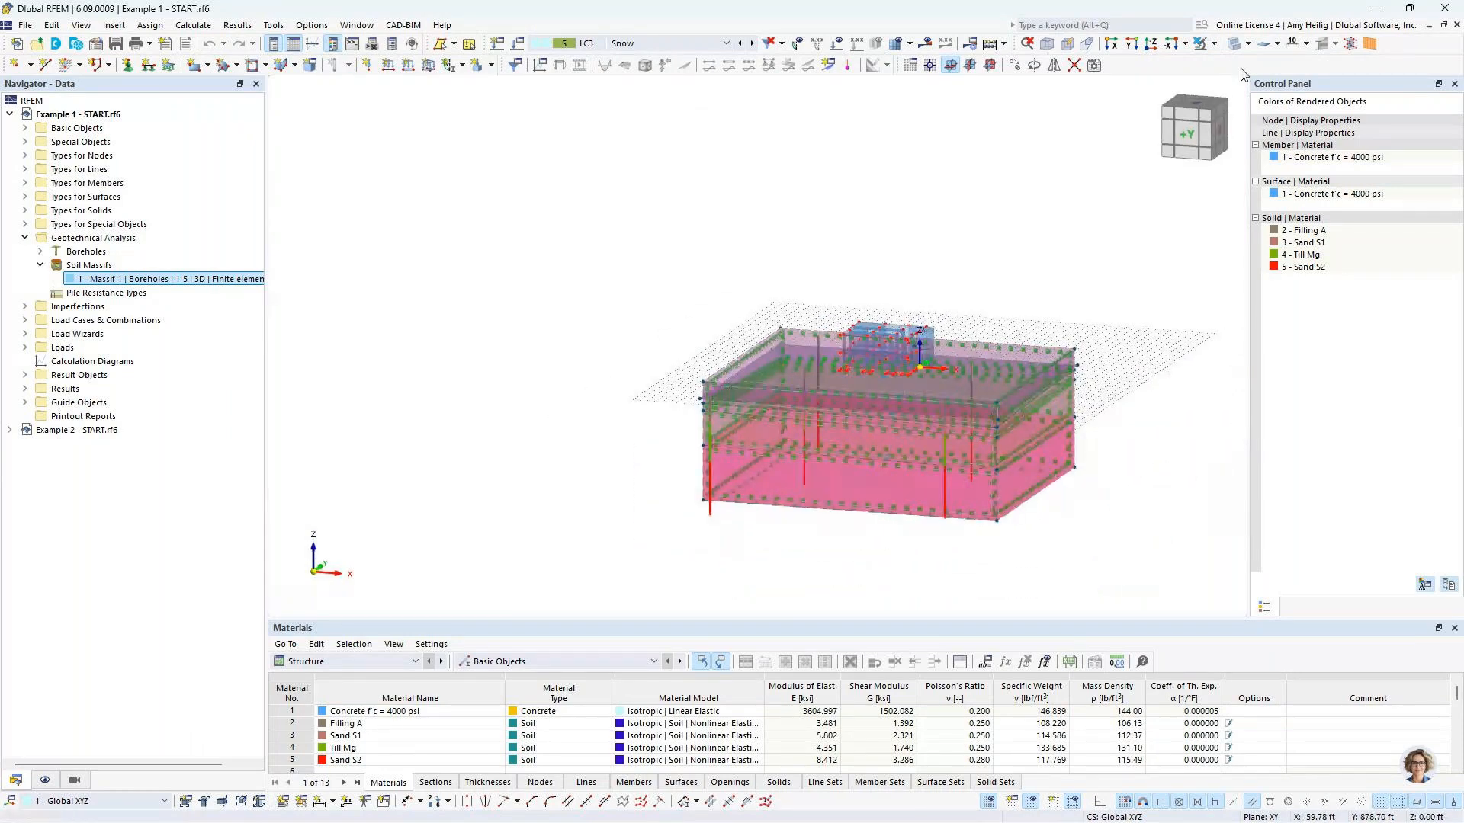
Step: Switch the model to solid display and examine the soil layers and groundwater surface from several sides
left_click(1234, 45)
middle_click_drag(1131, 305, 1012, 251)
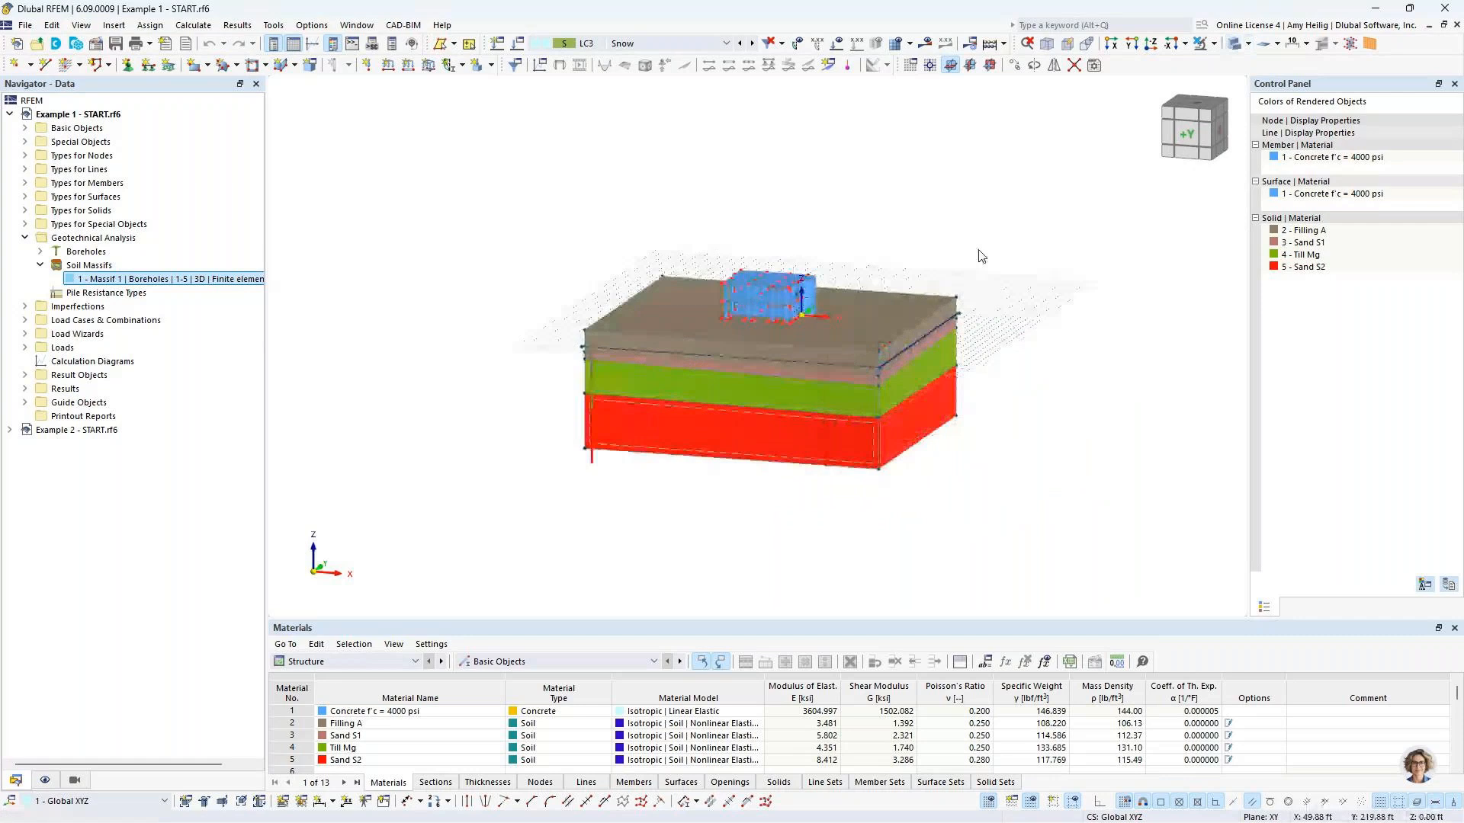
scroll(875, 378, "up", 2)
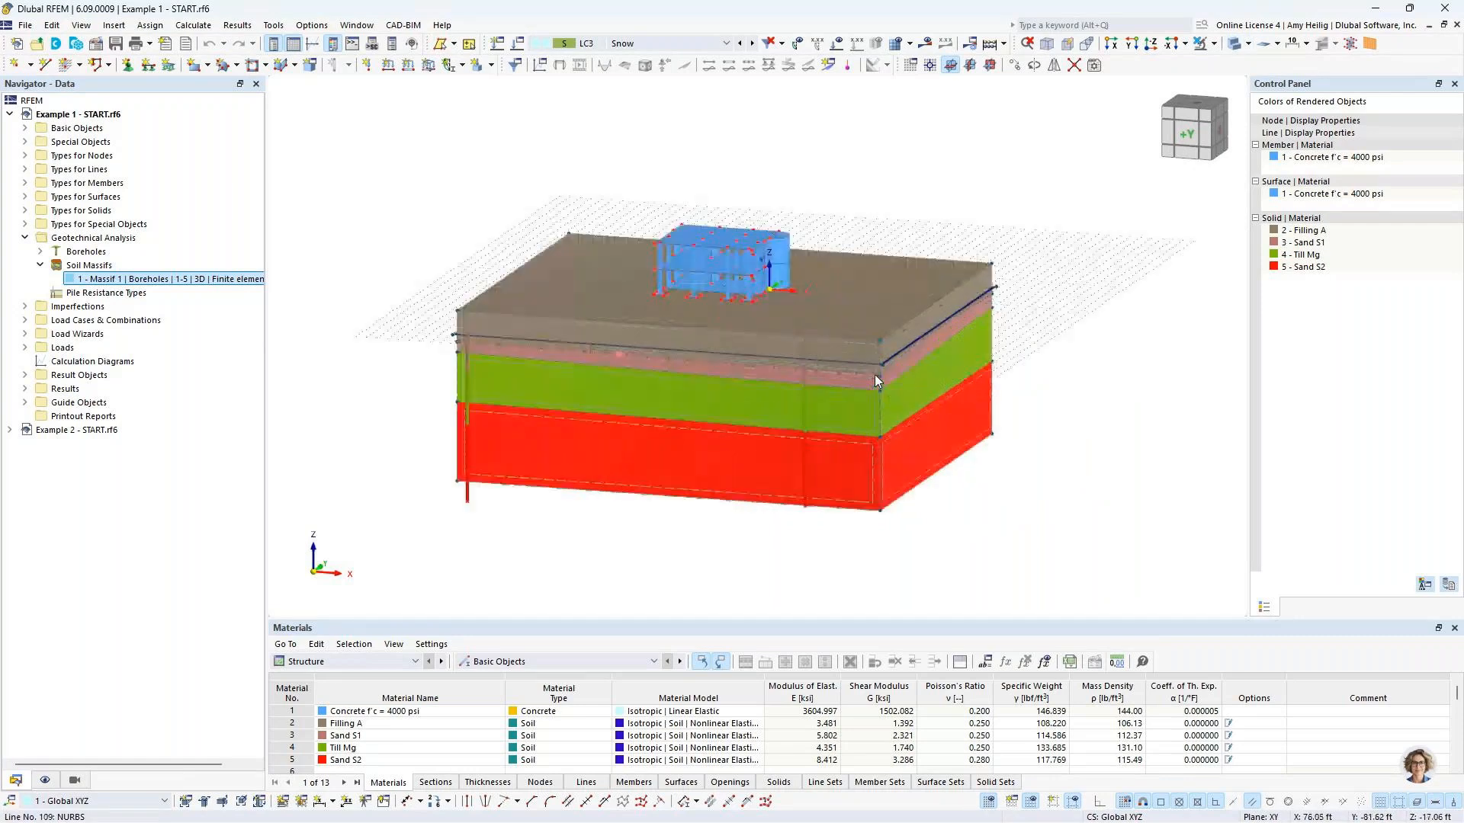
scroll(875, 377, "up", 1)
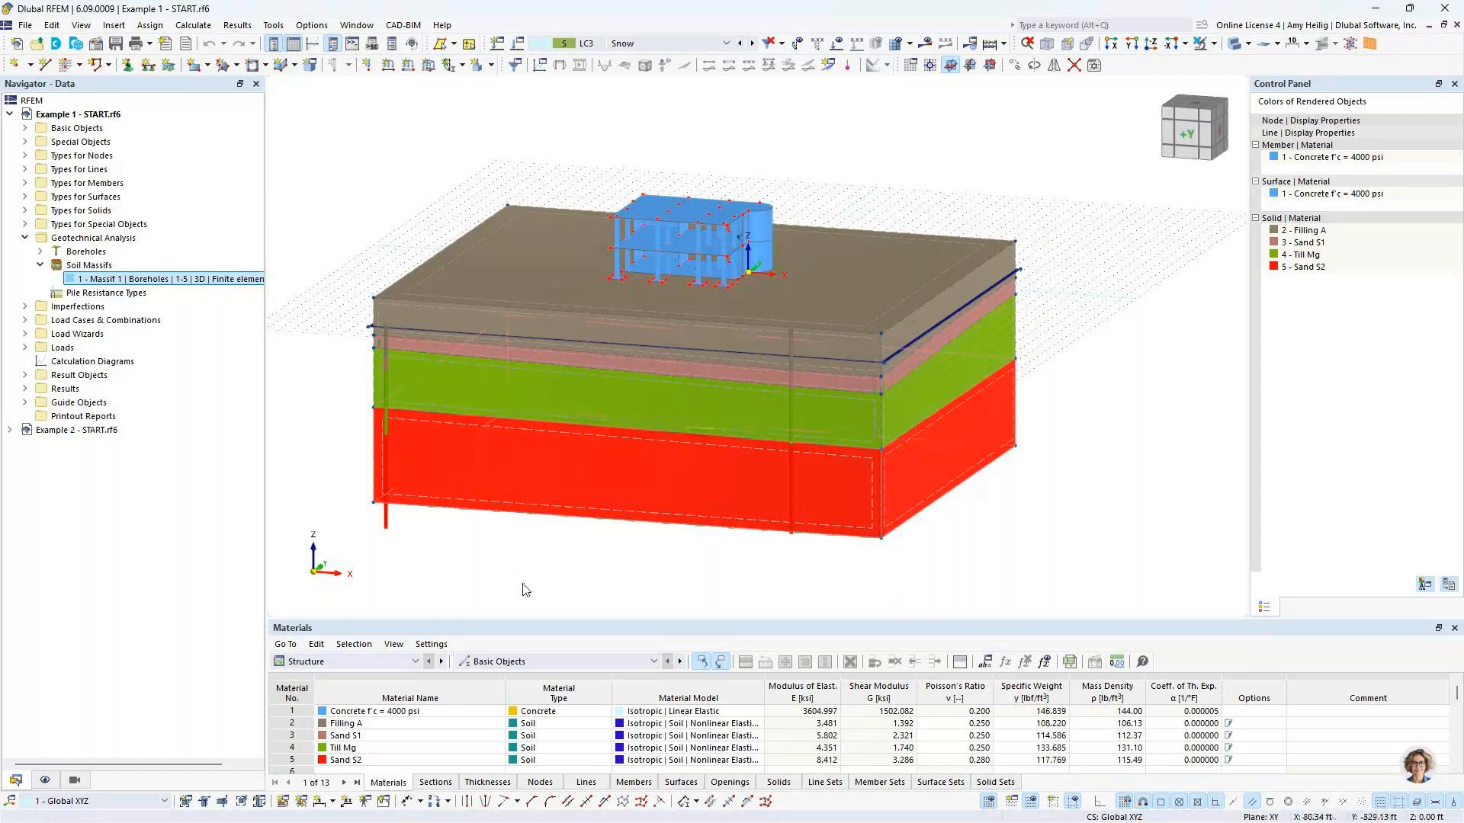
middle_click_drag(525, 589, 814, 540, "ctrl")
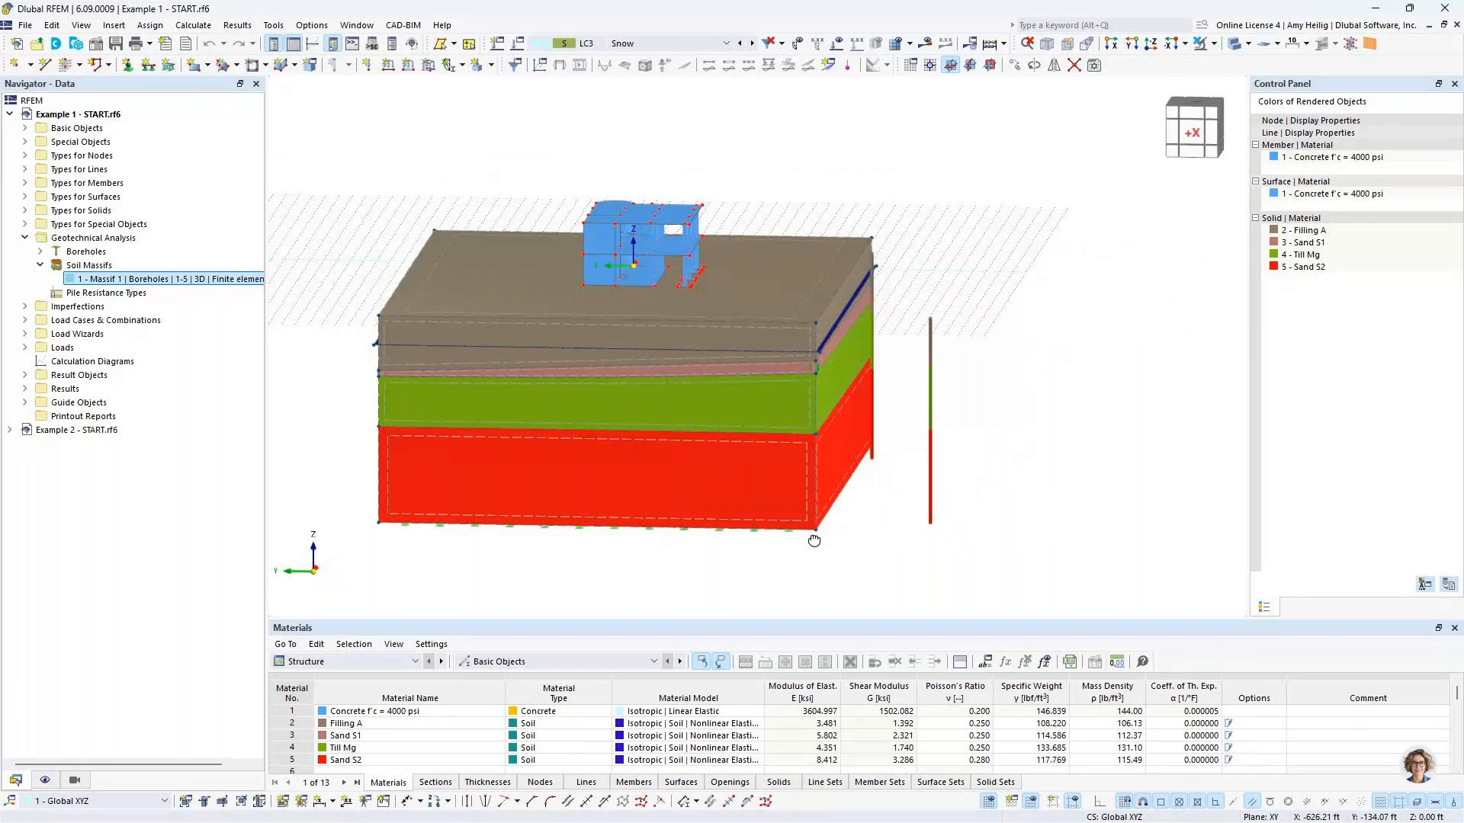
middle_click_drag(815, 541, 837, 549, "ctrl")
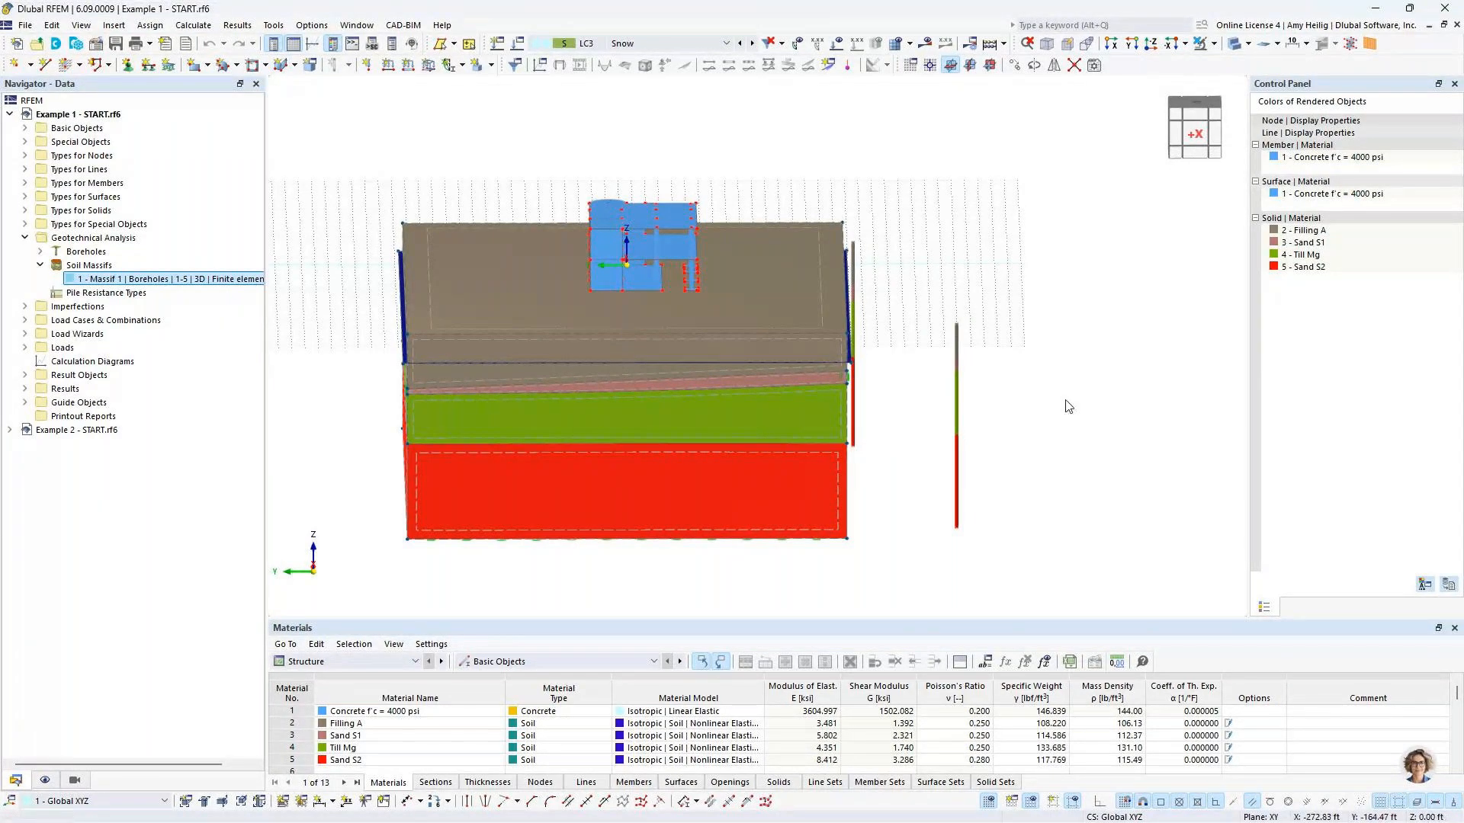
middle_click_drag(1079, 474, 922, 492, "ctrl")
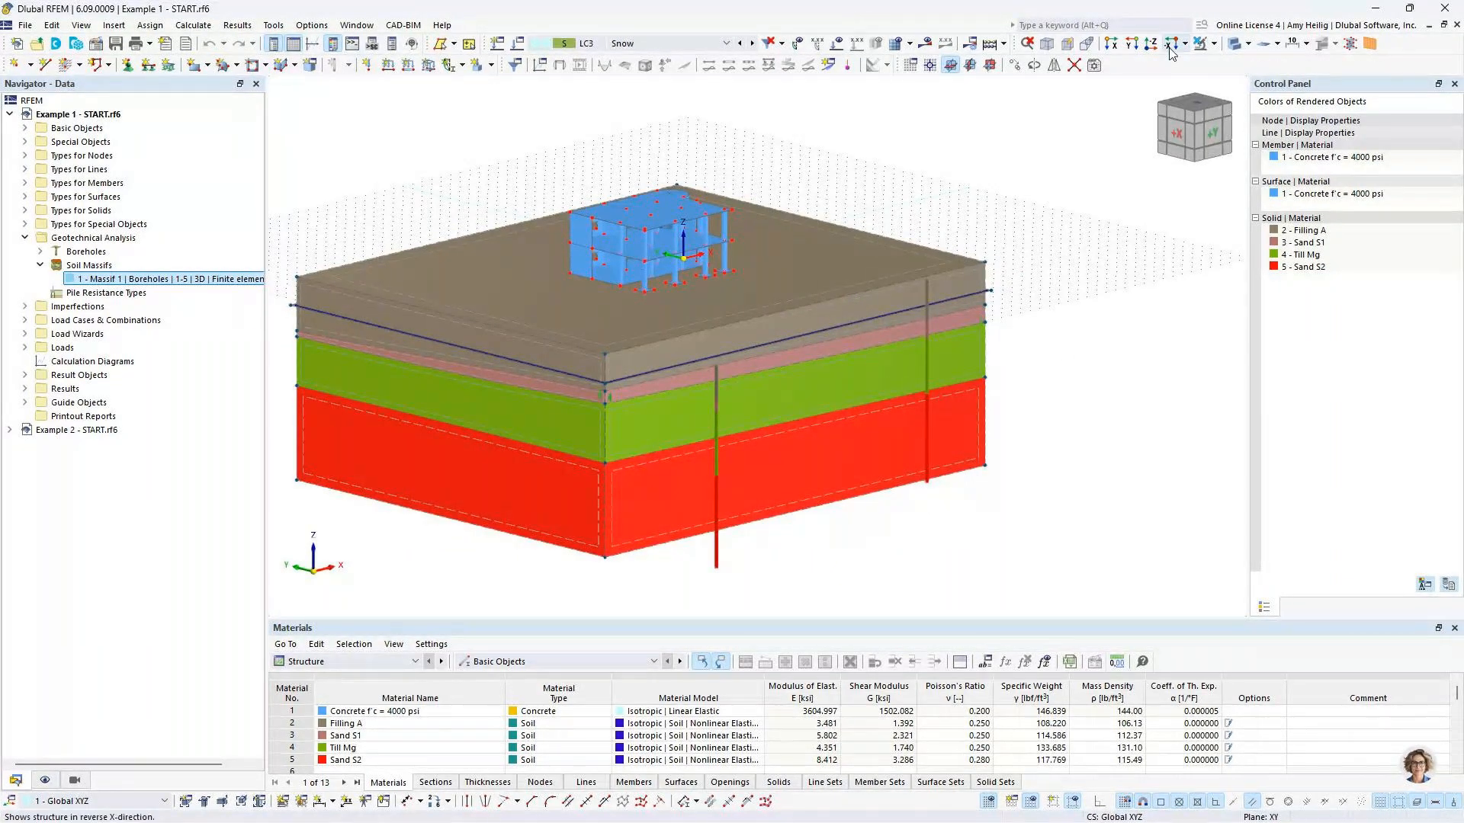
Step: Examine the soil massif's surface supports in transparent display, and return the model to solid display
left_click(1234, 44)
middle_click_drag(1067, 360, 1113, 356)
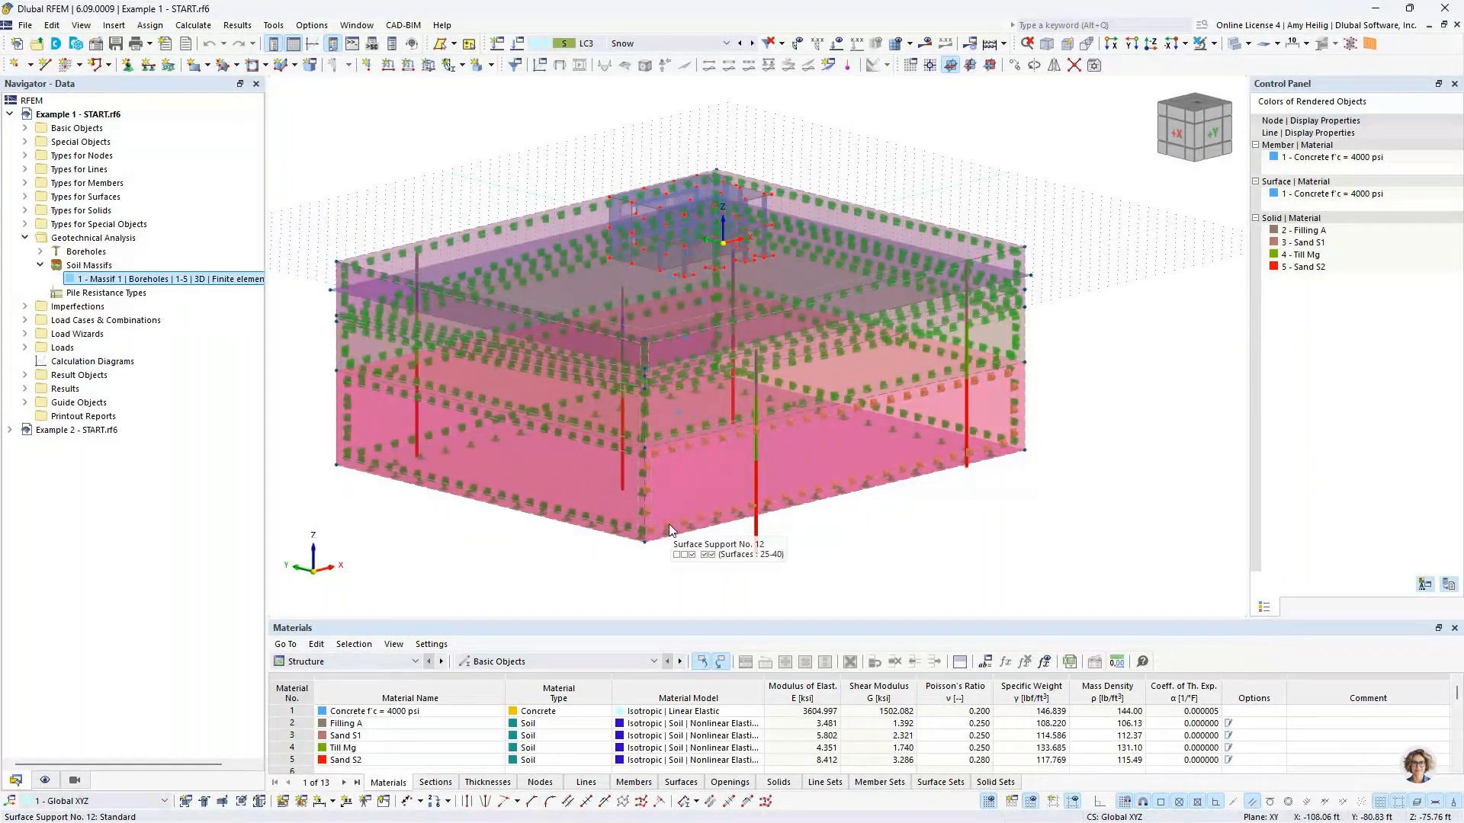
scroll(669, 529, "up", 1)
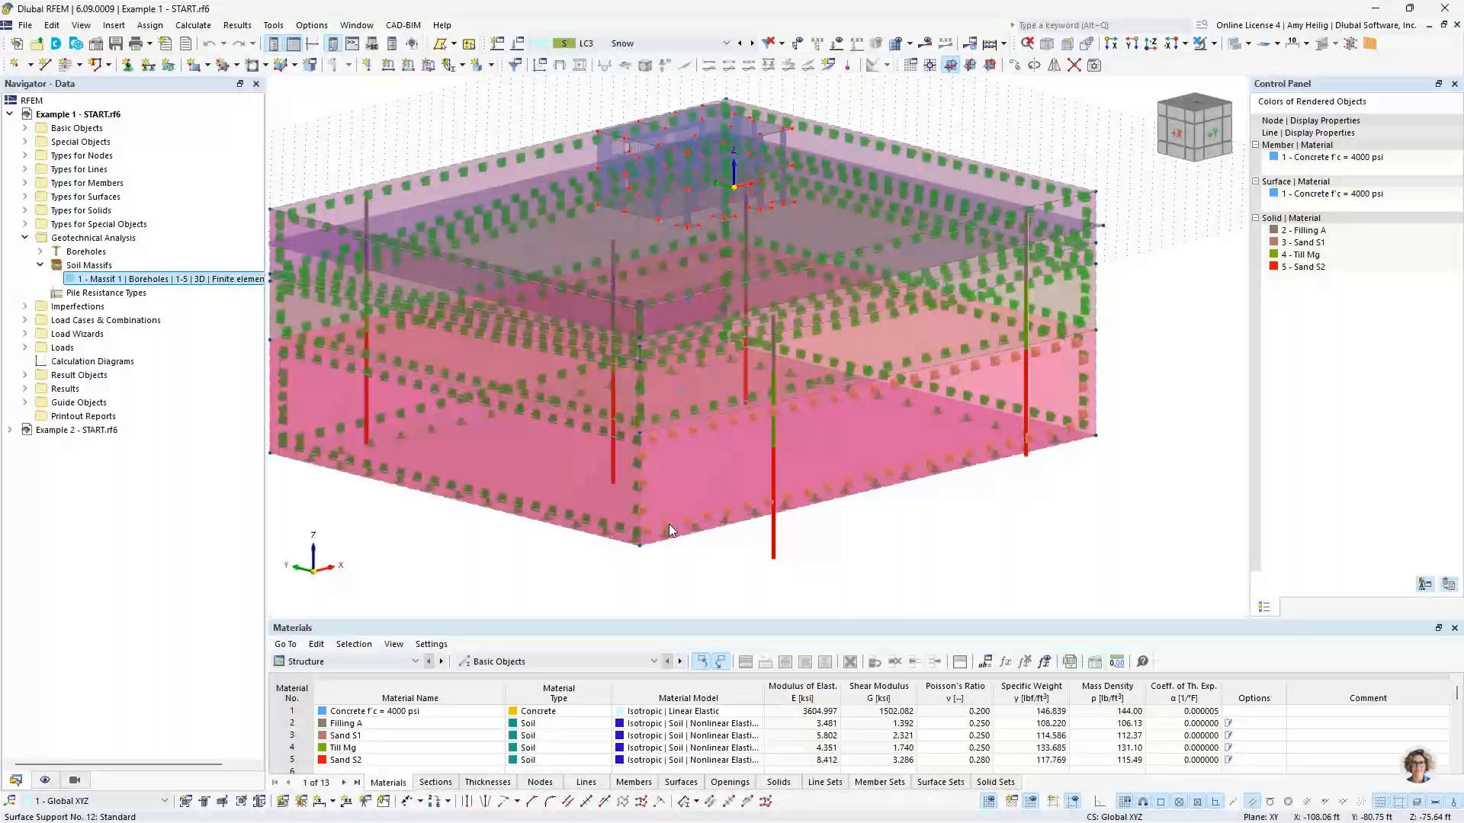
middle_click_drag(669, 524, 680, 530)
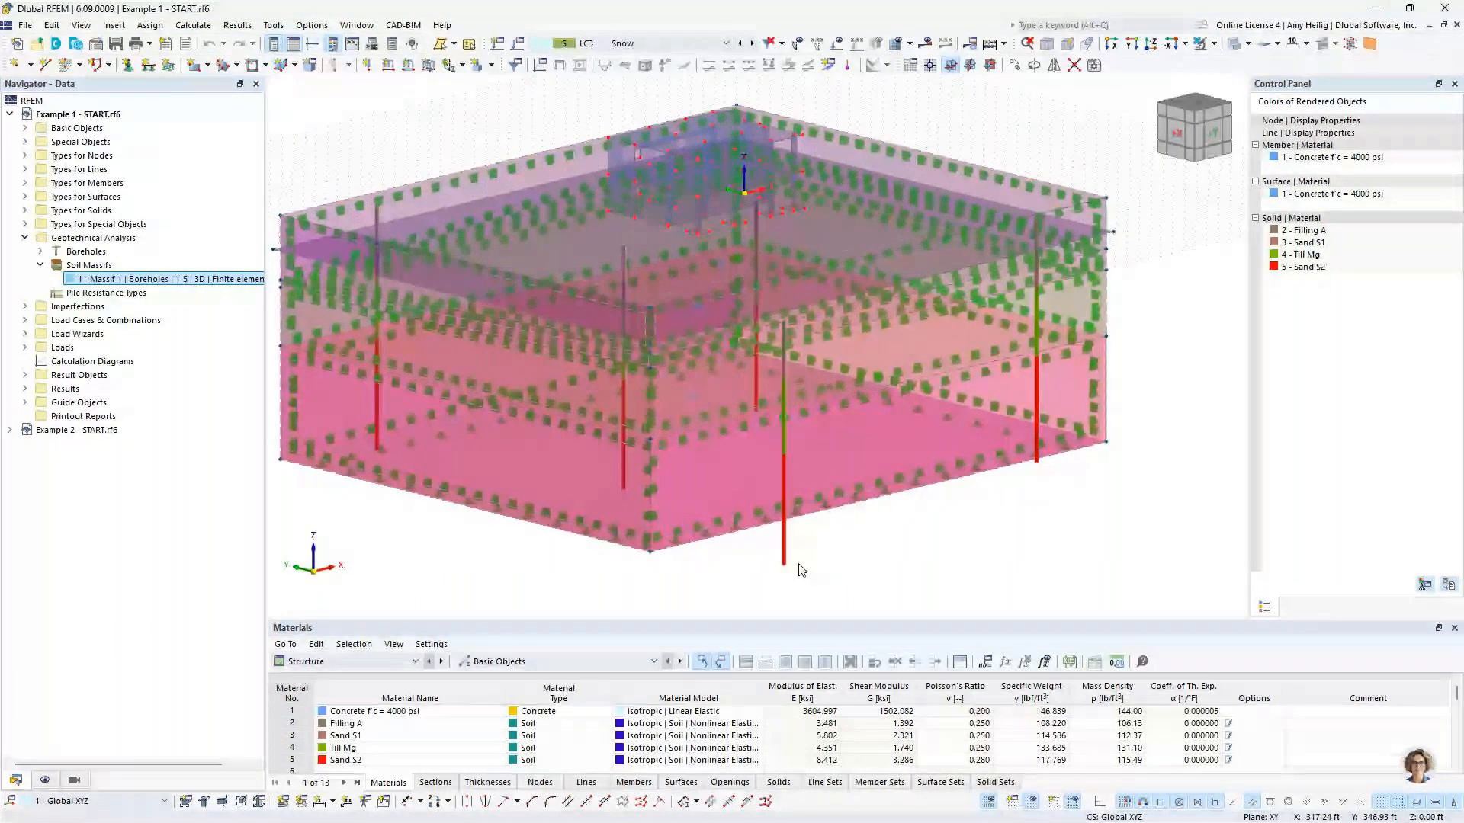
left_click(1234, 45)
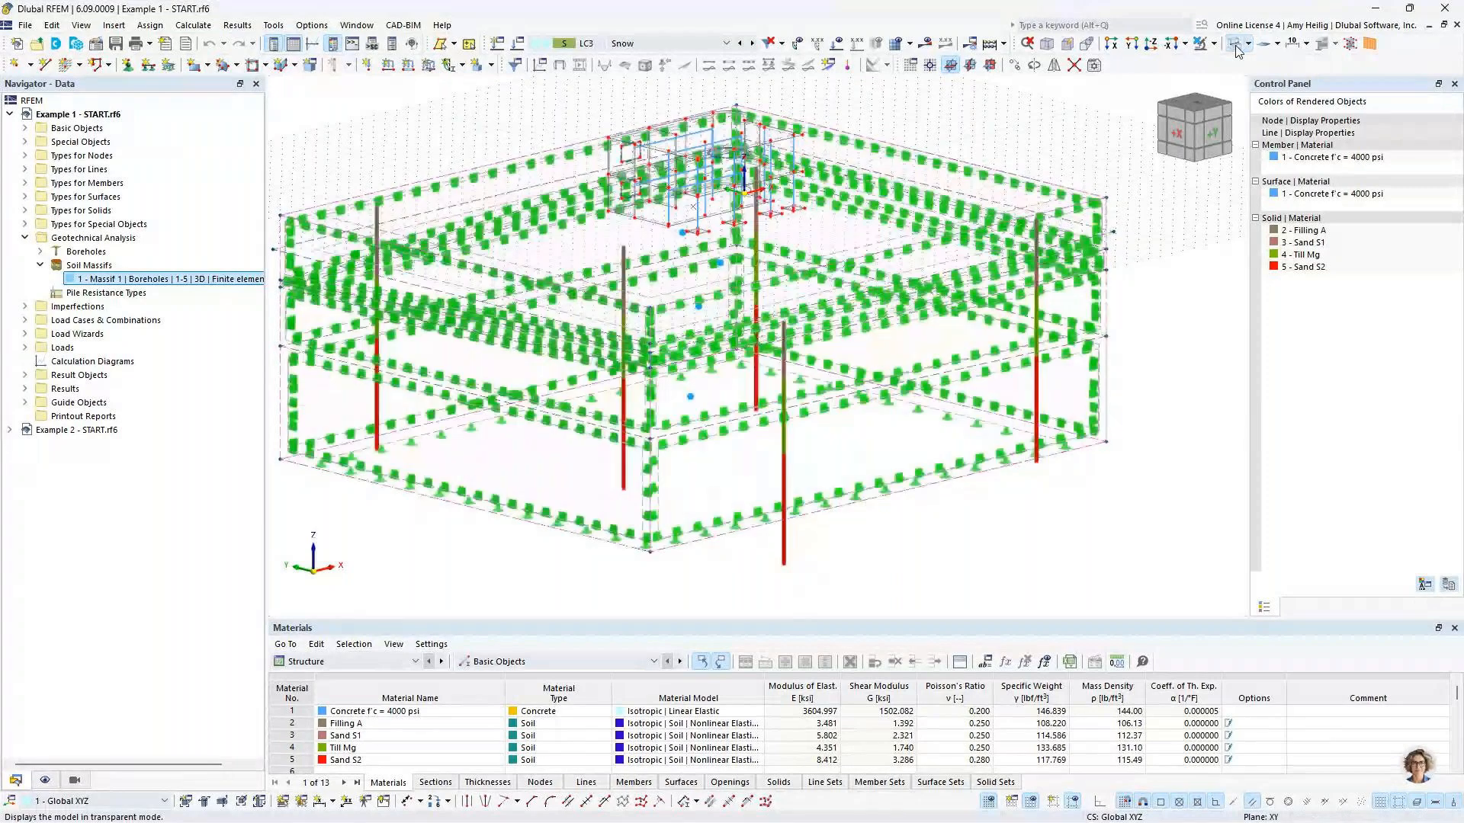
left_click(1234, 46)
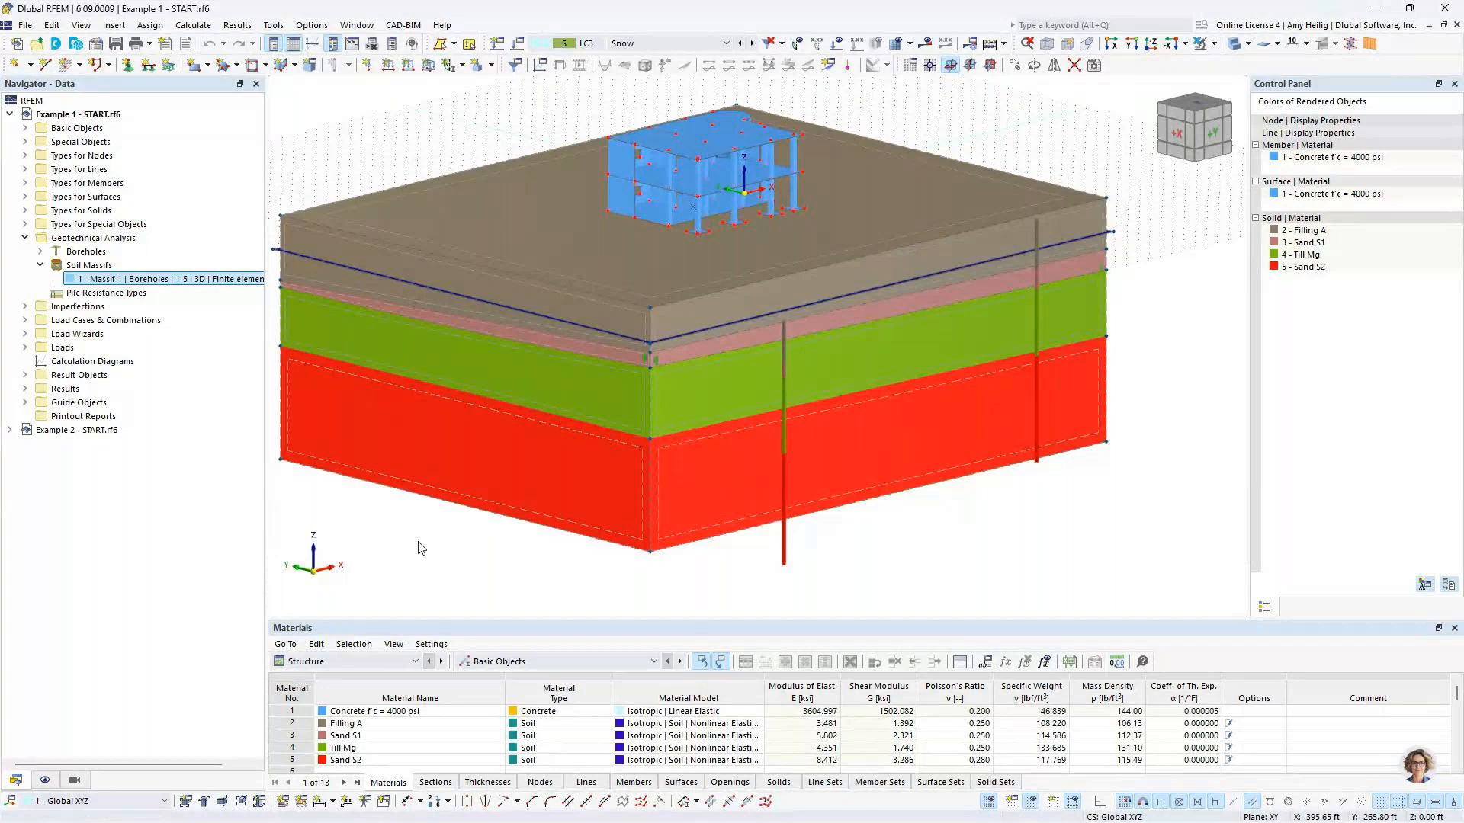
Step: List the model's solids and highlight the Filling A and Sand S2 soil solids in turn
left_click(25, 128)
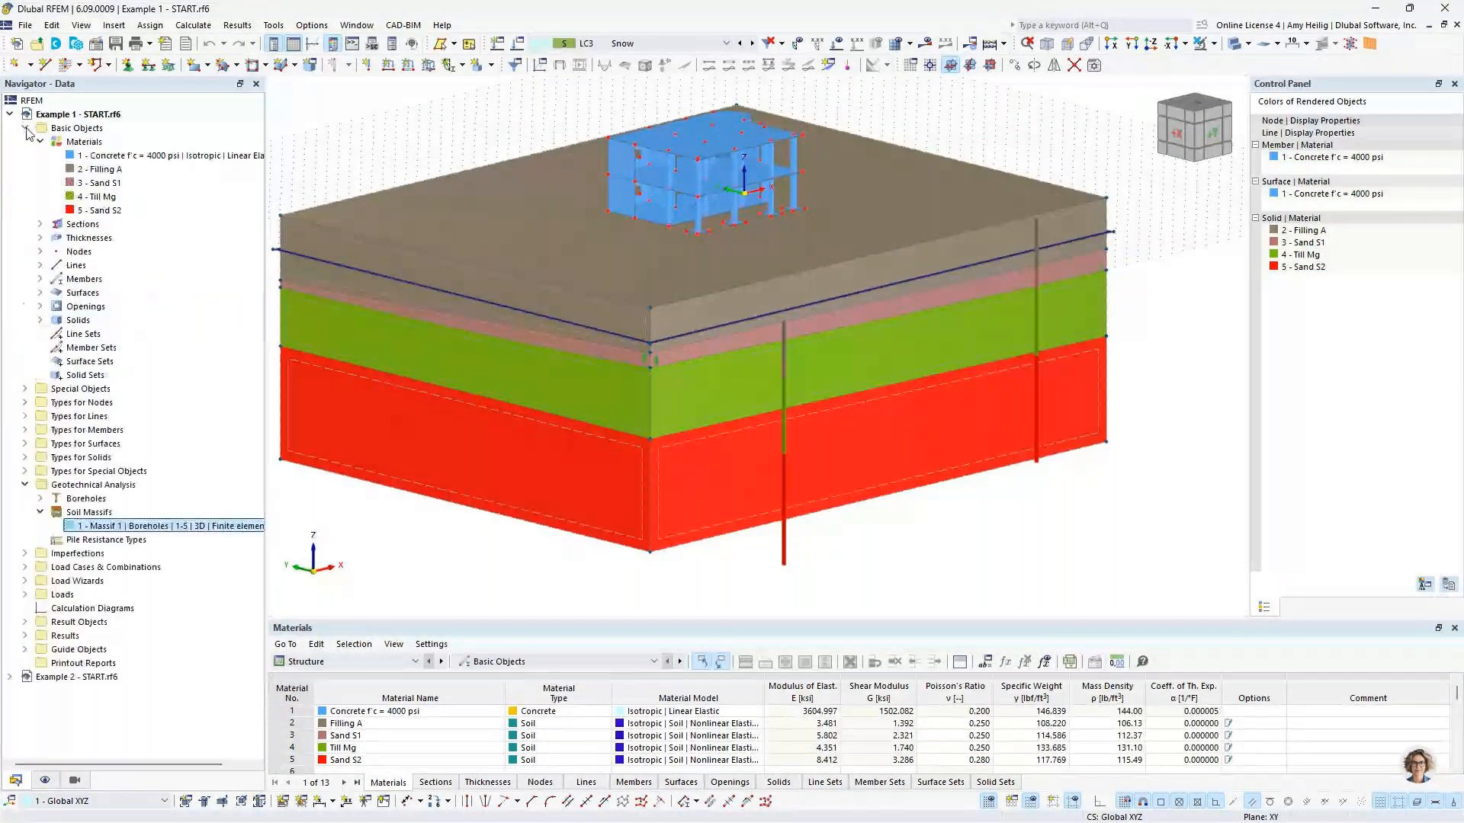
left_click(40, 142)
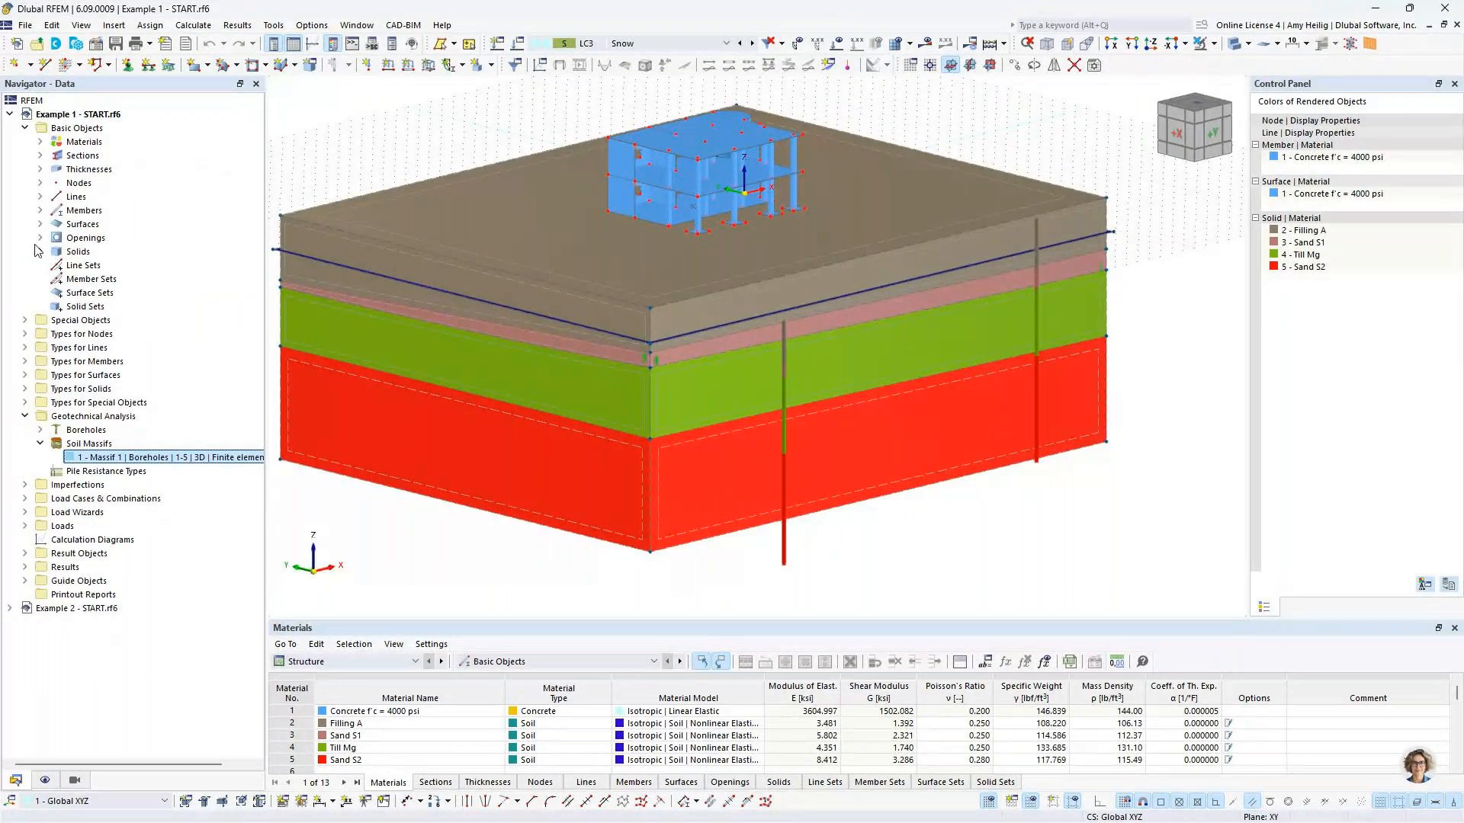
left_click(40, 252)
left_click(94, 267)
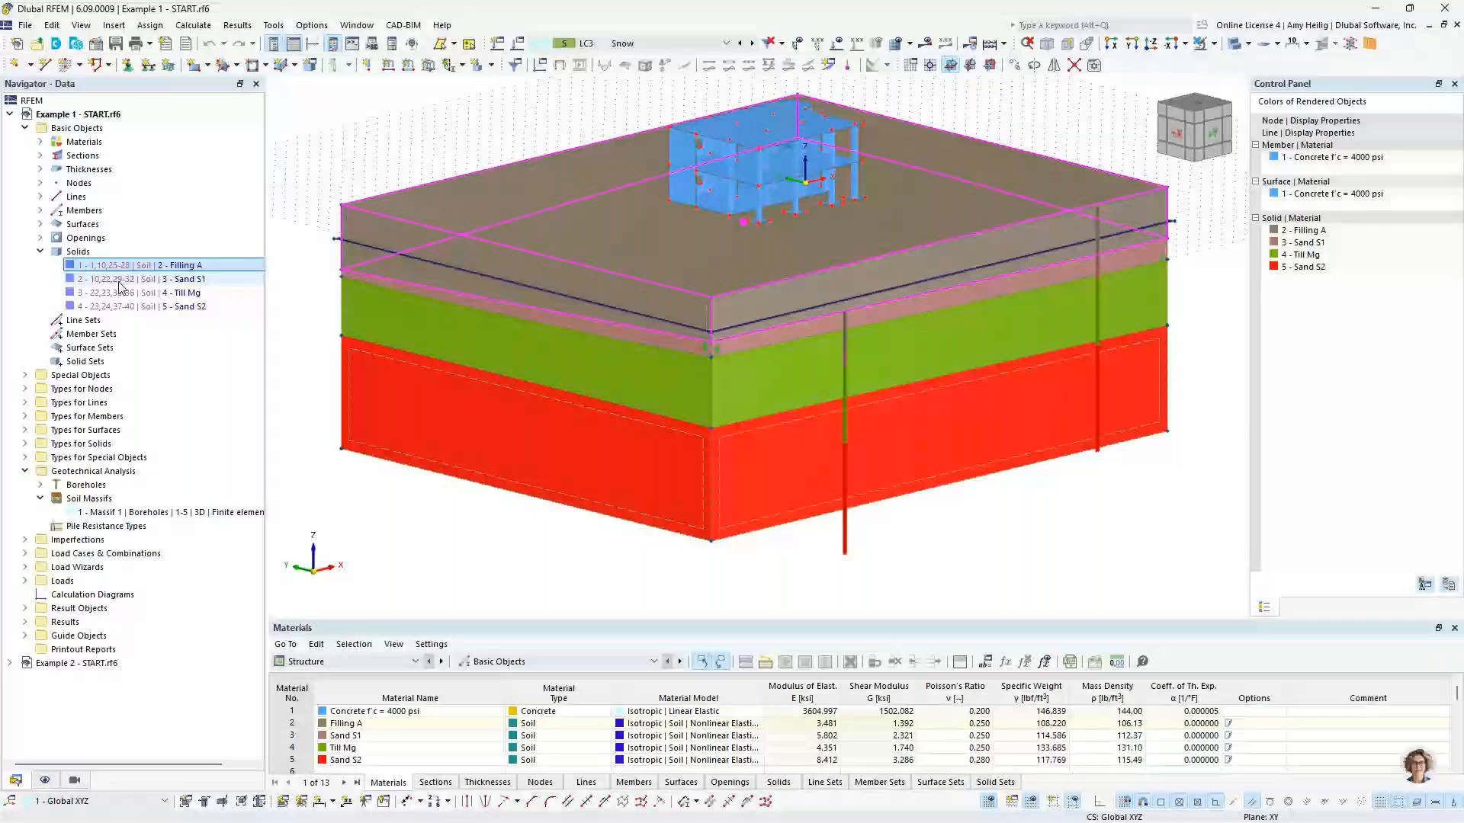
left_click(119, 307)
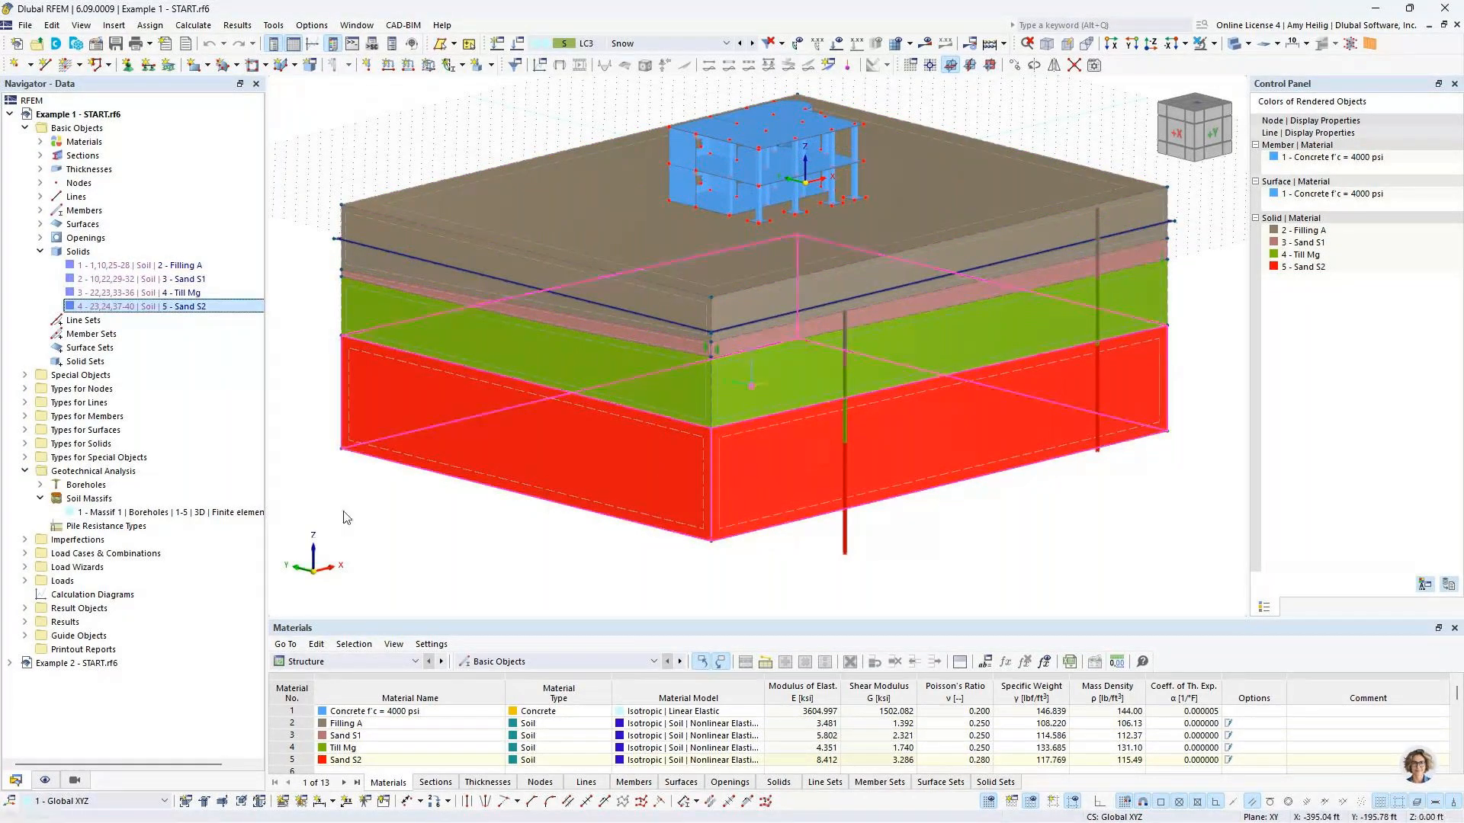
left_click(41, 251)
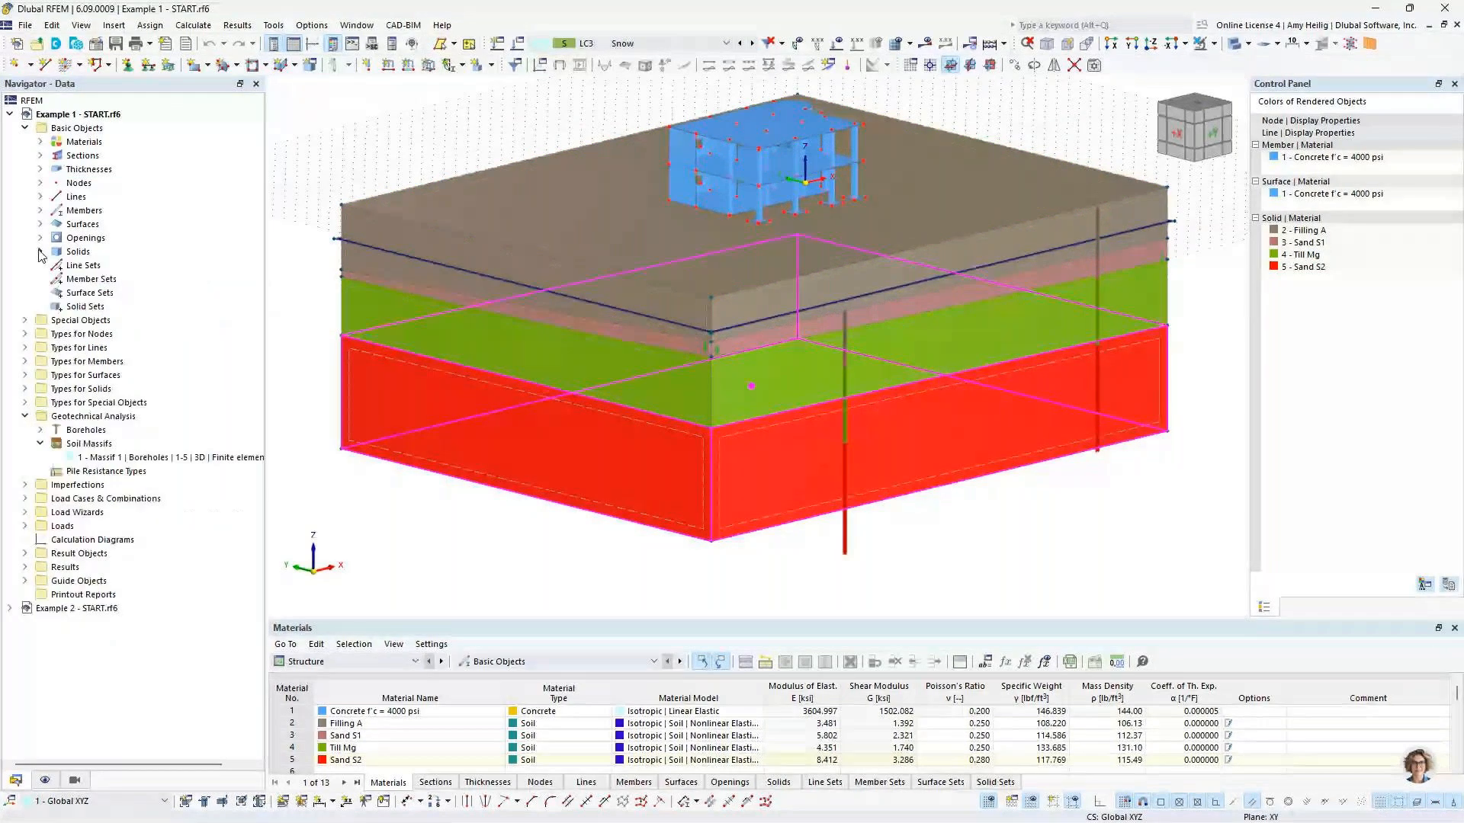
Step: Try the Soil Solids massif type for Massif 1, review its settings, and discard the change
double_click(130, 457)
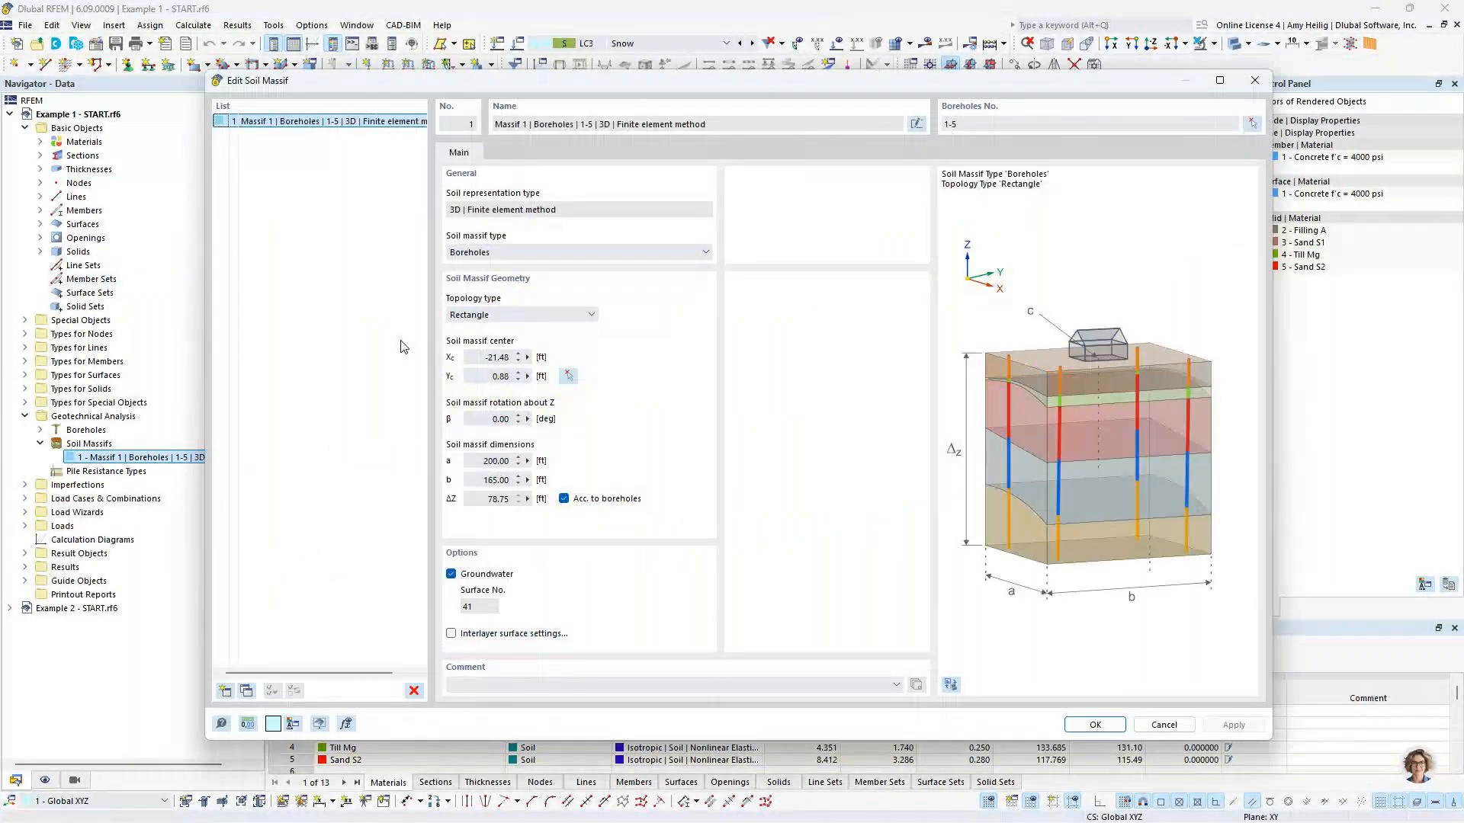
left_click(521, 255)
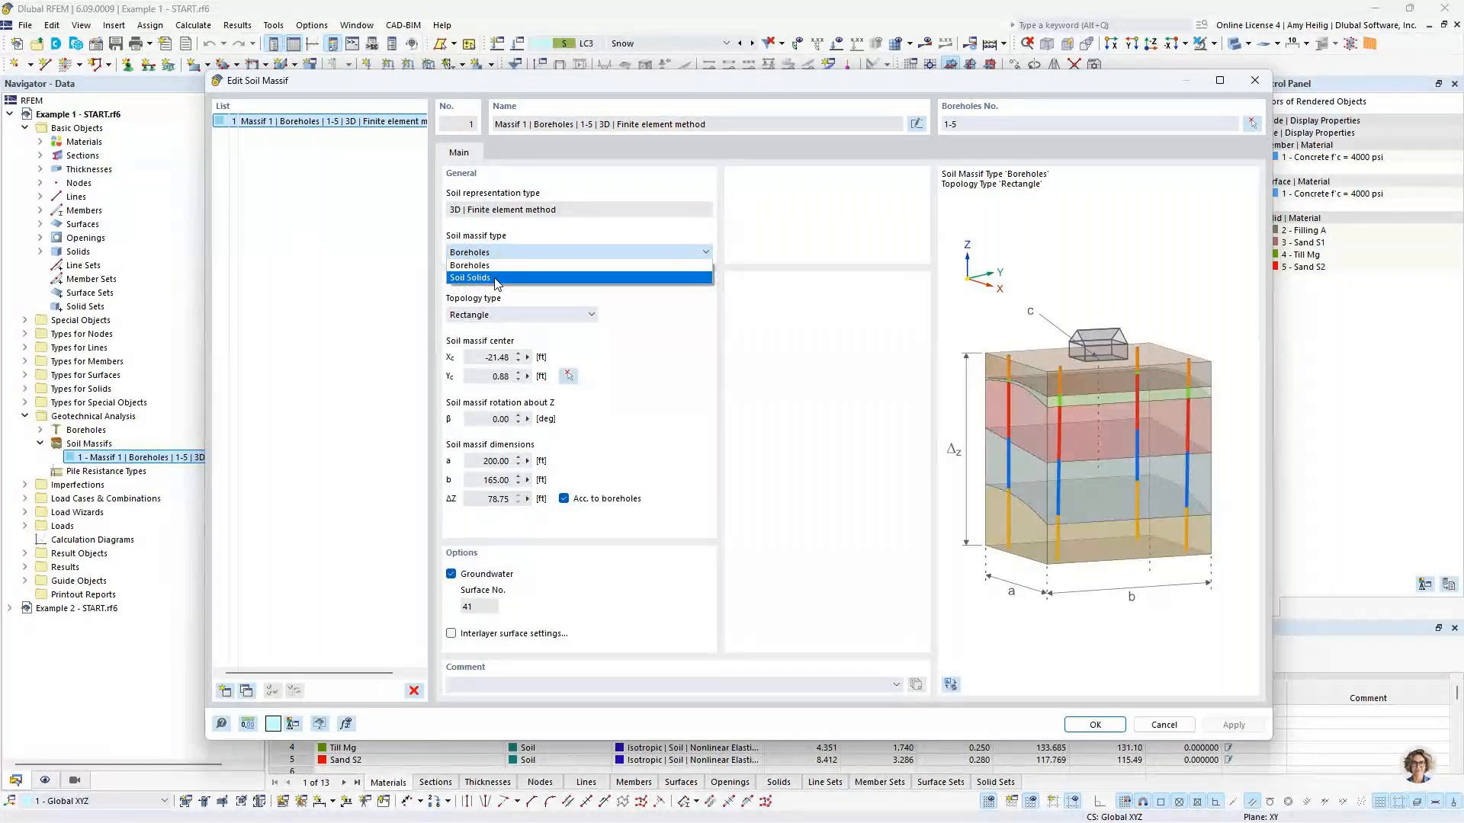
left_click(496, 279)
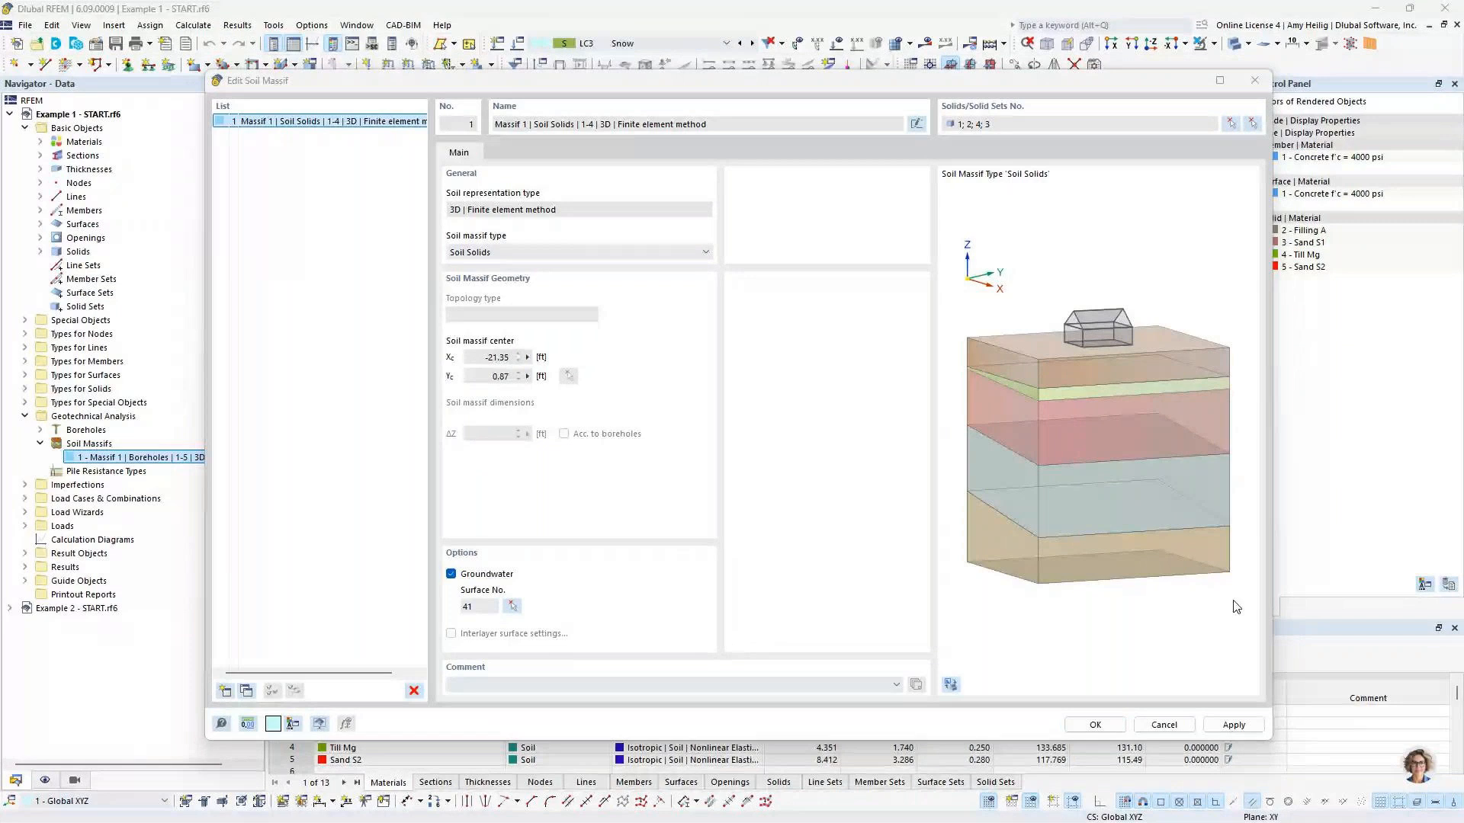
left_click(1164, 725)
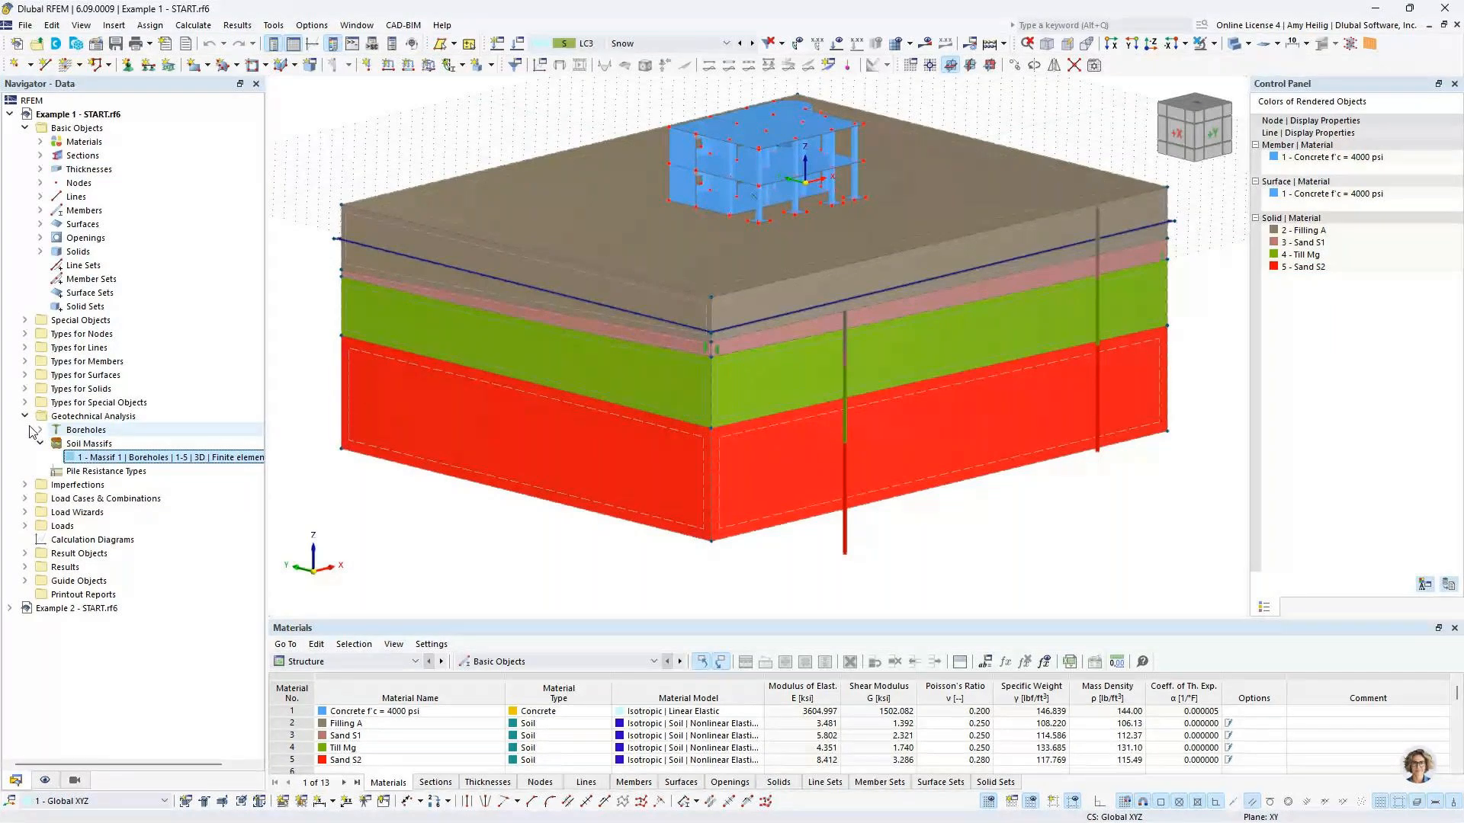
Step: Start a new surface contact and assign the soil massif's top surface, surface 1, as its first surface group
scroll(652, 309, "up", 5)
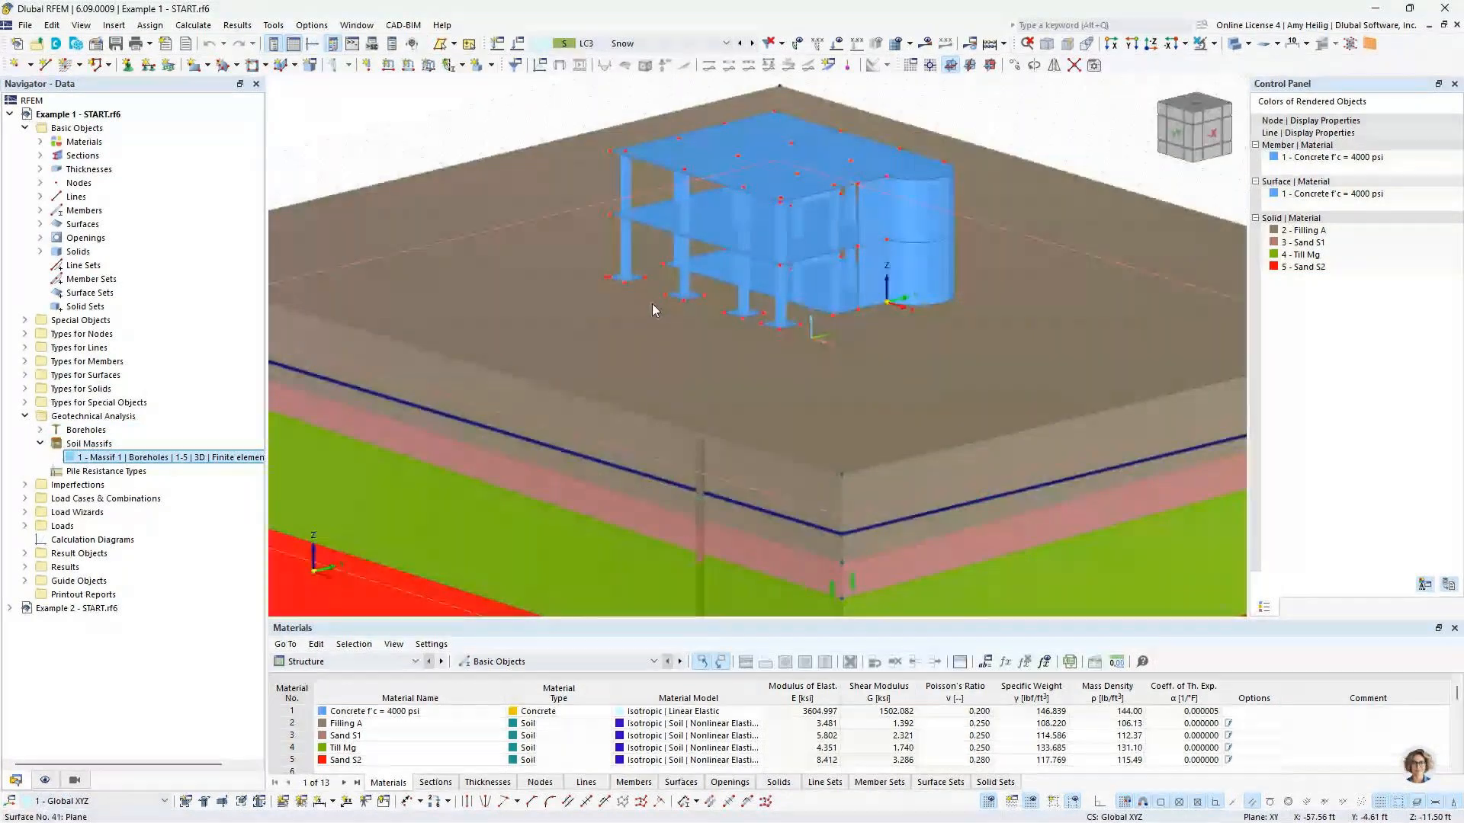
scroll(652, 307, "up", 2)
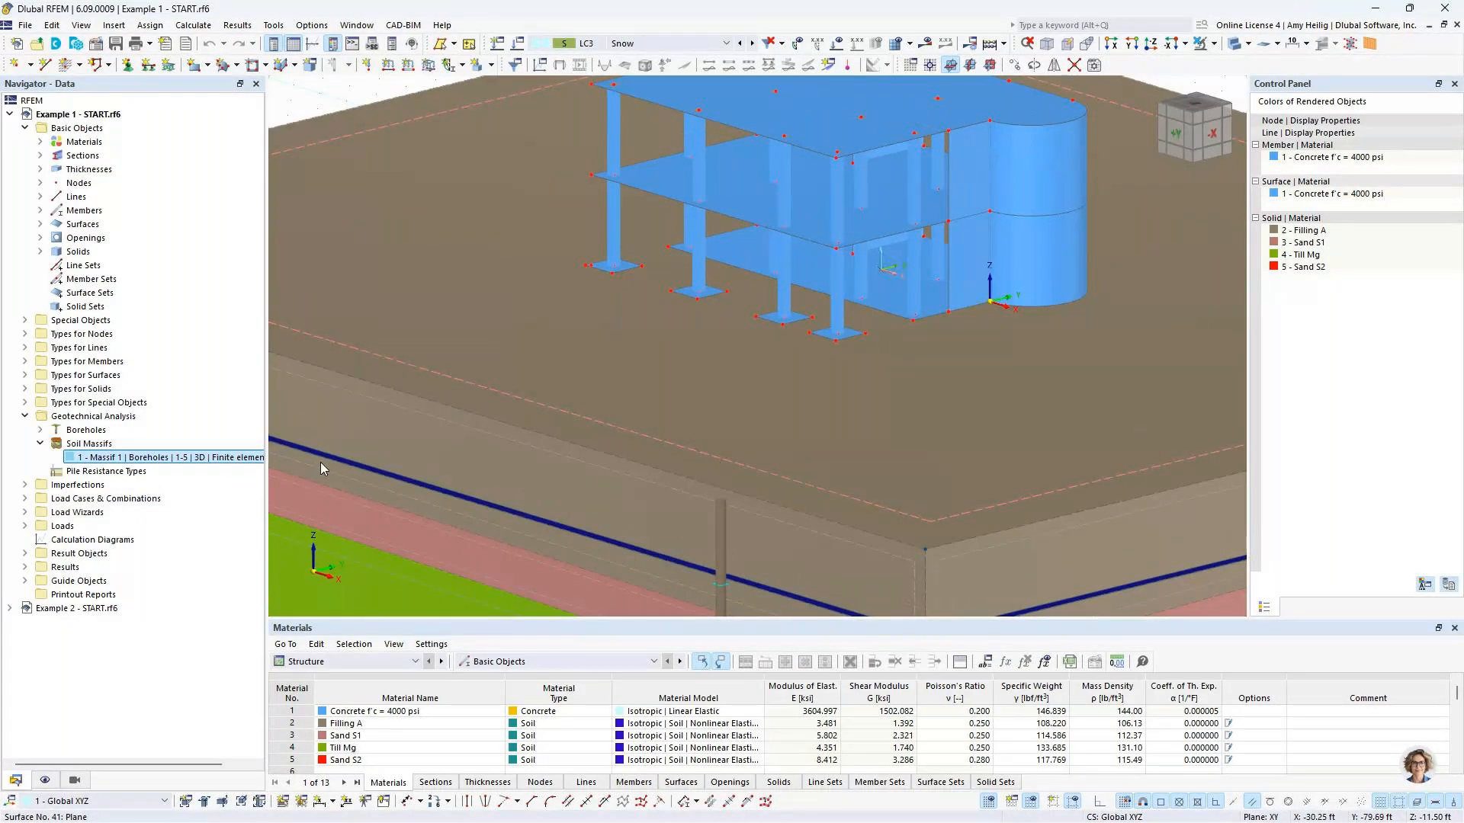
left_click(26, 416)
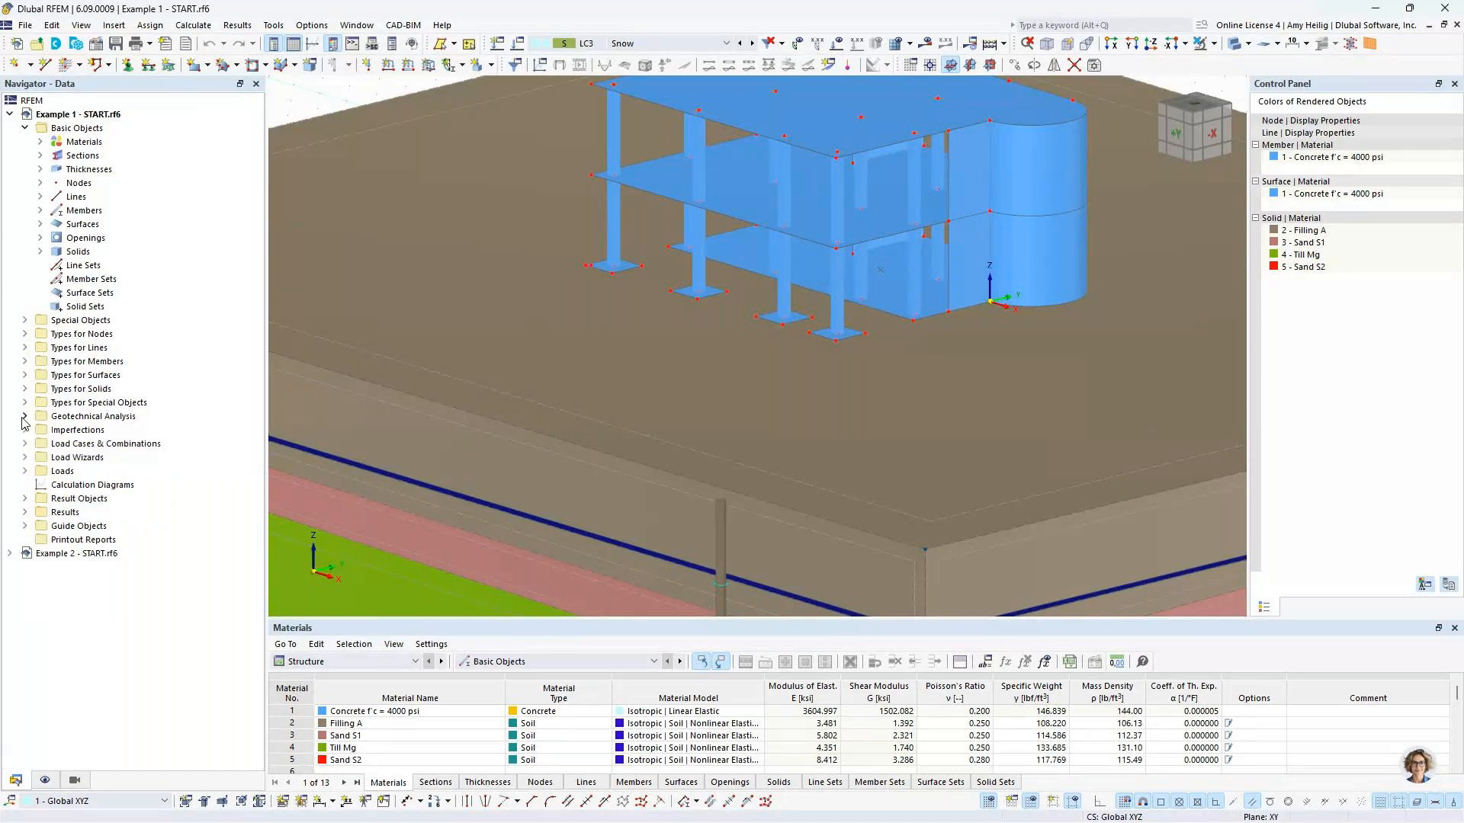
left_click(25, 128)
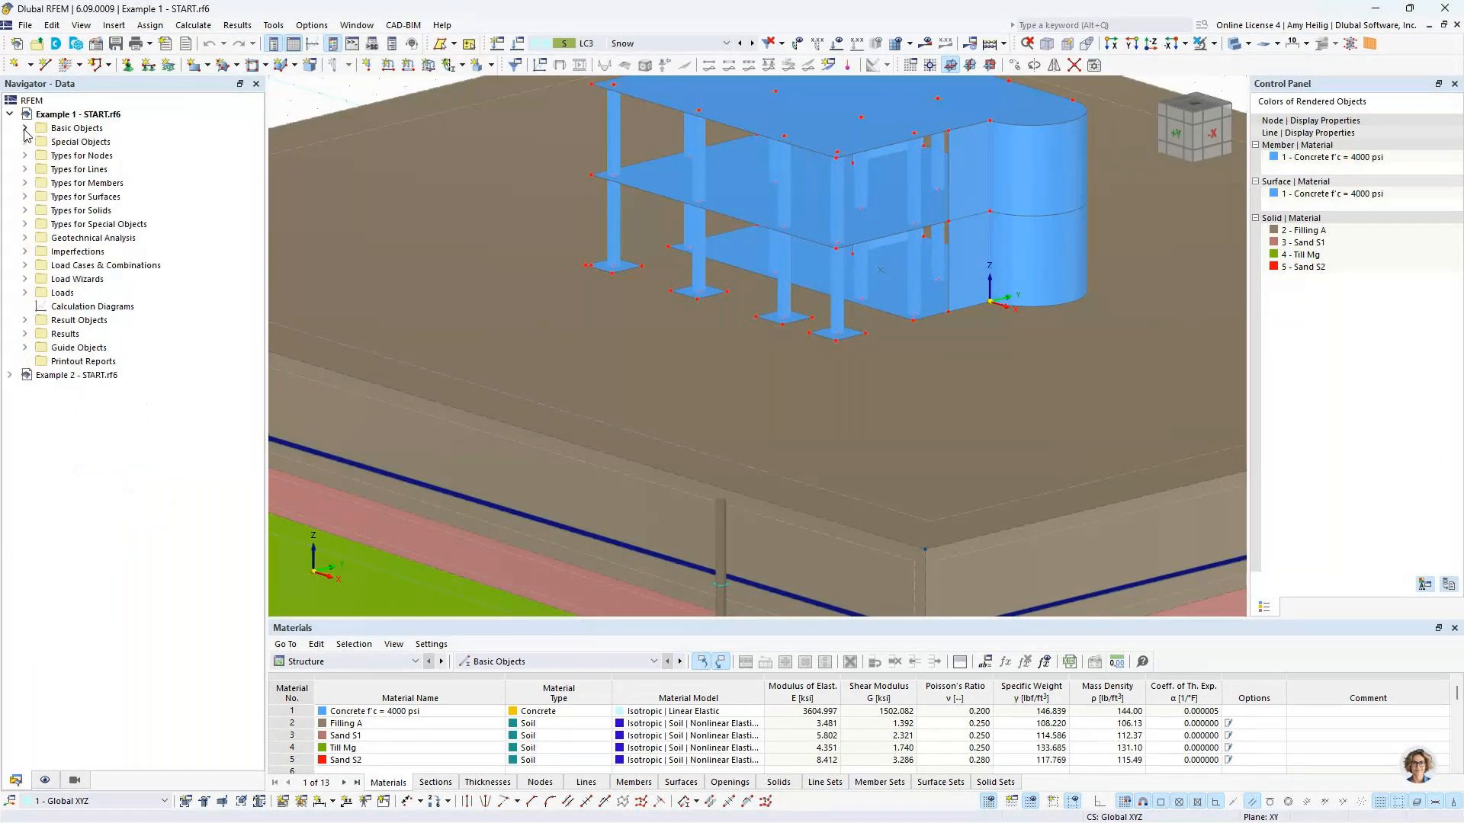
left_click(25, 142)
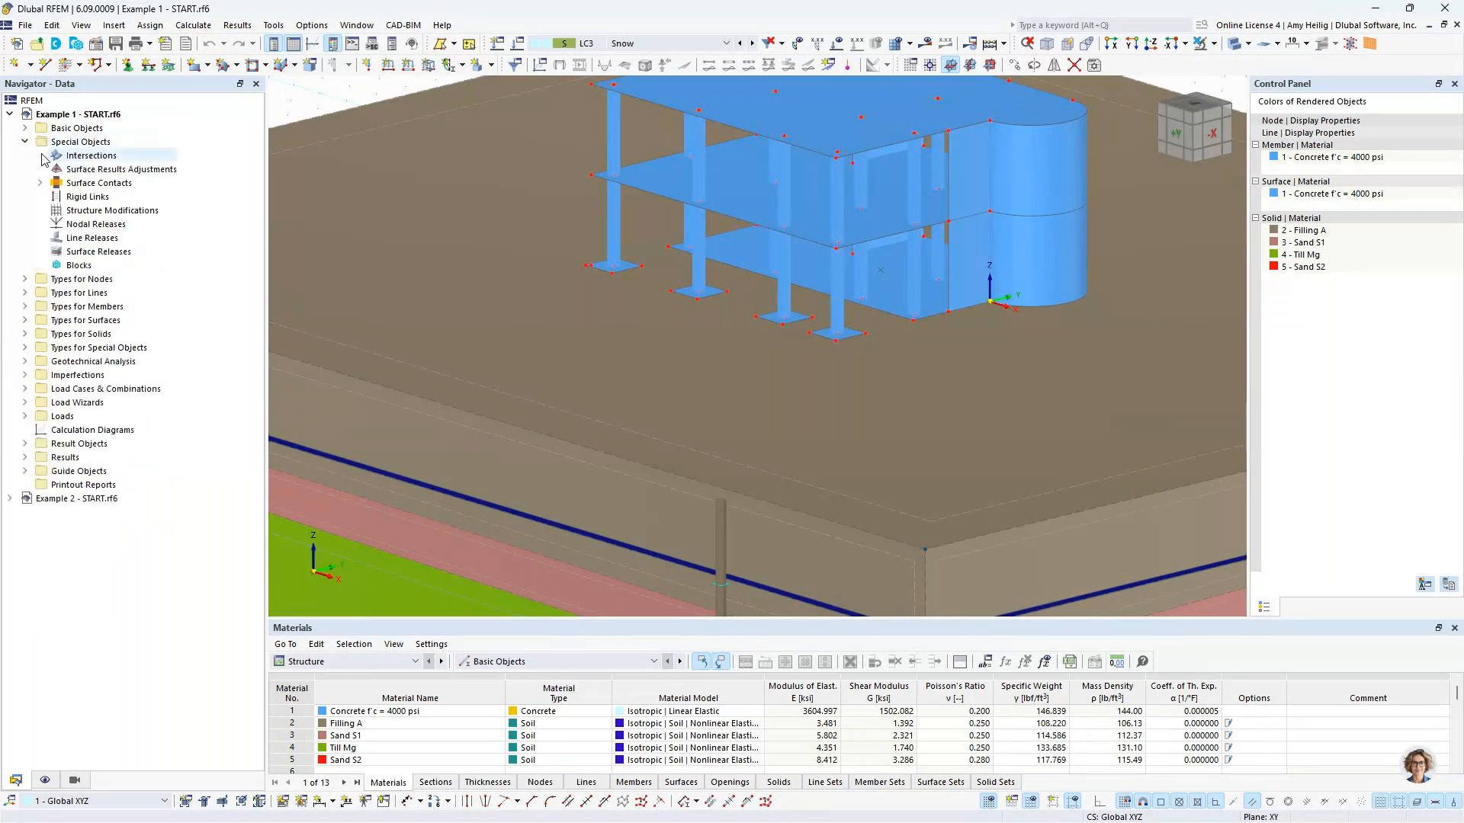
right_click(77, 188)
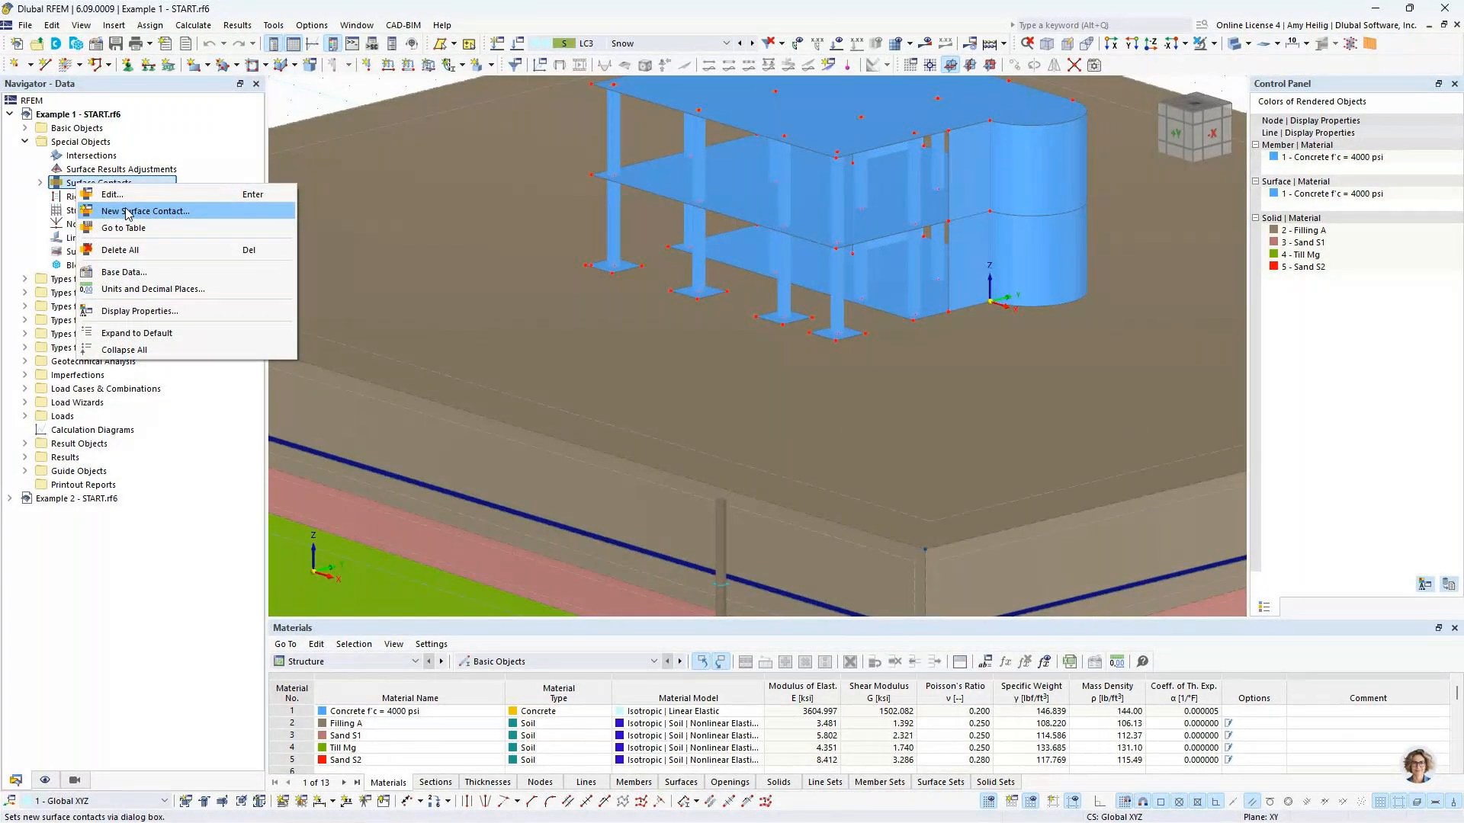
left_click(127, 212)
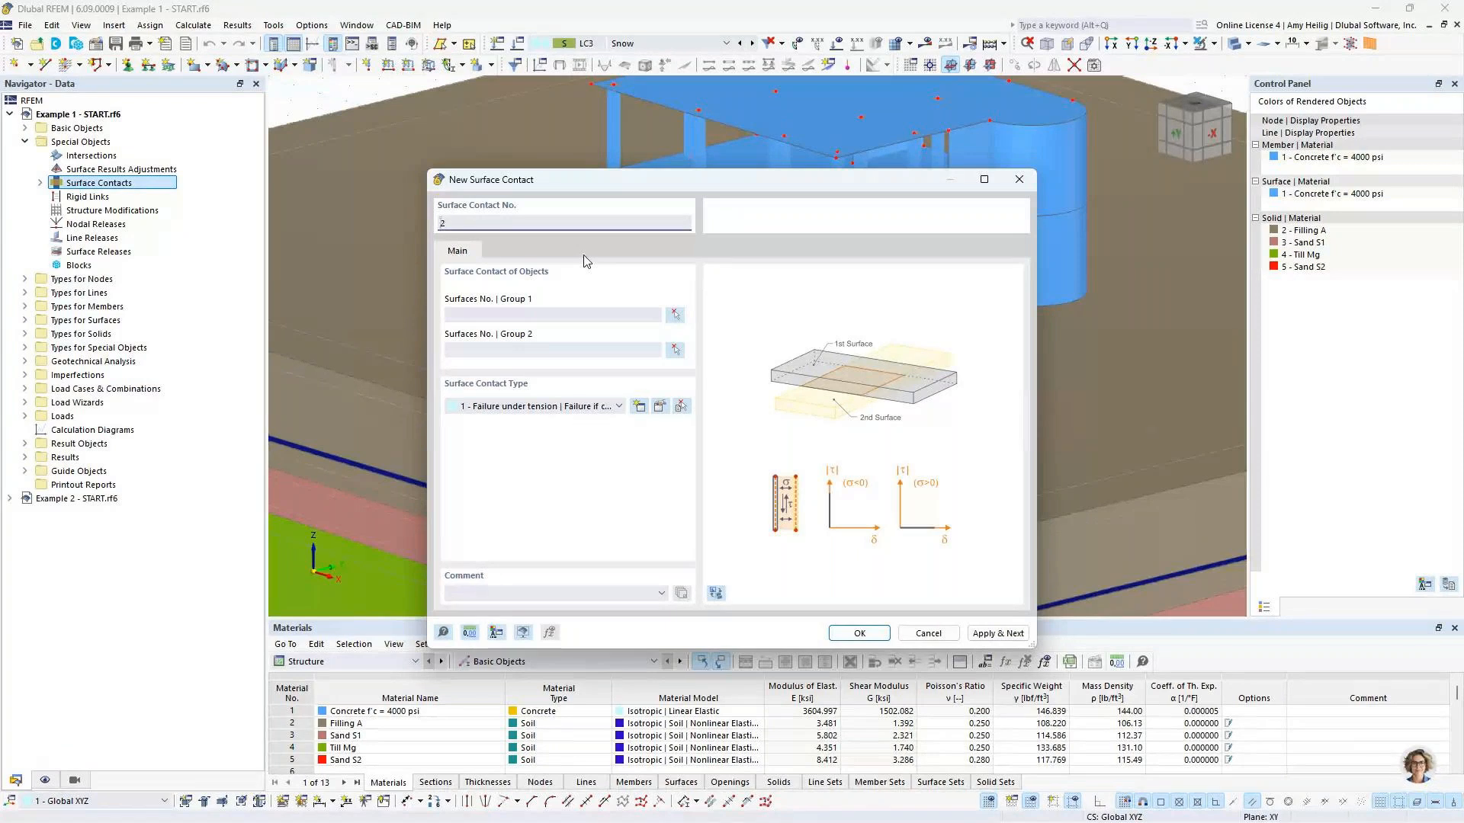
left_click(675, 315)
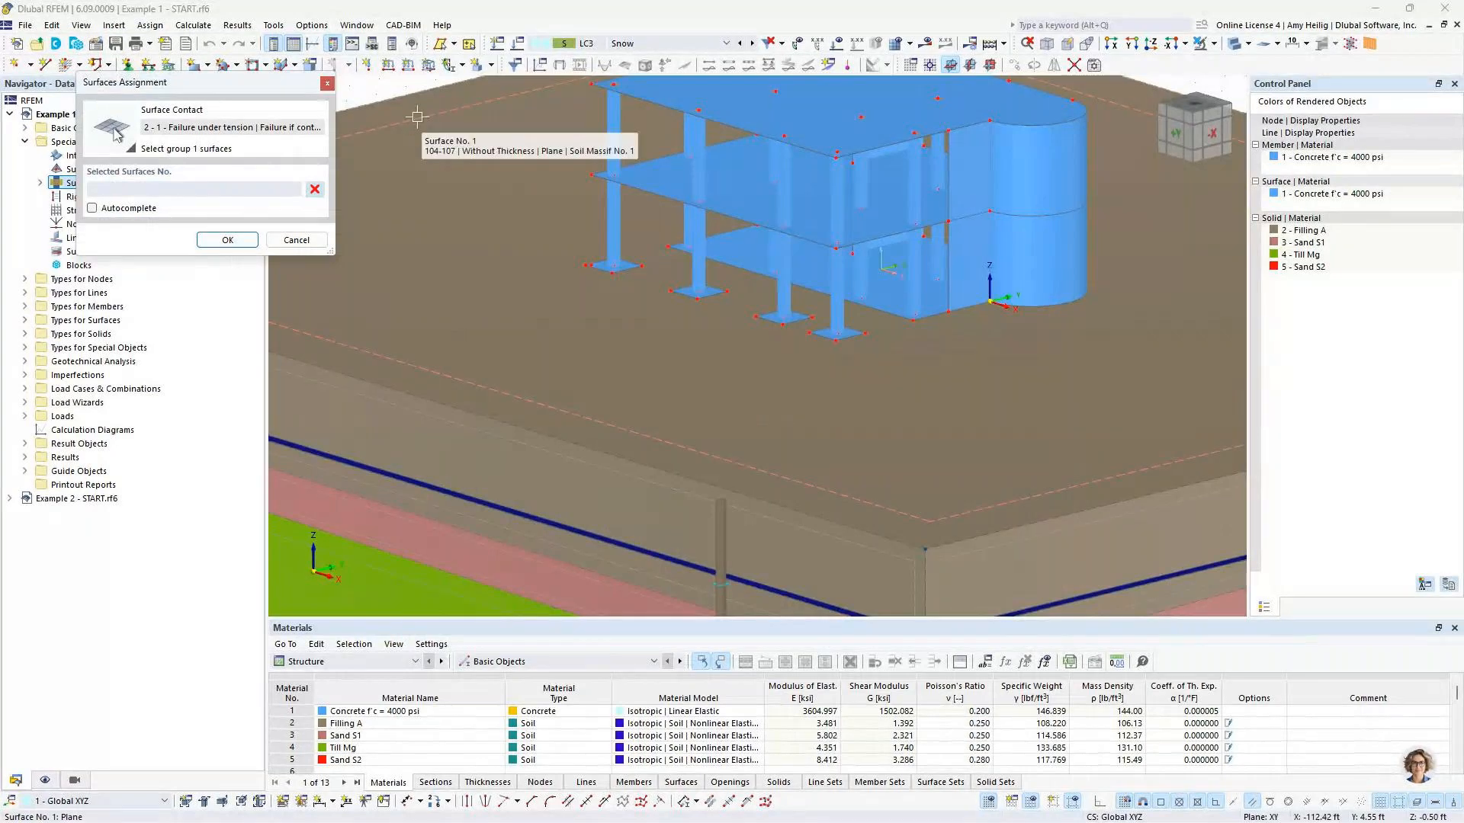
left_click(417, 117)
left_click(227, 239)
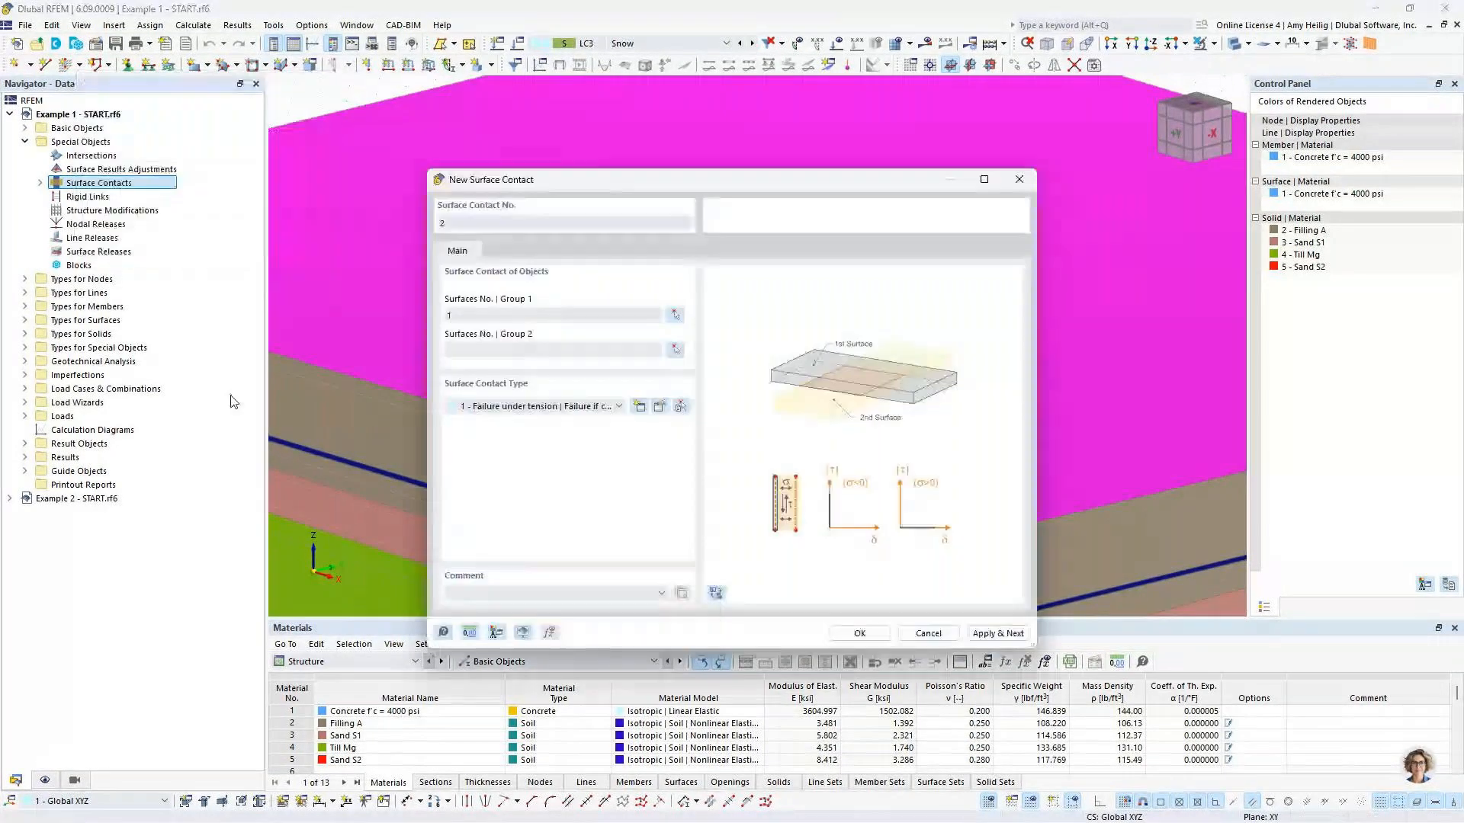
Step: Assign the building's ground floor slab, surface 2, as the second surface group of the new contact
left_click(673, 351)
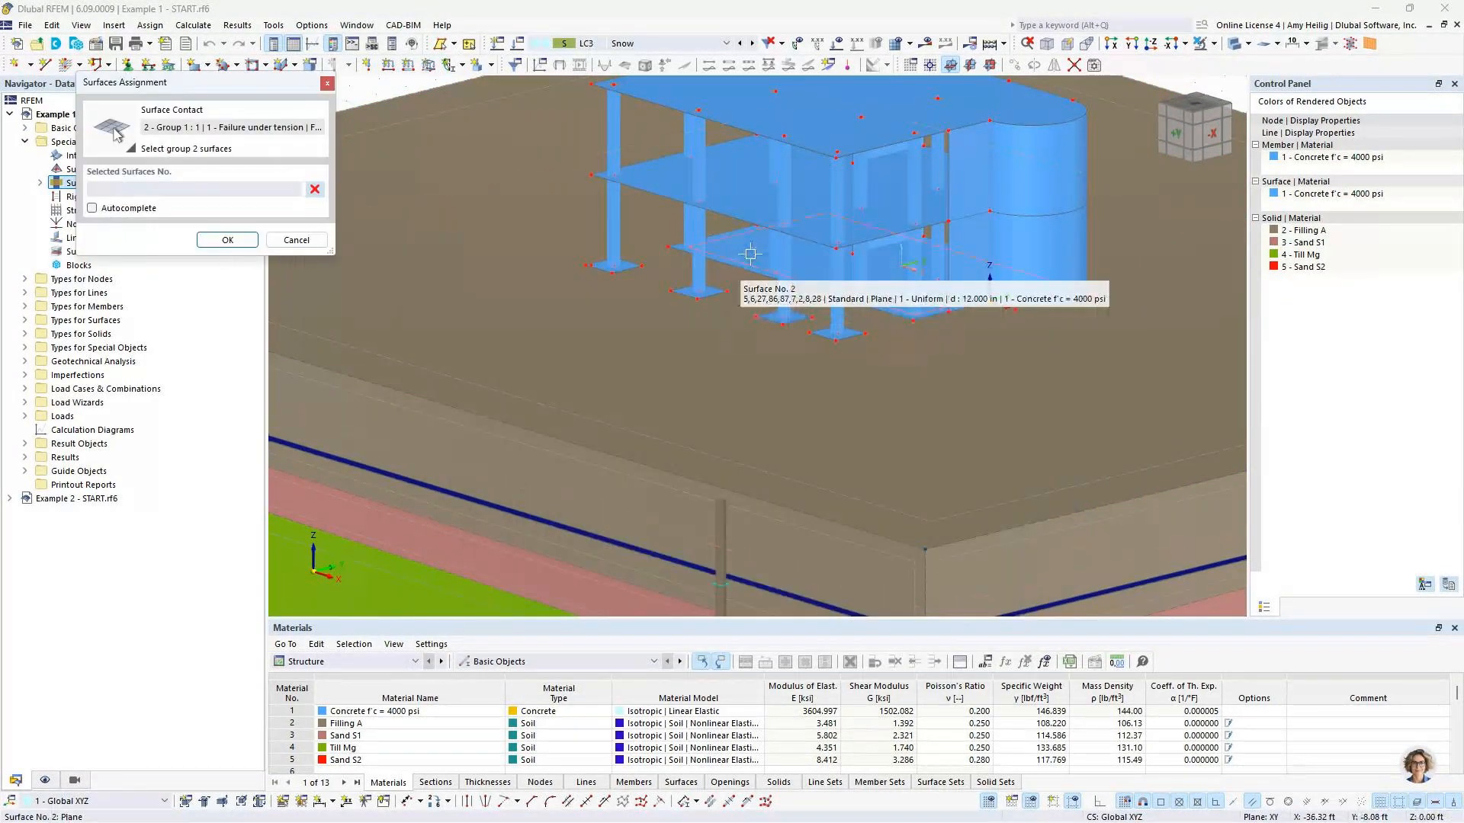
left_click(756, 258)
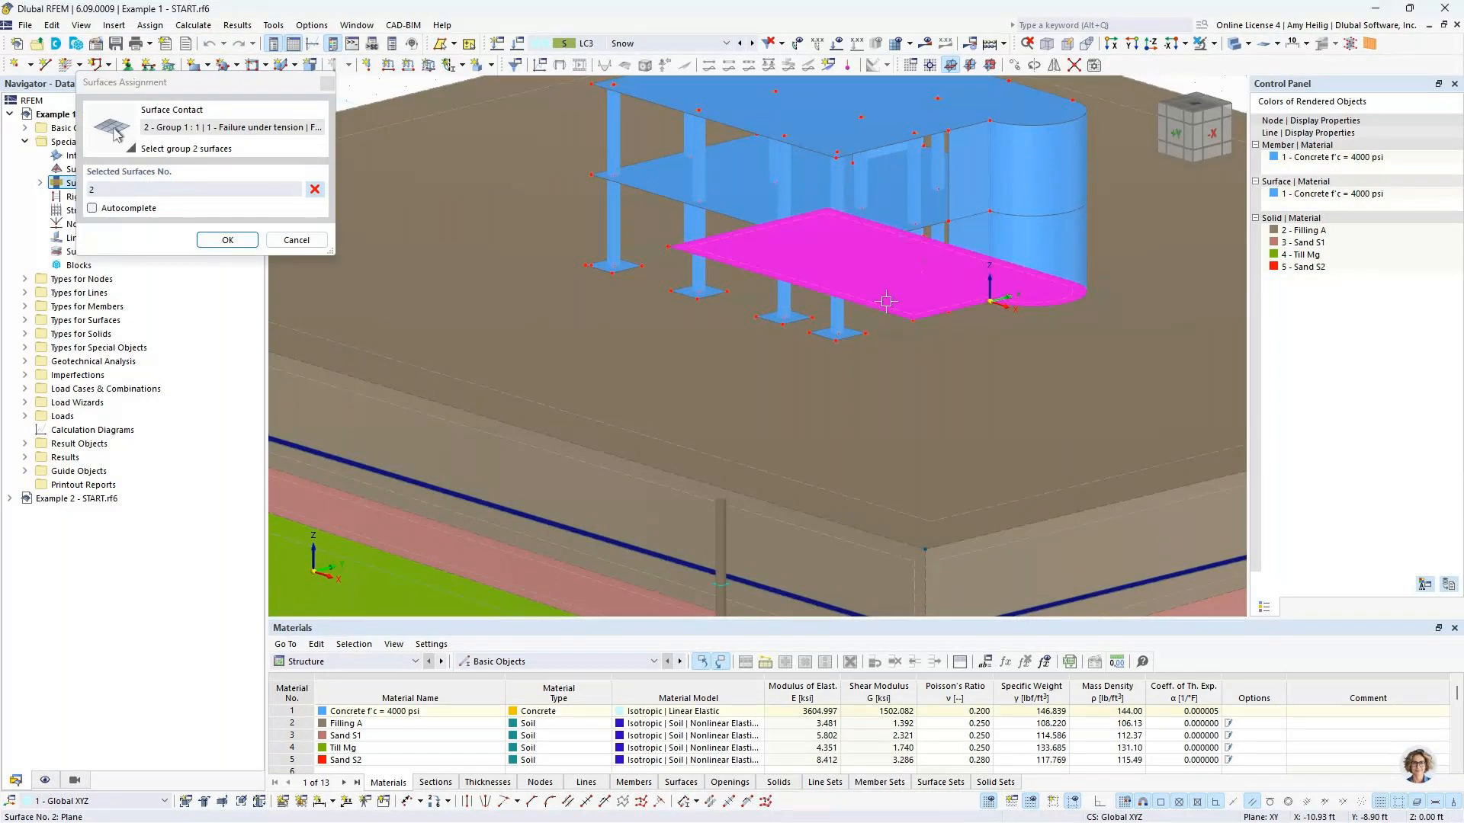
left_click(228, 239)
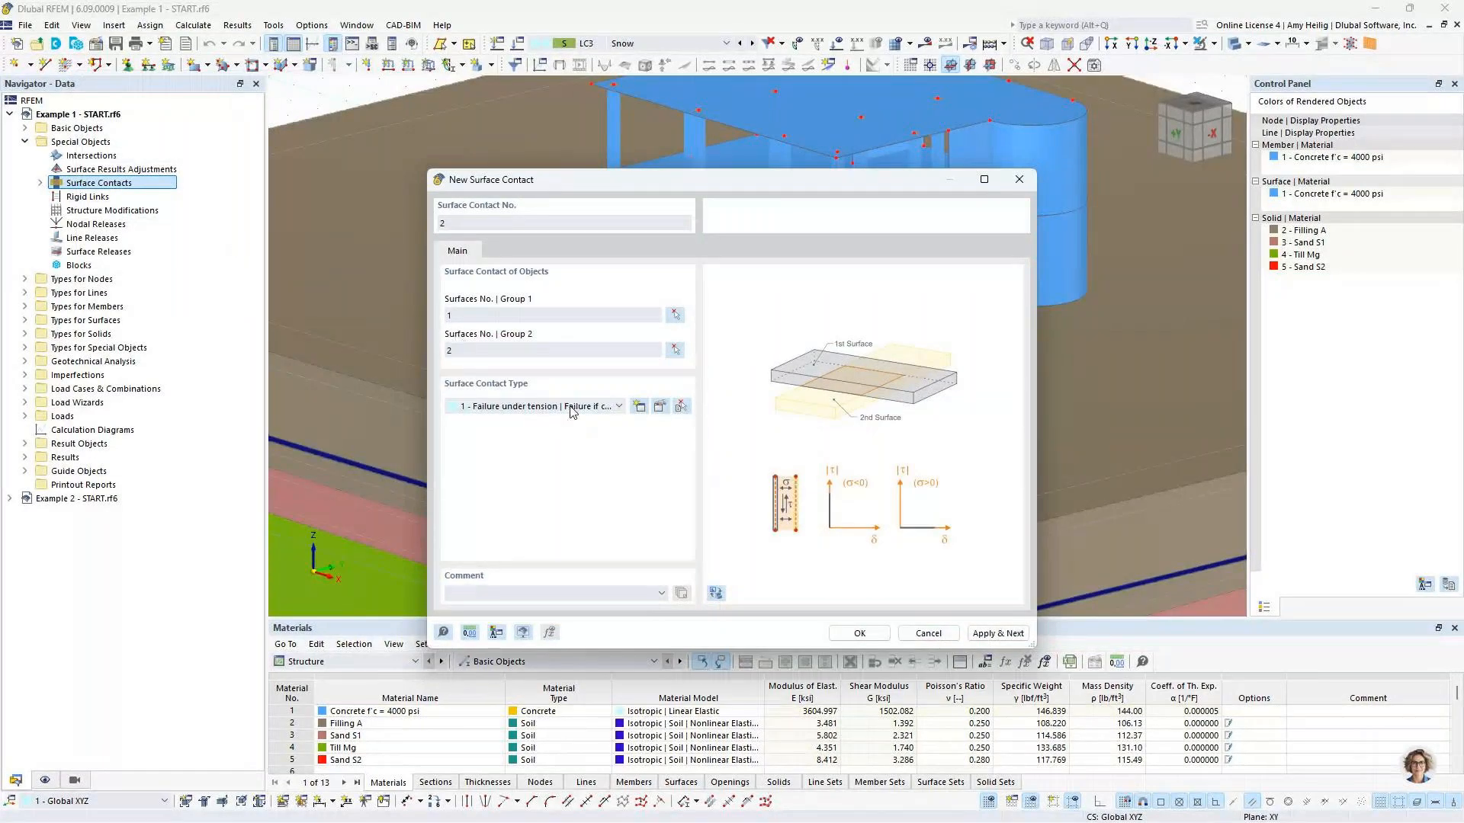
Step: Review the contact type's perpendicular and parallel options without changing them, and save the surface contact between soil and slab
left_click(660, 405)
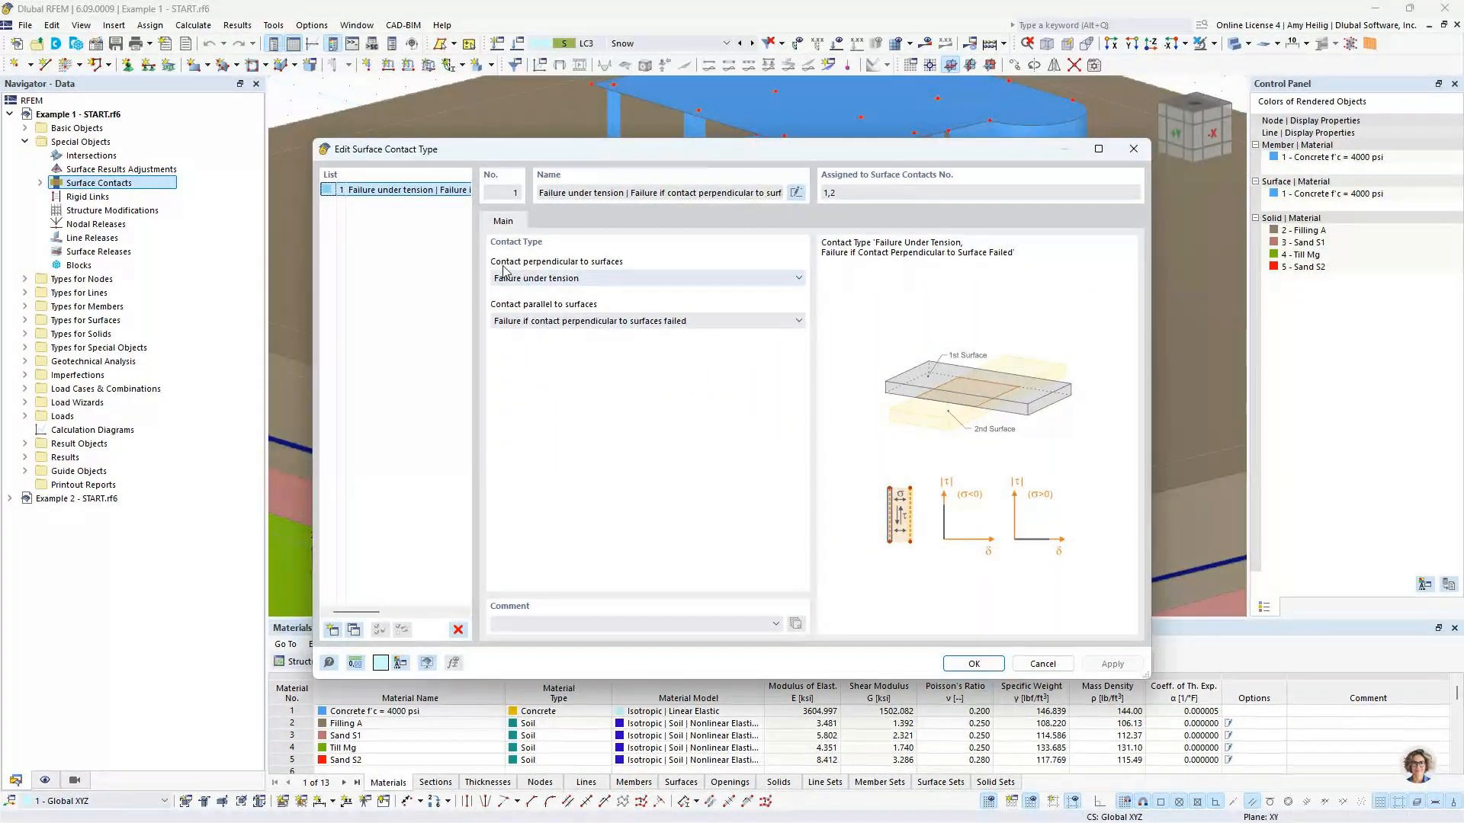
left_click(594, 278)
left_click(594, 278)
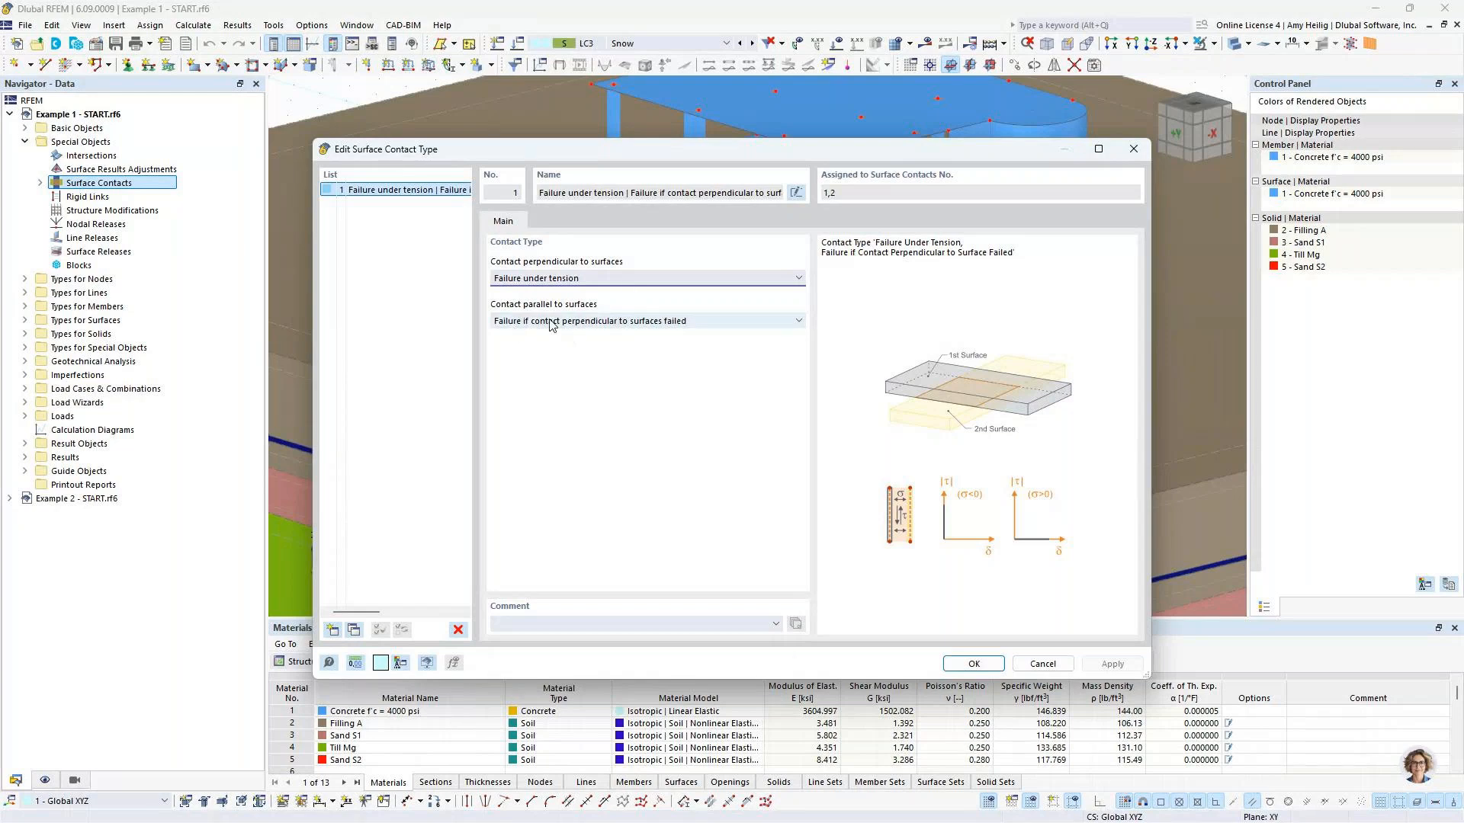
left_click(602, 322)
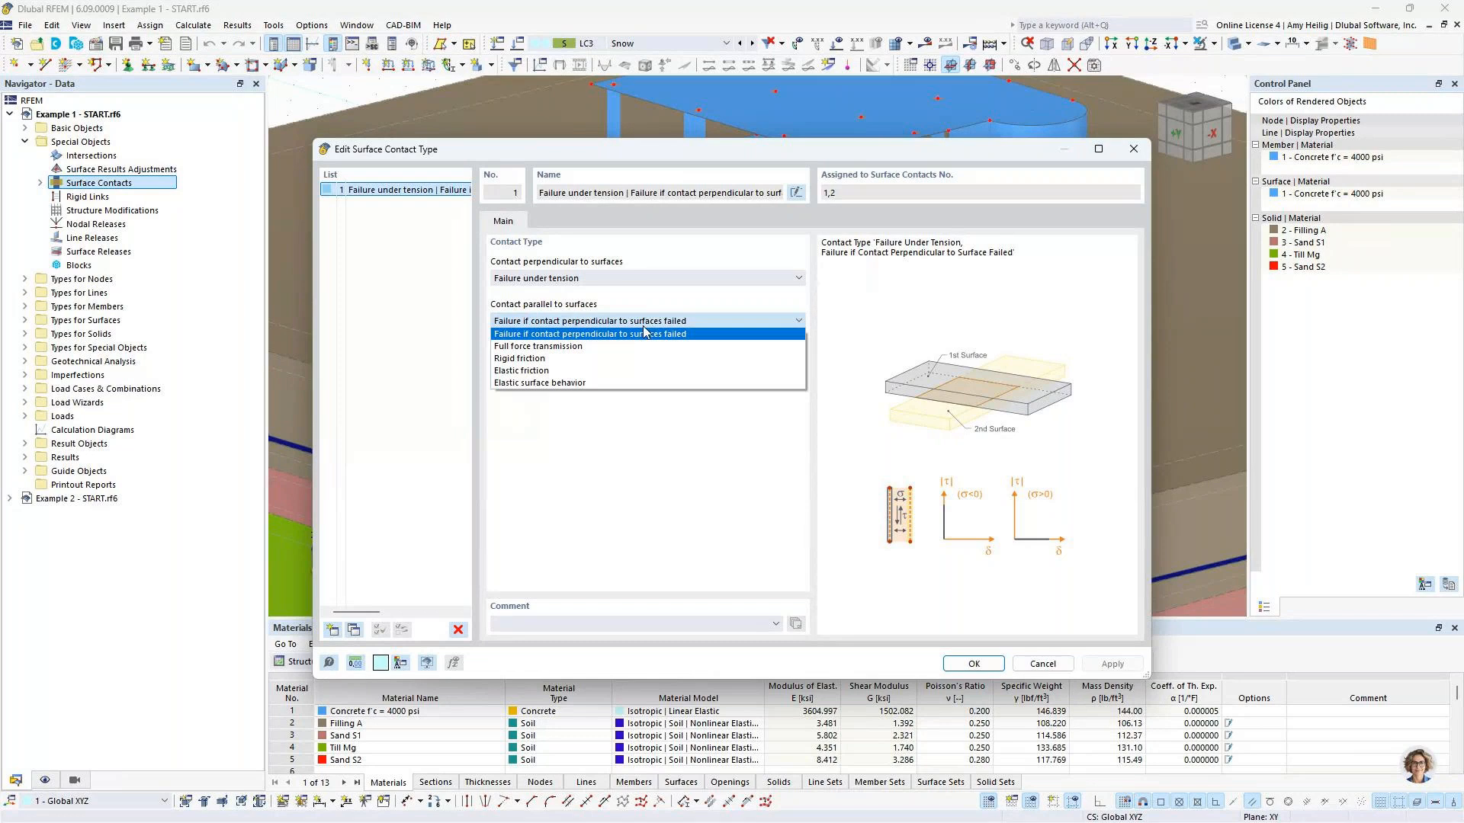
left_click(642, 401)
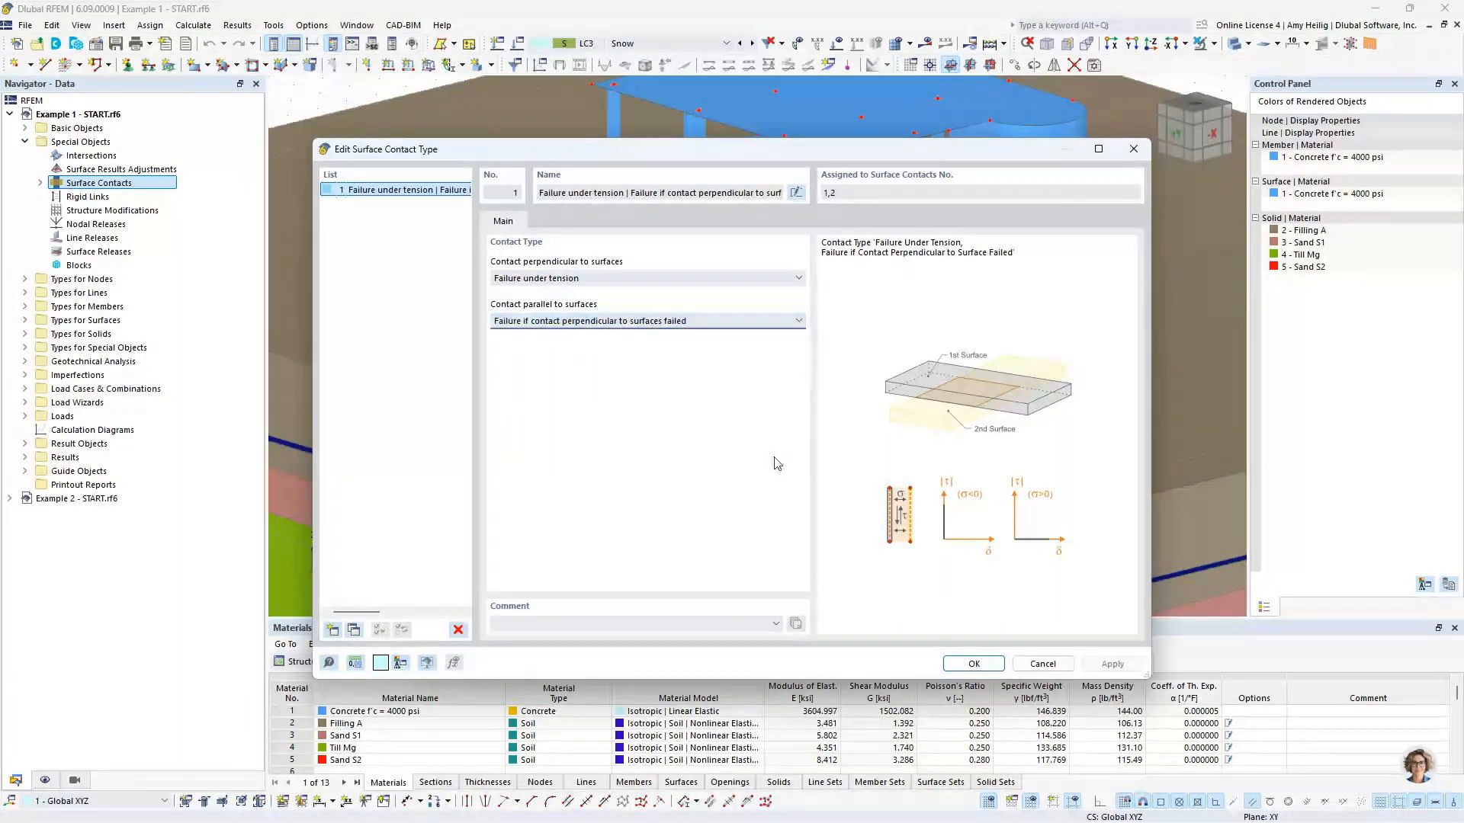
left_click(1059, 660)
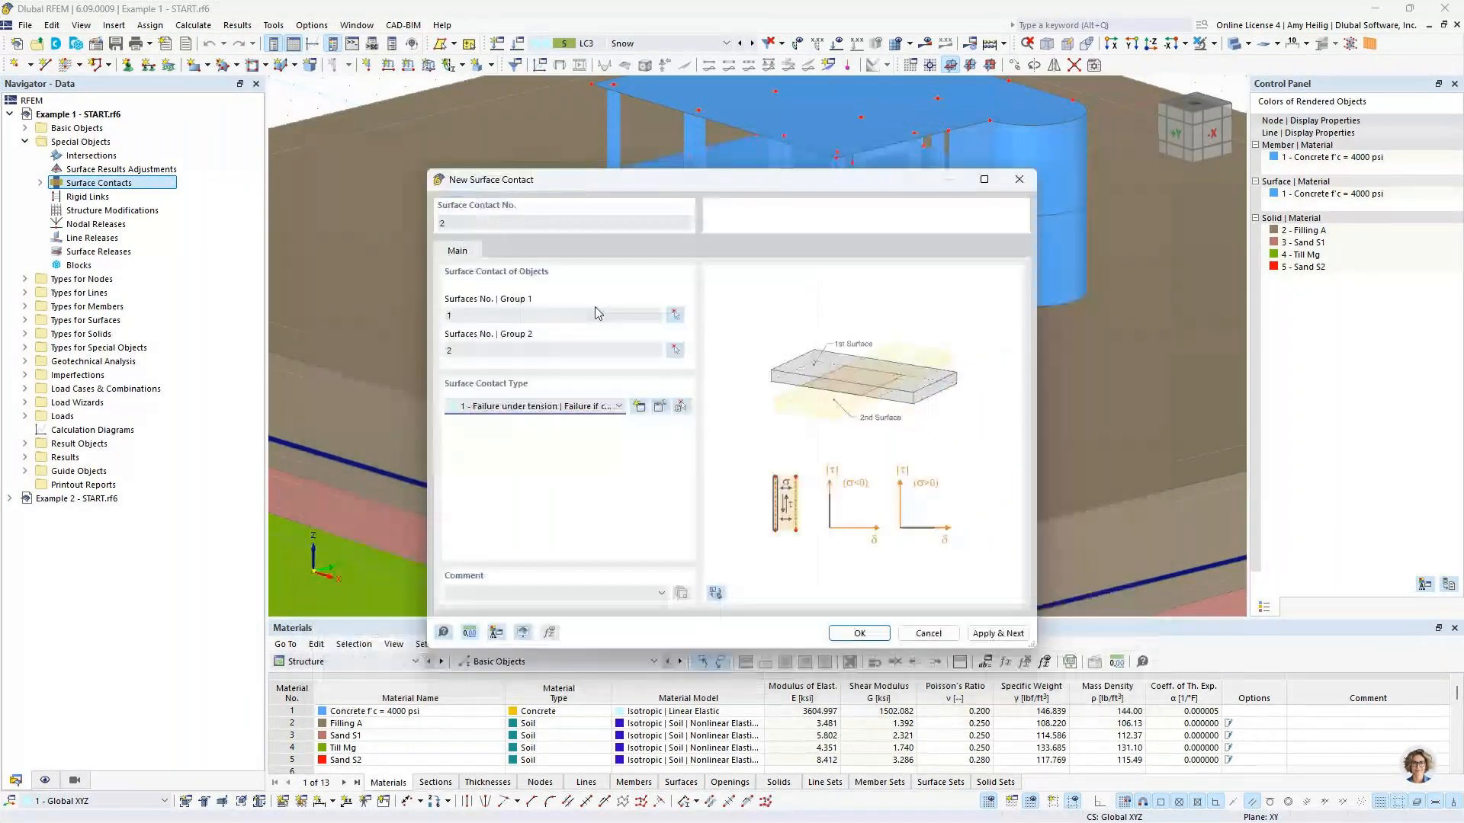
left_click(859, 634)
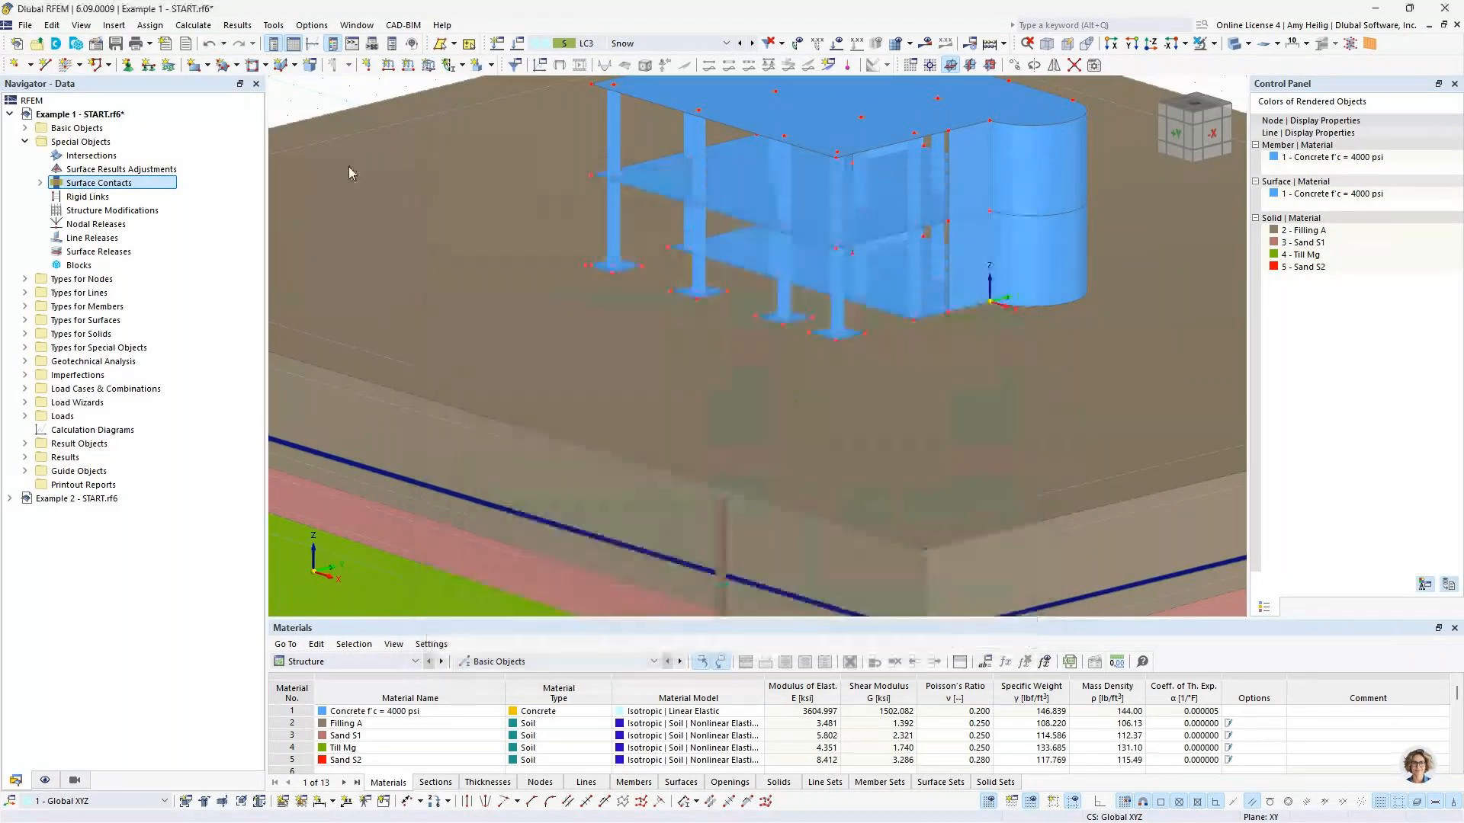
Step: Examine the existing surface contact between the soil and column footings, surfaces 18-21, and leave it without changes
middle_click_drag(656, 332, 637, 425)
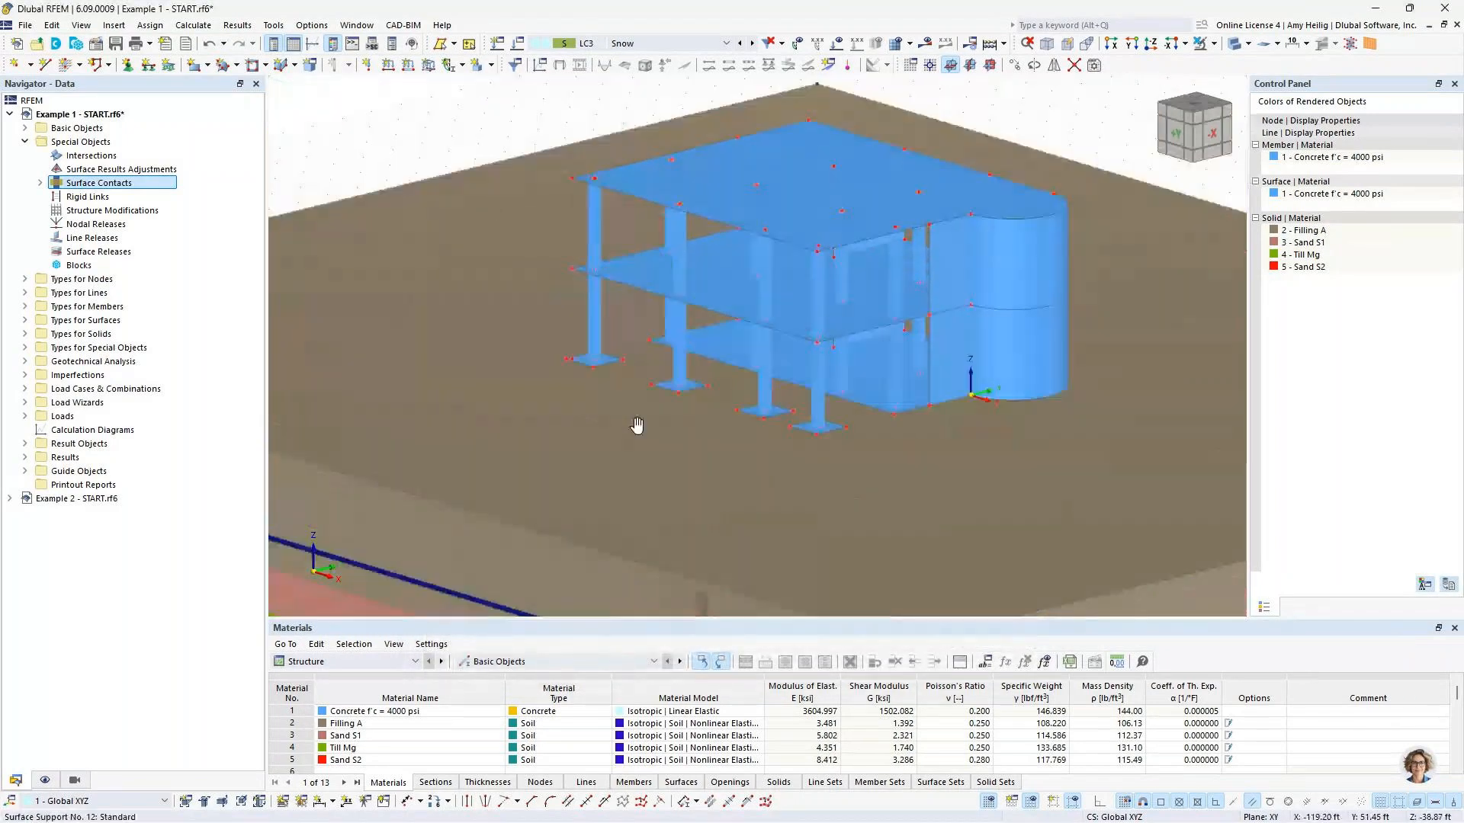
left_click(40, 183)
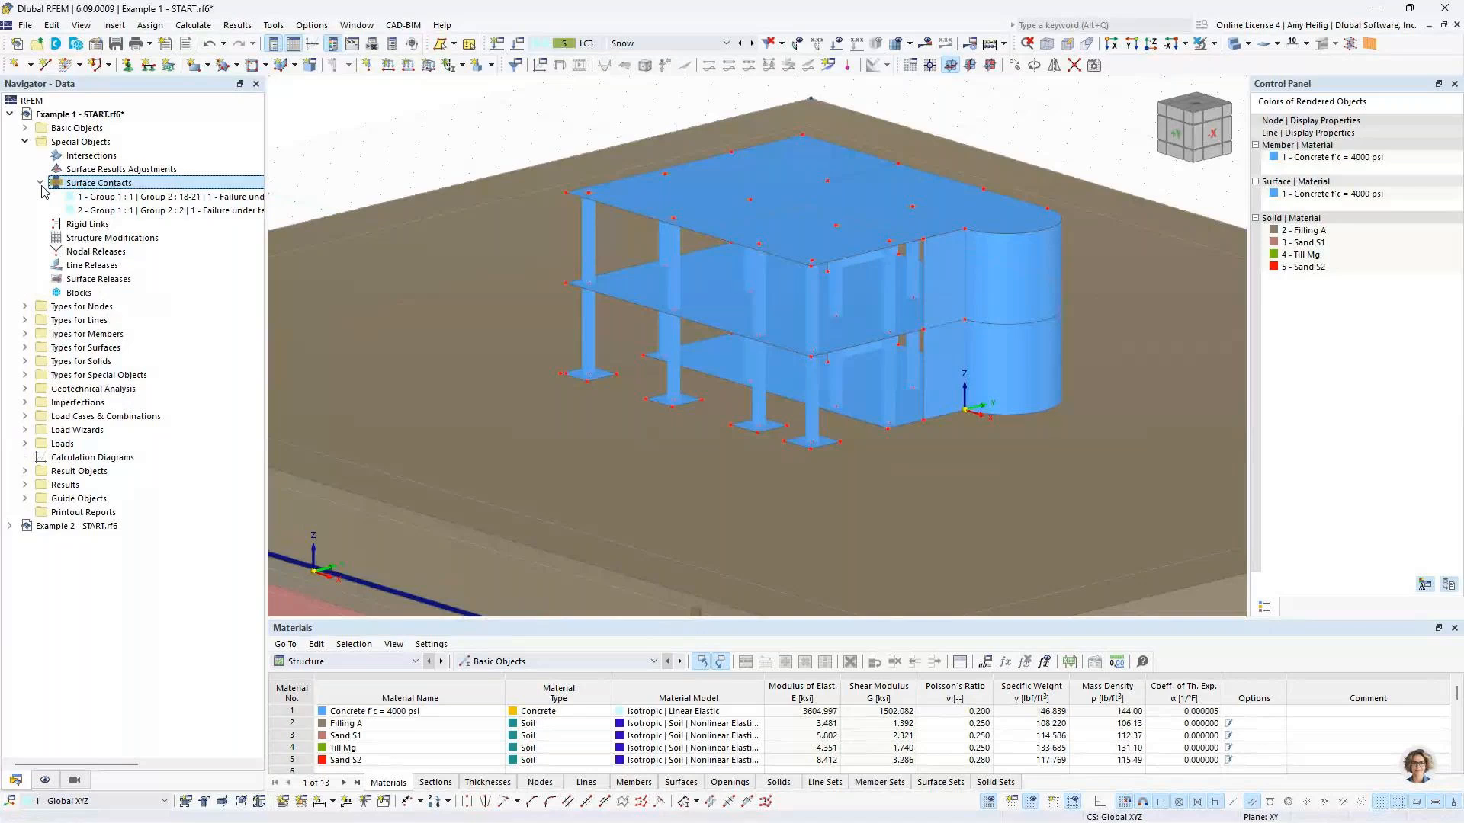
double_click(100, 200)
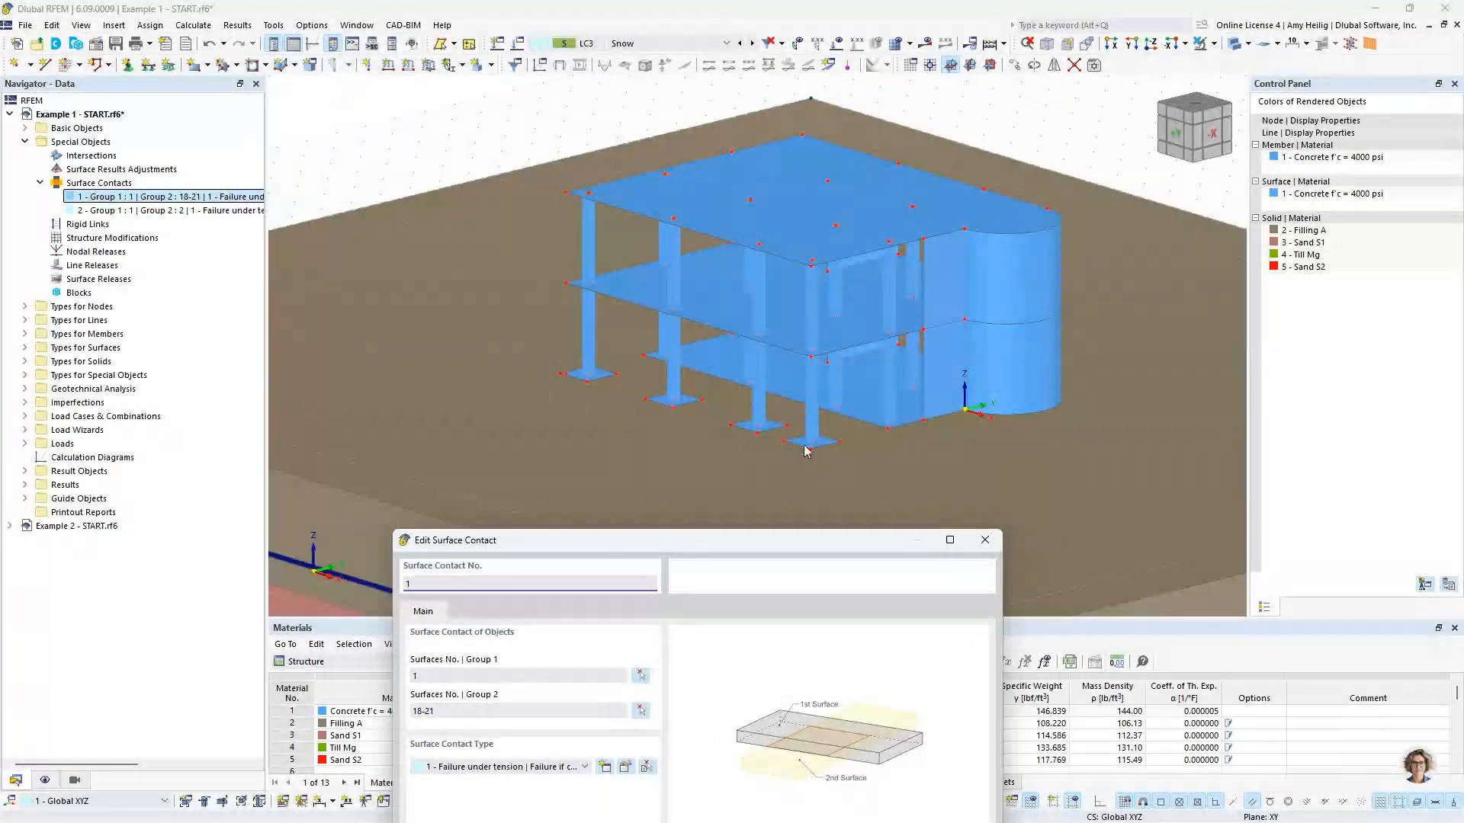
left_click_drag(450, 711, 407, 711)
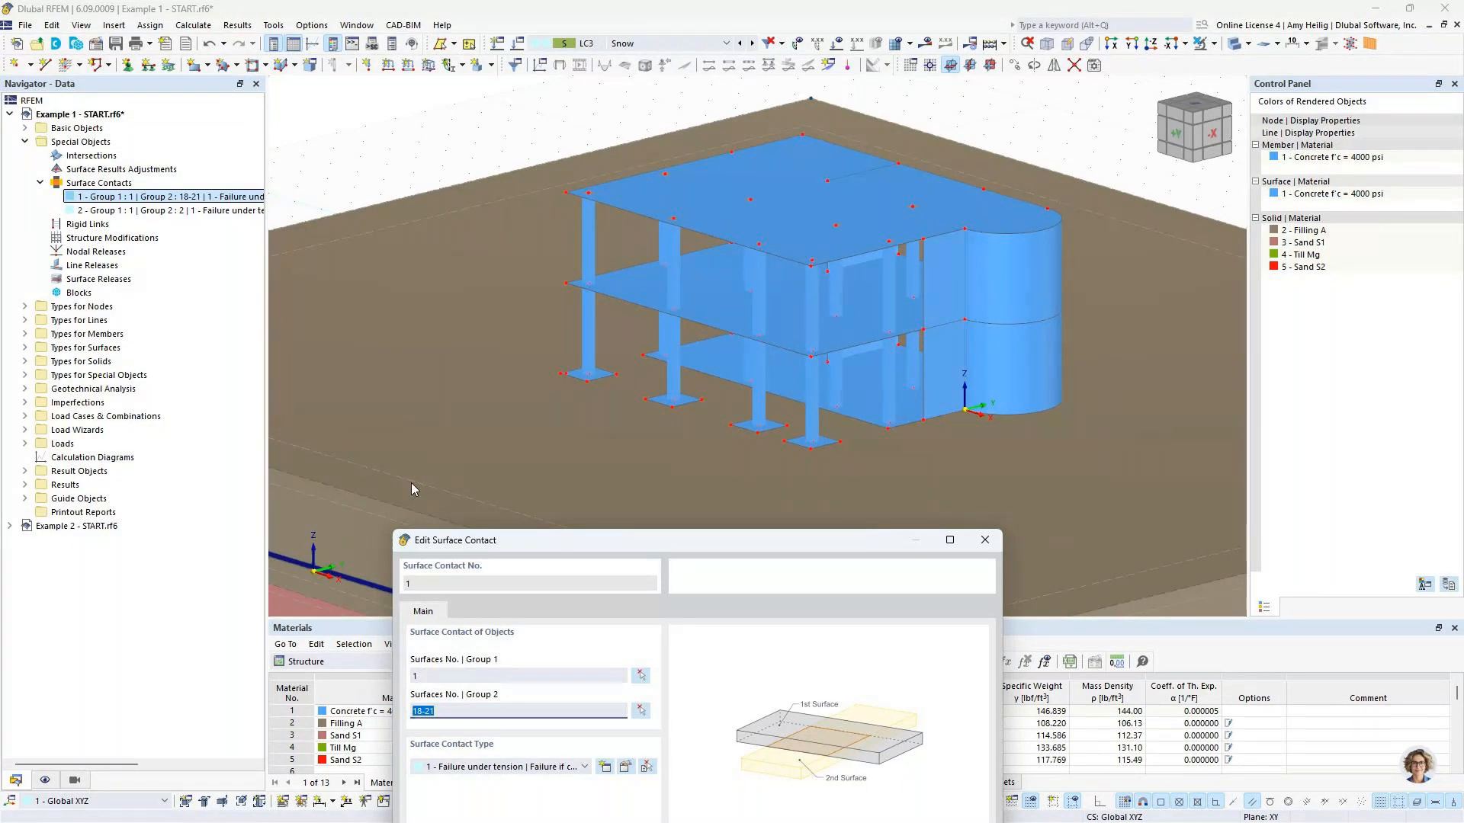
left_click_drag(507, 540, 547, 230)
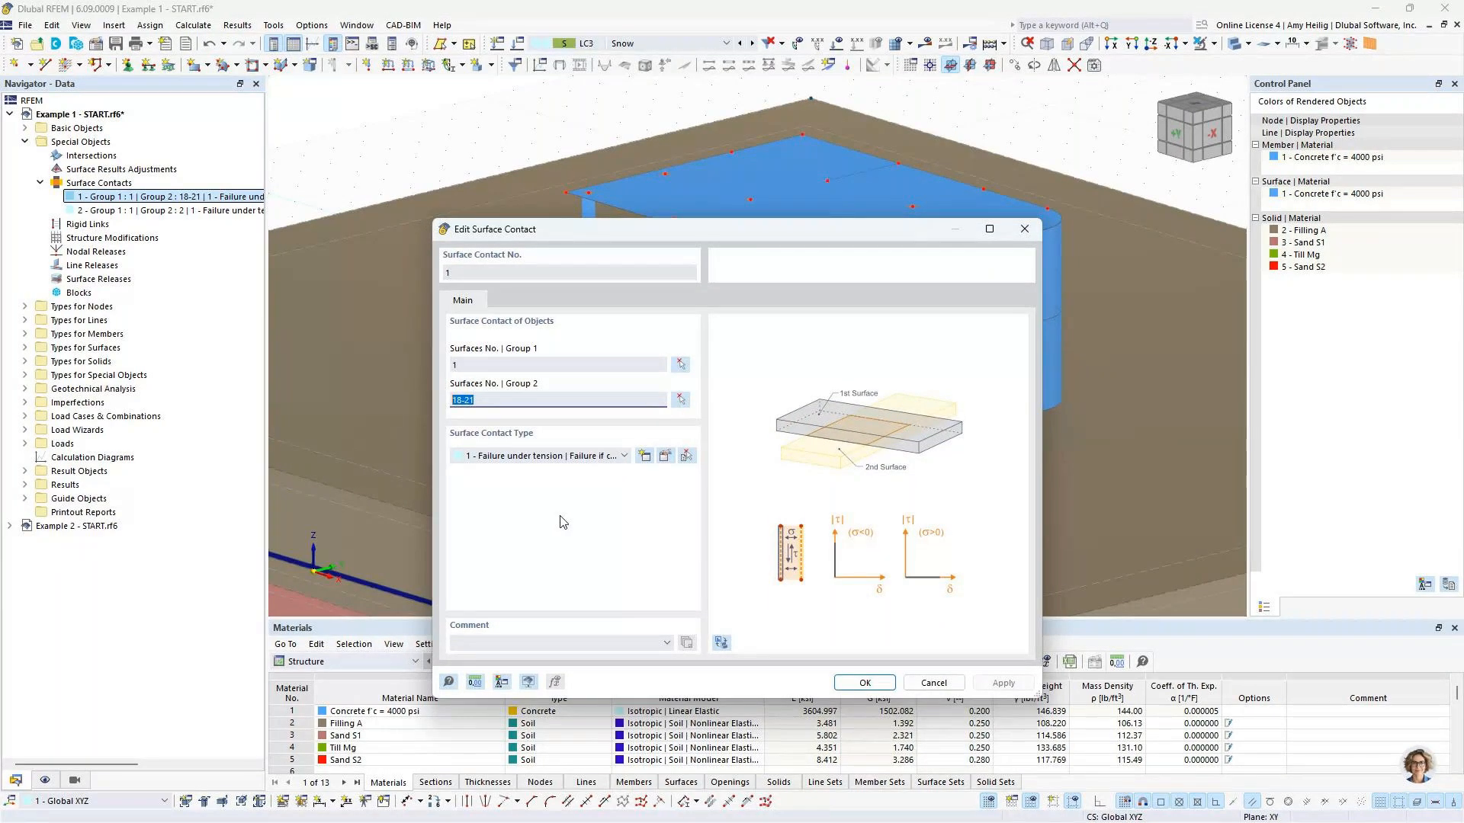
left_click(943, 684)
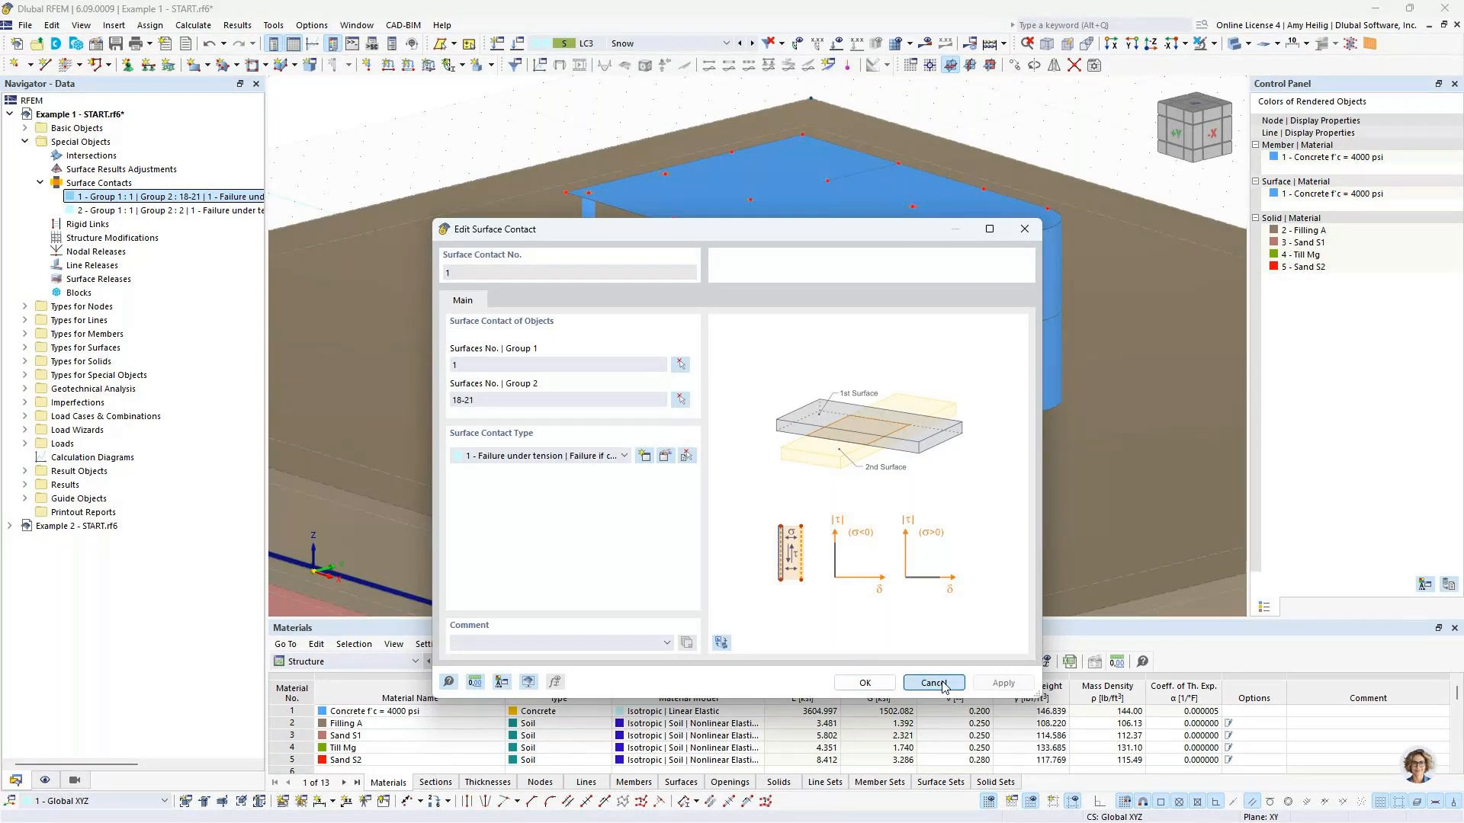
left_click(933, 683)
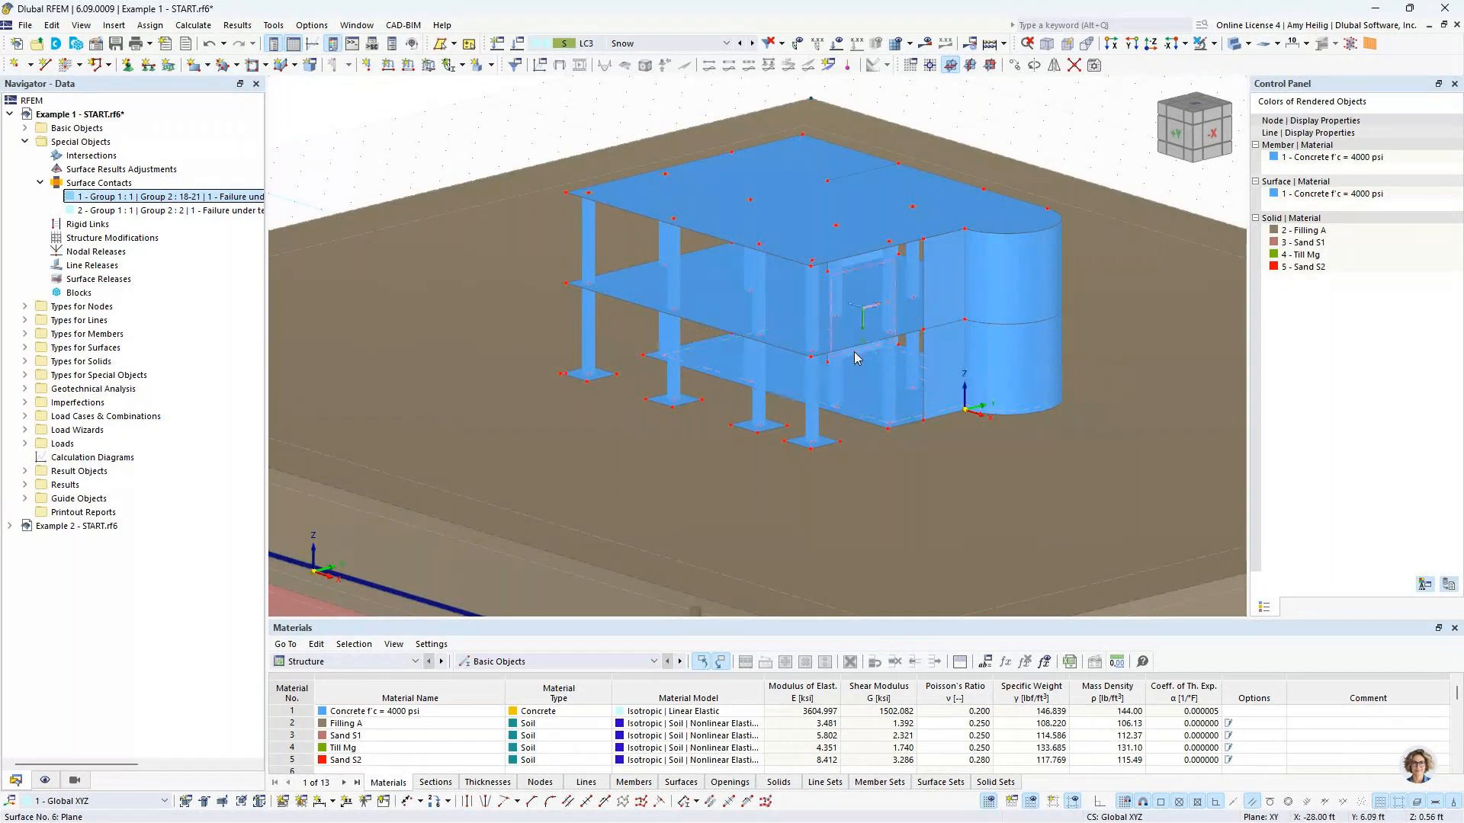
scroll(858, 366, "up", 2)
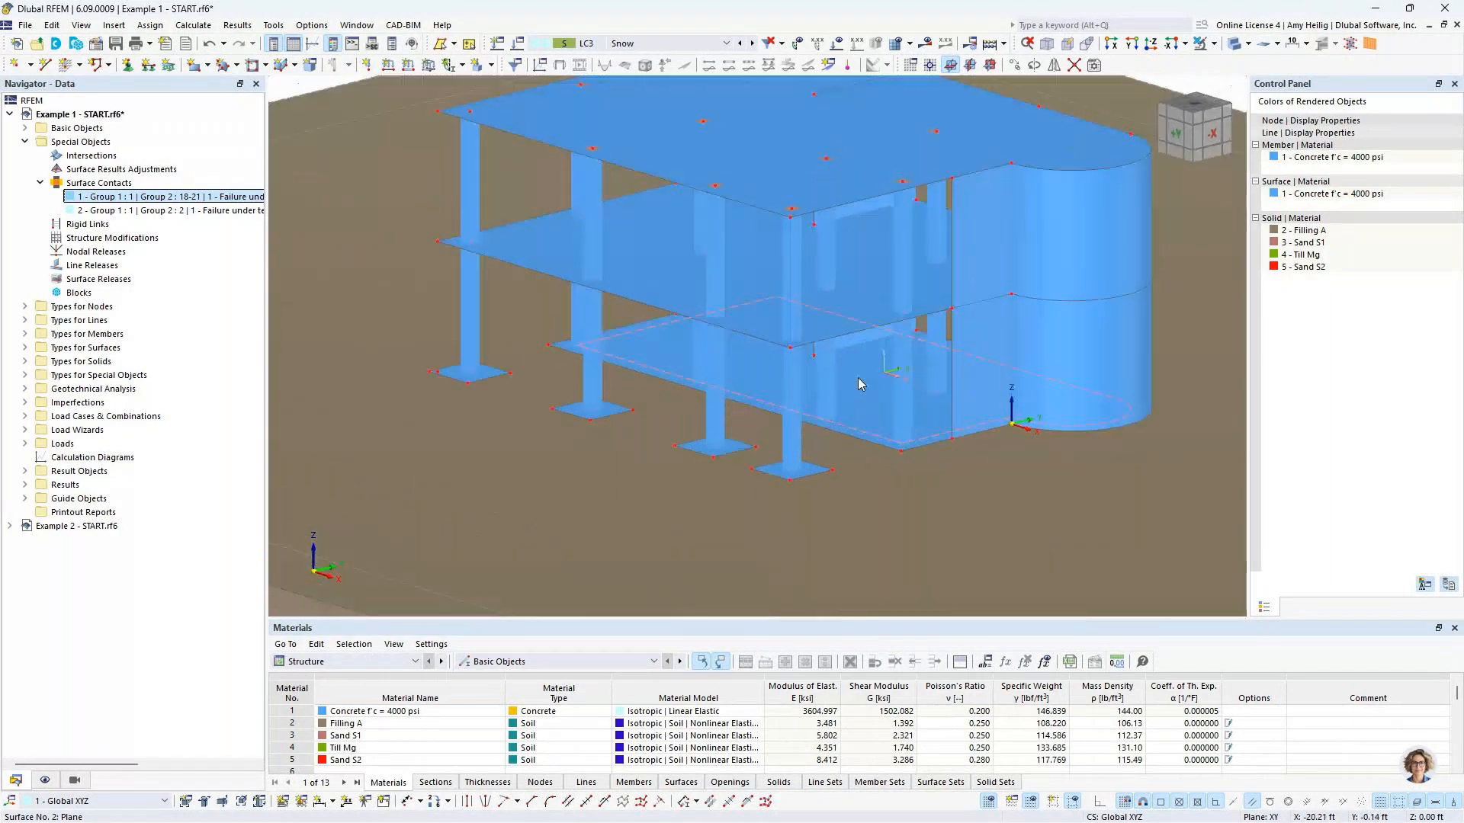
scroll(859, 383, "up", 1)
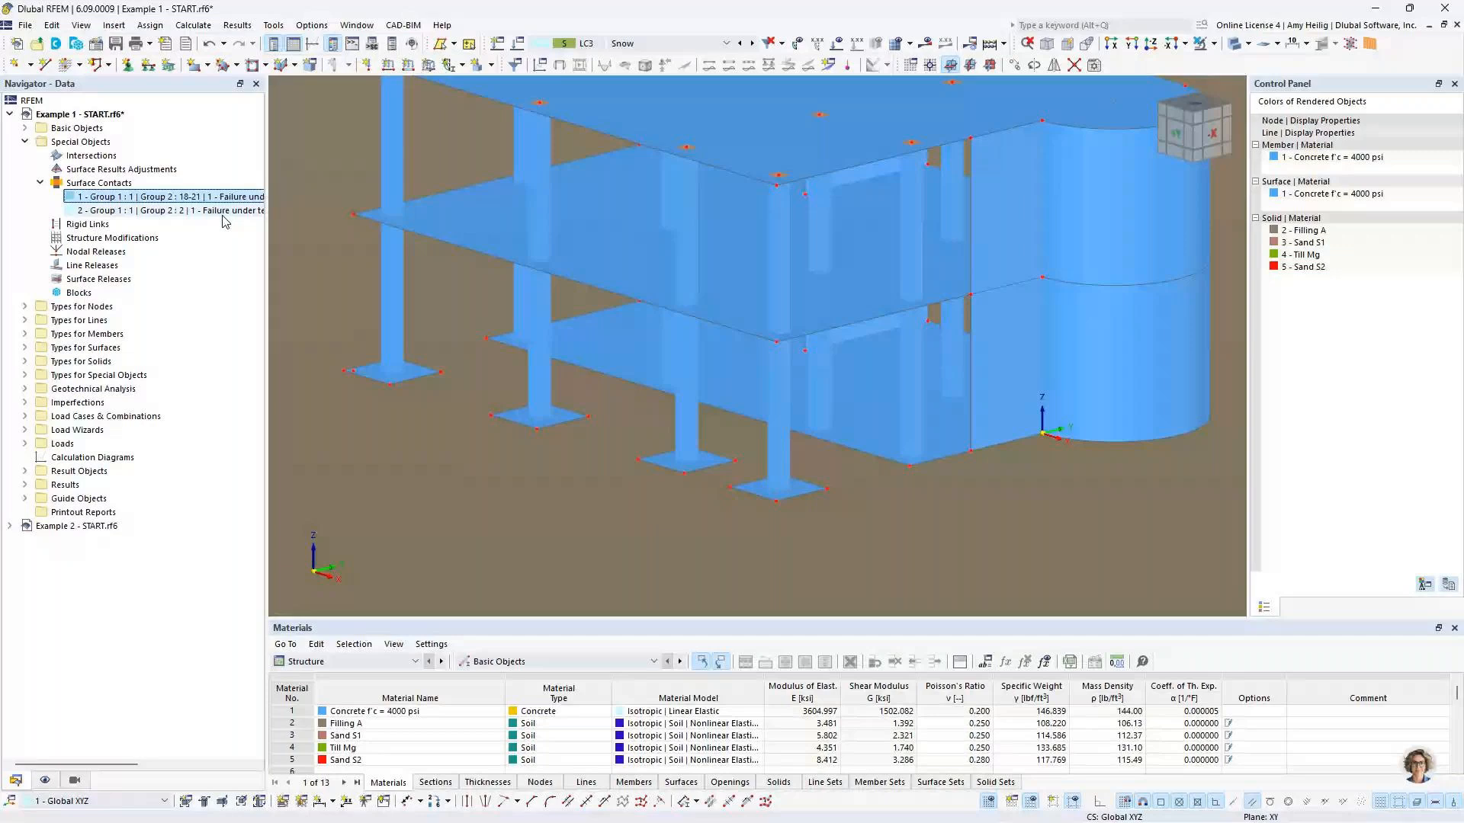
left_click(39, 183)
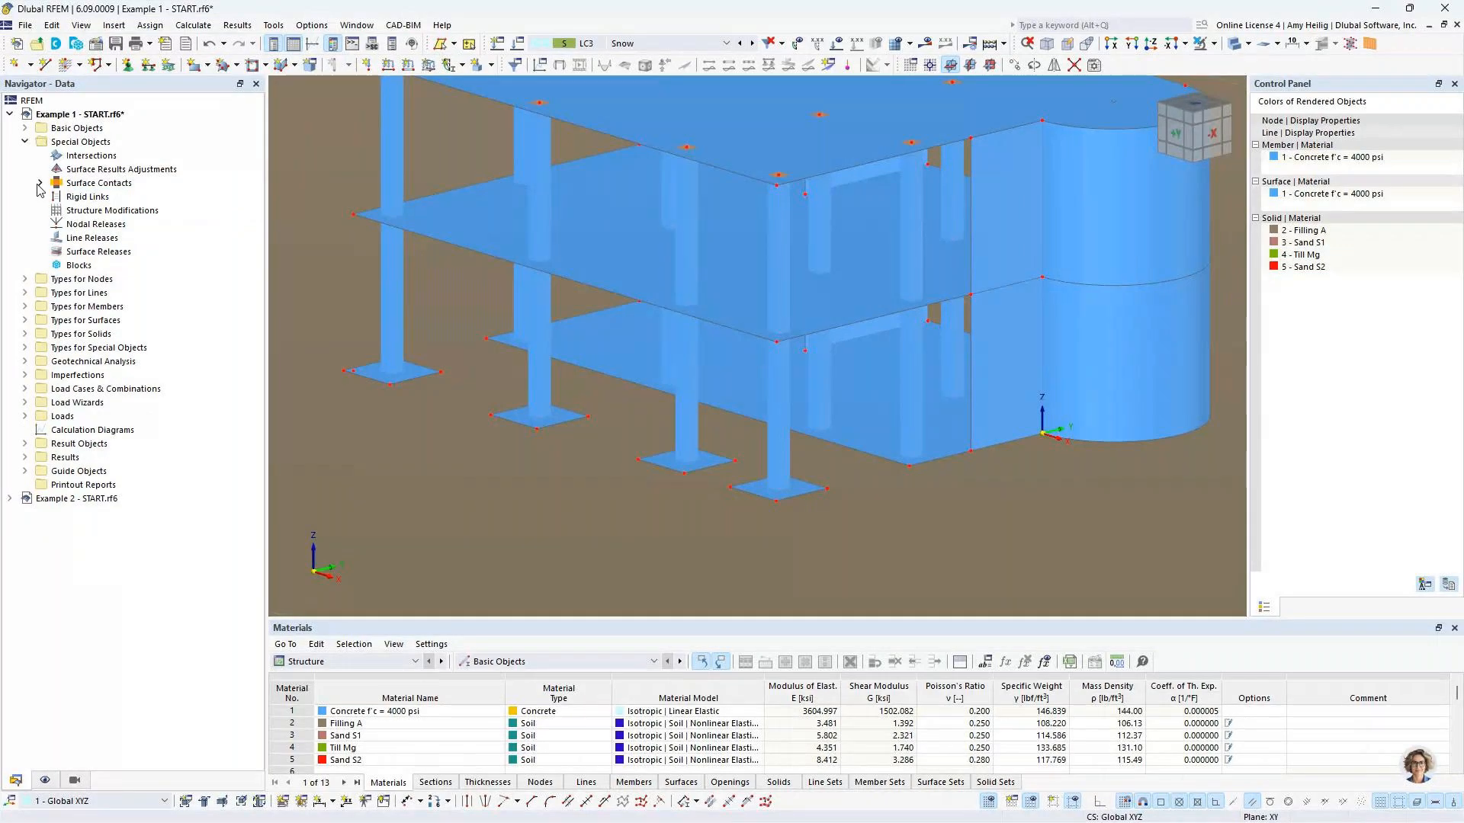
Step: Set the general target length of finite elements to 2.0 ft in the mesh settings
left_click(193, 25)
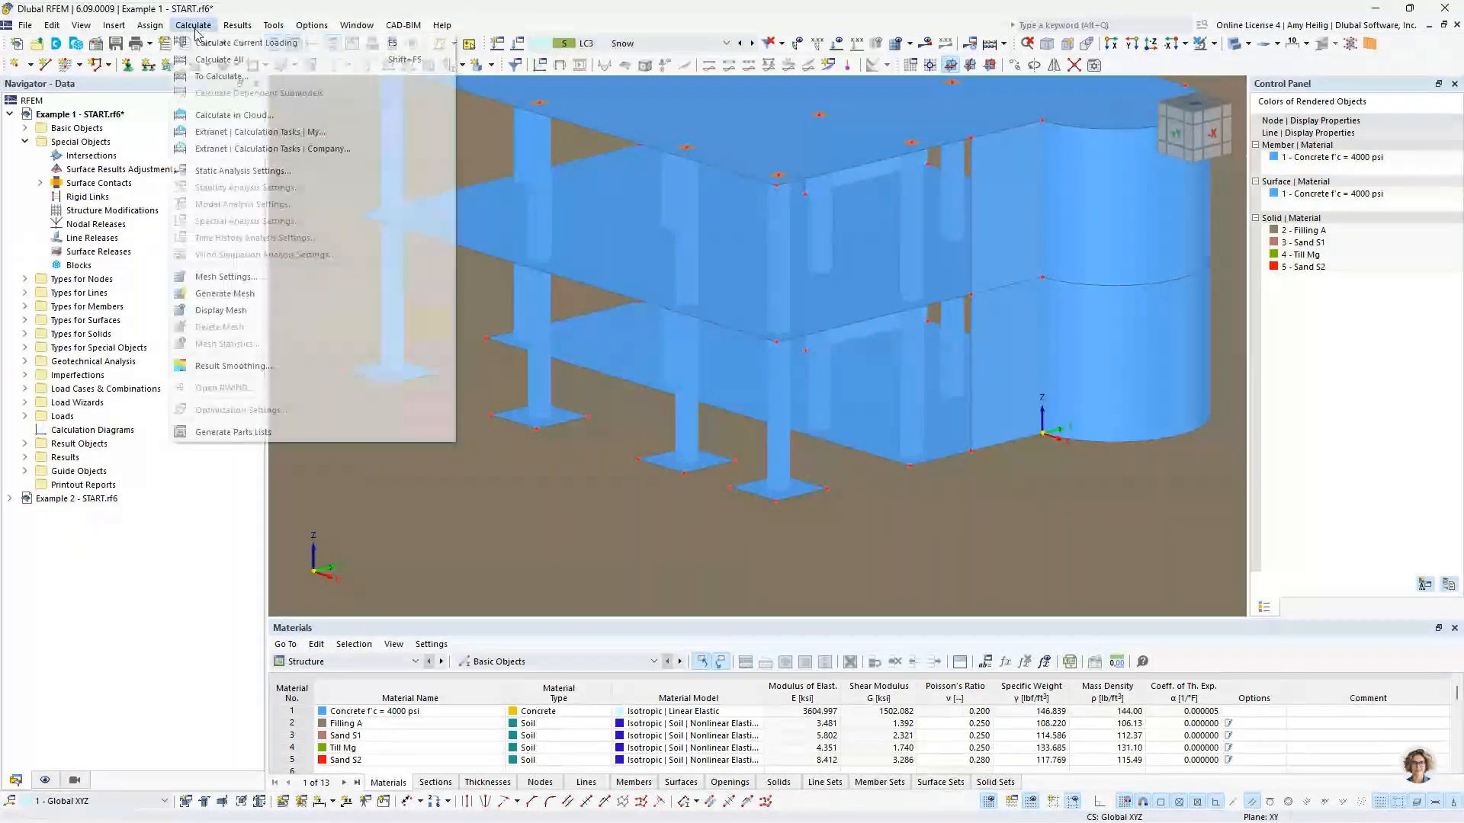
left_click(246, 283)
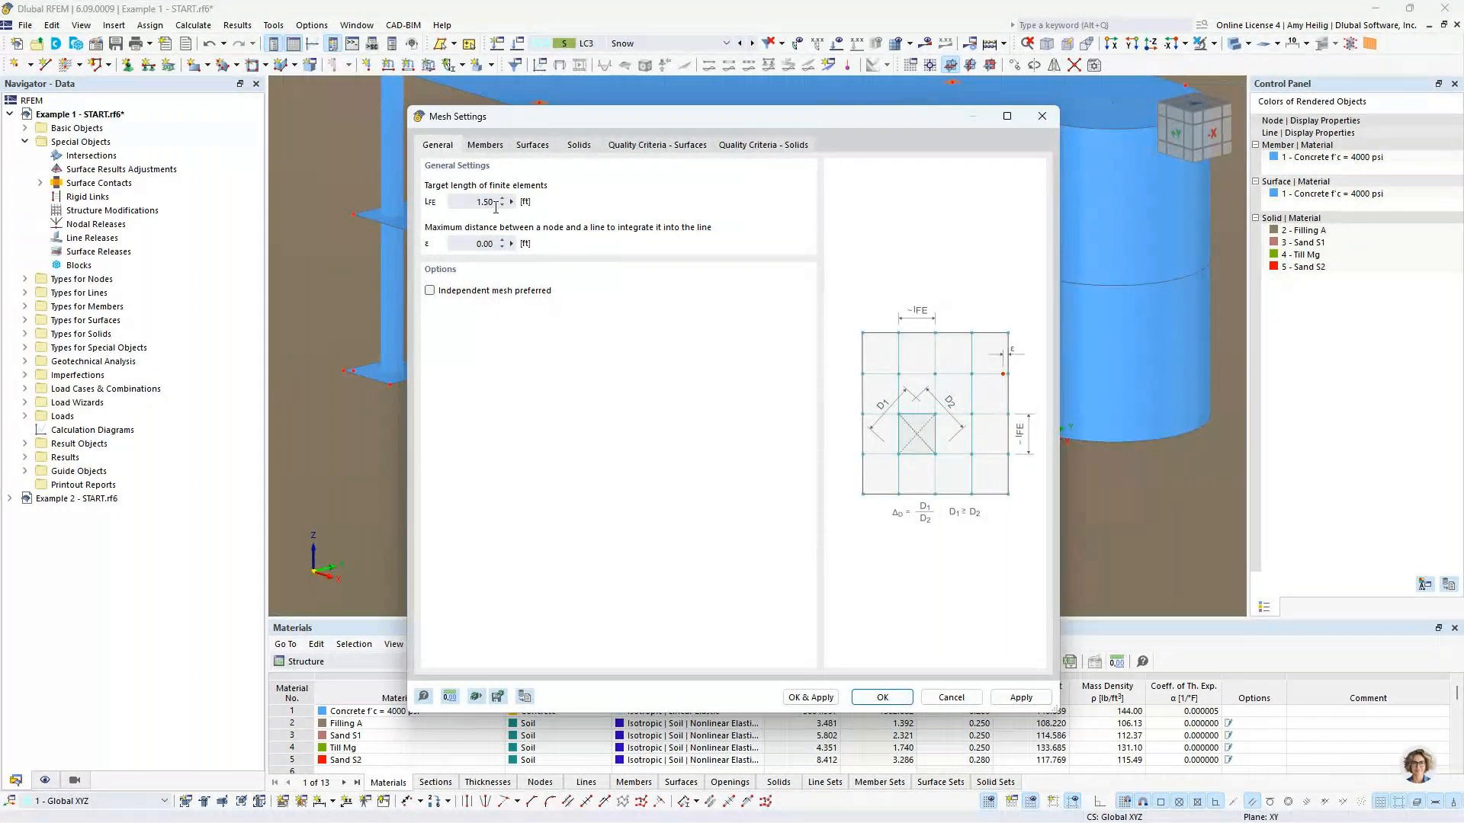
left_click_drag(587, 111, 569, 324)
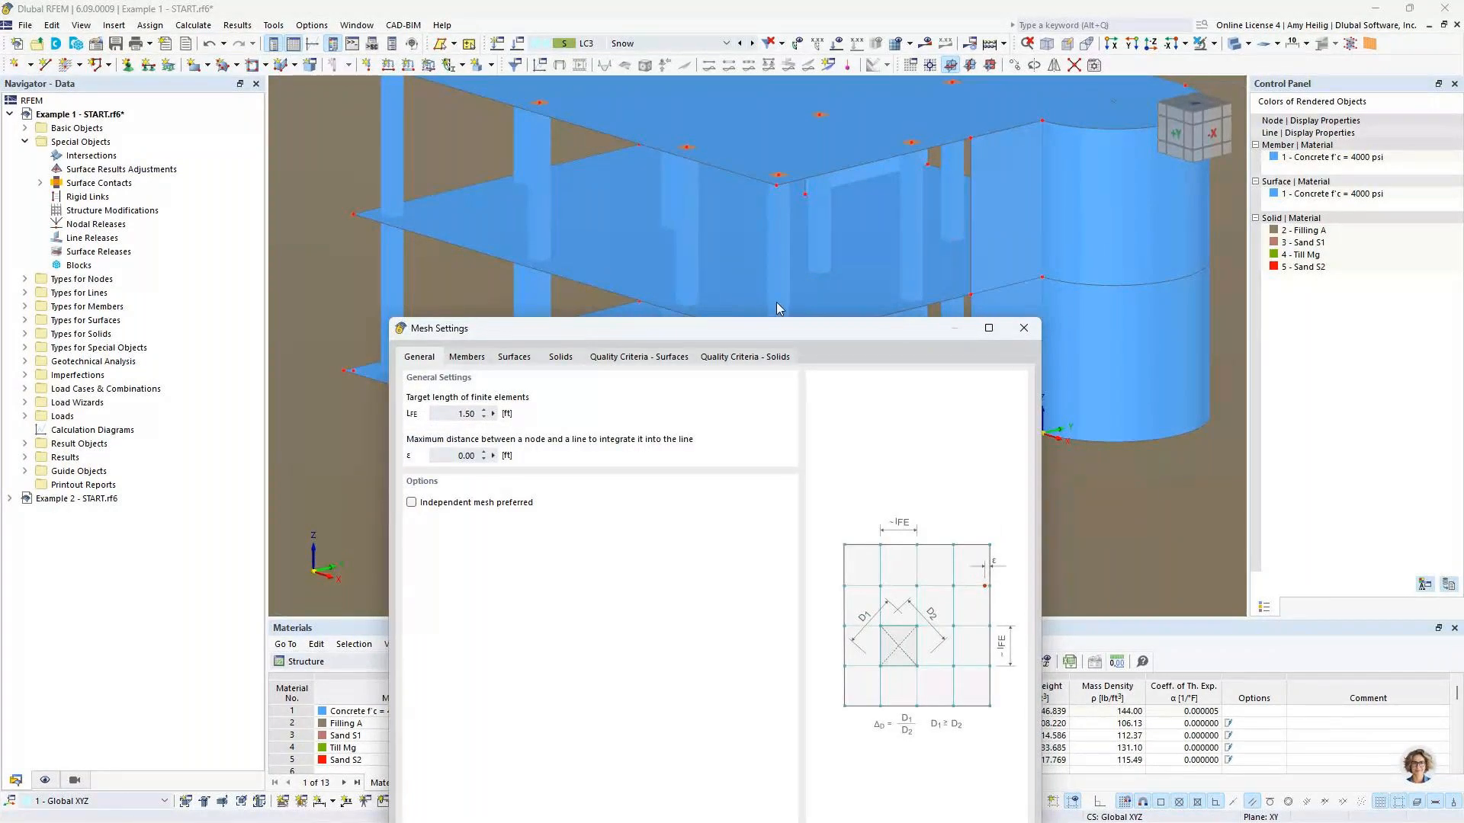
left_click_drag(634, 327, 668, 106)
left_click(479, 191)
double_click(479, 192)
type("2.0")
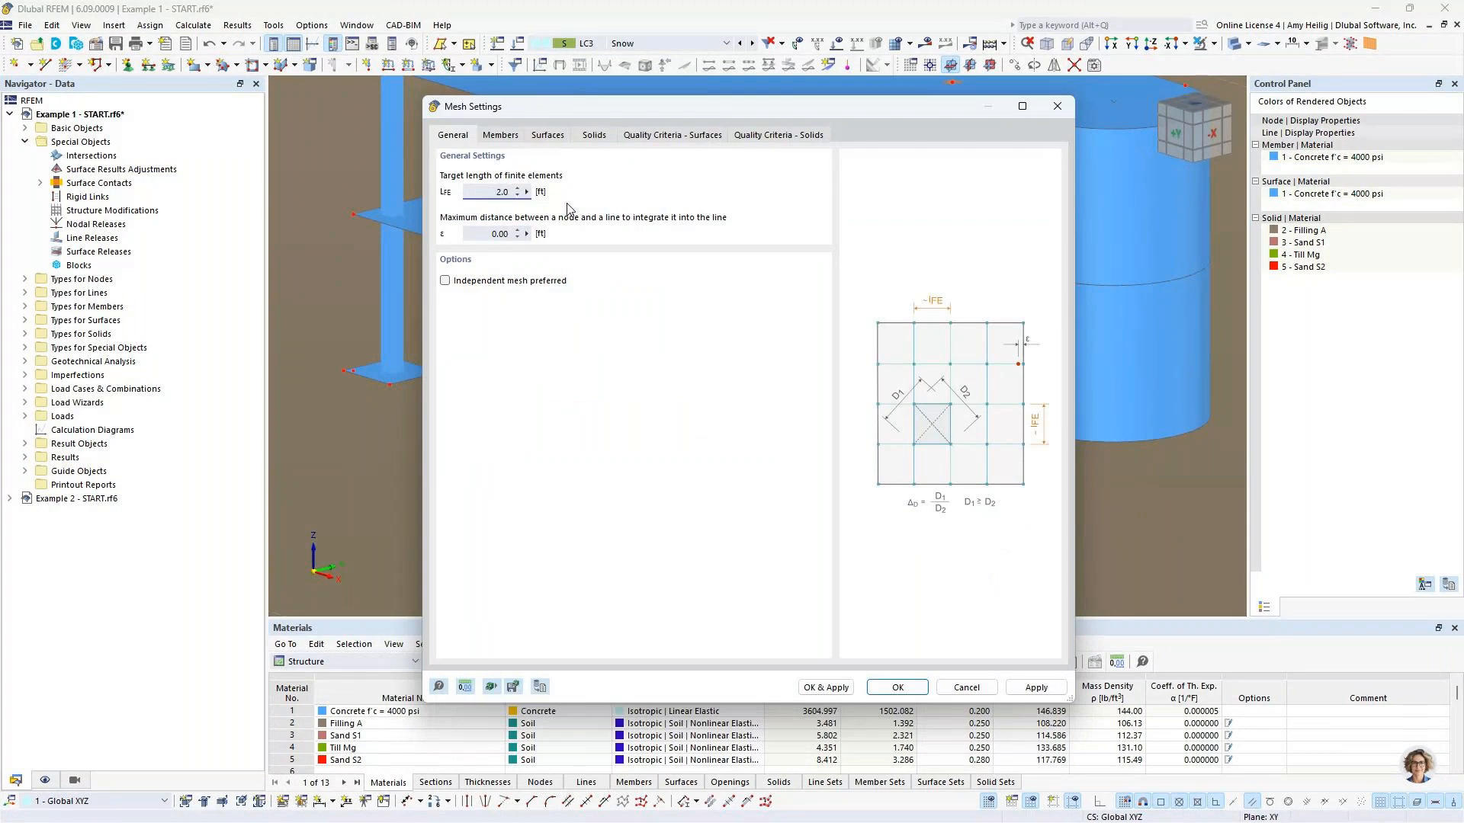
left_click_drag(556, 446, 549, 473)
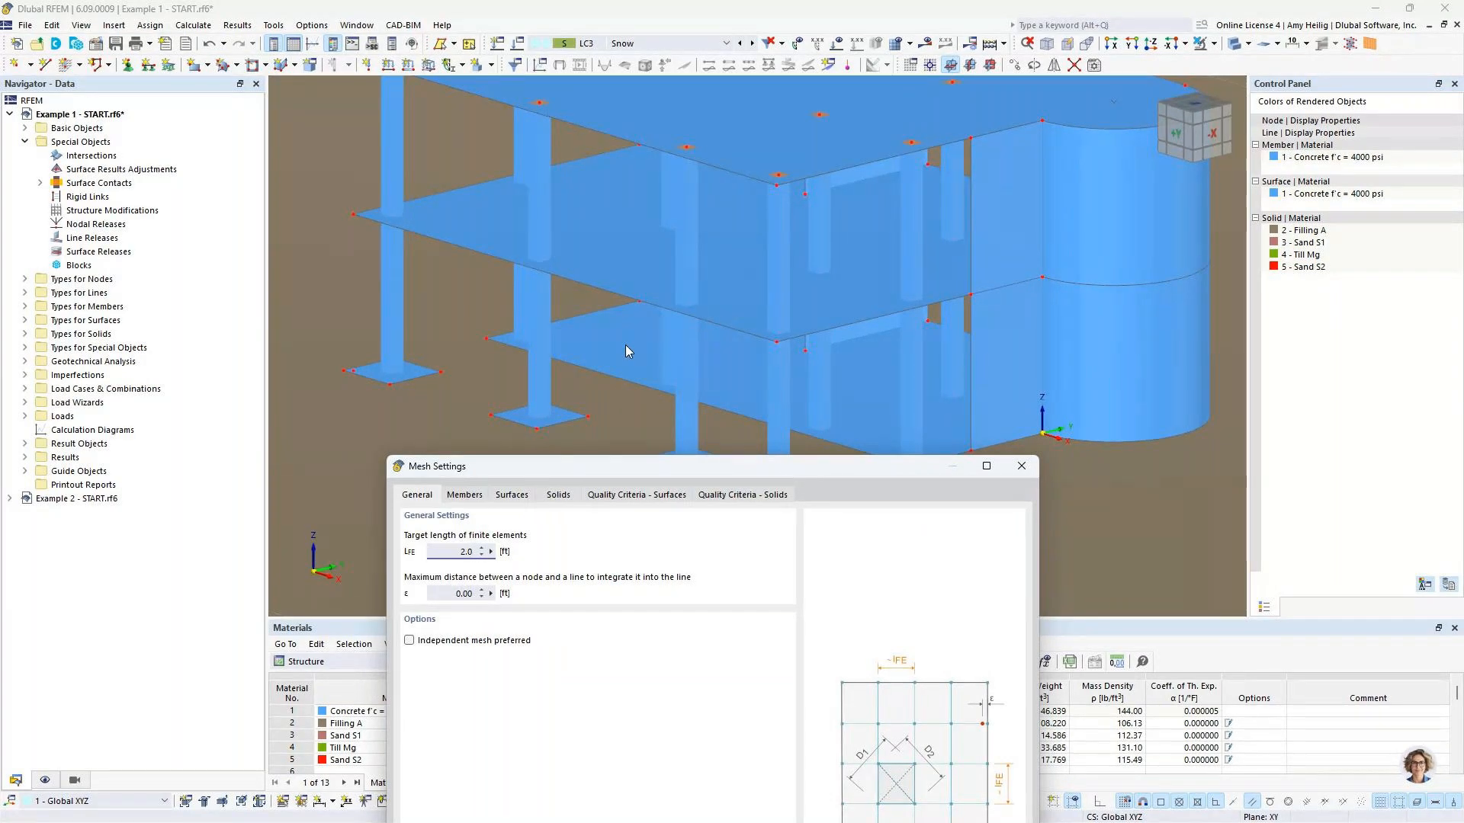
left_click_drag(765, 471, 780, 139)
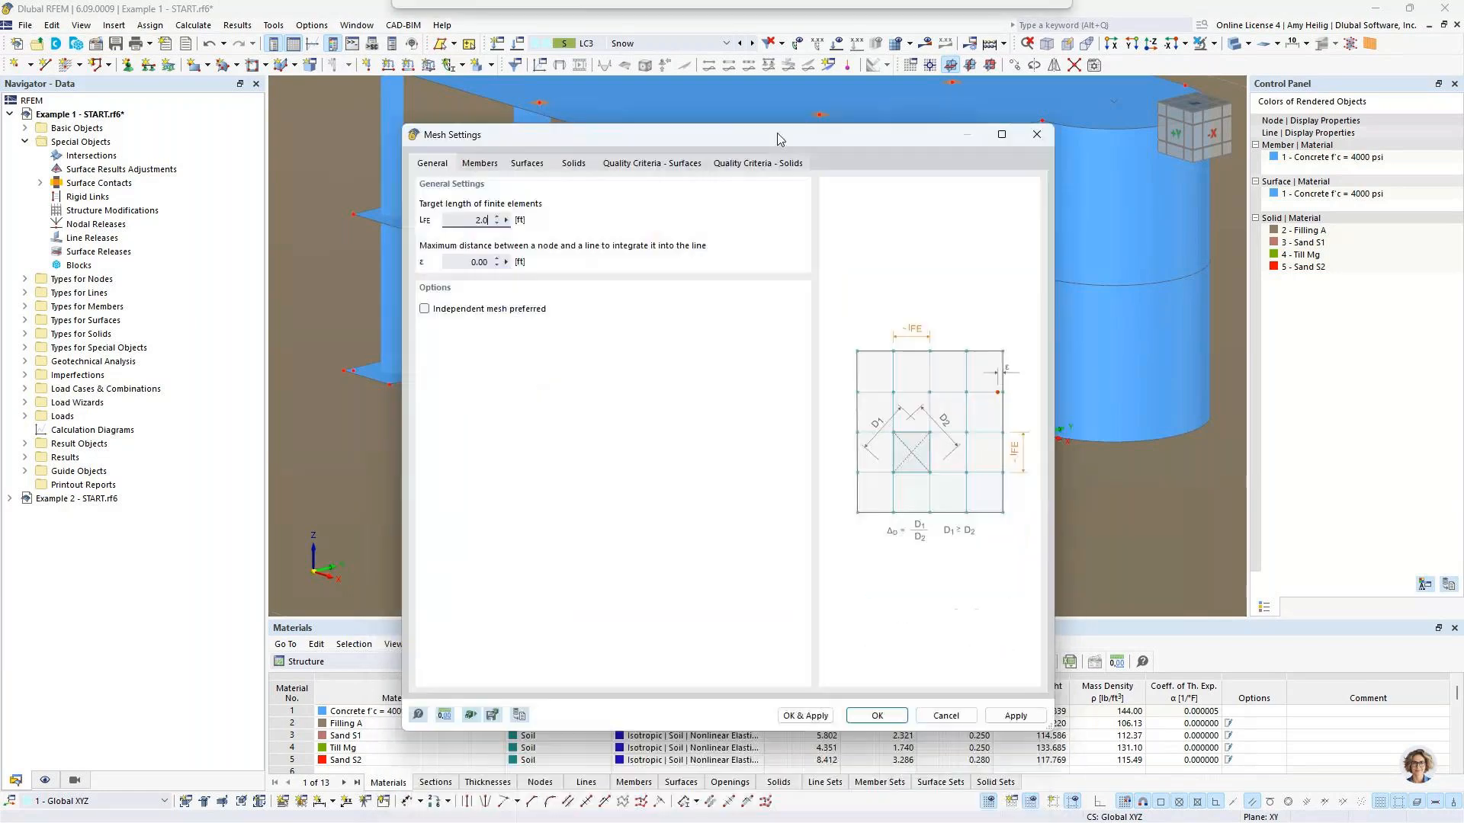
Step: Set the target length of finite elements for solids of type 'Soil' to 6.5 ft and apply the mesh settings
left_click(575, 167)
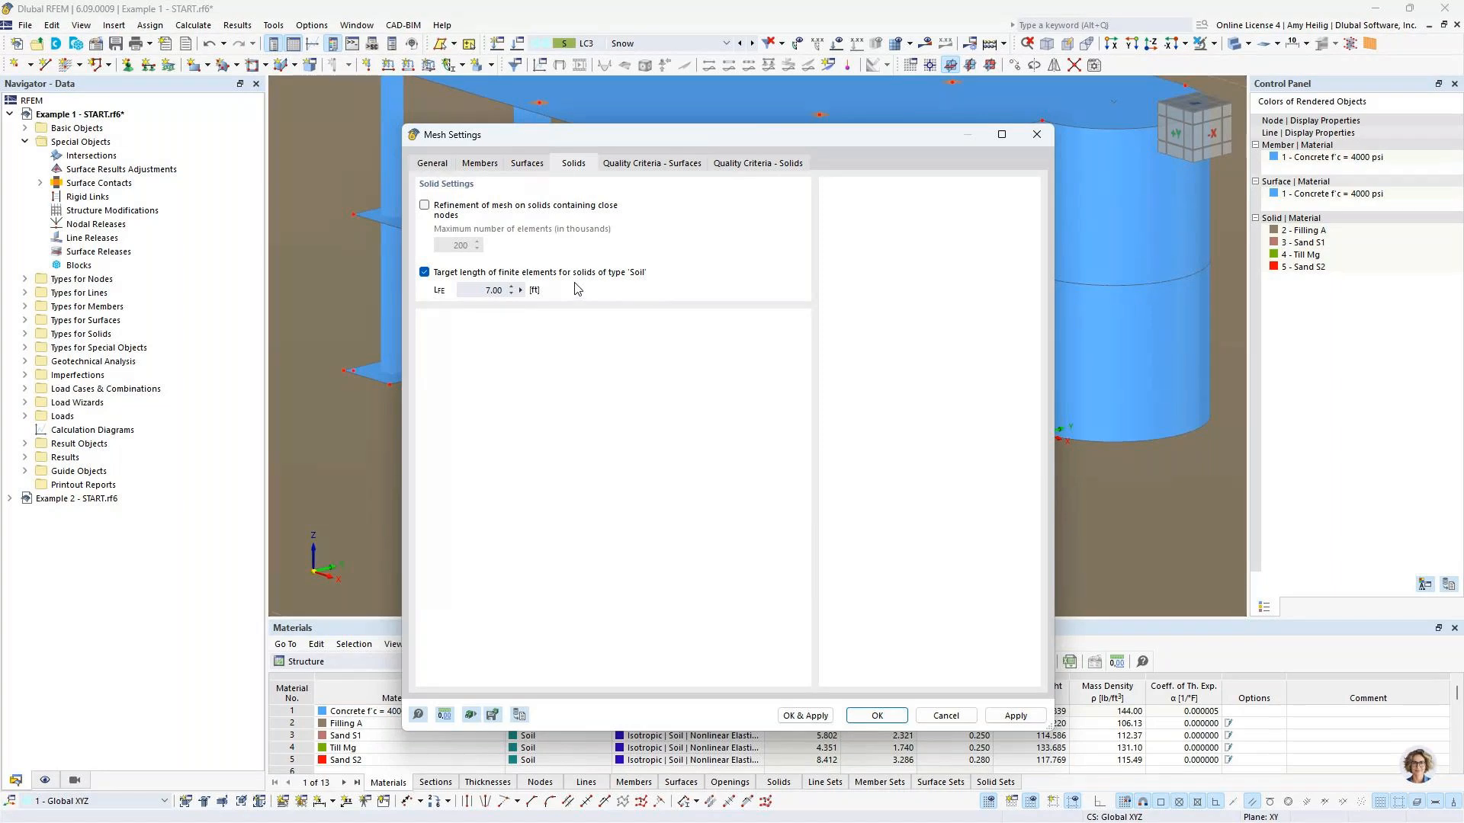
left_click(481, 289)
type("6.5")
left_click(884, 715)
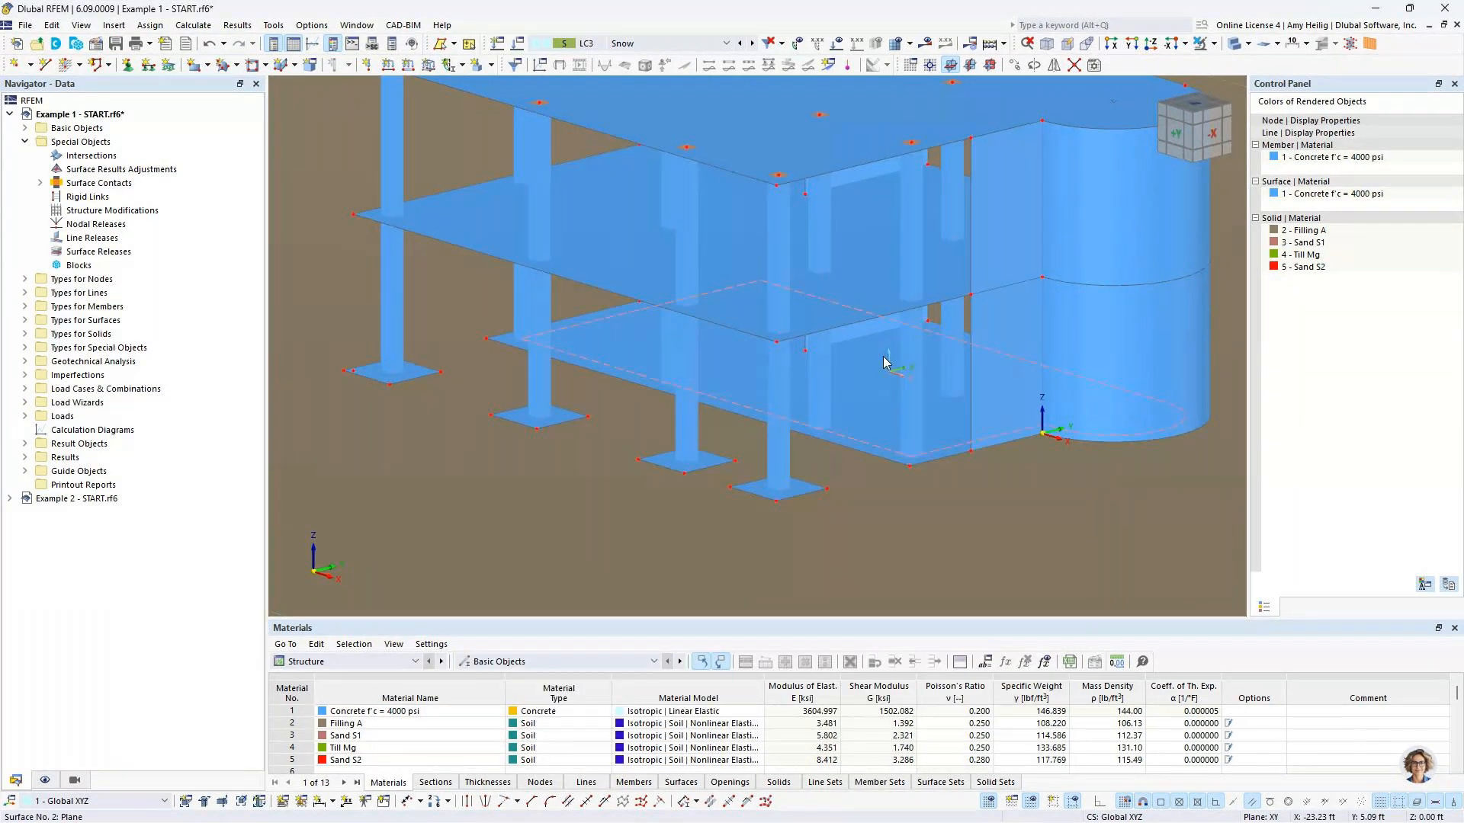
Step: Examine and compare the self-weight settings of load cases LC1 Dead and LC4 Self-weight of soil solid
scroll(884, 362, "down", 3)
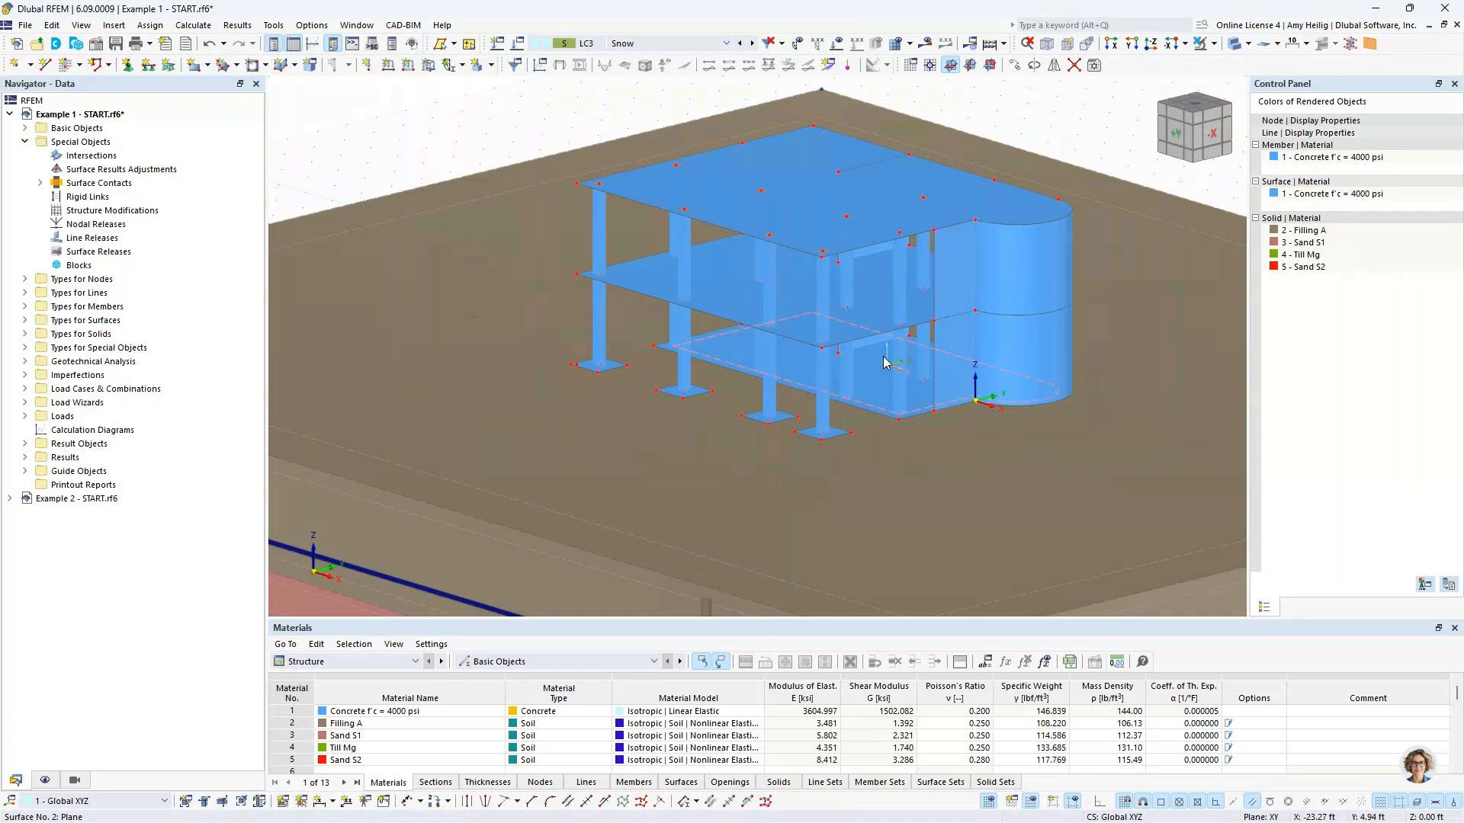
scroll(884, 362, "down", 3)
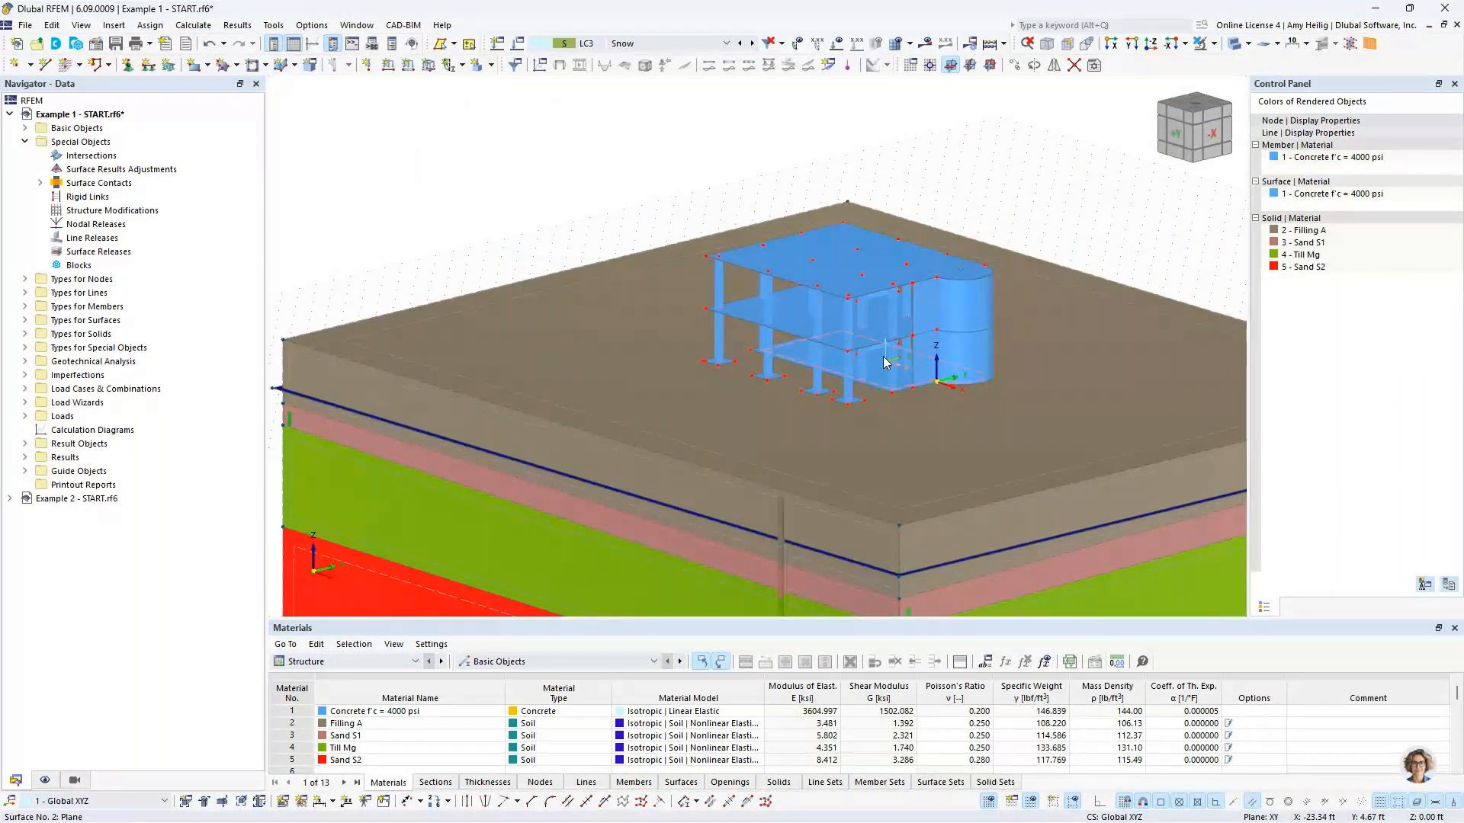
middle_click_drag(883, 357, 707, 282)
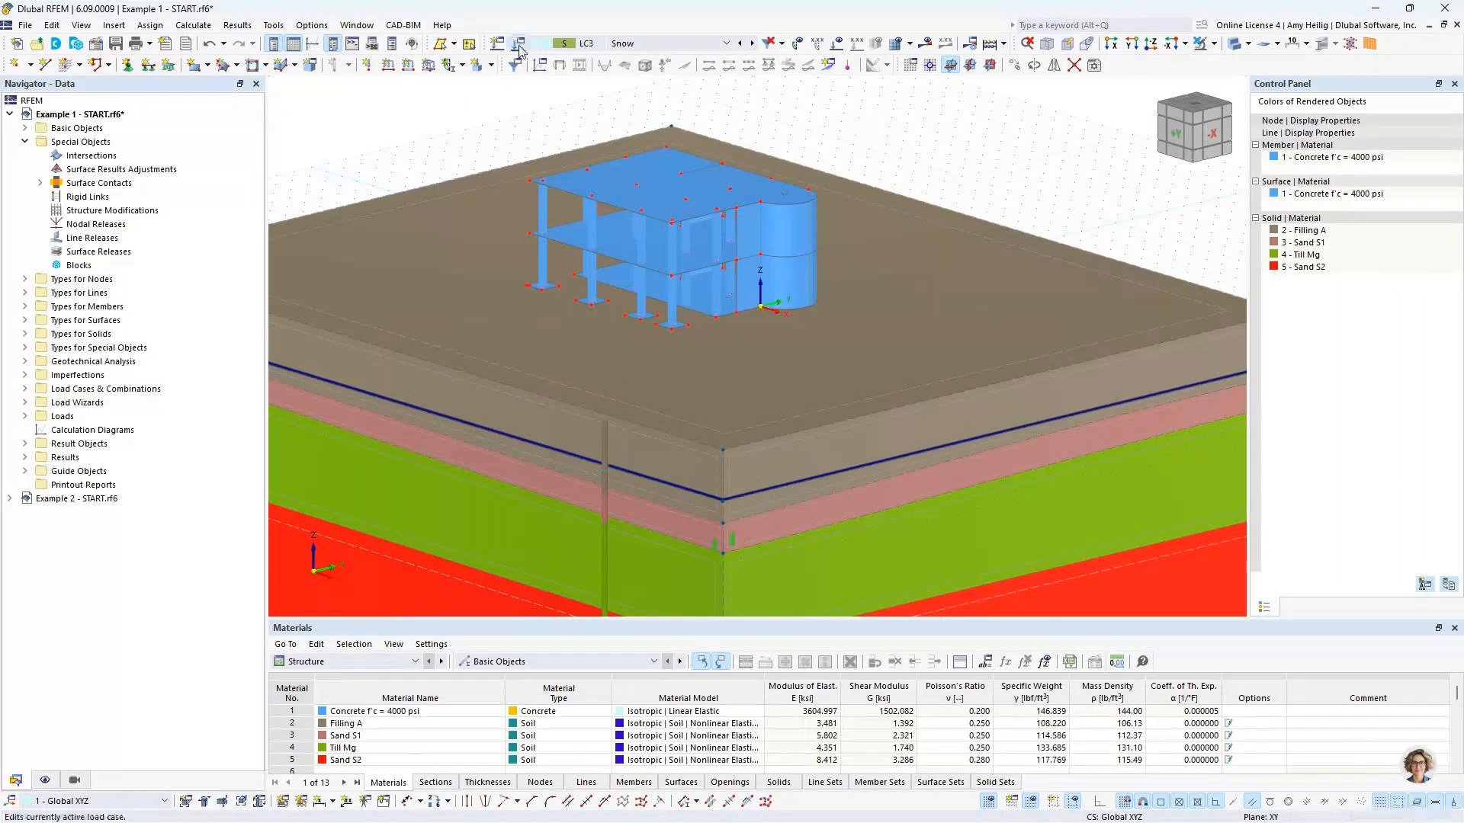
left_click(519, 44)
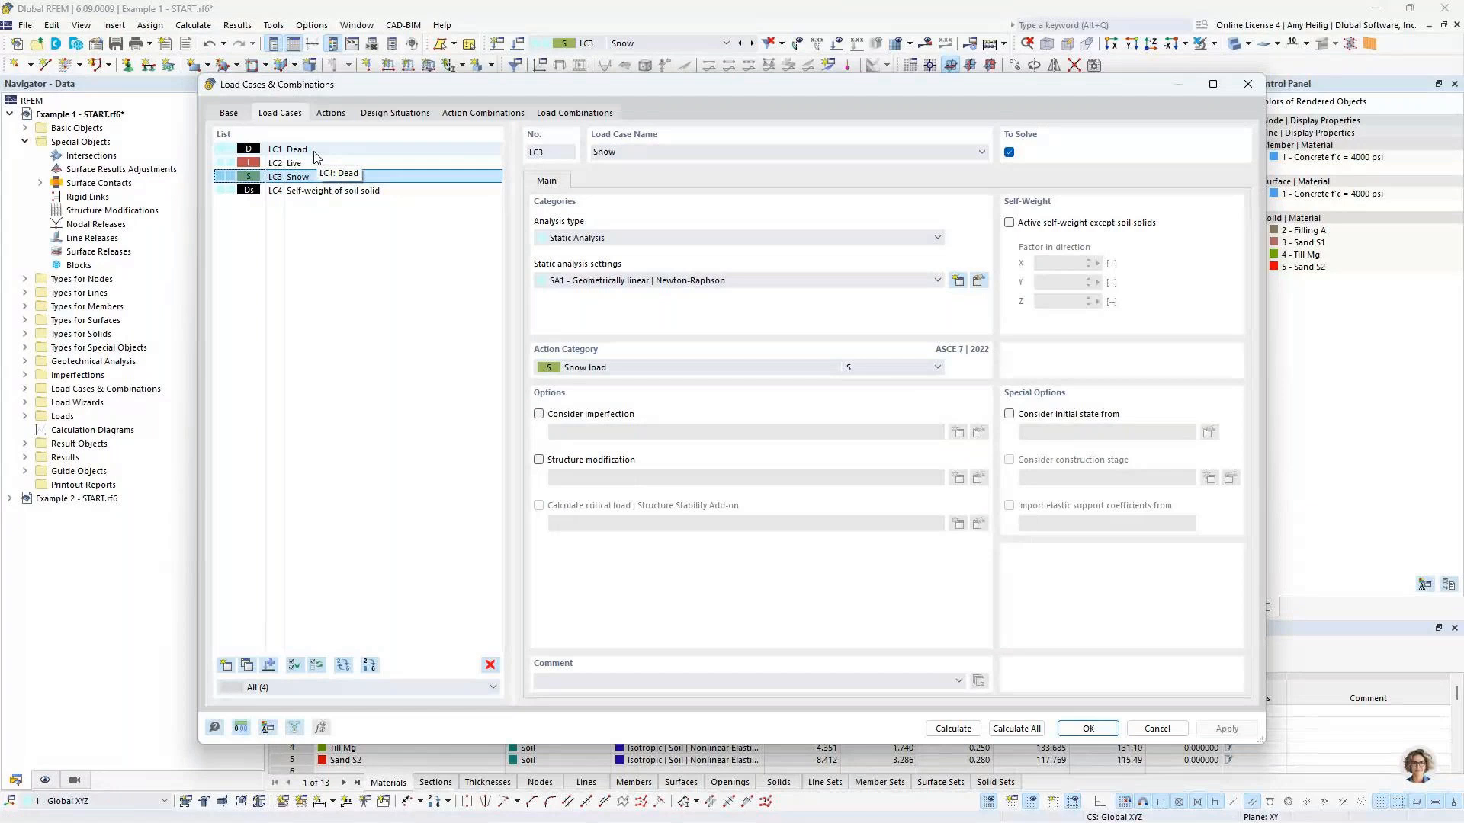
left_click(316, 156)
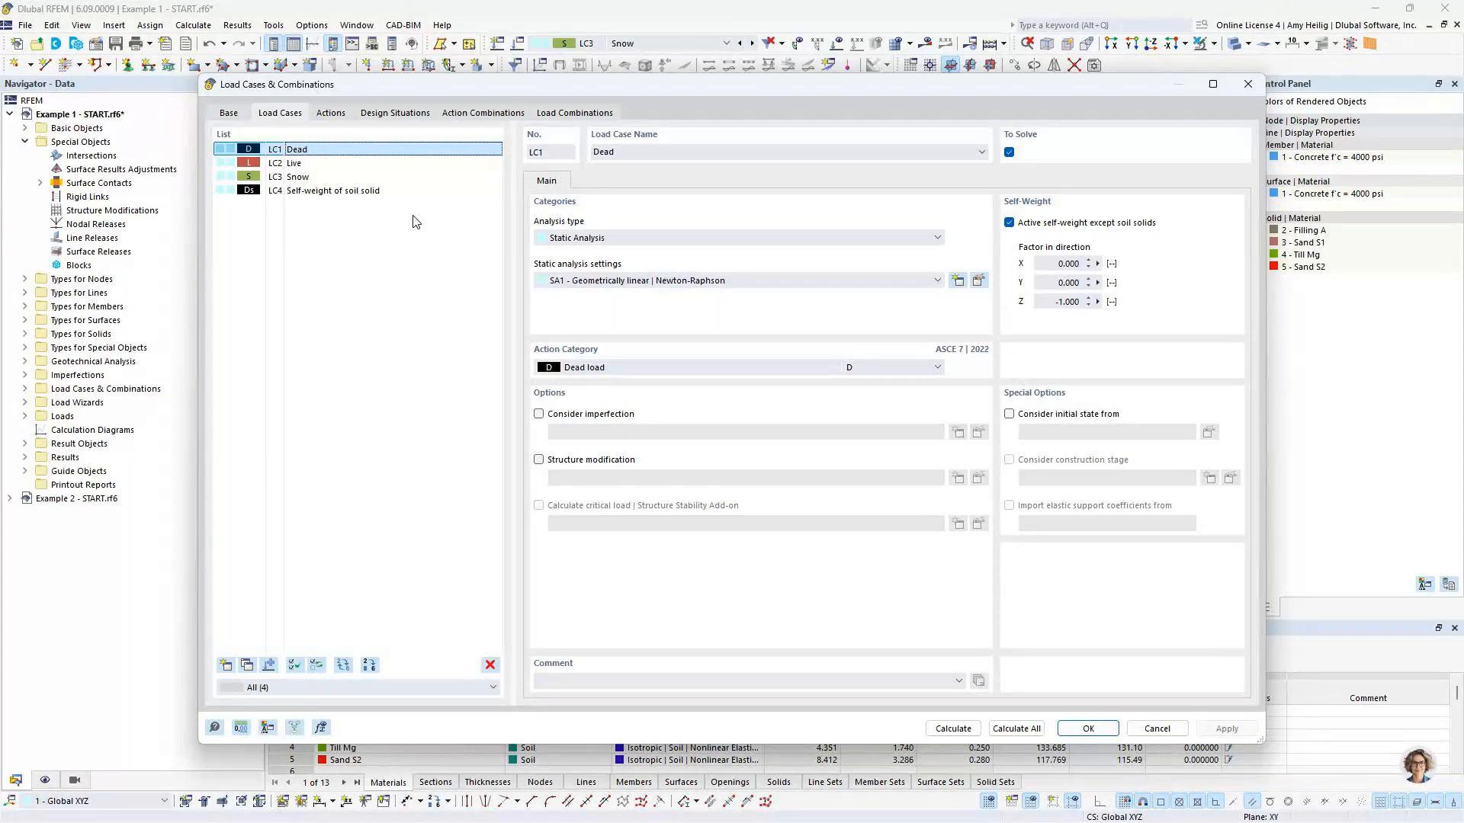
left_click(392, 190)
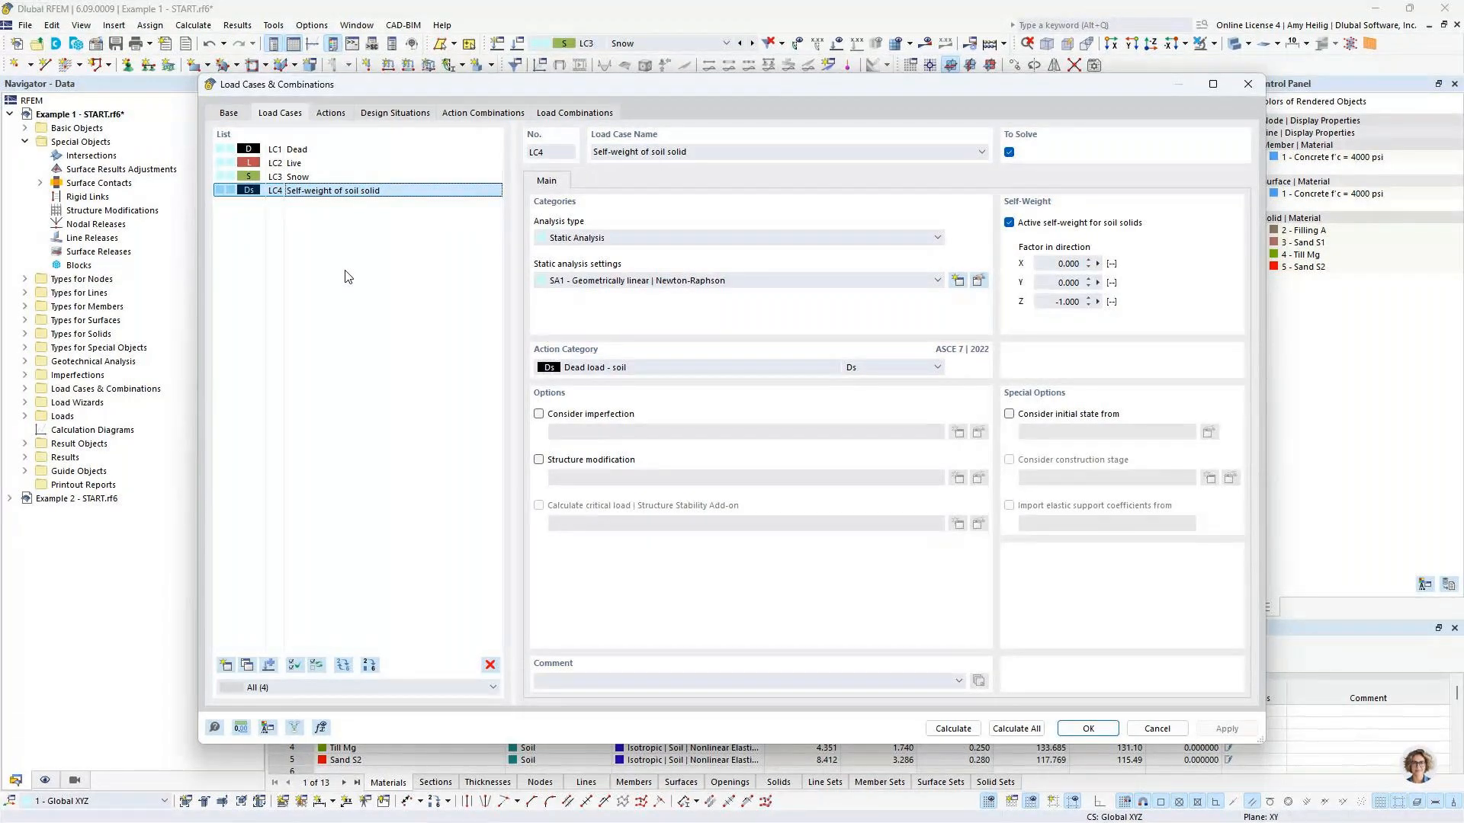
left_click(340, 151)
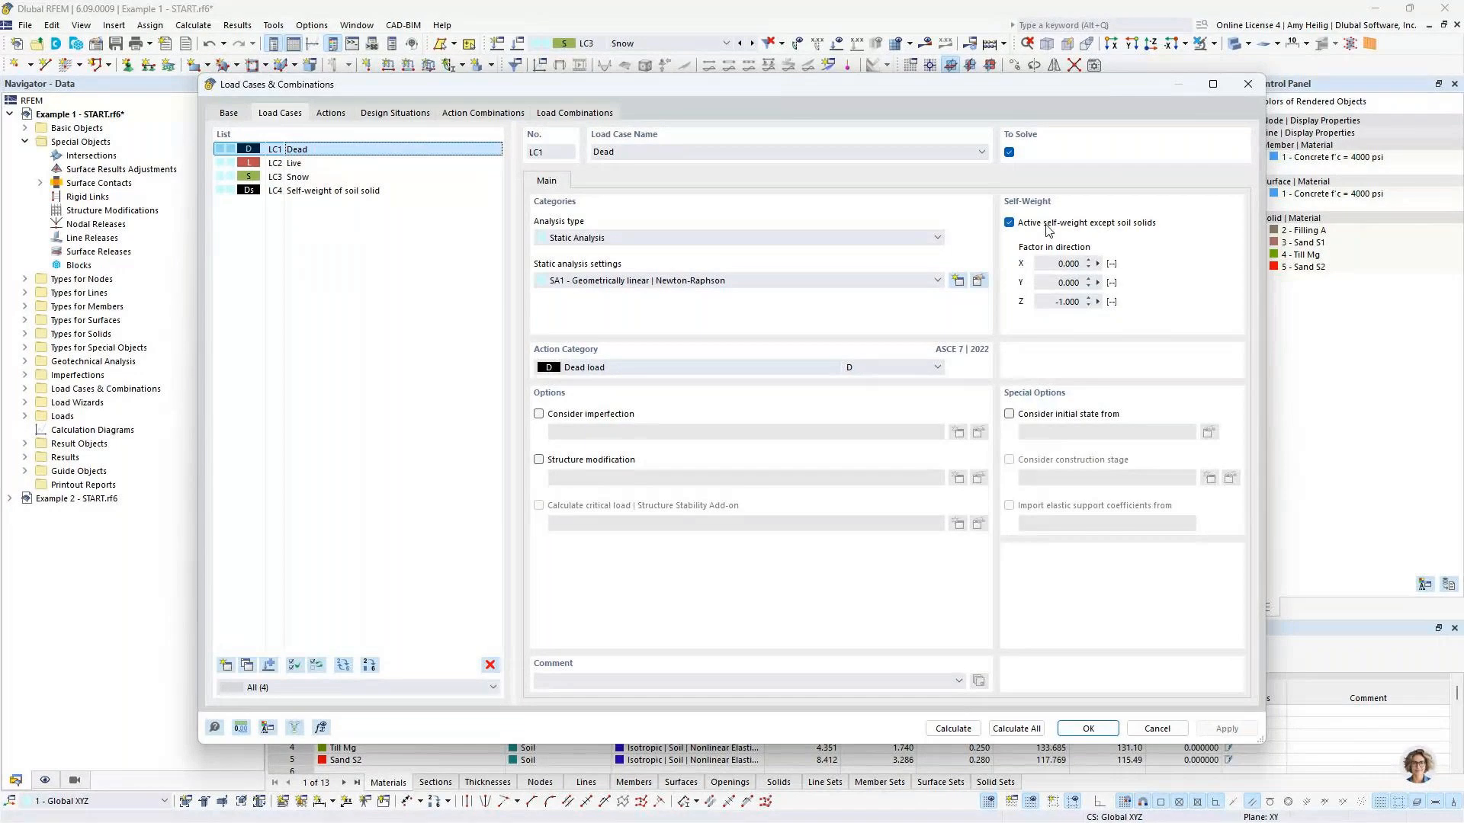
left_click(402, 192)
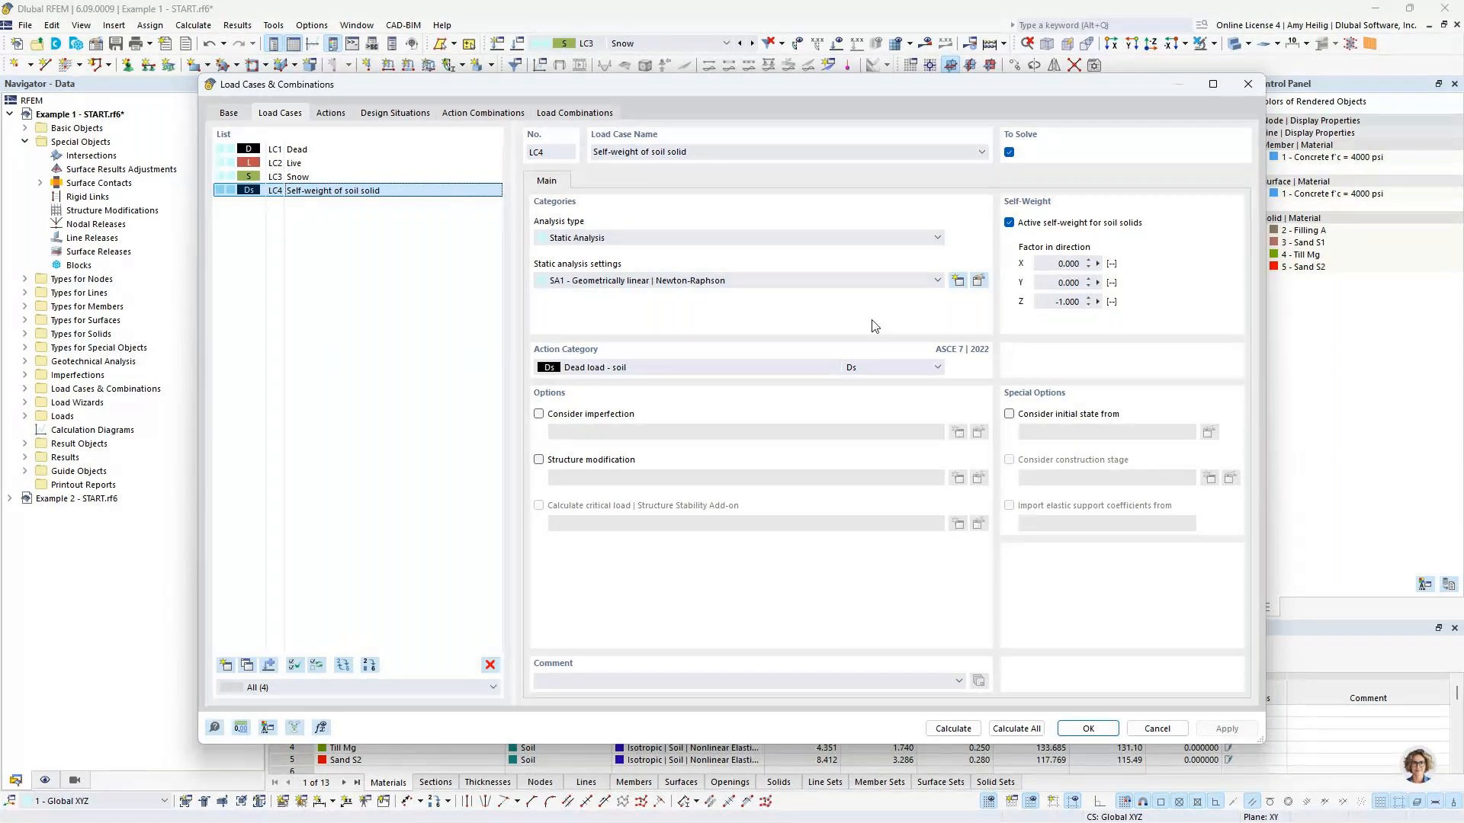
Step: Set 4 load increments in static analysis settings SA1, and duplicate them for LC4 with 'Equilibrium for undeformed structure' enabled
left_click(978, 282)
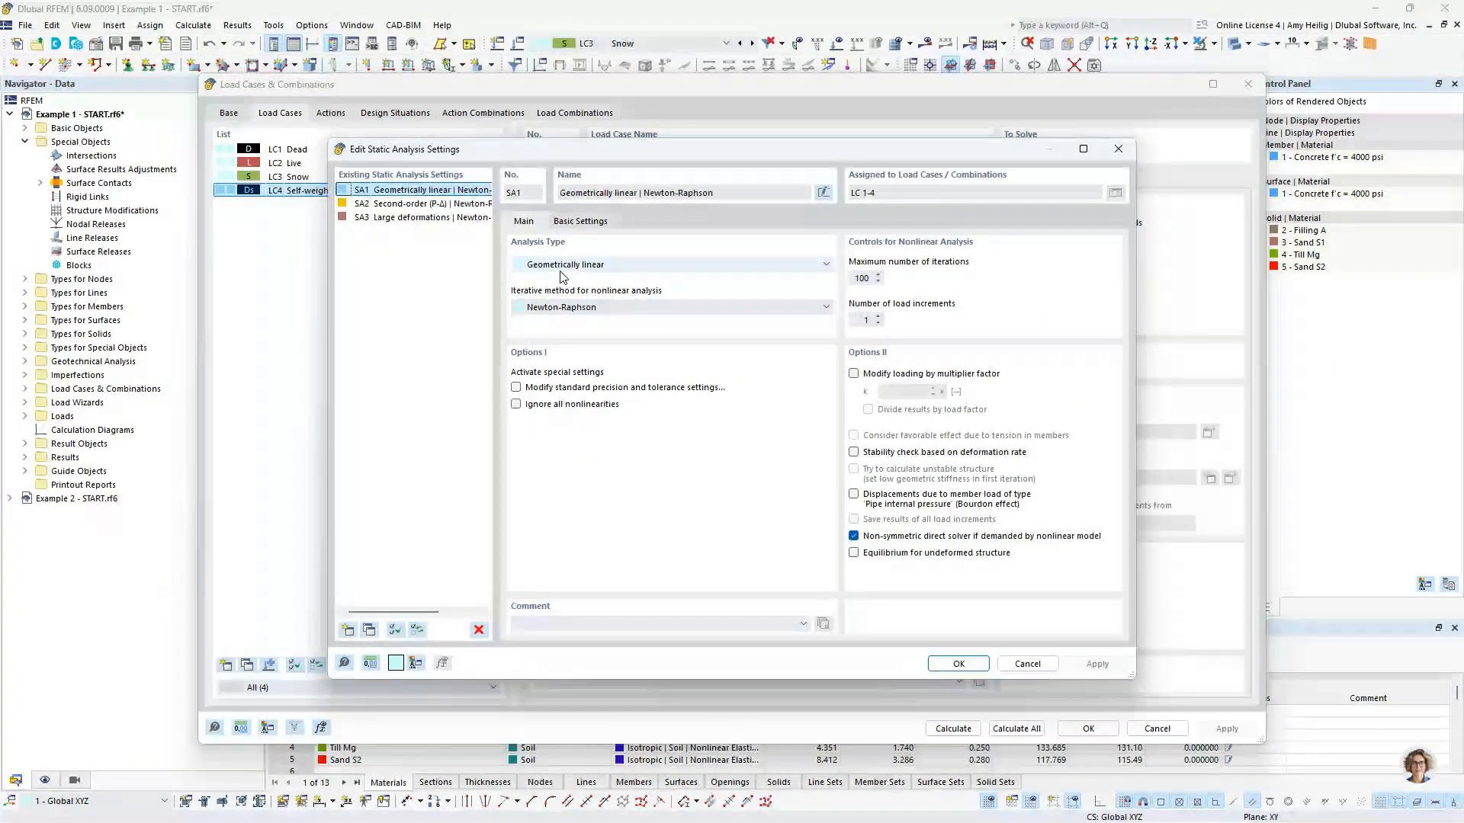
left_click(869, 321)
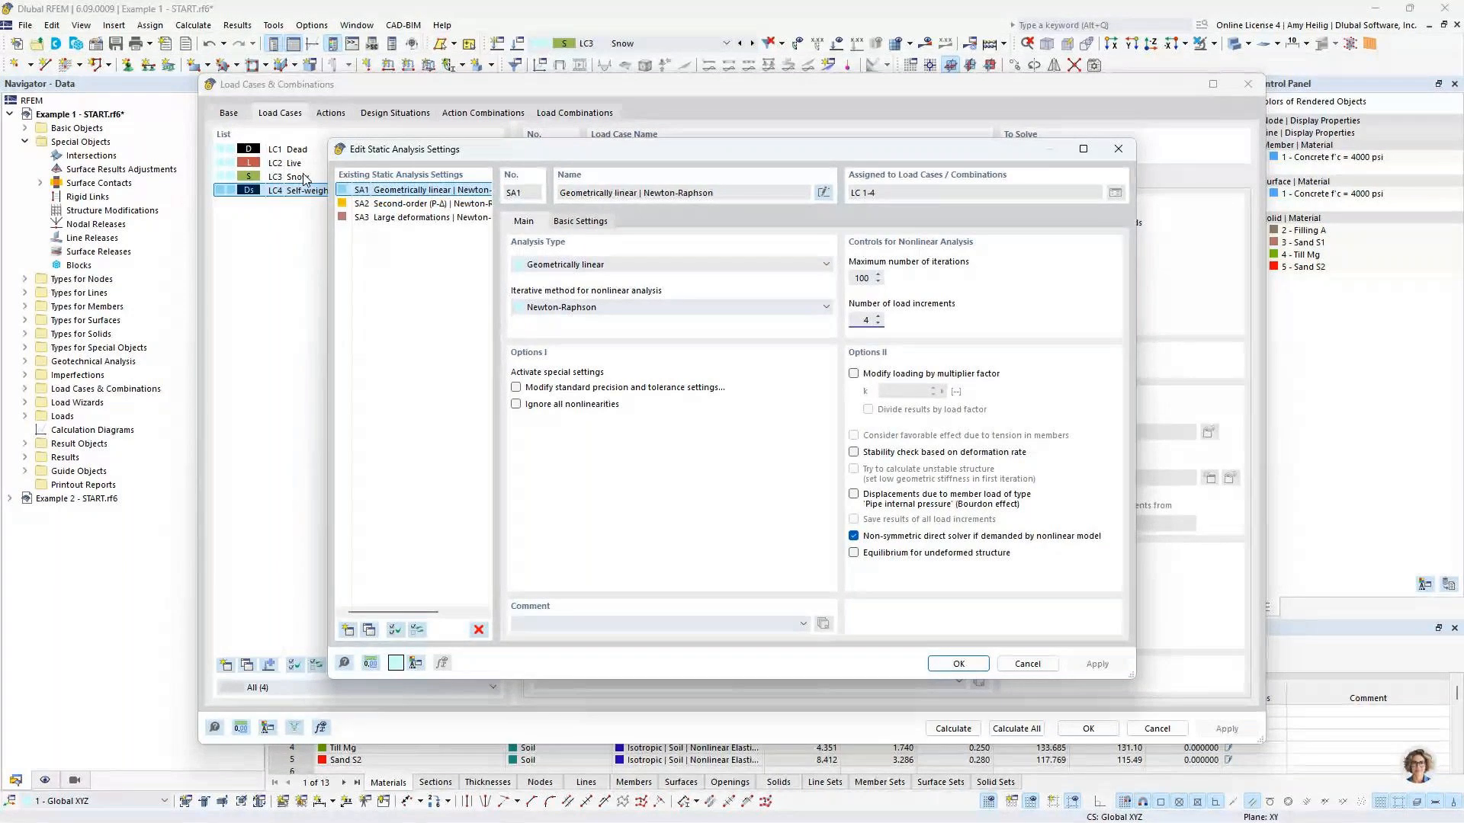
left_click(369, 631)
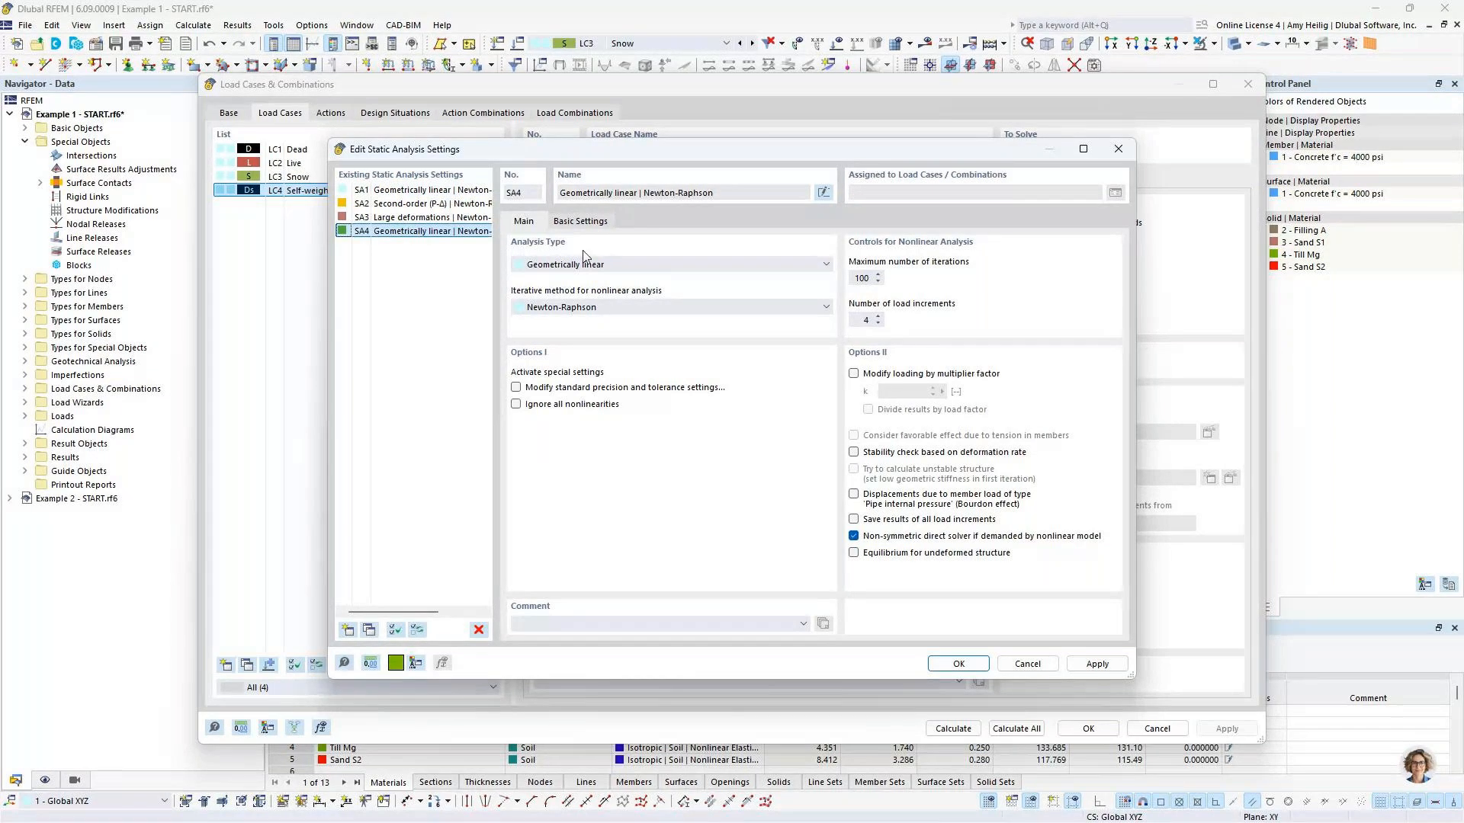
left_click(854, 554)
Step: Switch to the PowerPoint slide show and review the Initial State Considerations slide
key("super+Tab")
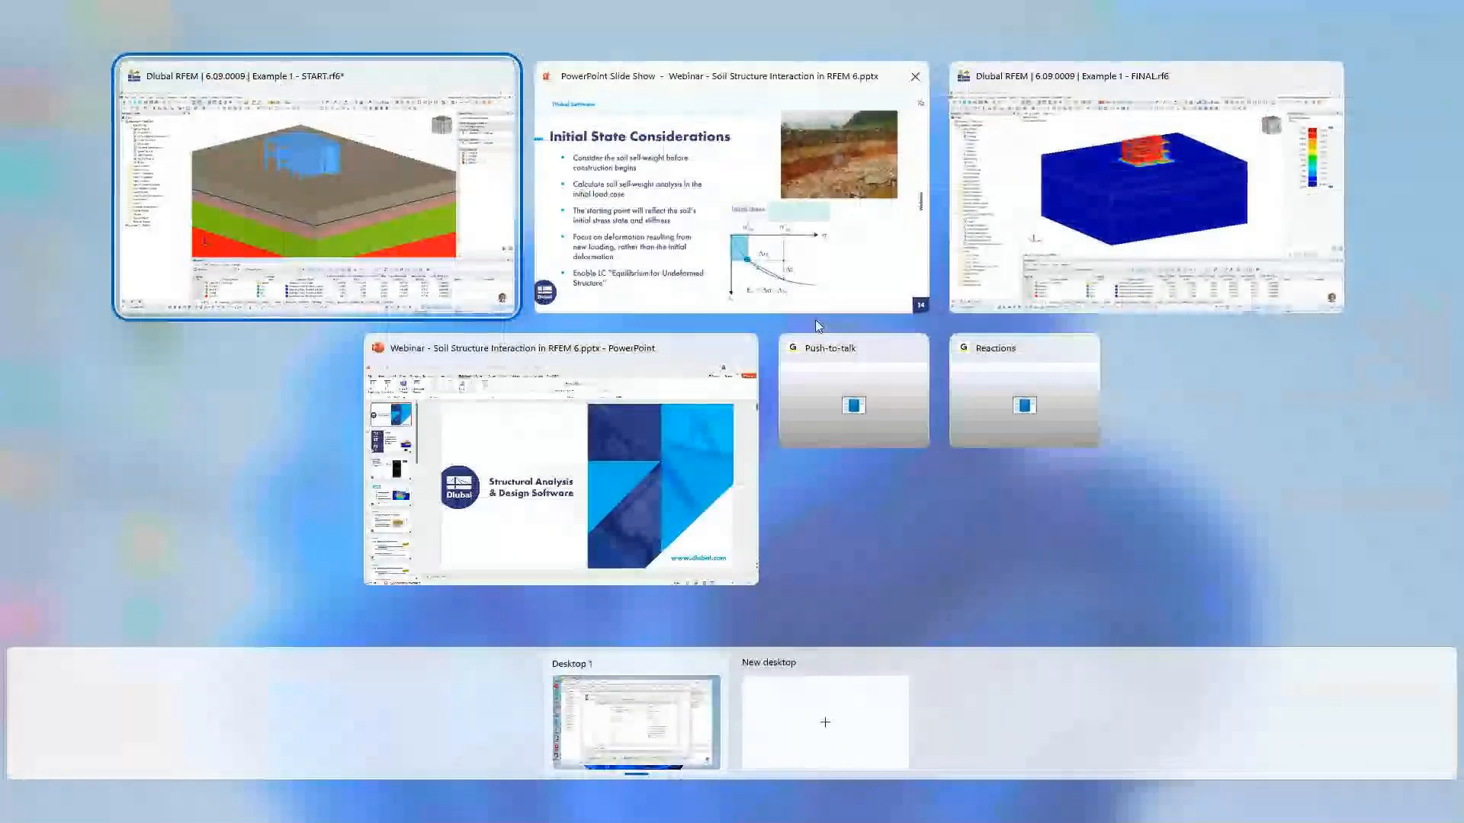
left_click(738, 245)
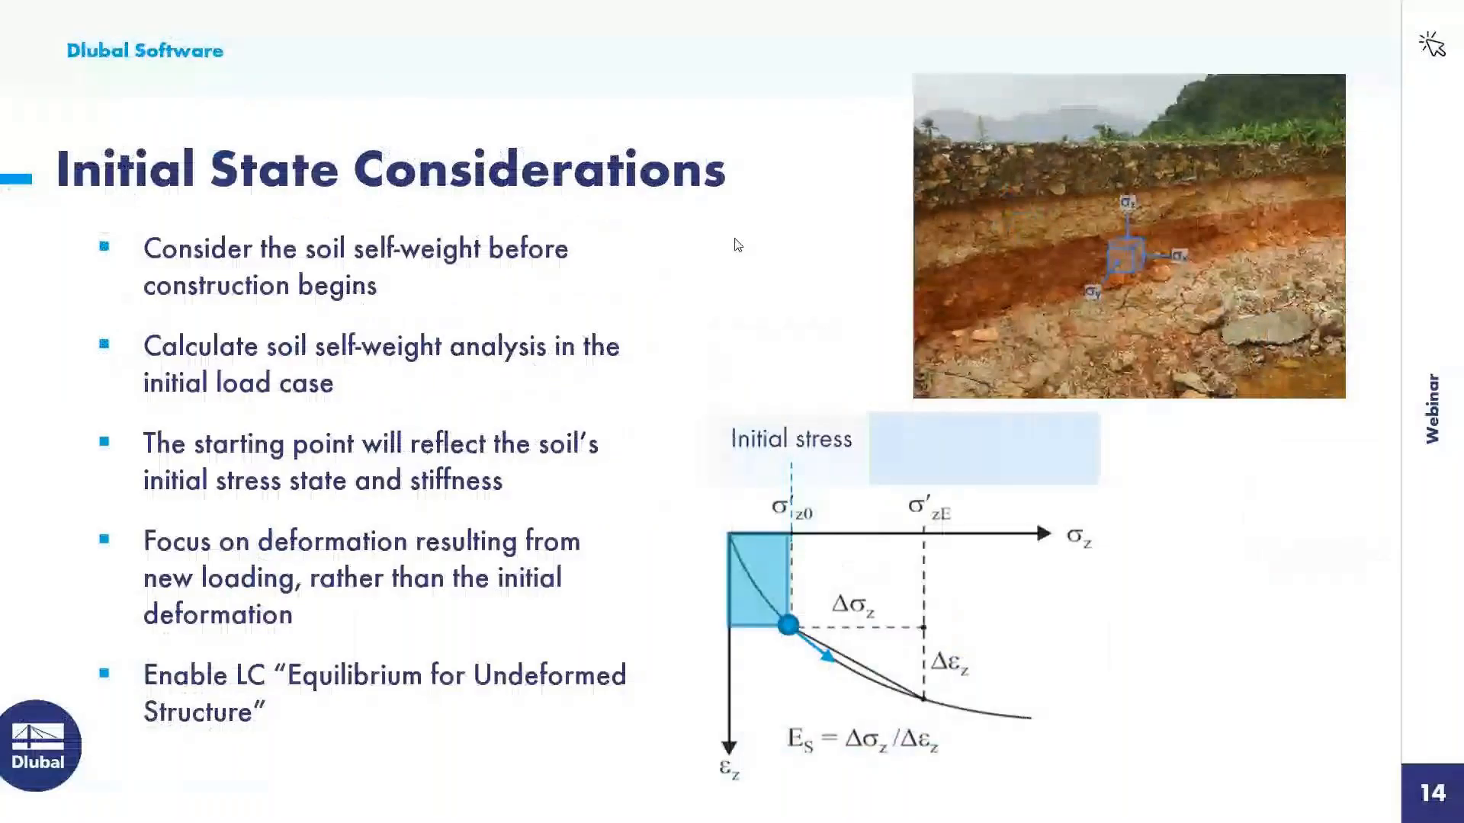
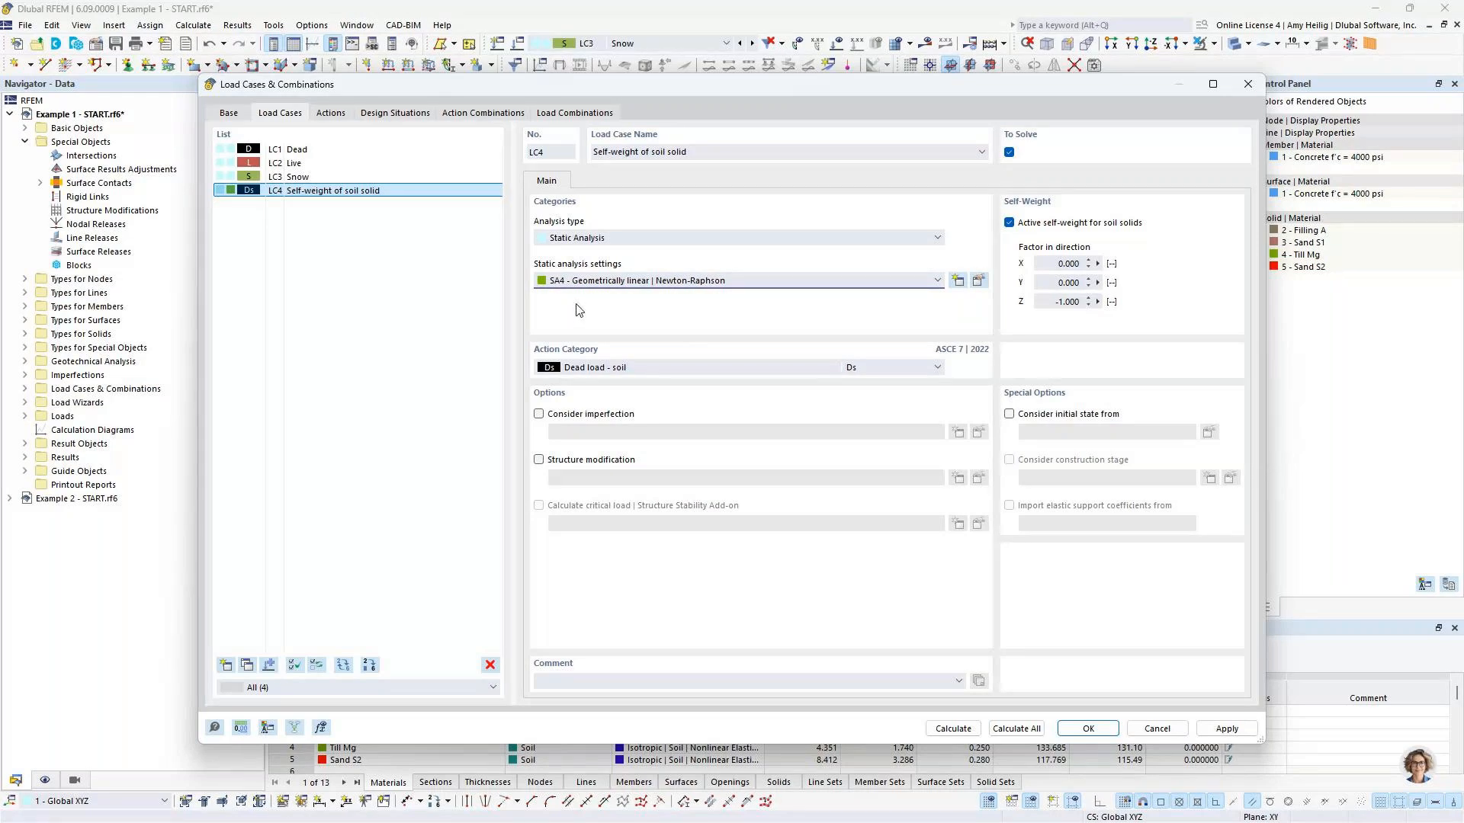
Step: Exclude the Dead, Live and Snow load cases, LC1-3, from being solved individually
left_click(296, 149)
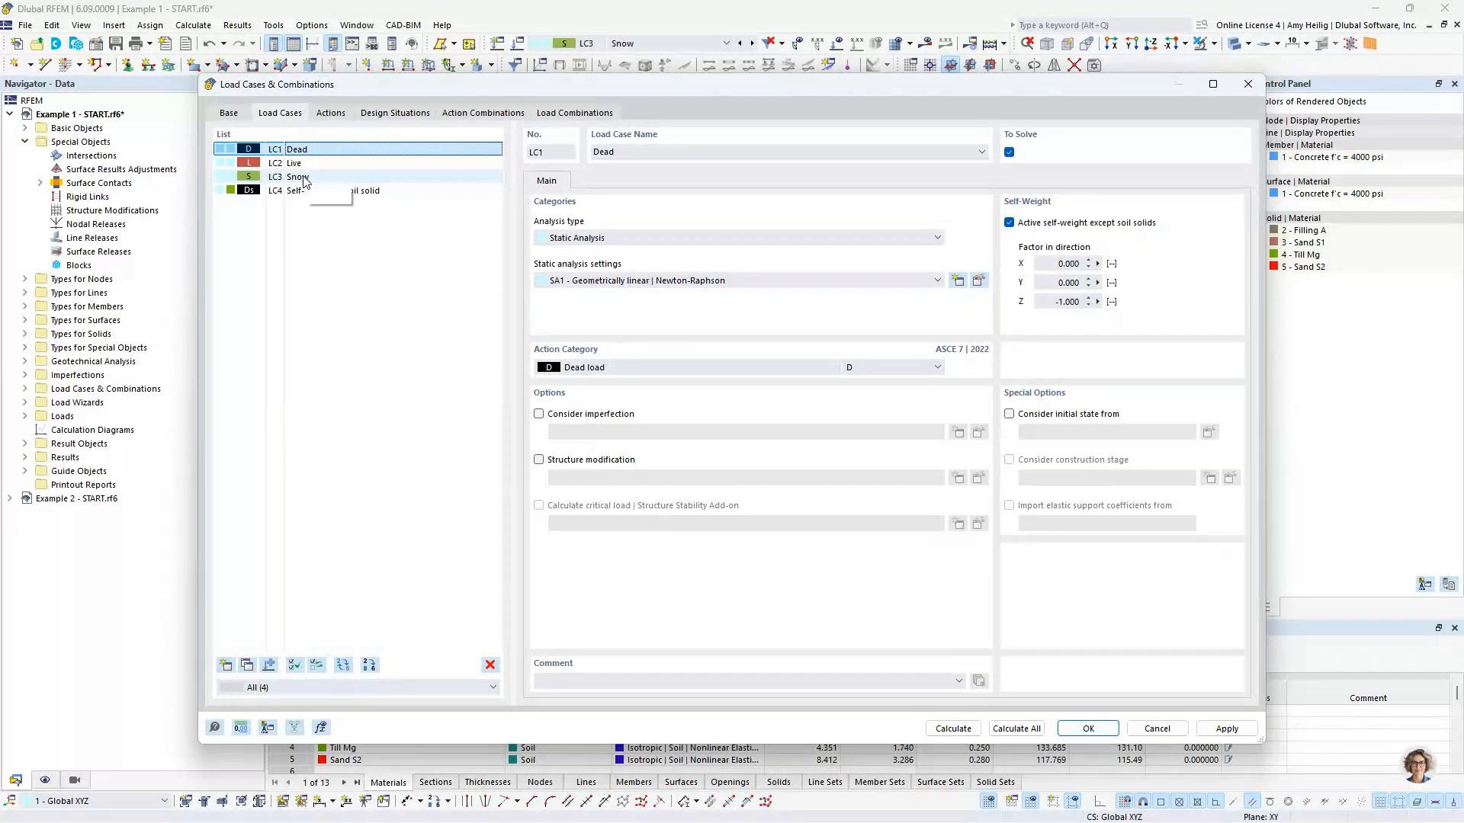
left_click(302, 177, "shift")
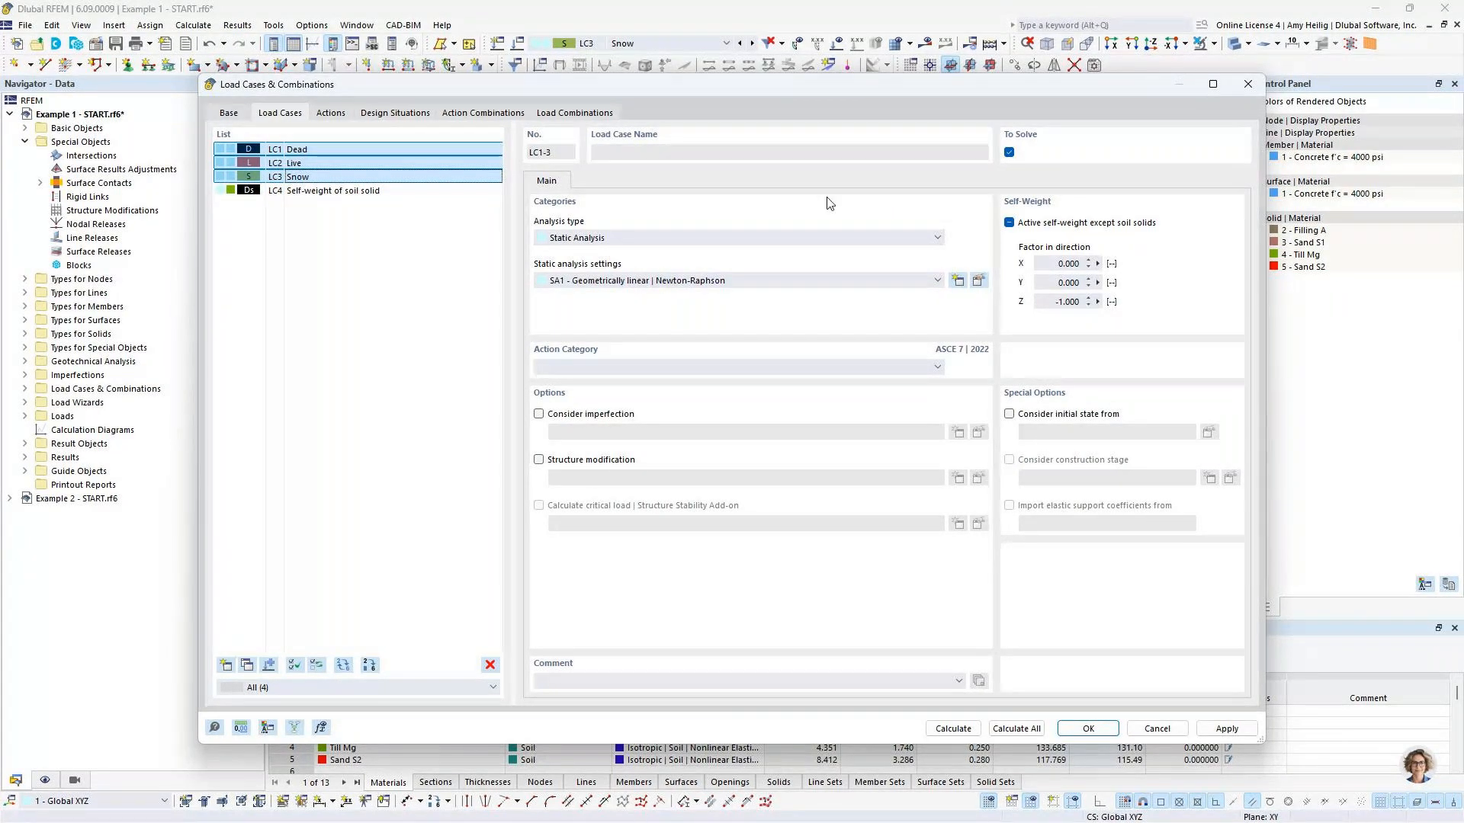
left_click(1009, 152)
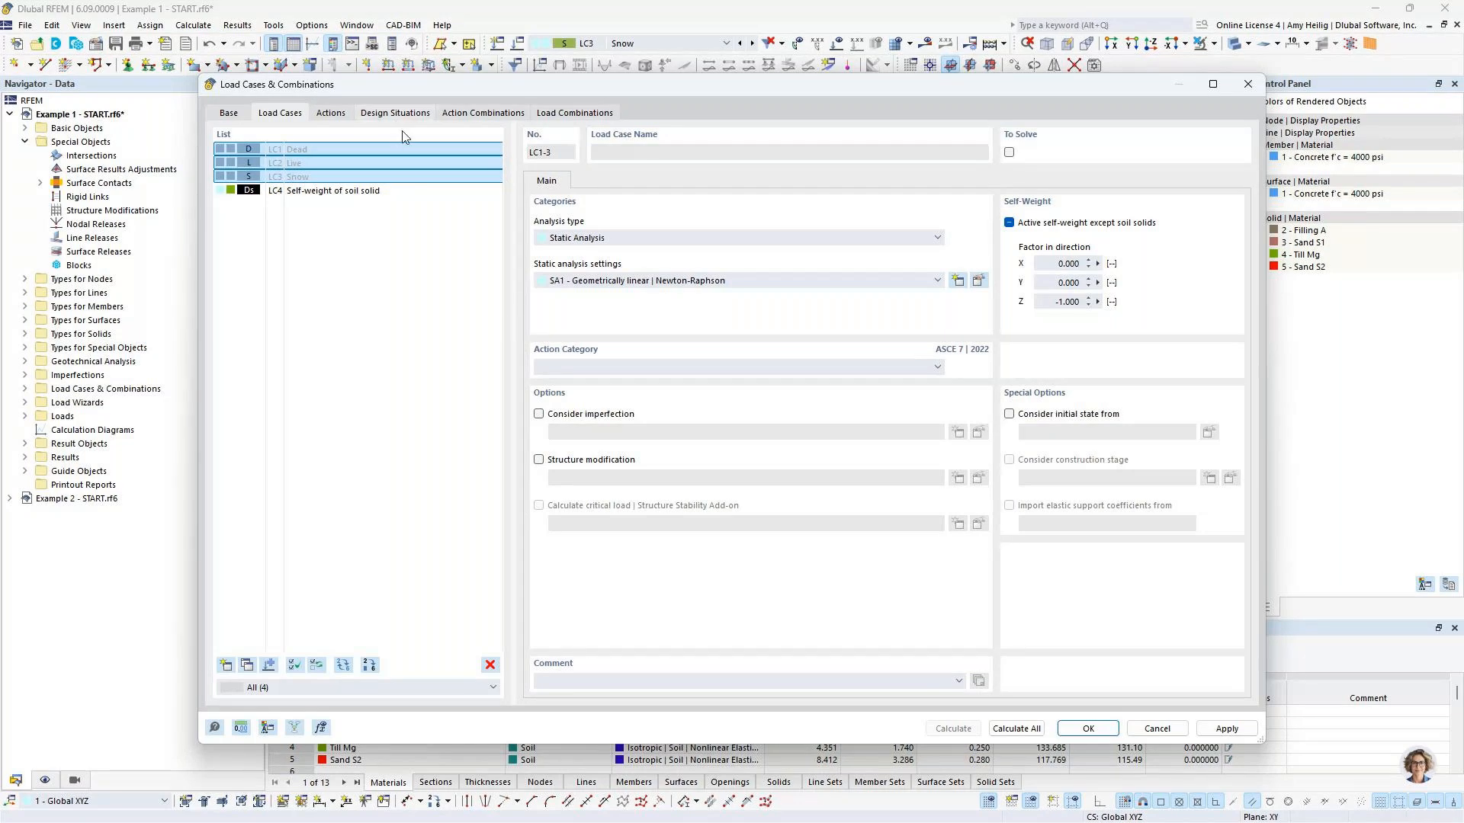
Step: Review the LRFD and ASD design situations and deactivate DS1, Section 2.3 (LRFD), 1. to 5
left_click(395, 112)
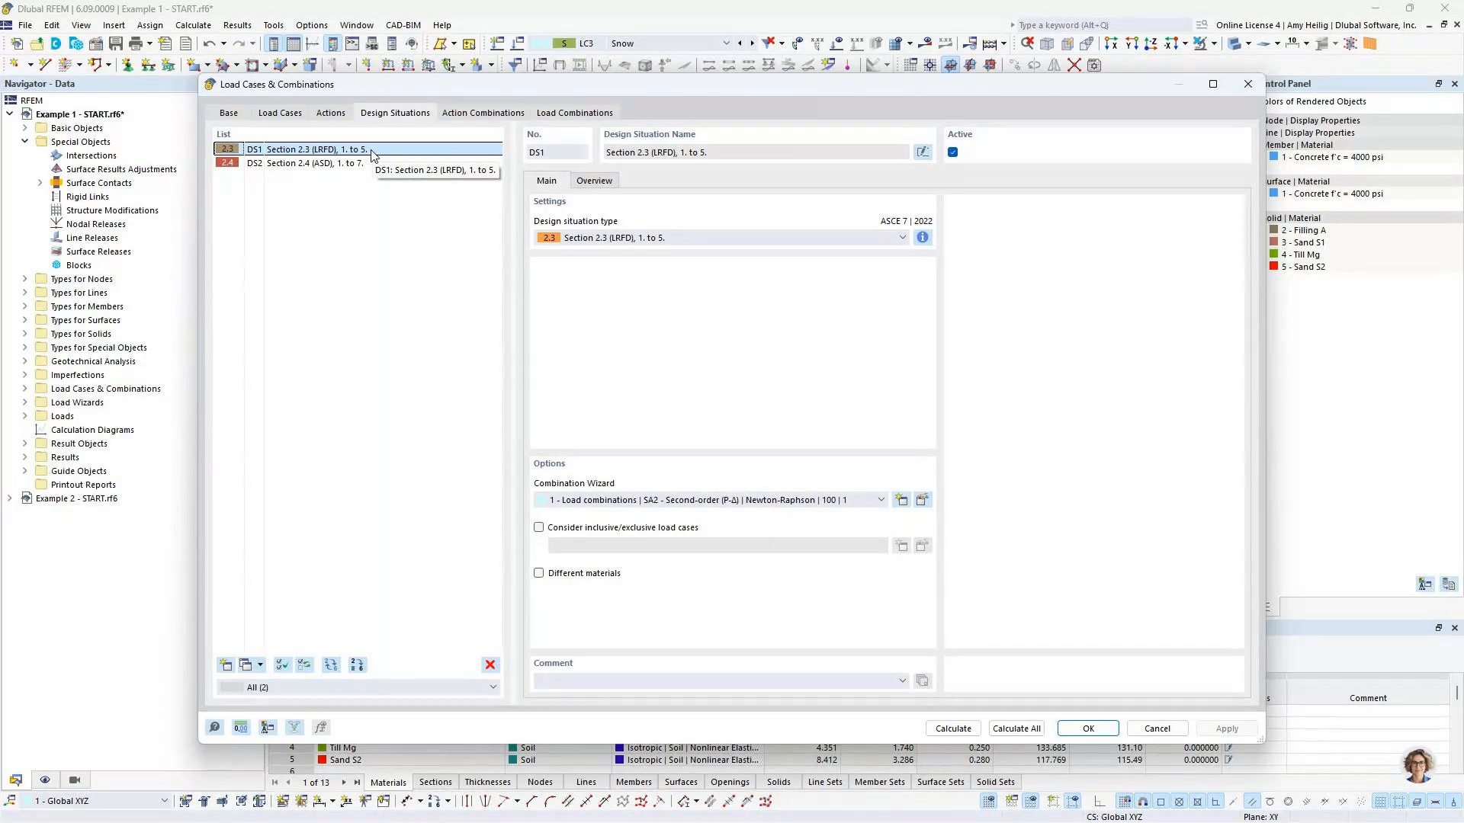
left_click(331, 164)
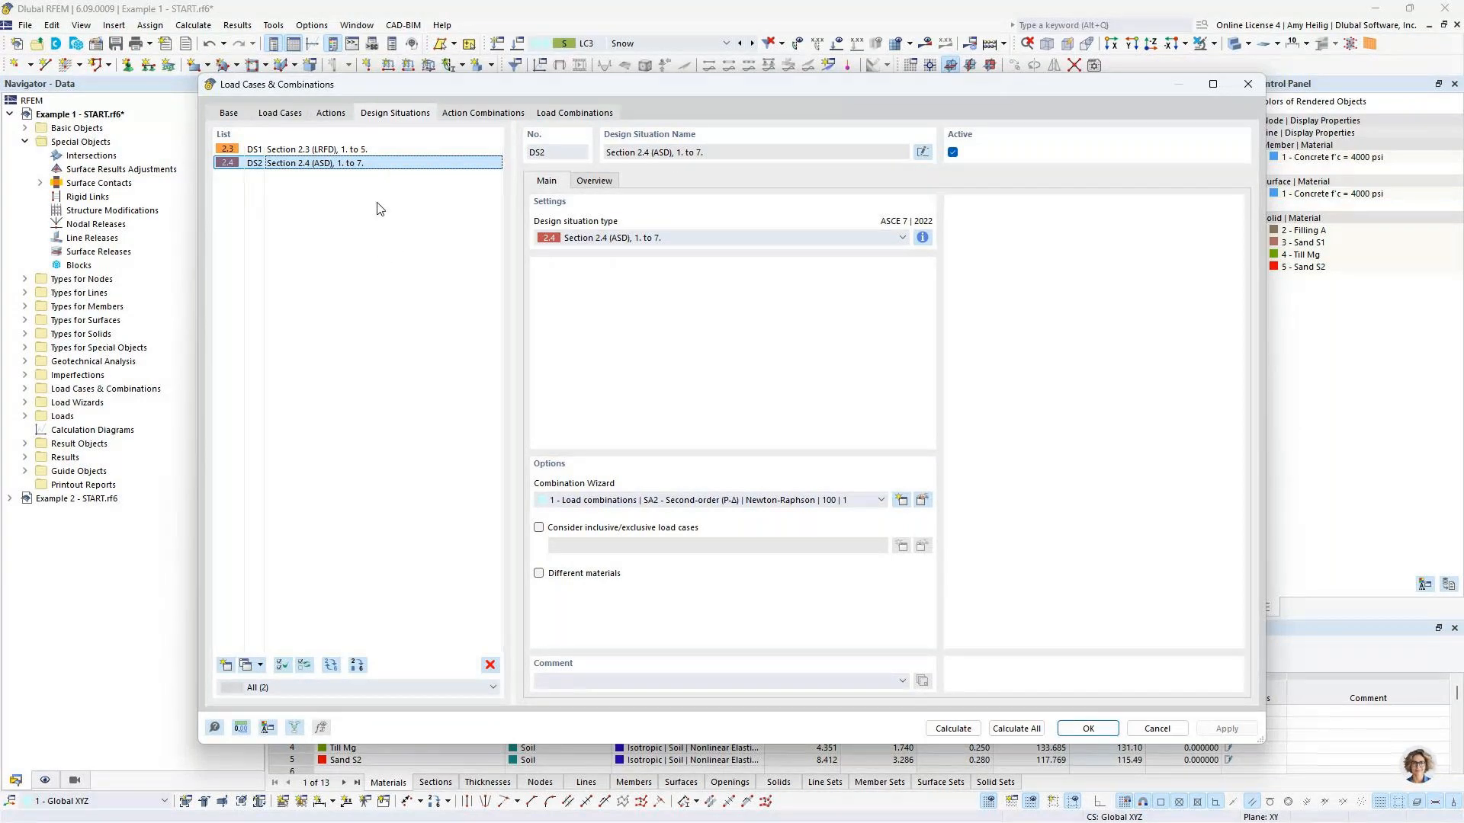
left_click(358, 149)
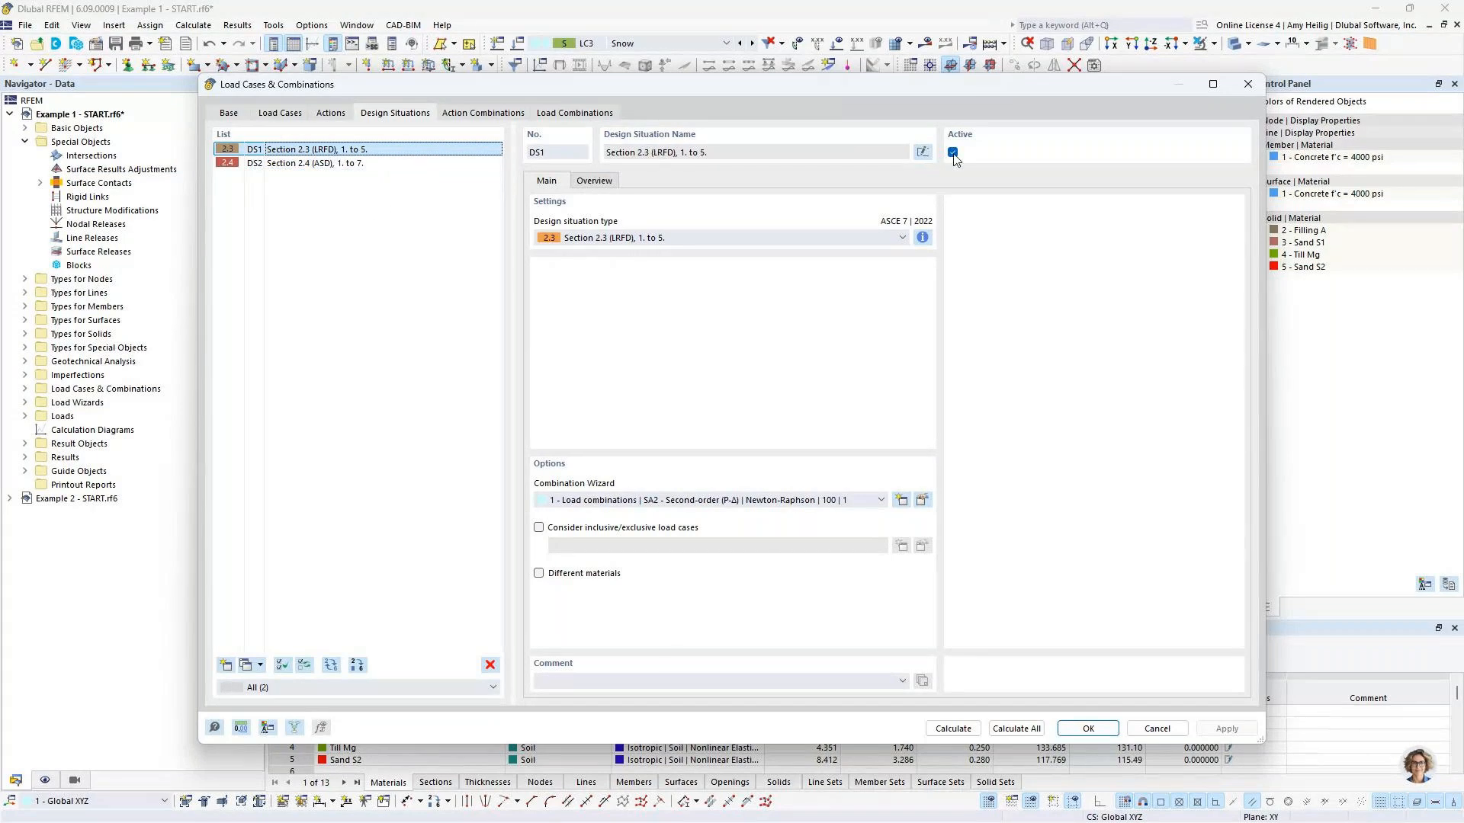
Step: For design situation DS2, edit combination wizard 2 to use static analysis settings SA1, Geometrically linear, Newton-Raphson
left_click(343, 164)
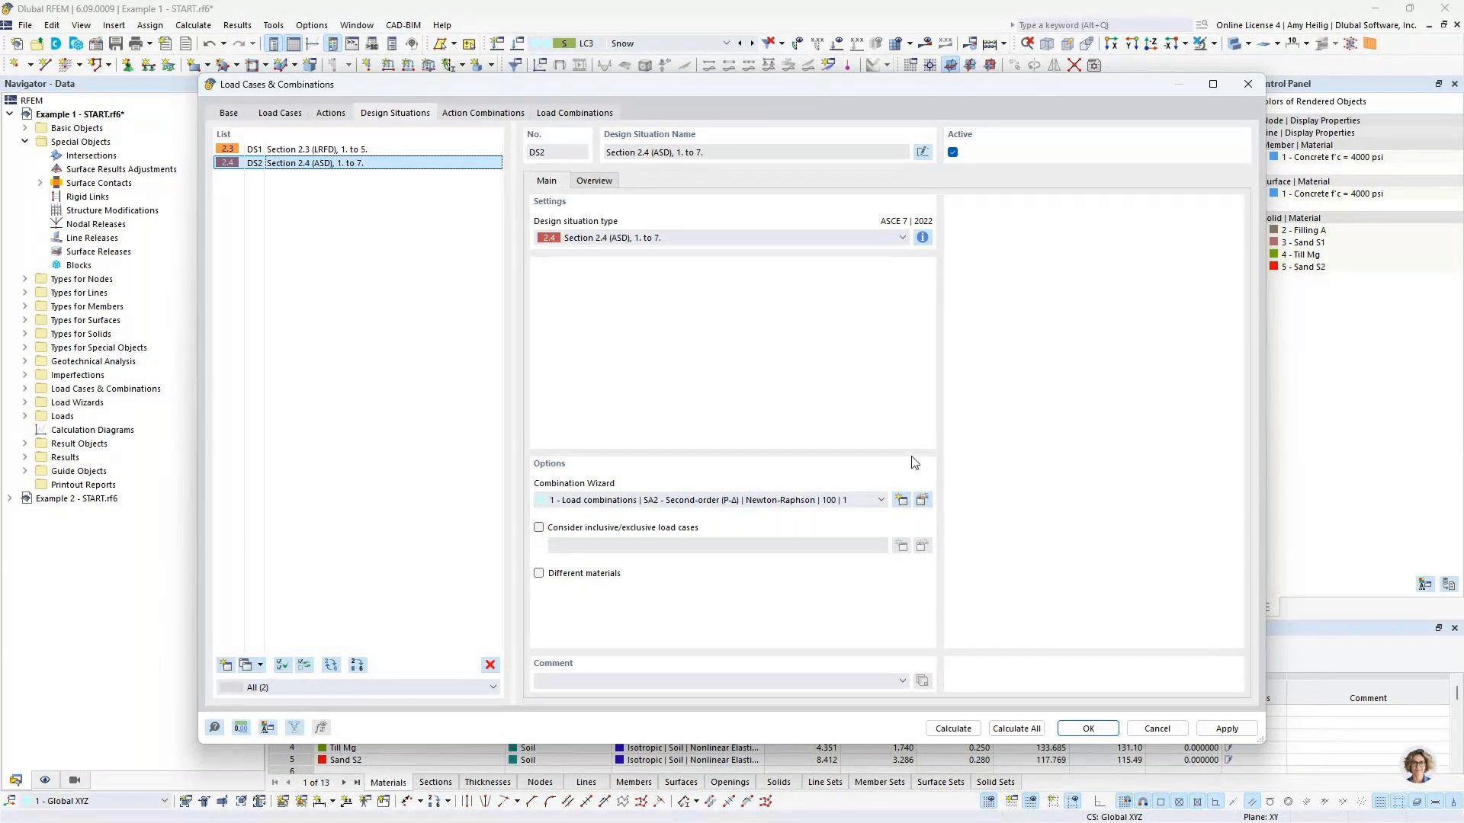
left_click(923, 503)
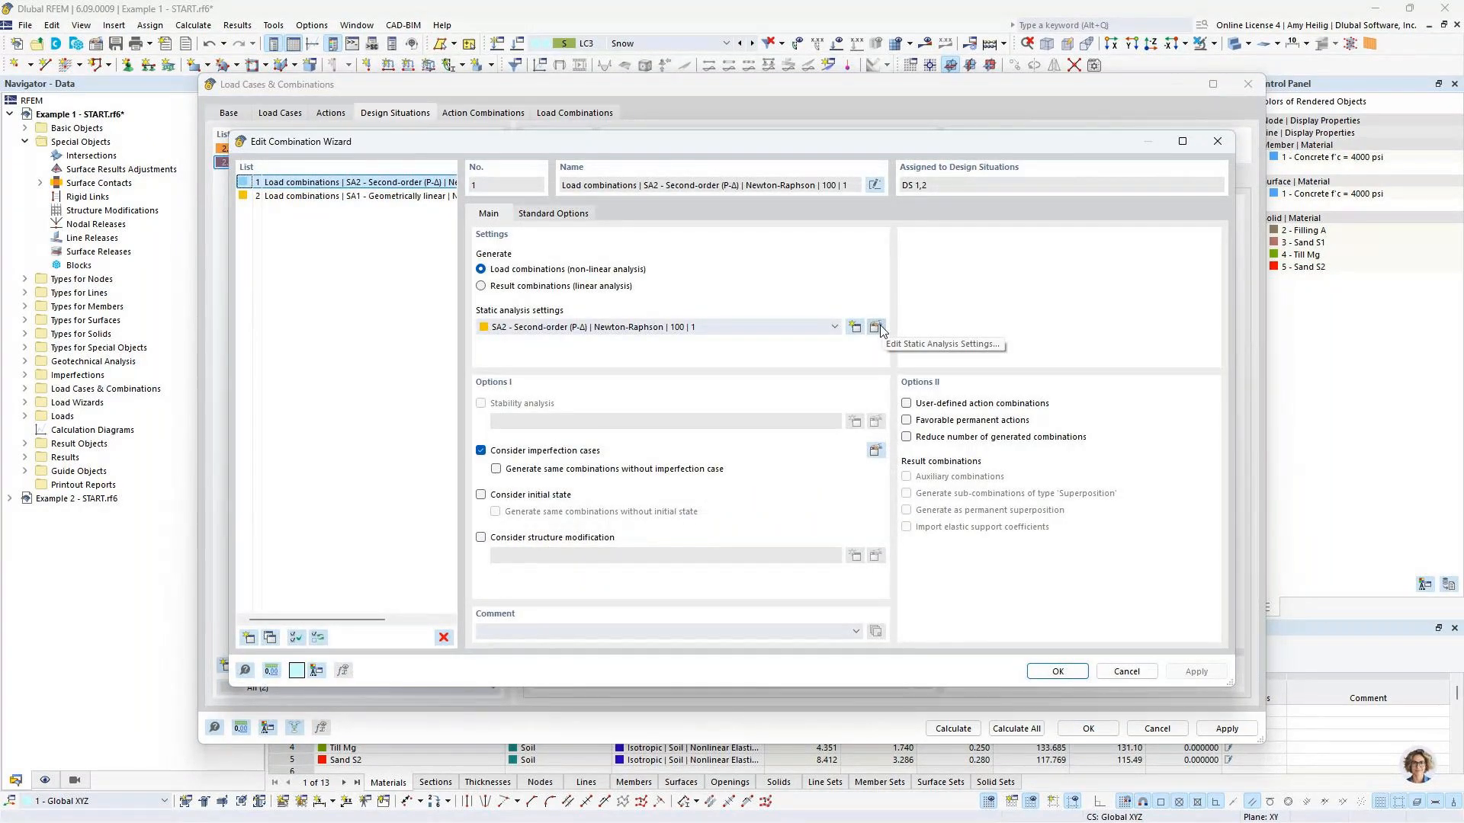
left_click(377, 196)
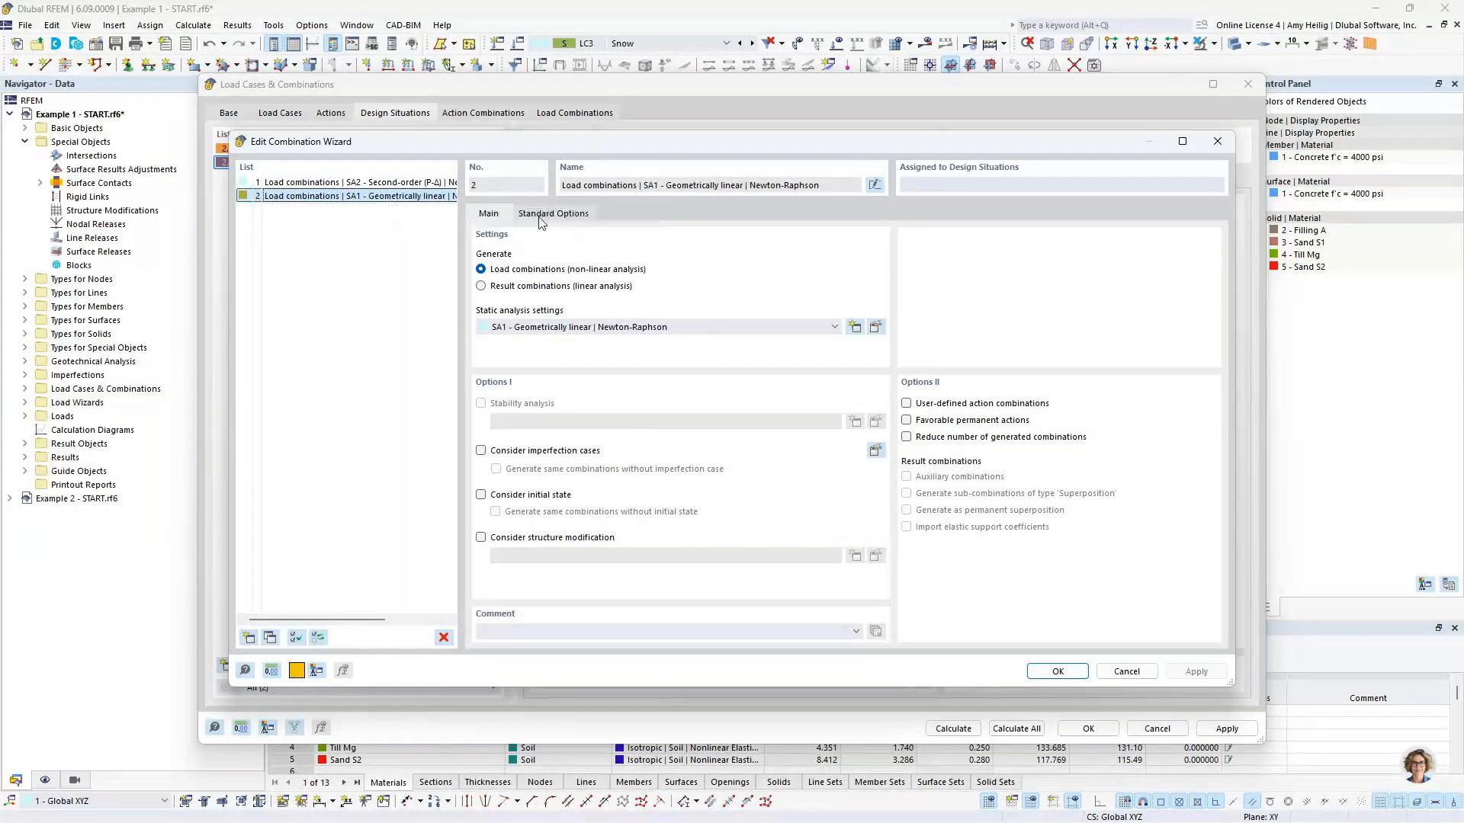
left_click(565, 329)
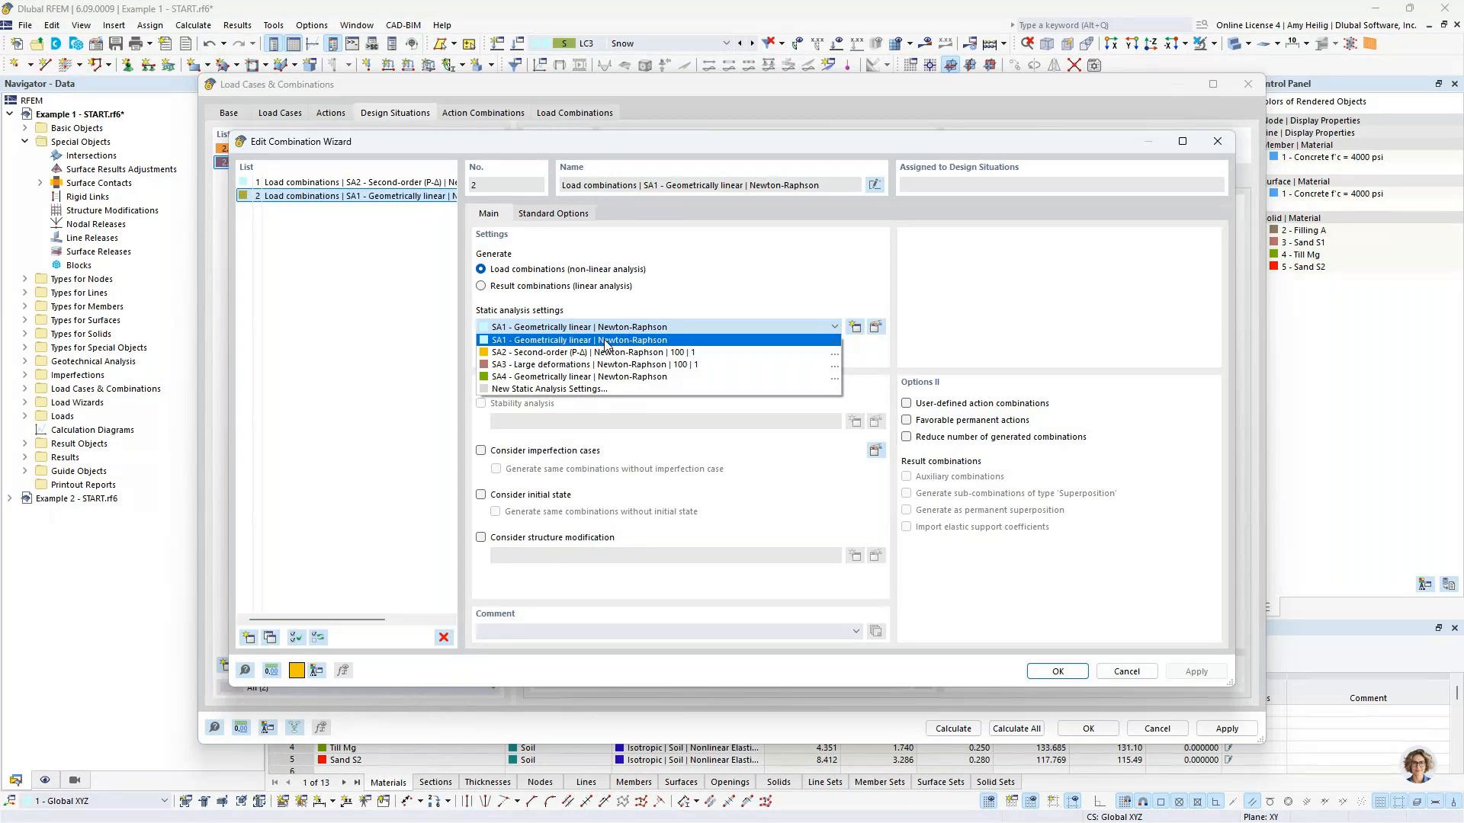
left_click(604, 342)
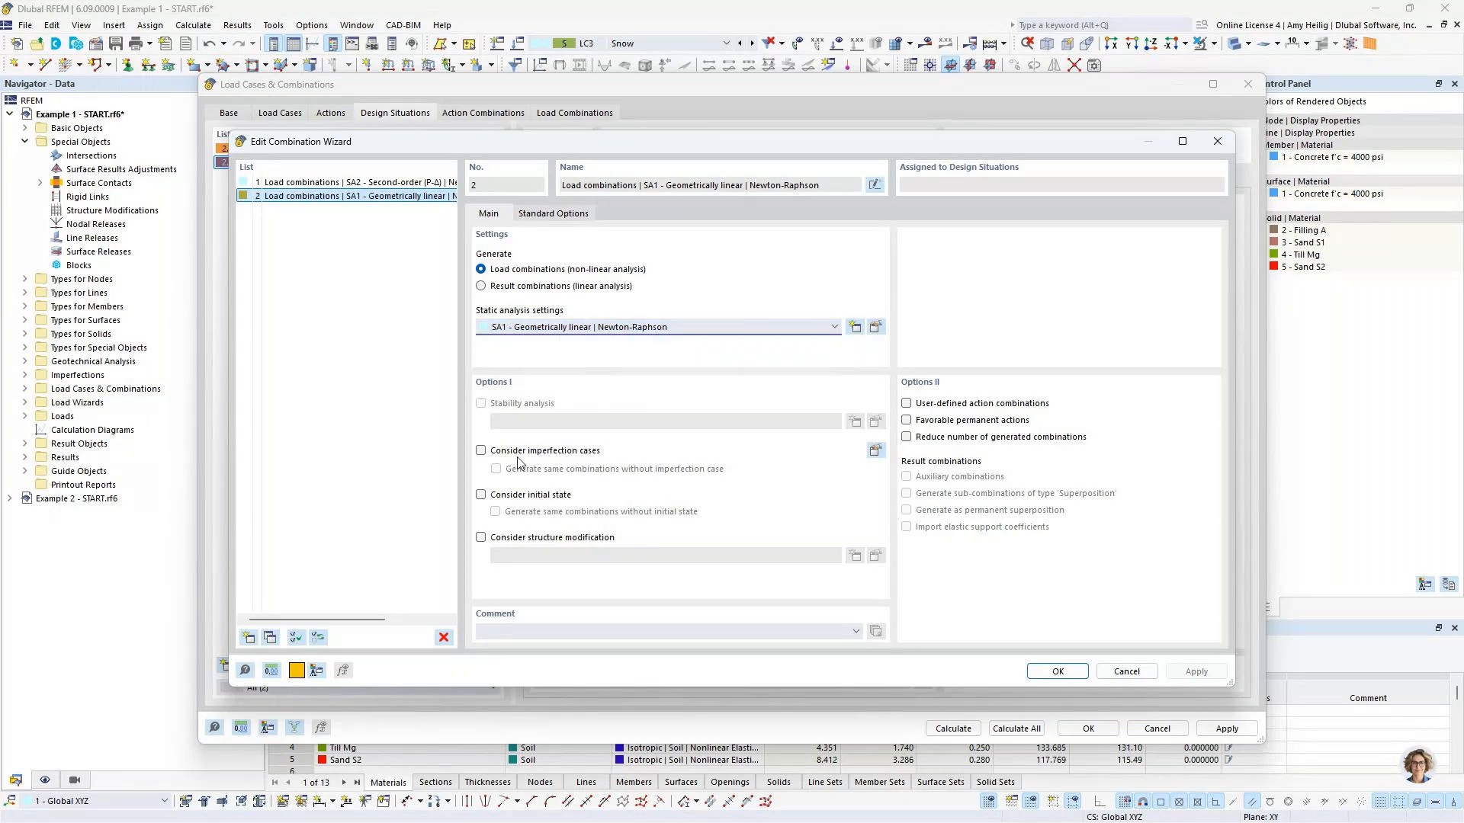
Step: Enable initial state consideration in combination wizard 2 and assign LC4 Self-weight of soil solid as the initial state
left_click(481, 495)
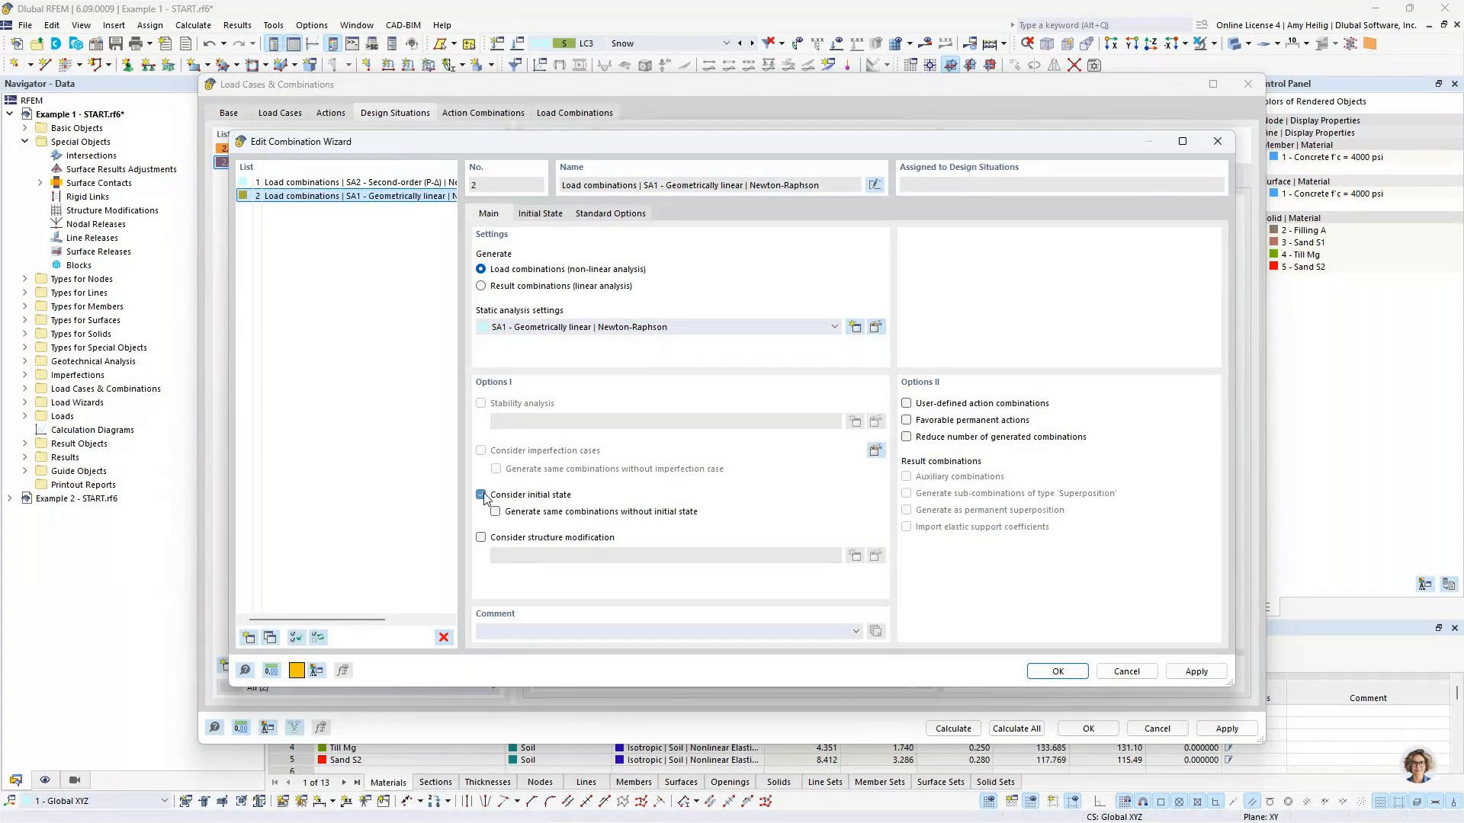
left_click(545, 216)
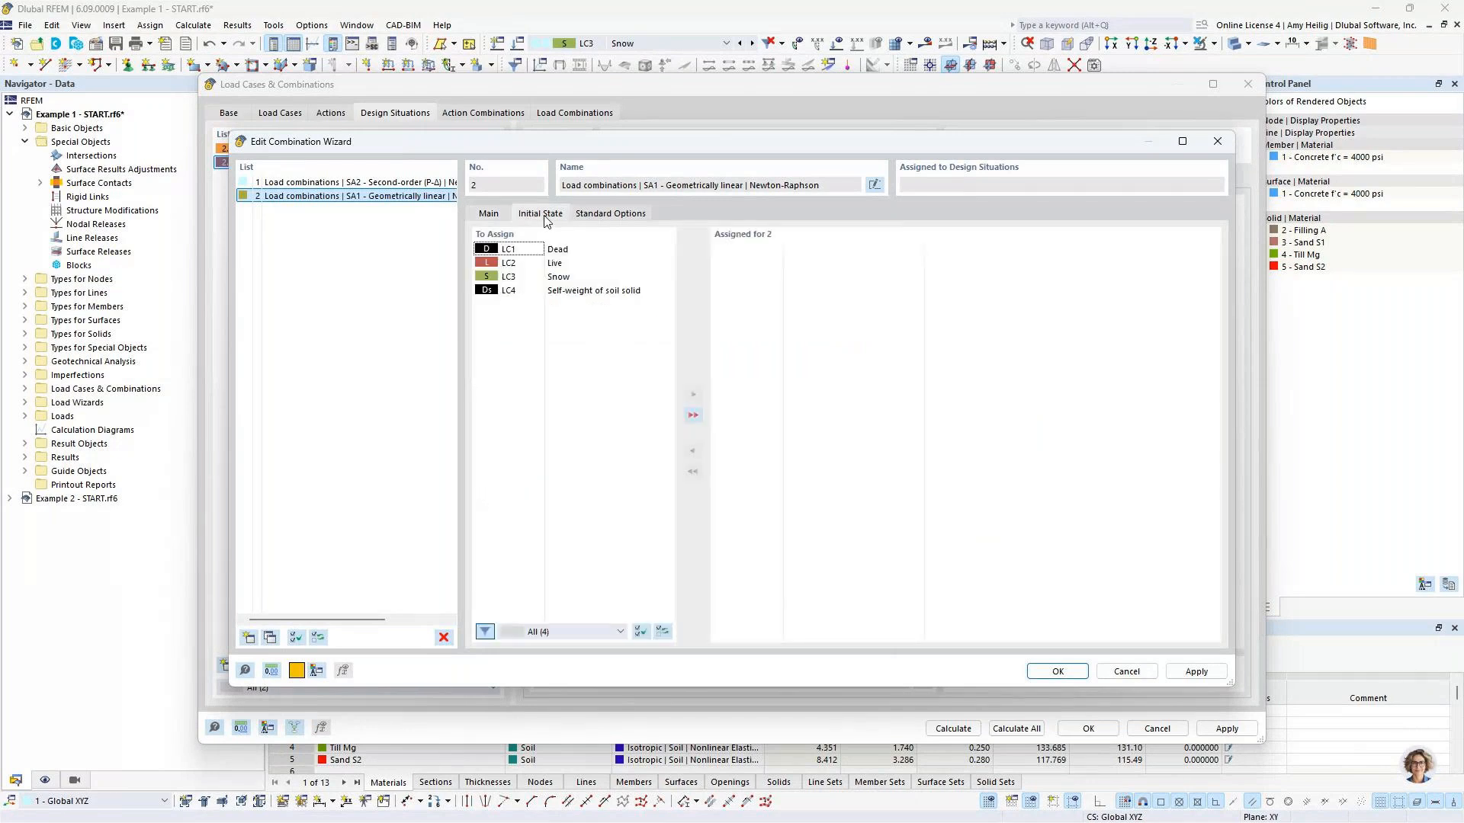
double_click(606, 294)
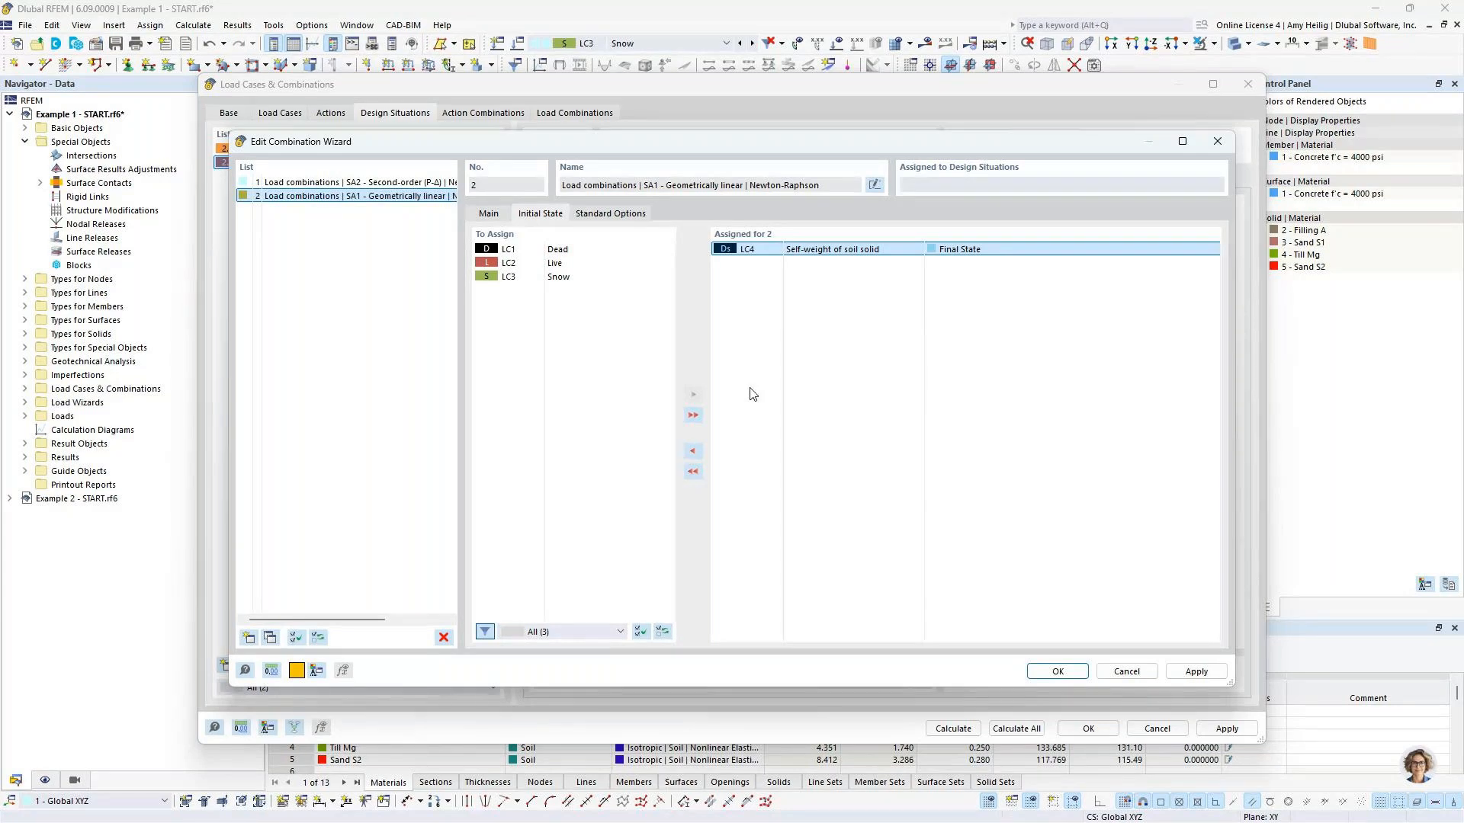
left_click(1059, 671)
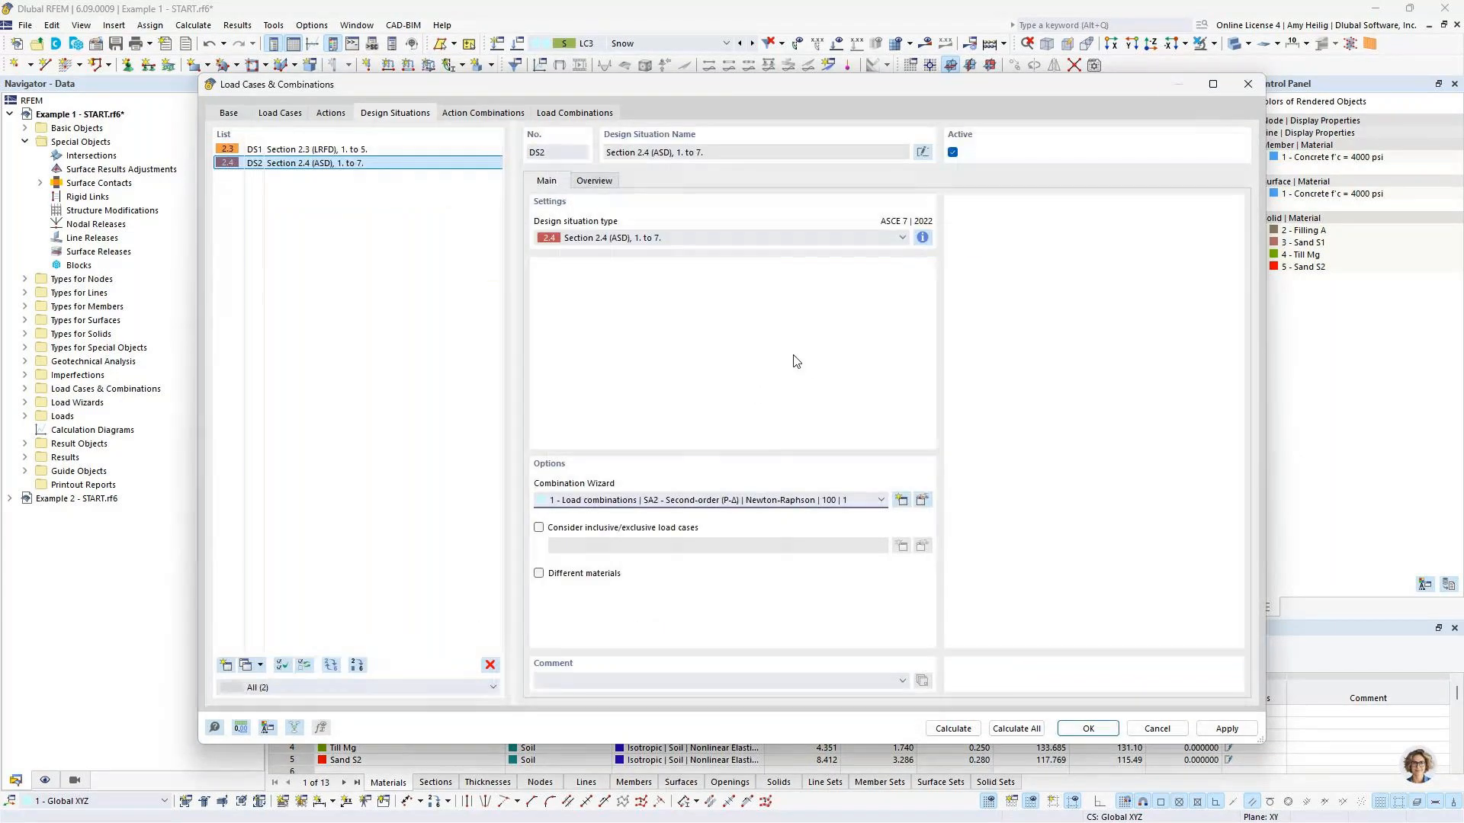
Step: Assign combination wizard 2 to the ASD design situation DS2 and review the generated load combinations, including CO3 and CO4
left_click(760, 500)
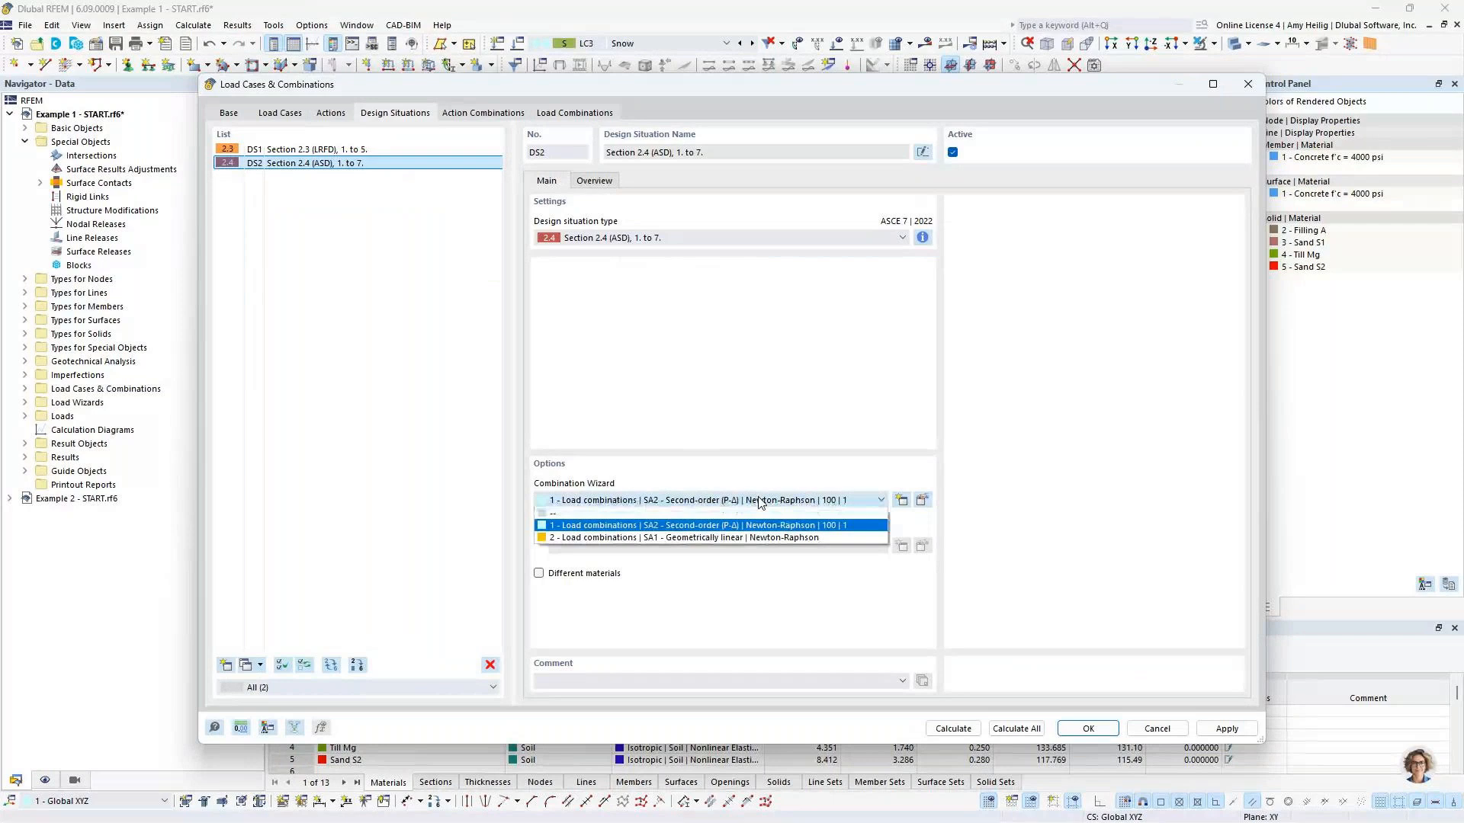
left_click(746, 537)
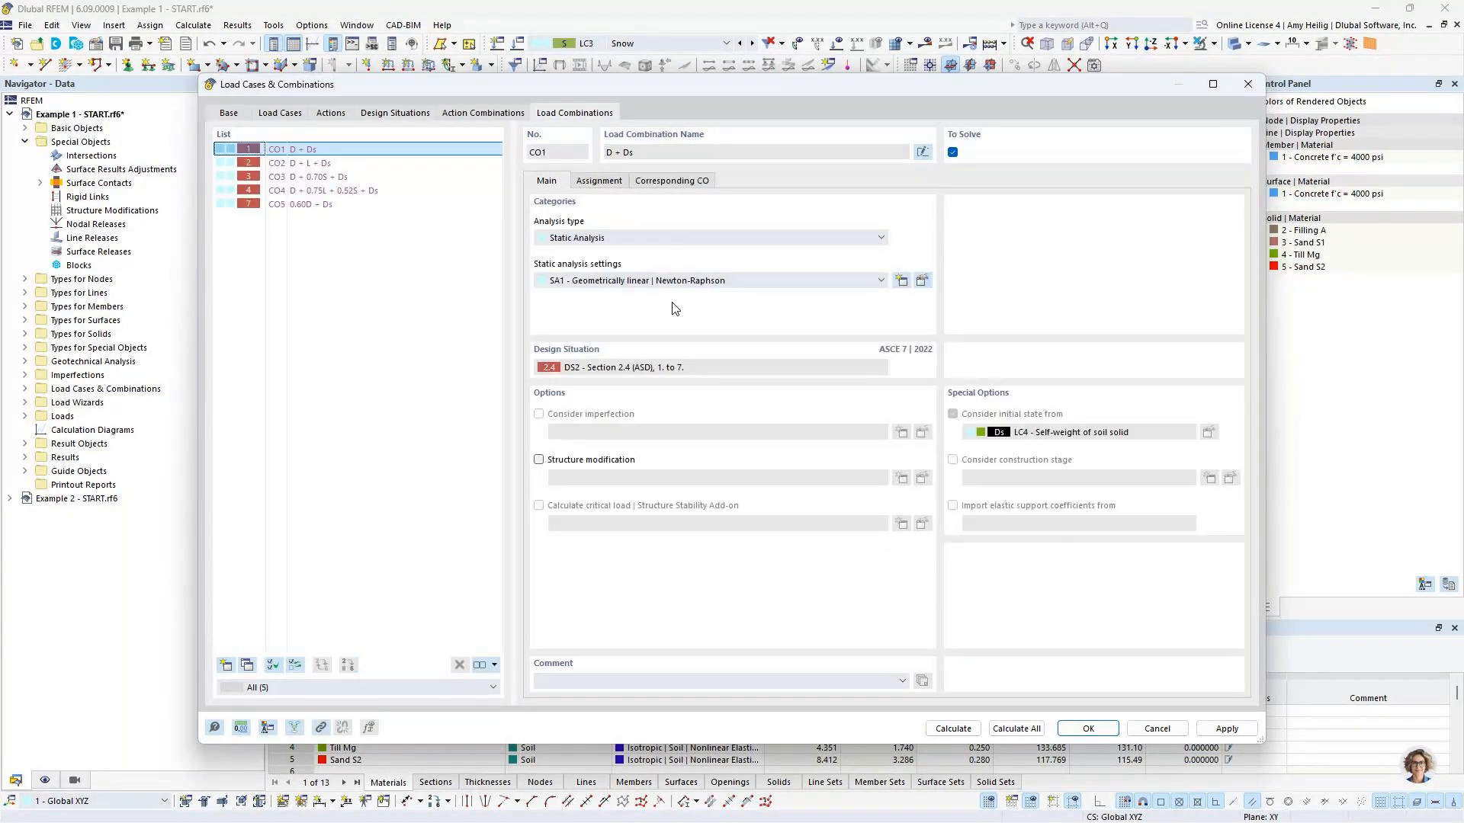
left_click(308, 177)
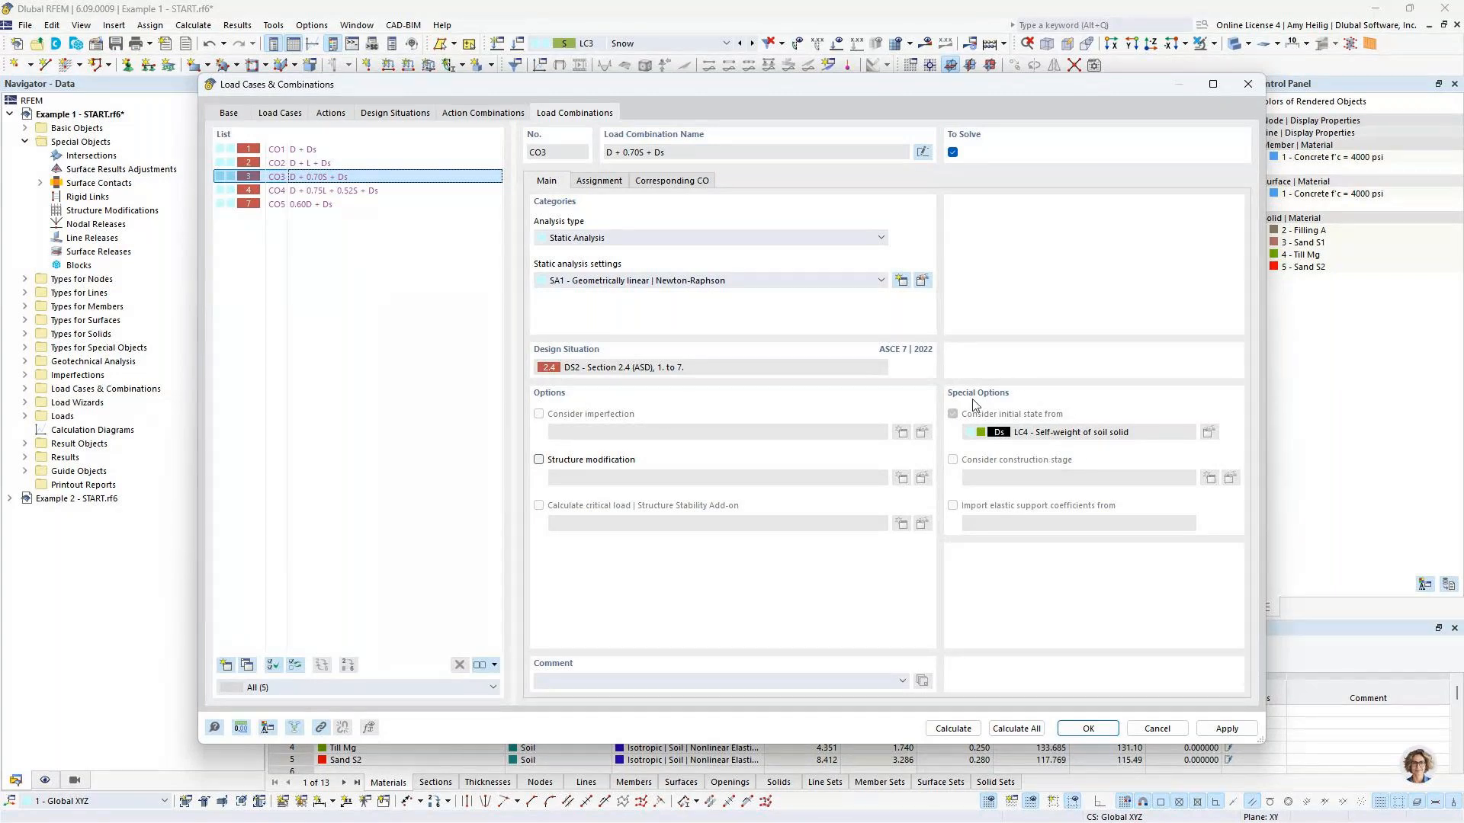
left_click(449, 190)
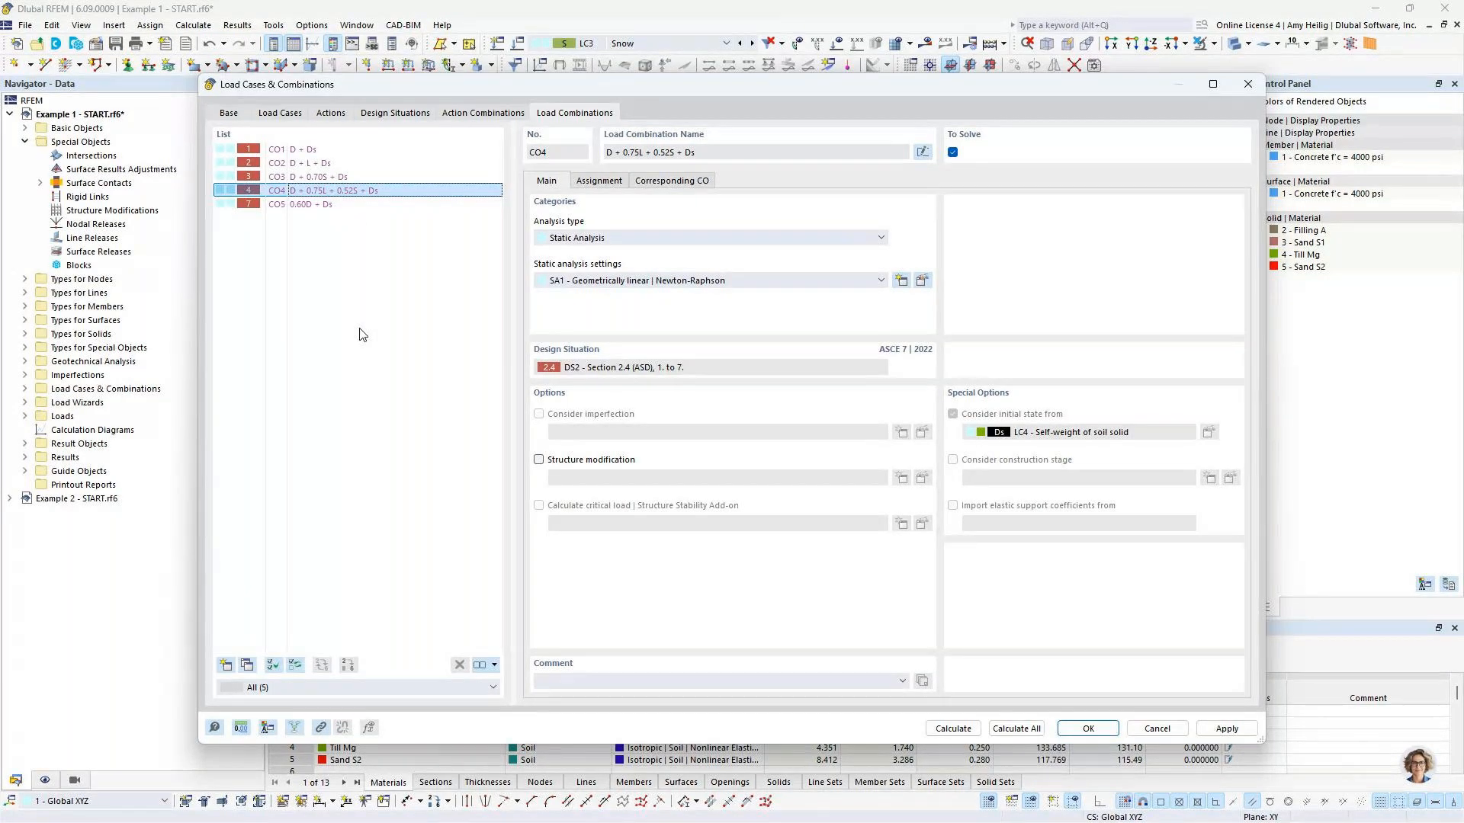
Step: Accept the load cases and combinations settings and switch to the calculated model Example 1 - FINAL.rf6
left_click(1097, 730)
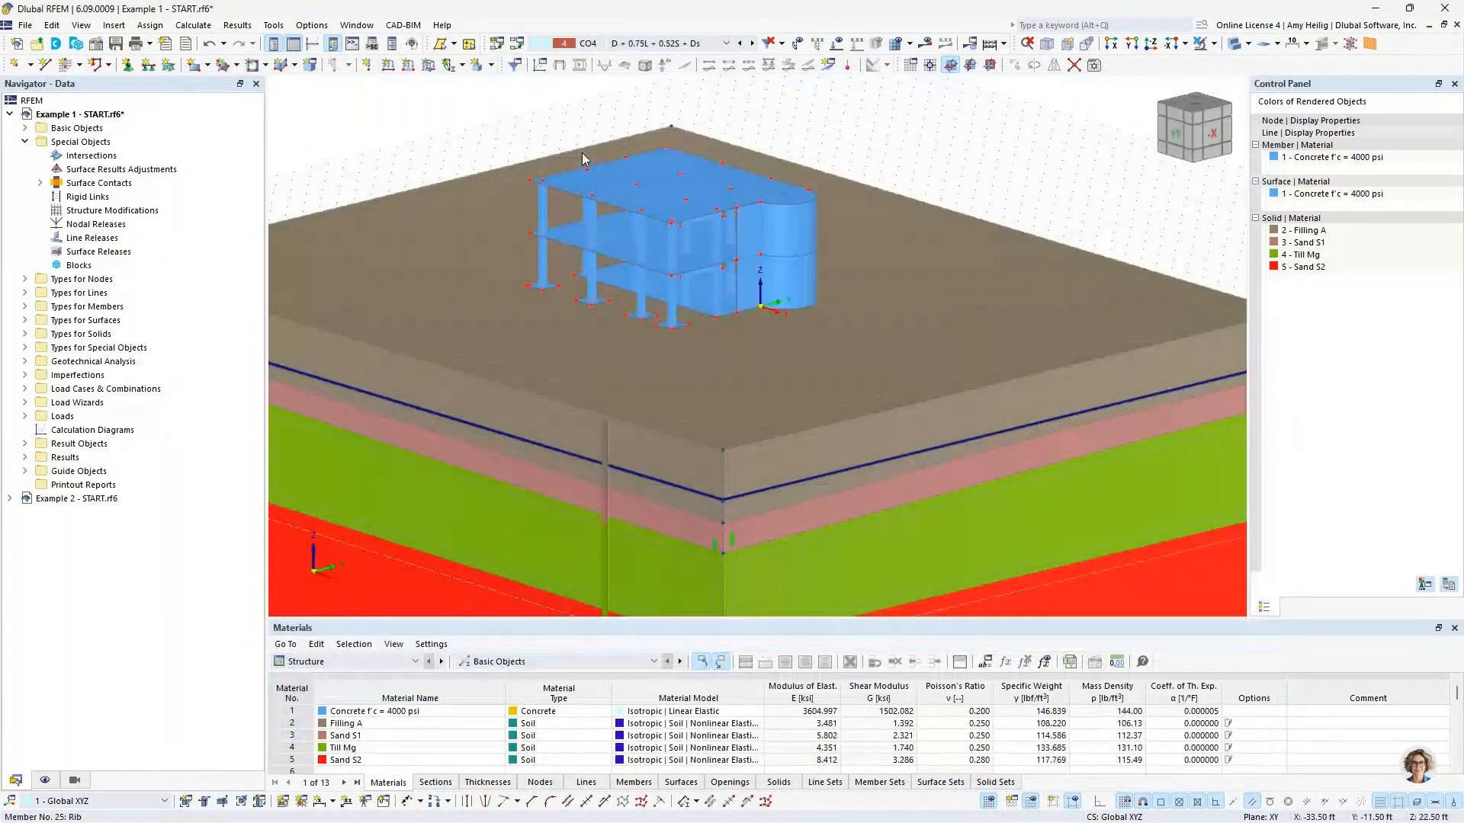
key("super+Tab")
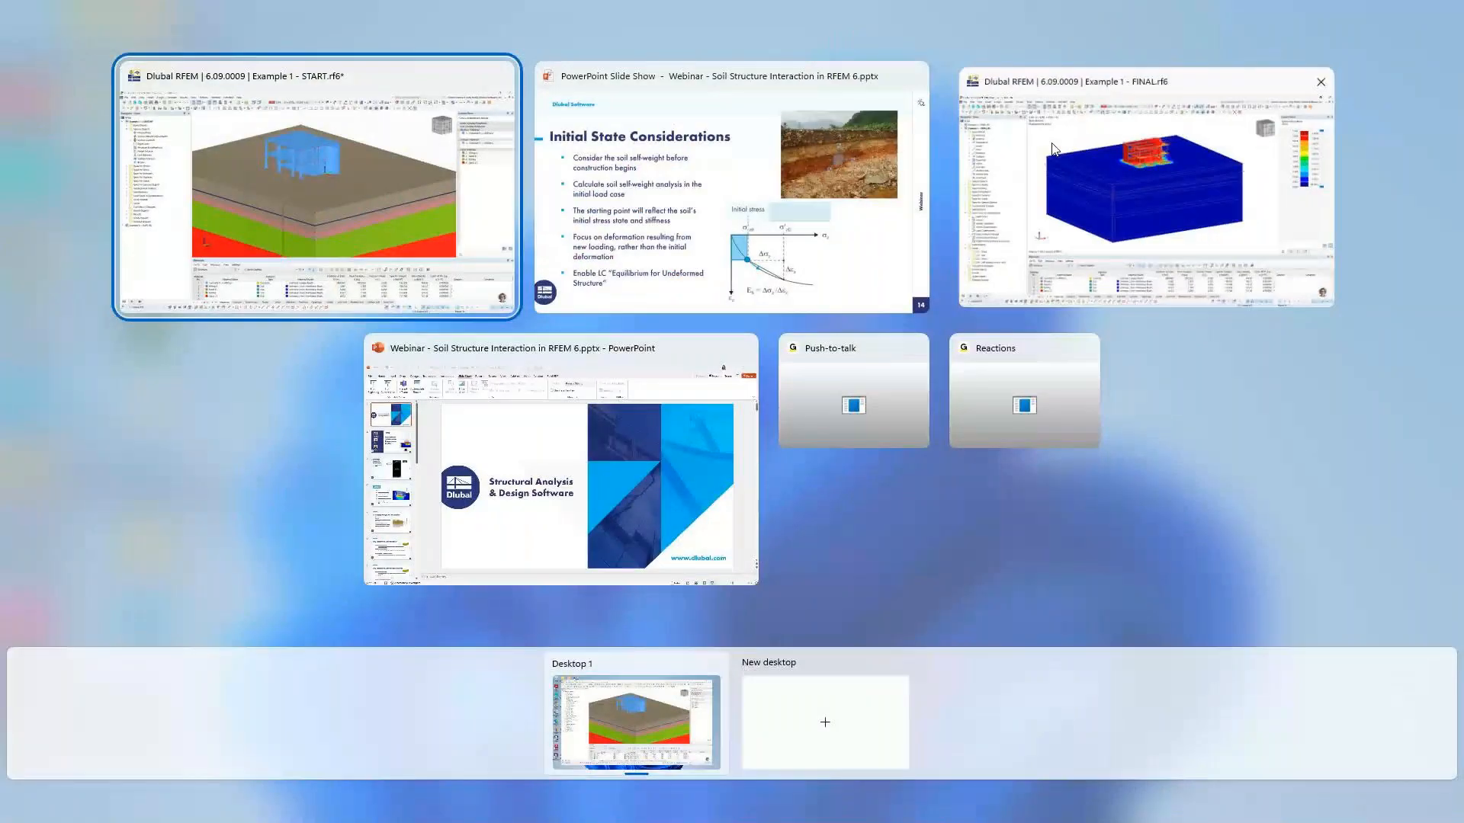
left_click(1054, 148)
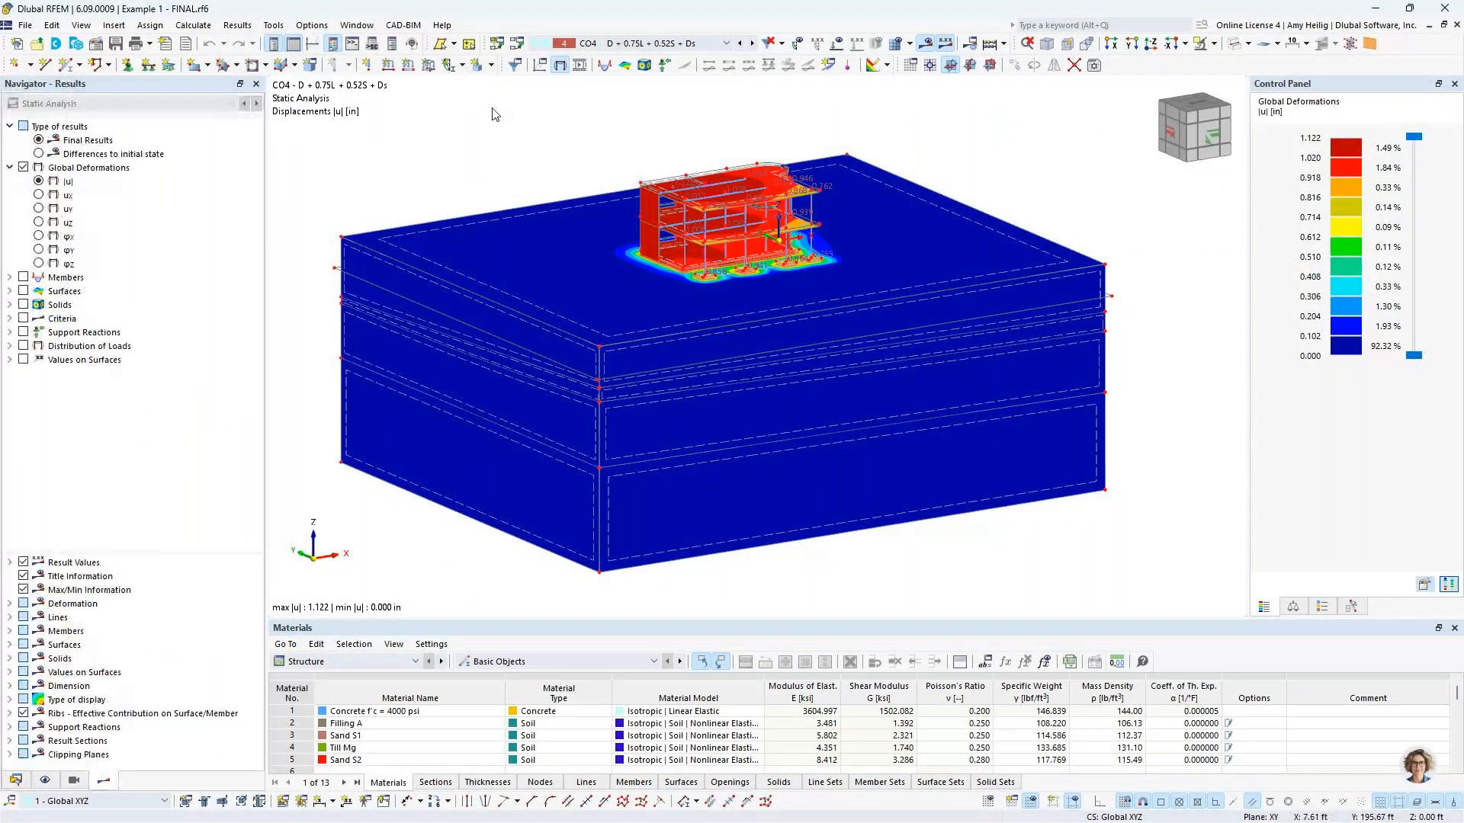
Step: Show the LC4 Self-weight of soil solid results and compare the global deformations with the solids' basic stresses σz
left_click(653, 44)
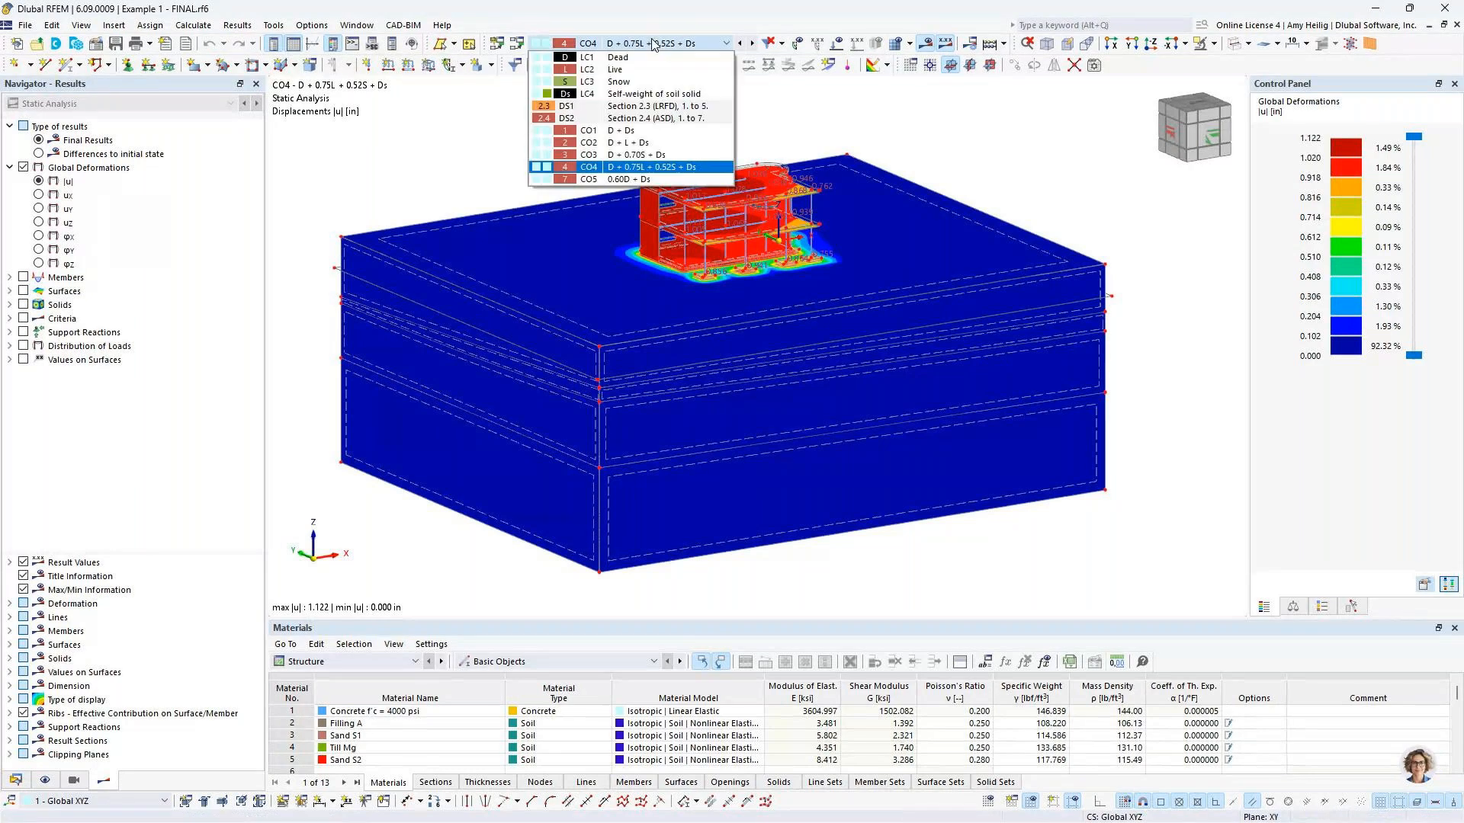
left_click(631, 95)
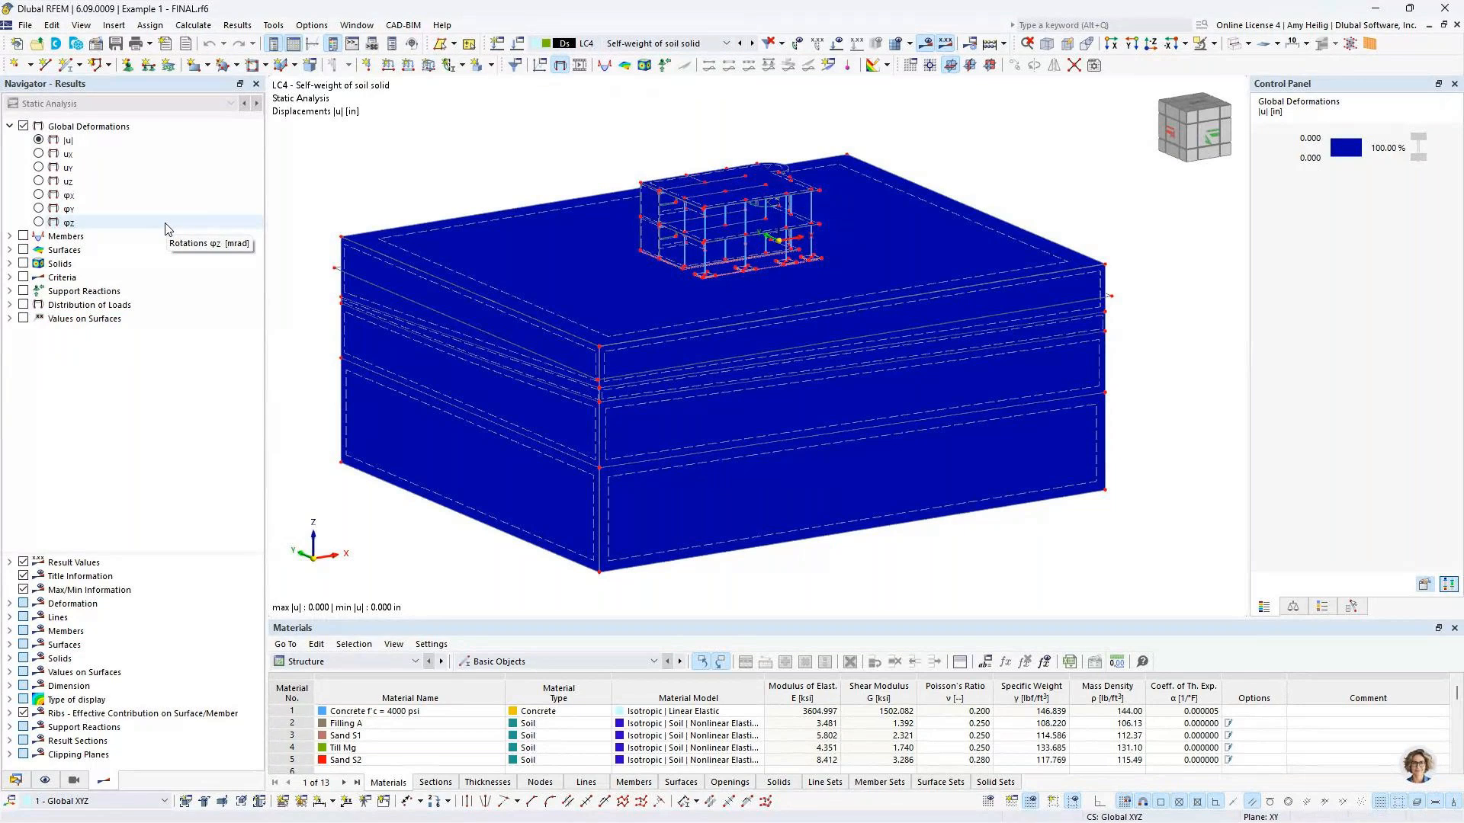
left_click(10, 263)
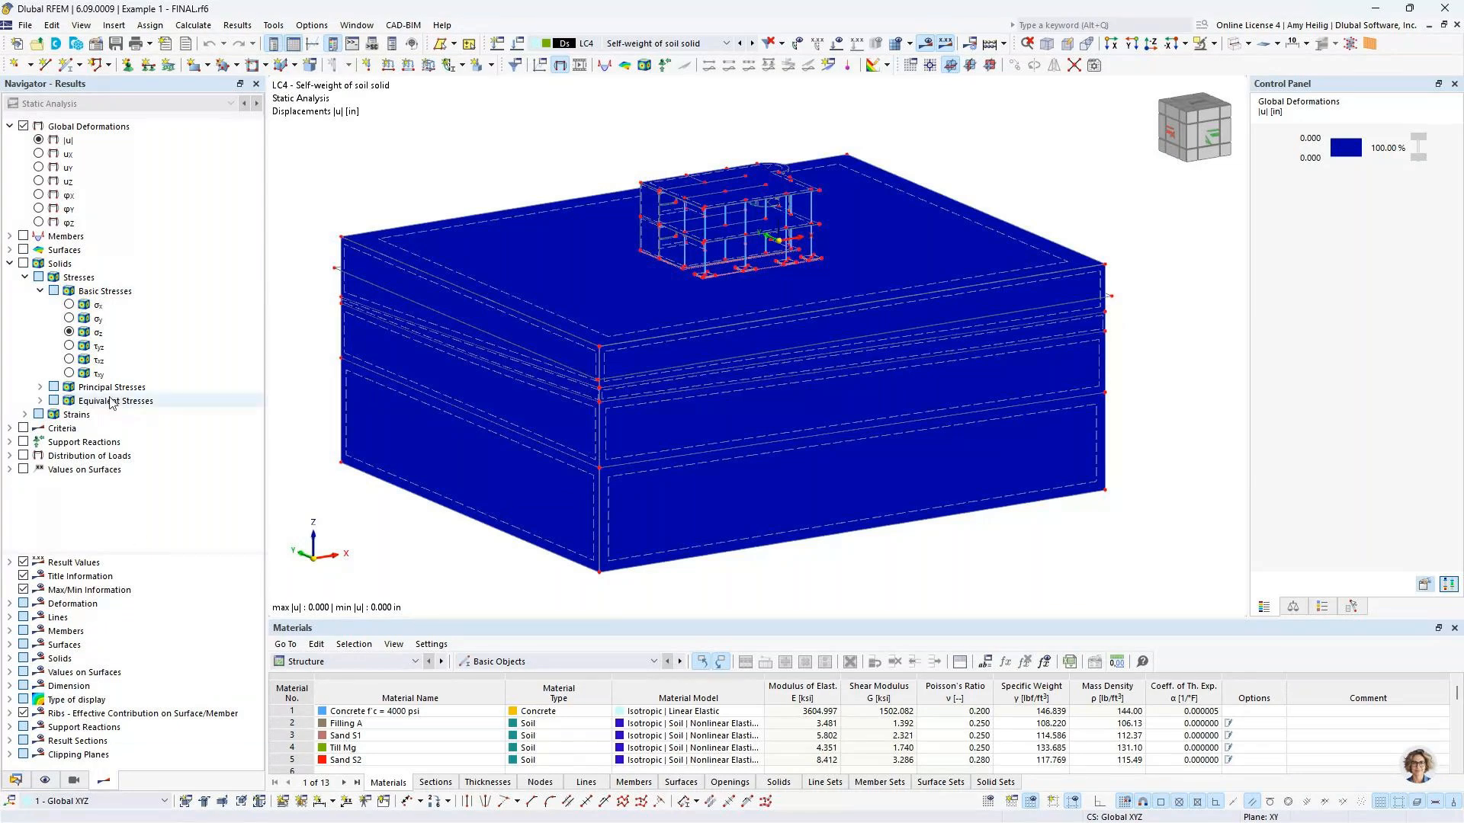
left_click(24, 264)
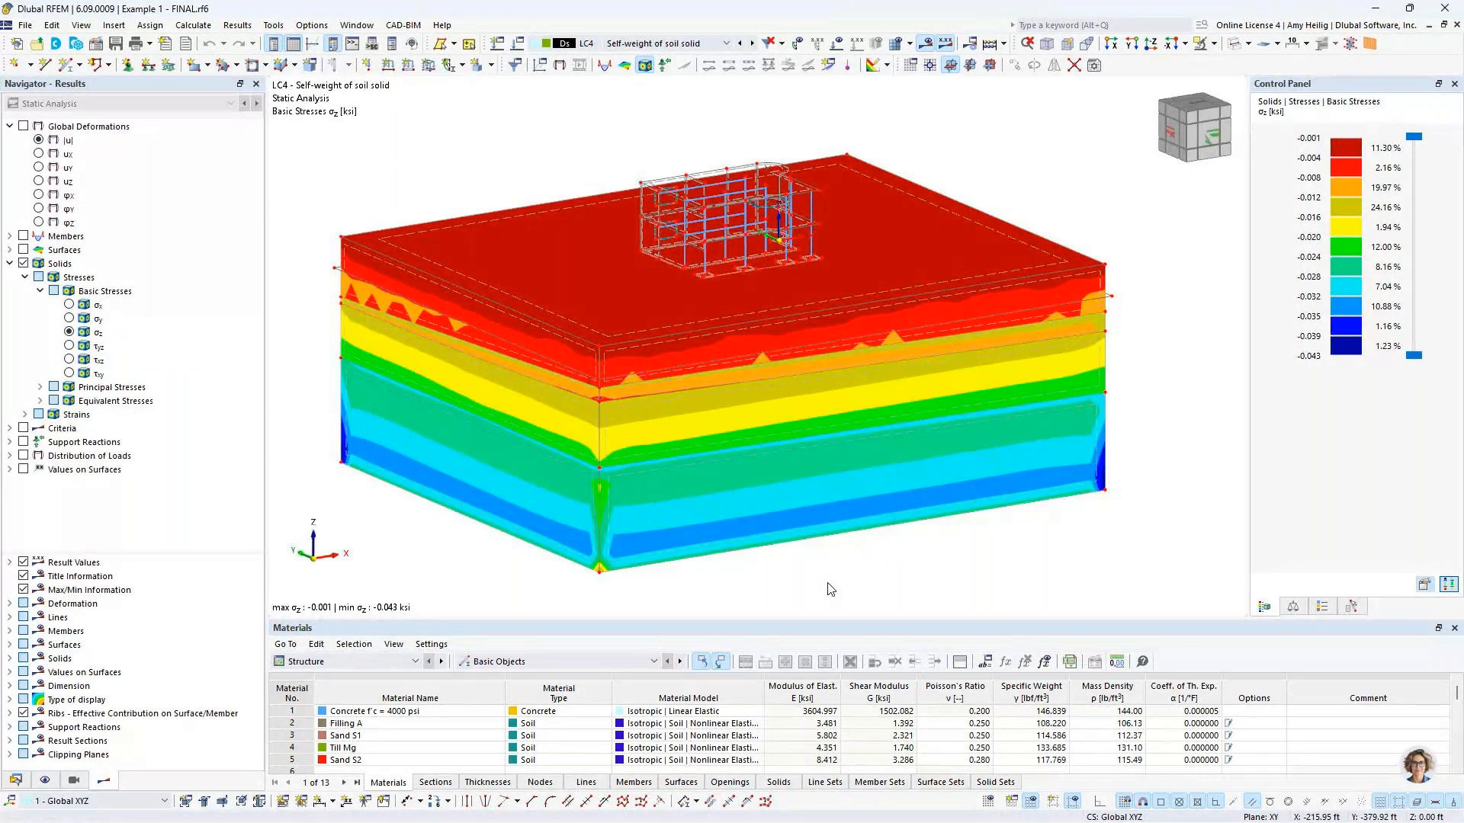
left_click(24, 126)
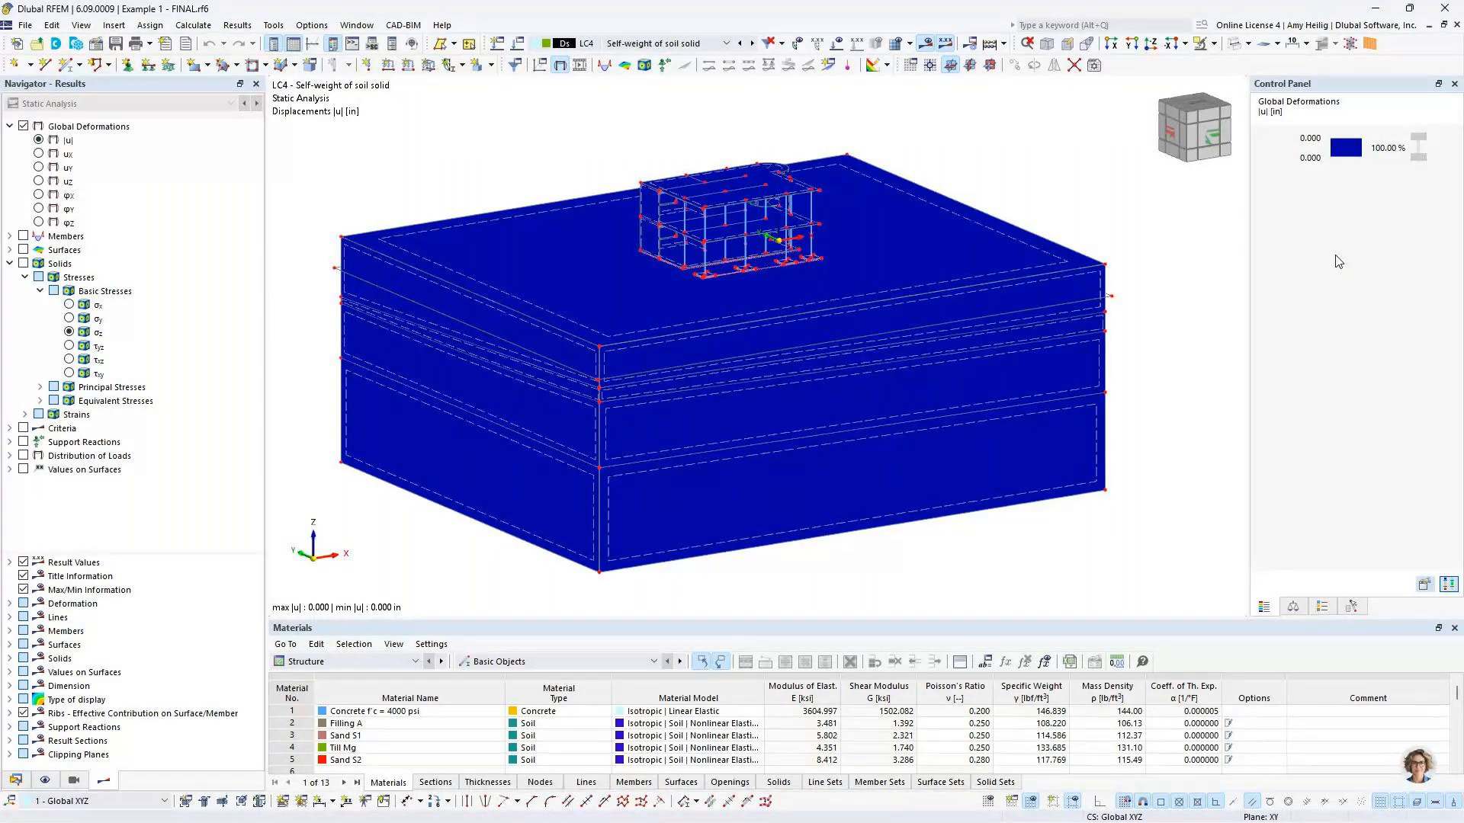
left_click(24, 263)
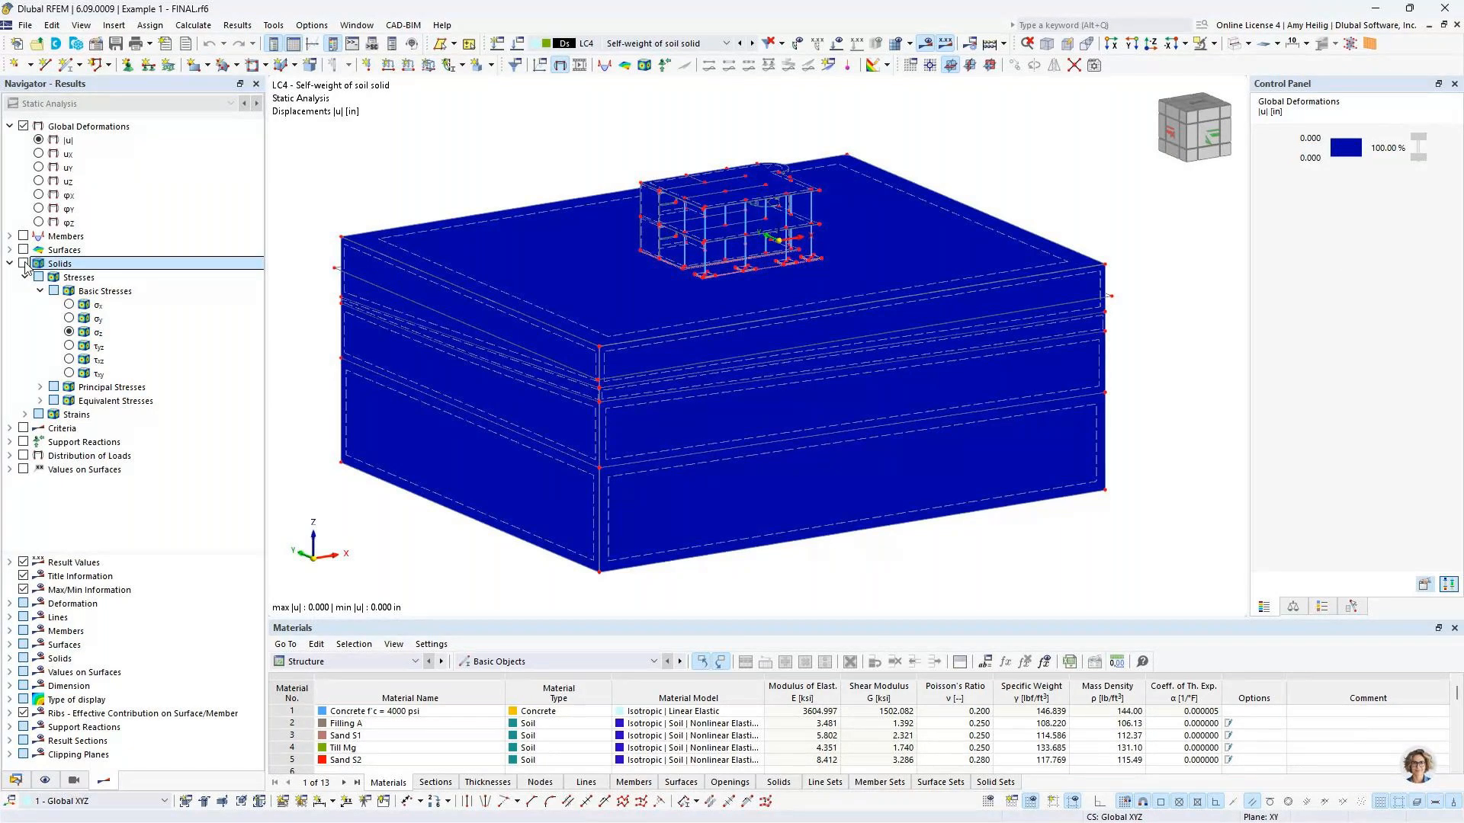
left_click(24, 263)
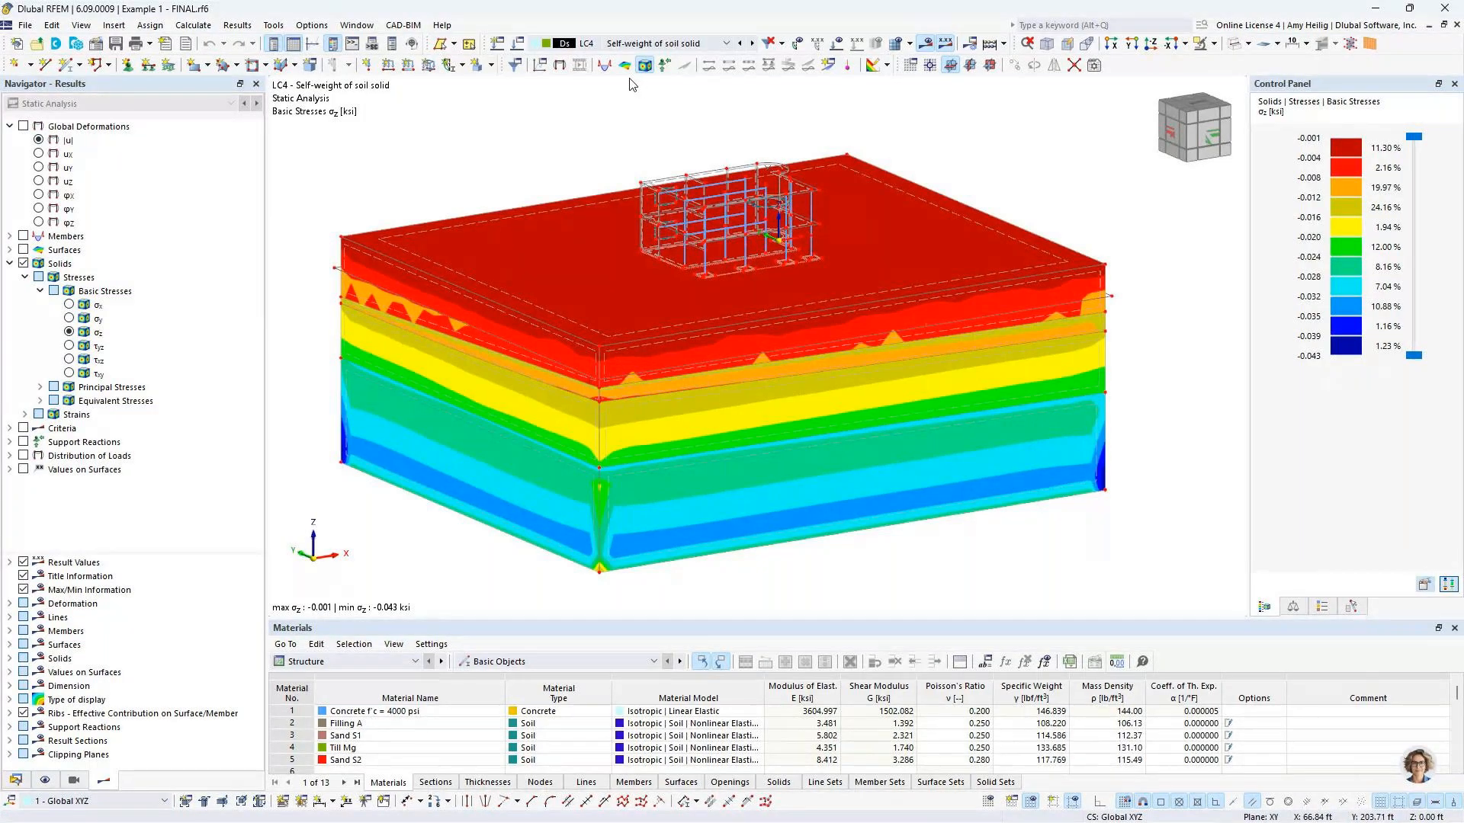
Step: Show the solids' basic stresses σz for load combination CO4 and check its applied loads on the building before hiding them
left_click(645, 43)
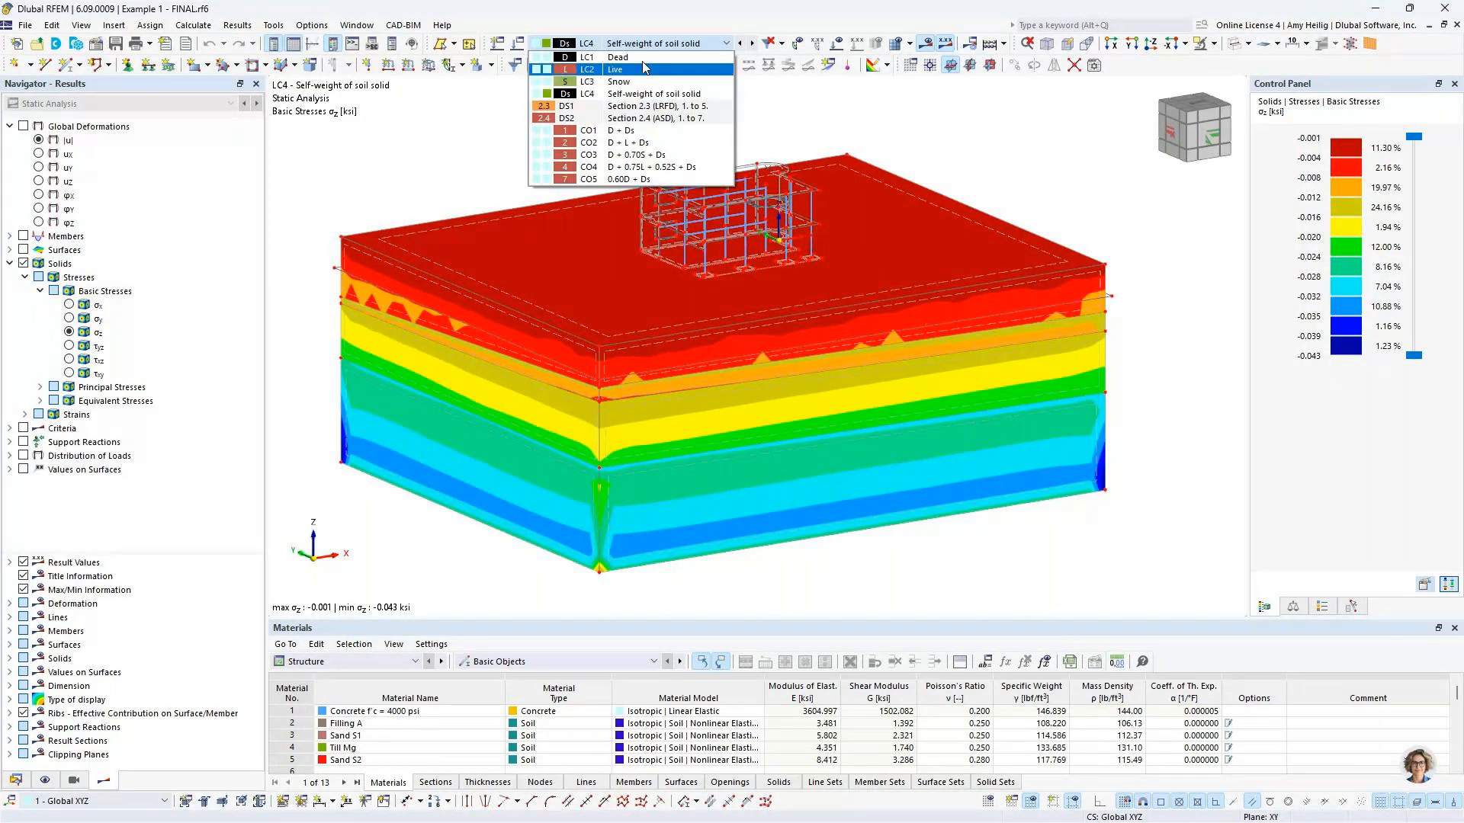
left_click(633, 167)
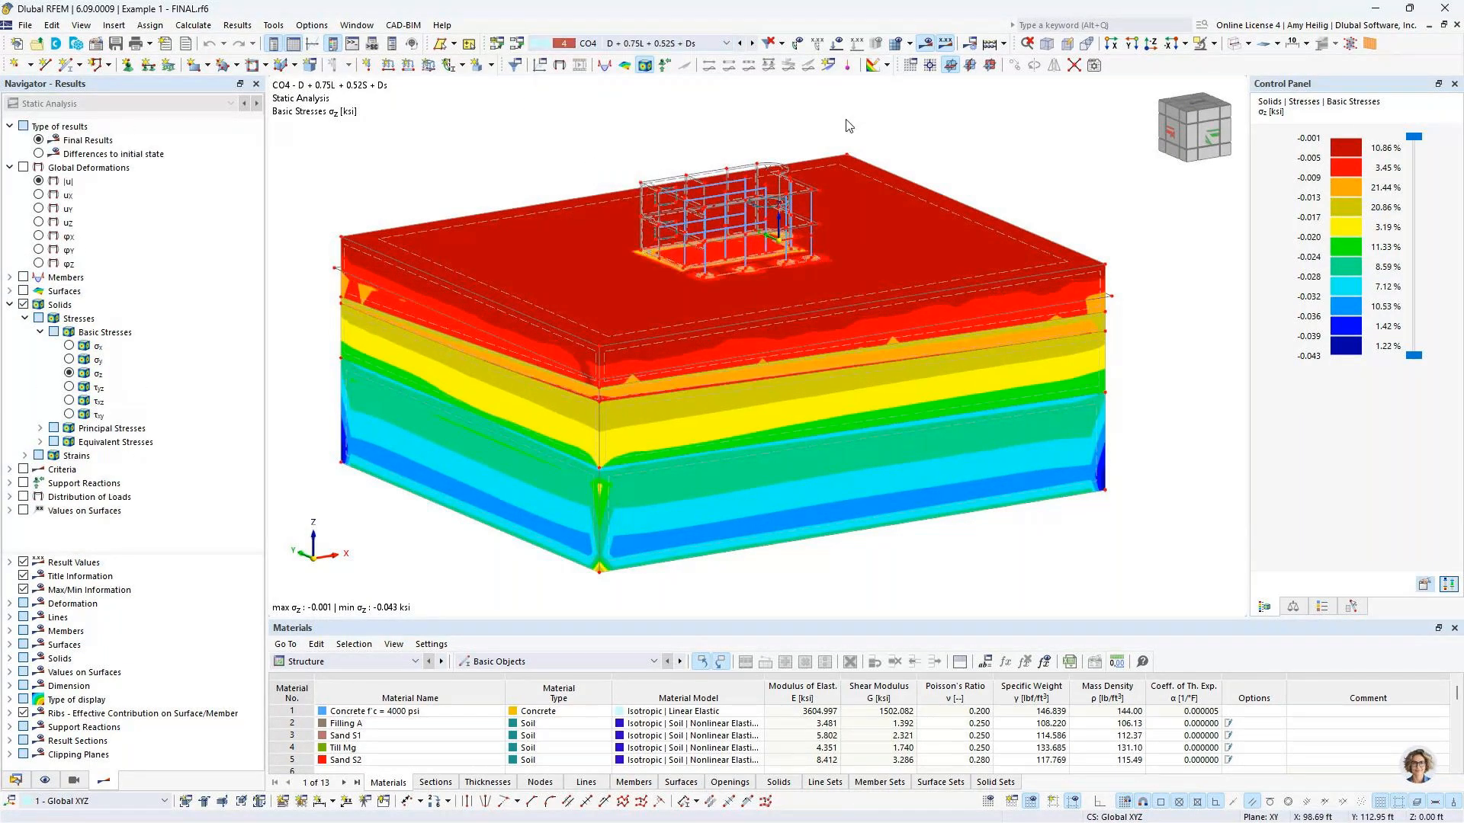
left_click(837, 44)
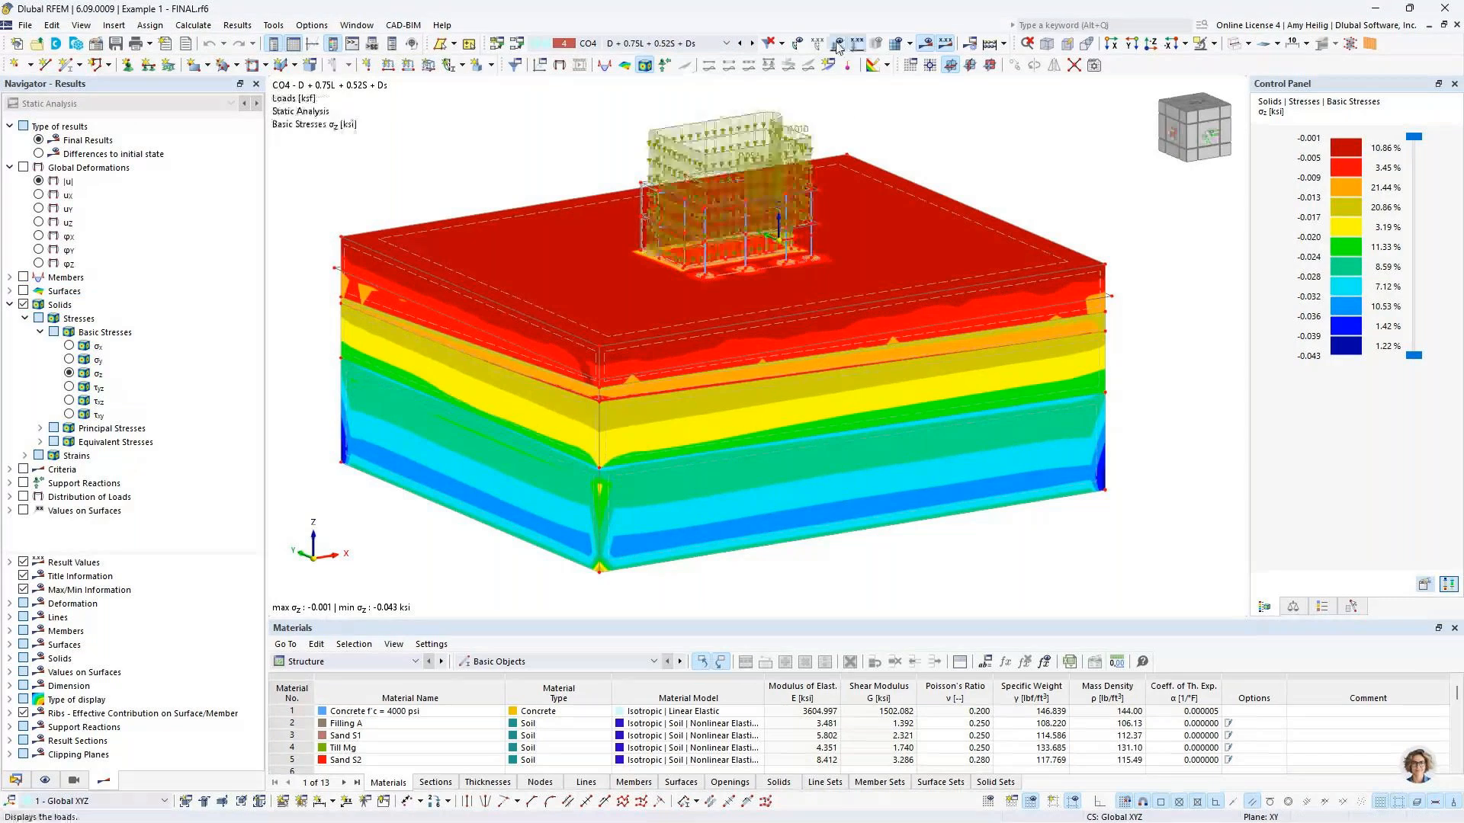
middle_click_drag(1110, 200, 870, 120, "ctrl")
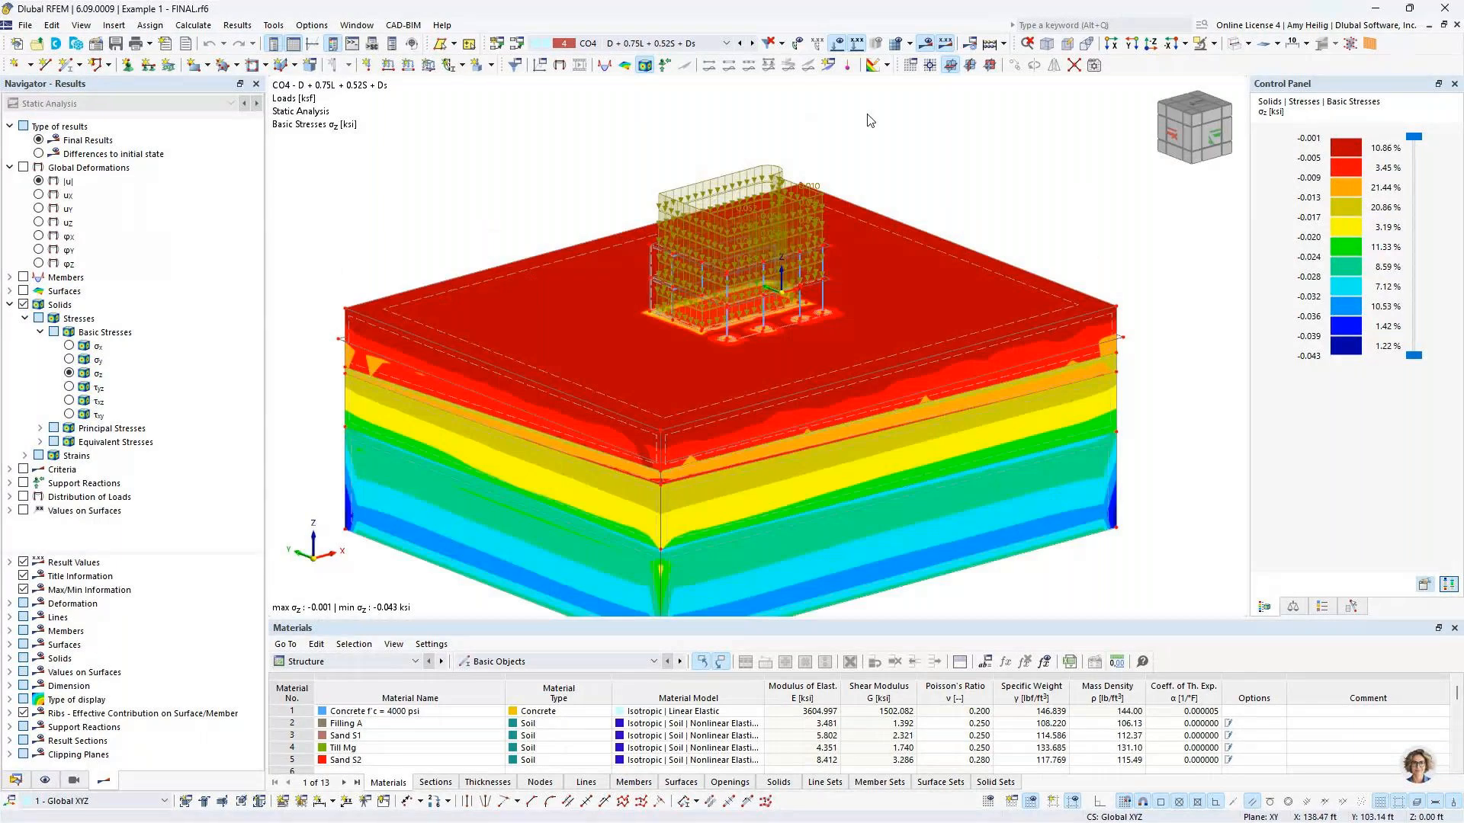
left_click(837, 44)
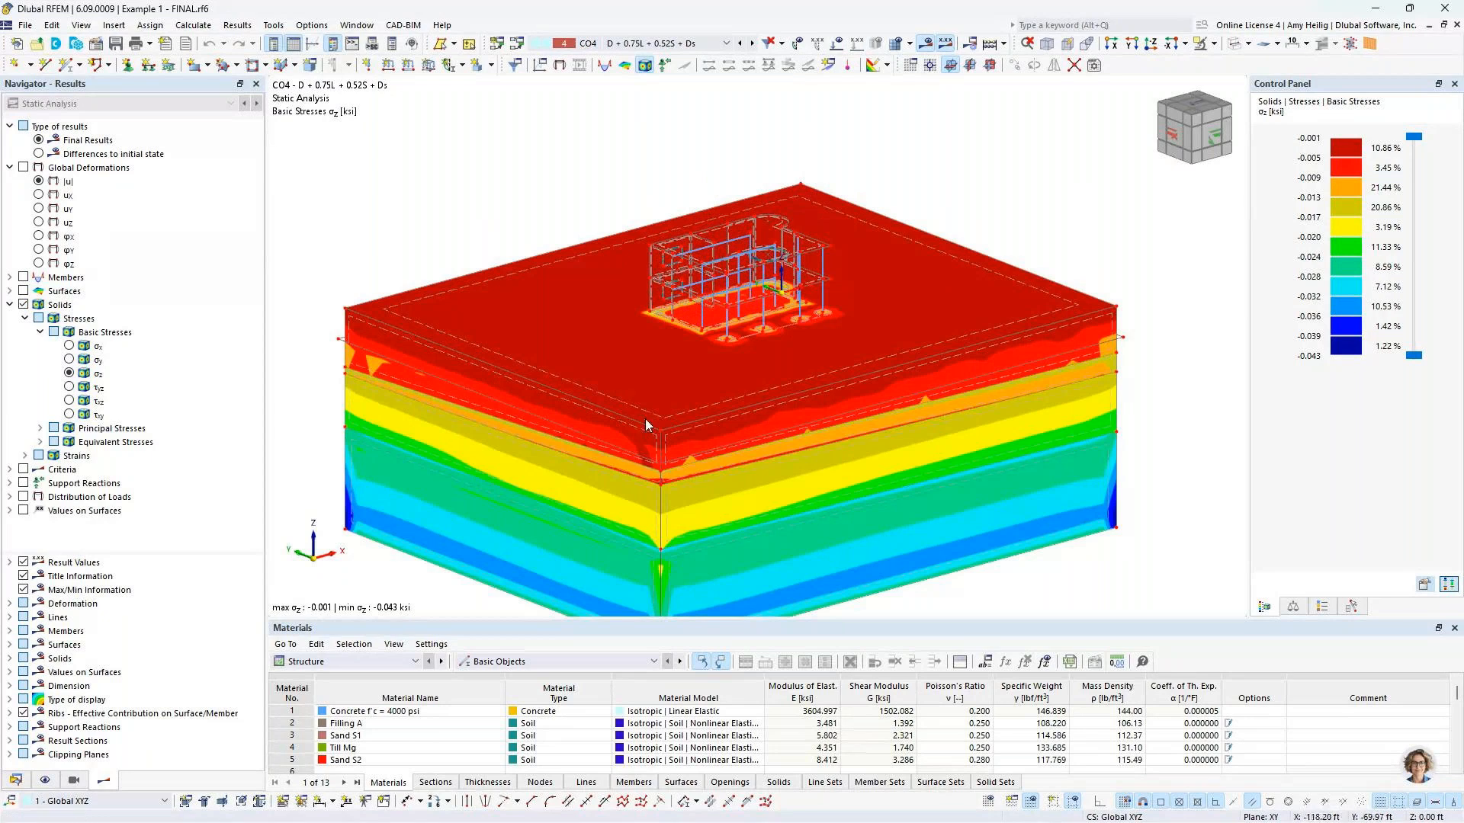
middle_click_drag(645, 422, 616, 366)
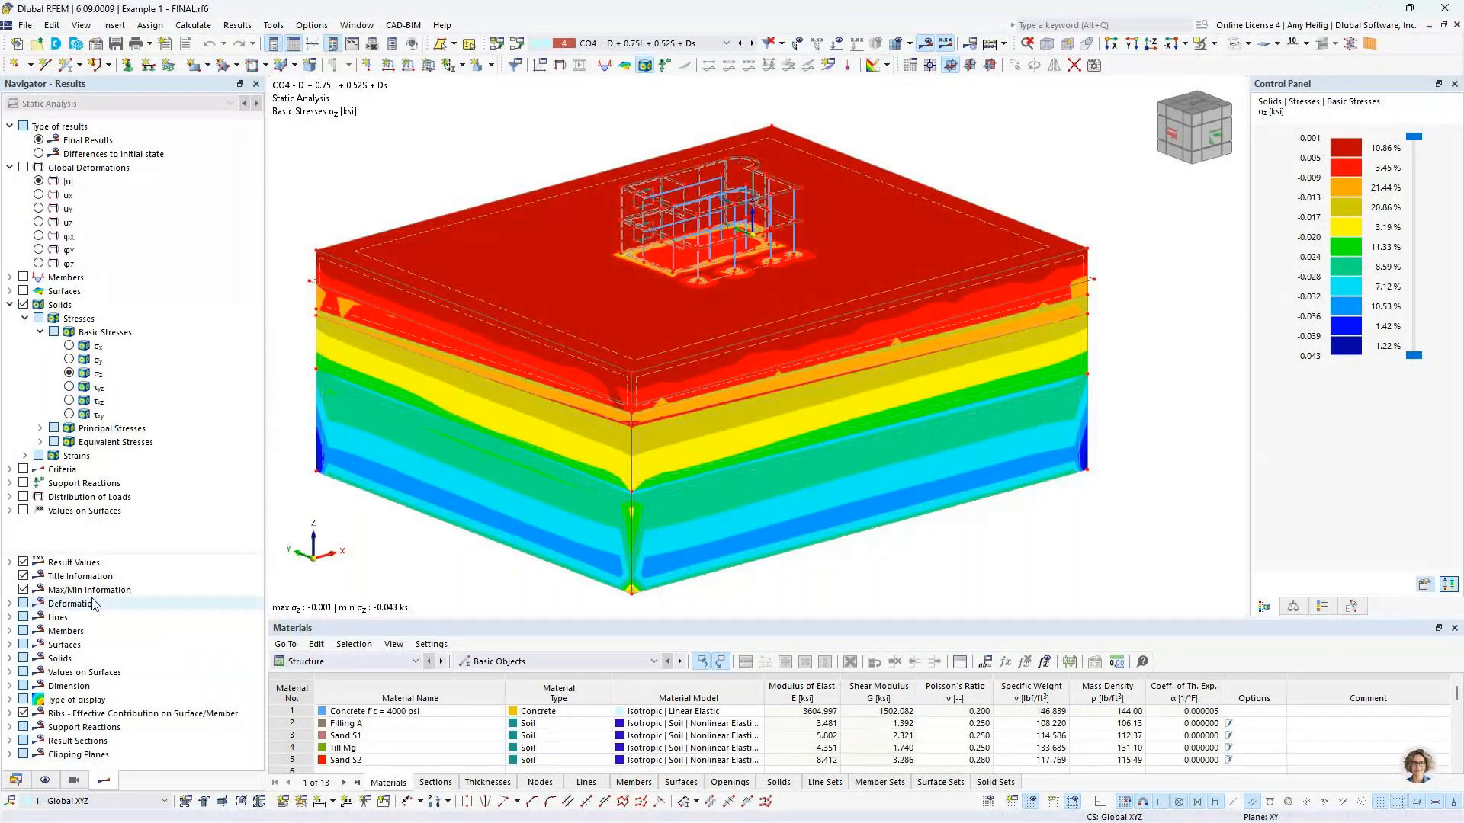
Step: Display the stresses as Isobands - Solids with Differences to initial state and examine the stress distribution below the building
scroll(166, 633, "down", 2)
double_click(84, 631)
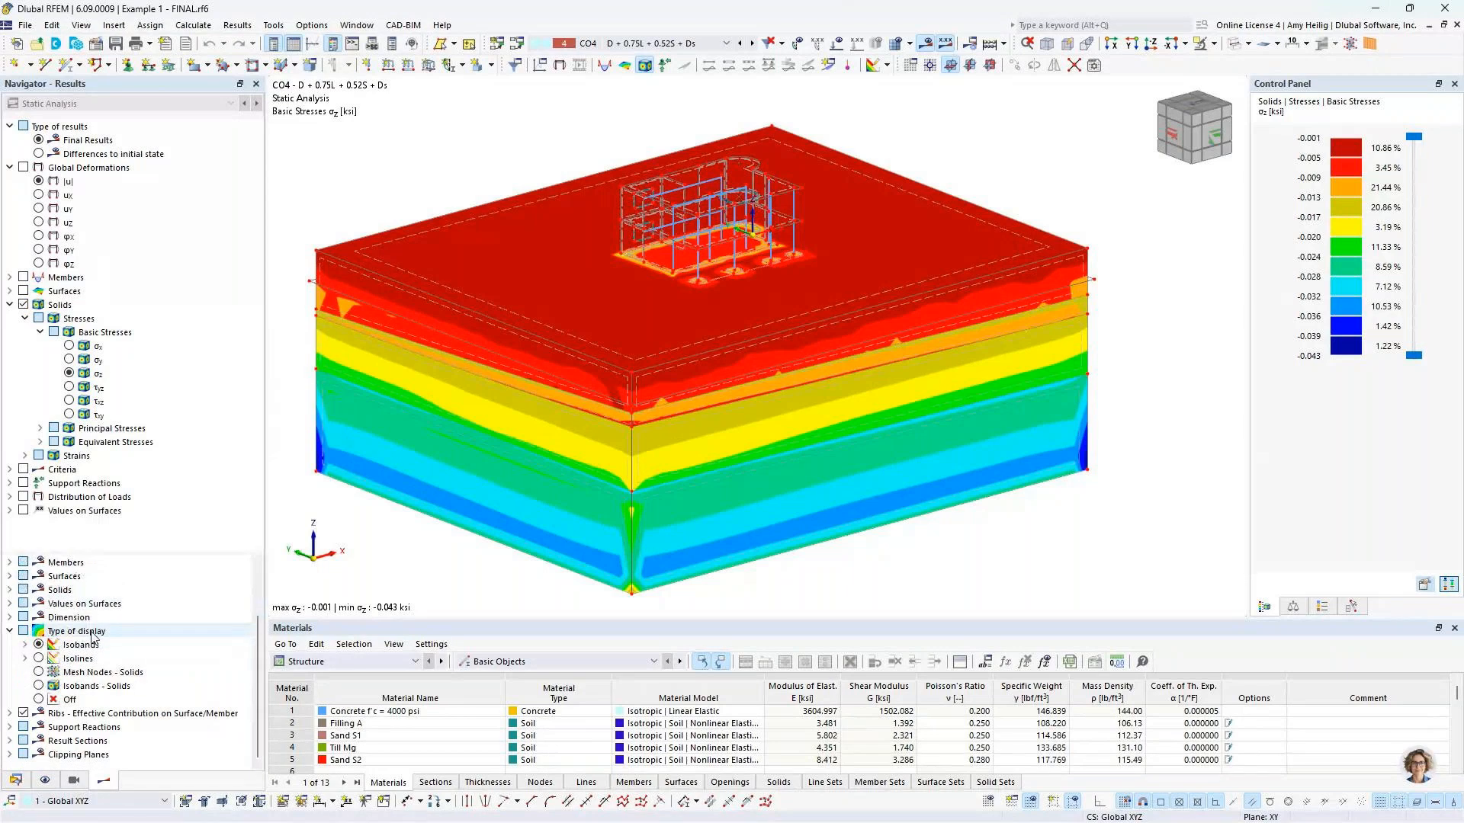
left_click(38, 686)
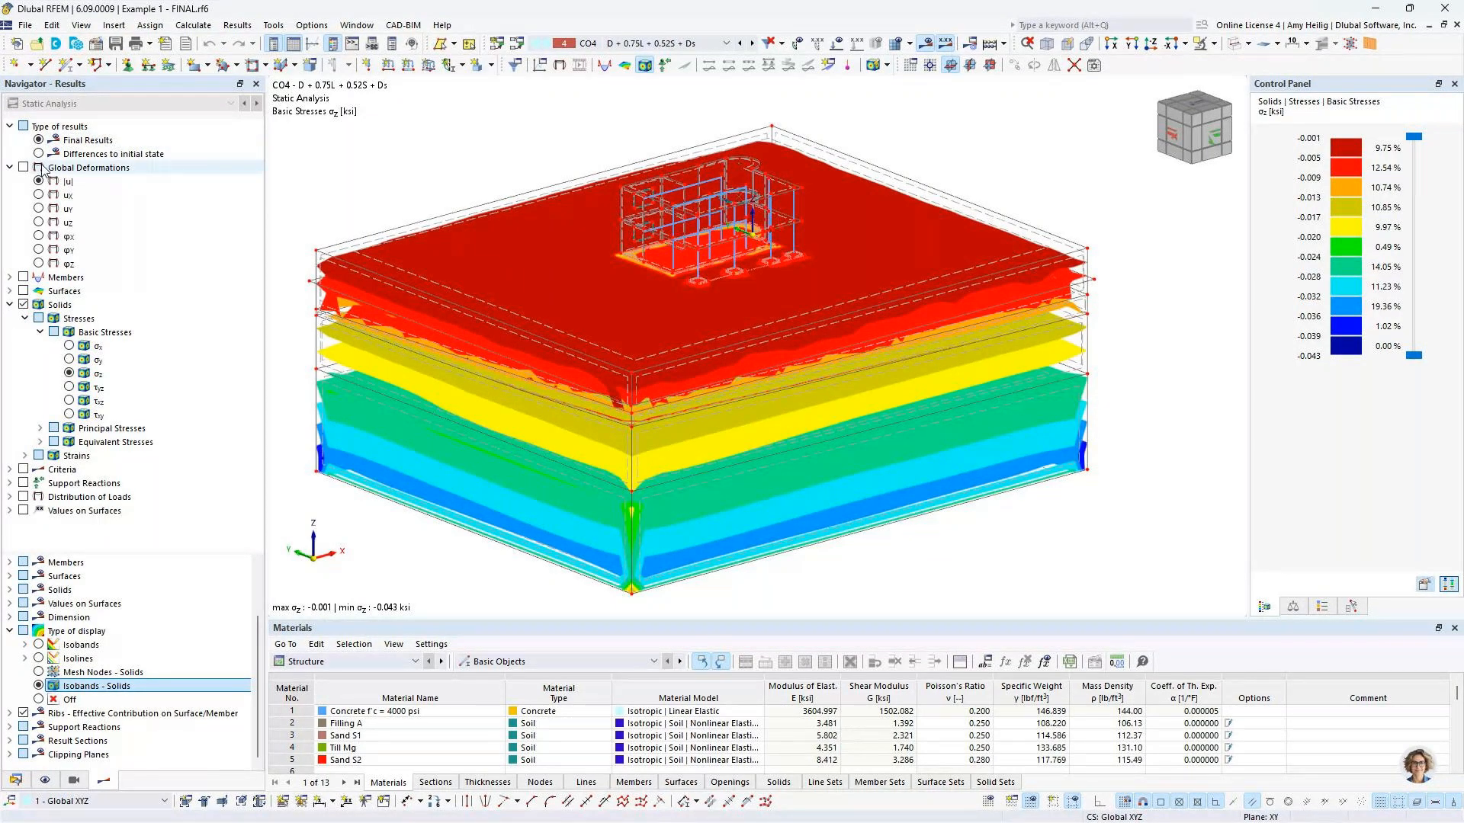
left_click(93, 153)
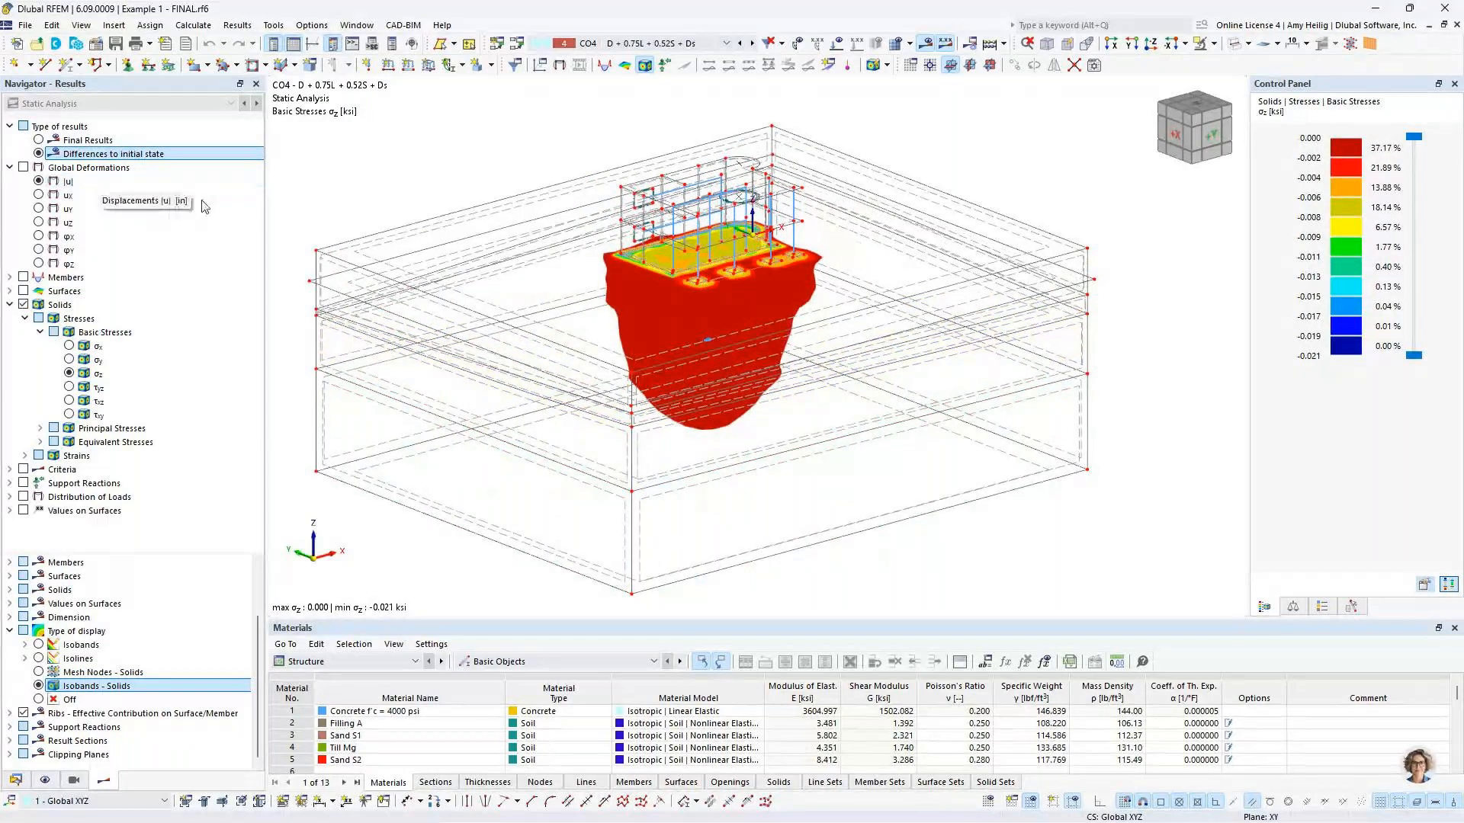
scroll(631, 363, "up", 5)
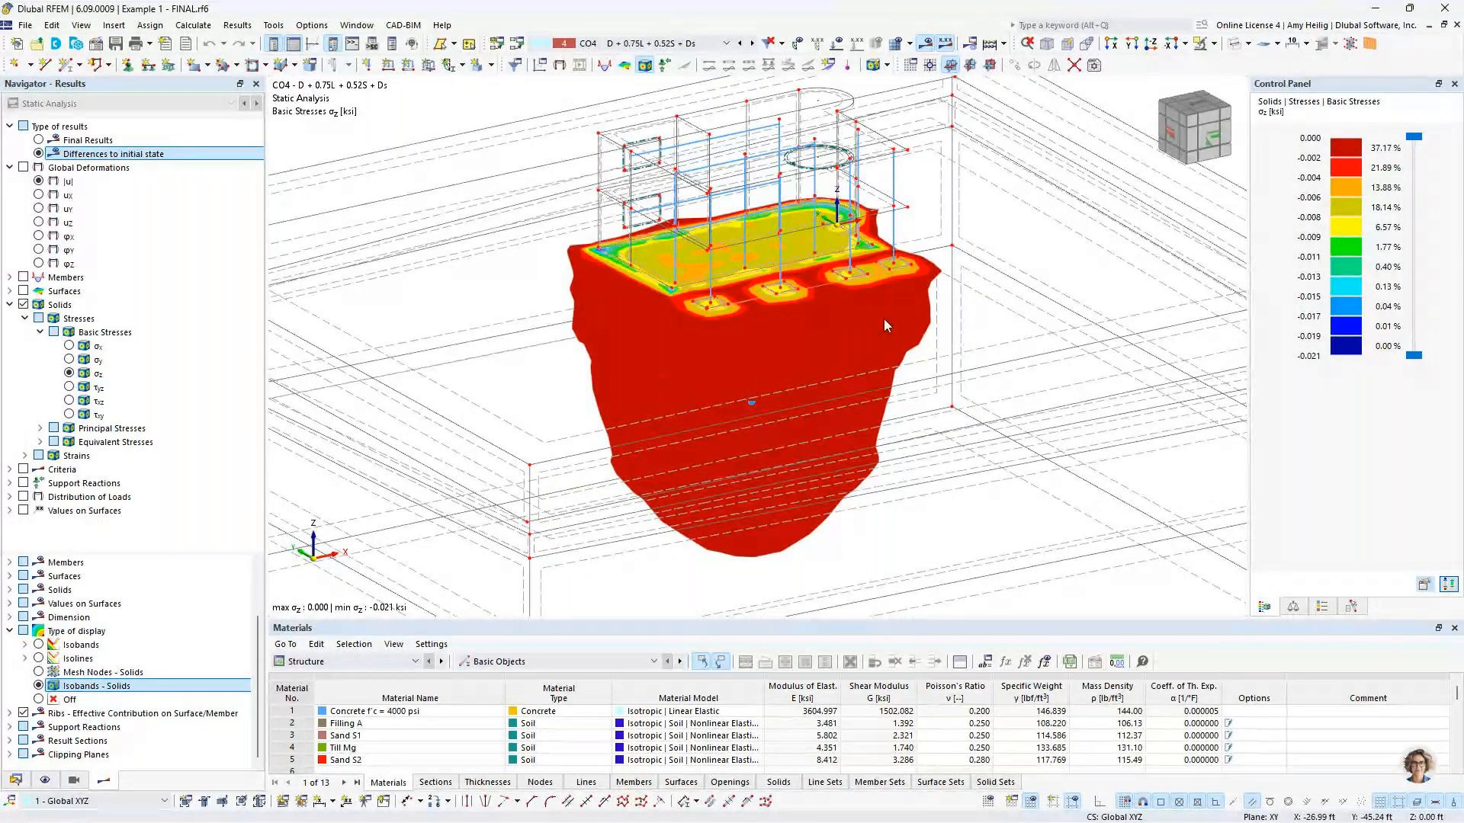
middle_click_drag(774, 332, 628, 371)
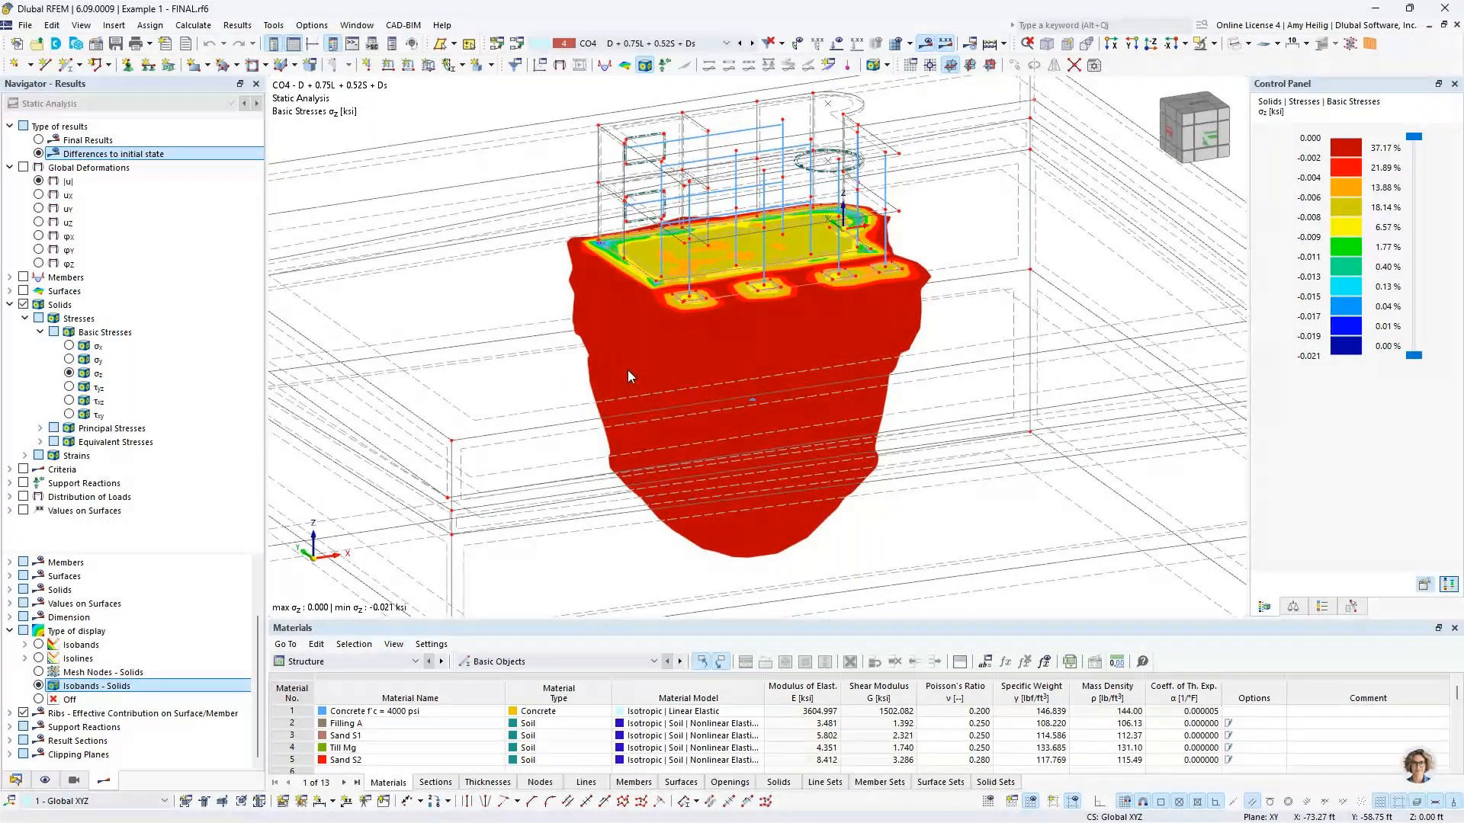
Step: Return the display type to Isobands and examine the stress differences under the foundations in plan and in 3D
left_click(38, 644)
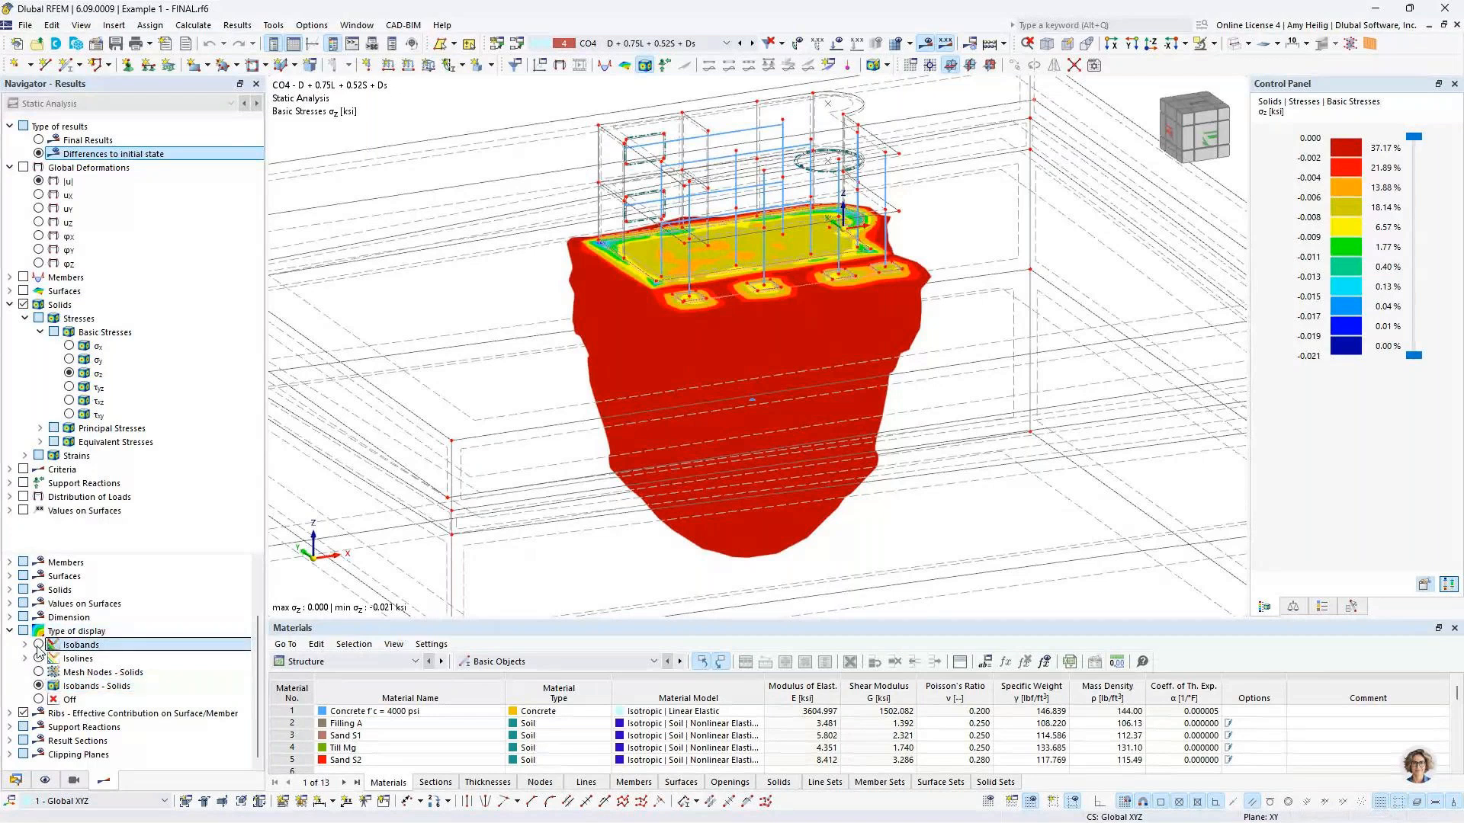
left_click(38, 645)
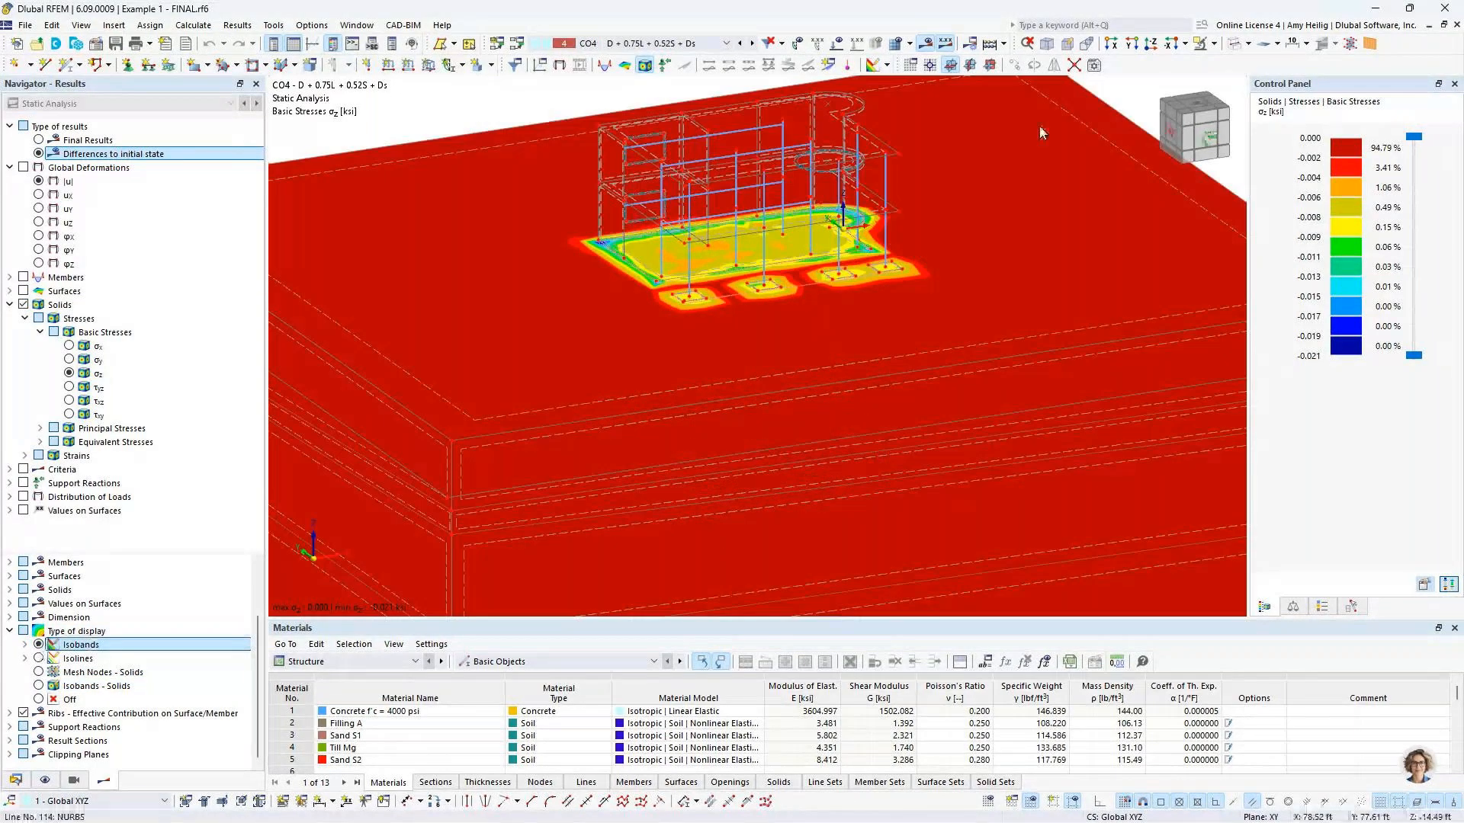
left_click(1153, 49)
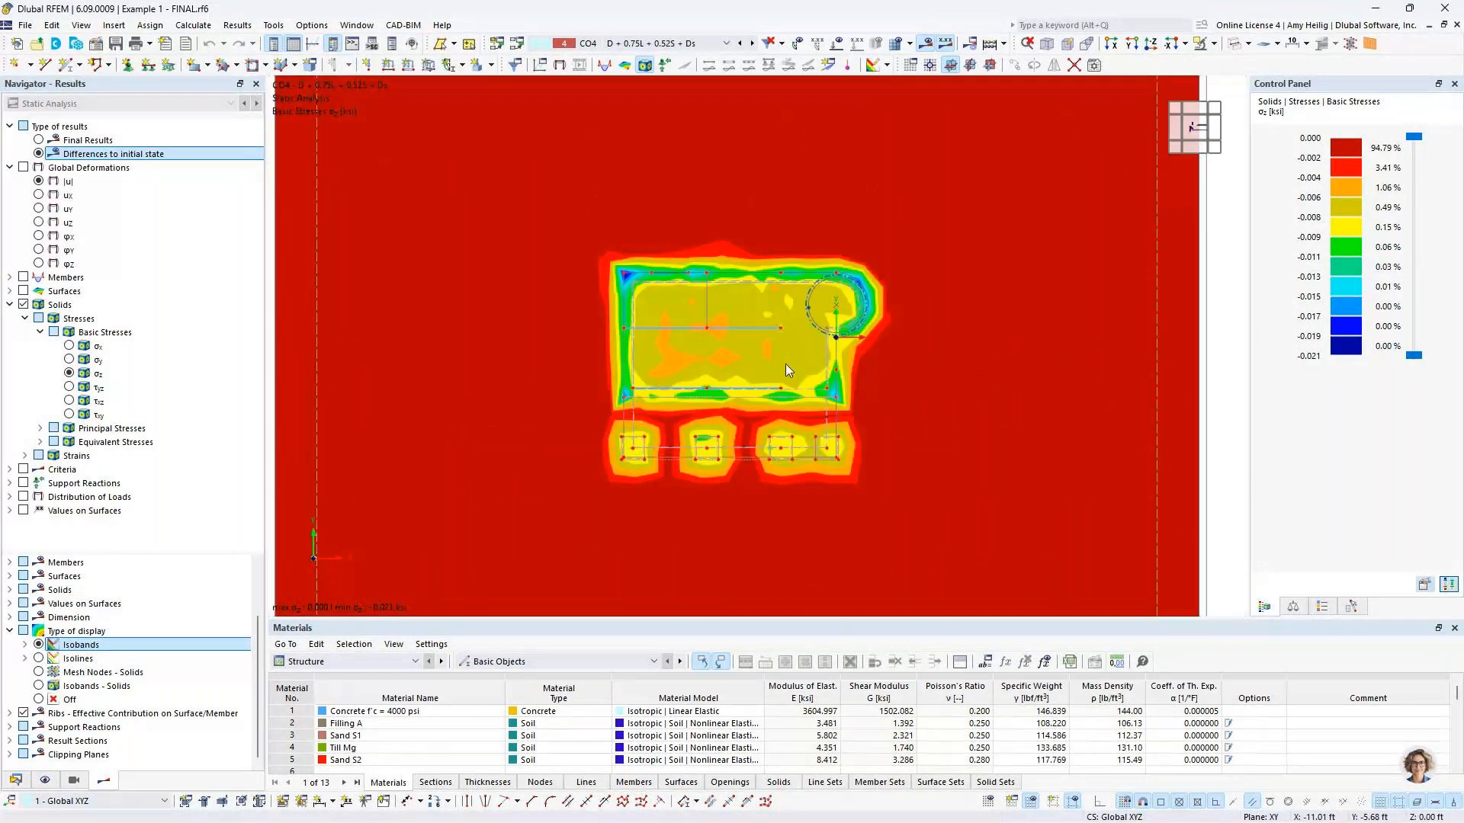
scroll(785, 364, "up", 3)
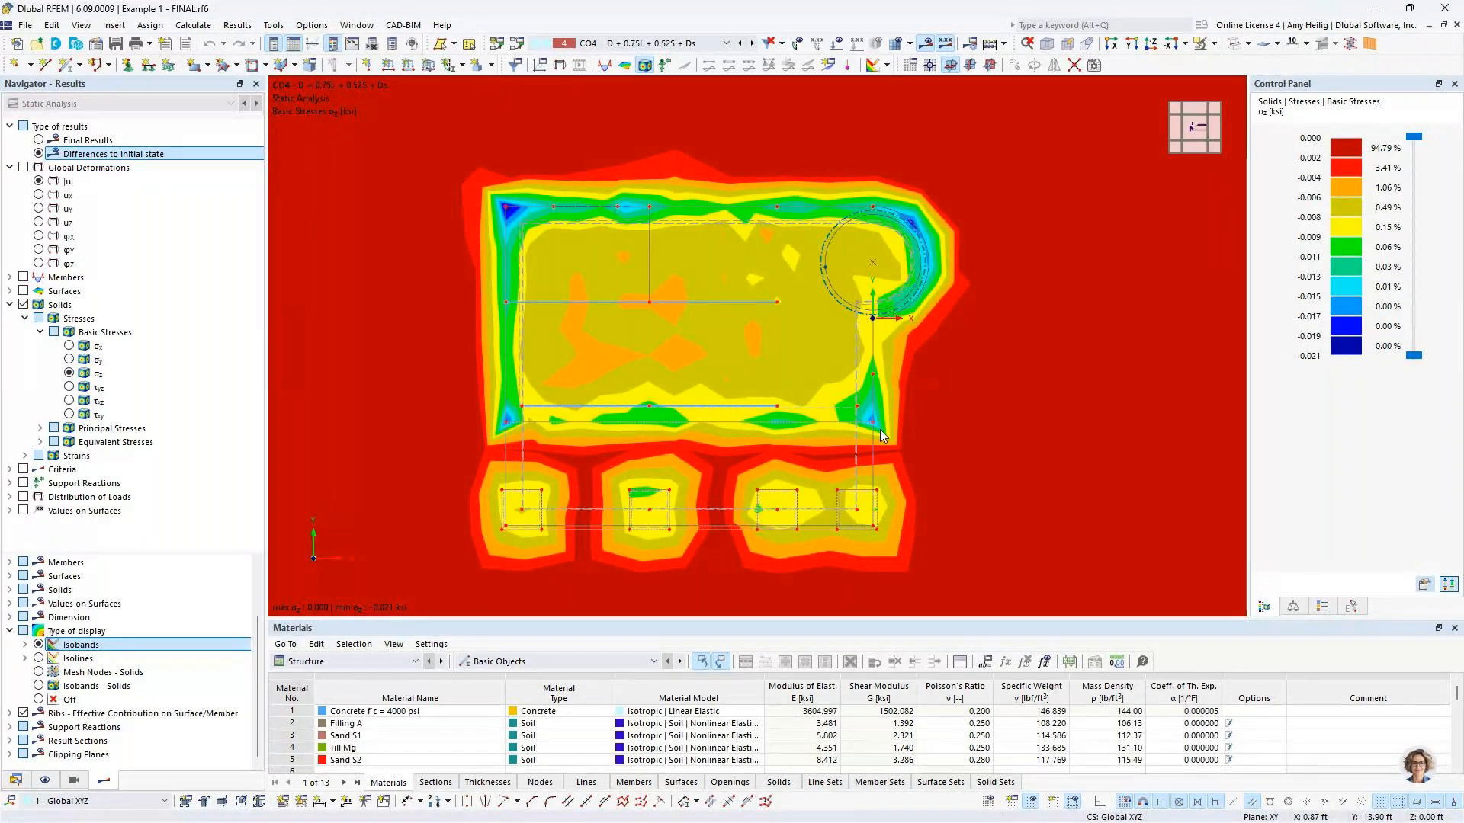
middle_click_drag(862, 500, 913, 391, "ctrl")
scroll(913, 392, "down", 2)
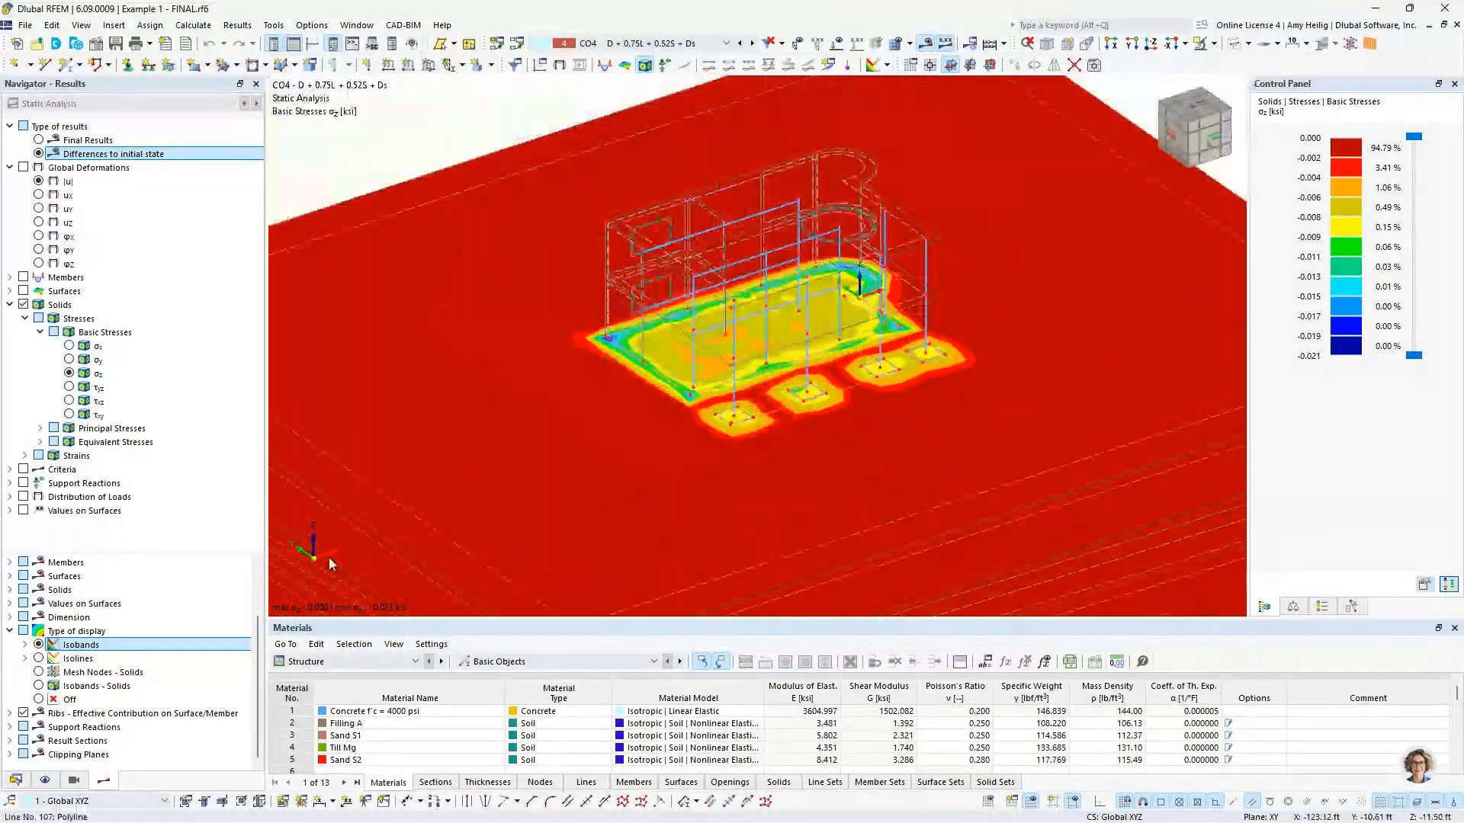
Step: Display the global deformations |u| for CO4 and hide the results on all members and surfaces, leaving the soil solids
left_click(42, 170)
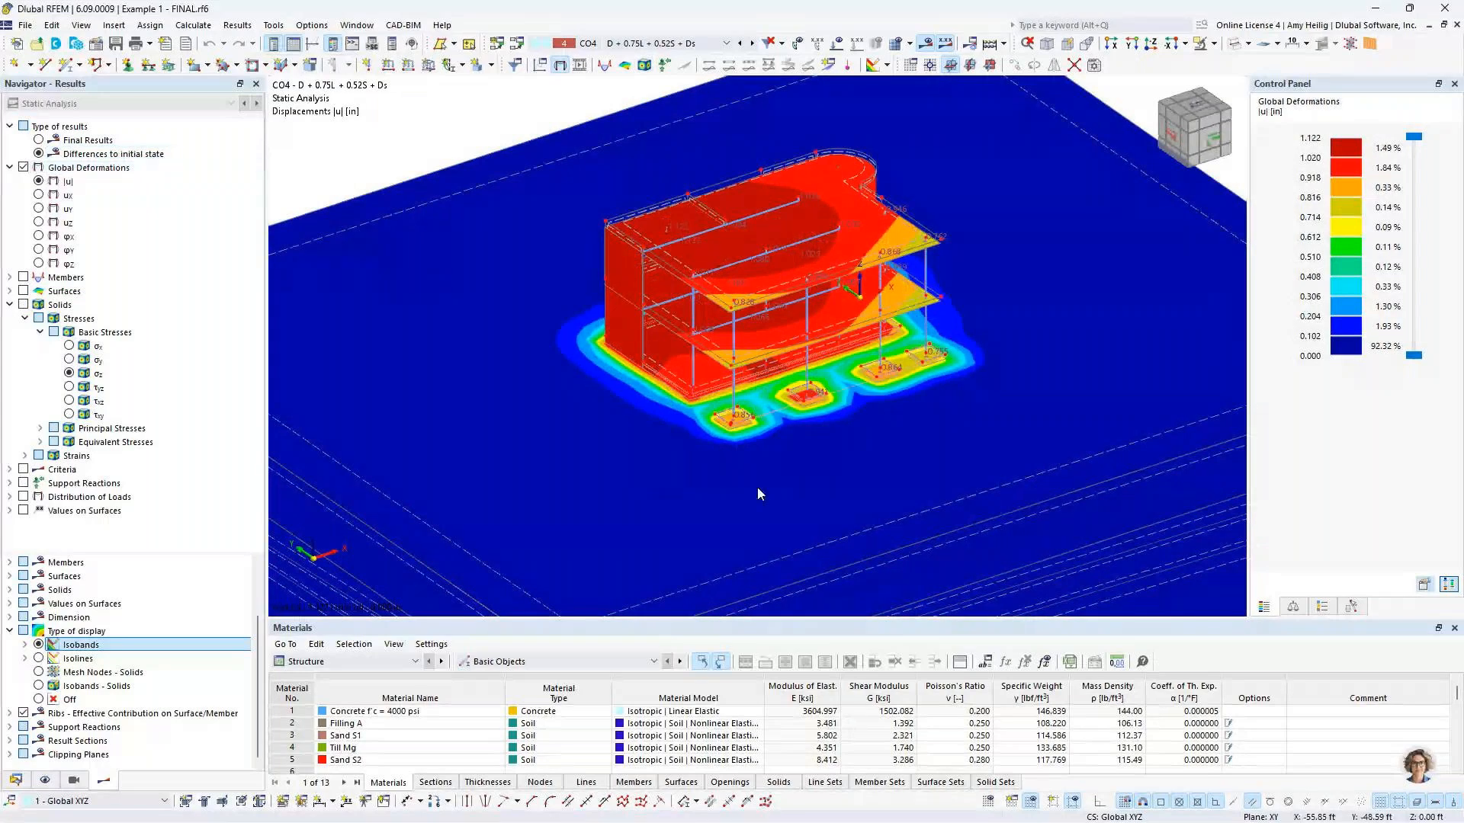
scroll(757, 494, "down", 2)
middle_click_drag(757, 487, 707, 437)
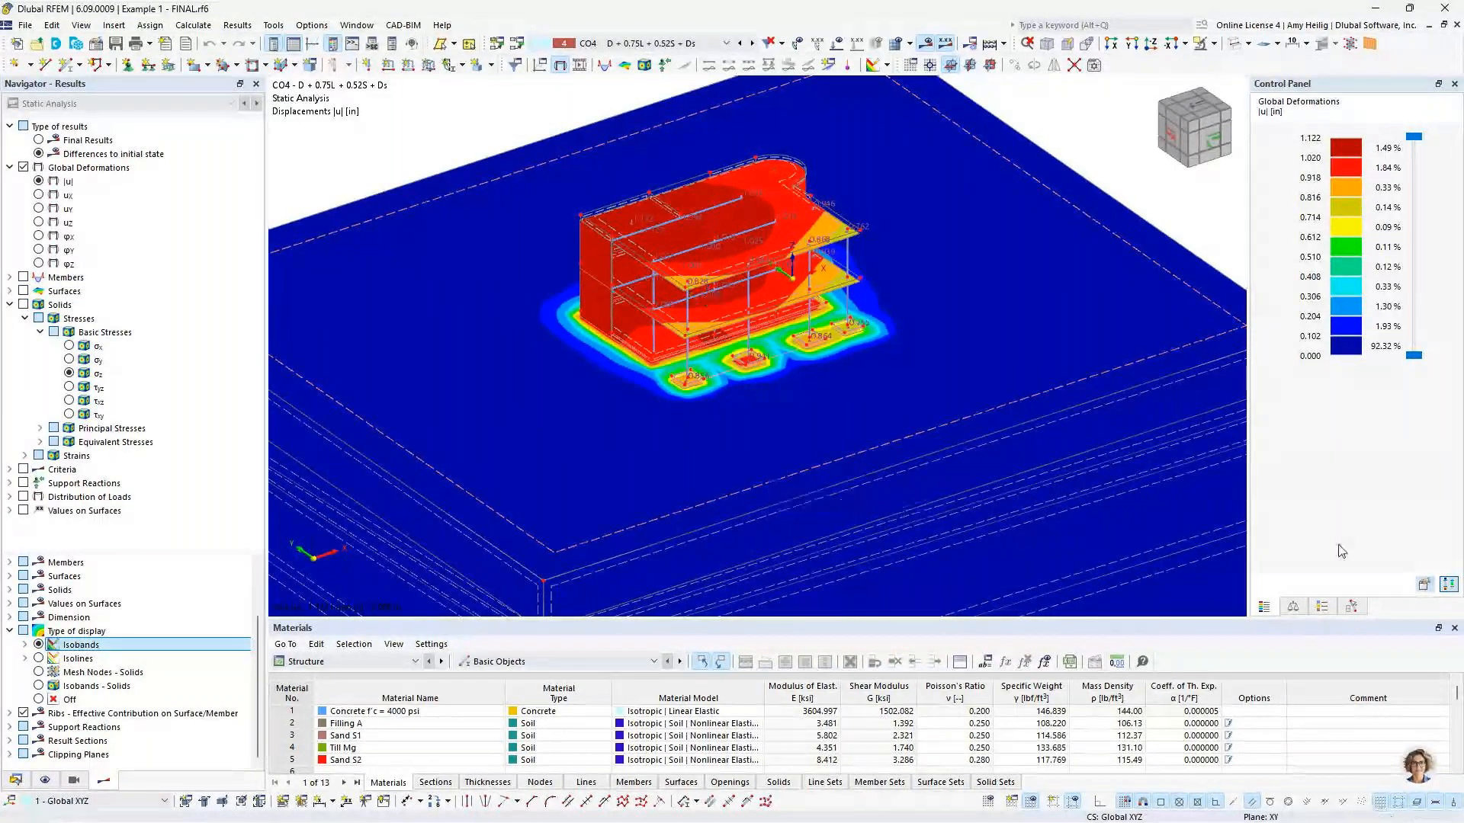
left_click(1351, 606)
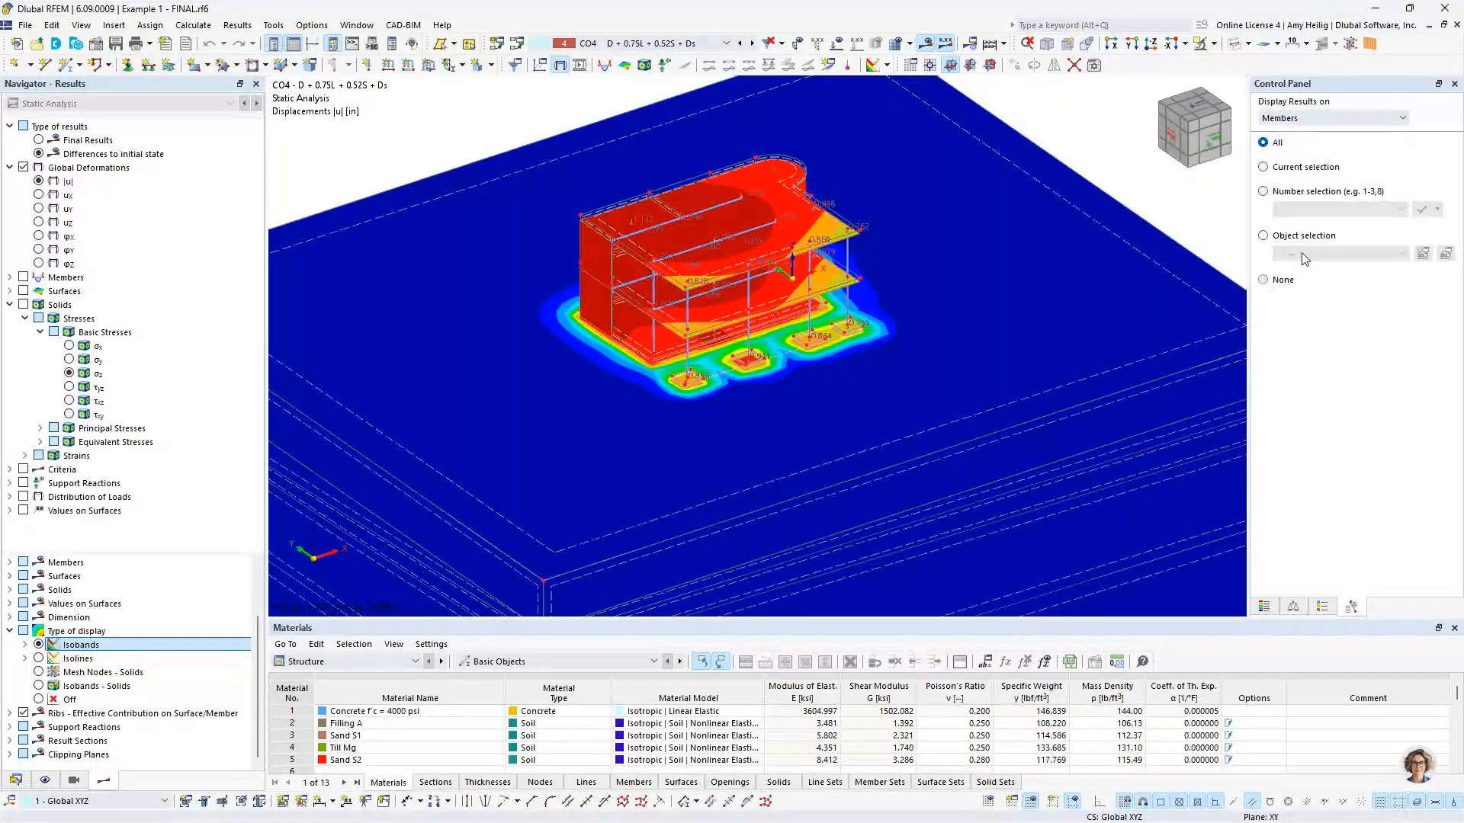
left_click(1263, 279)
left_click(1401, 118)
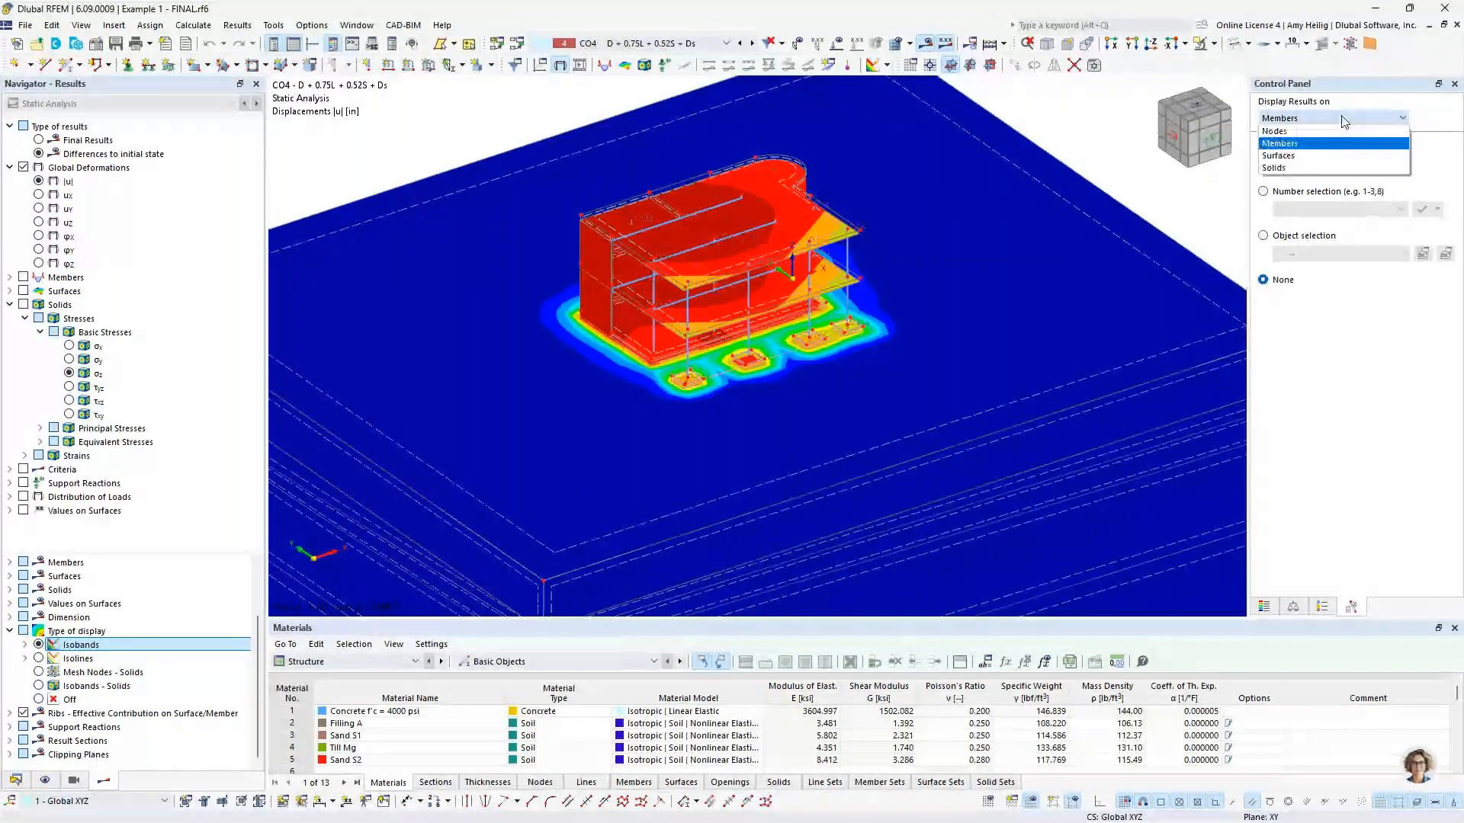
left_click(1321, 157)
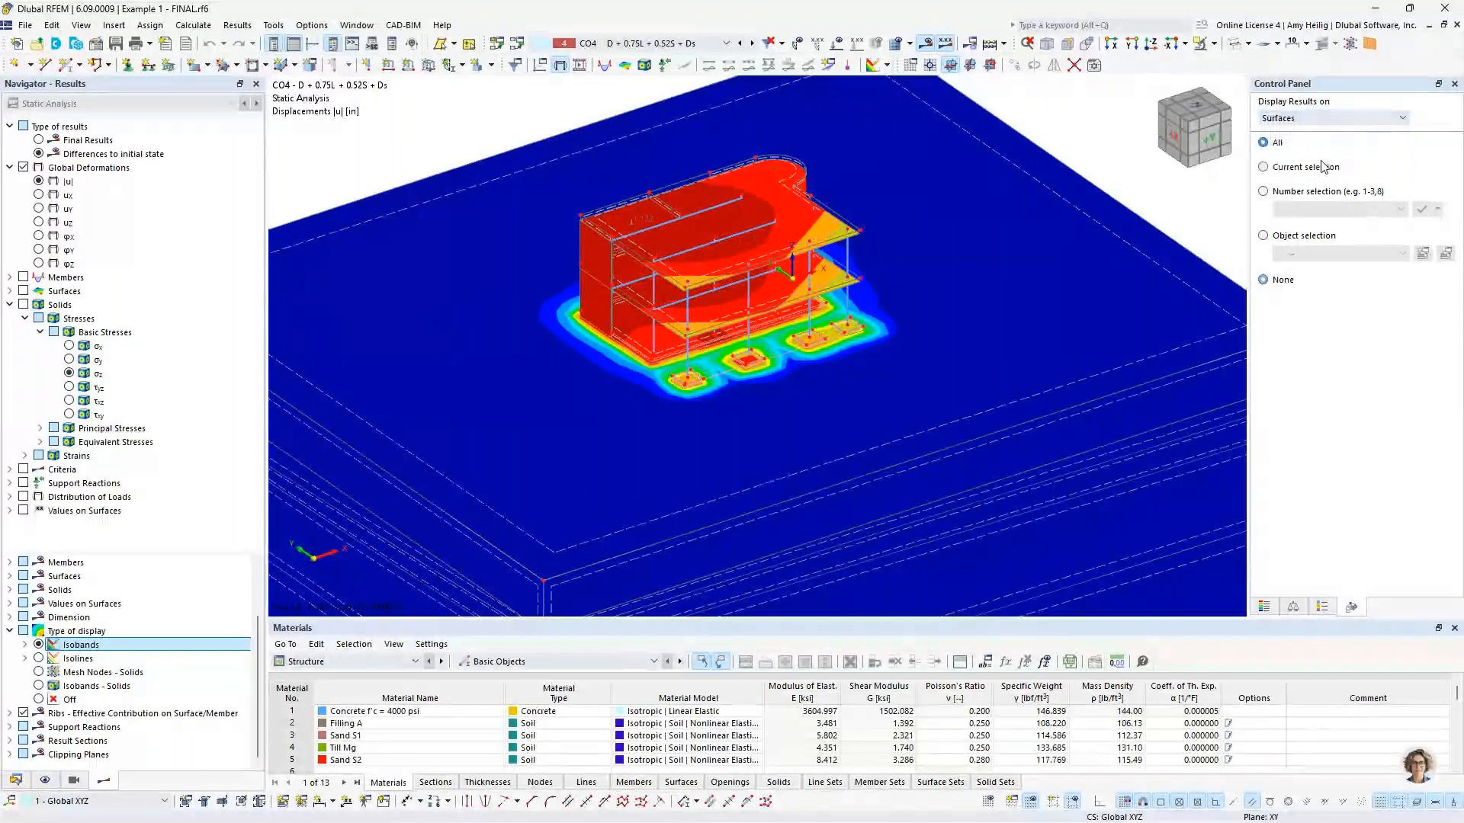
left_click(1263, 280)
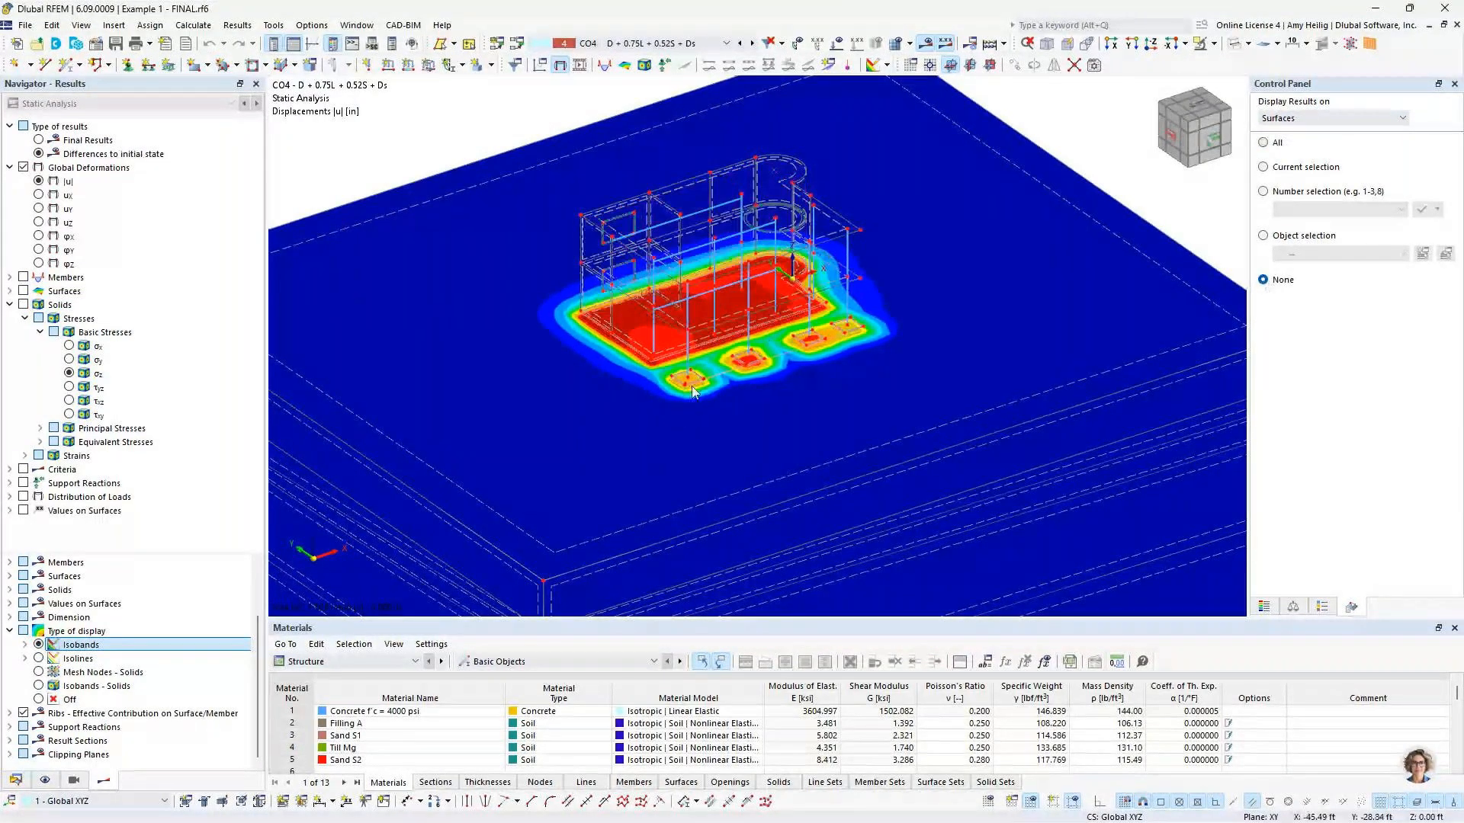
scroll(671, 381, "up", 1)
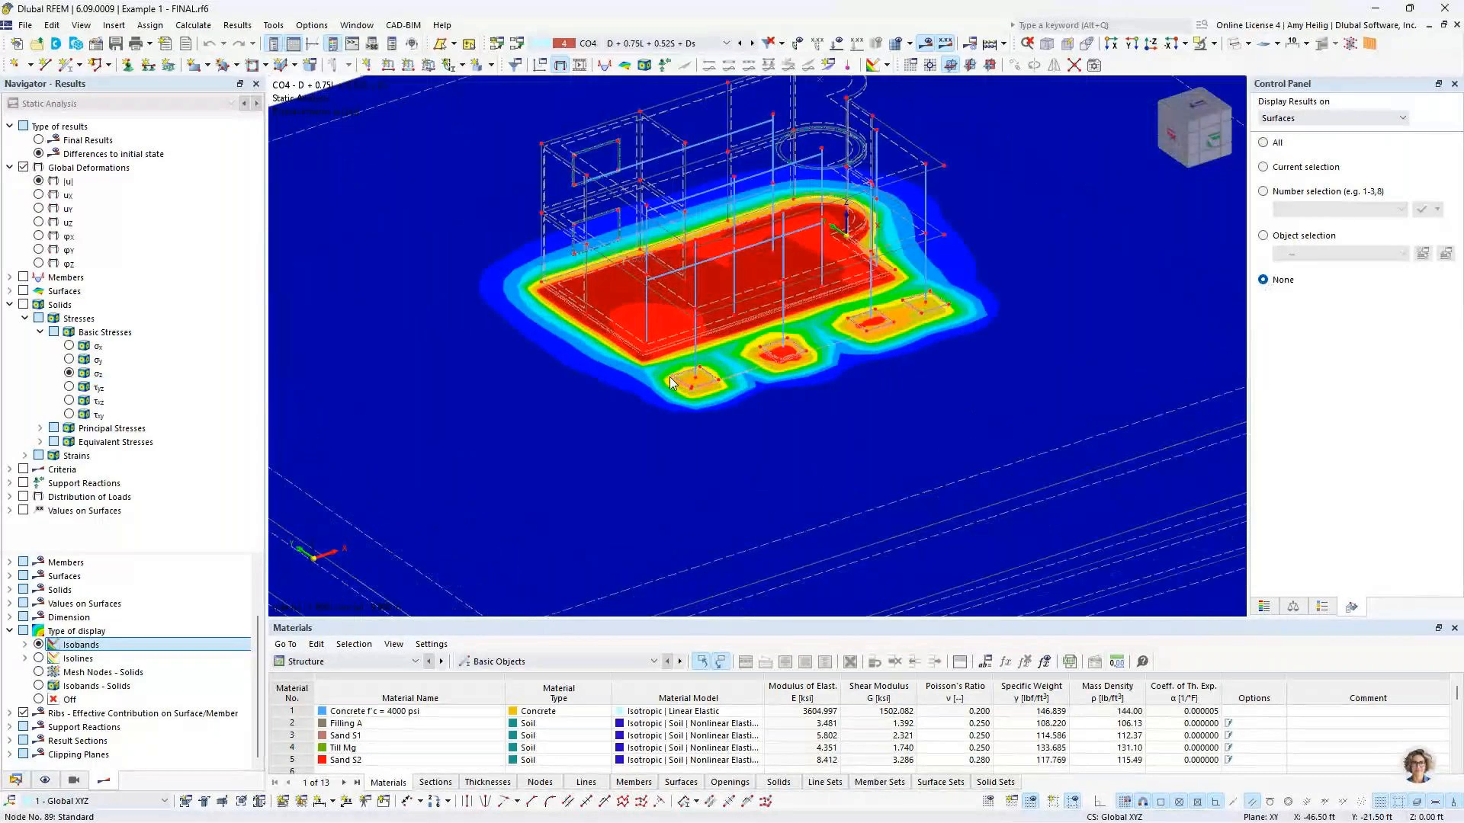
Step: Raise the general deformations display factor to 64.00 and examine the soil displacements under the foundations in plan view
left_click(1294, 608)
left_click(1437, 142)
left_click(1438, 141)
left_click(1439, 141)
left_click(1438, 141)
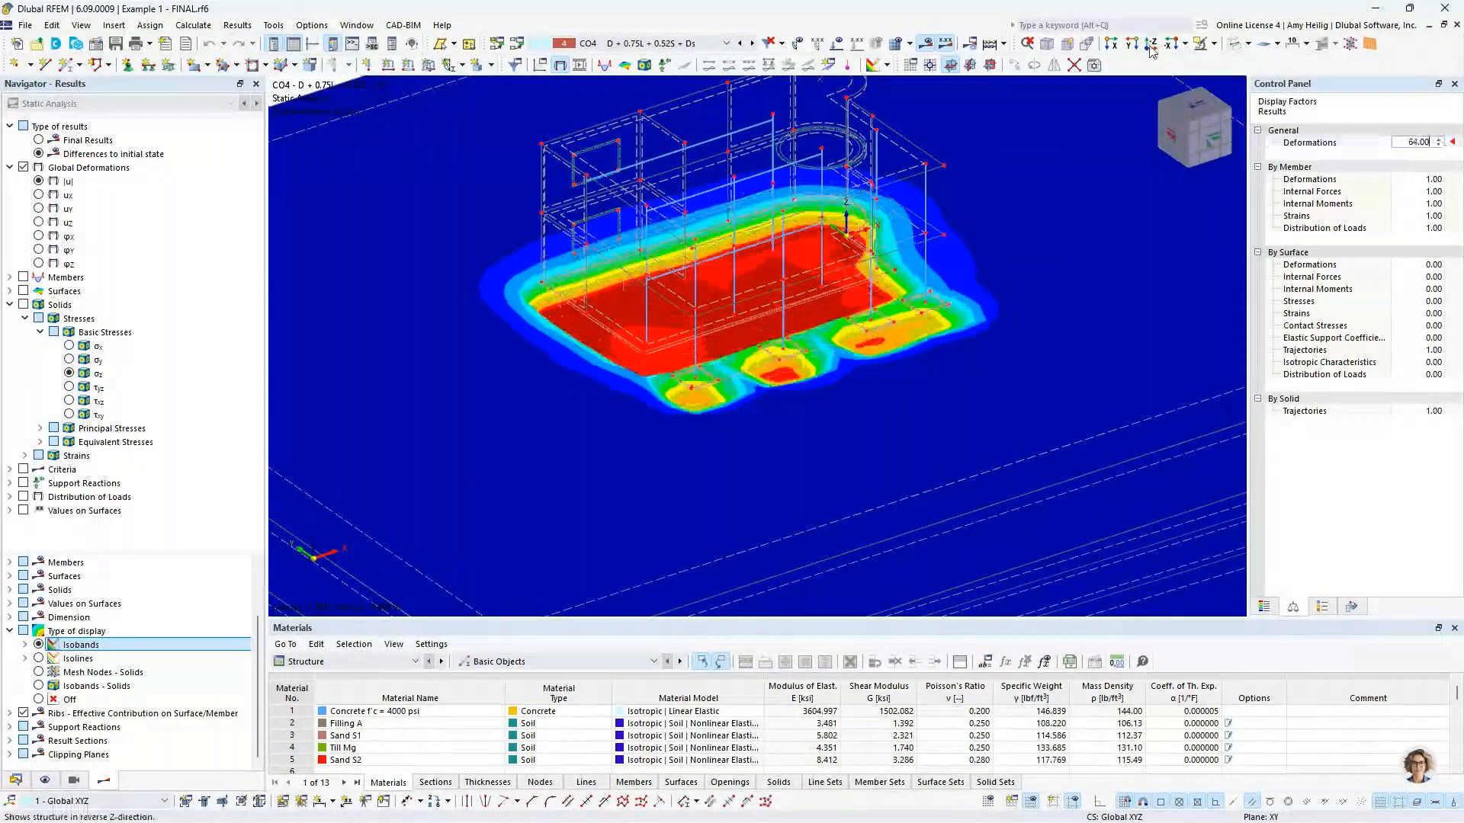
left_click(1151, 44)
scroll(762, 382, "up", 3)
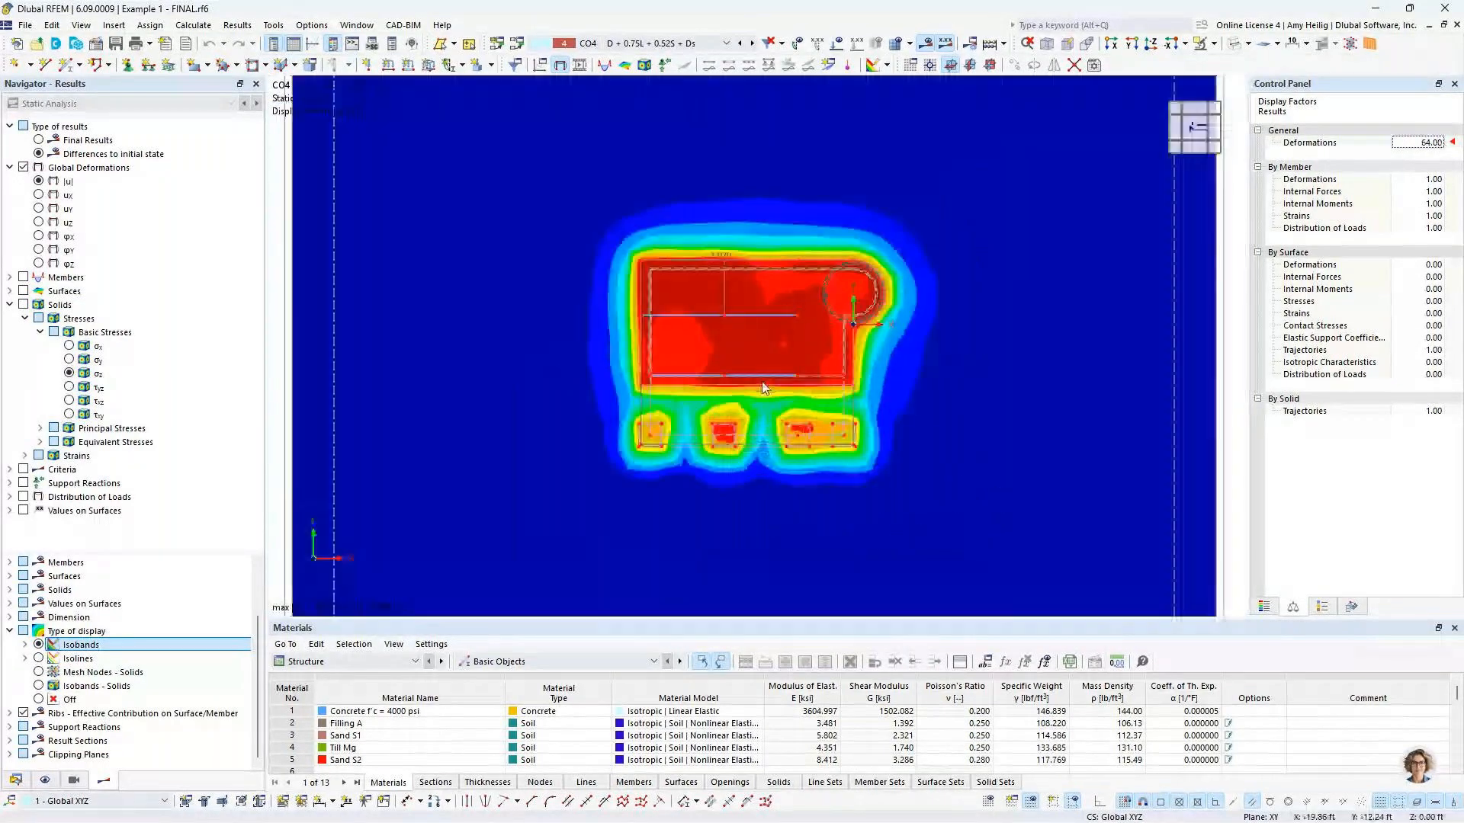
Step: Display the deformation colour scale in a 3D view and turn on clipping plane 3 to section the soil displacements below the building
left_click(1263, 606)
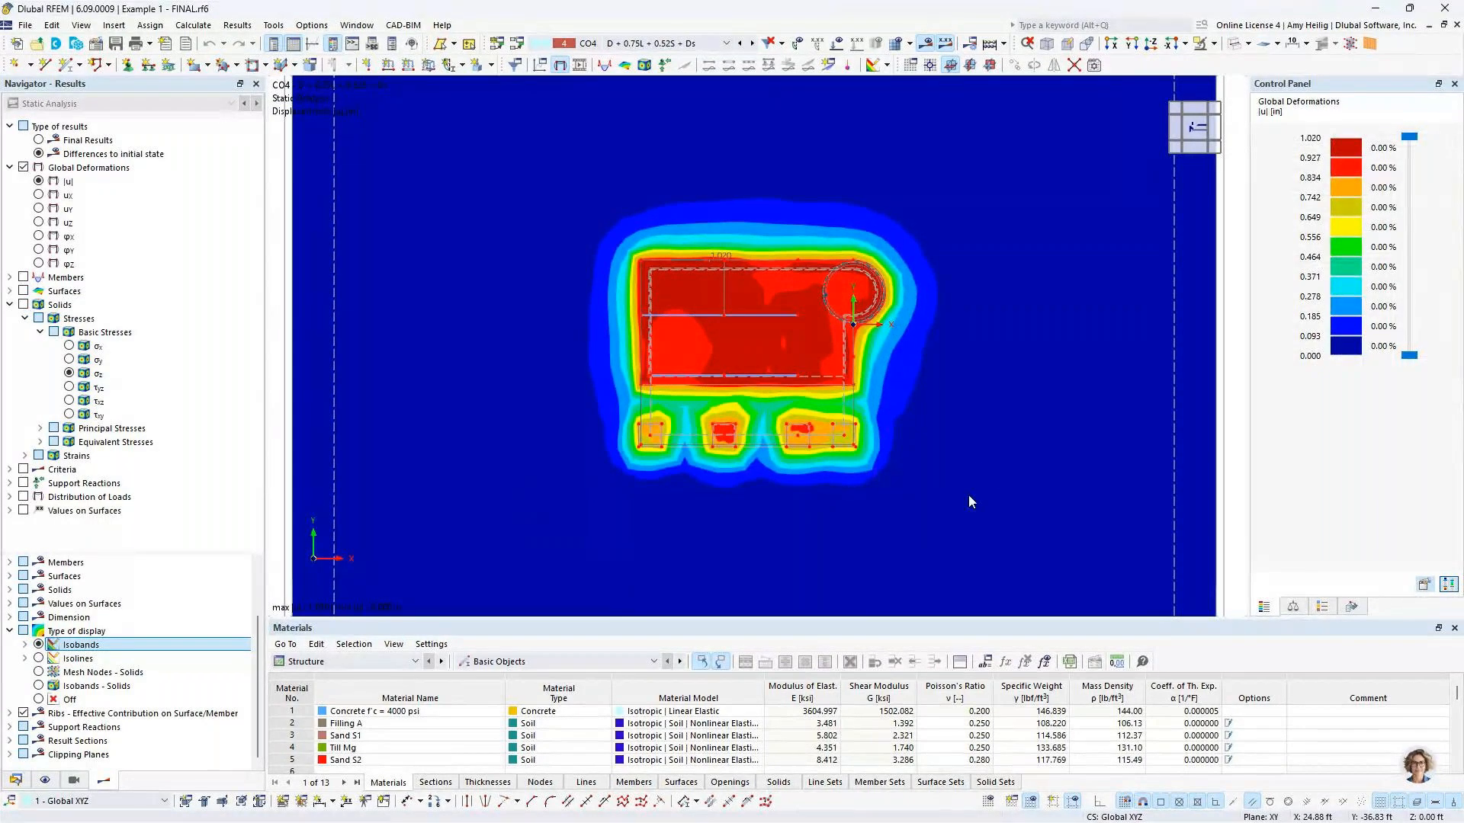
middle_click_drag(952, 516, 796, 332, "ctrl")
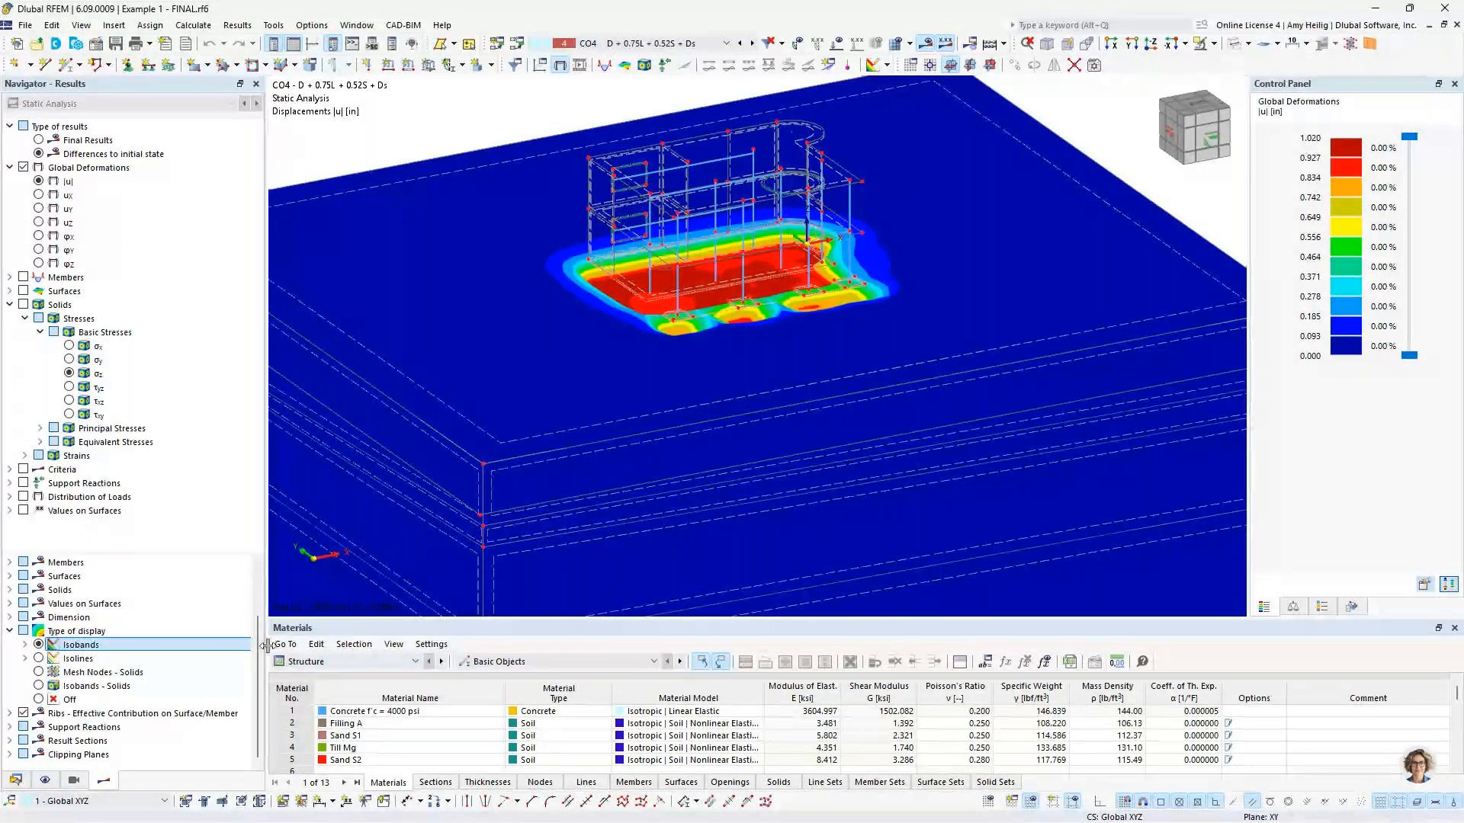
left_click(16, 777)
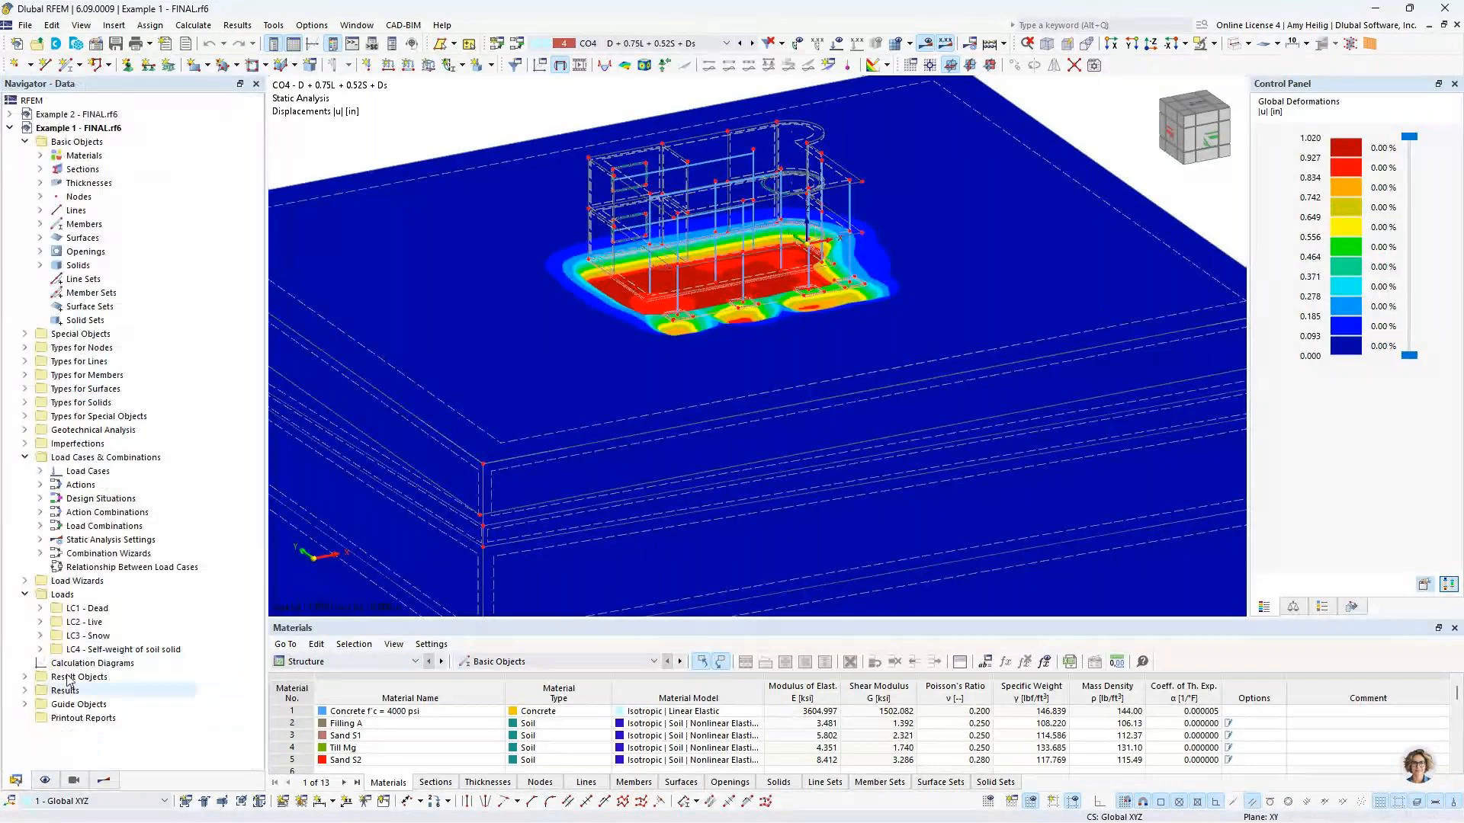
left_click(25, 458)
left_click(25, 142)
left_click(24, 306)
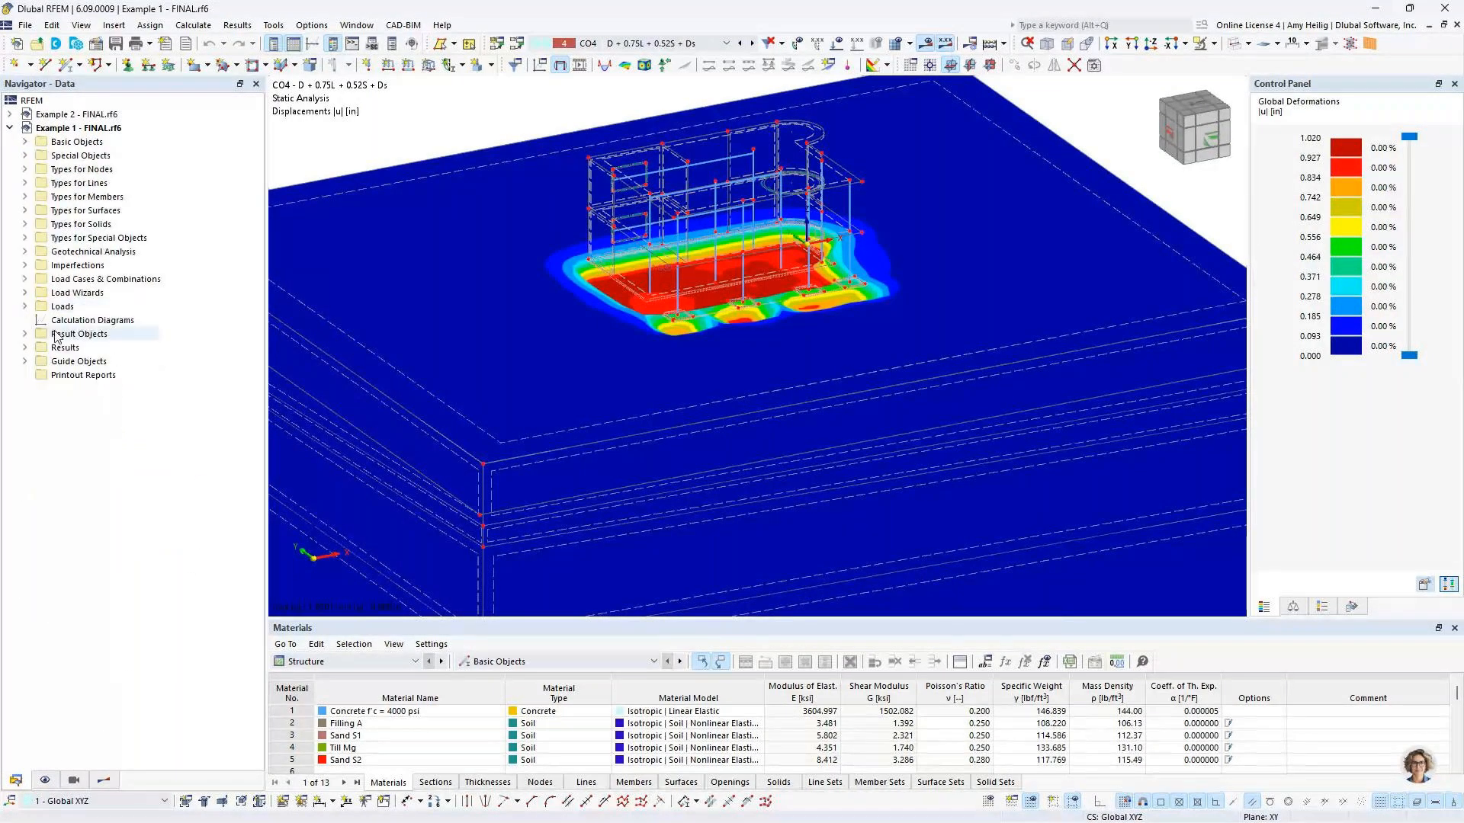
left_click(26, 362)
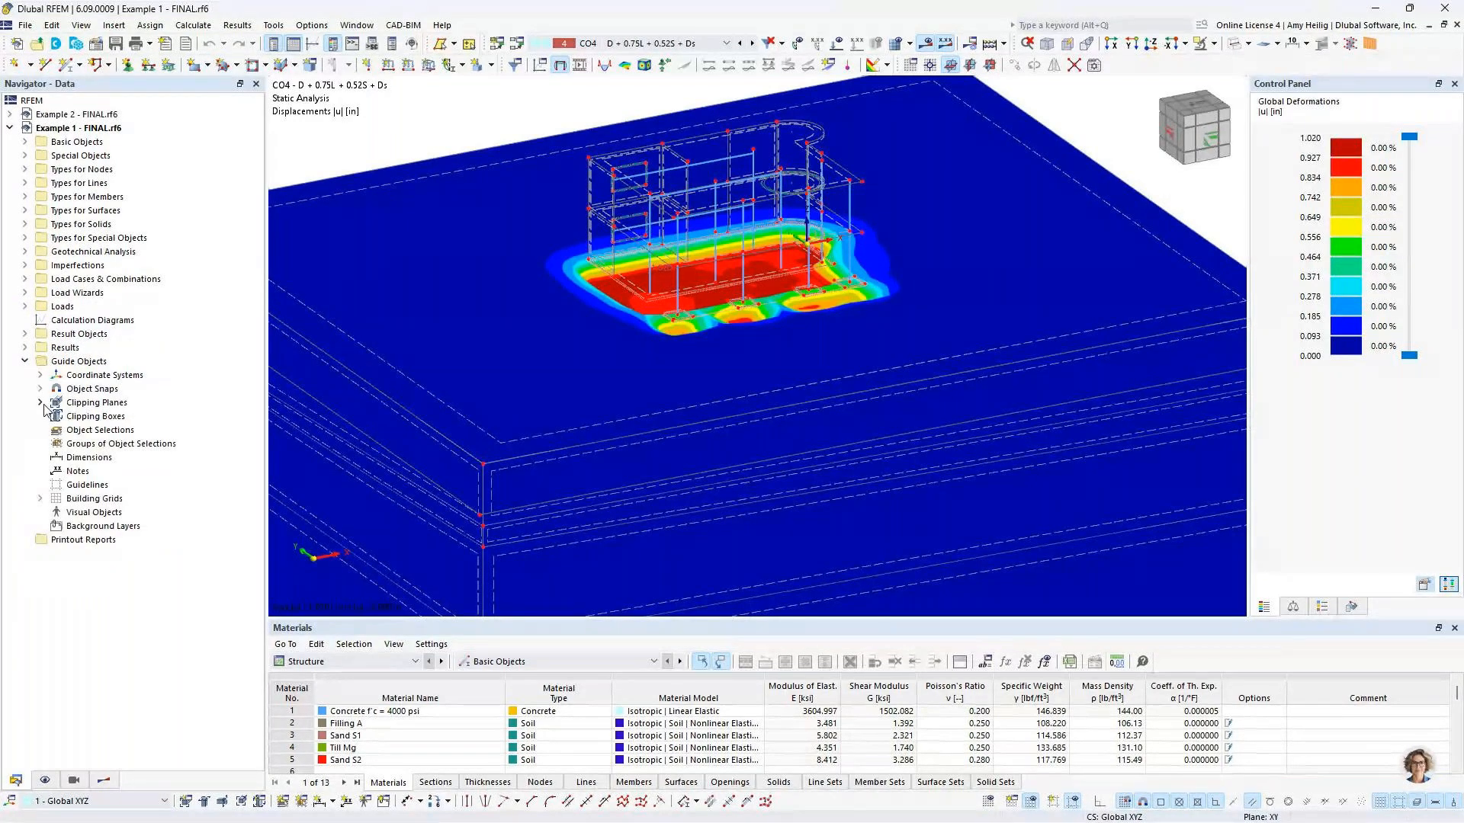
left_click(42, 403)
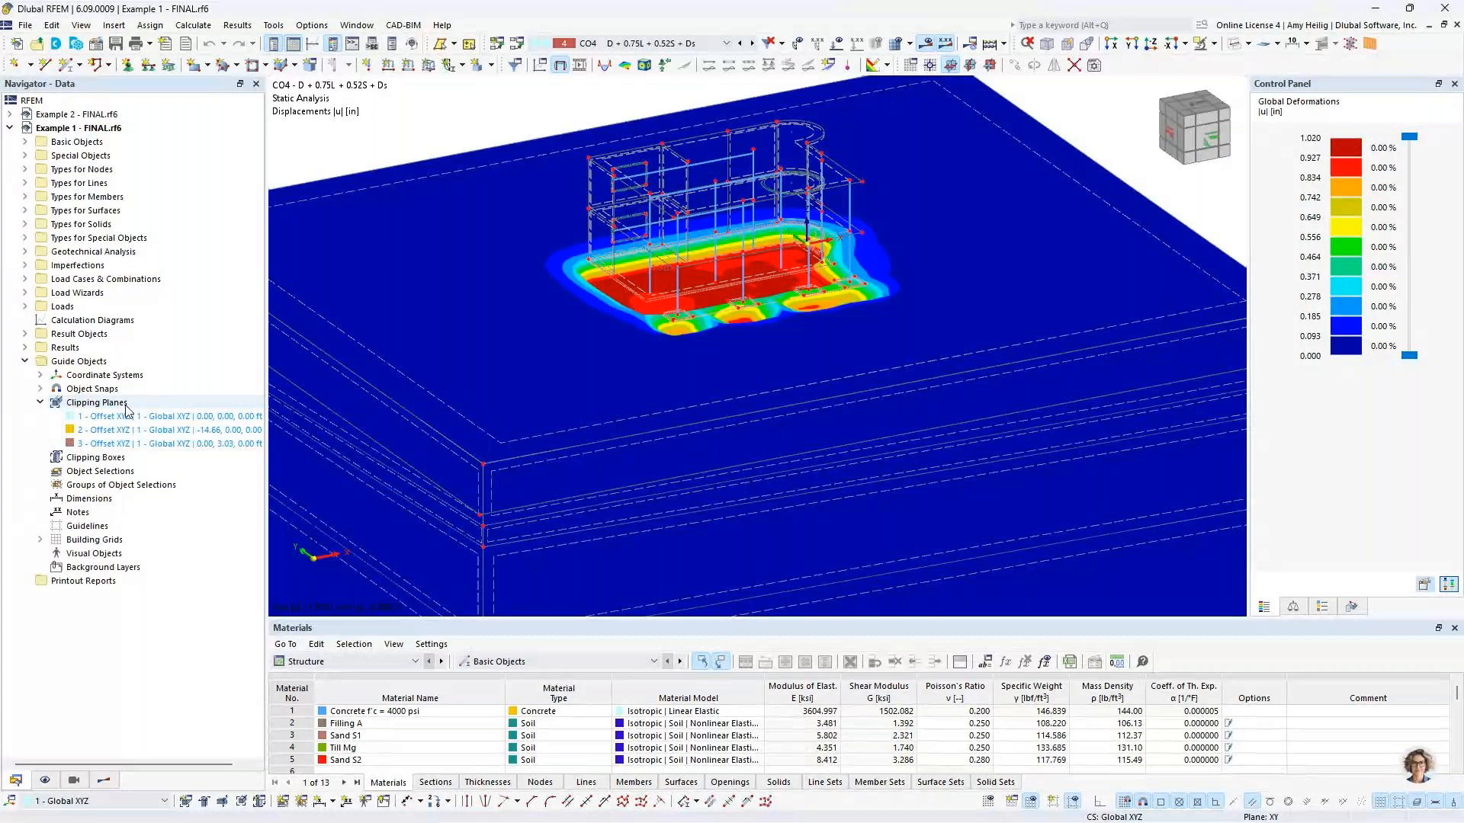
right_click(130, 447)
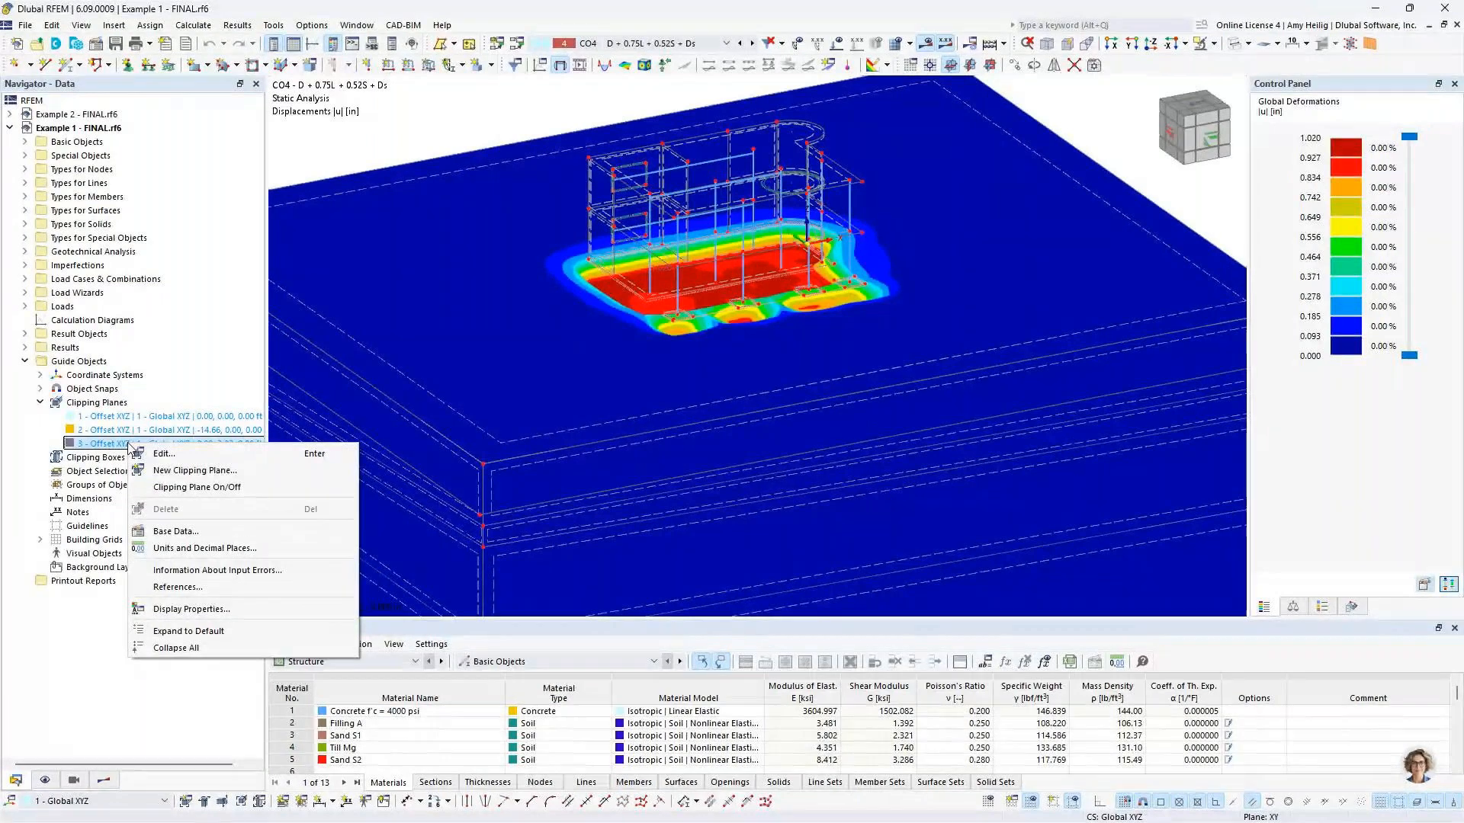
left_click(197, 487)
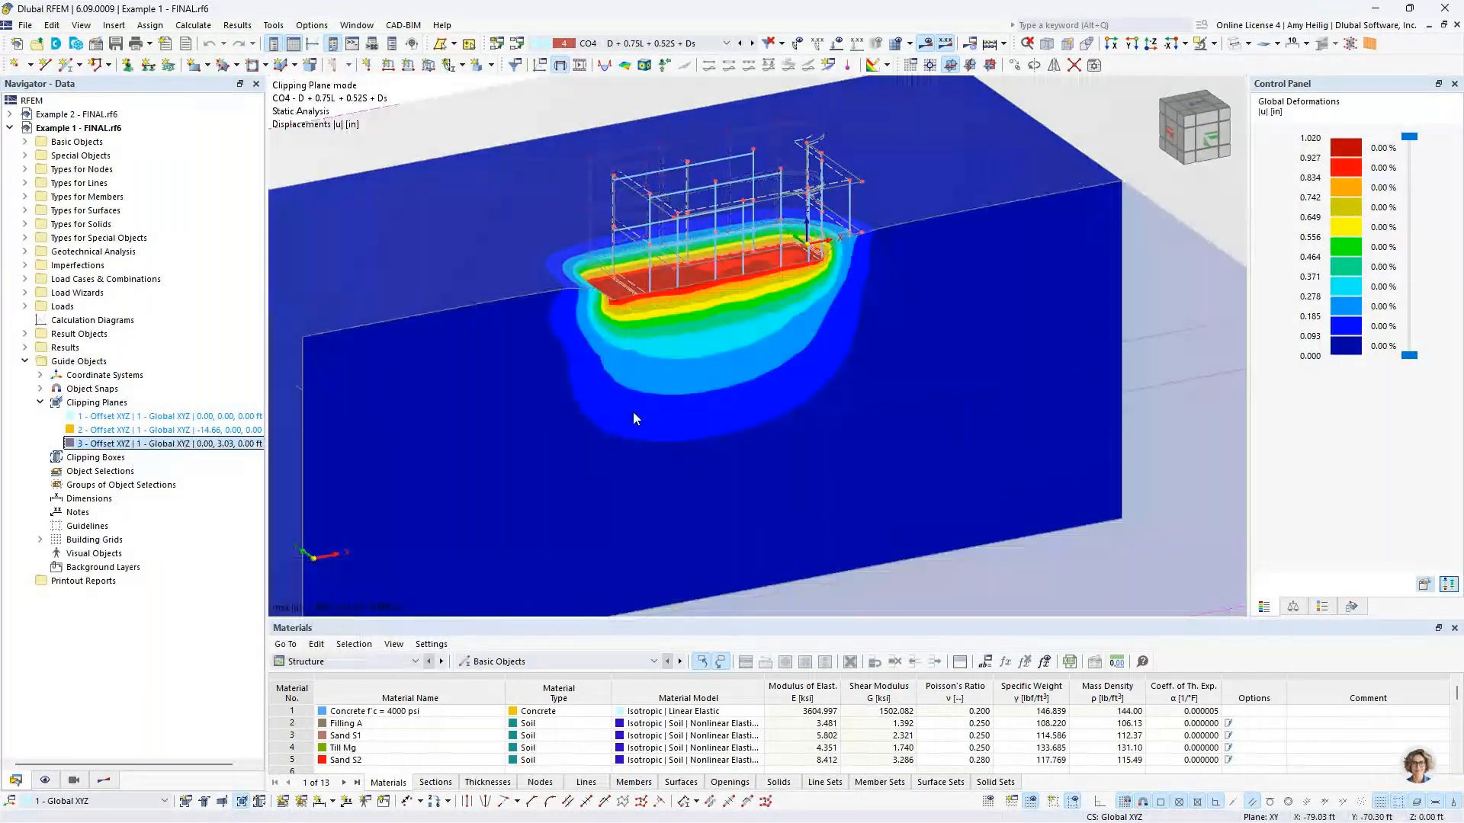
scroll(633, 411, "down", 3)
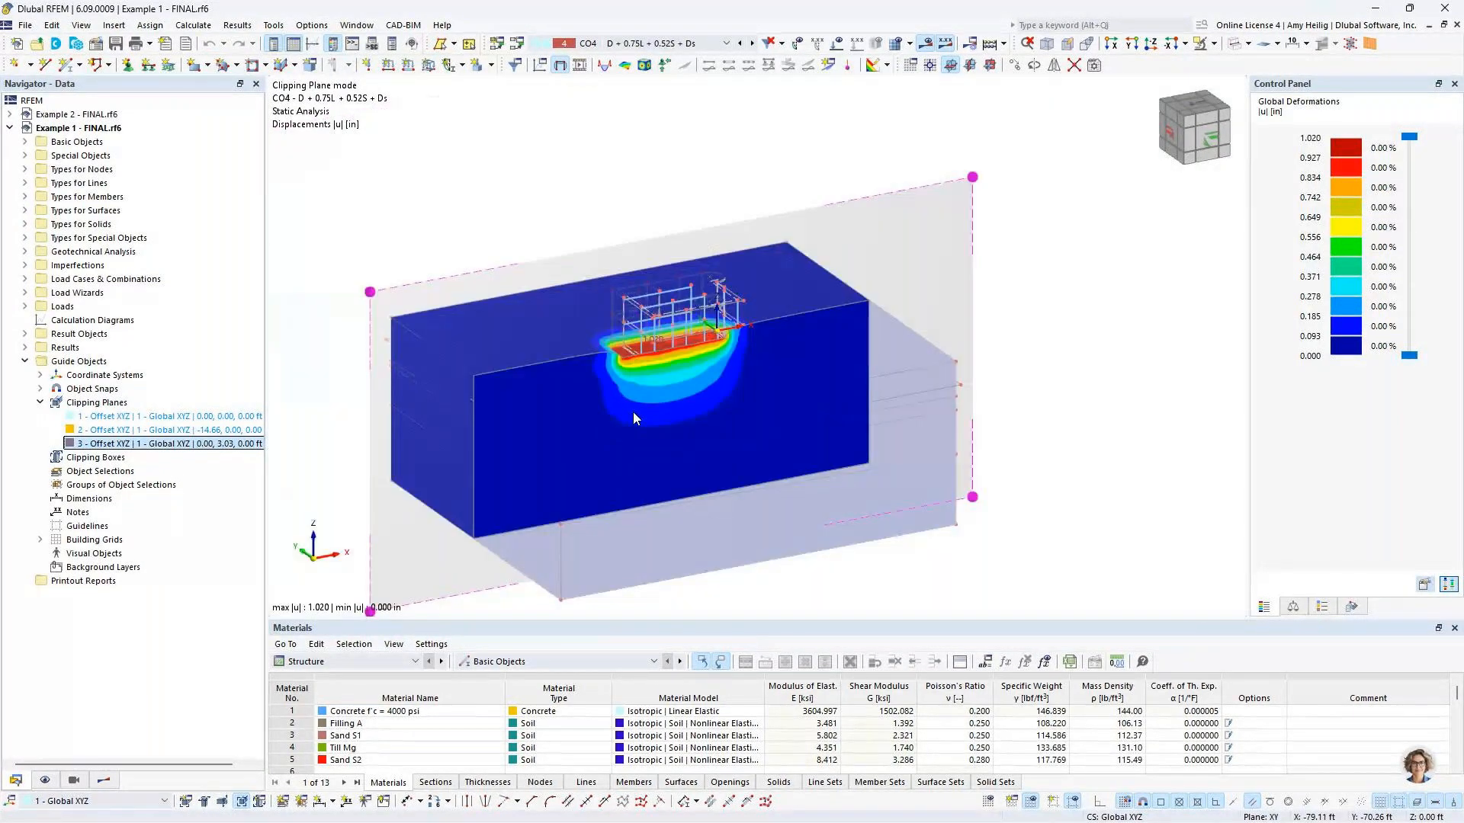
middle_click_drag(637, 441, 686, 427)
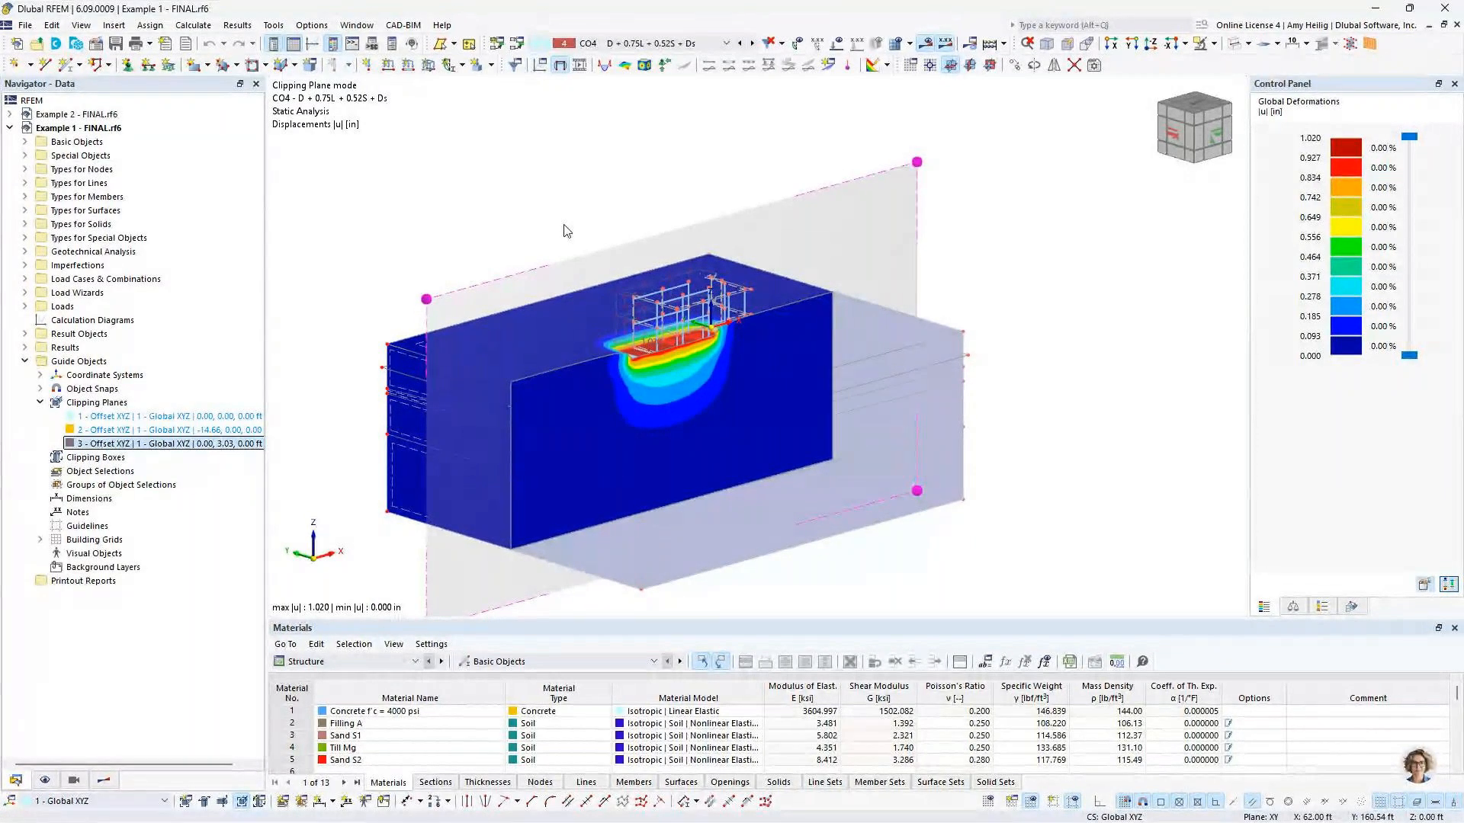
Step: Shift clipping plane 3 along Y to an offset of about -14.77 ft to inspect the soil section, and turn the plane off
mouse_move(426, 299)
left_mouse_down()
mouse_move(464, 321)
mouse_move(441, 304)
left_mouse_up()
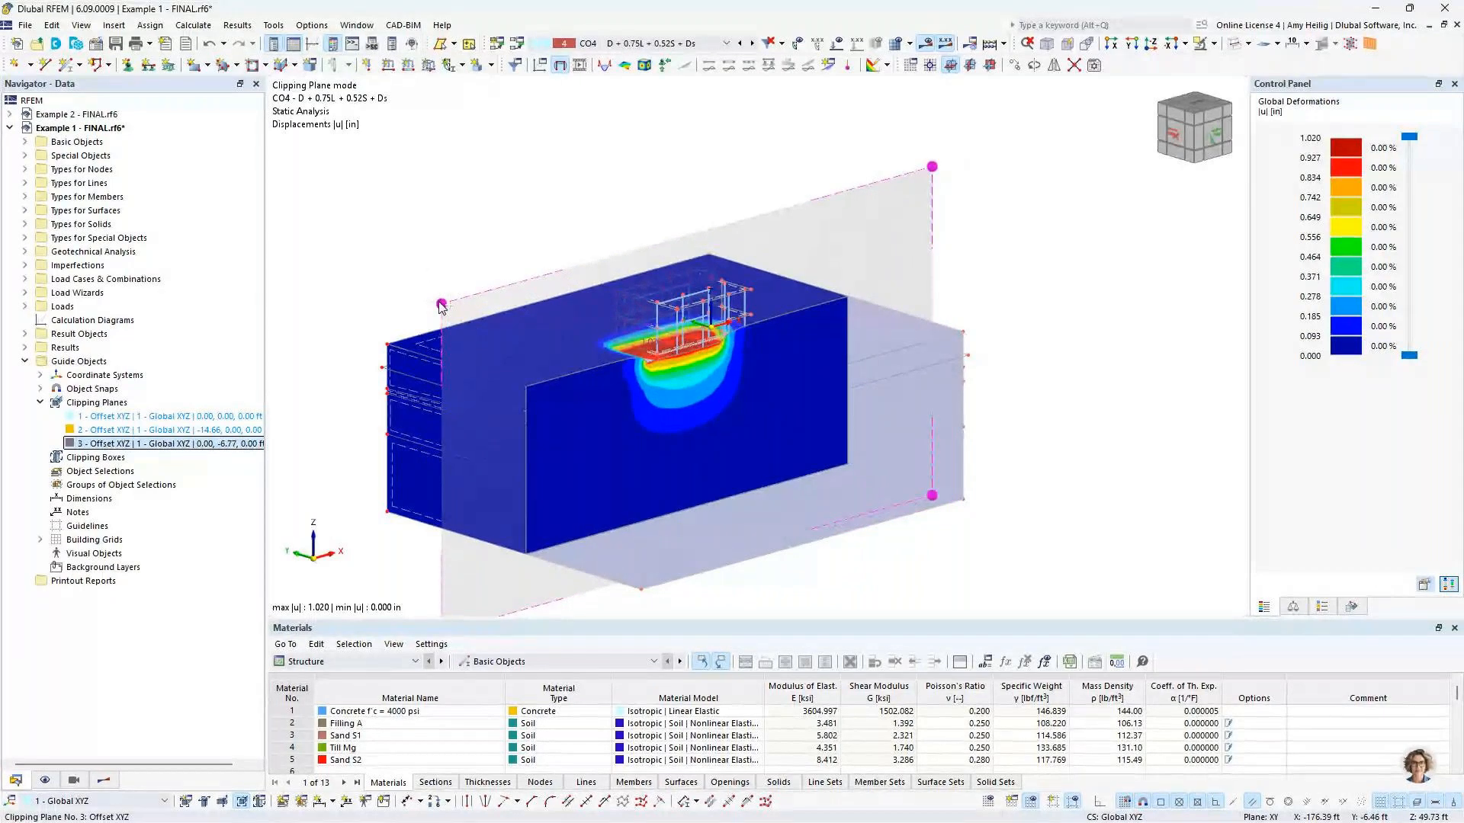
mouse_move(448, 313)
left_mouse_down()
mouse_move(488, 320)
mouse_move(439, 297)
mouse_move(456, 314)
left_mouse_up()
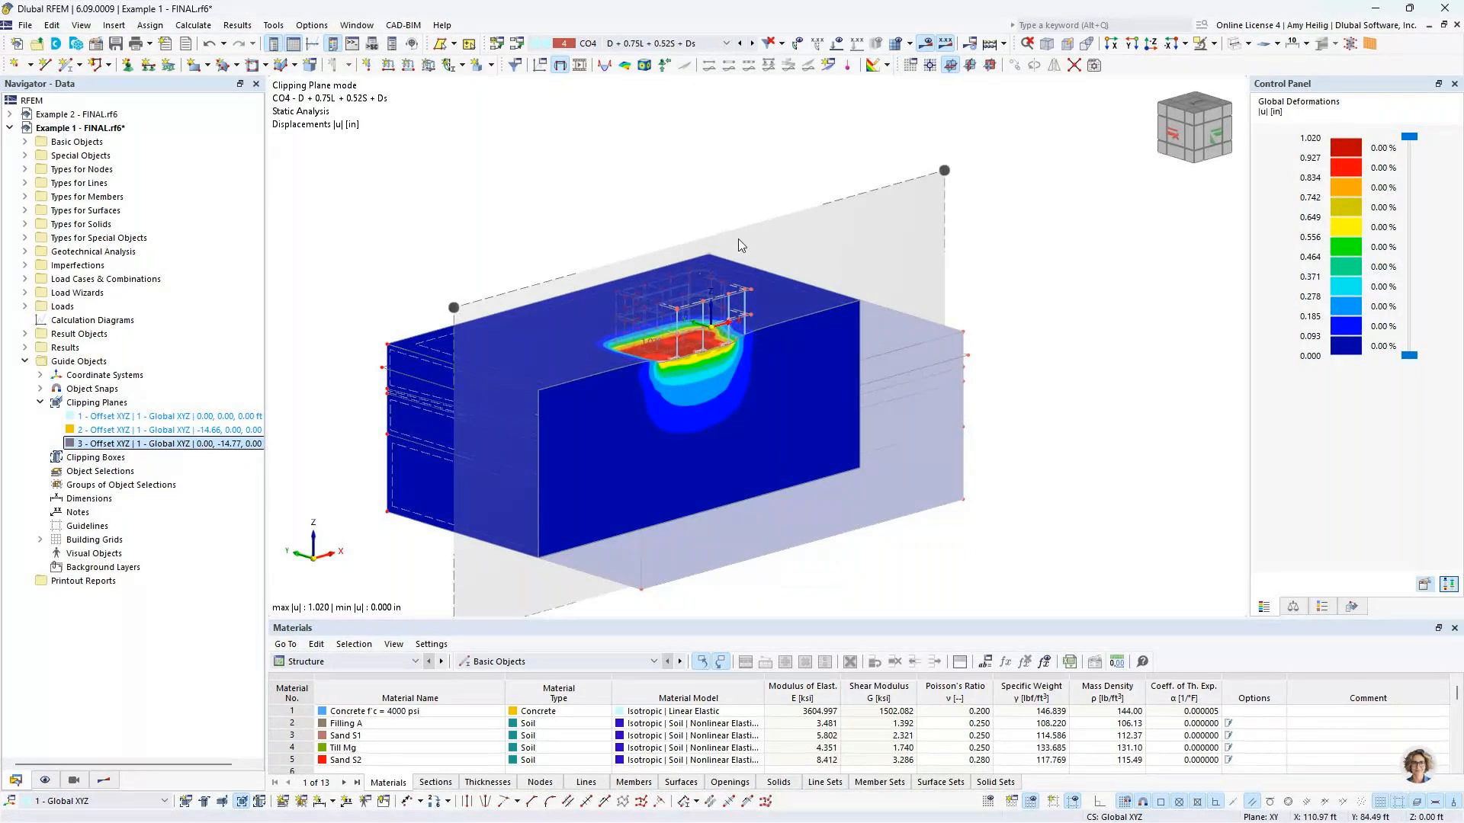
right_click(111, 444)
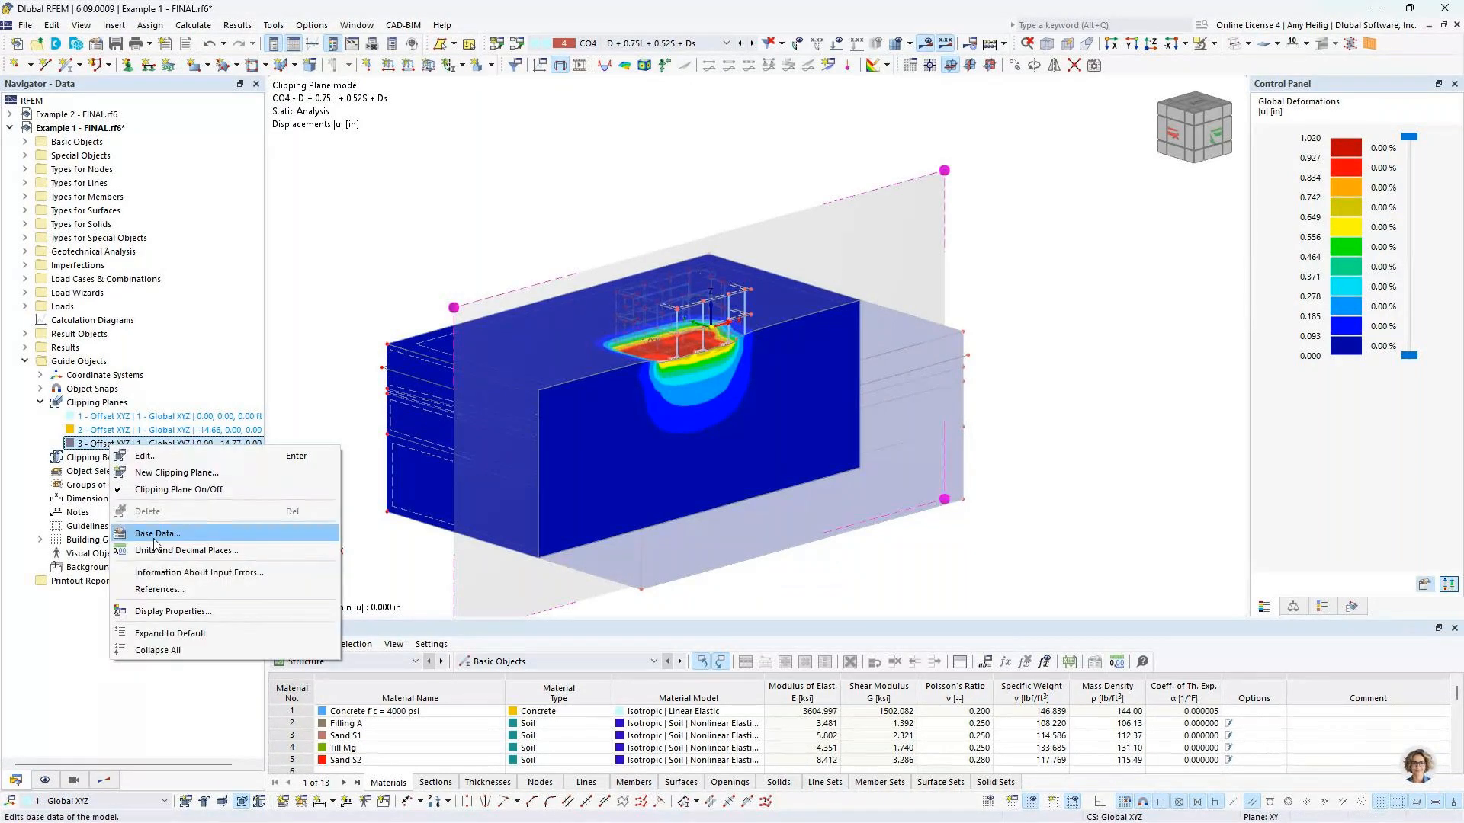
left_click(168, 489)
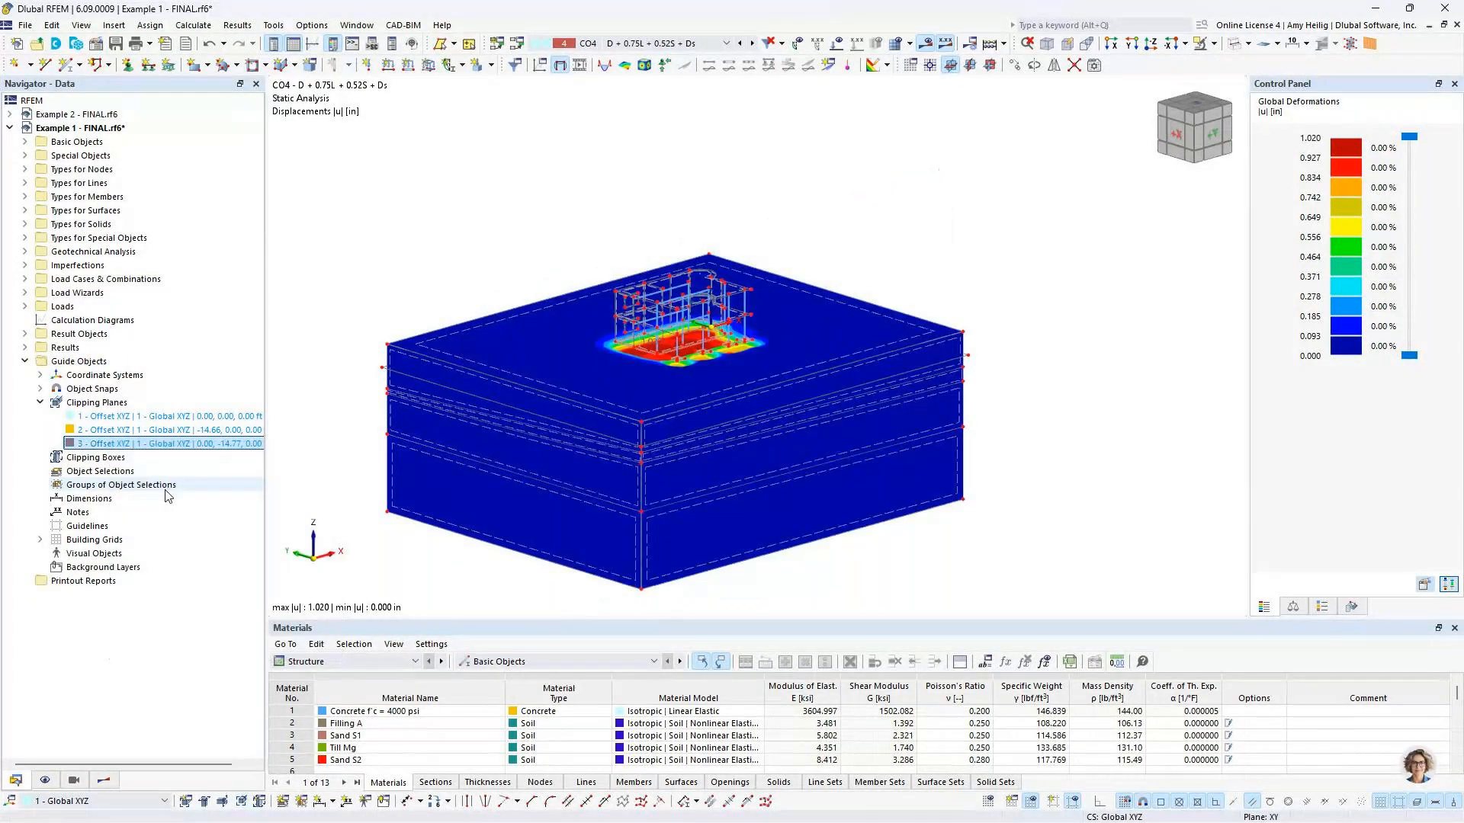
Step: Show the results on all surfaces and members again and examine the building's displacements together with the soil
left_click(1351, 606)
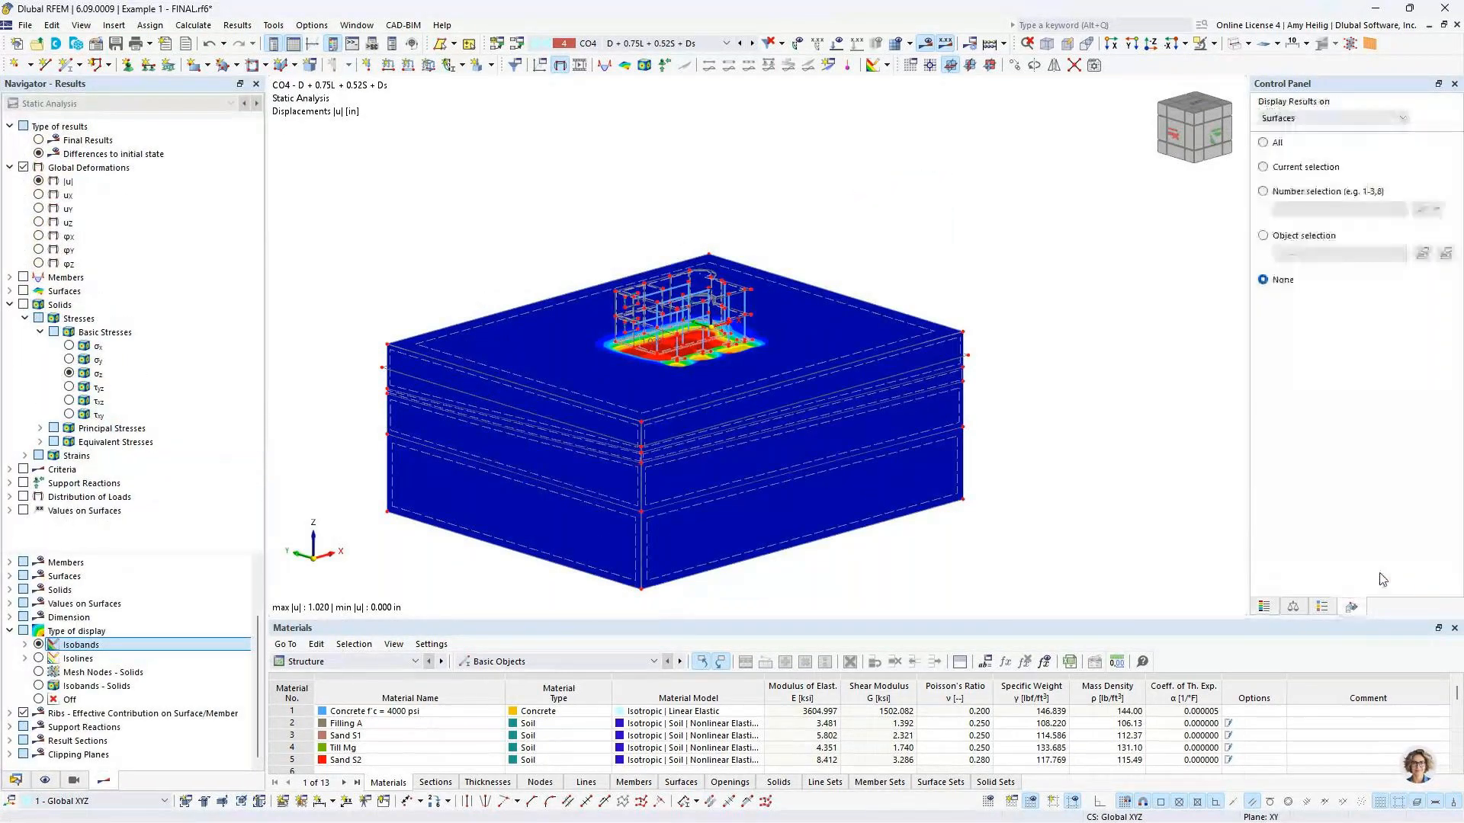
left_click(1309, 119)
left_click(1291, 145)
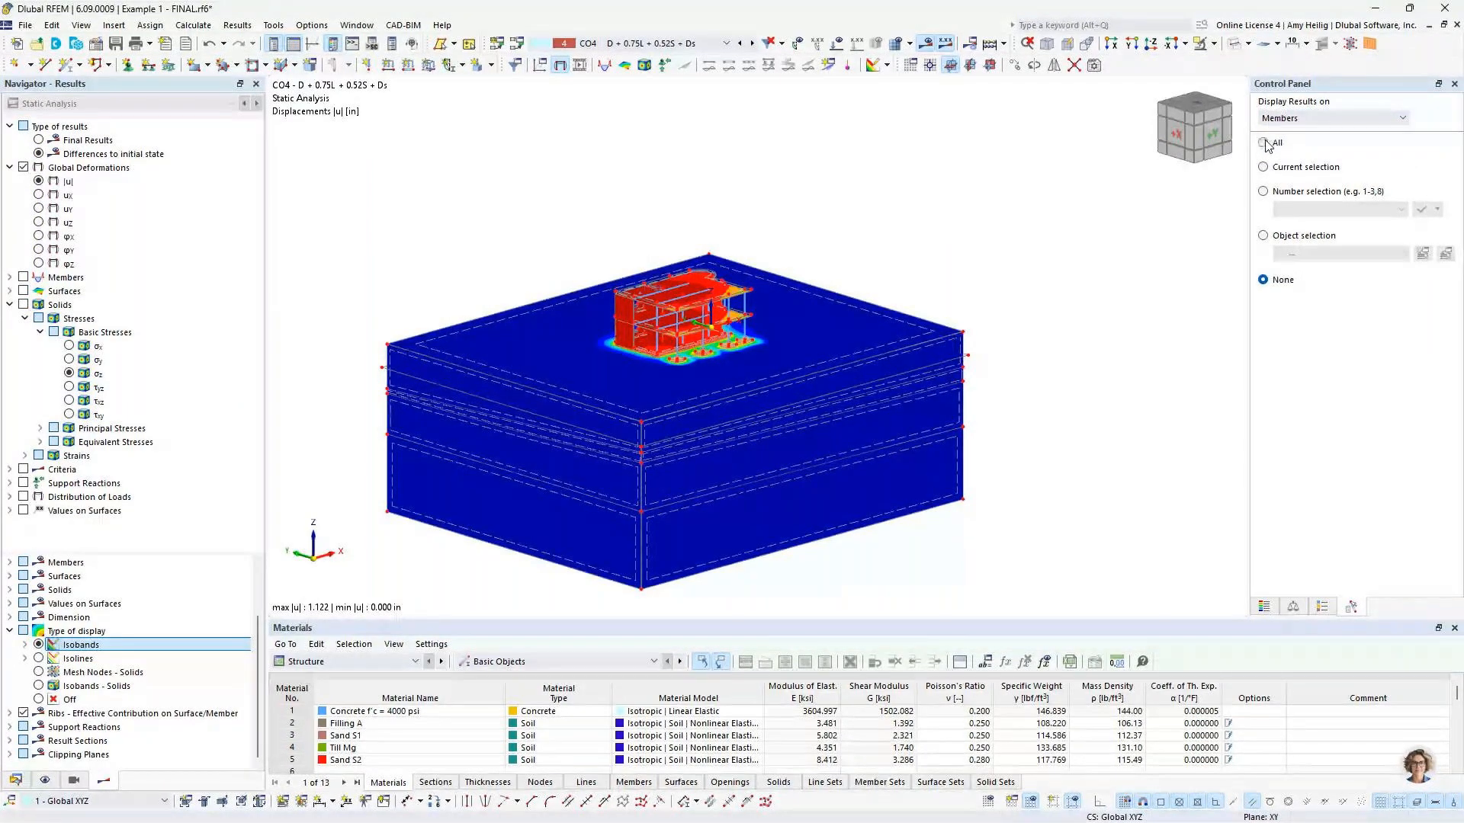
left_click(9, 306)
scroll(681, 349, "up", 2)
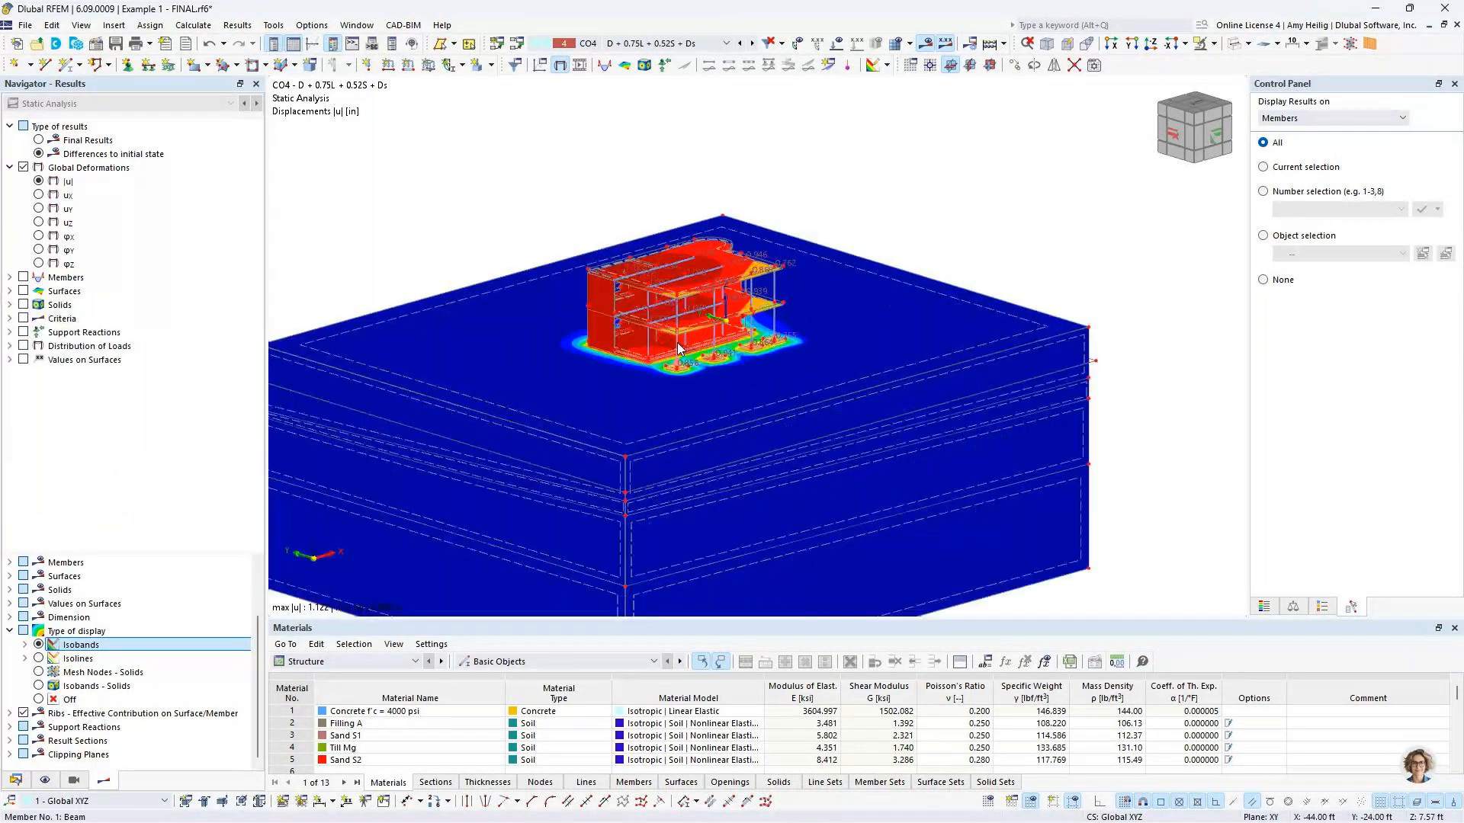
scroll(677, 349, "up", 2)
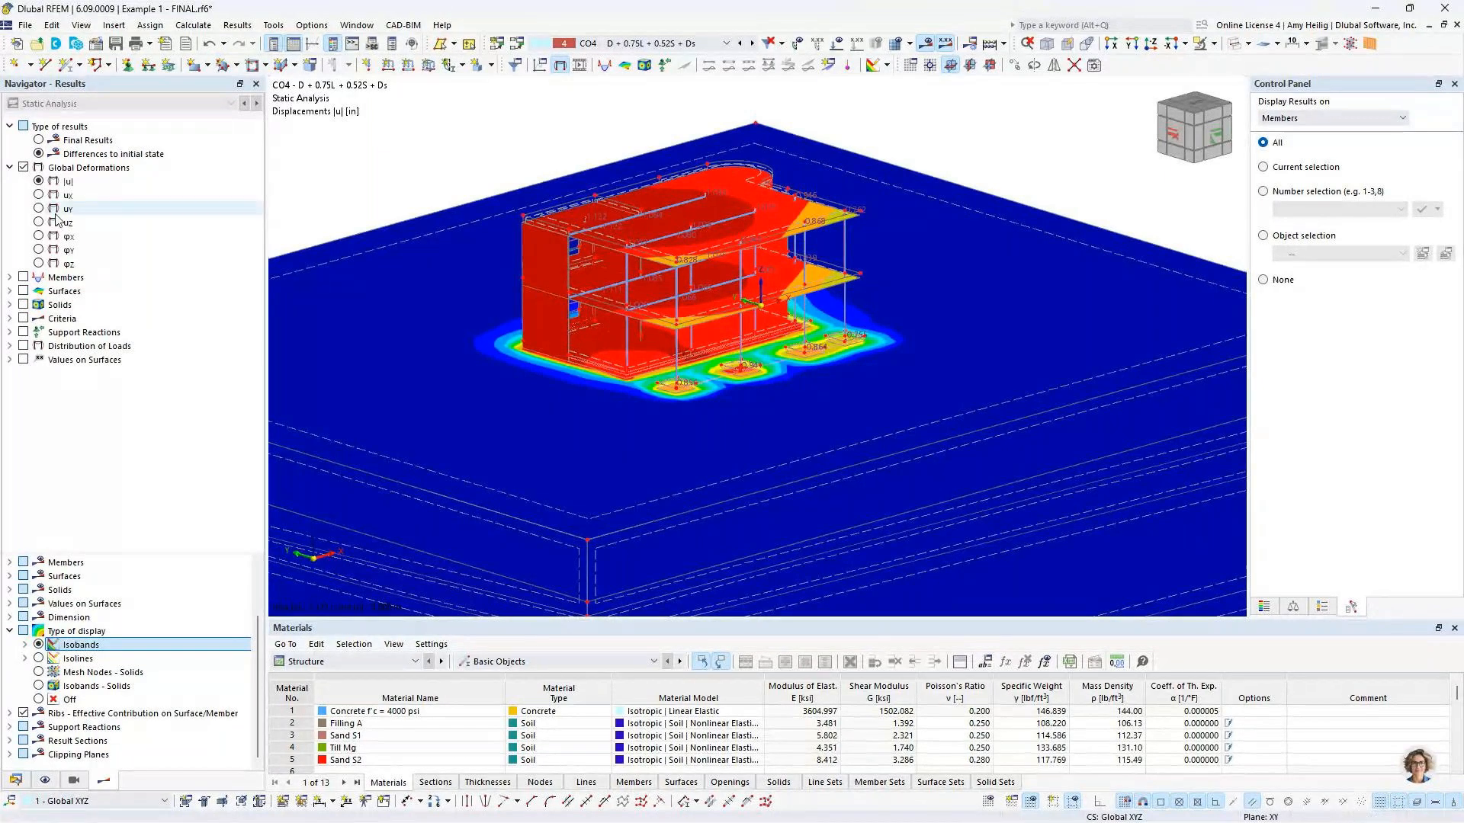
Step: Display the basic internal forces mx on the surfaces and examine the moments in the slabs and foundations
left_click(9, 278)
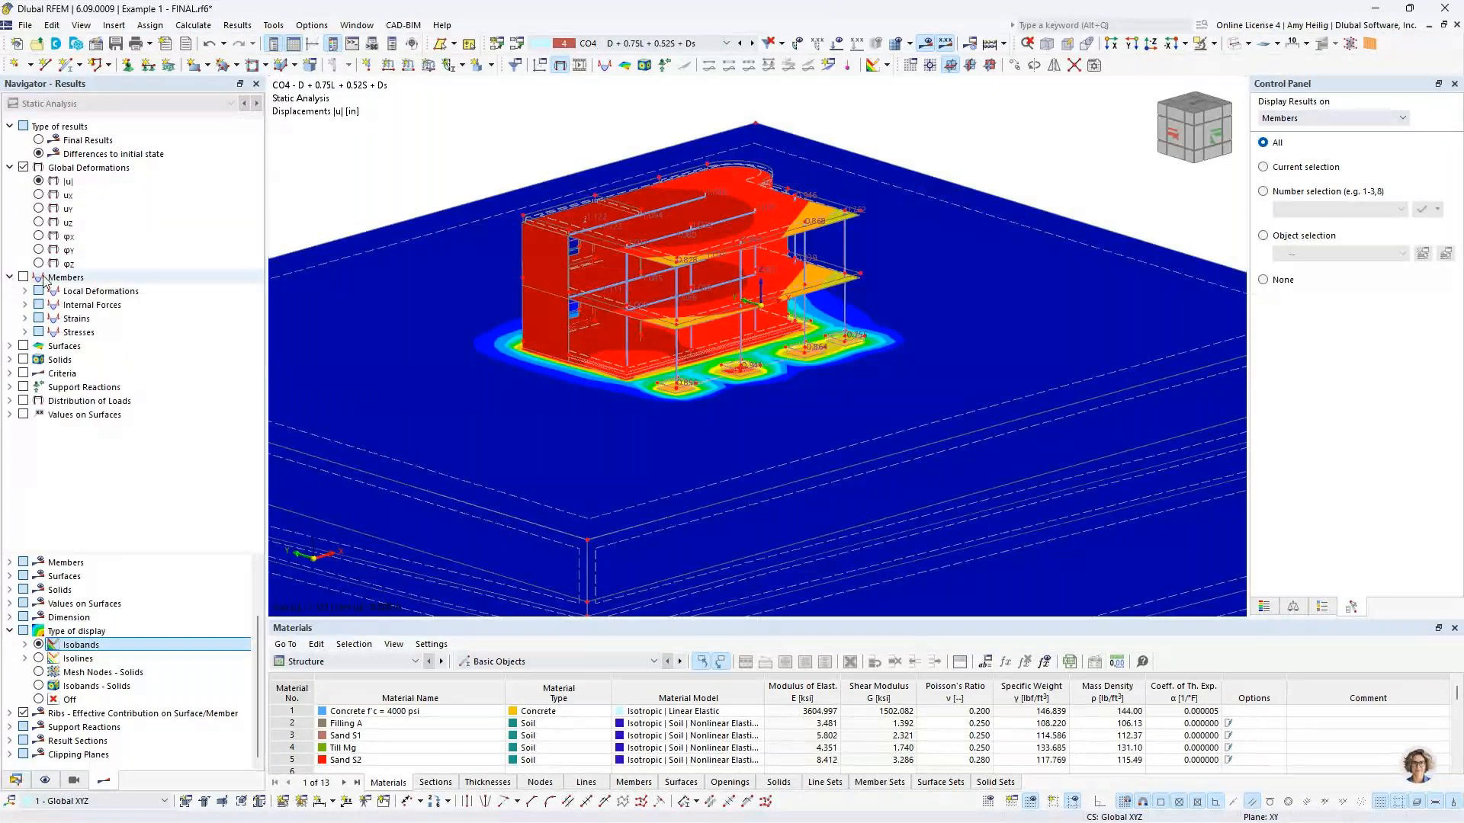
left_click(9, 346)
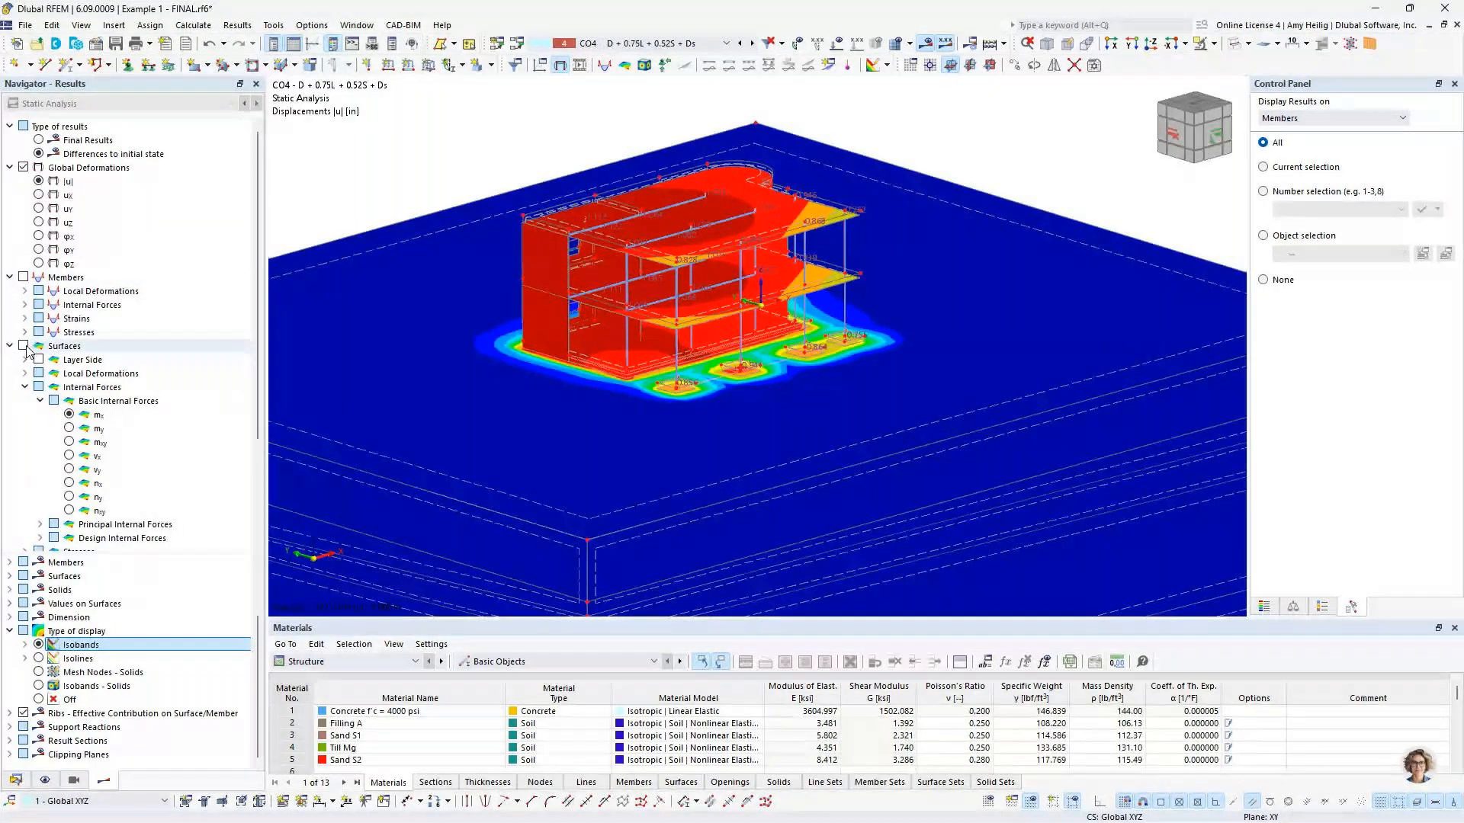
left_click(25, 347)
scroll(663, 323, "up", 3)
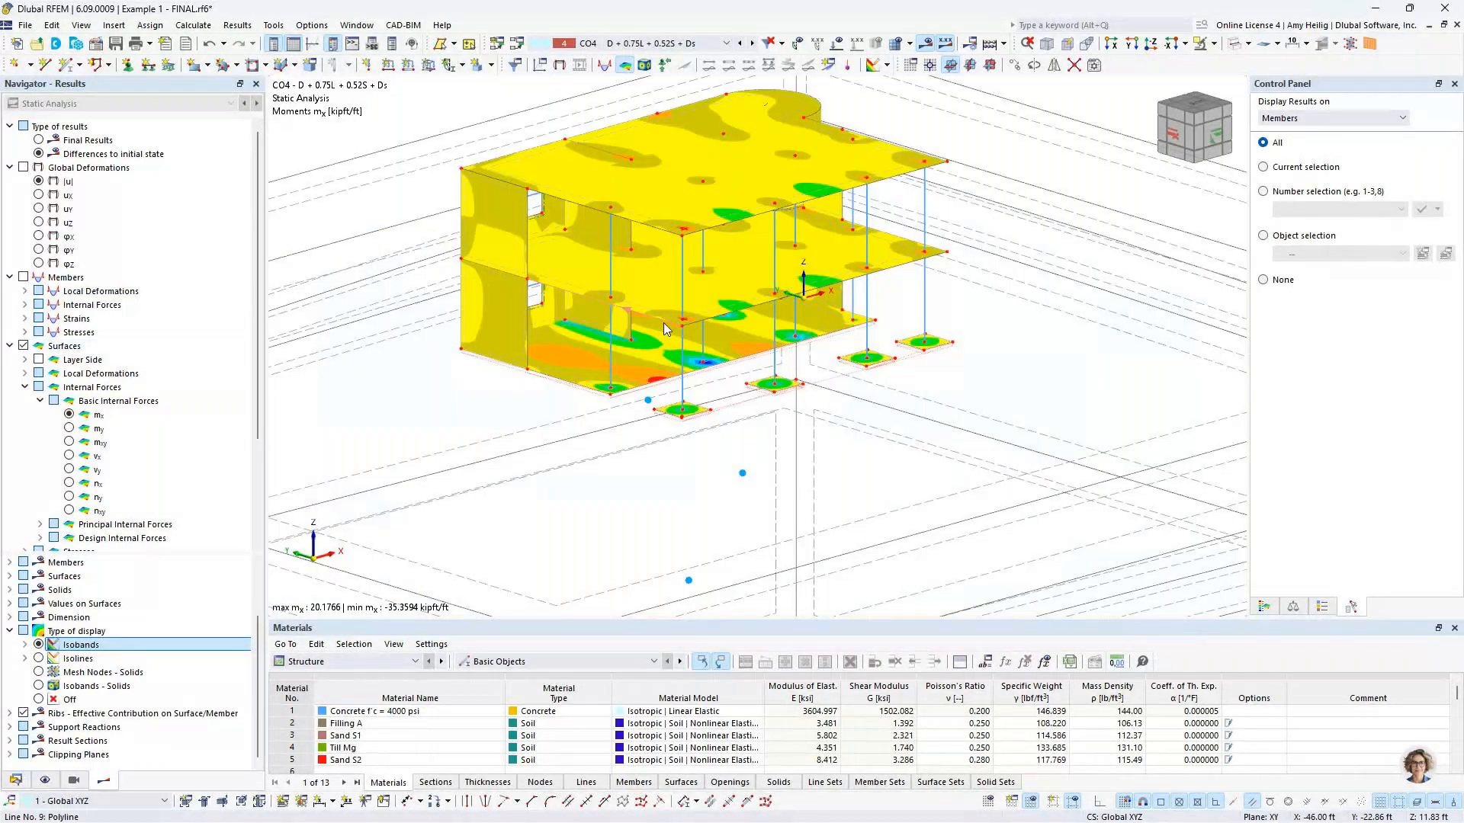
scroll(664, 323, "up", 5)
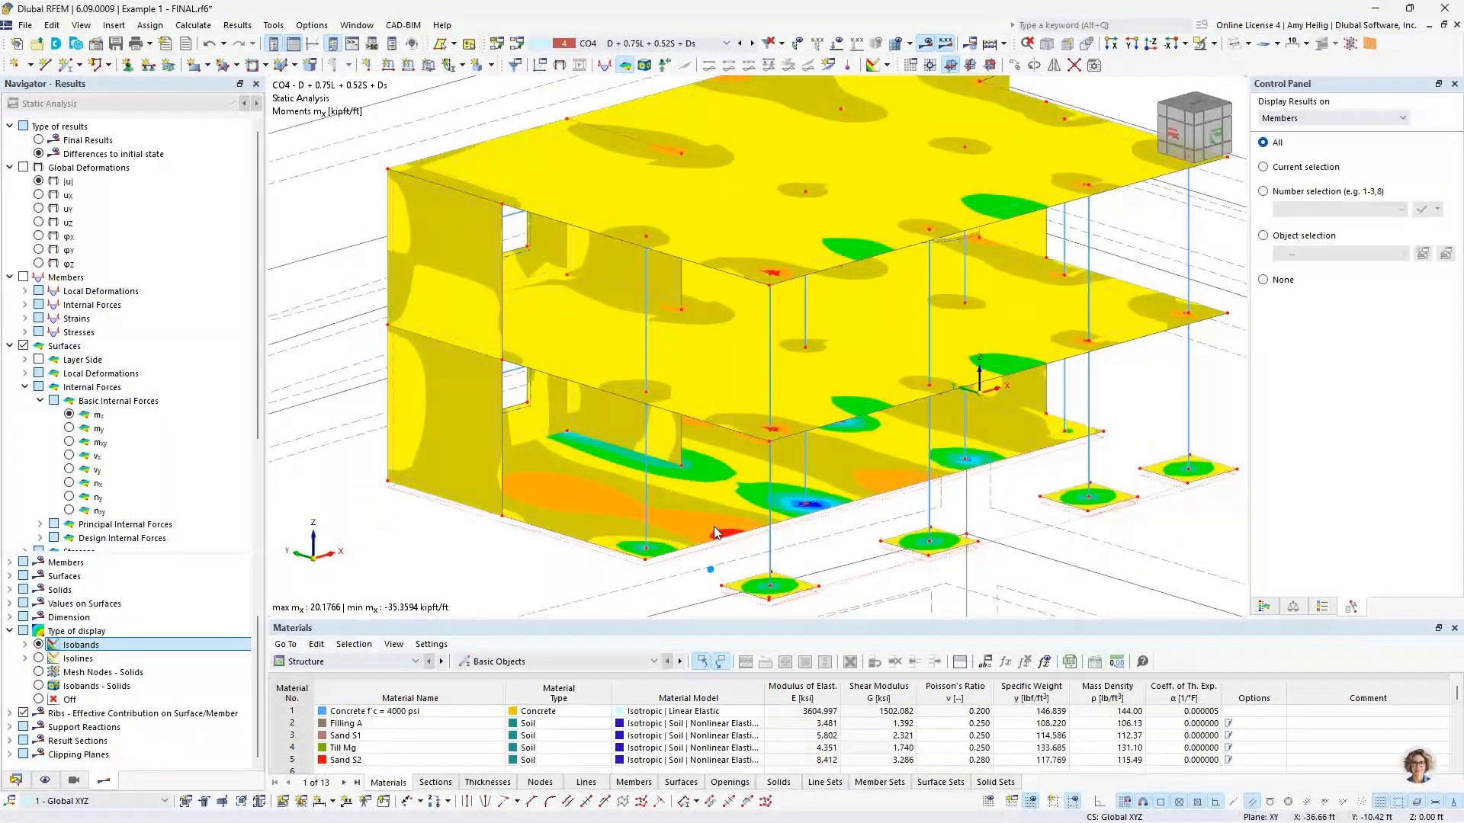
Step: Display the surface moments my and compare the Final Results with the Differences to initial state
left_click(69, 430)
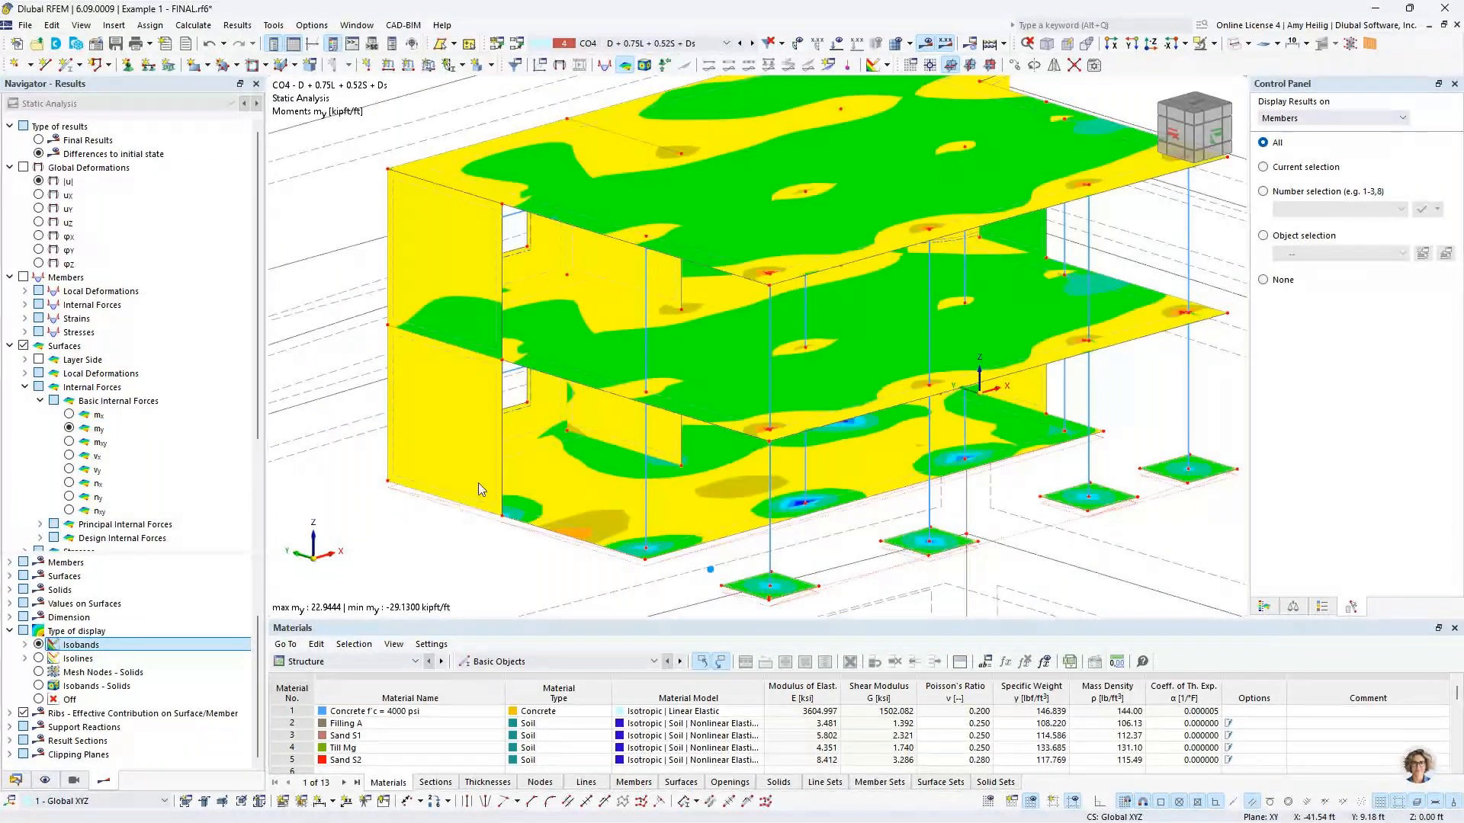
left_click(38, 153)
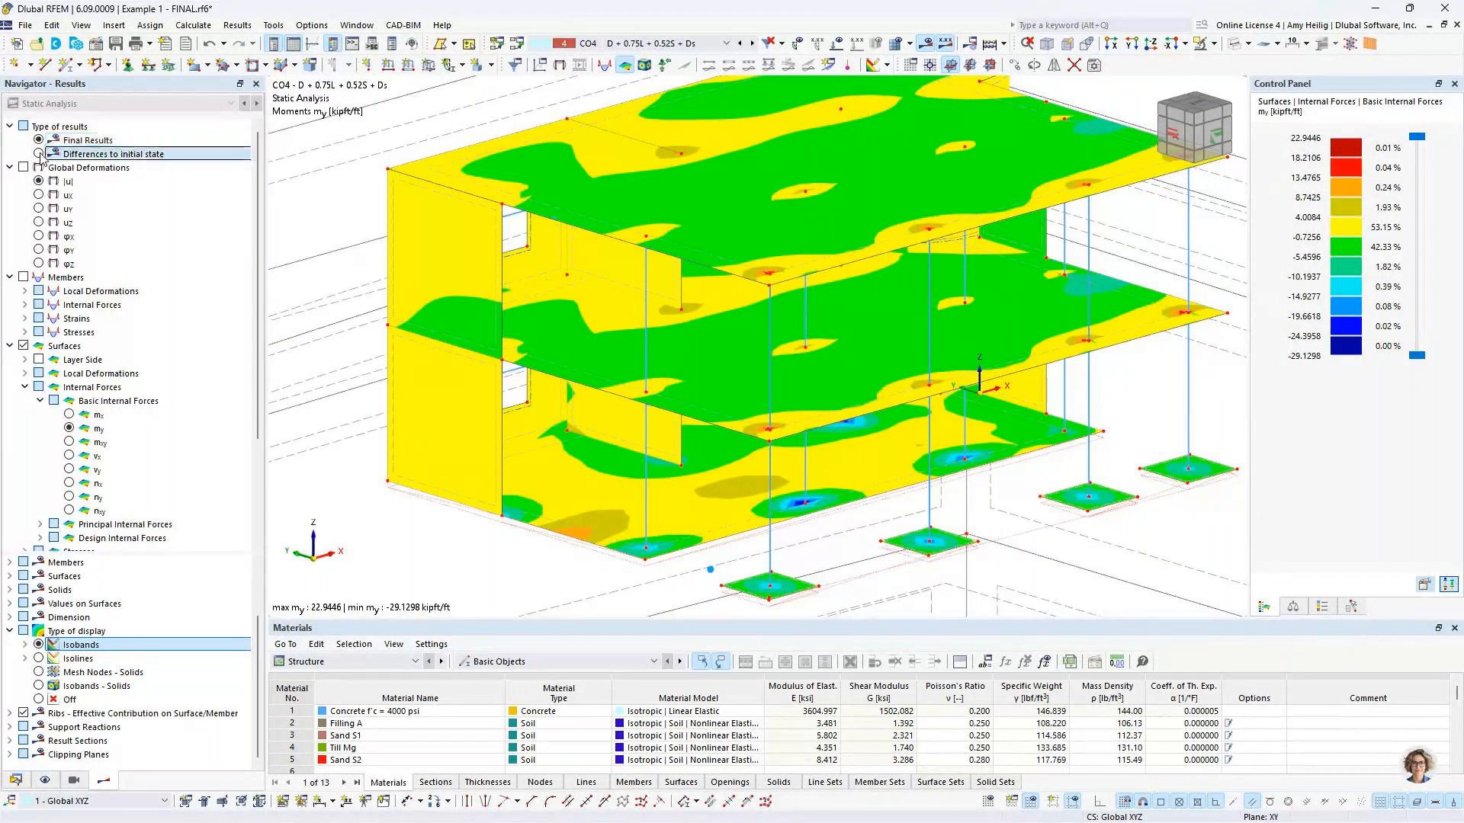
left_click(40, 155)
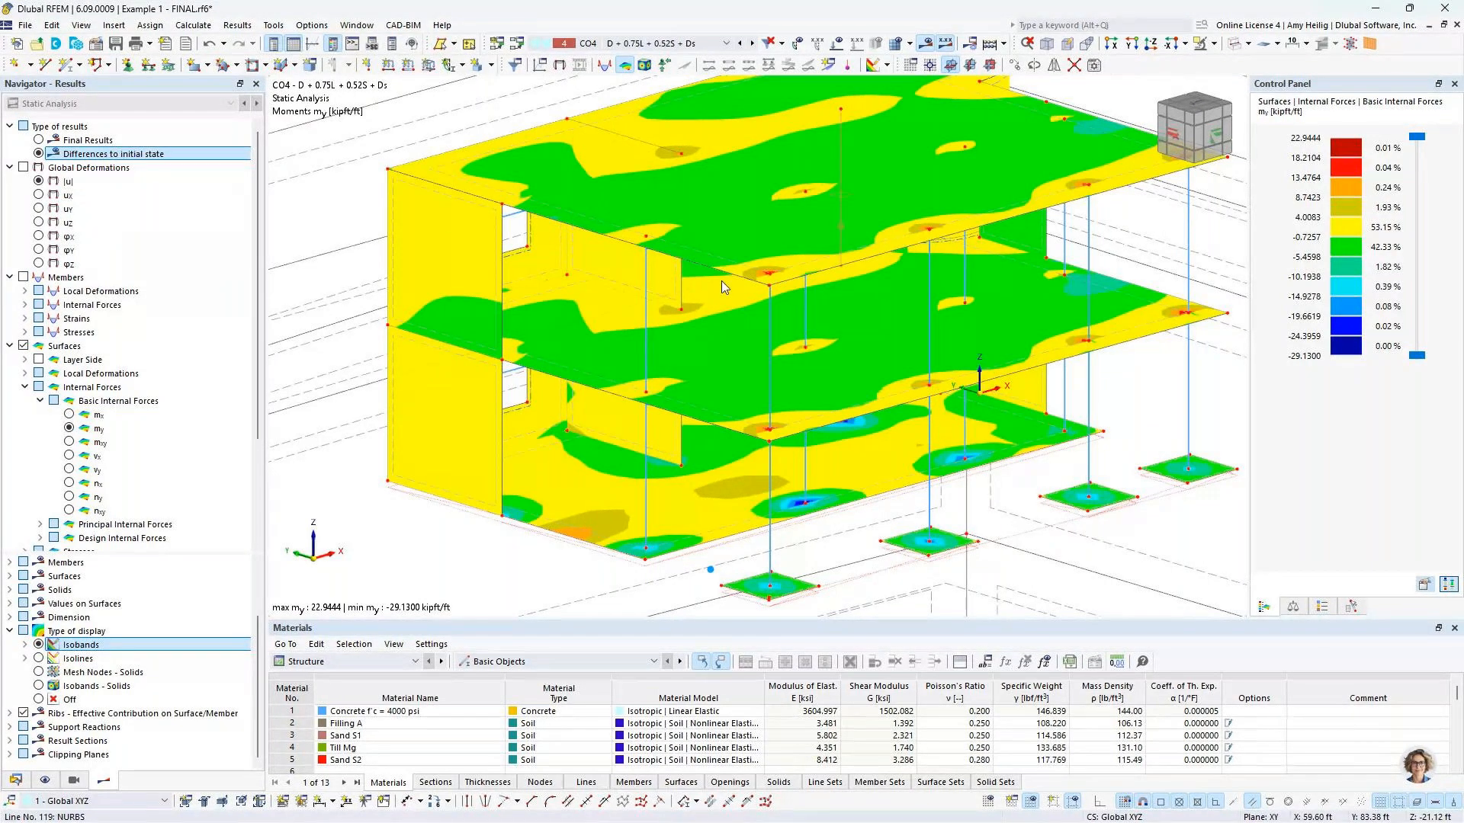
scroll(892, 461, "down", 2)
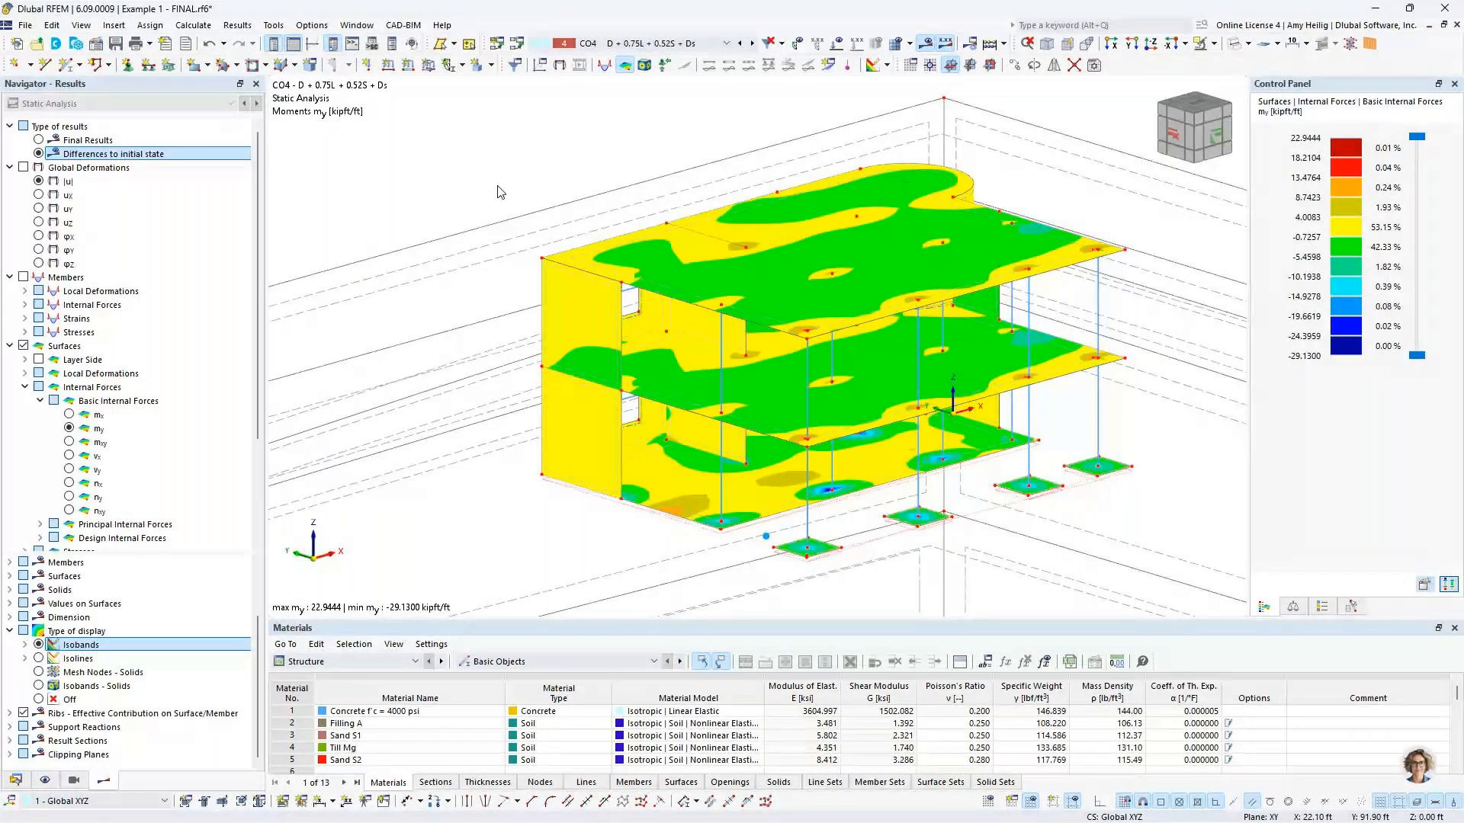
Step: Switch to the PowerPoint slide show and advance to the Pile Design Requirements slide
key("super+Tab")
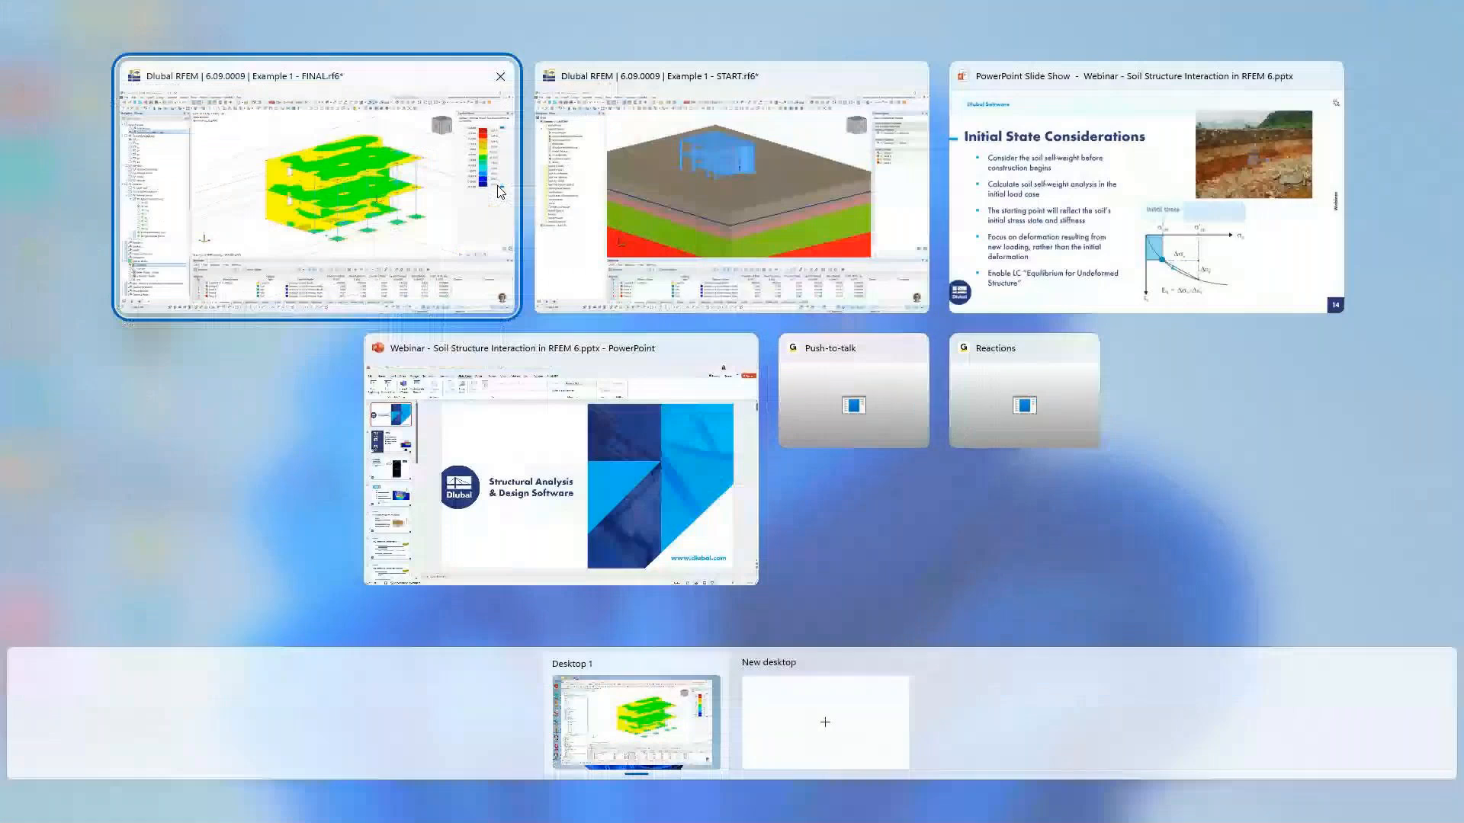
left_click(1084, 209)
left_click(1087, 217)
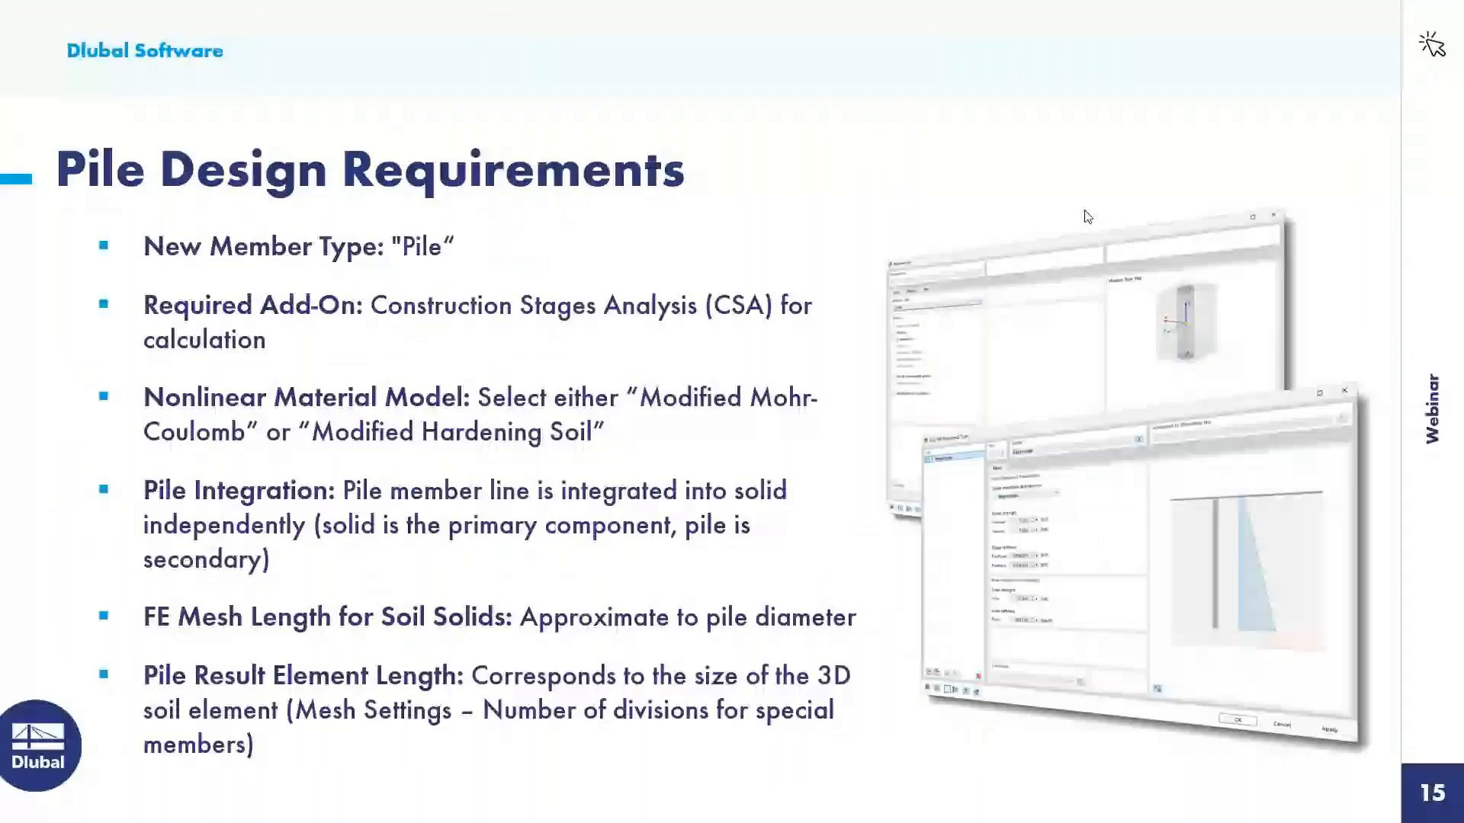
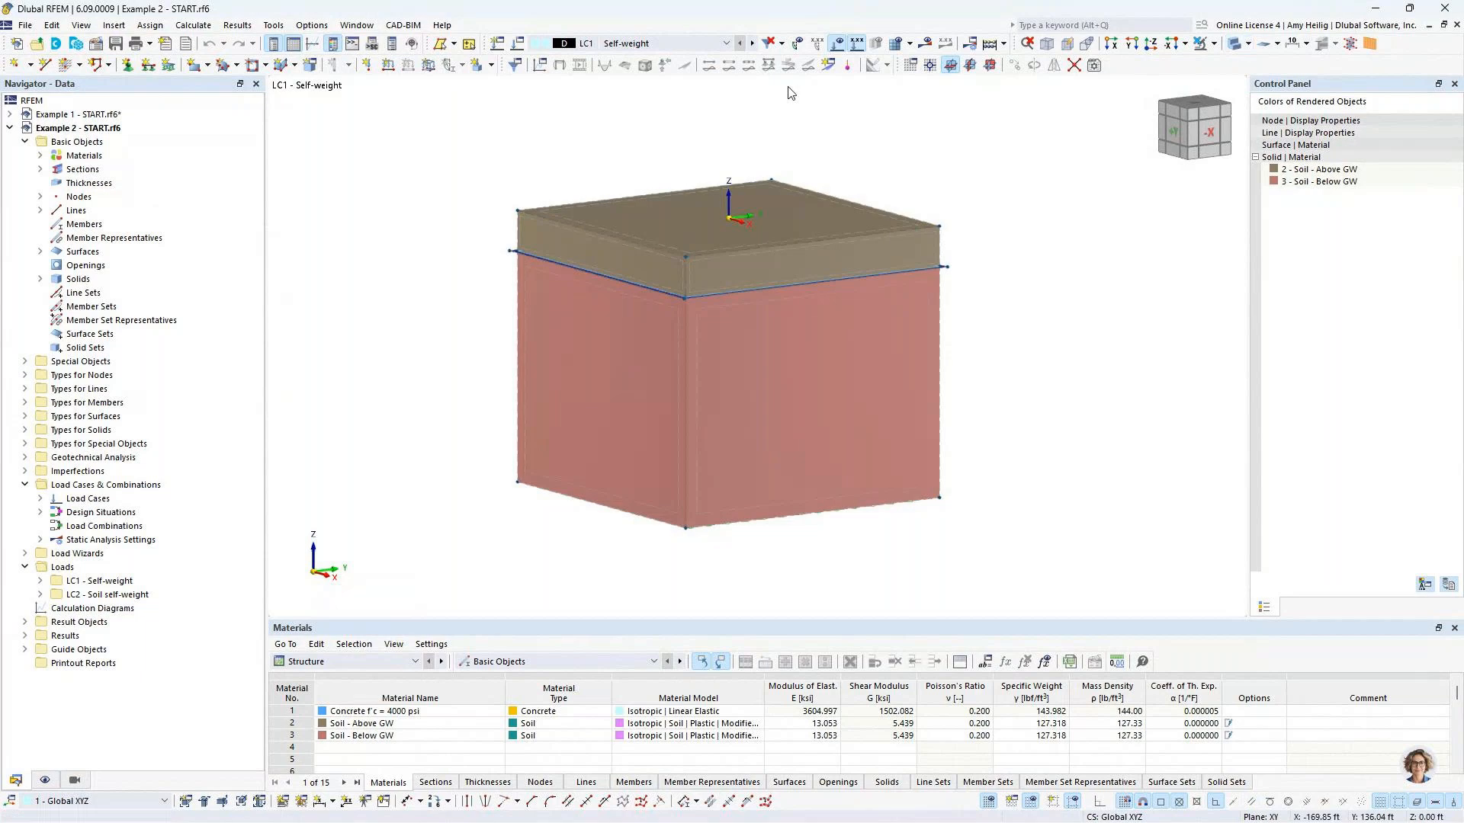
Step: Open the material Soil - Above GW in Example 2 and review the available material models and its Modified Mohr-Coulomb parameters
left_click(41, 155)
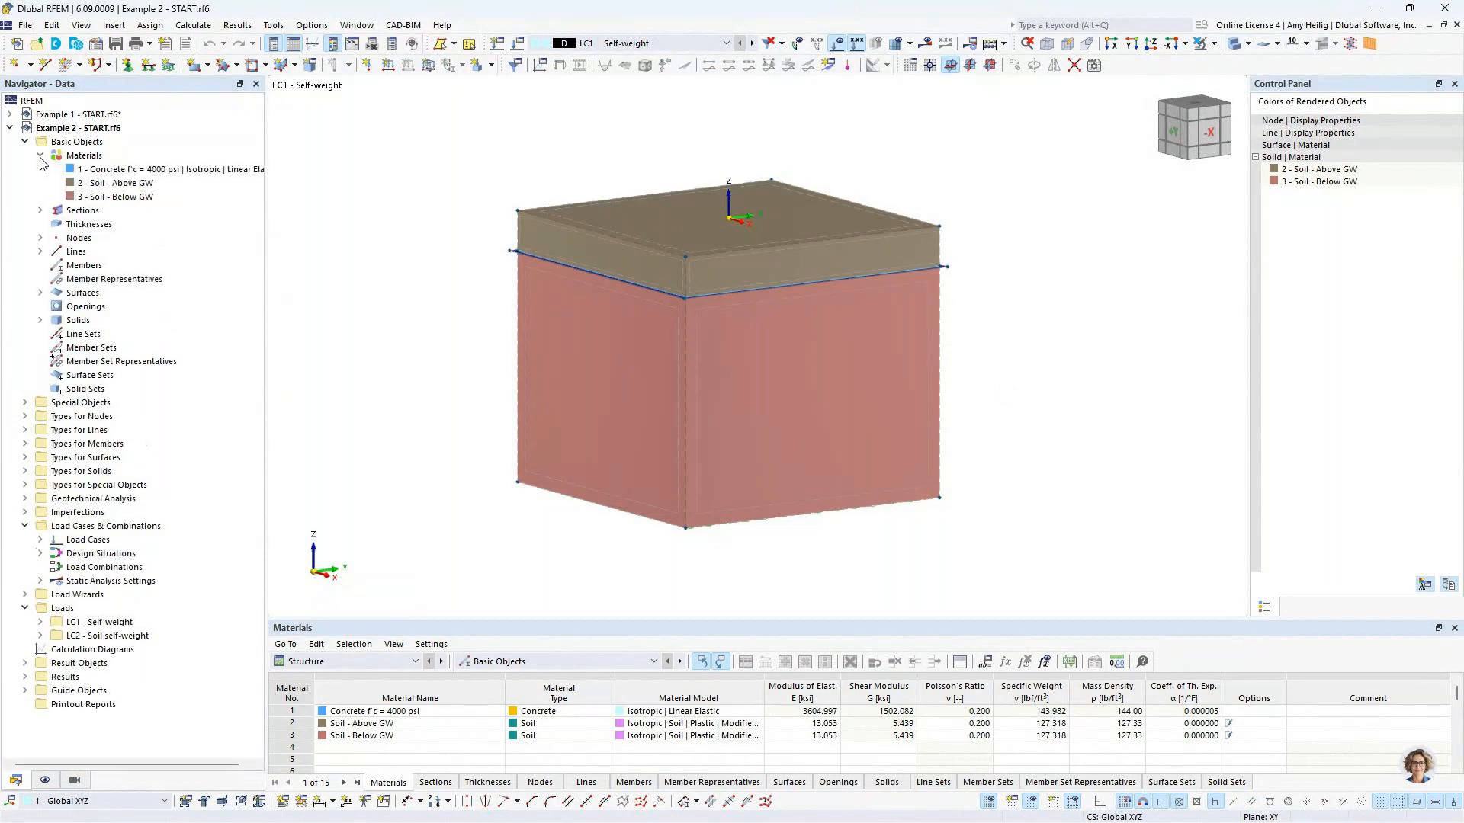
double_click(90, 186)
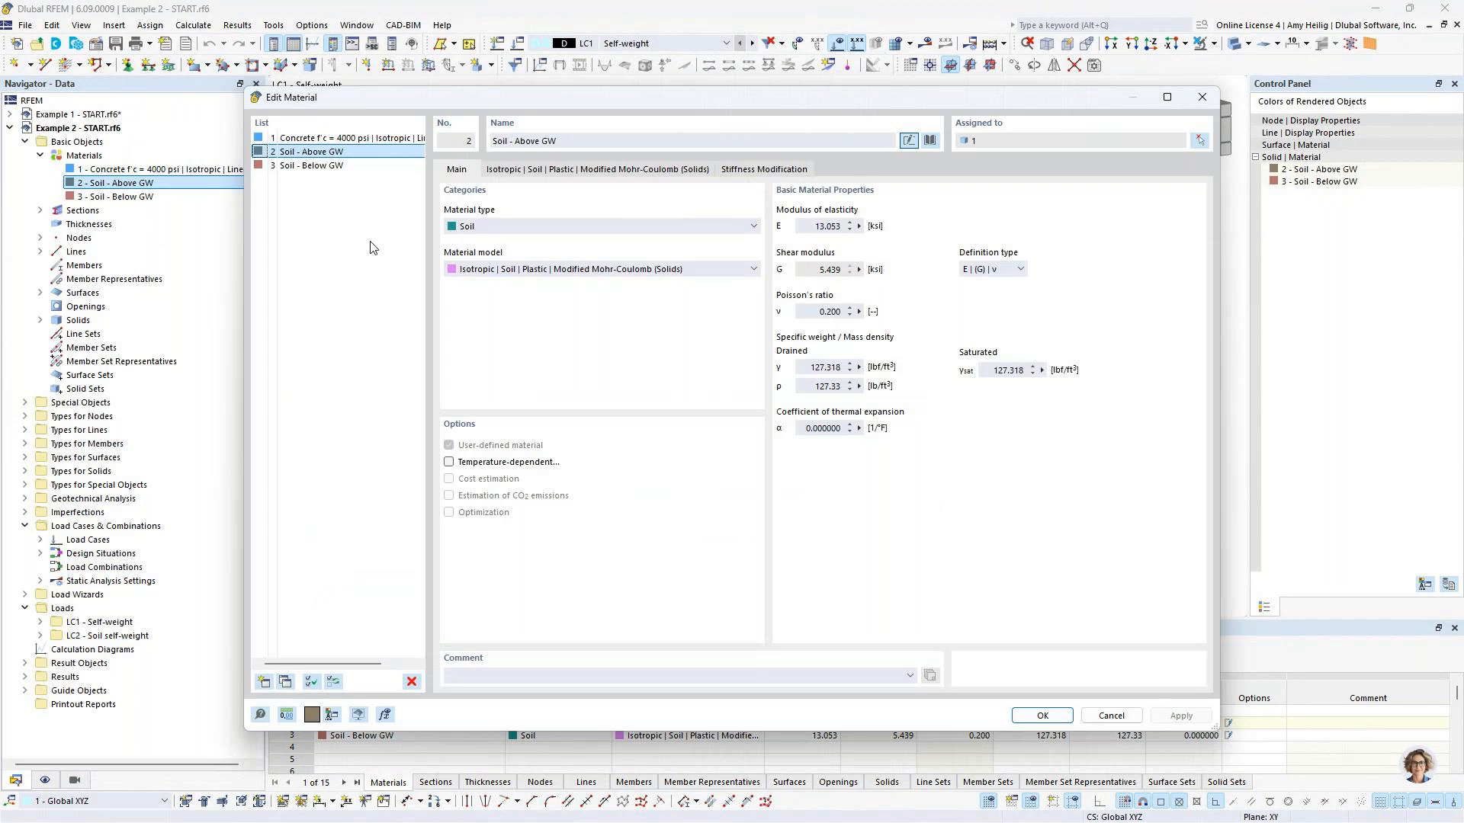
left_click(653, 272)
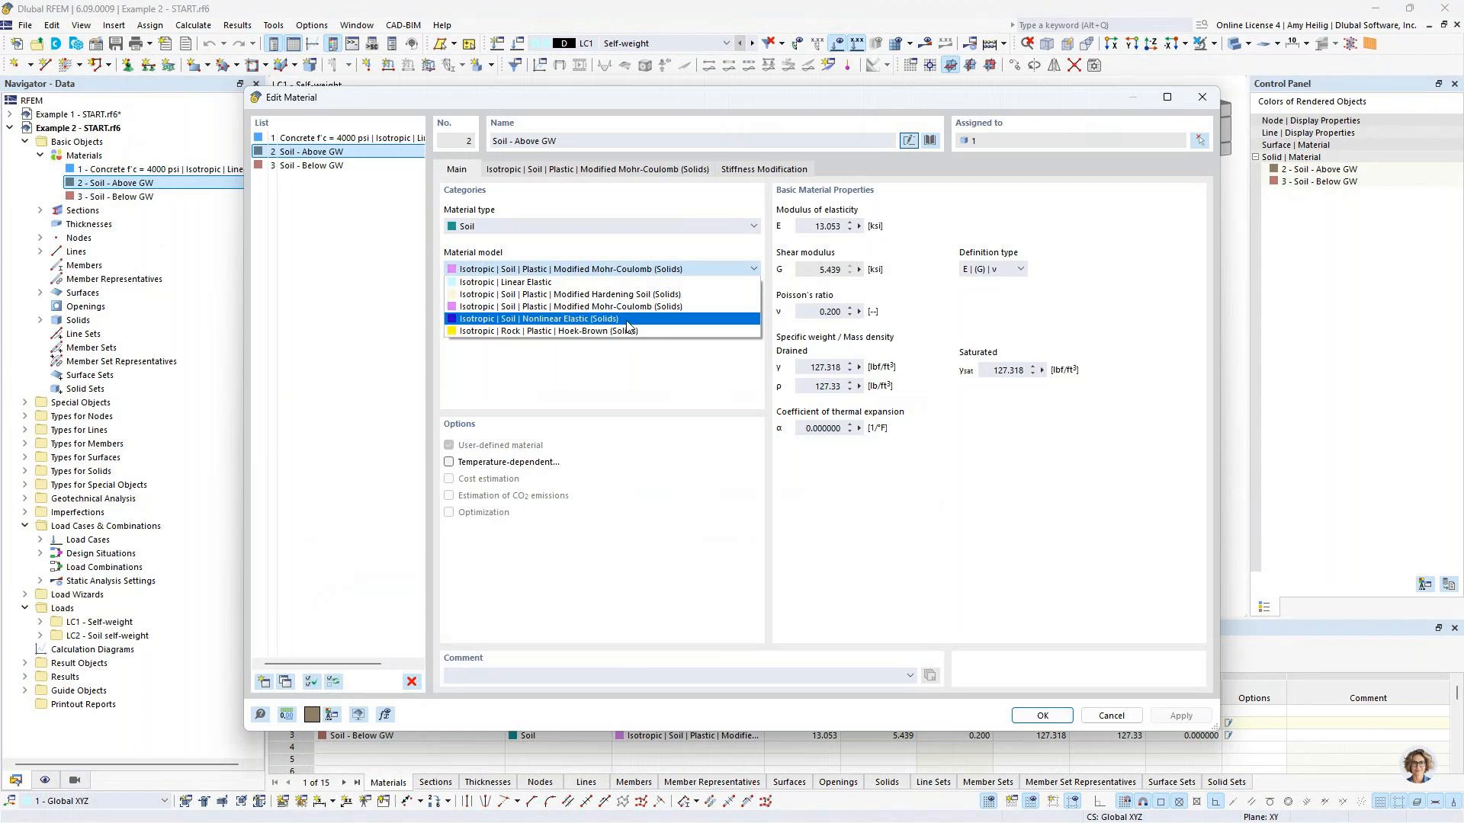
left_click(619, 375)
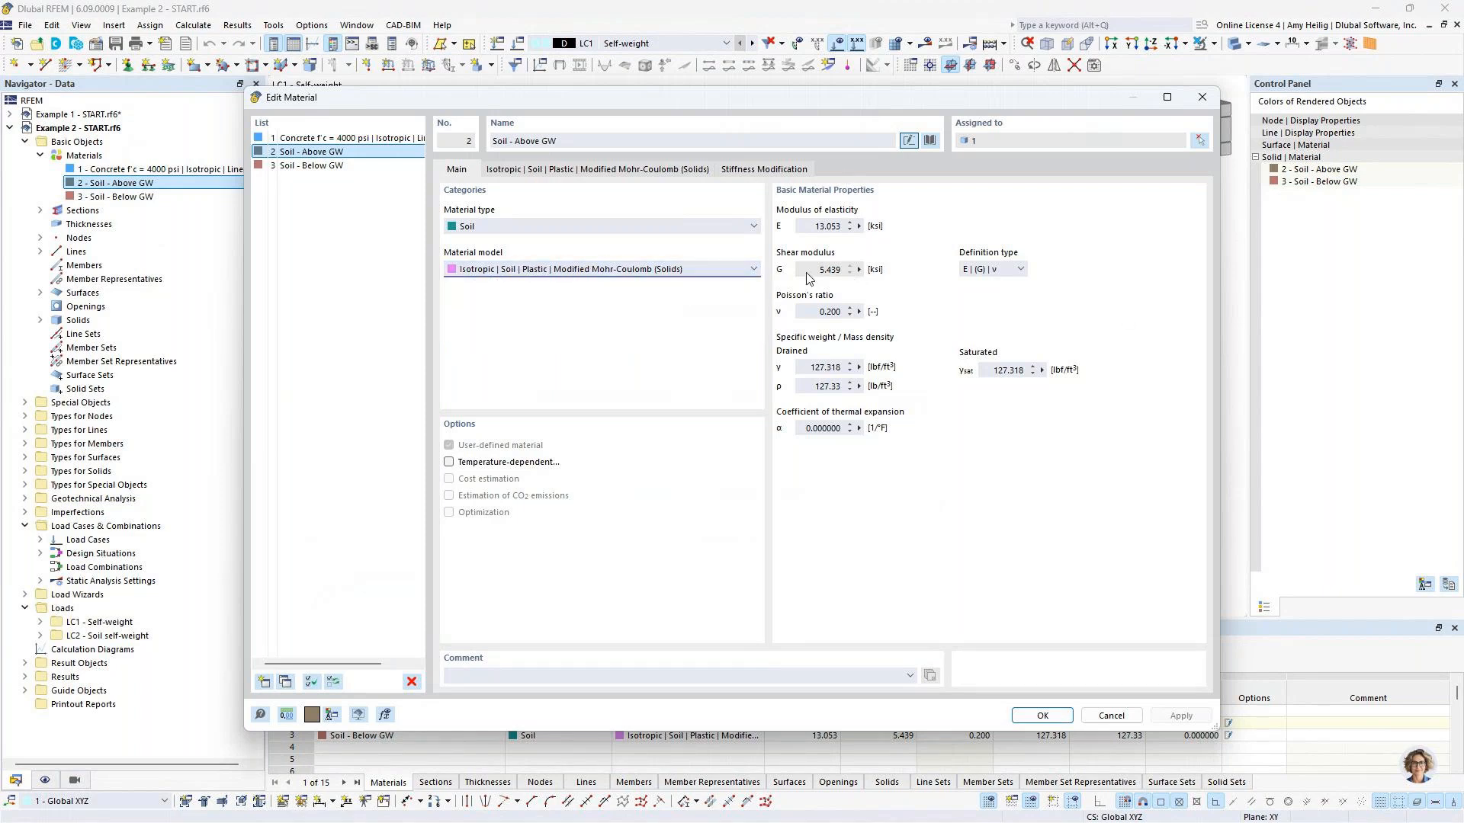
left_click(649, 169)
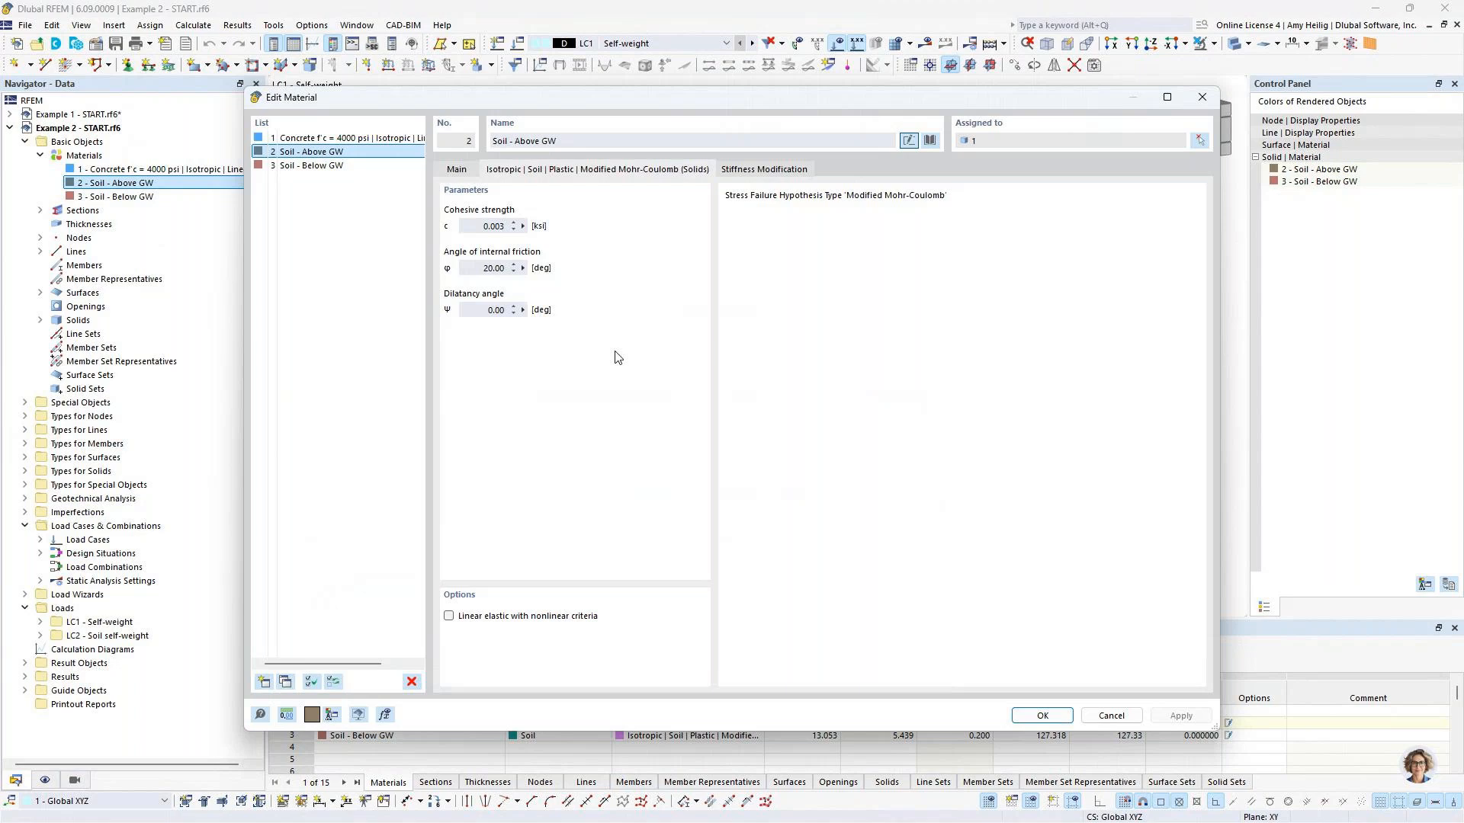
left_click(458, 173)
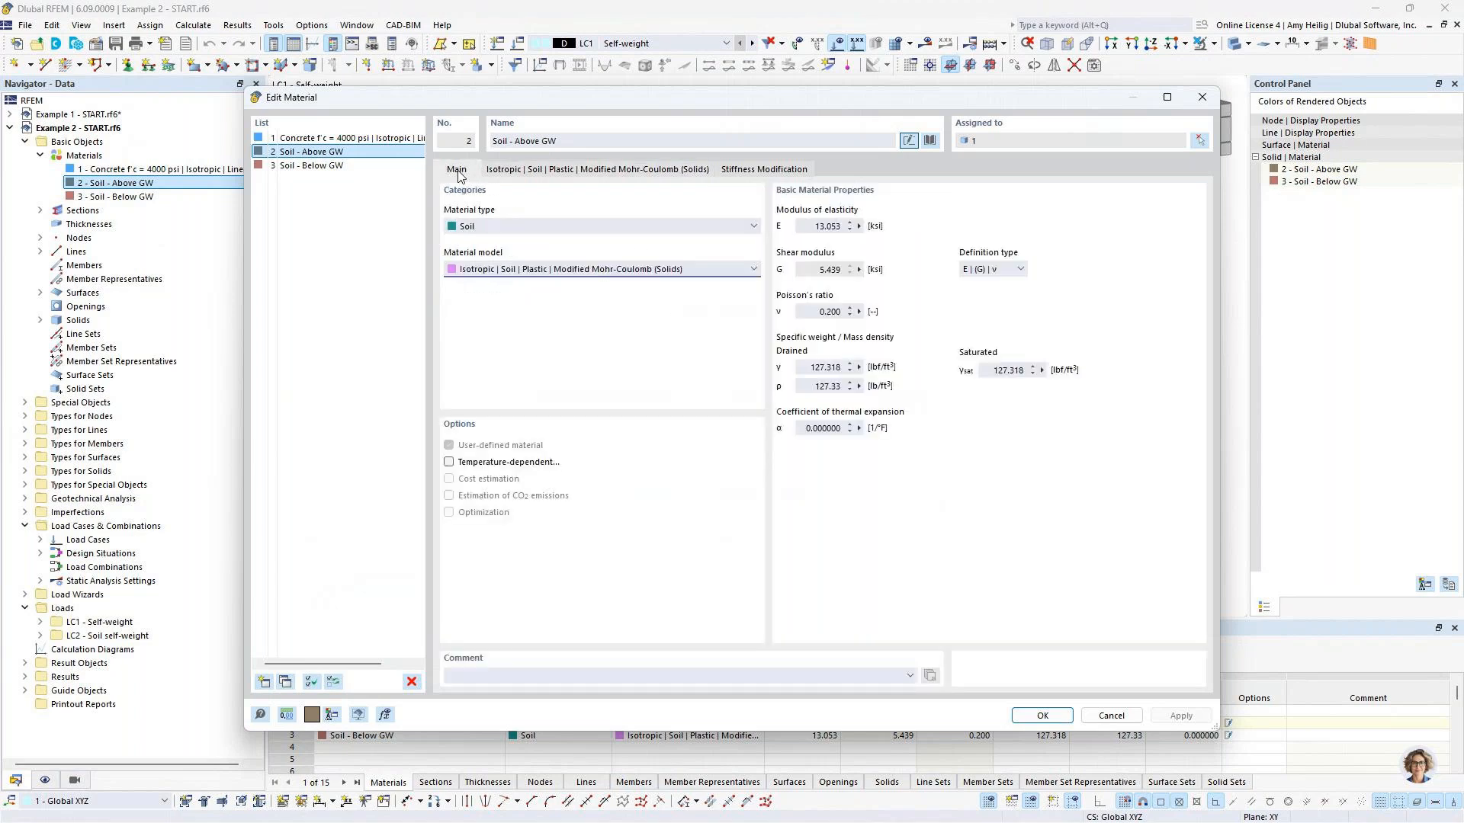
Step: Review the basic properties of the material Soil - Below GW and close the material data without changes
left_click(360, 168)
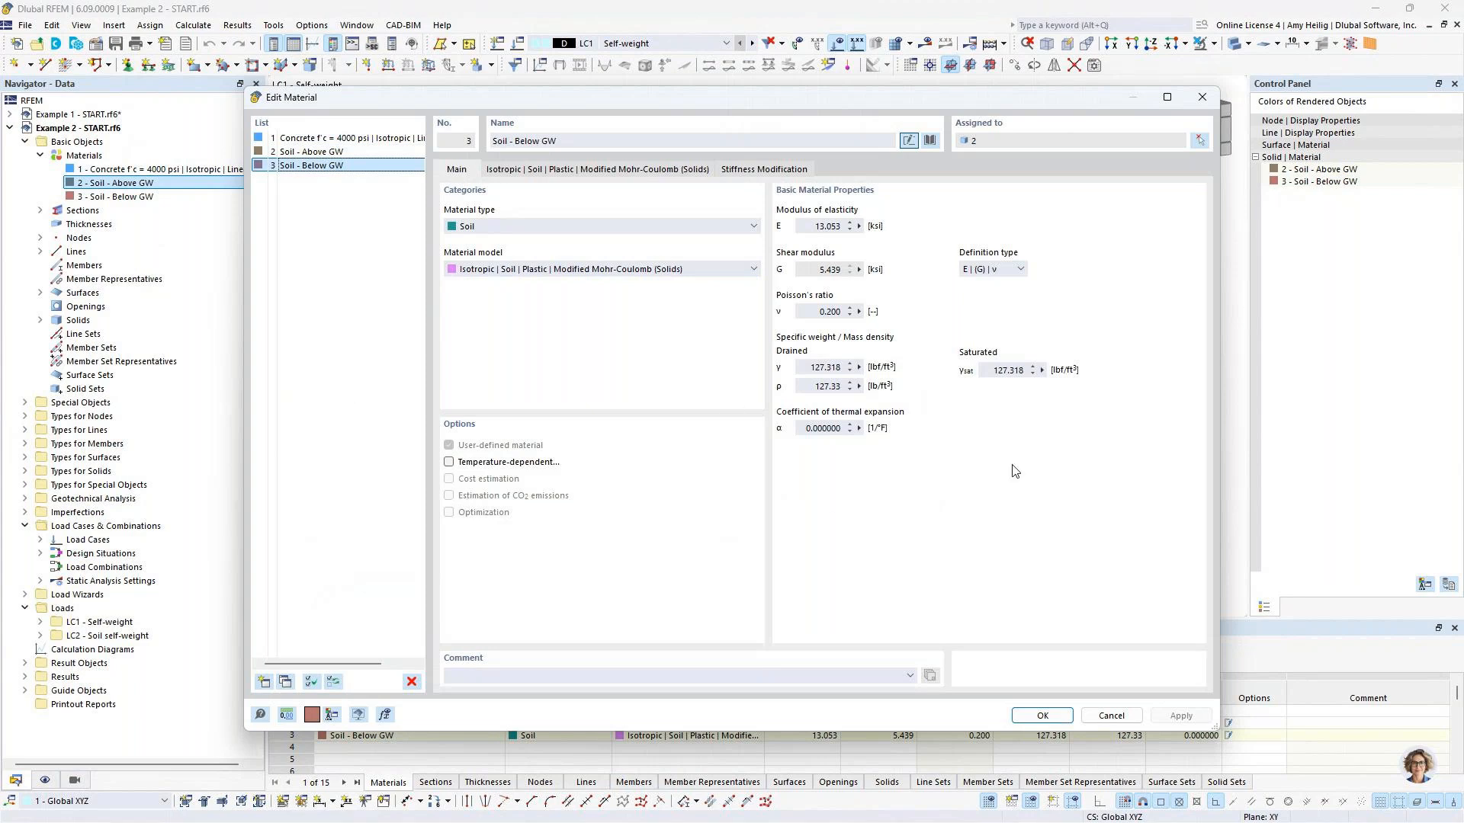
left_click(1111, 715)
left_click(26, 143)
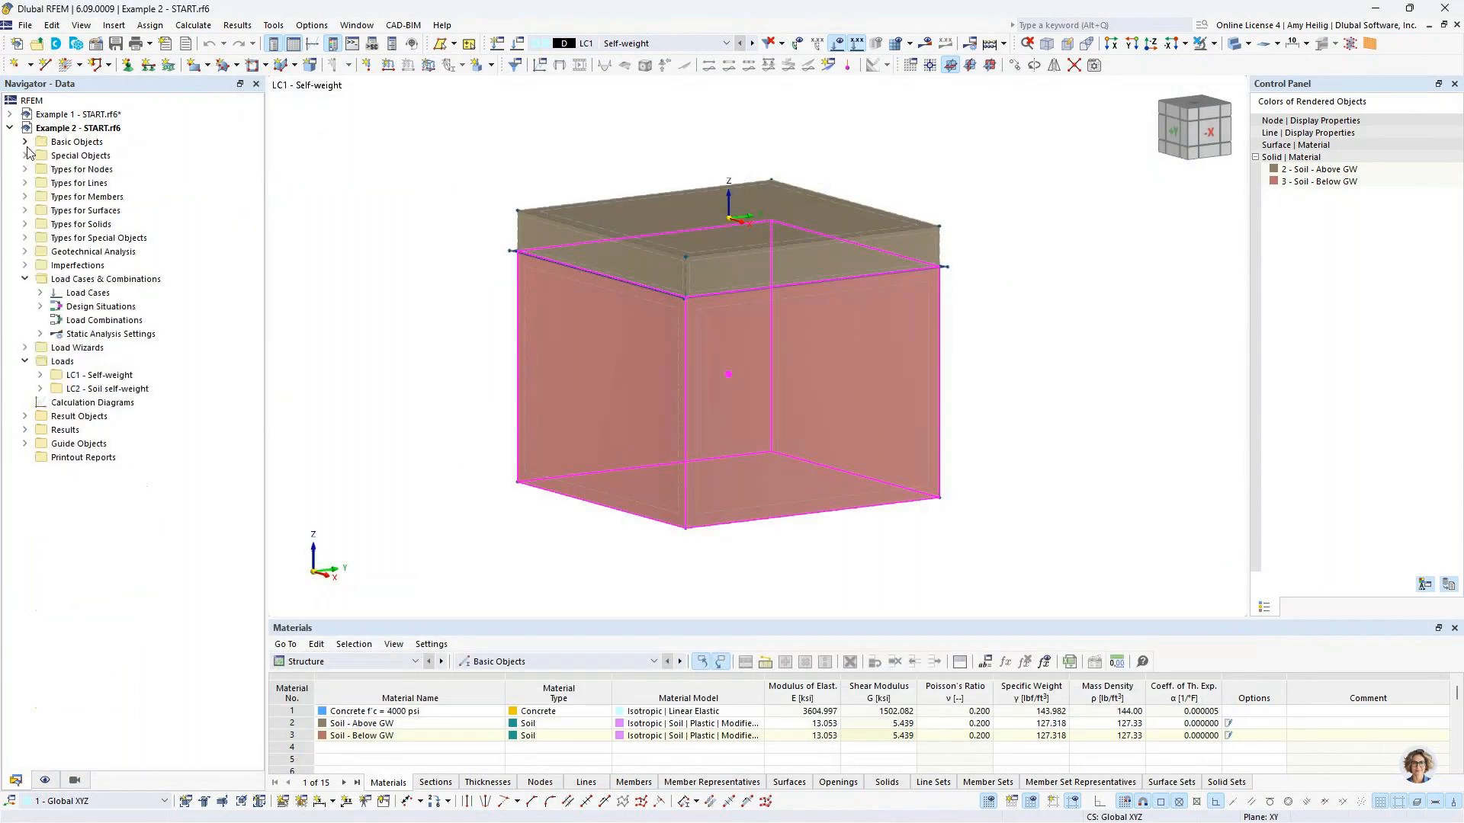
Step: Examine the geotechnical input of Example 2: borehole 1 and the borehole-based soil massif with its dimensions and groundwater option
left_click(25, 279)
left_click(25, 253)
left_click(39, 266)
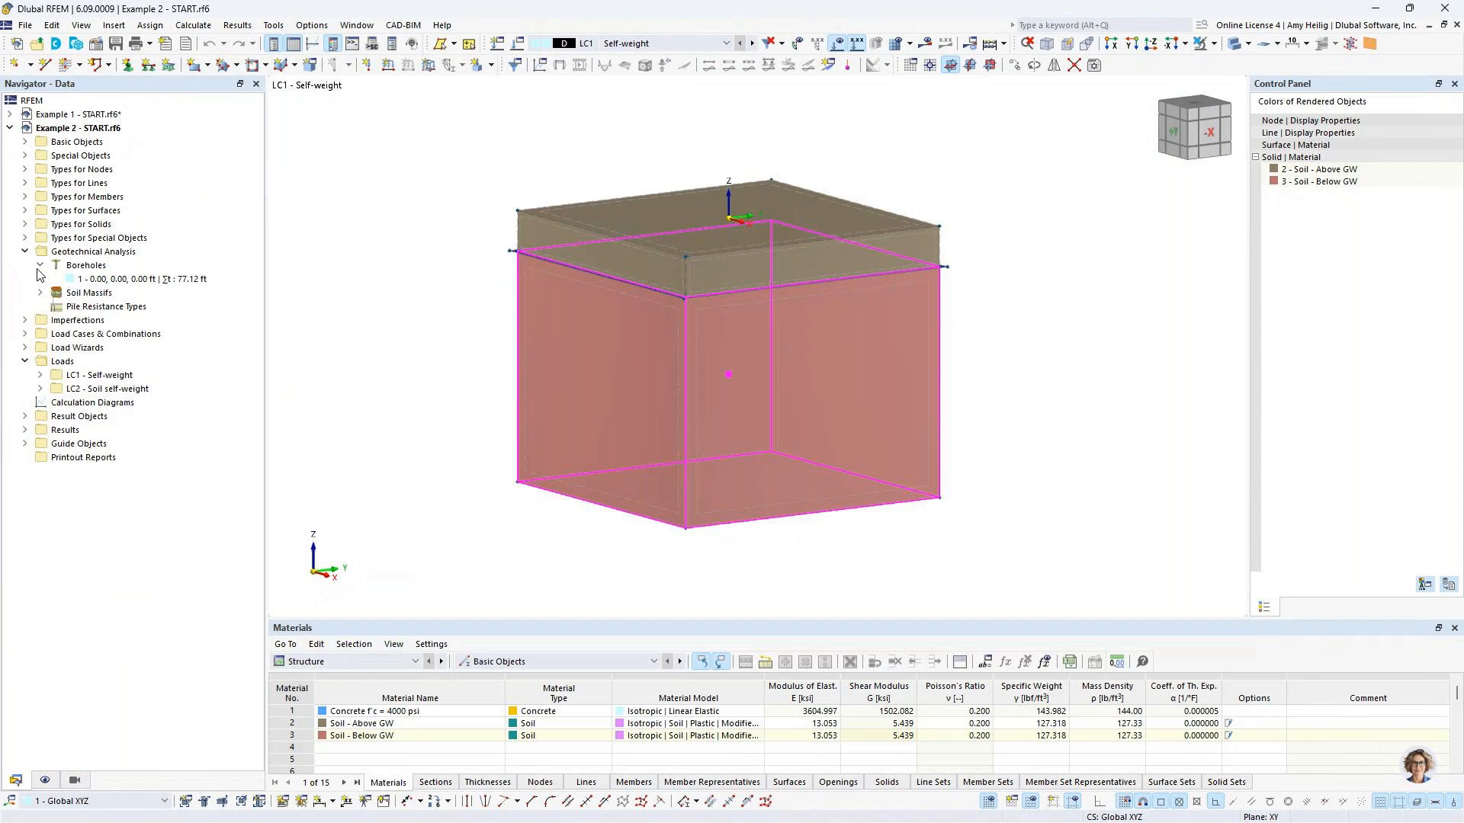
double_click(100, 279)
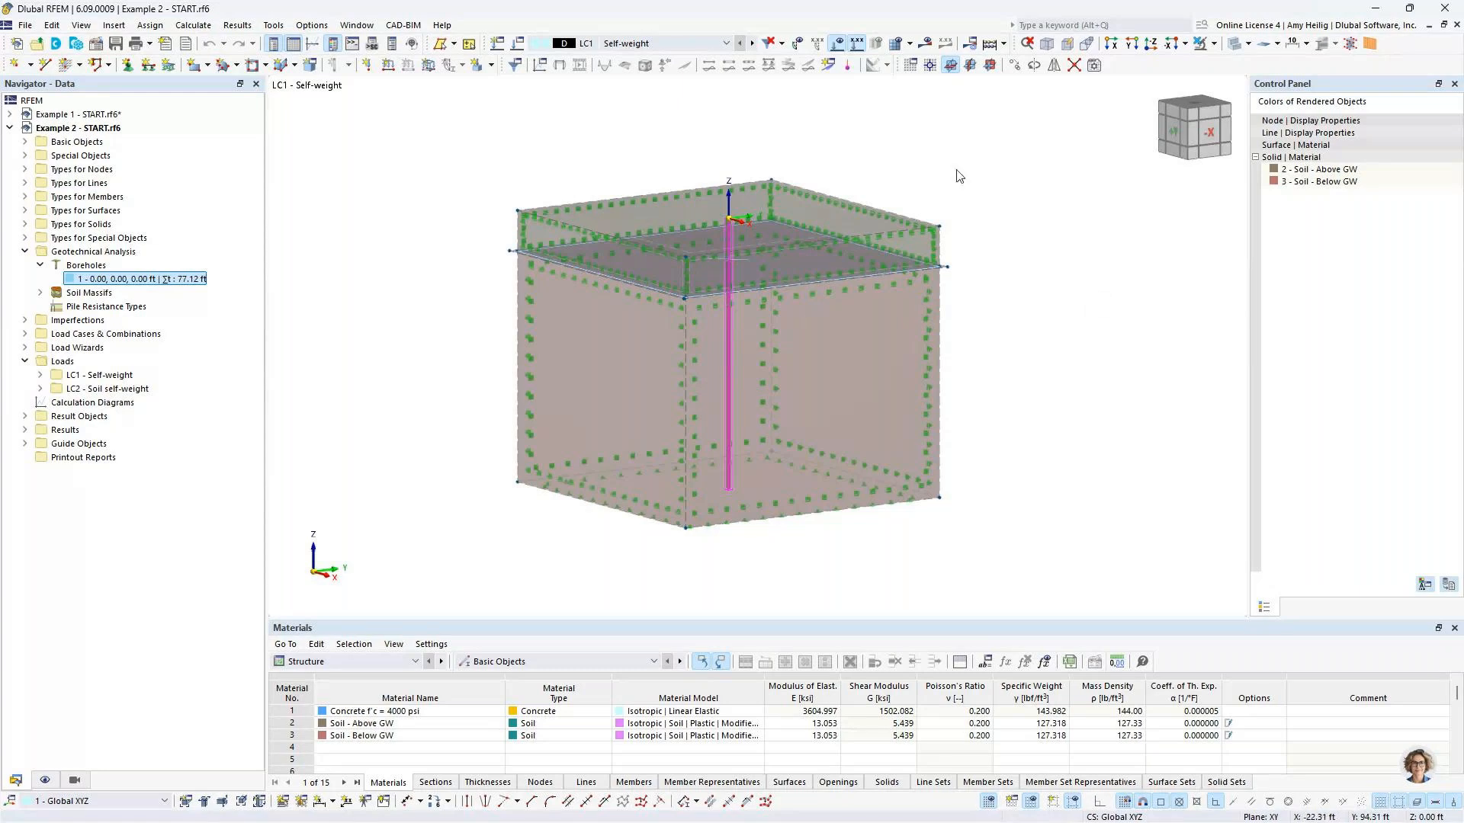
left_click(40, 293)
left_click(122, 306)
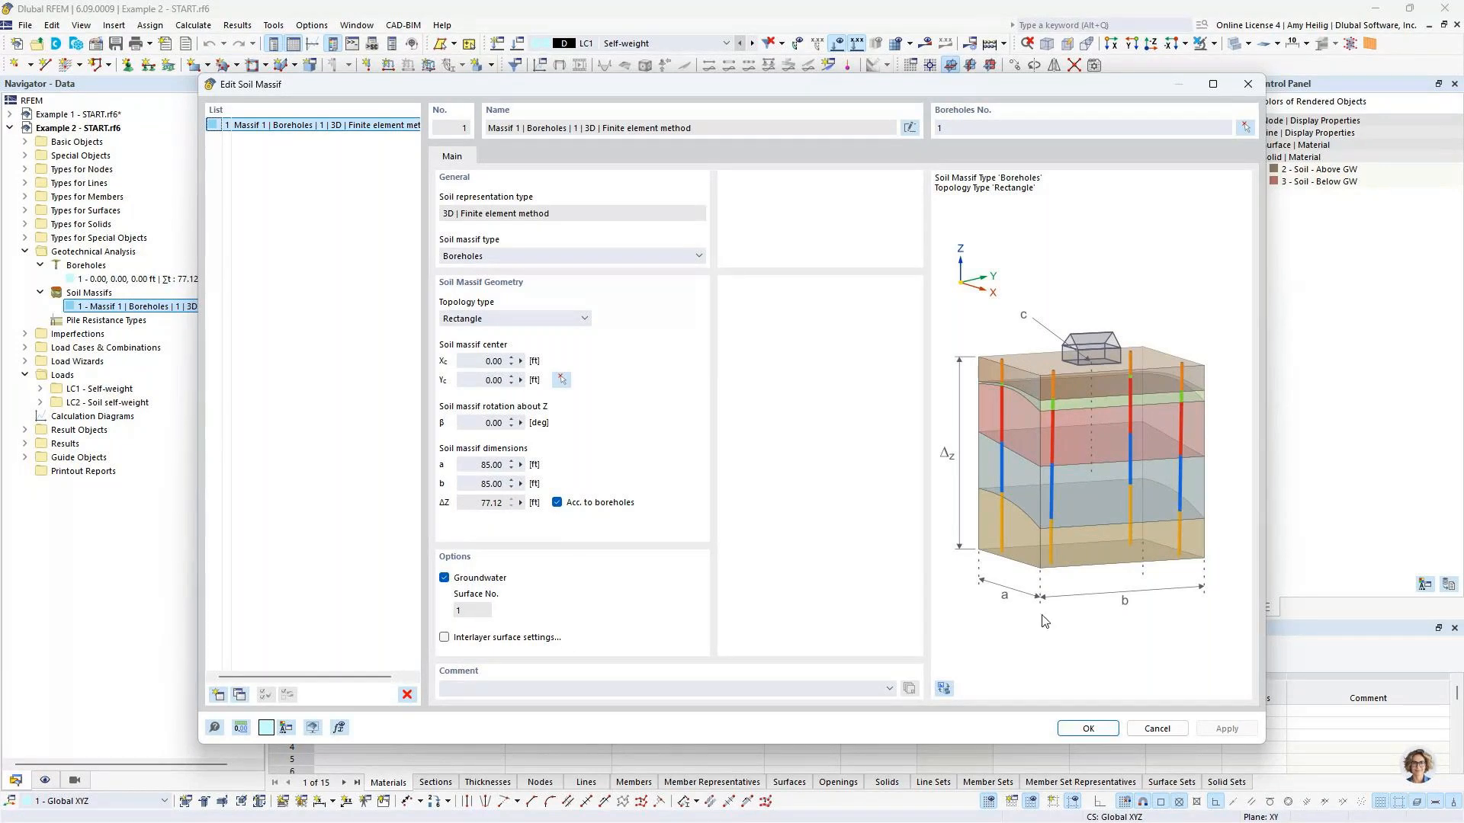
left_click(1088, 728)
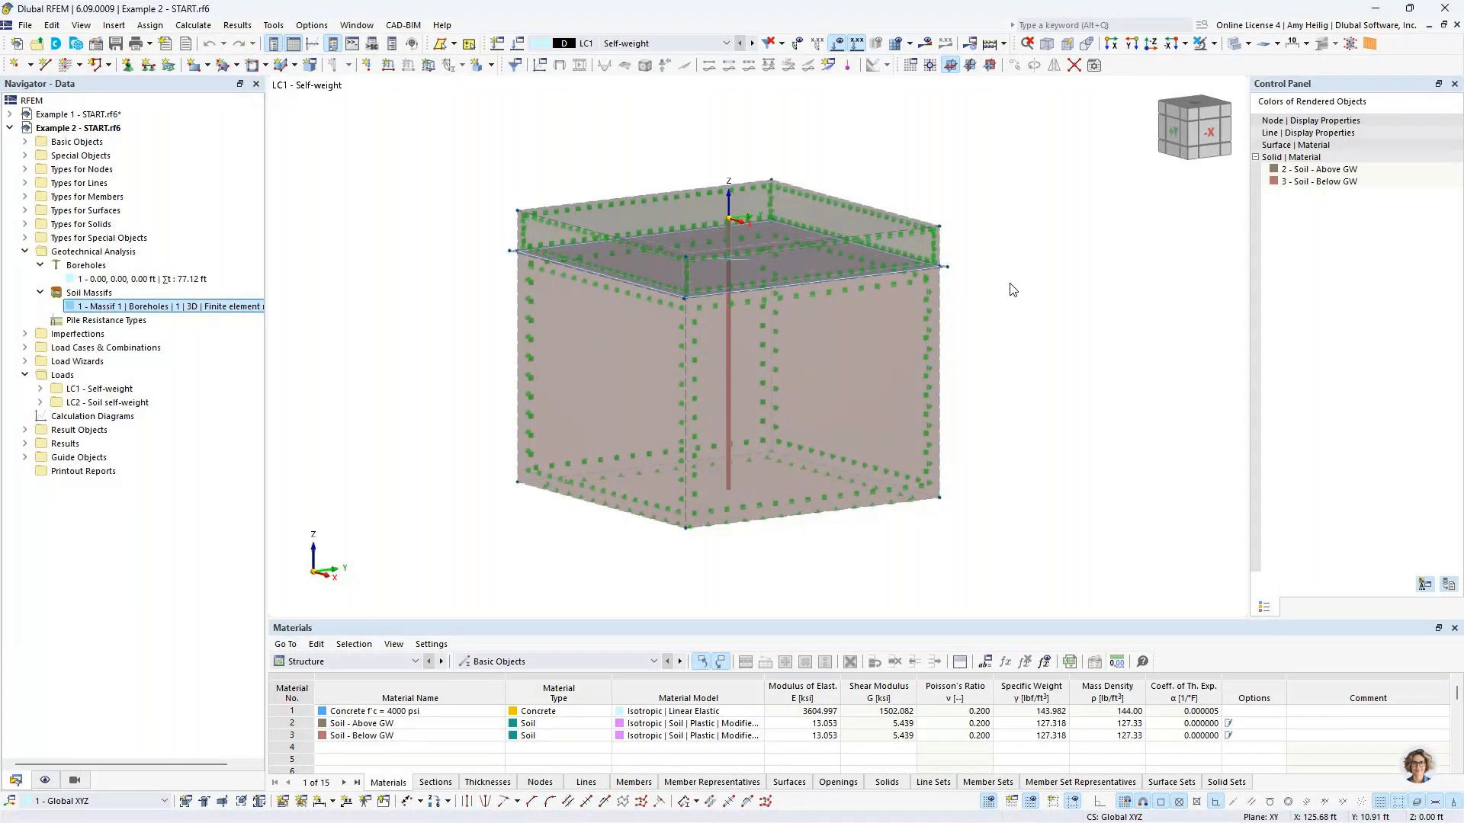
Step: Hide the boreholes in the model display and return to the model data
left_click(44, 780)
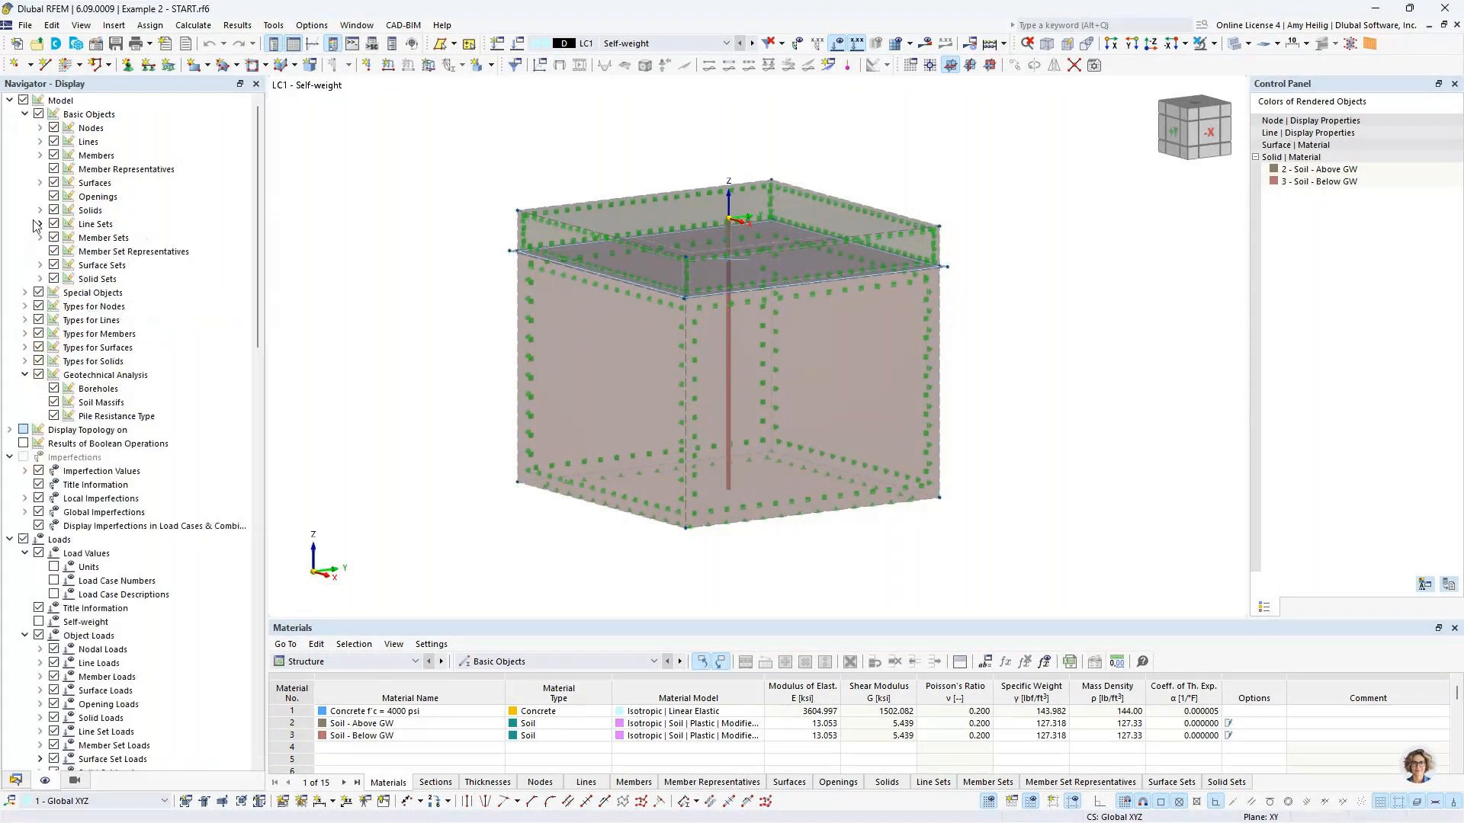
left_click(54, 389)
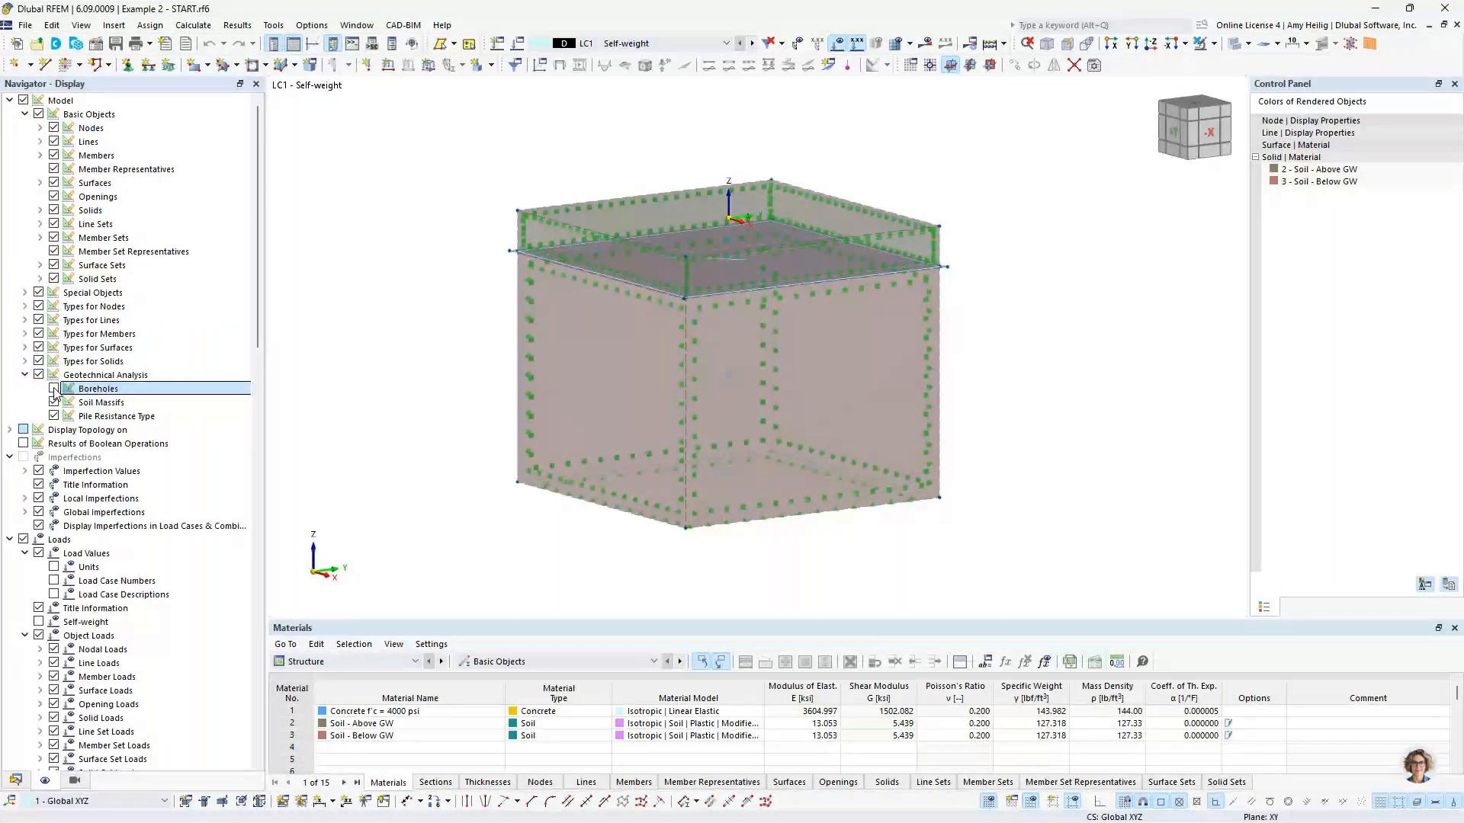
left_click(15, 780)
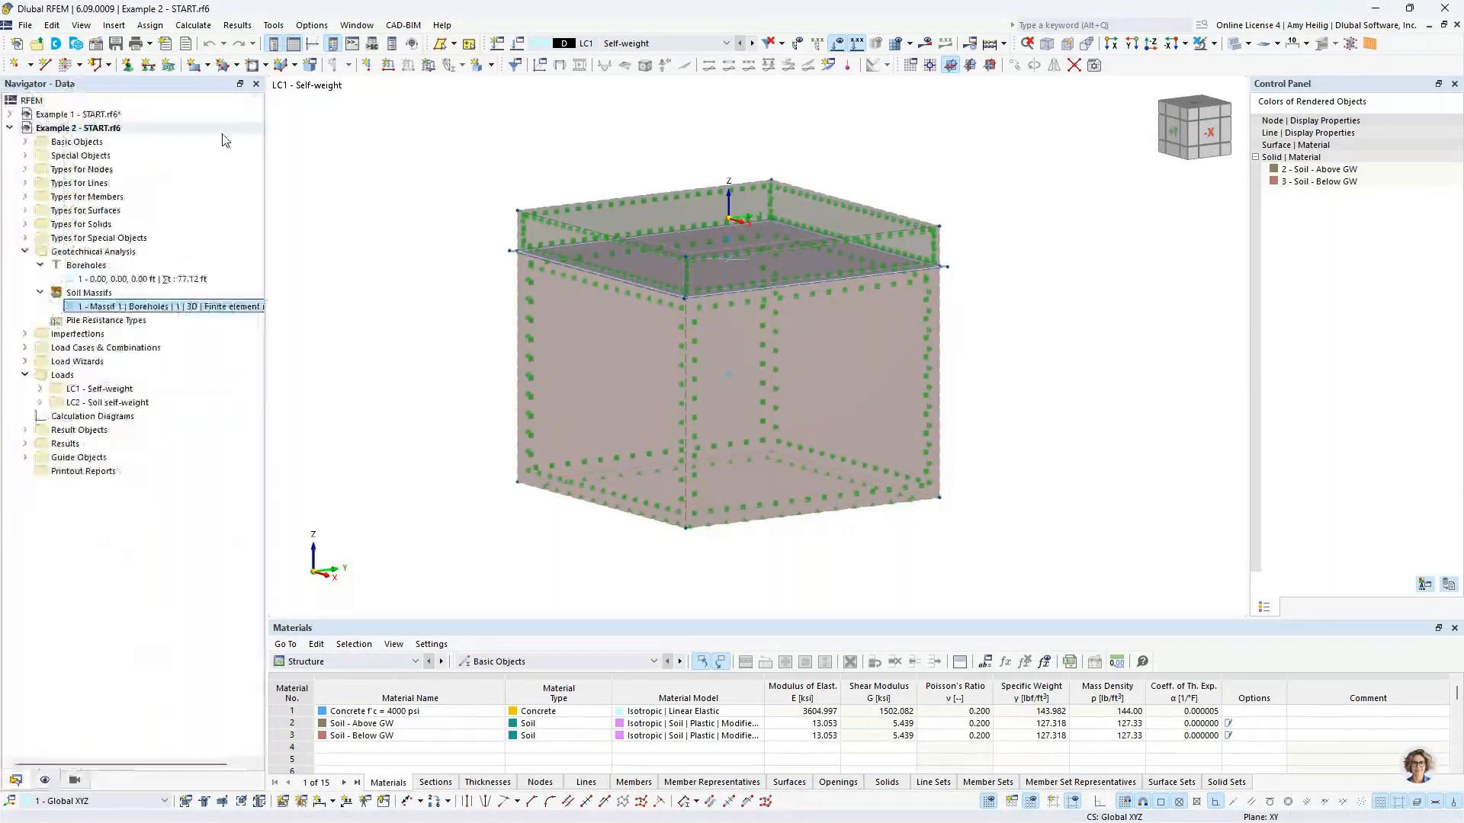
Step: Start a single member perpendicular to the work plane, set its type to Pile and review its CIRCLE_M1 50 section properties
left_click(80, 65)
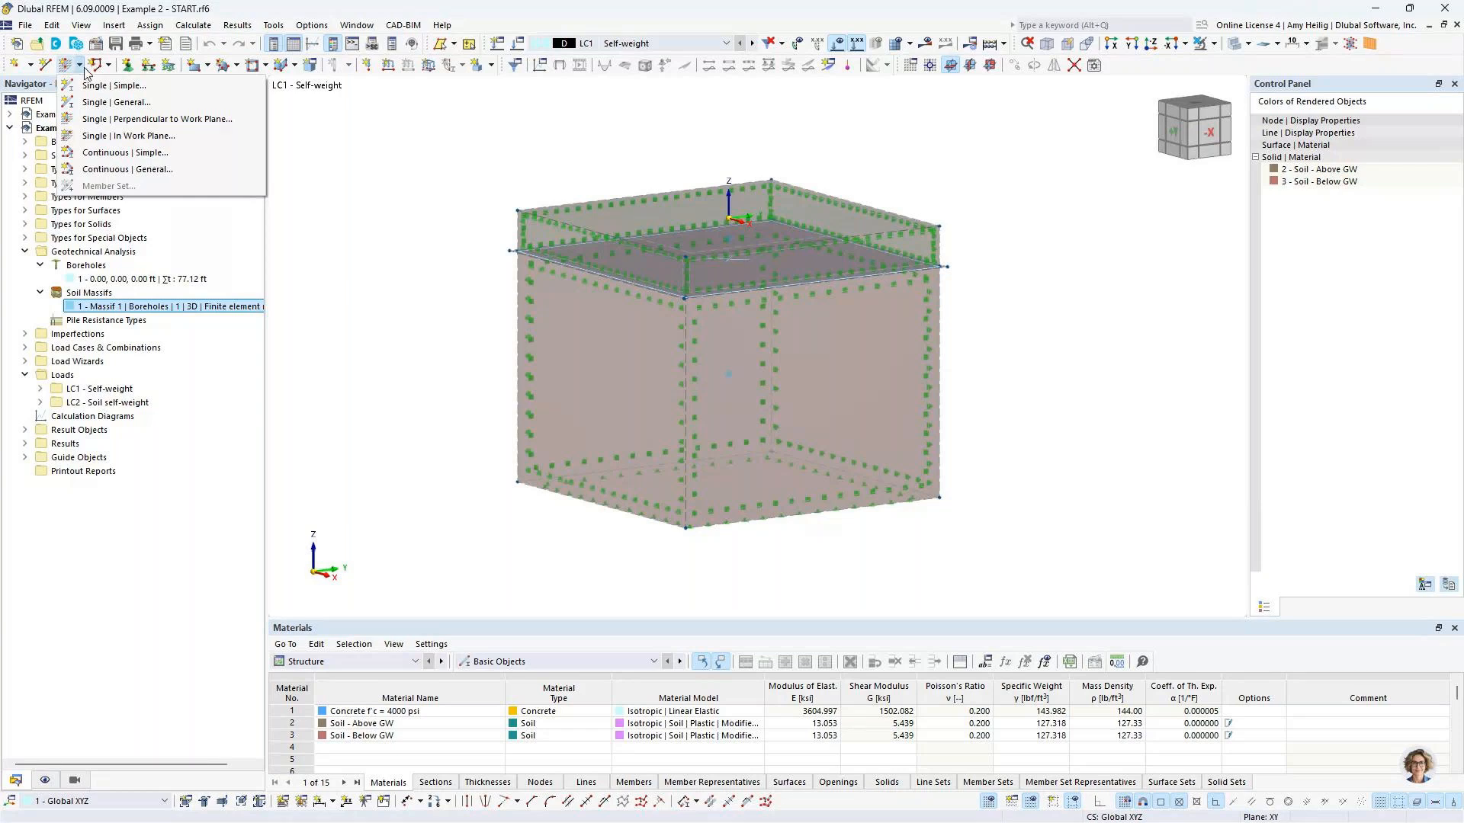
left_click(126, 122)
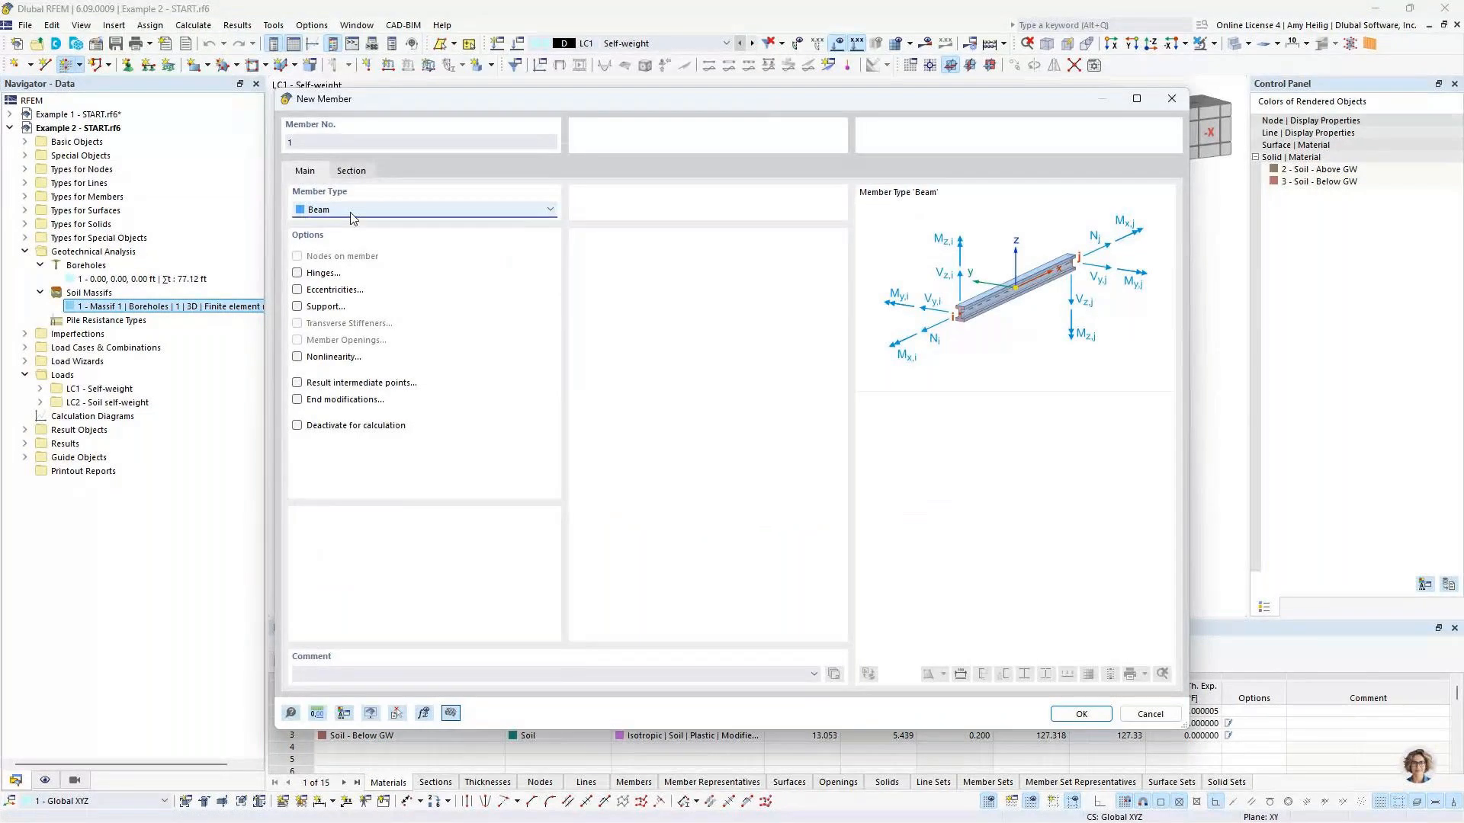
left_click(353, 213)
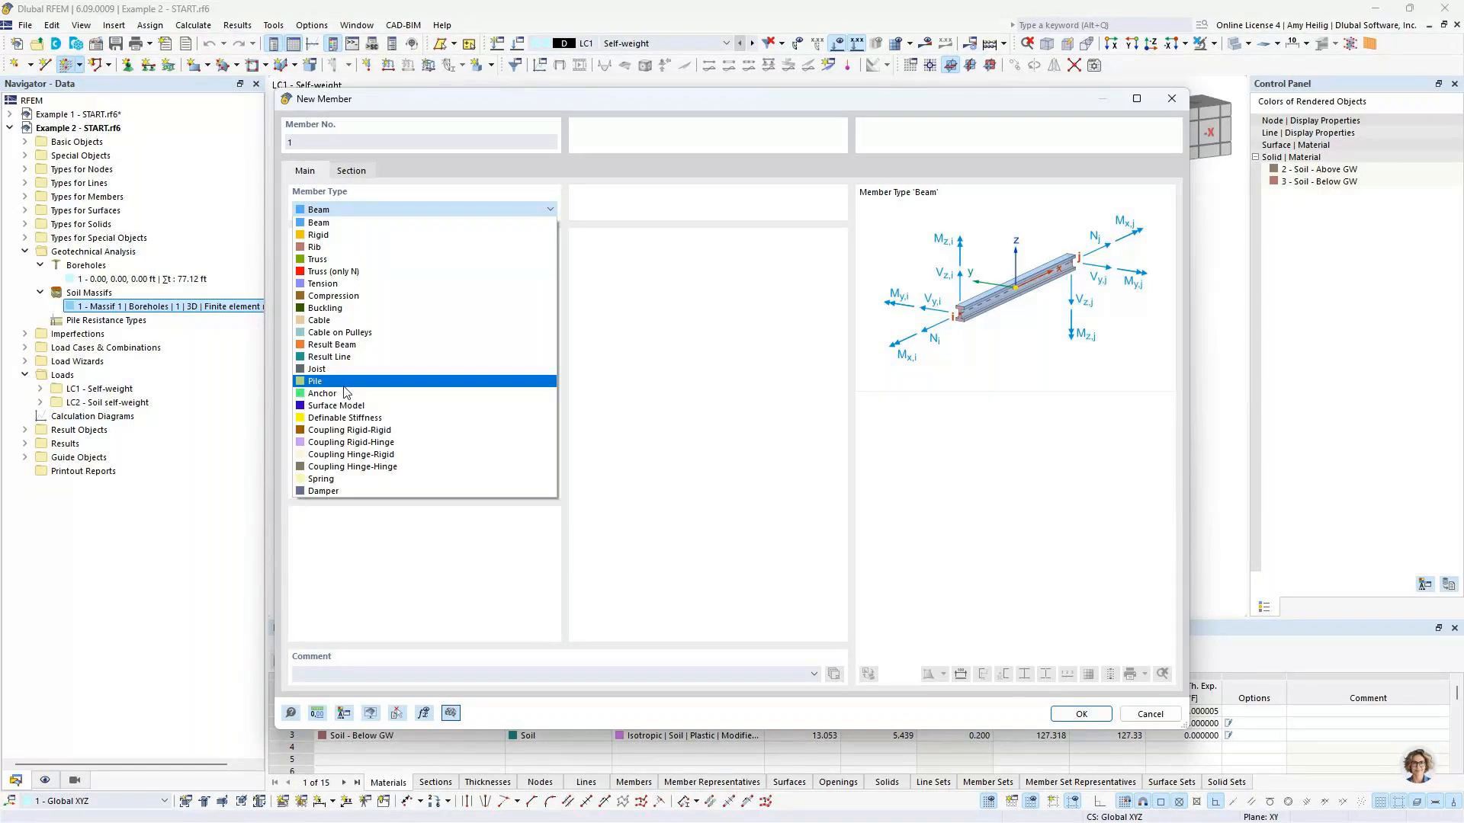
left_click(345, 381)
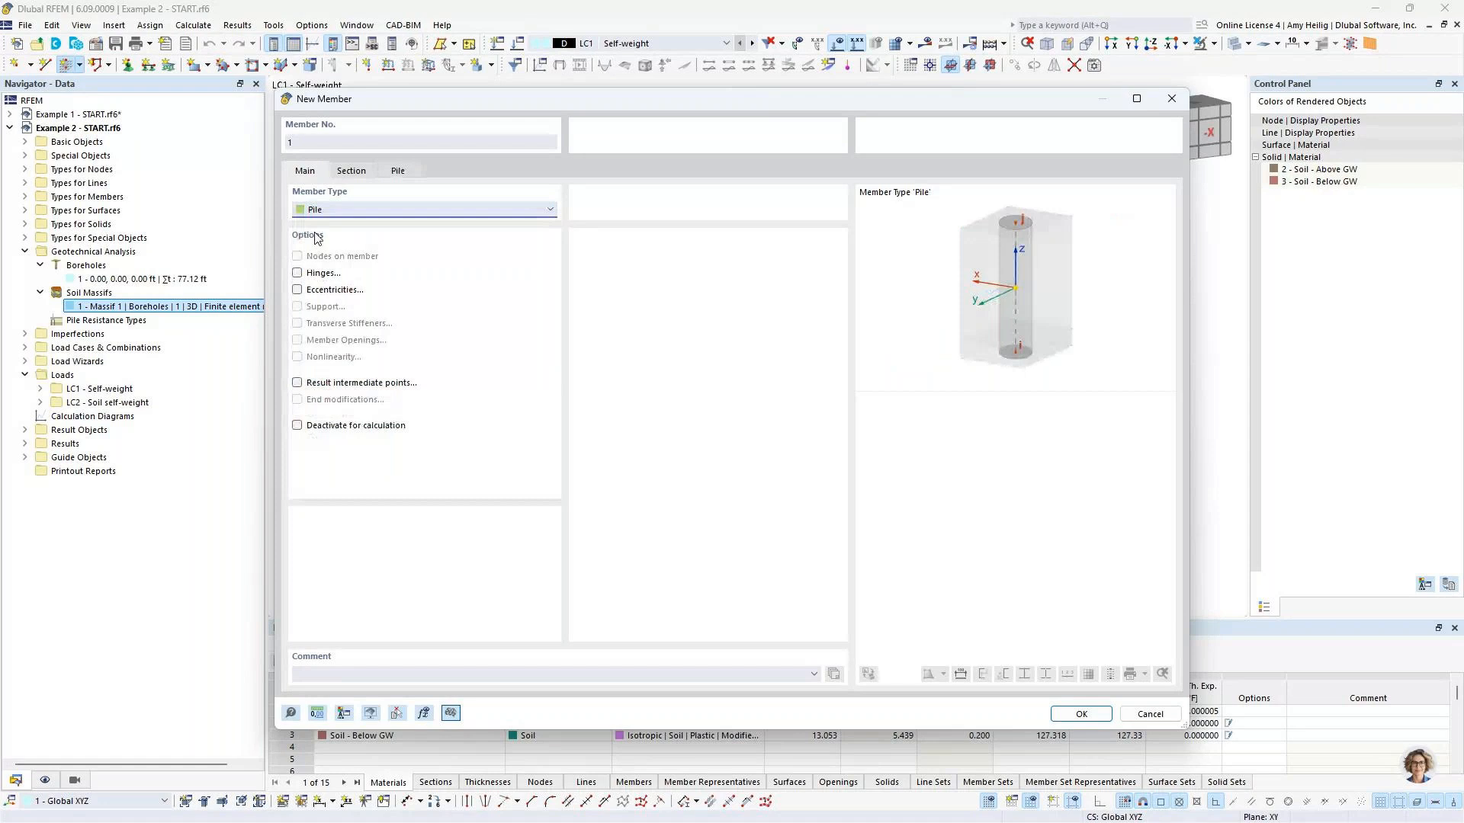
left_click(350, 174)
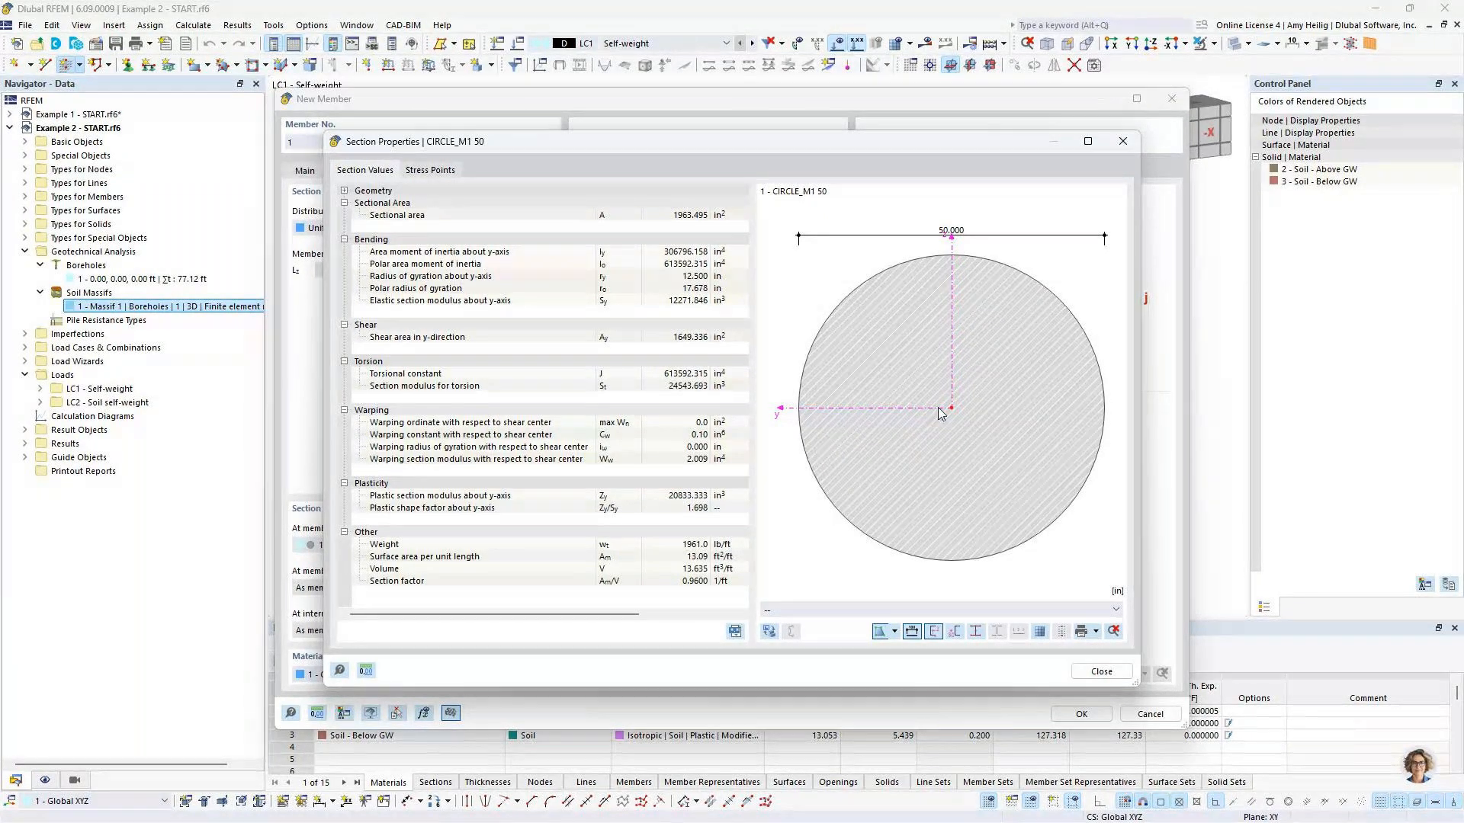
left_click(1098, 673)
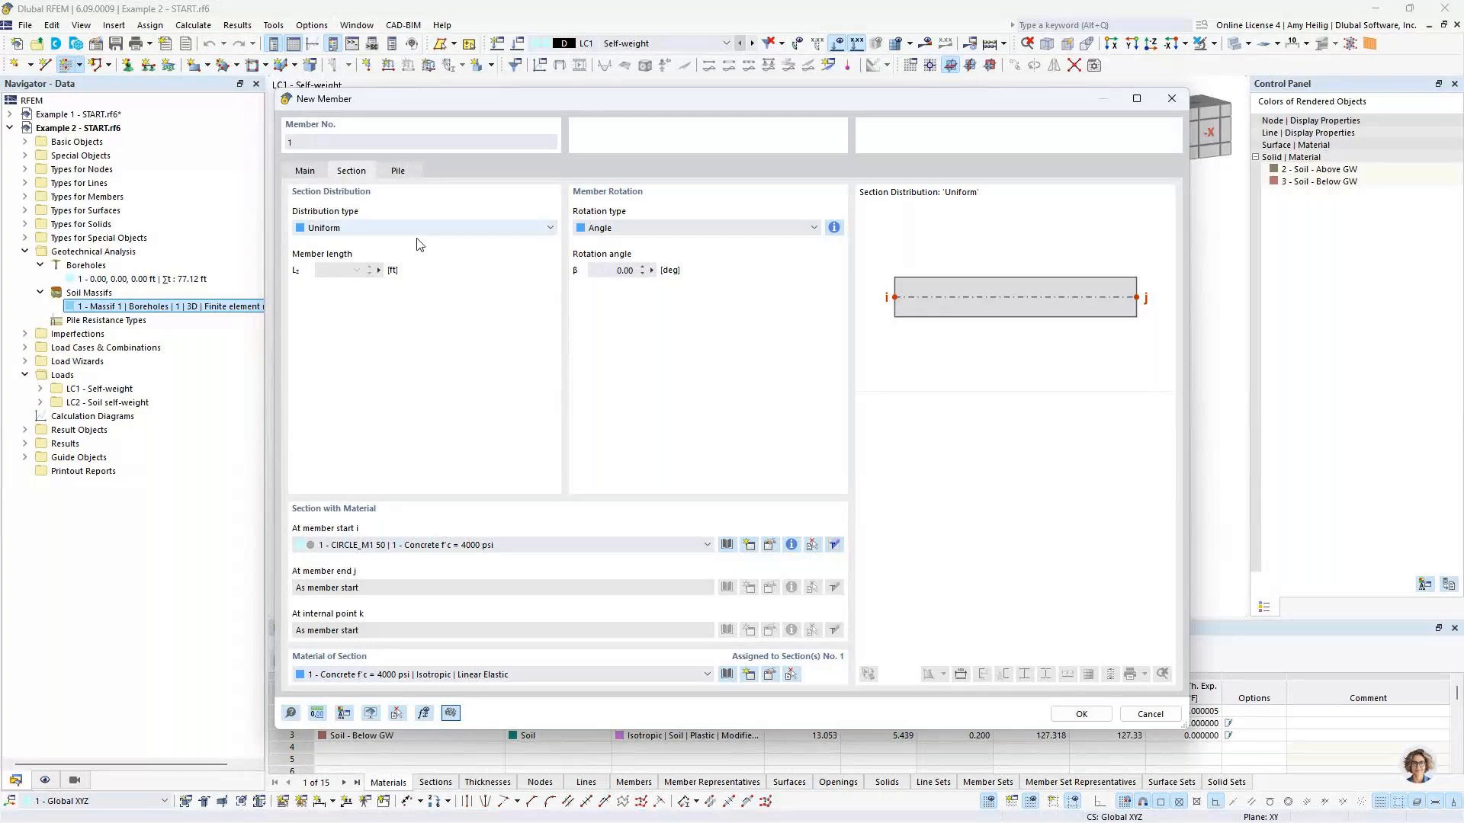
Step: Create a trapezoidal pile resistance type with 1.25 ksf shear strength and 3916 ksf shear stiffness at both start and end
left_click(411, 170)
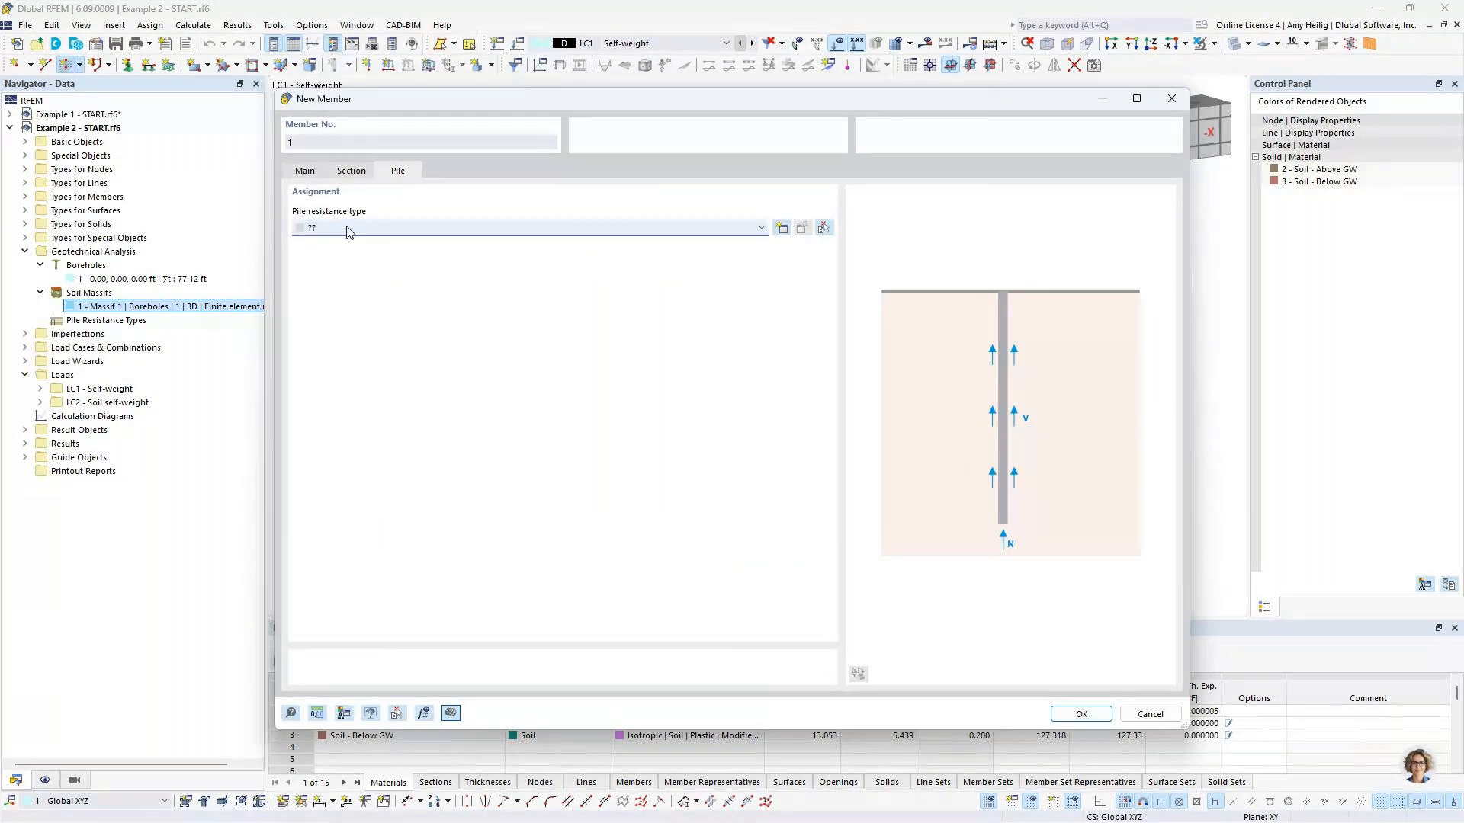
left_click(783, 229)
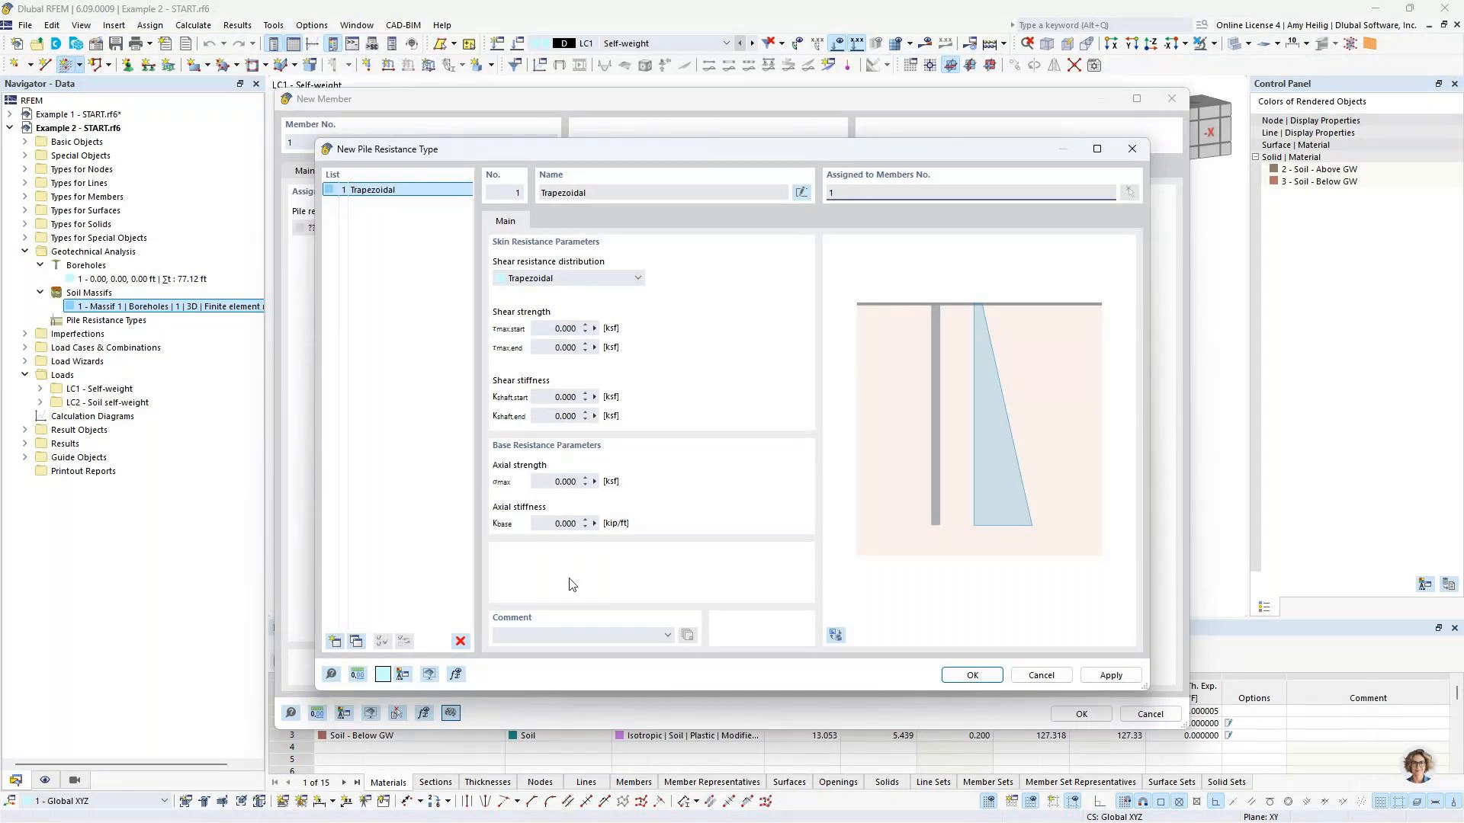
left_click(560, 328)
type("1.25")
key("Tab")
type("1.25")
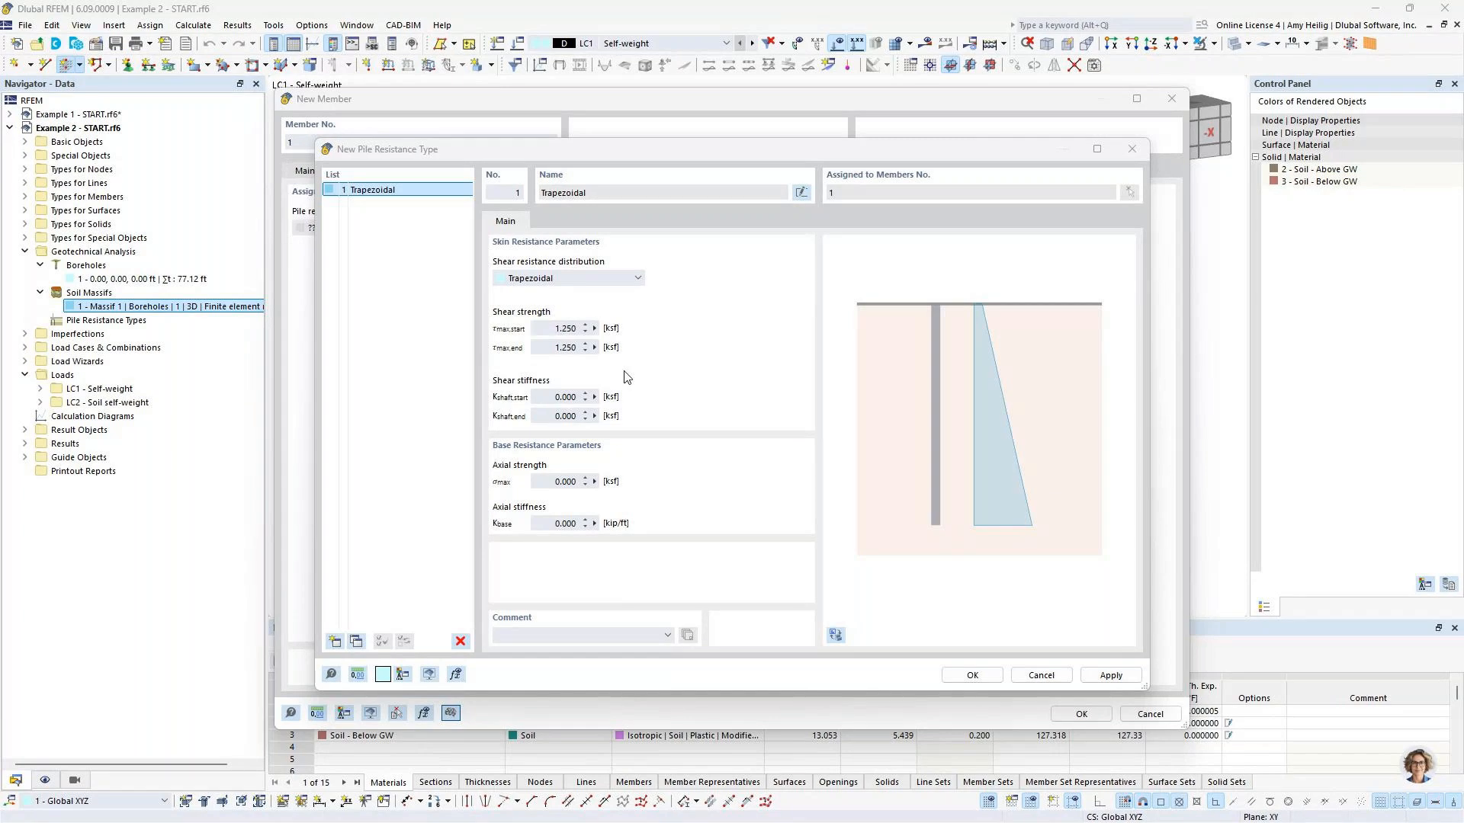
left_click(618, 397)
type("3916")
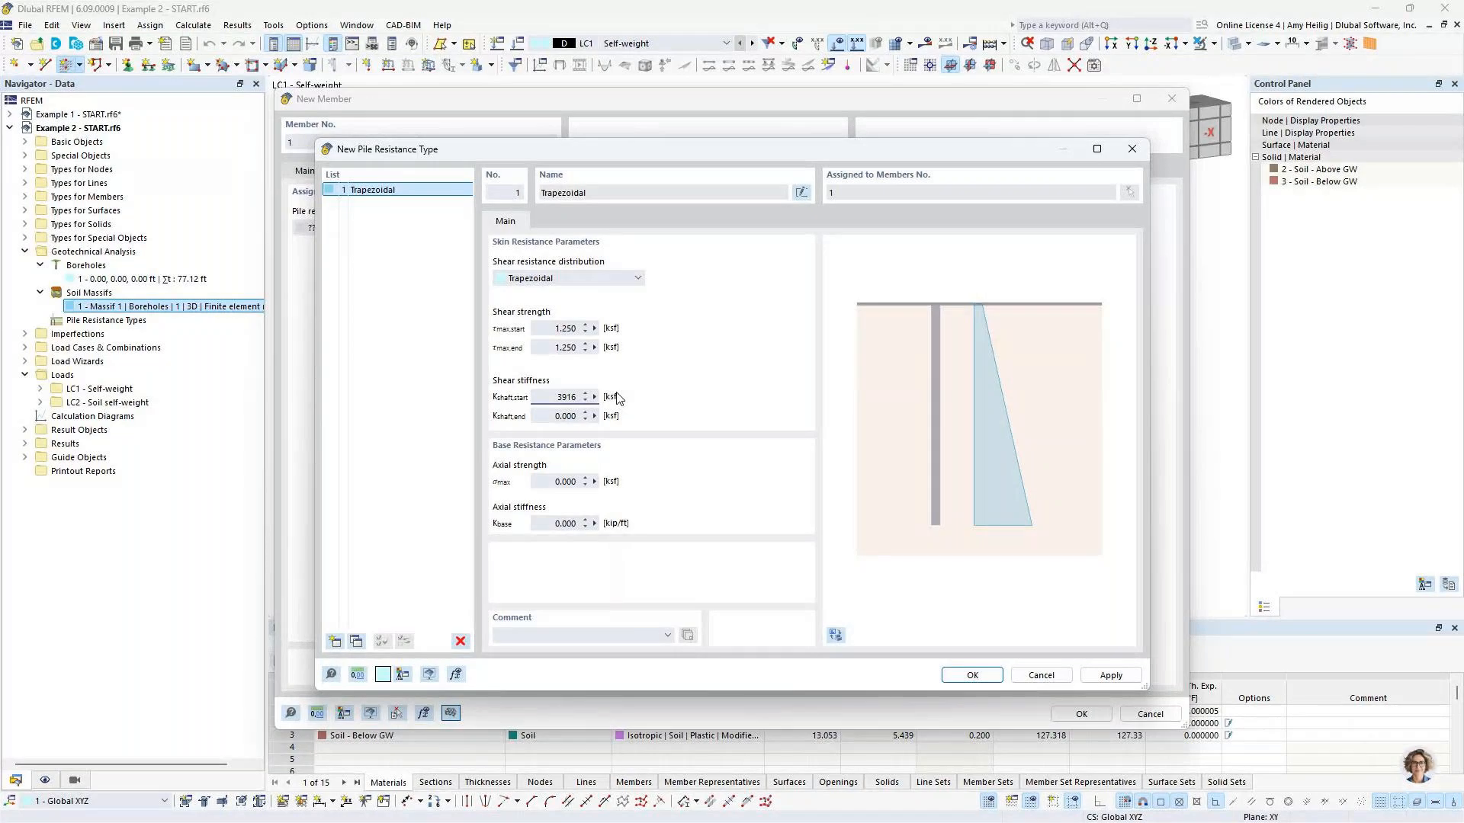
key("Tab")
type("3916")
Step: Set the pile's base resistance to 22.35 ksf axial strength and 835.1 kip/ft axial stiffness, and accept the resistance type
key("Tab")
type("22.35")
key("Tab")
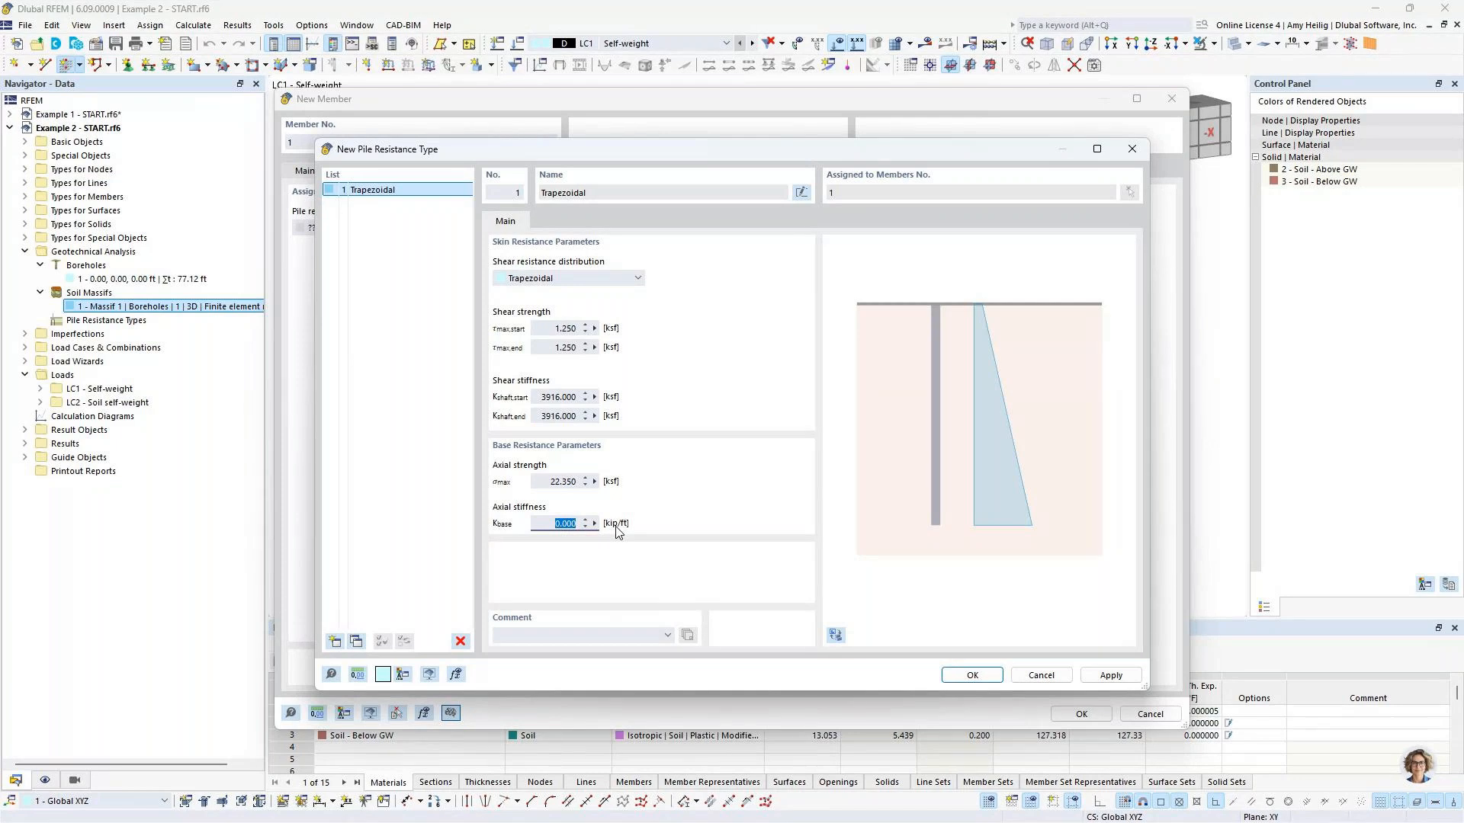
type("835.1")
key("Return")
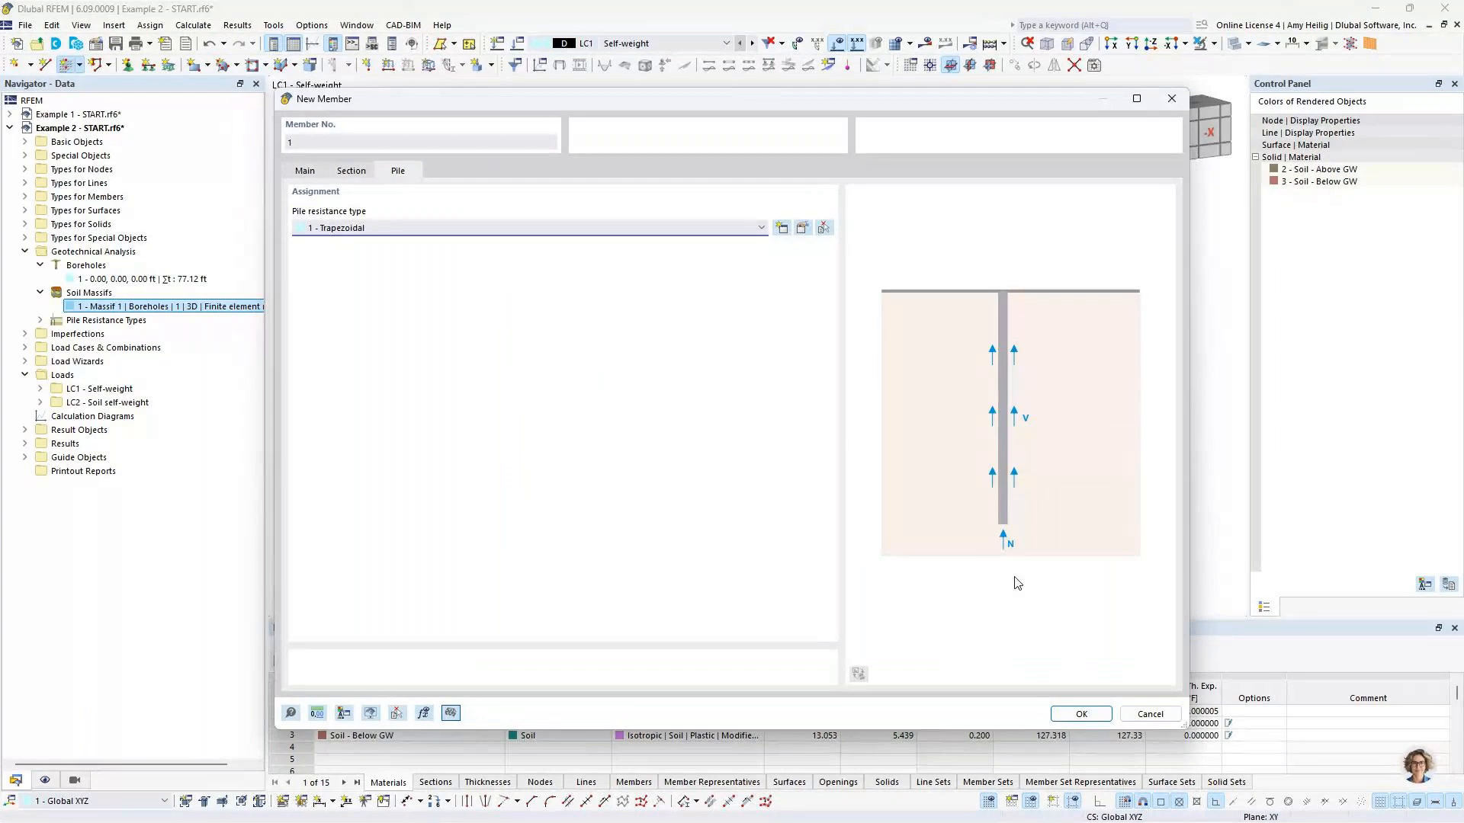
Step: Place the pile 31 ft long, reversed to run downward into the soil, starting at the origin (0, 0, 0)
left_click(1081, 714)
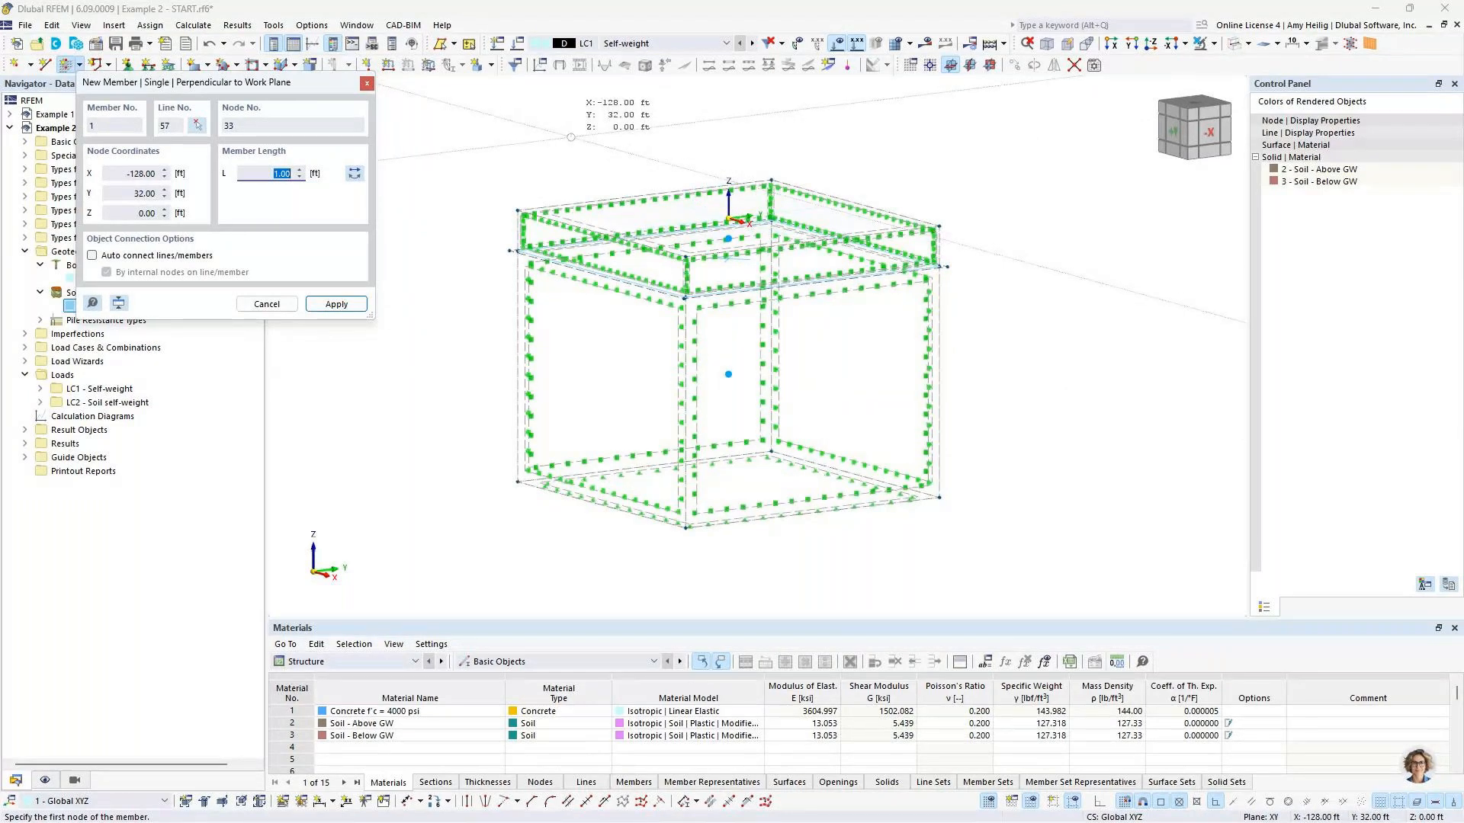
type("31")
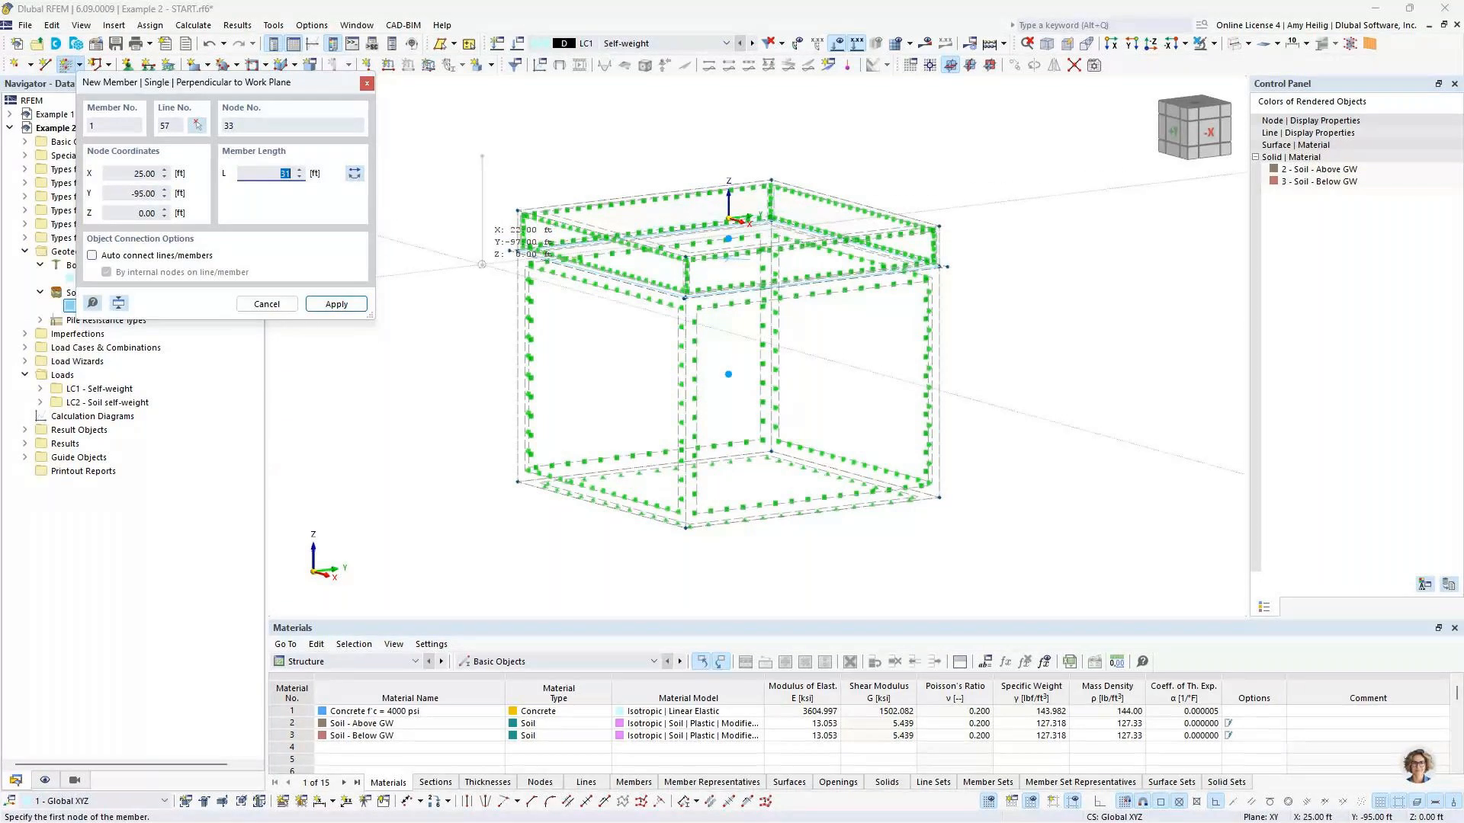
middle_click_drag(481, 265, 566, 390)
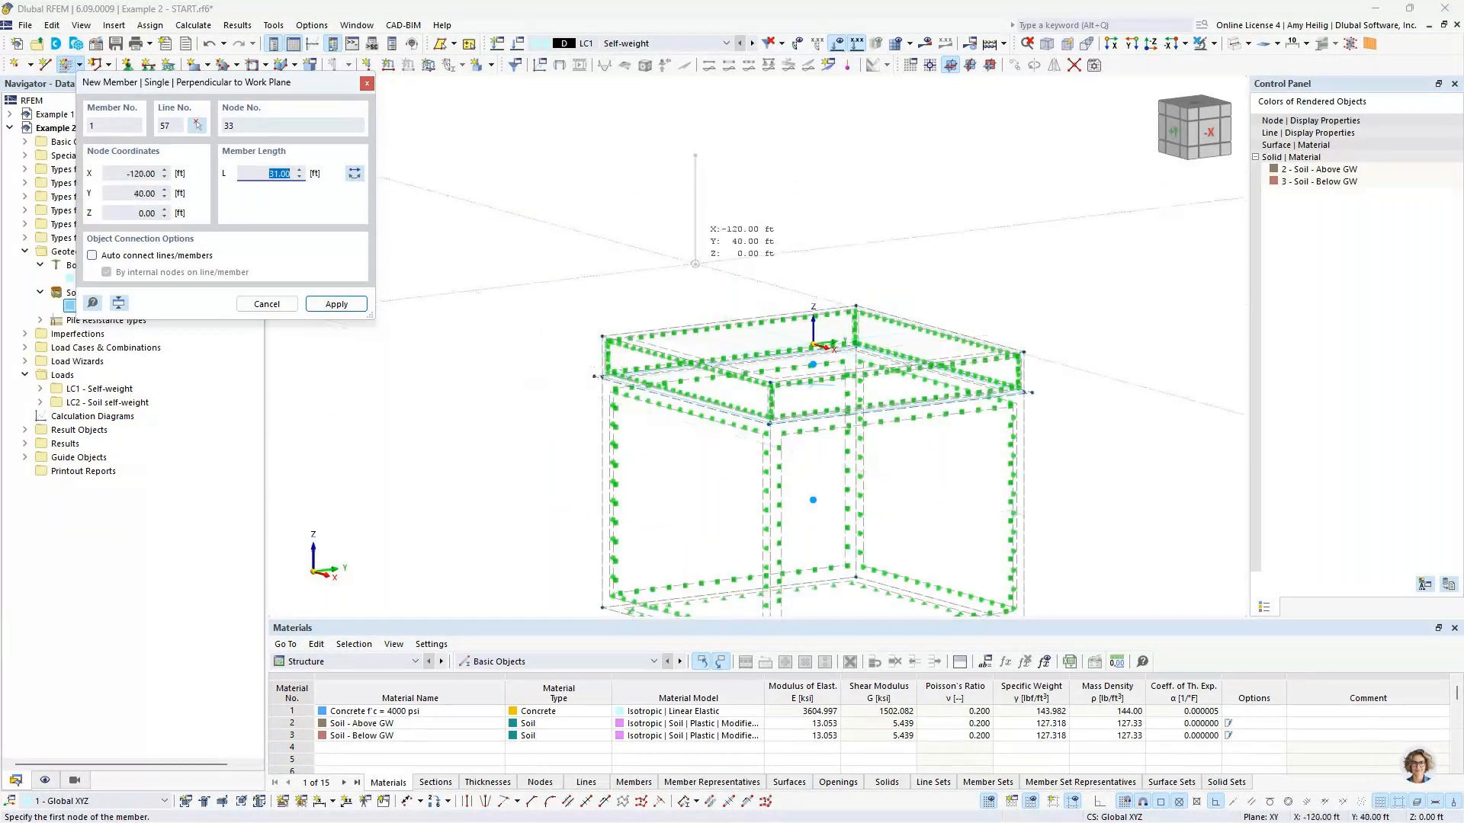
left_click(354, 174)
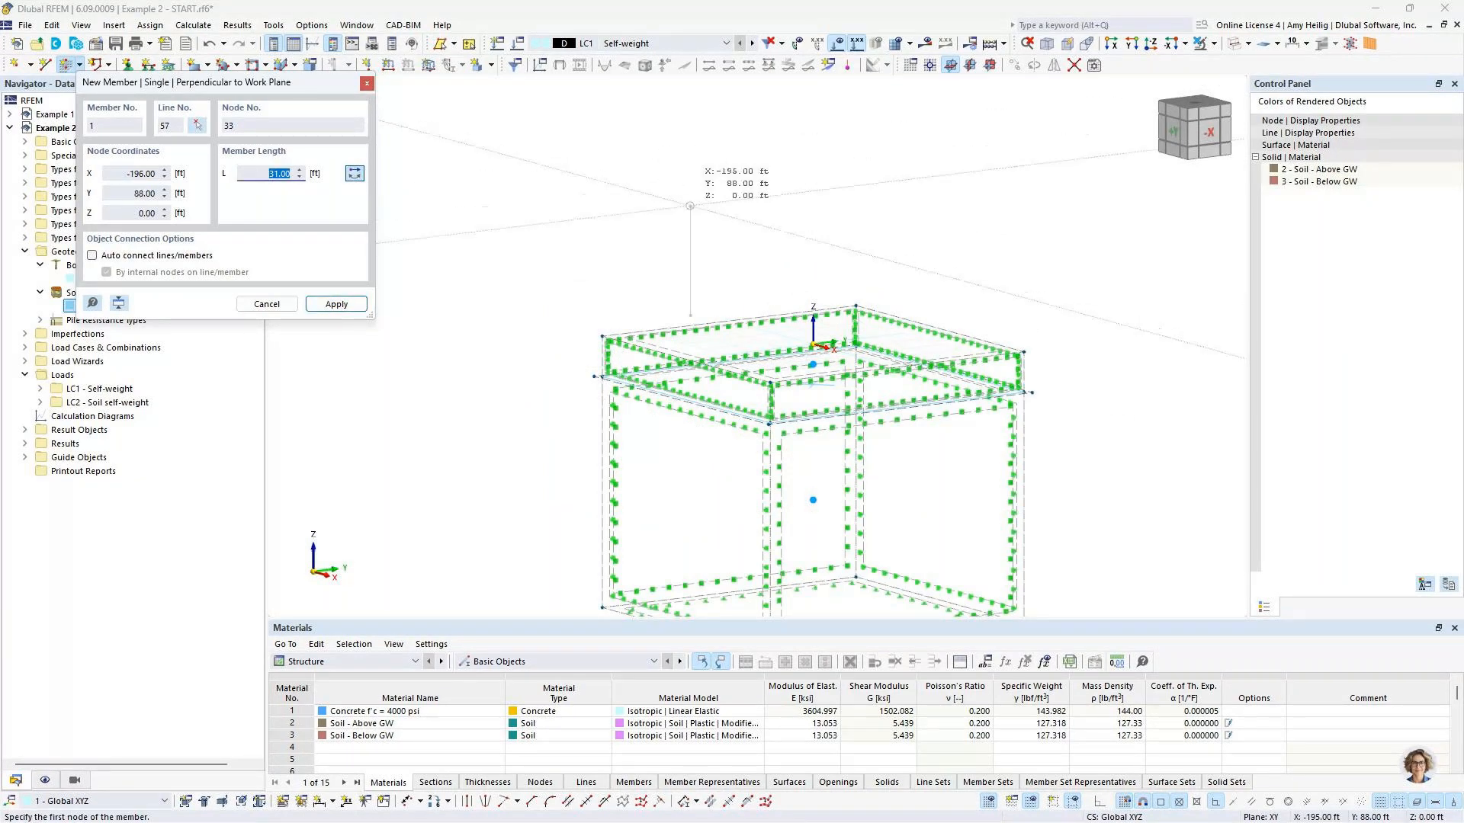
middle_click_drag(850, 383, 859, 369, "ctrl")
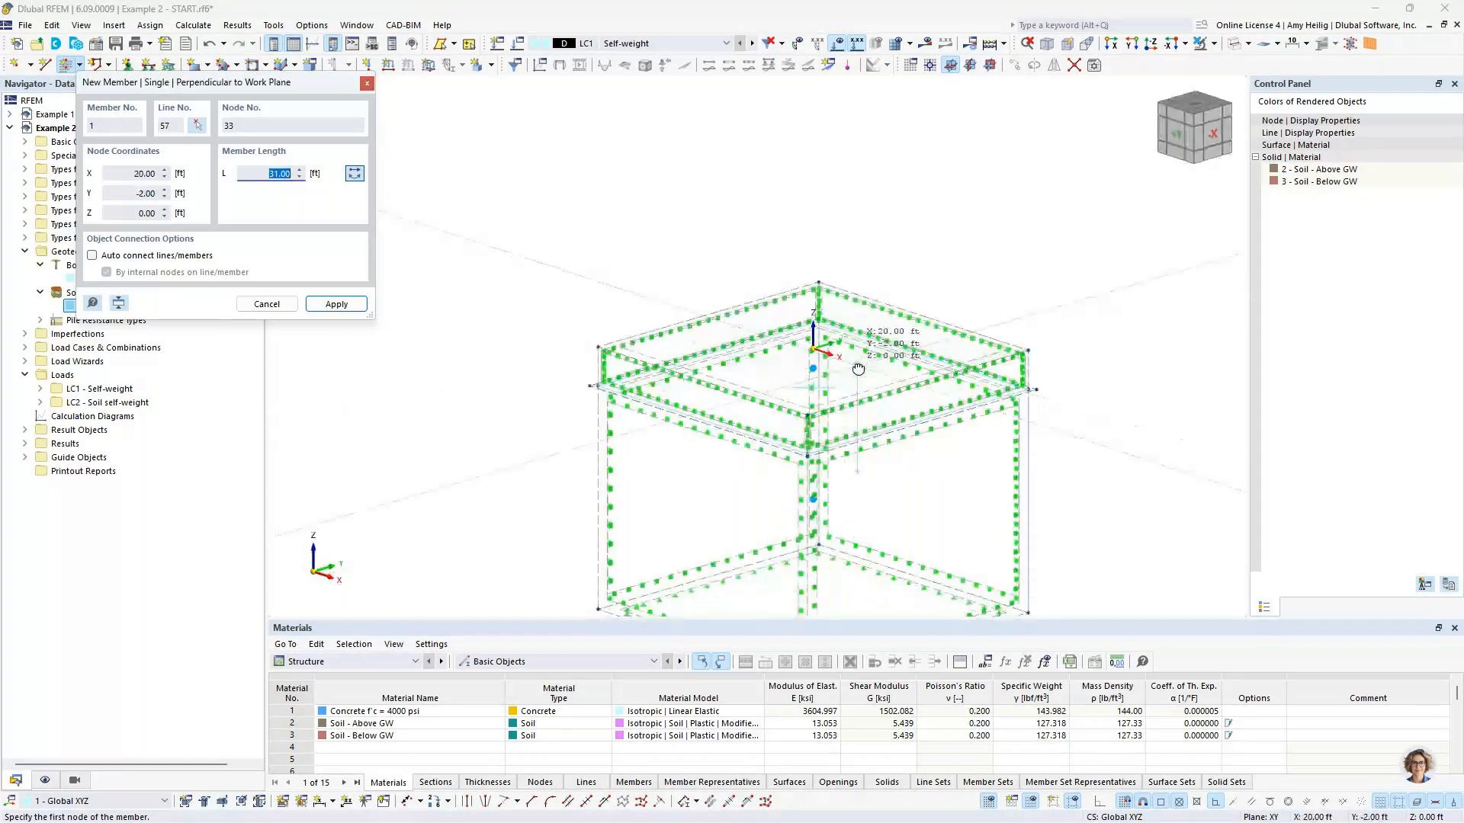
scroll(825, 342, "up", 5)
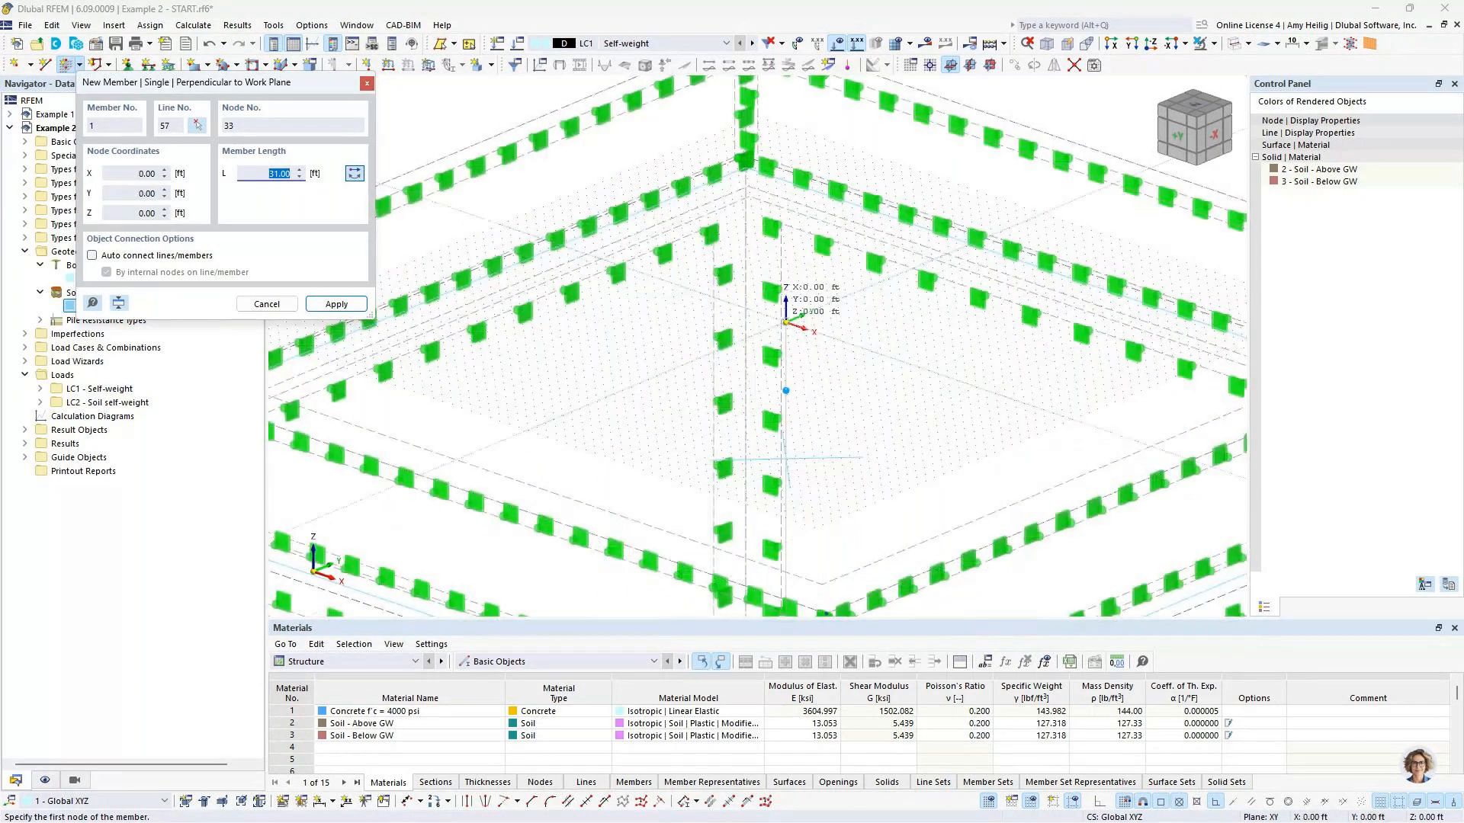
left_click(785, 322)
key("Escape")
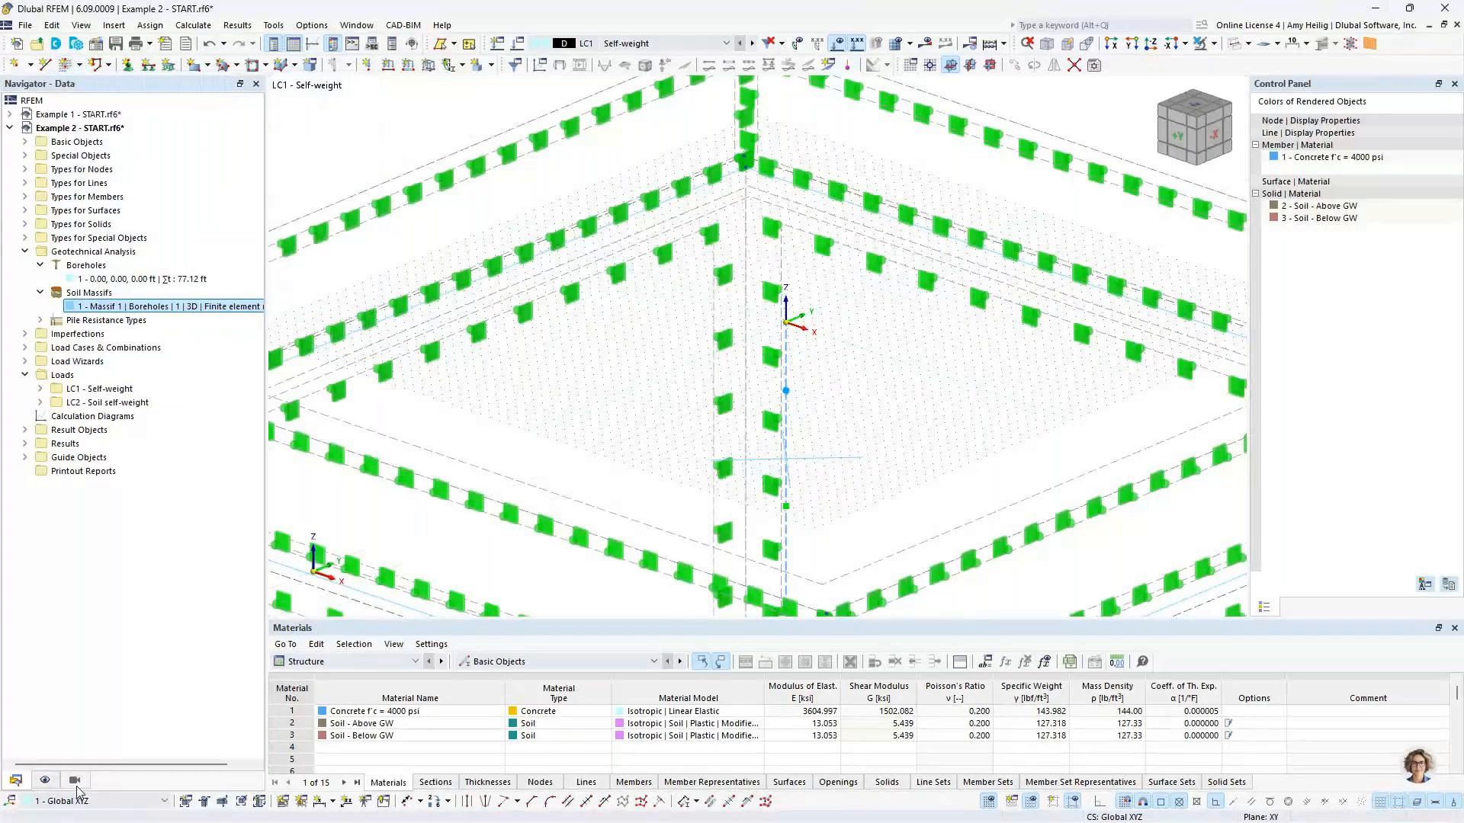
Step: Hide member representatives and special objects, and show the model with transparent shaded solids to view the pile inside the soil
left_click(45, 780)
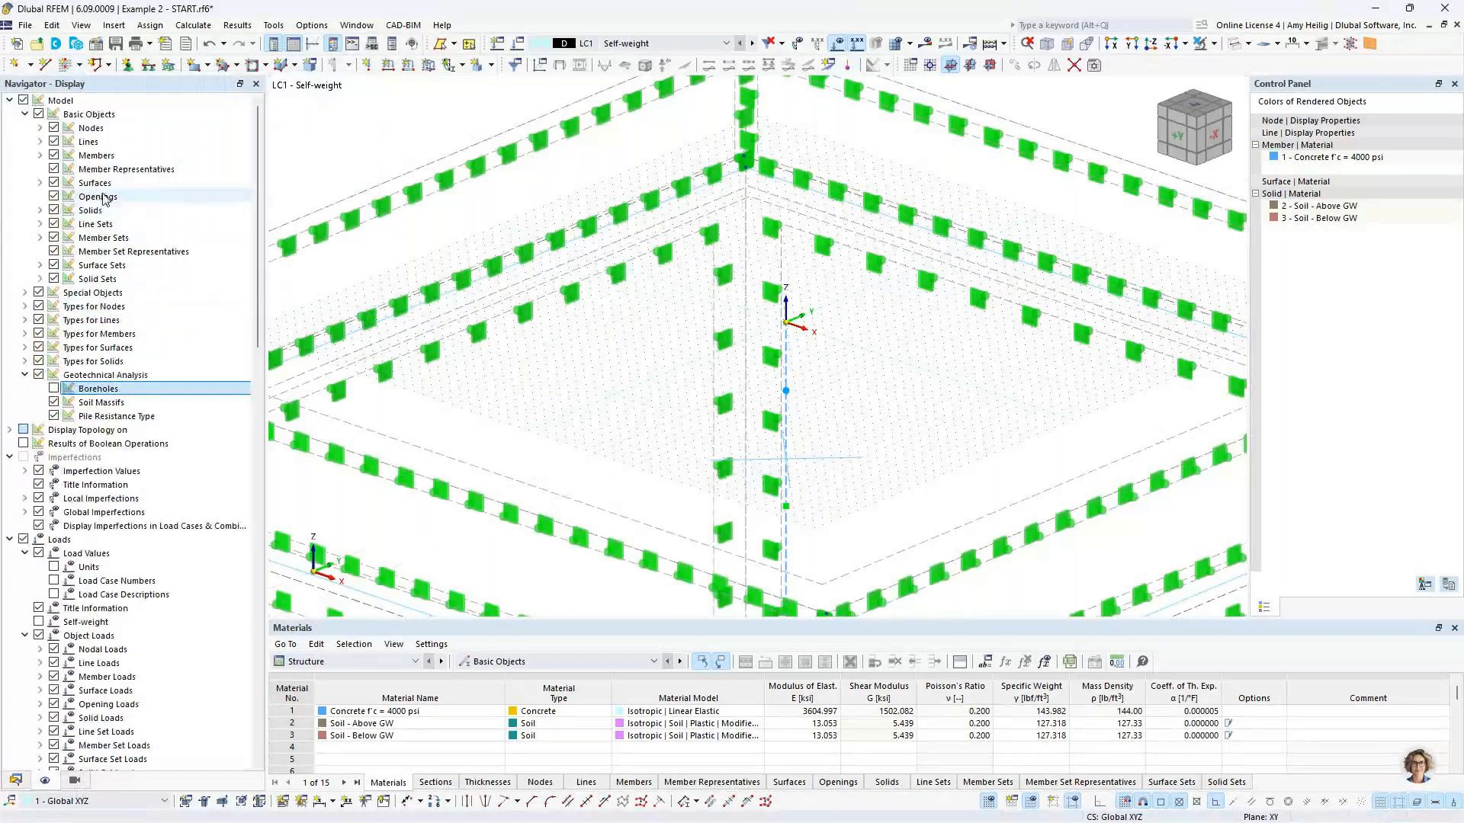
left_click(53, 169)
left_click(39, 293)
middle_click_drag(908, 381, 877, 362, "ctrl")
scroll(878, 361, "down", 5)
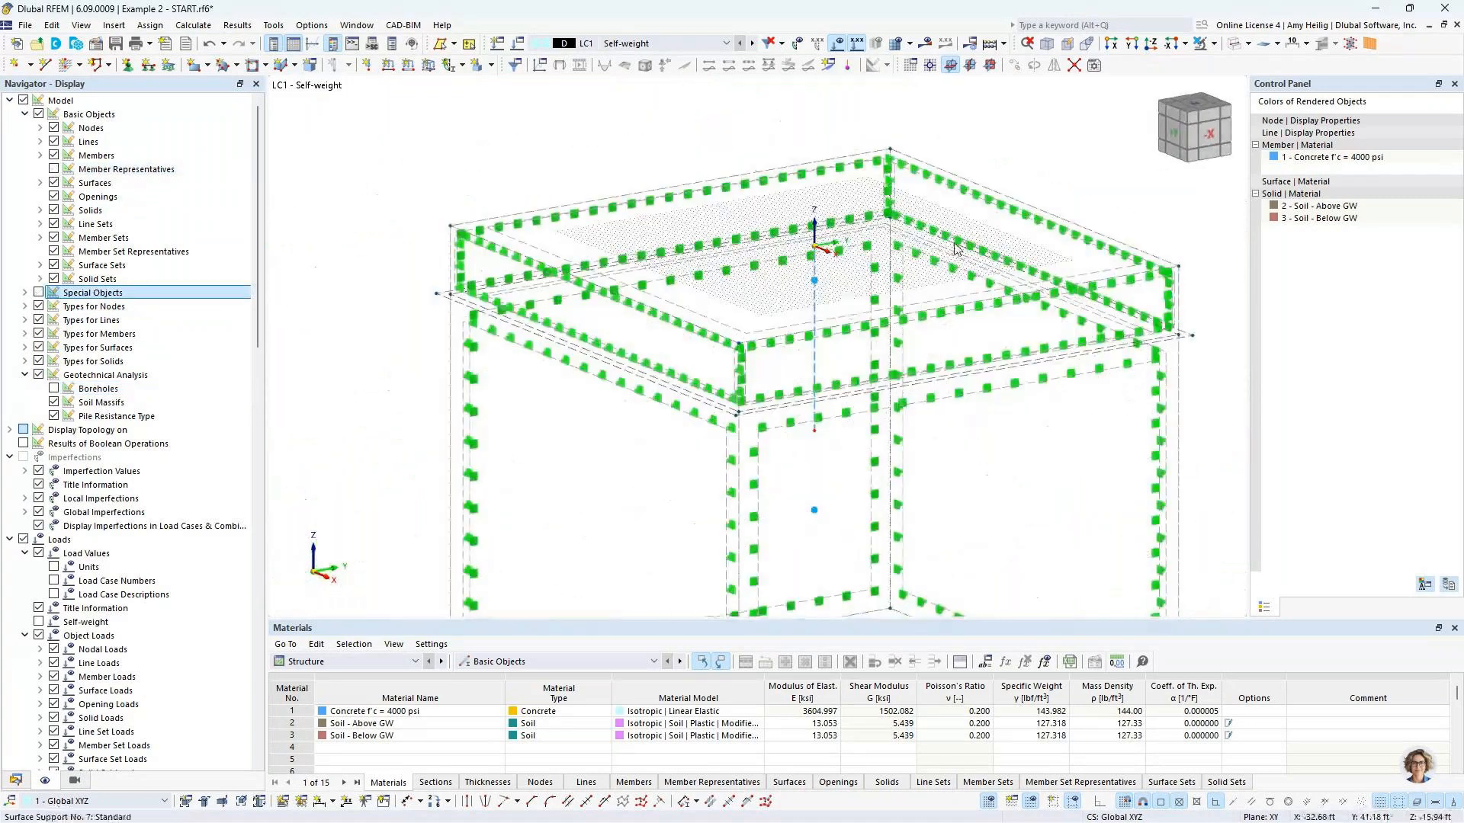
left_click(1234, 44)
middle_click_drag(814, 469, 748, 372)
scroll(749, 372, "down", 3)
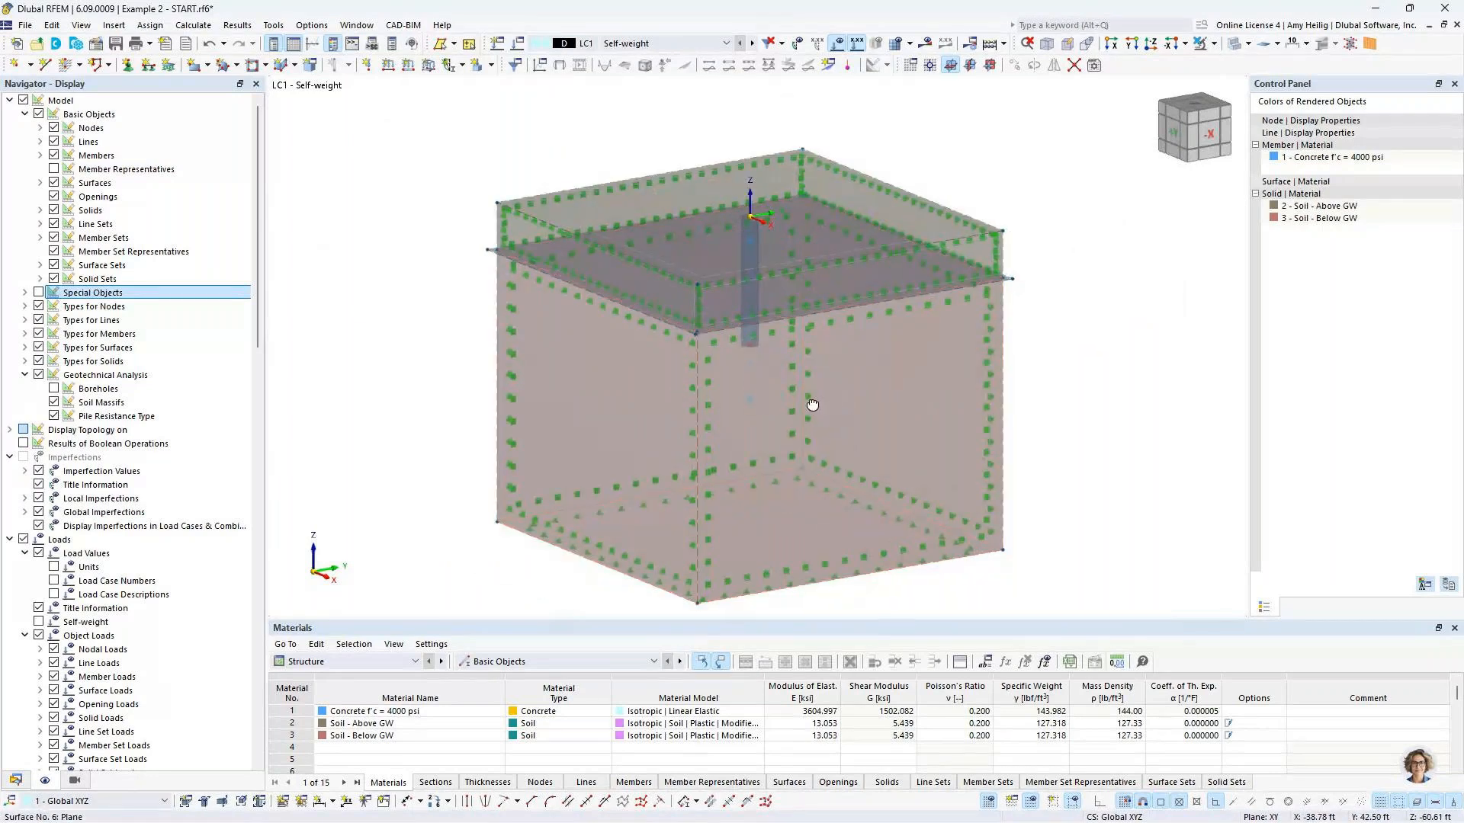
middle_click_drag(813, 405, 762, 395, "ctrl")
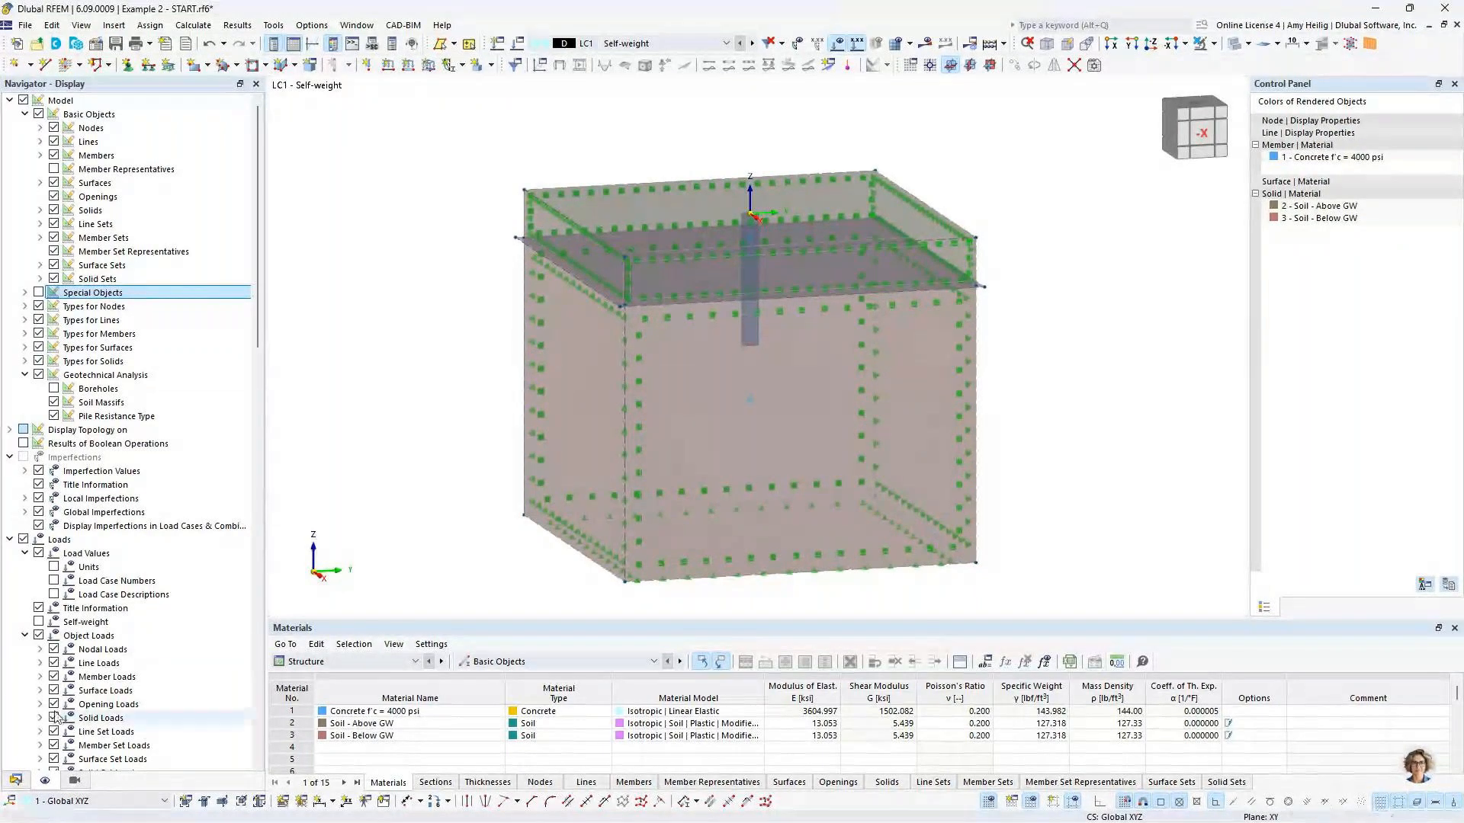
Step: Integrate the pile's line 57 into the soil solid above groundwater as an integrated line for independent mesh
left_click(15, 779)
double_click(101, 142)
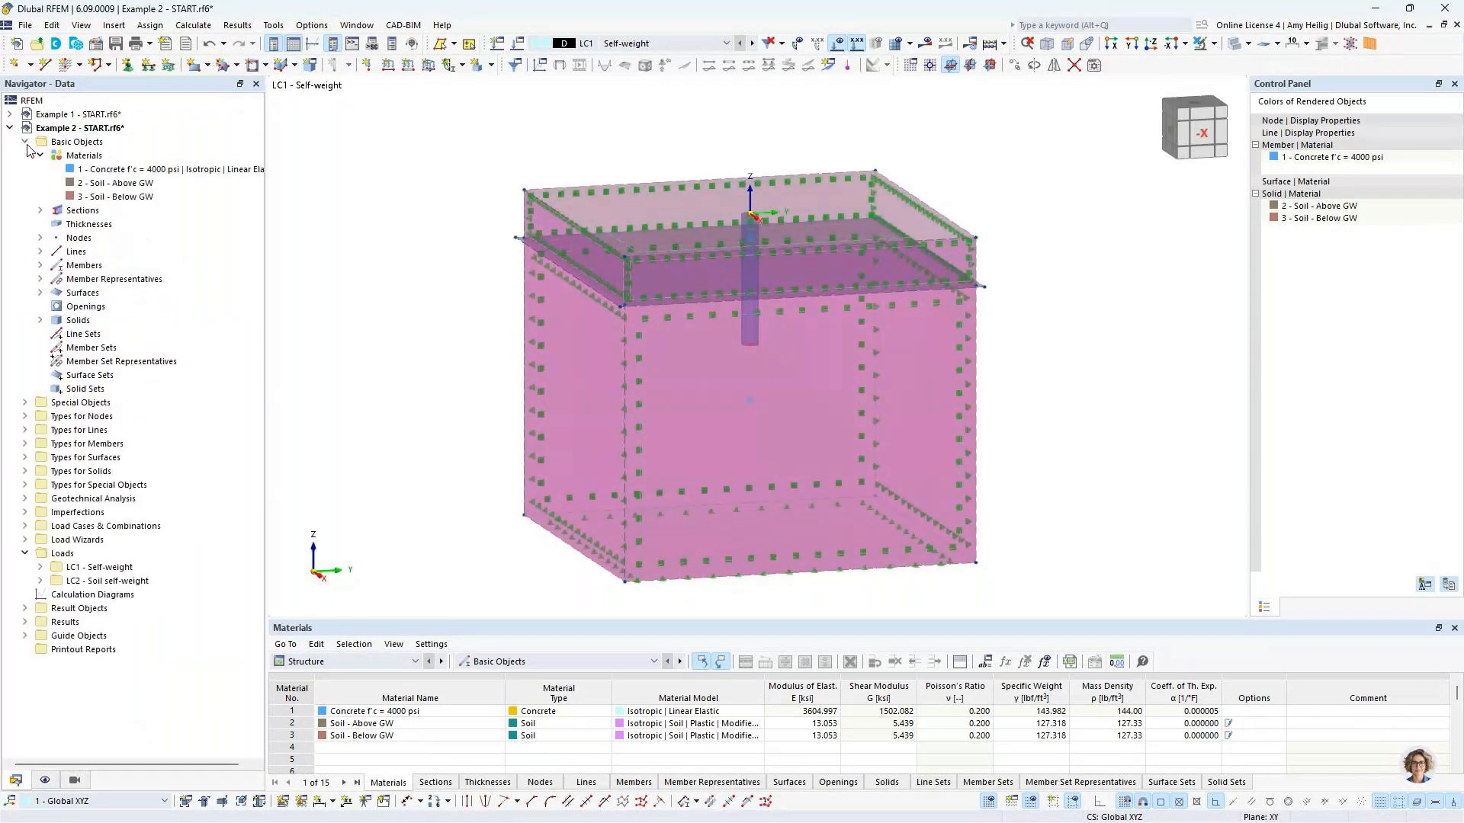
double_click(88, 153)
left_click(42, 279)
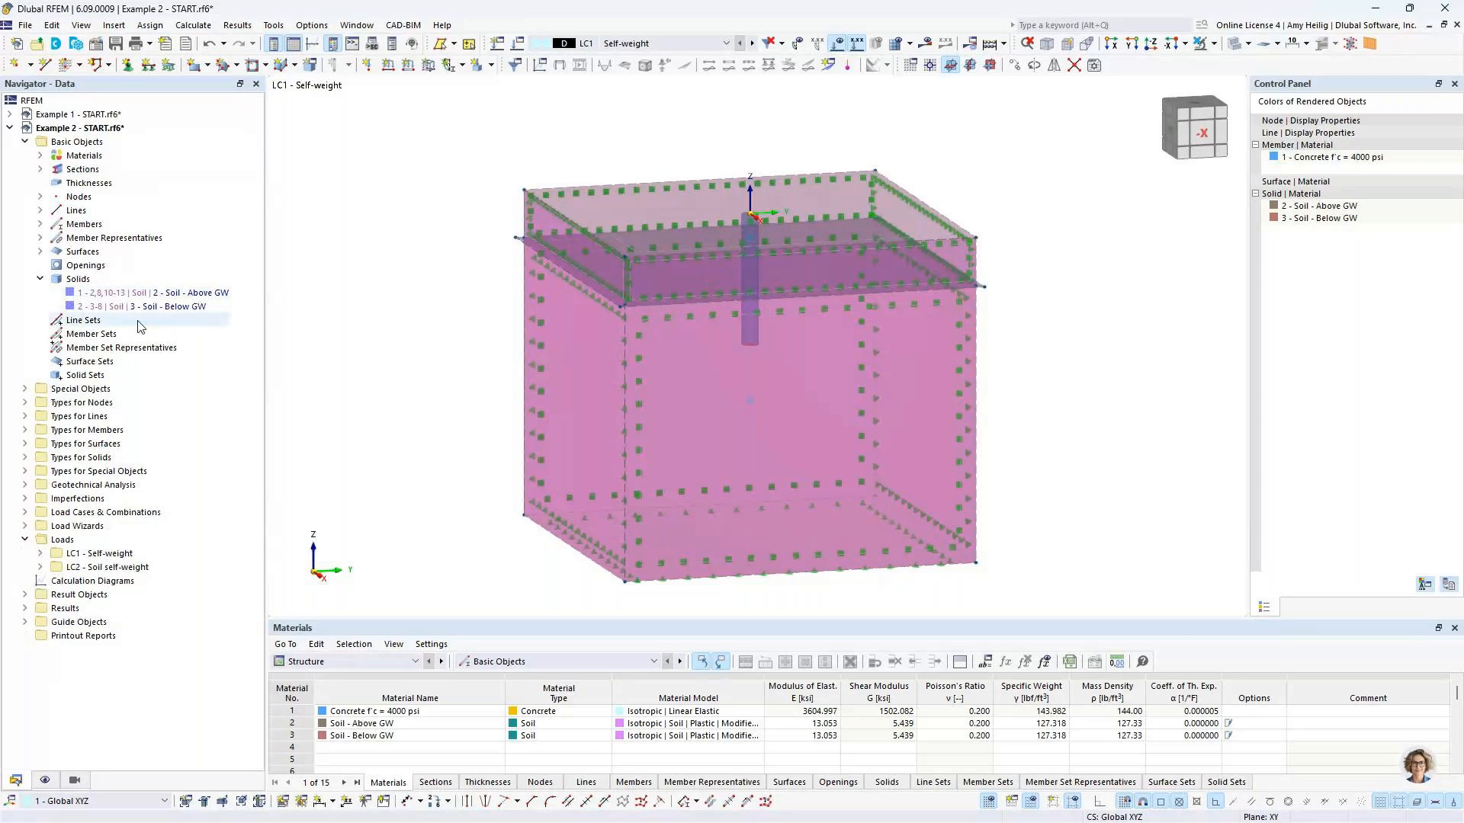
left_click(123, 293)
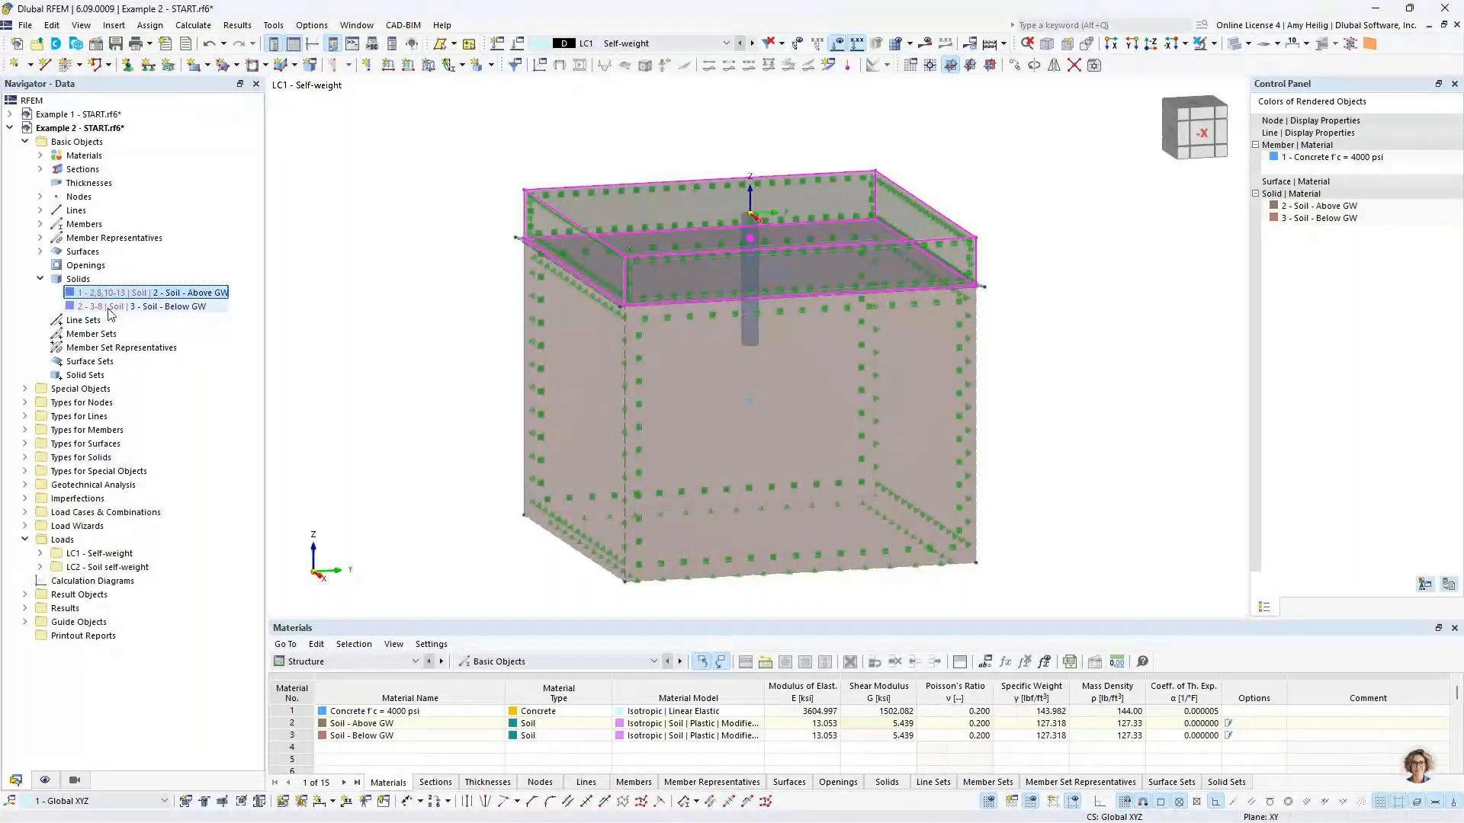
double_click(104, 297)
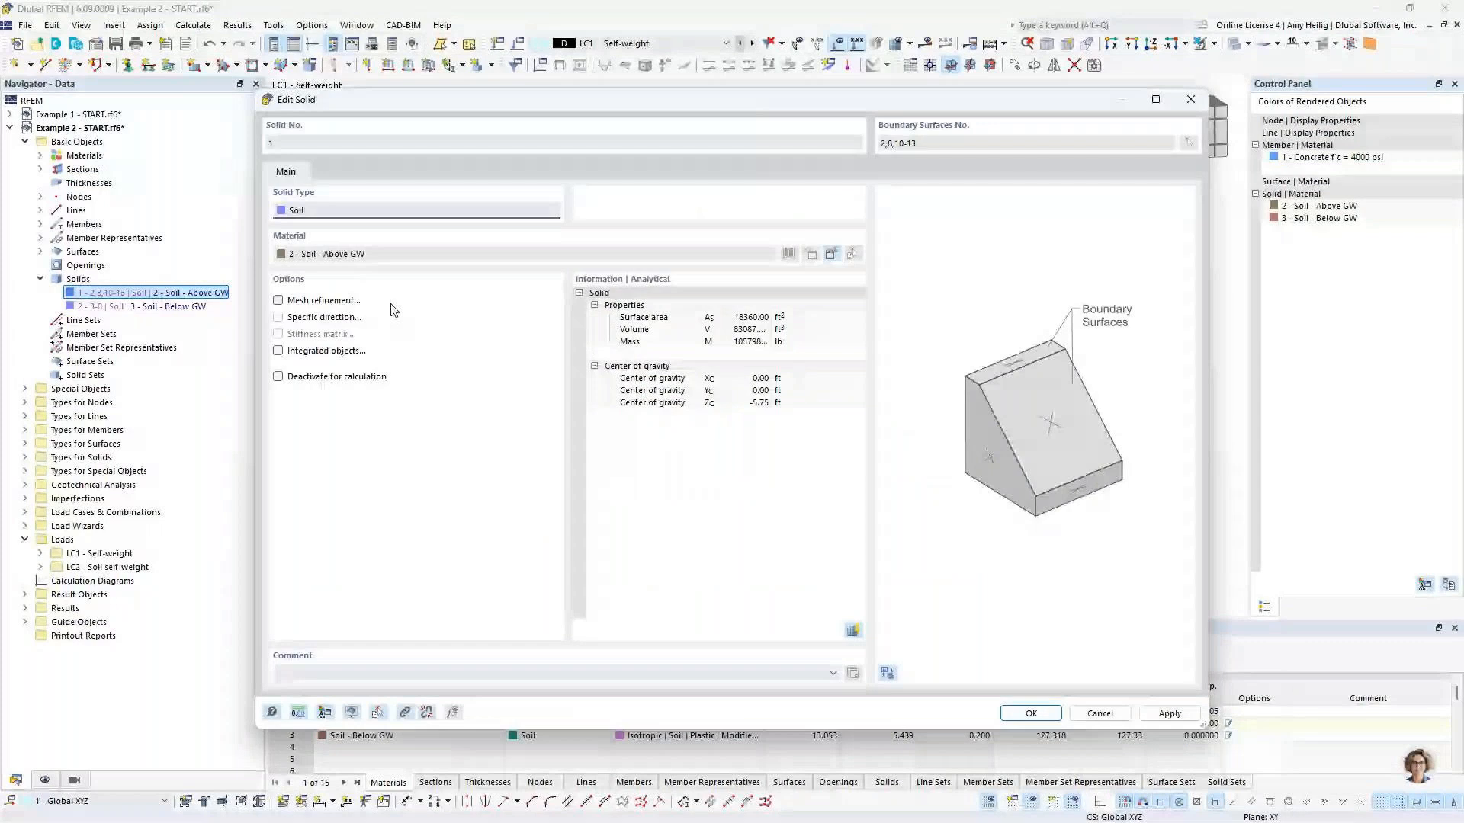
left_click(279, 351)
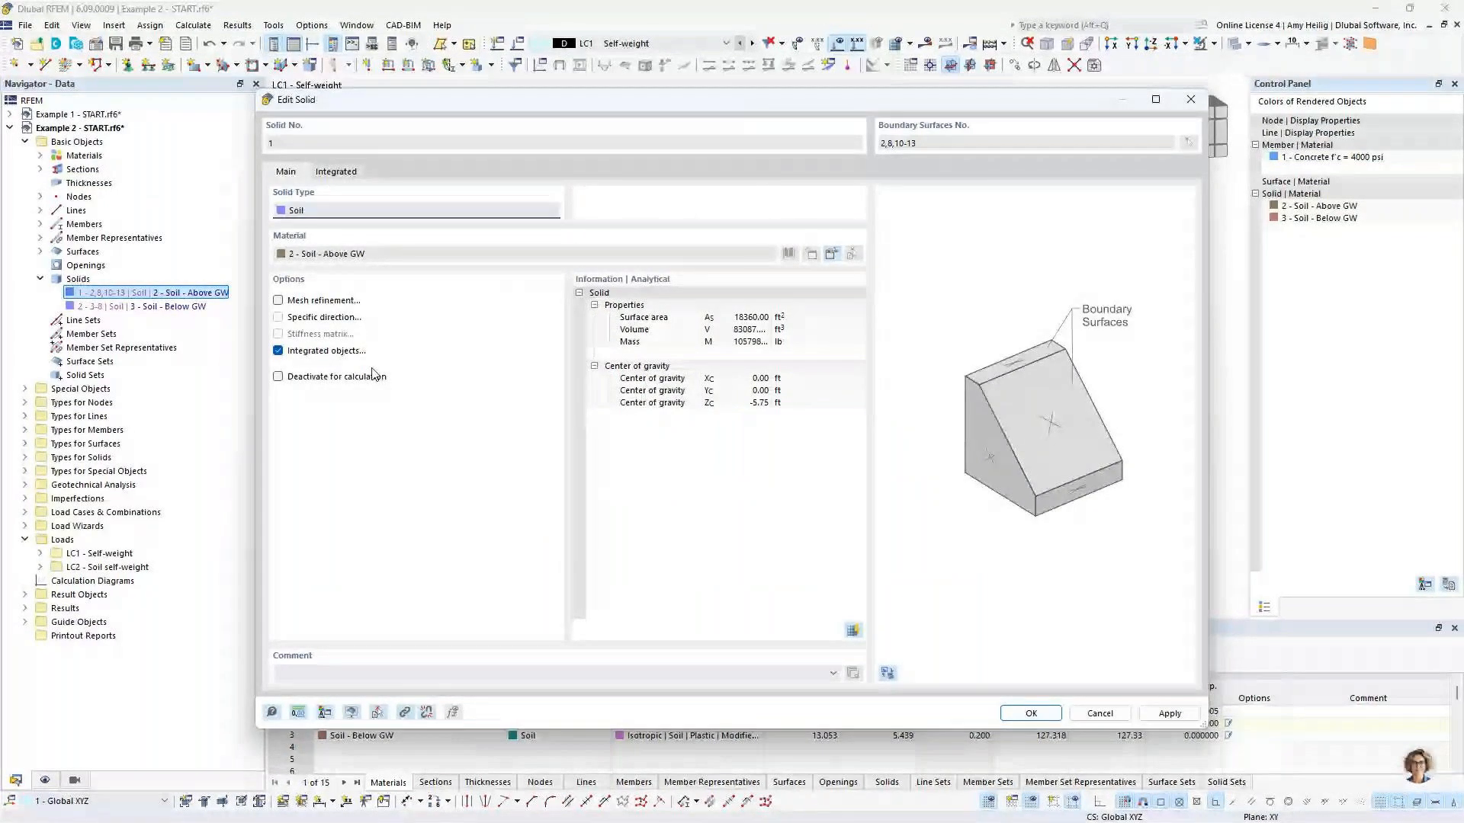
left_click(351, 175)
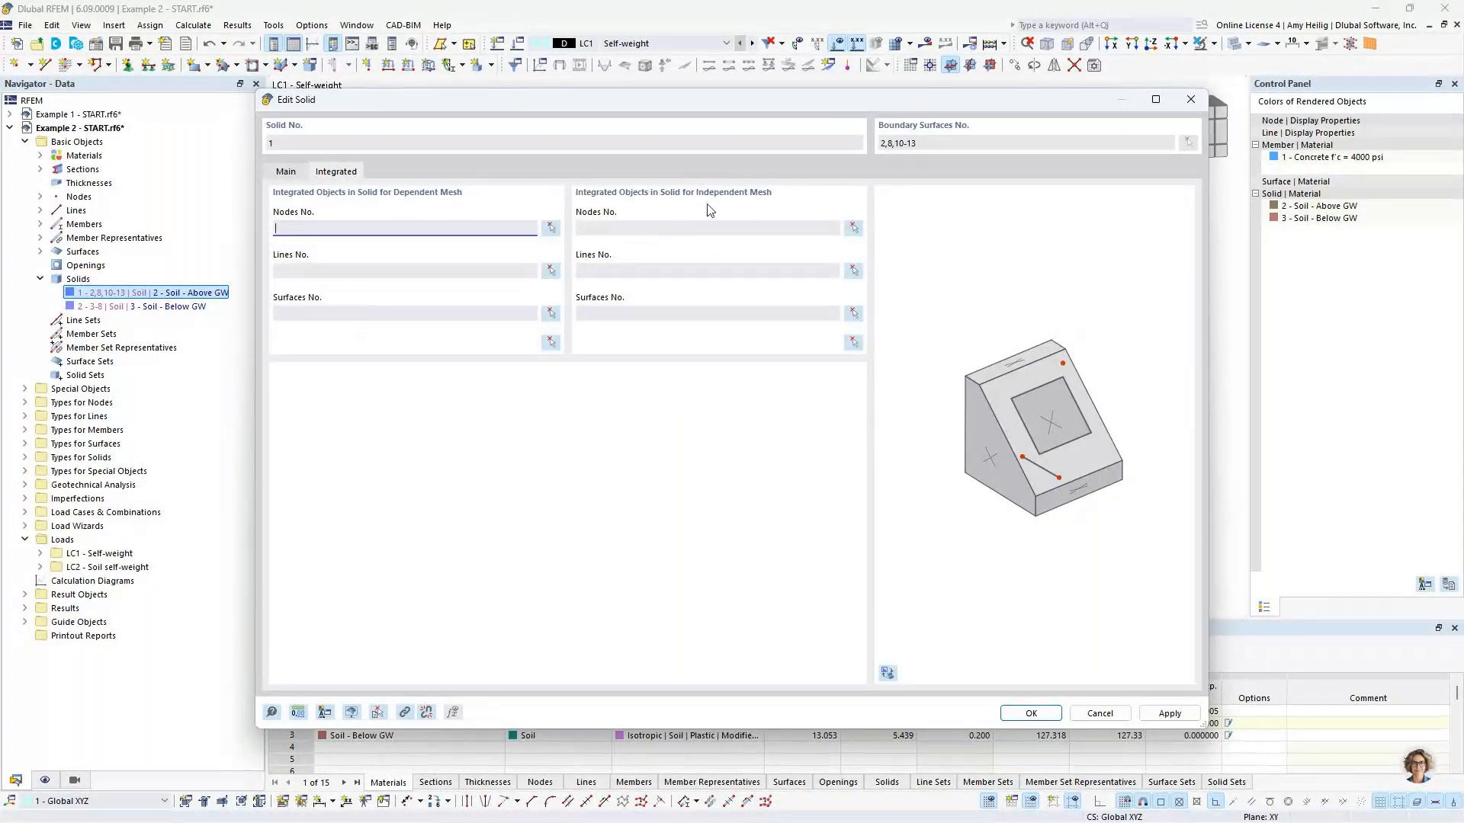
left_click(854, 271)
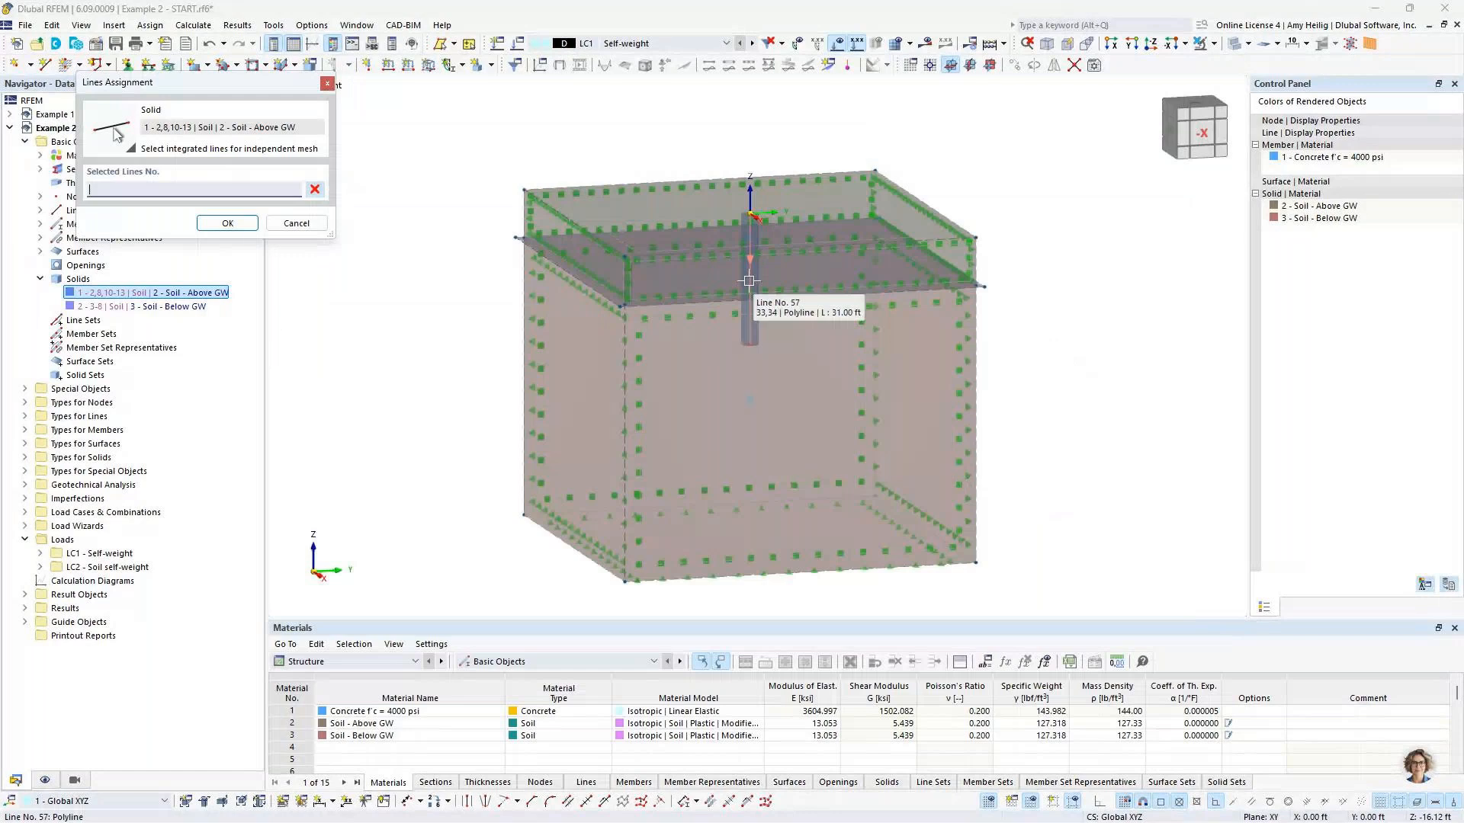
left_click(749, 281)
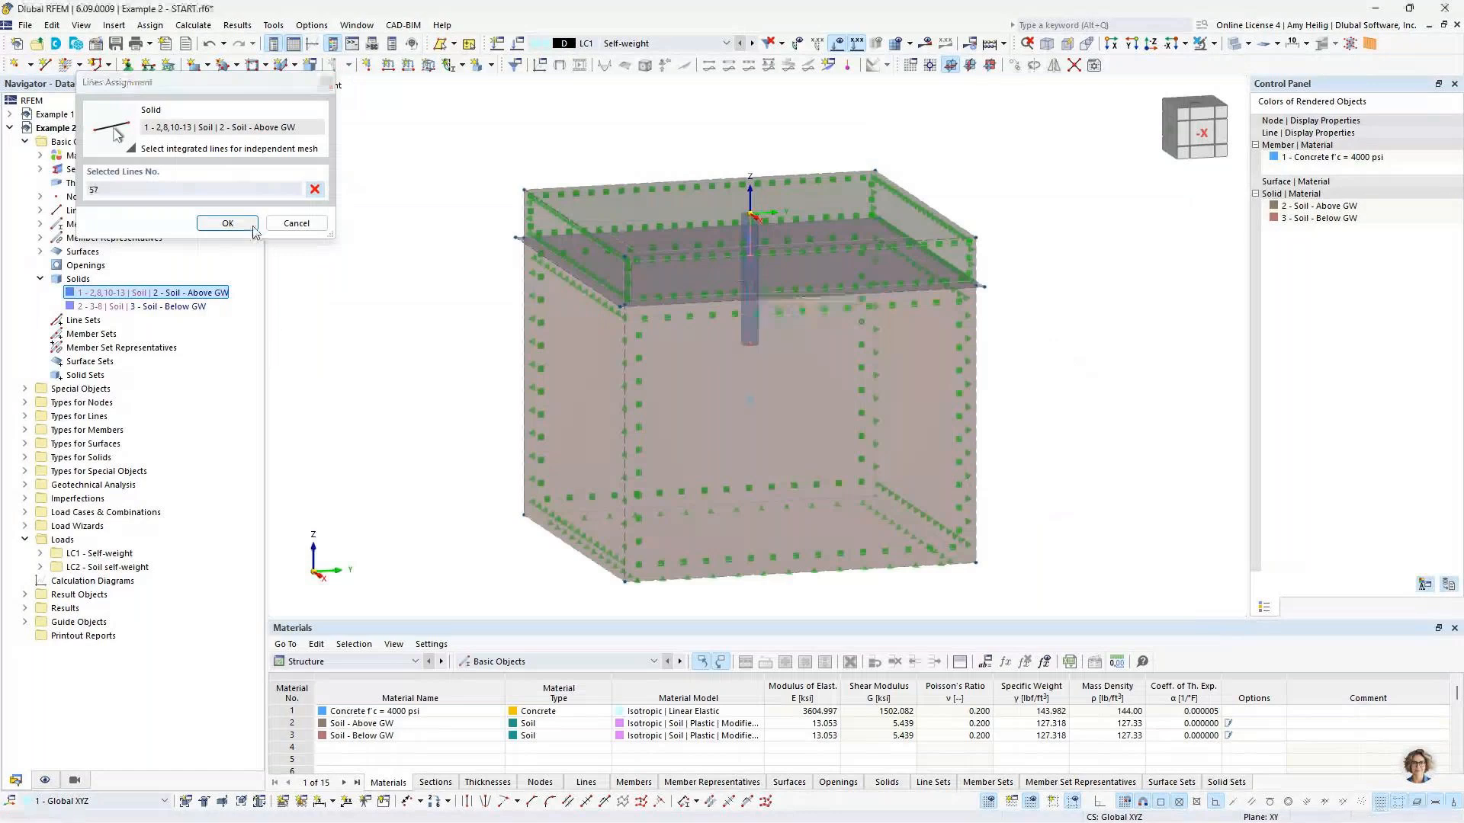
left_click(243, 226)
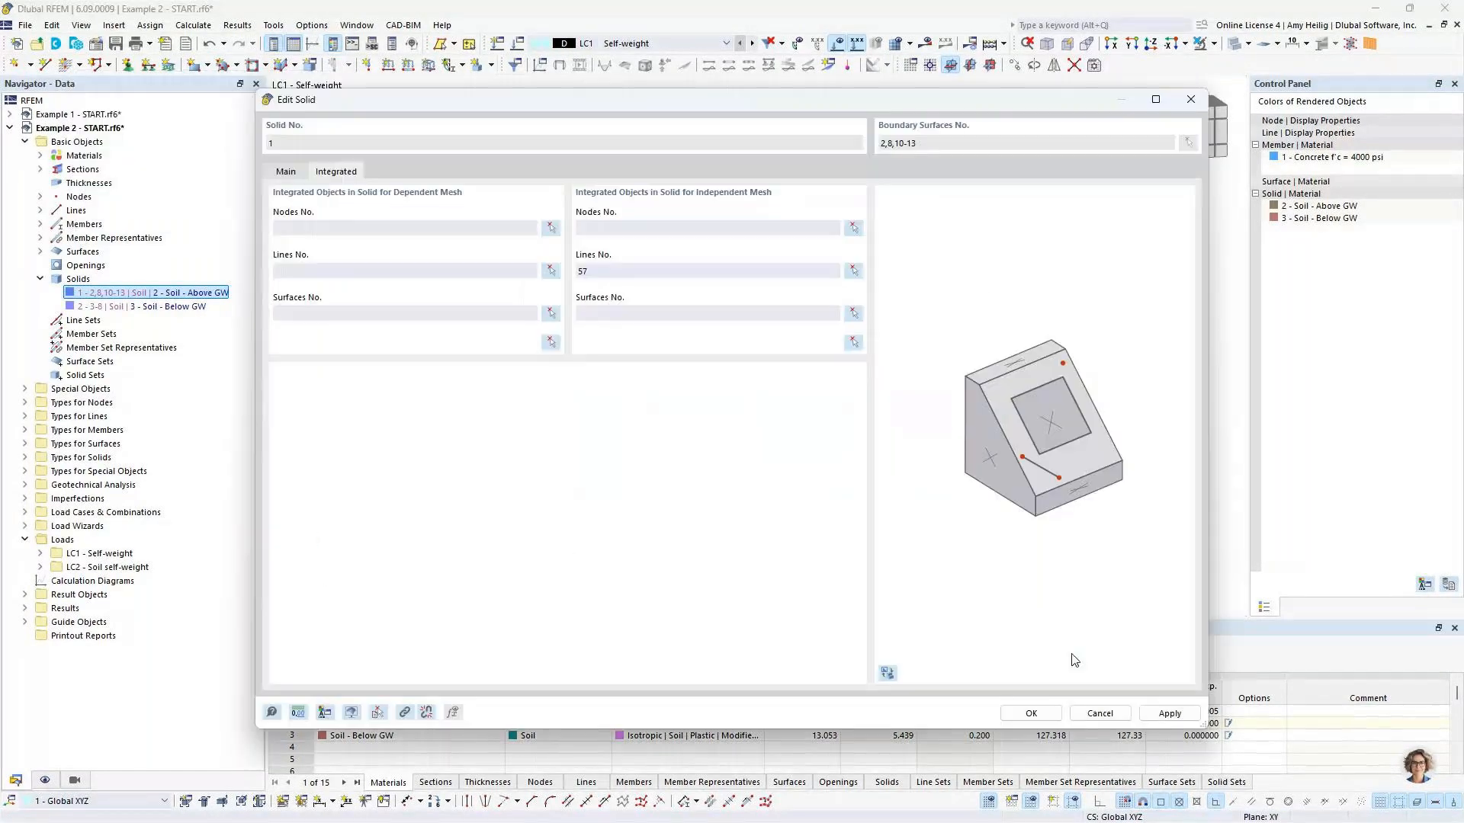
left_click(1037, 709)
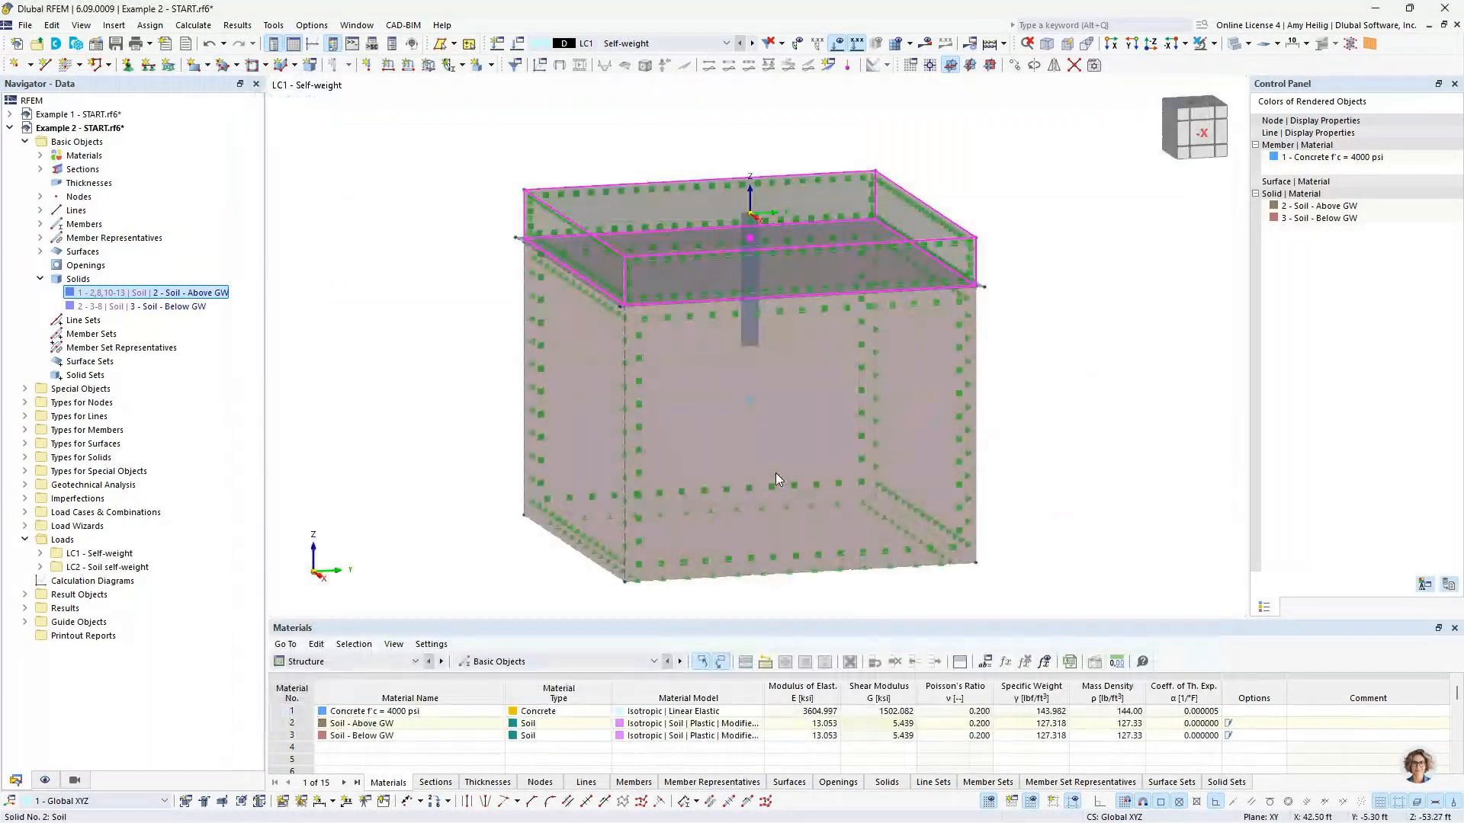
Step: Integrate line 57 into the soil solid below groundwater as an integrated line for independent mesh
double_click(101, 307)
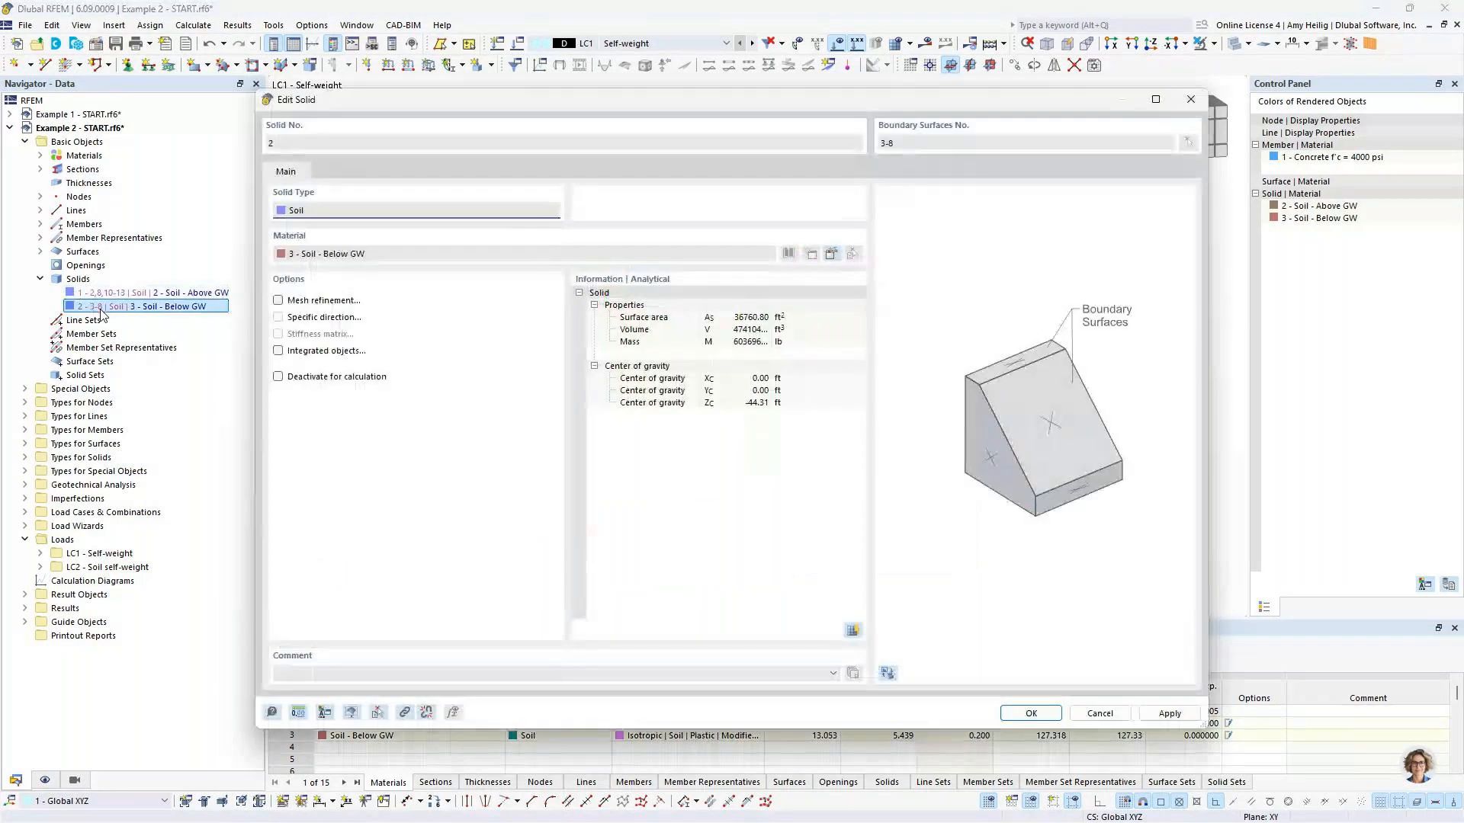
left_click(278, 351)
left_click(339, 171)
left_click(627, 271)
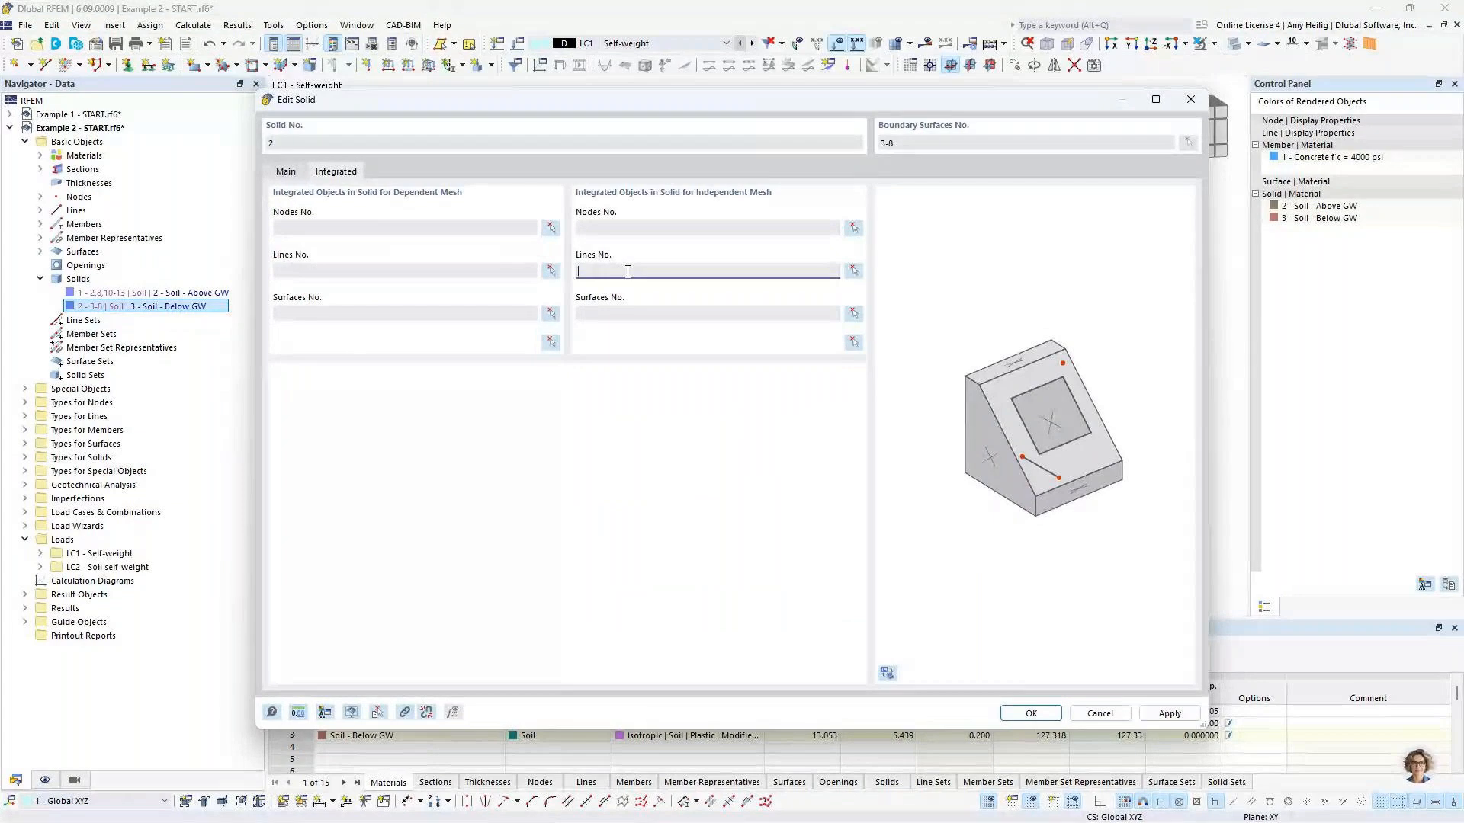
type("57")
left_click(1011, 719)
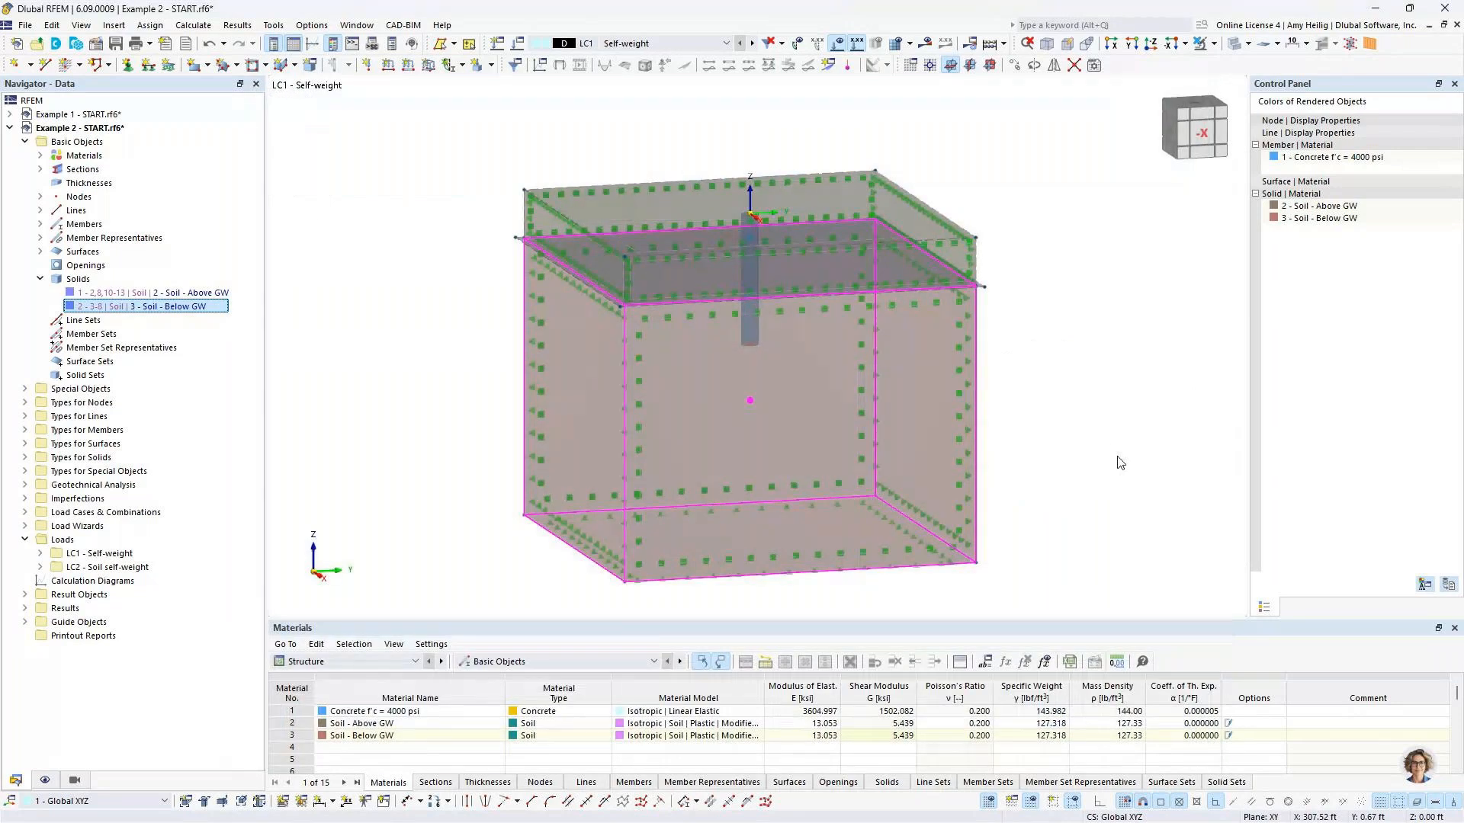
left_click(1119, 416)
Step: Add a third load case named Live with the action category Live load
scroll(1101, 436, "down", 1)
middle_click_drag(1101, 437, 991, 442)
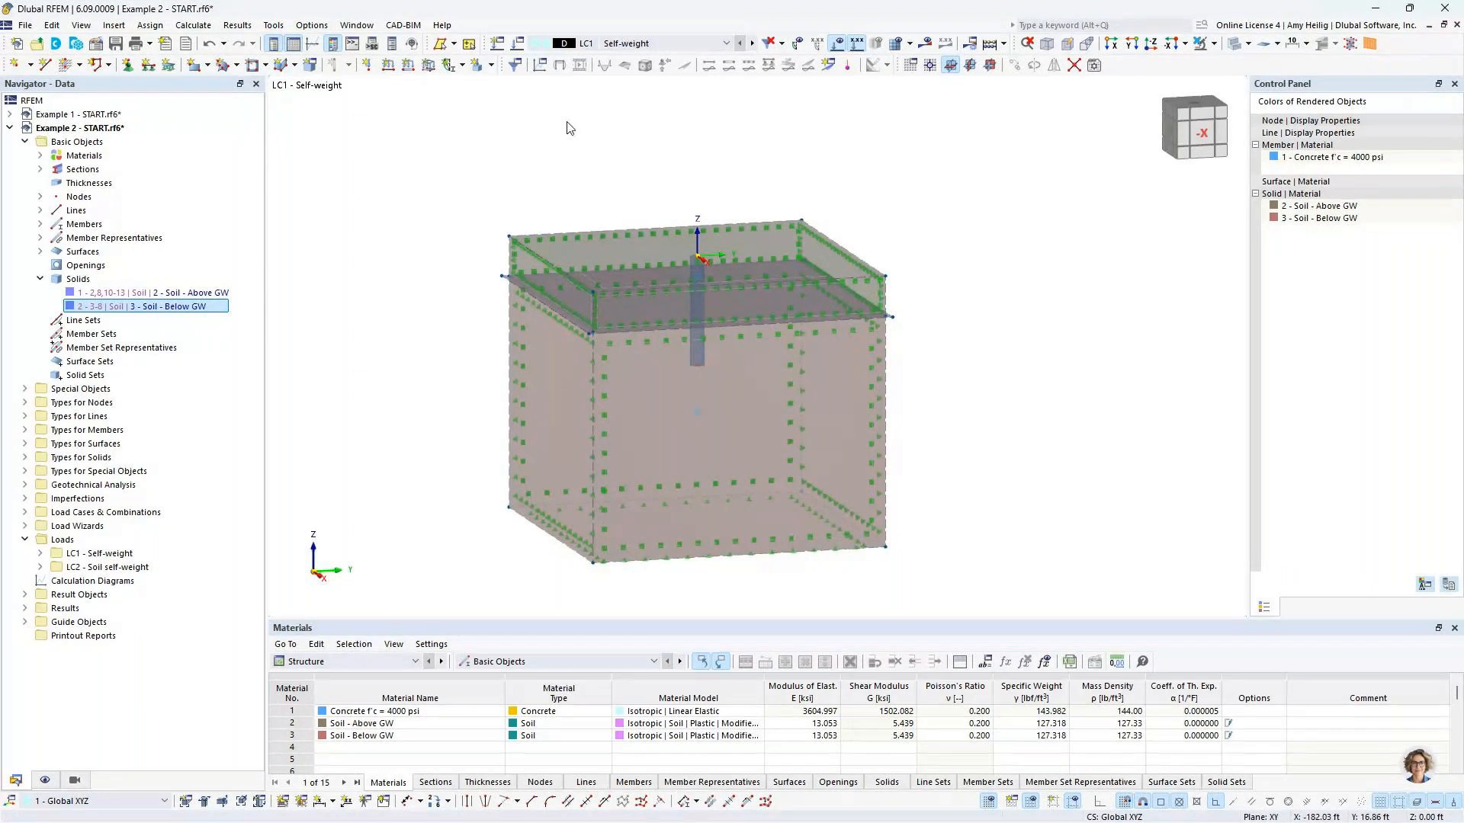
left_click(518, 46)
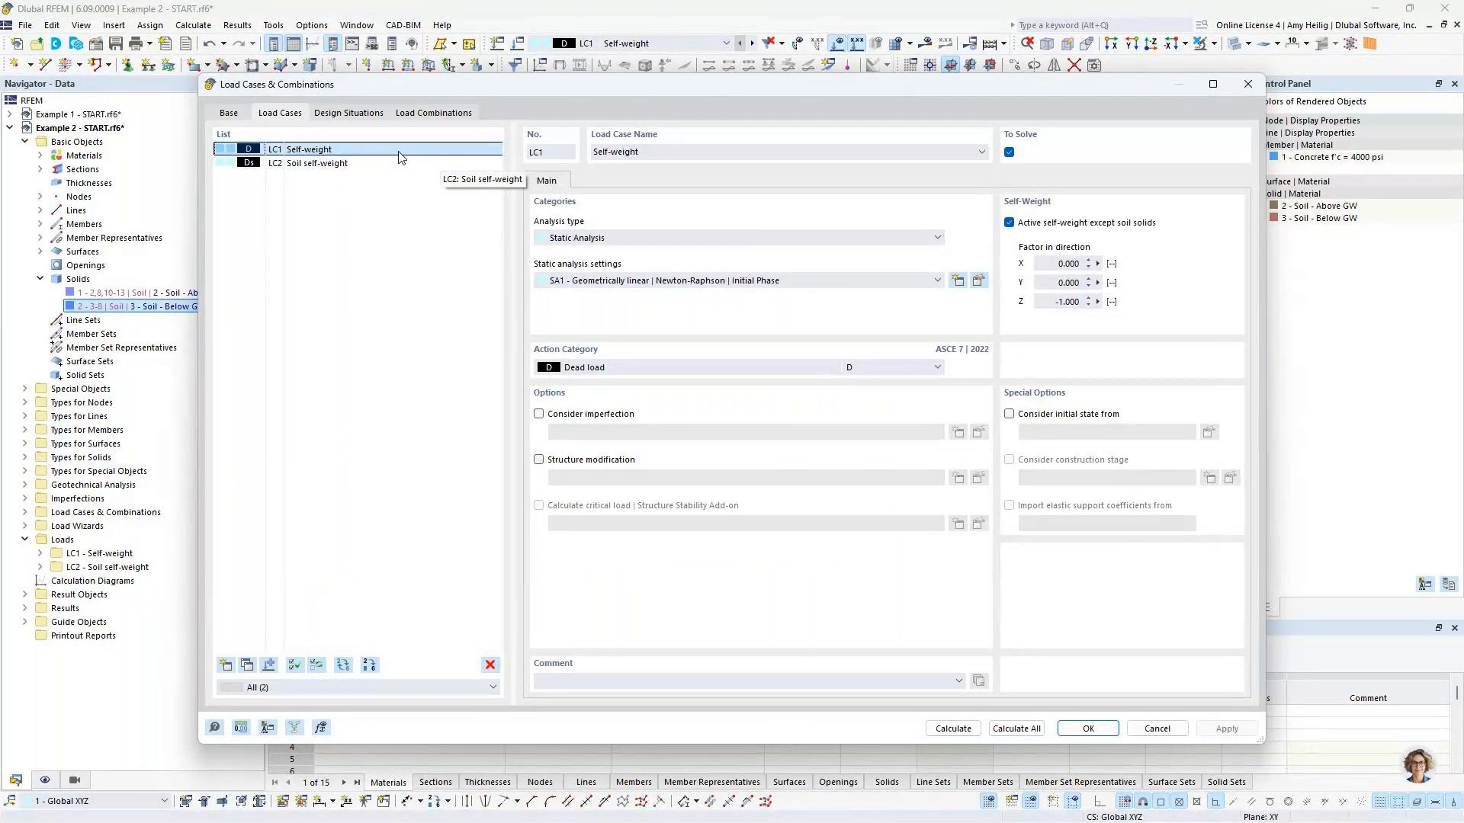
left_click_drag(546, 86, 527, 403)
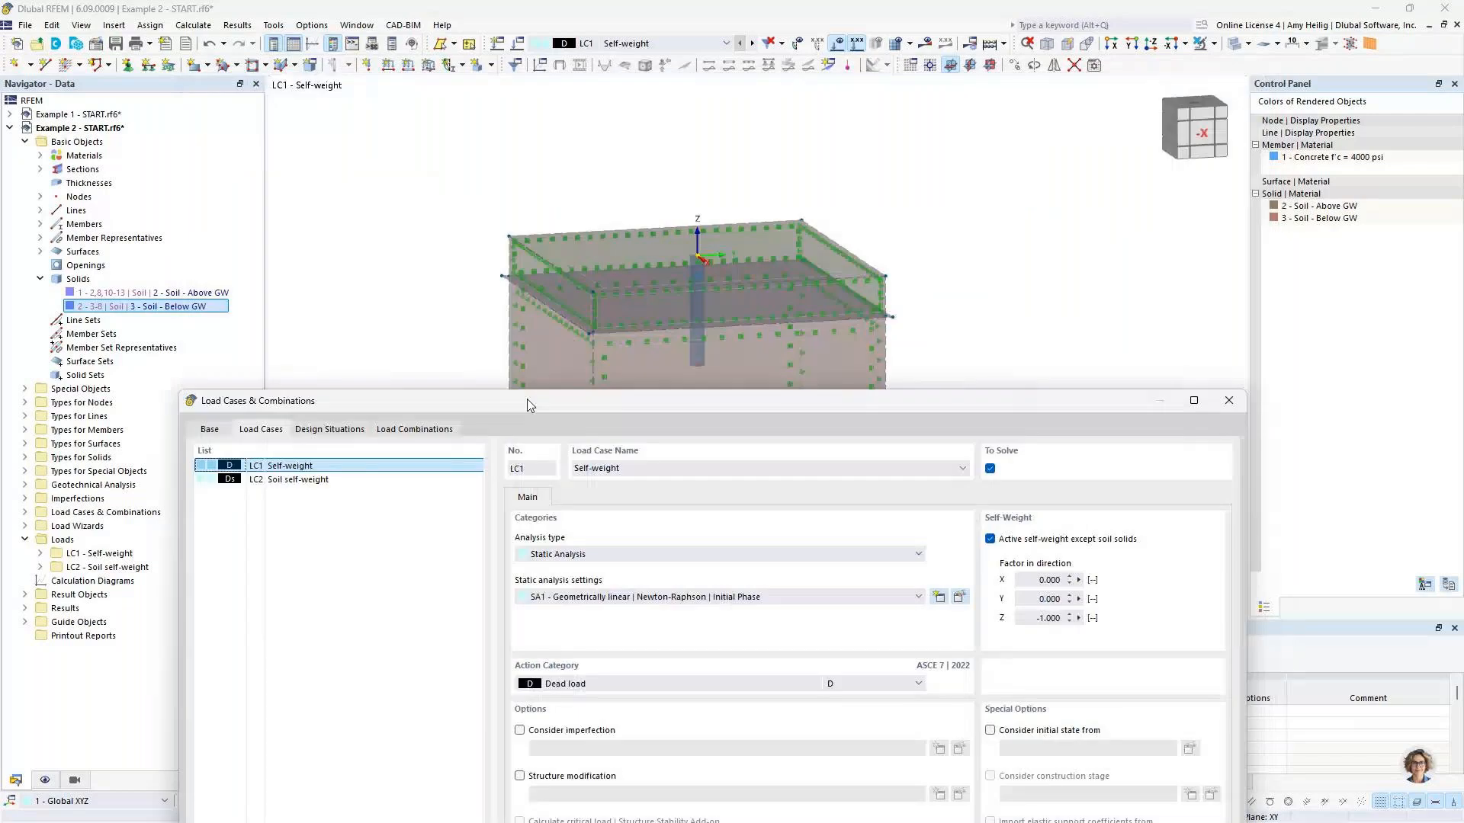
left_click_drag(627, 406, 692, 94)
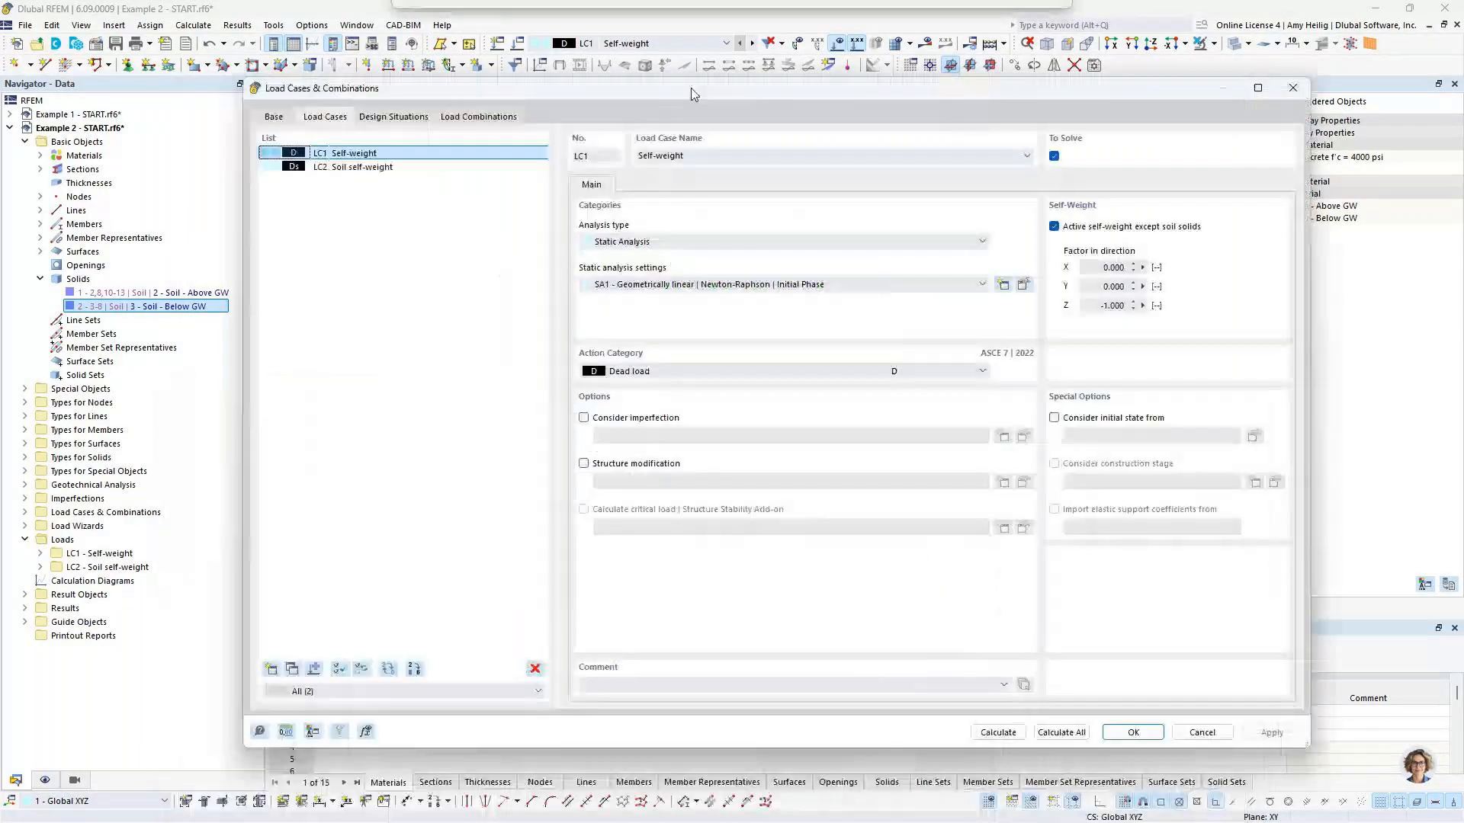
left_click(437, 168)
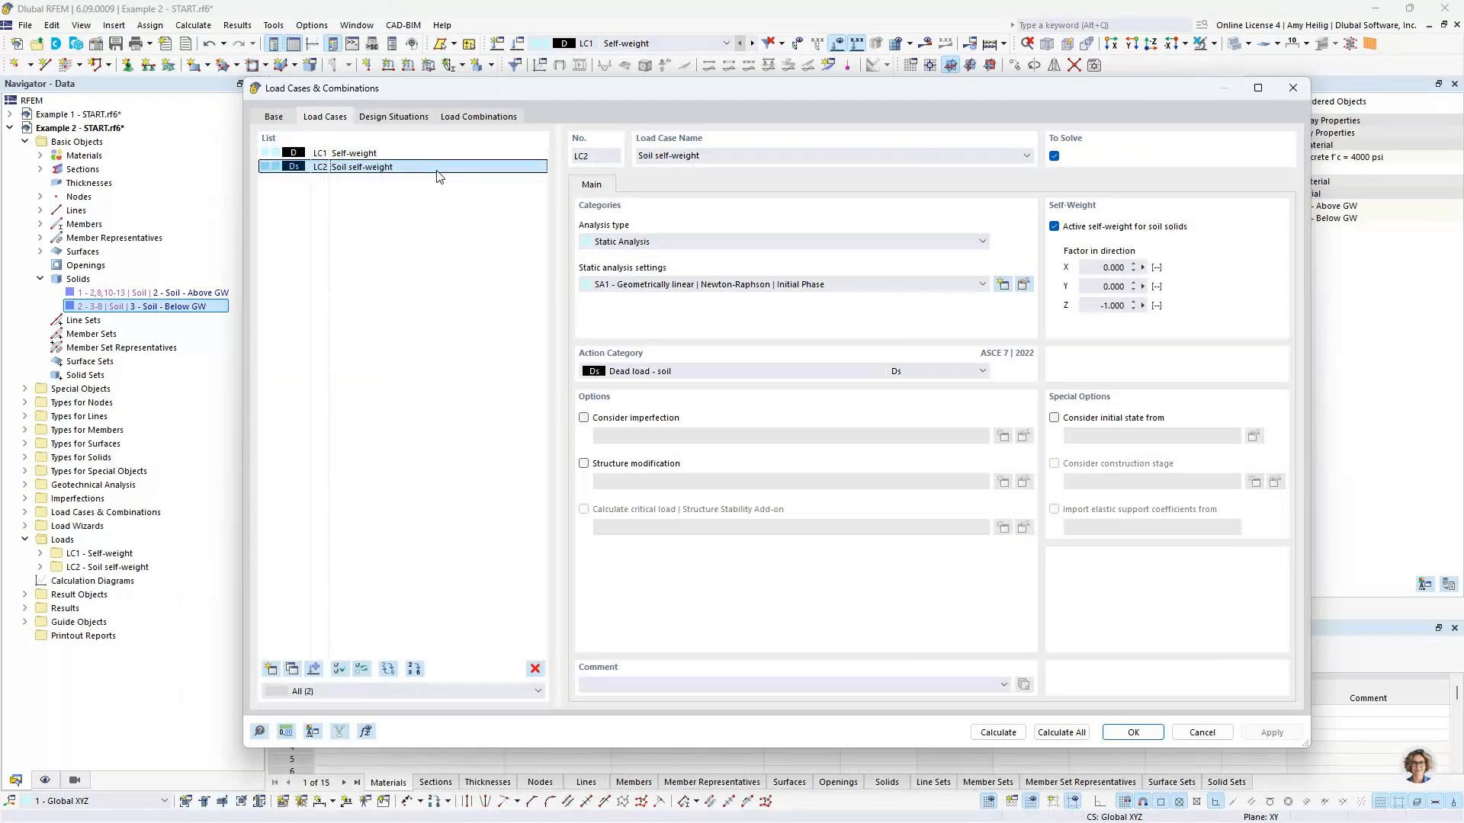
left_click(271, 669)
type("Live")
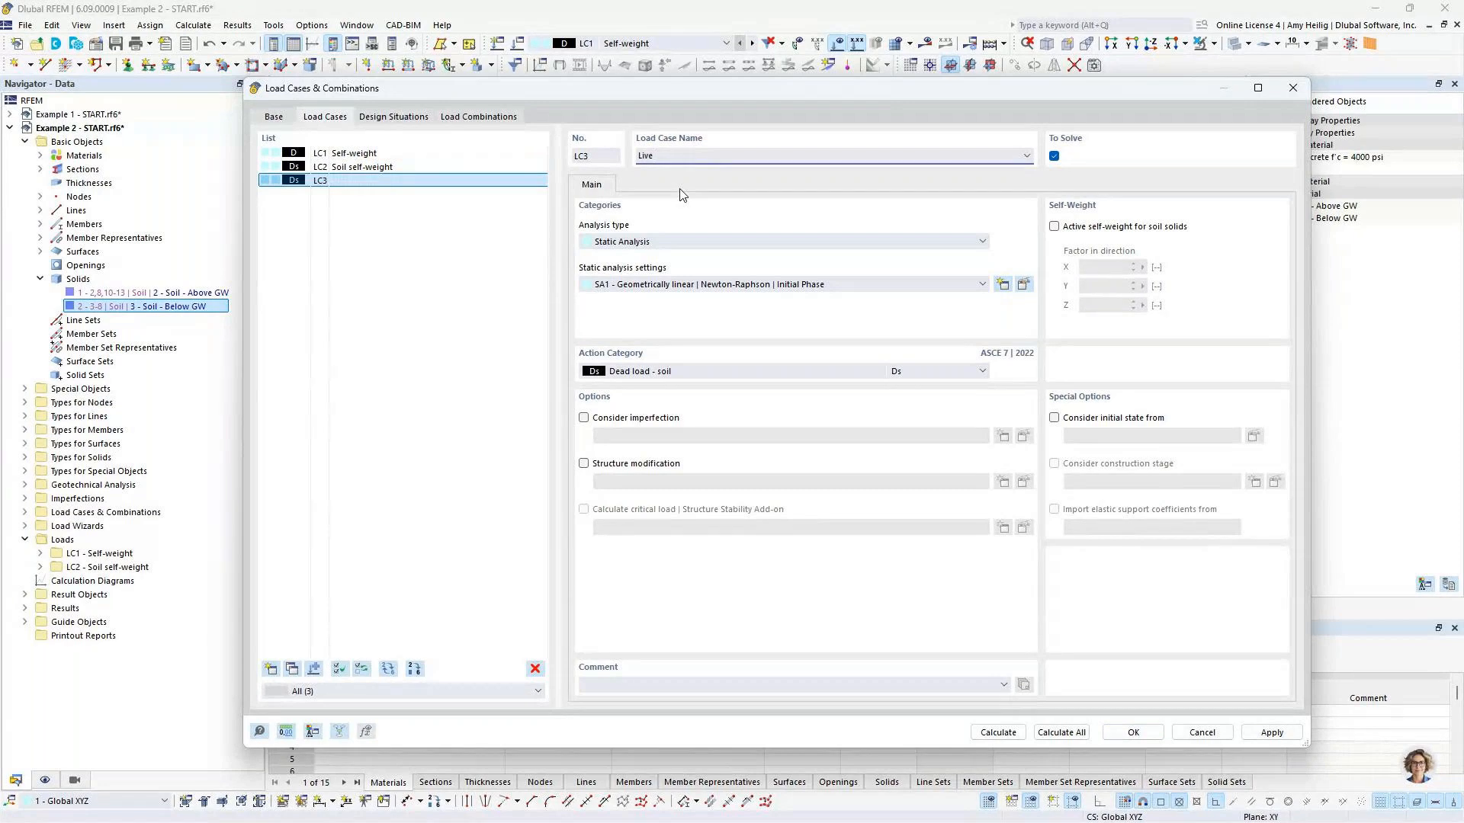
left_click(627, 373)
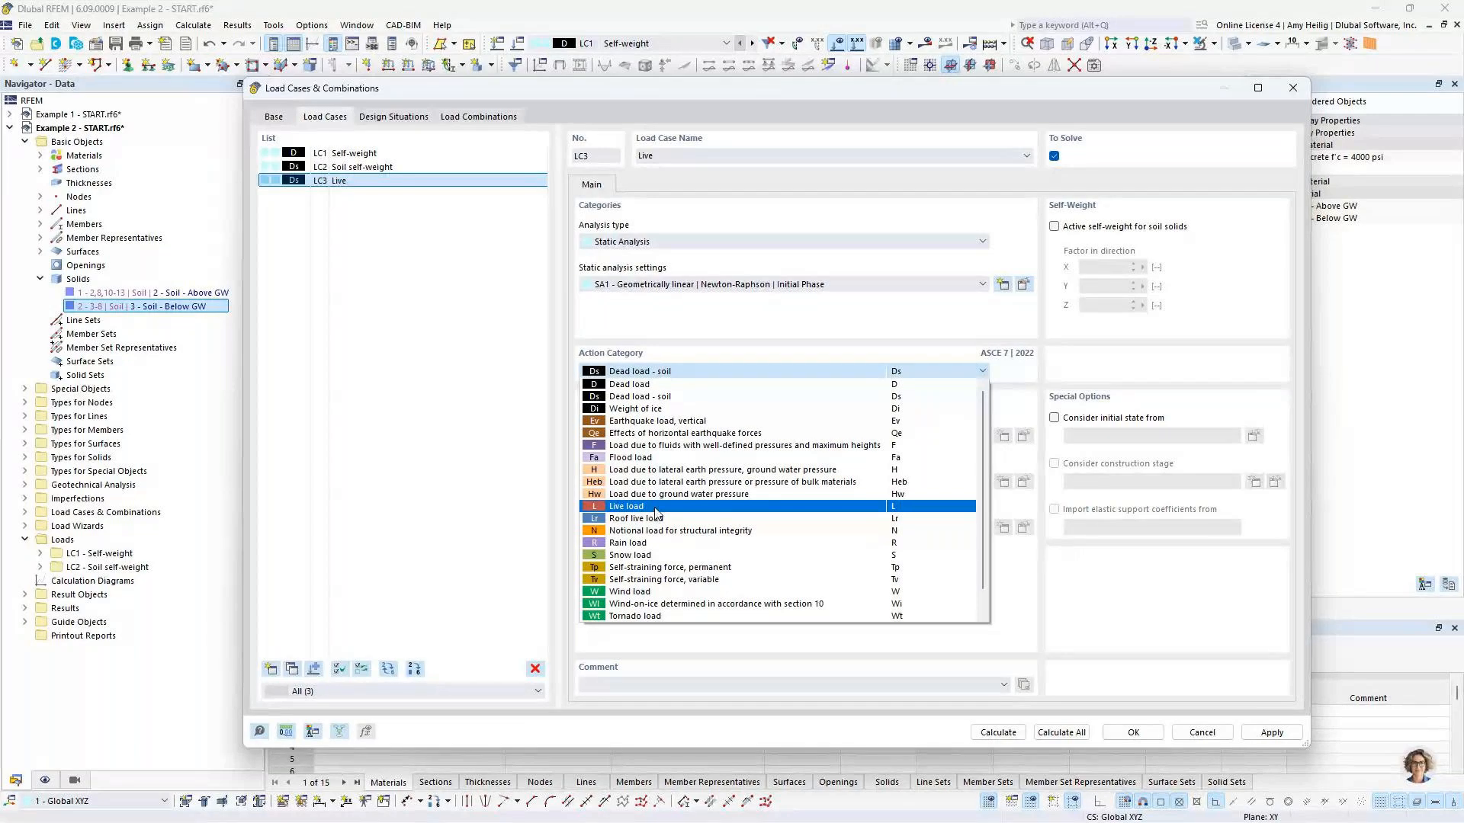
left_click(656, 511)
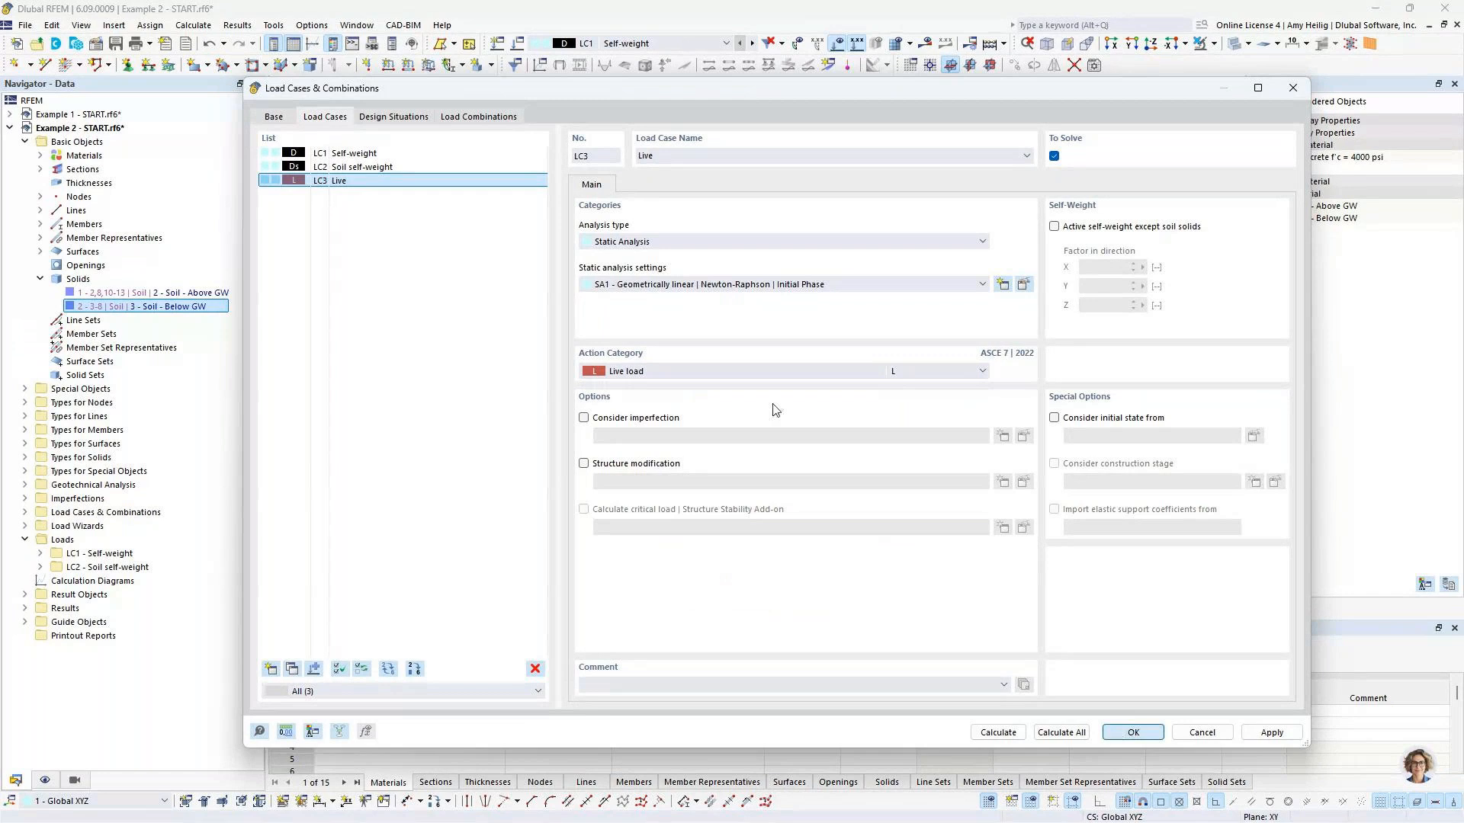
left_click(1133, 732)
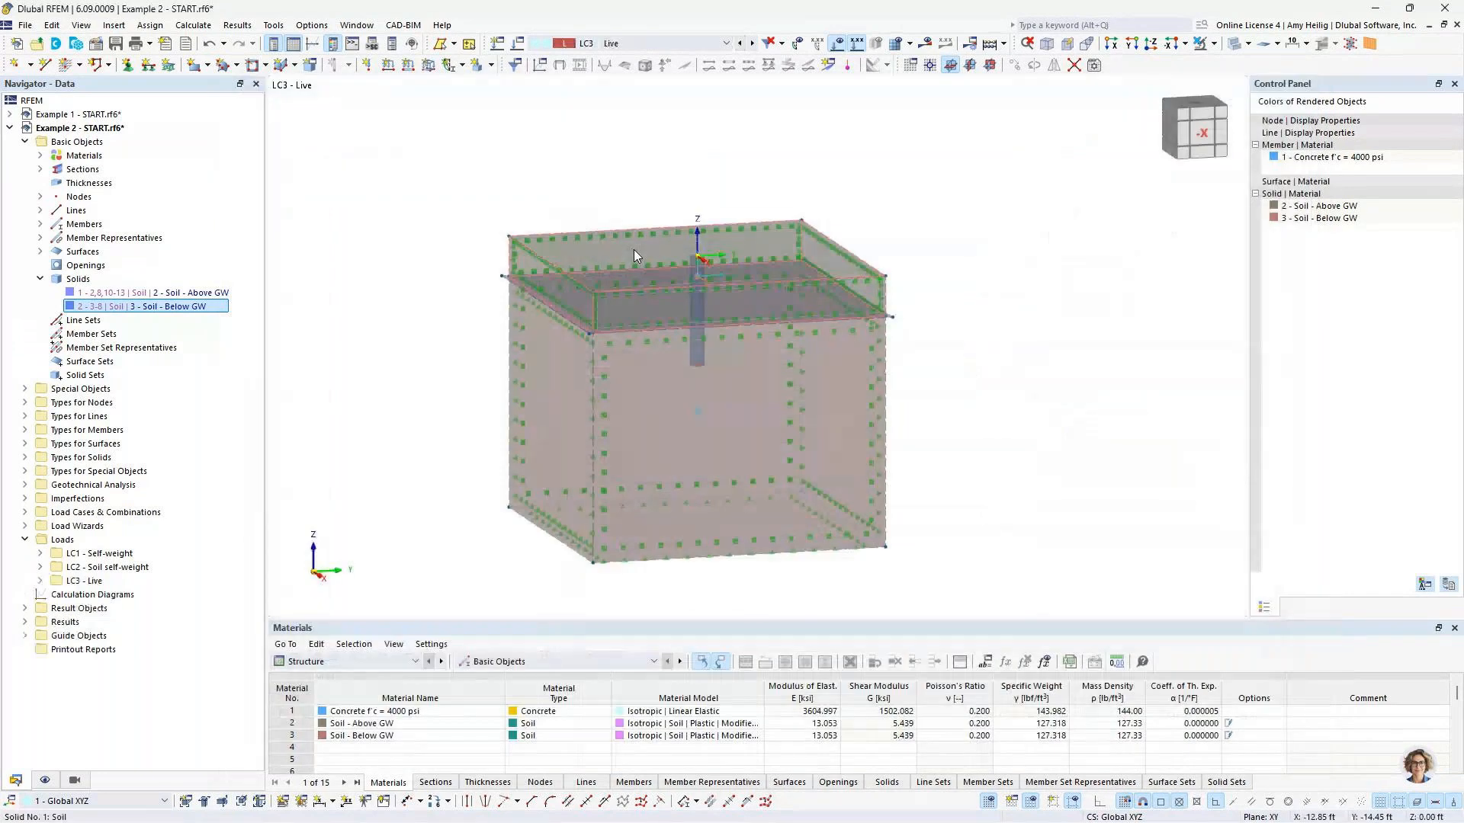
Step: Apply a nodal force of -375 kip in the Z direction to the pile's head node in the Live load case
left_click(367, 66)
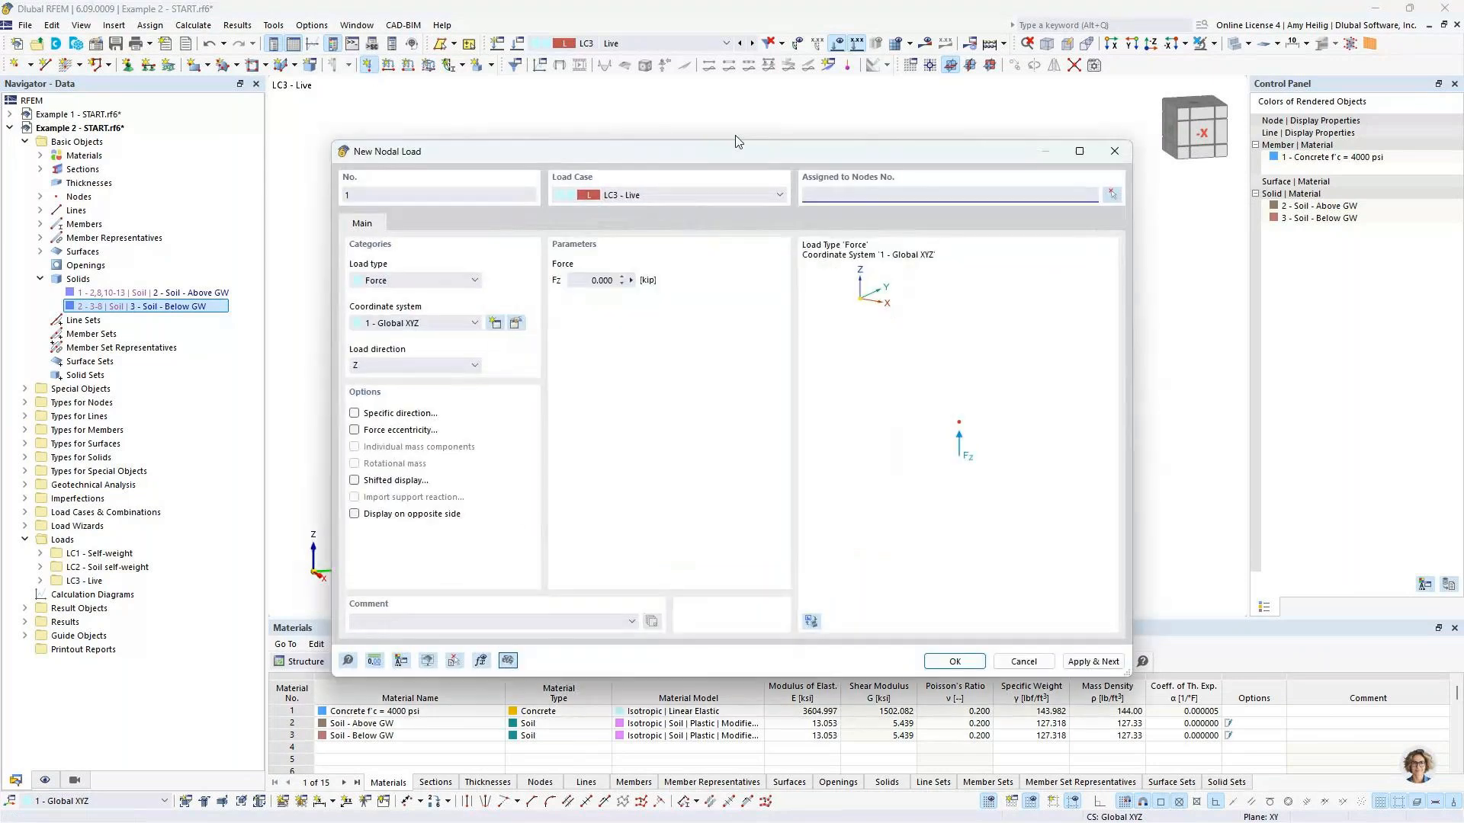
left_click(584, 278)
type("-375")
left_click(1112, 194)
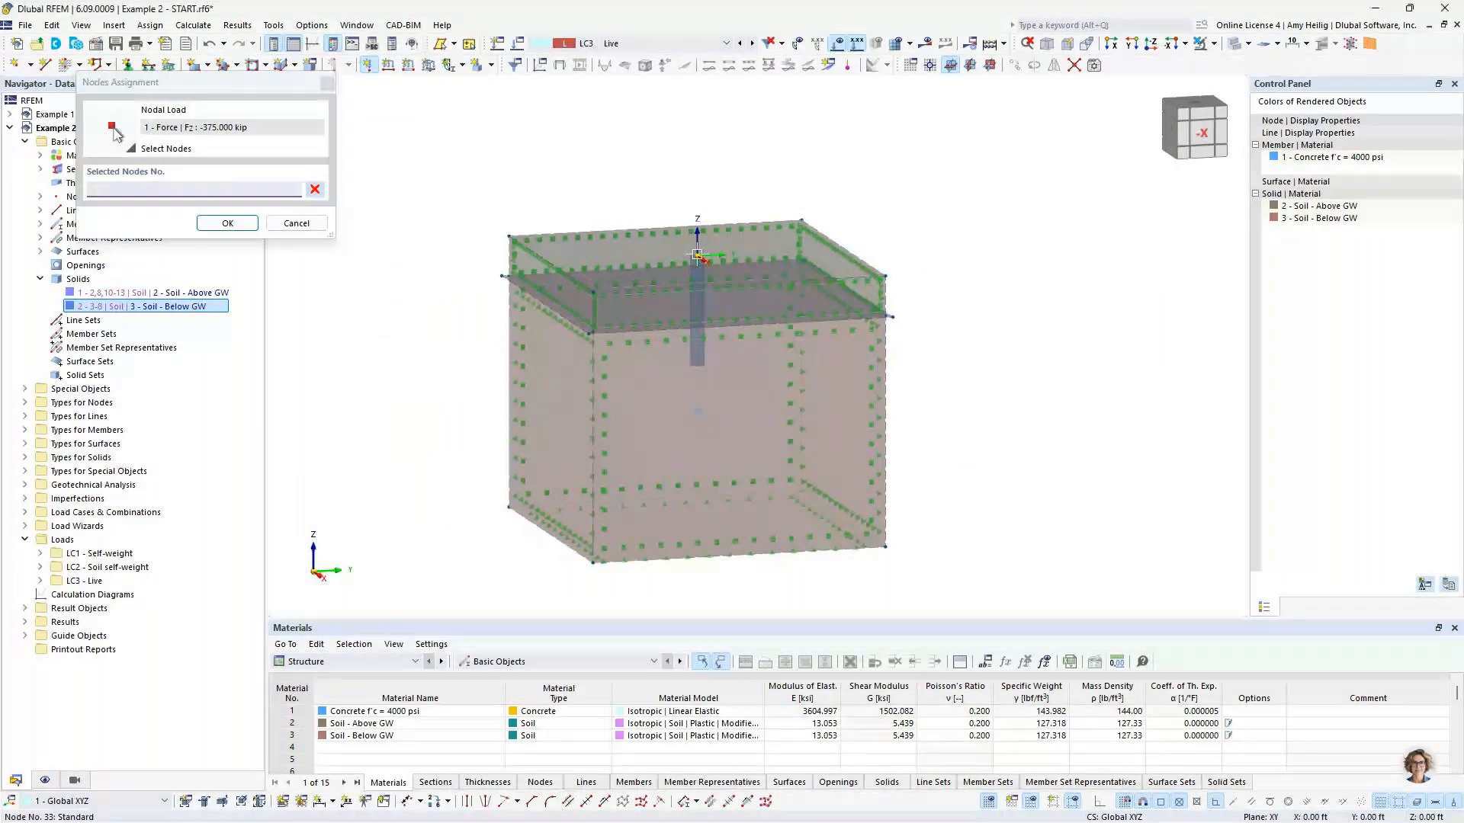
left_click(697, 255)
key("Return")
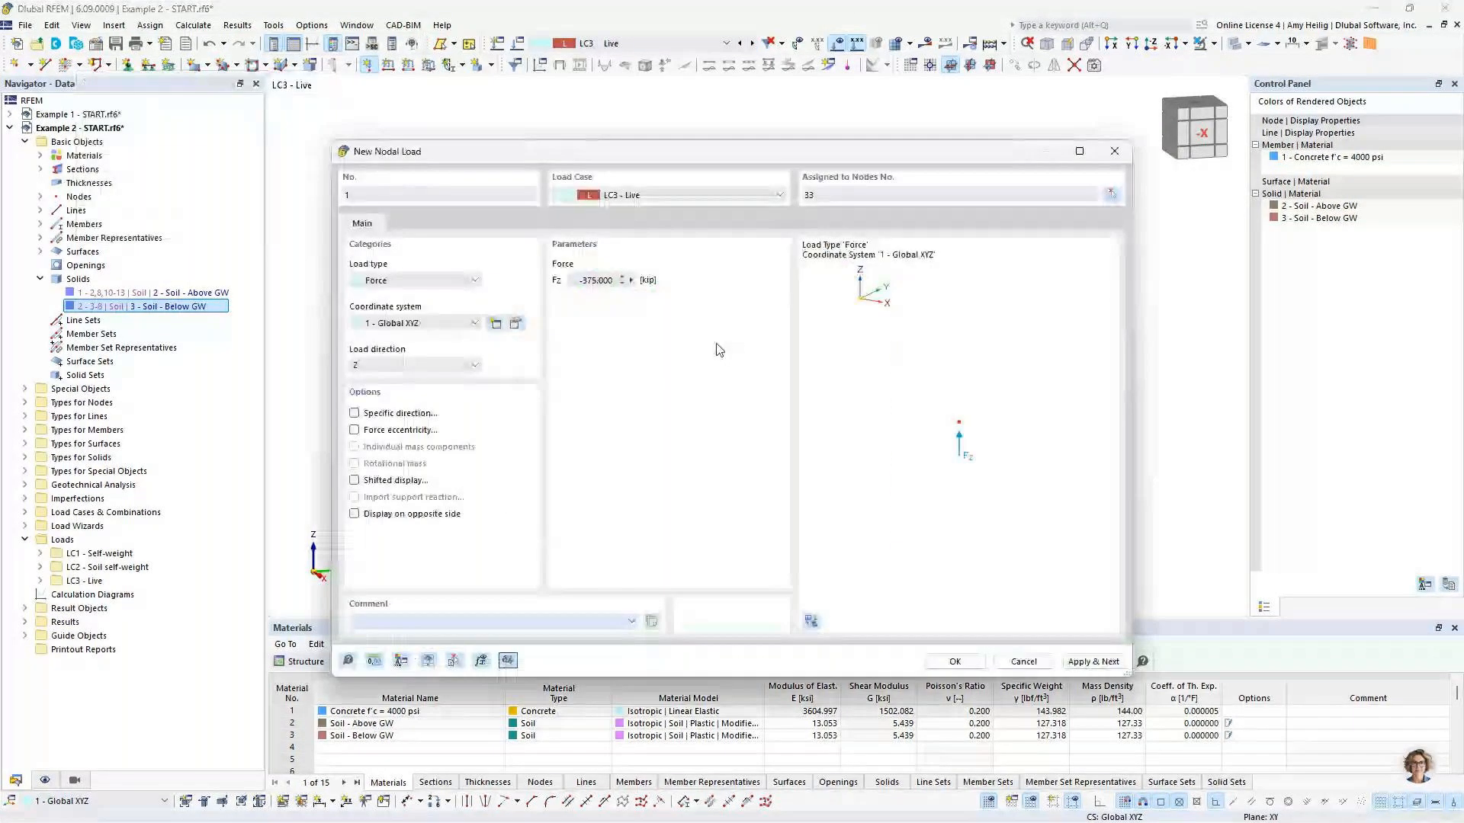
left_click(954, 662)
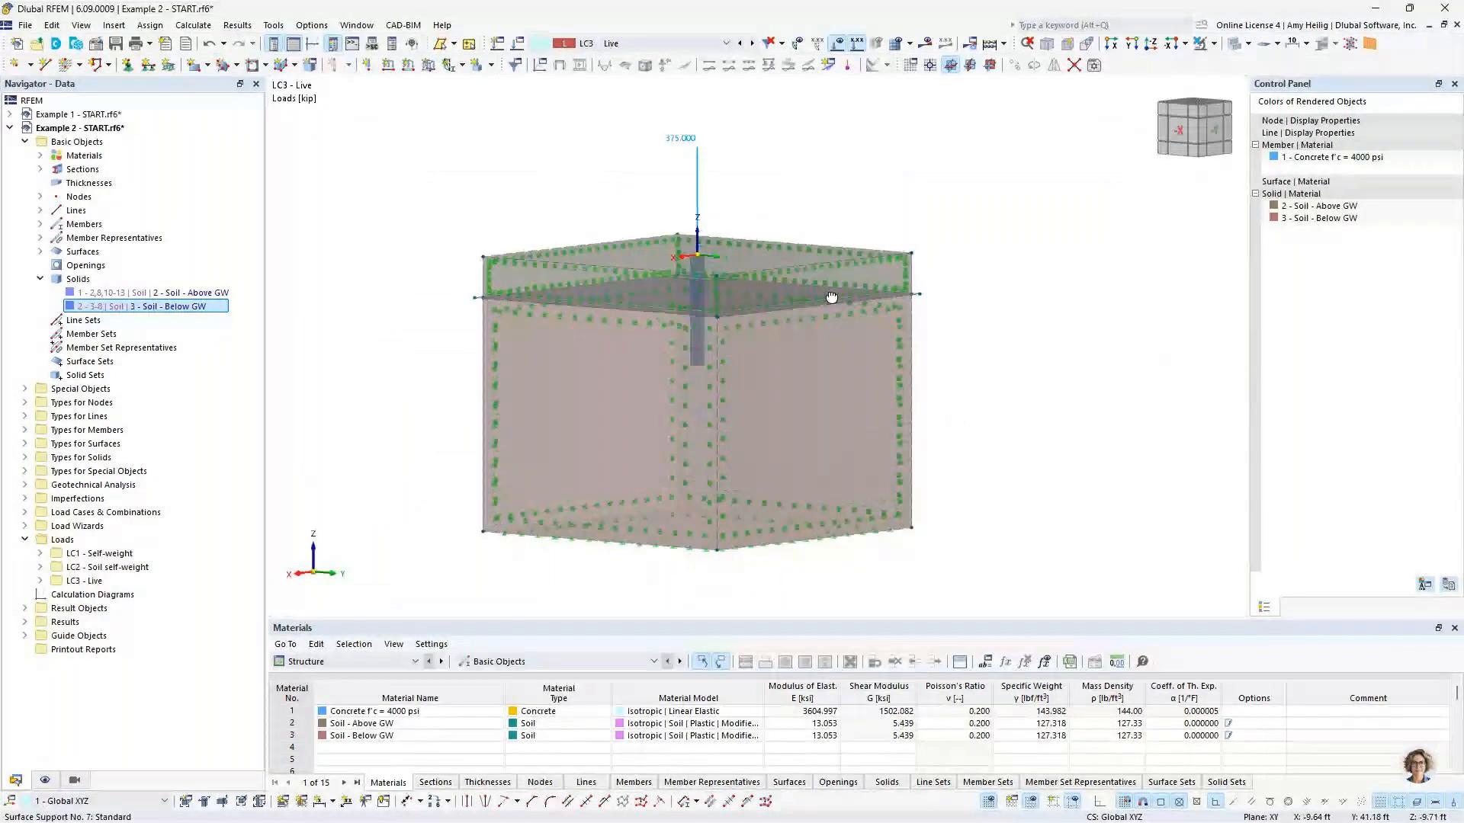
middle_click_drag(831, 297, 1005, 346, "ctrl")
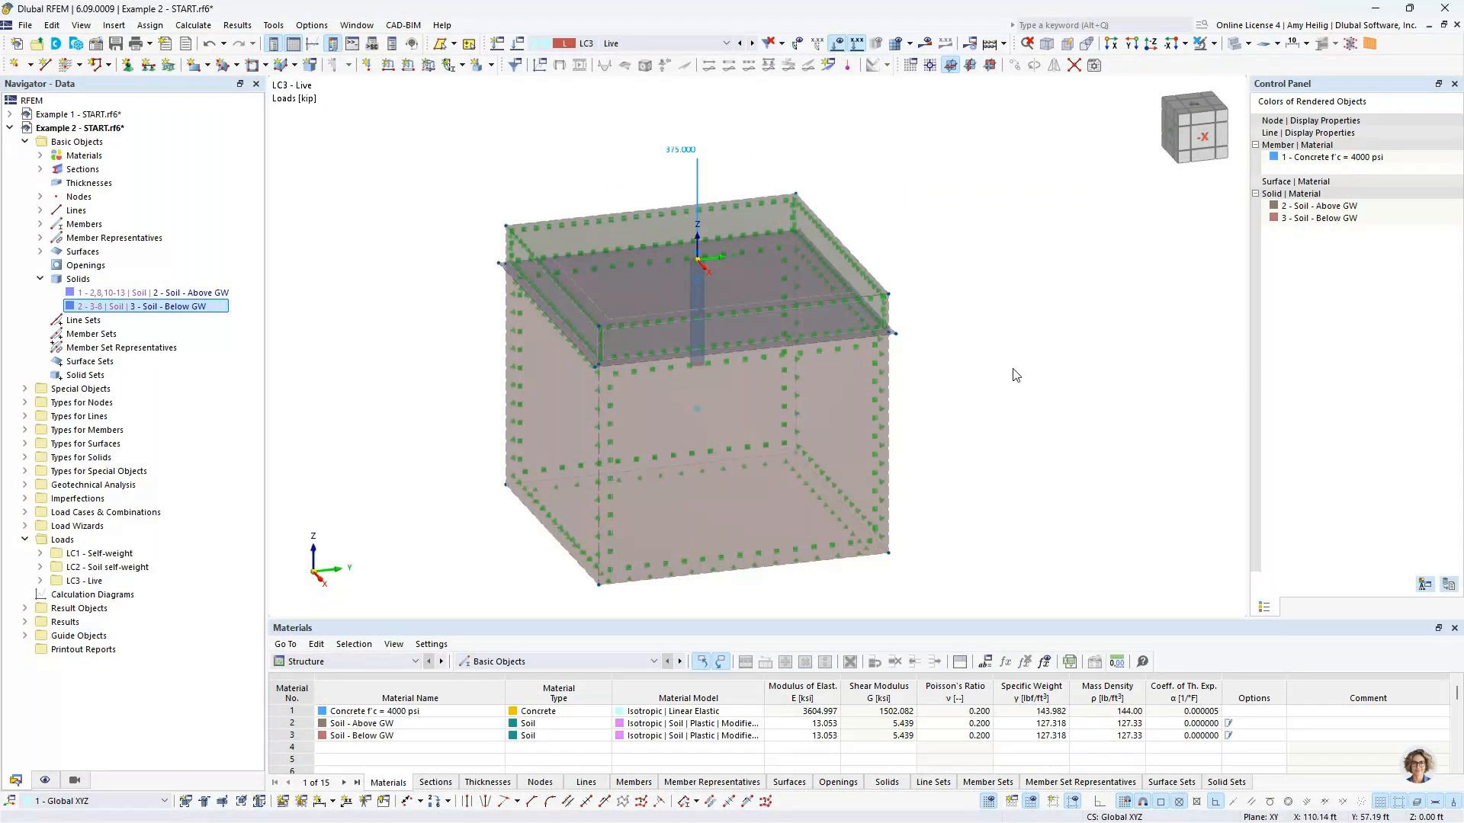
Step: Activate the Construction Stages Analysis (CSA) add-on in the base data of Example 2
left_click(40, 279)
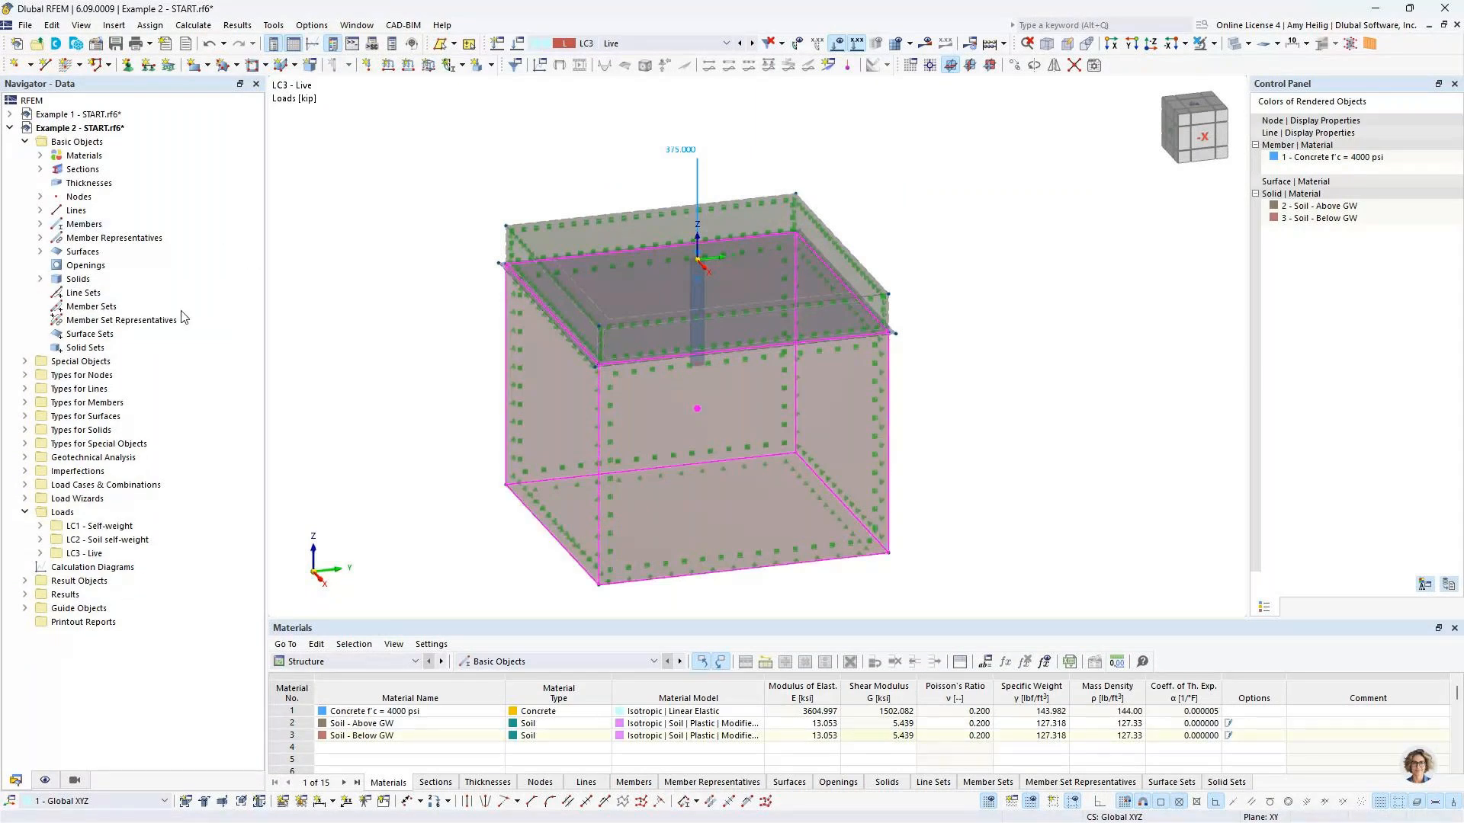
left_click(338, 208)
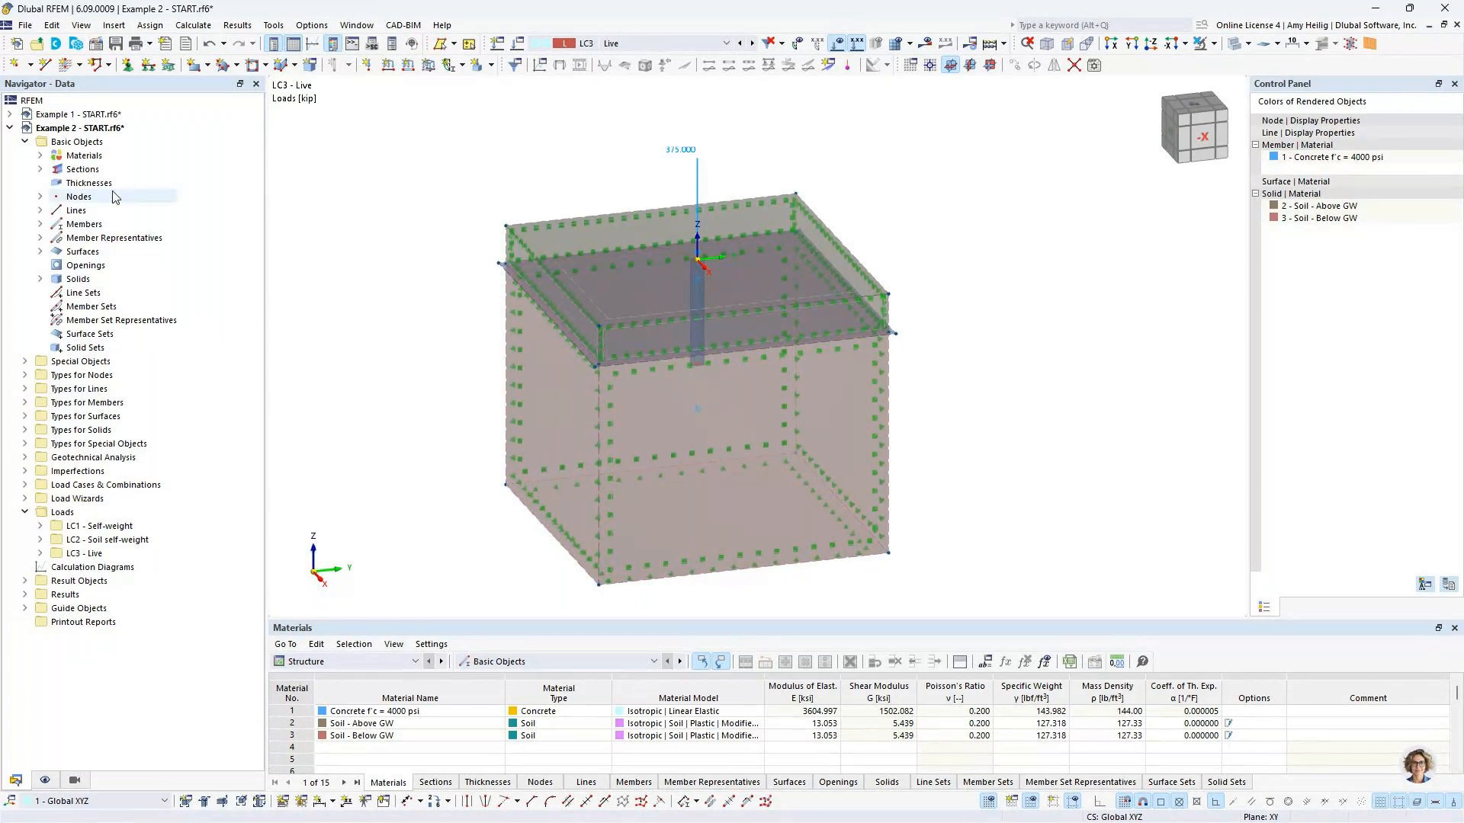
right_click(111, 129)
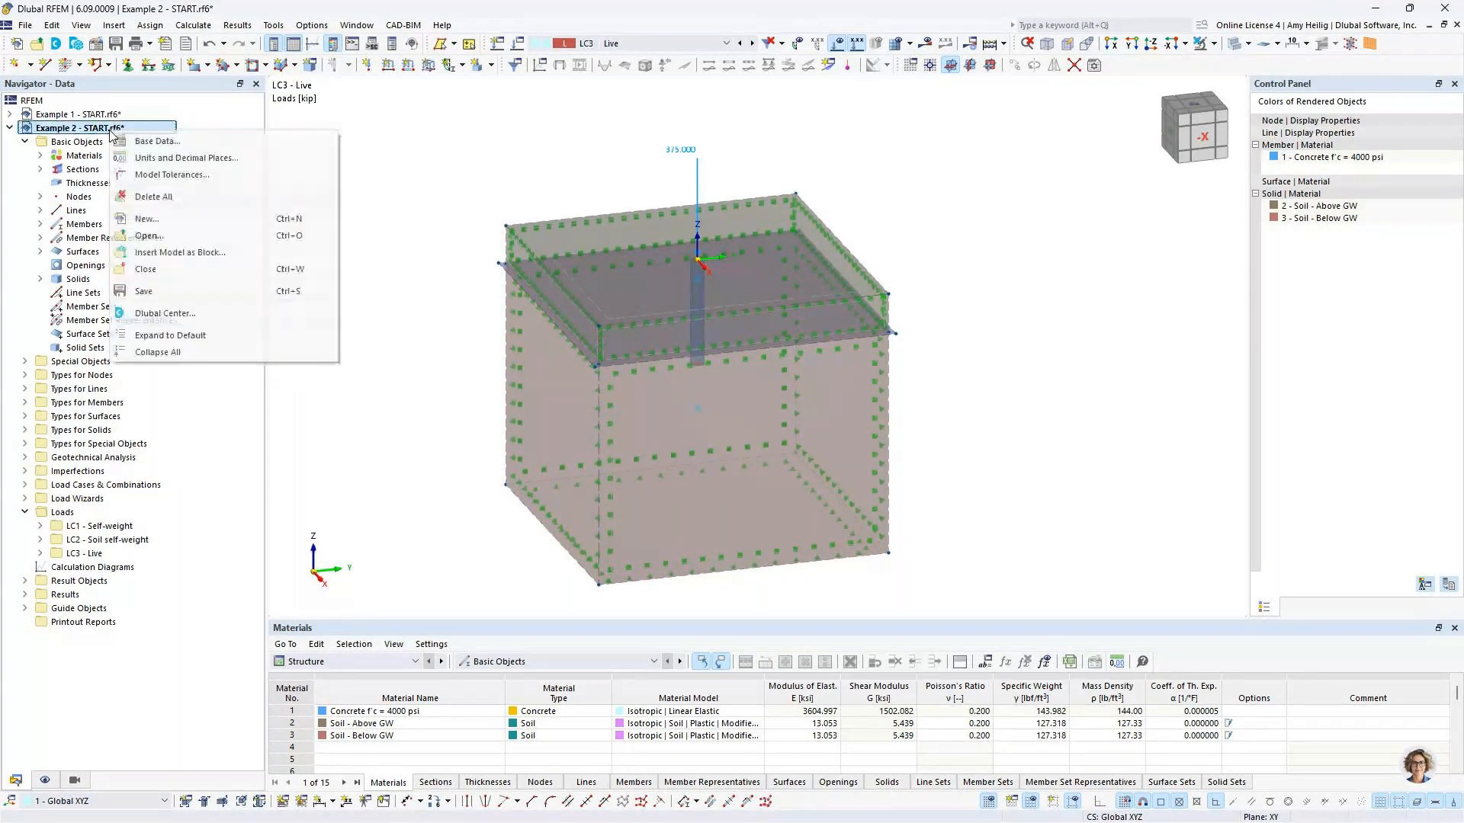
left_click(125, 141)
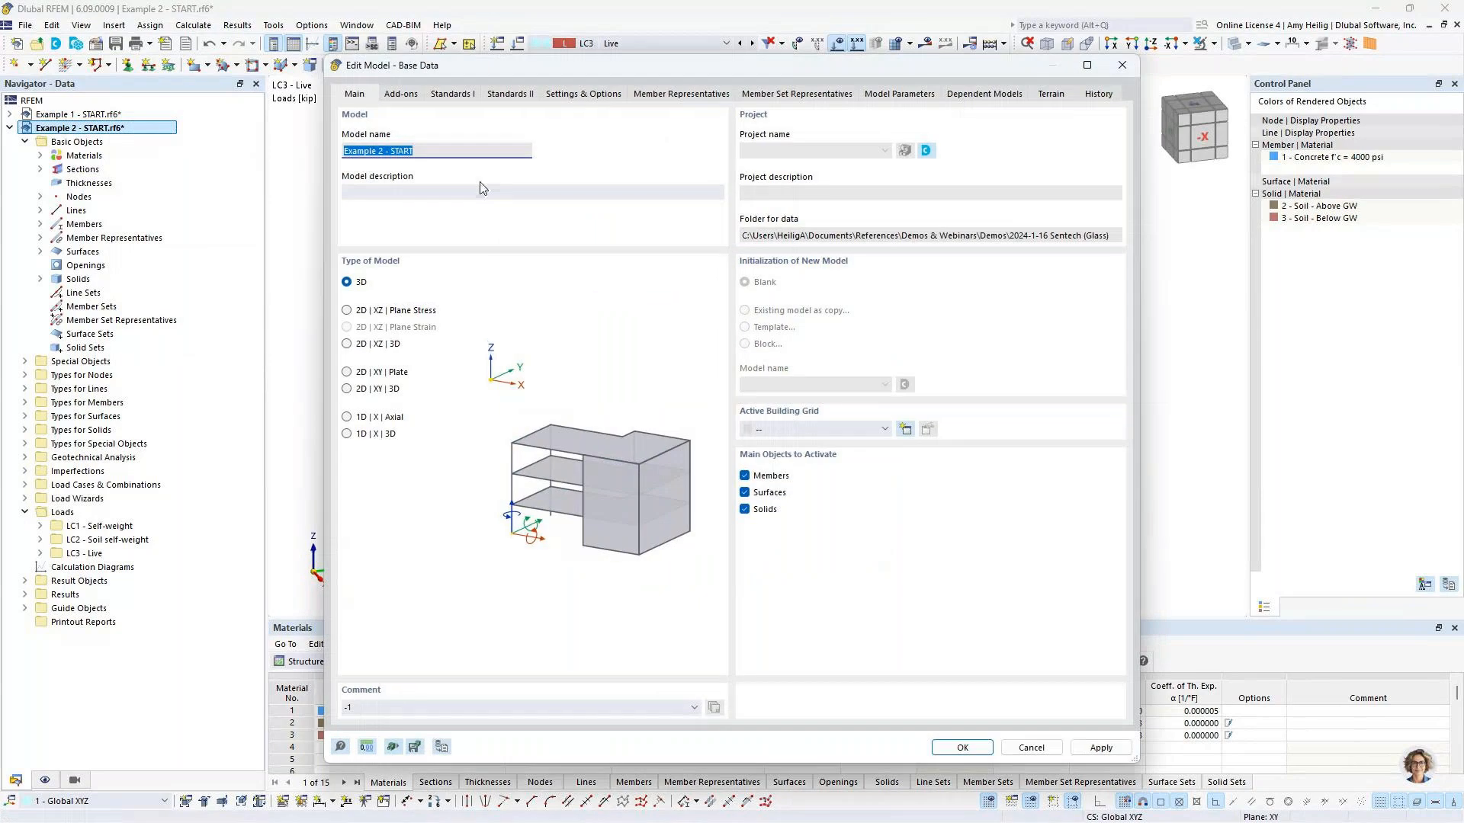
left_click(400, 94)
left_click(347, 170)
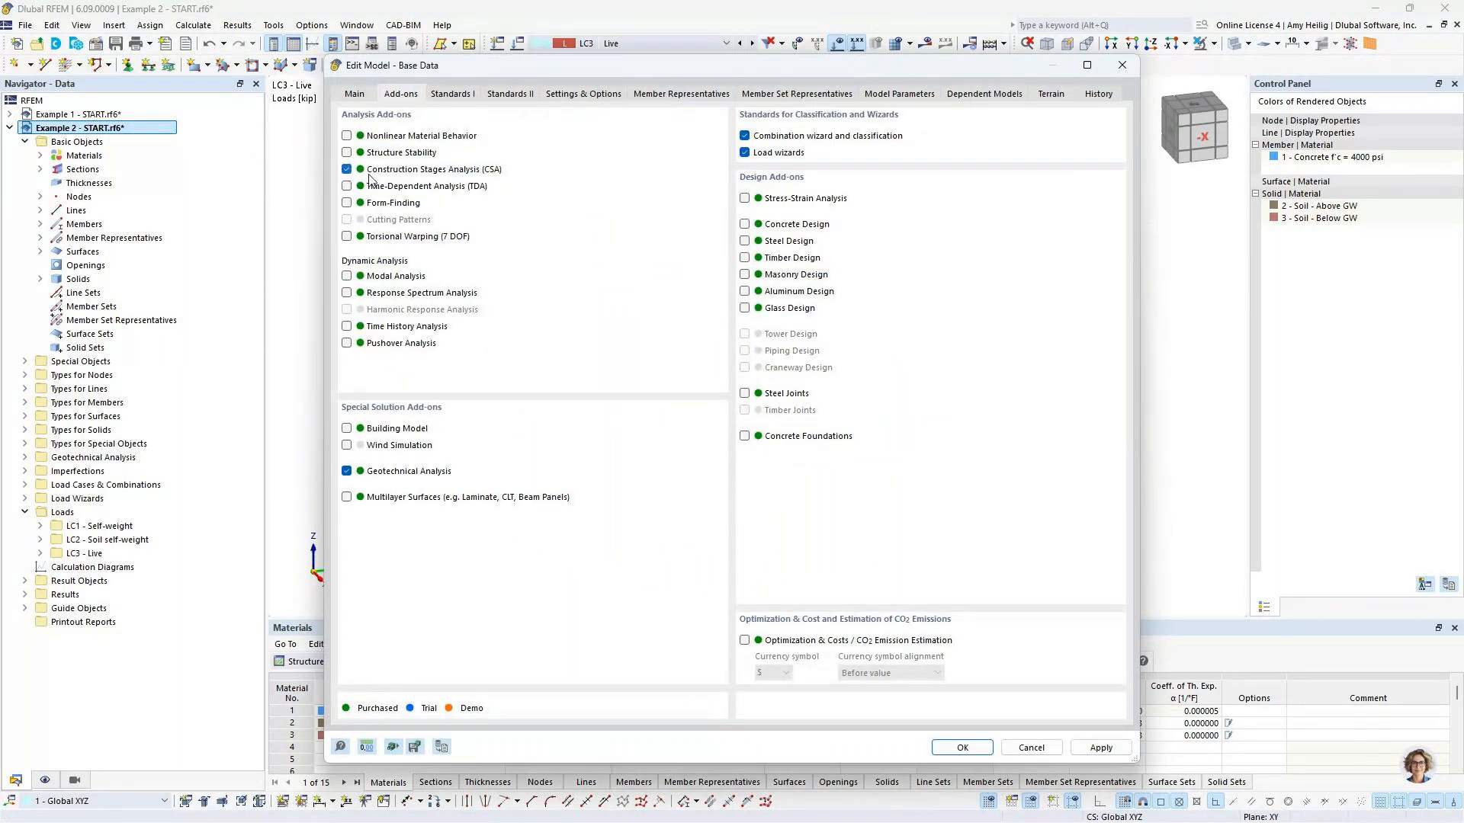
left_click(962, 748)
Step: Give the starting construction stage CS1 the comment Initial Phase and enable its changes for surfaces and solids
left_click(24, 142)
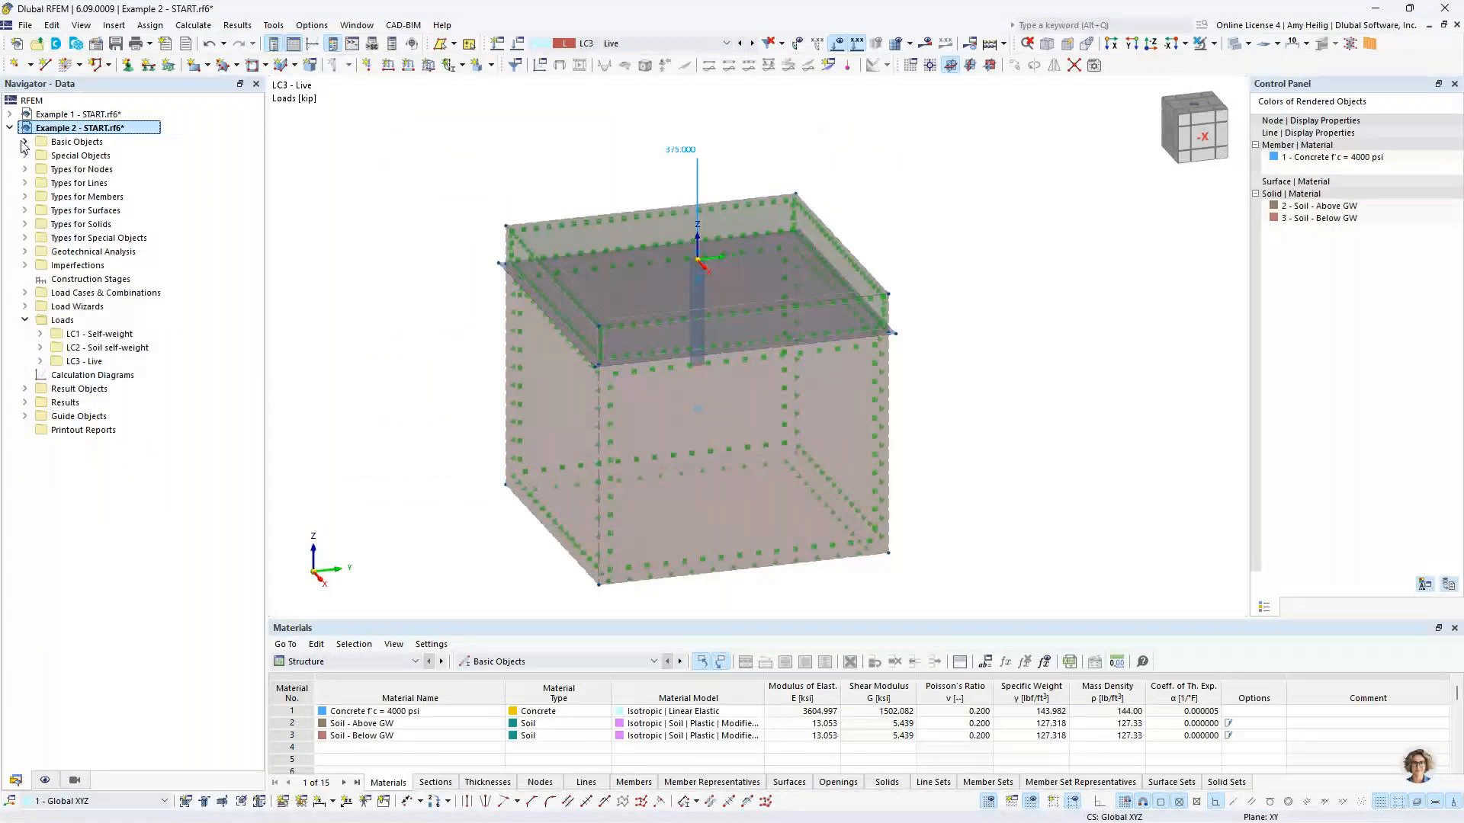
left_click(25, 320)
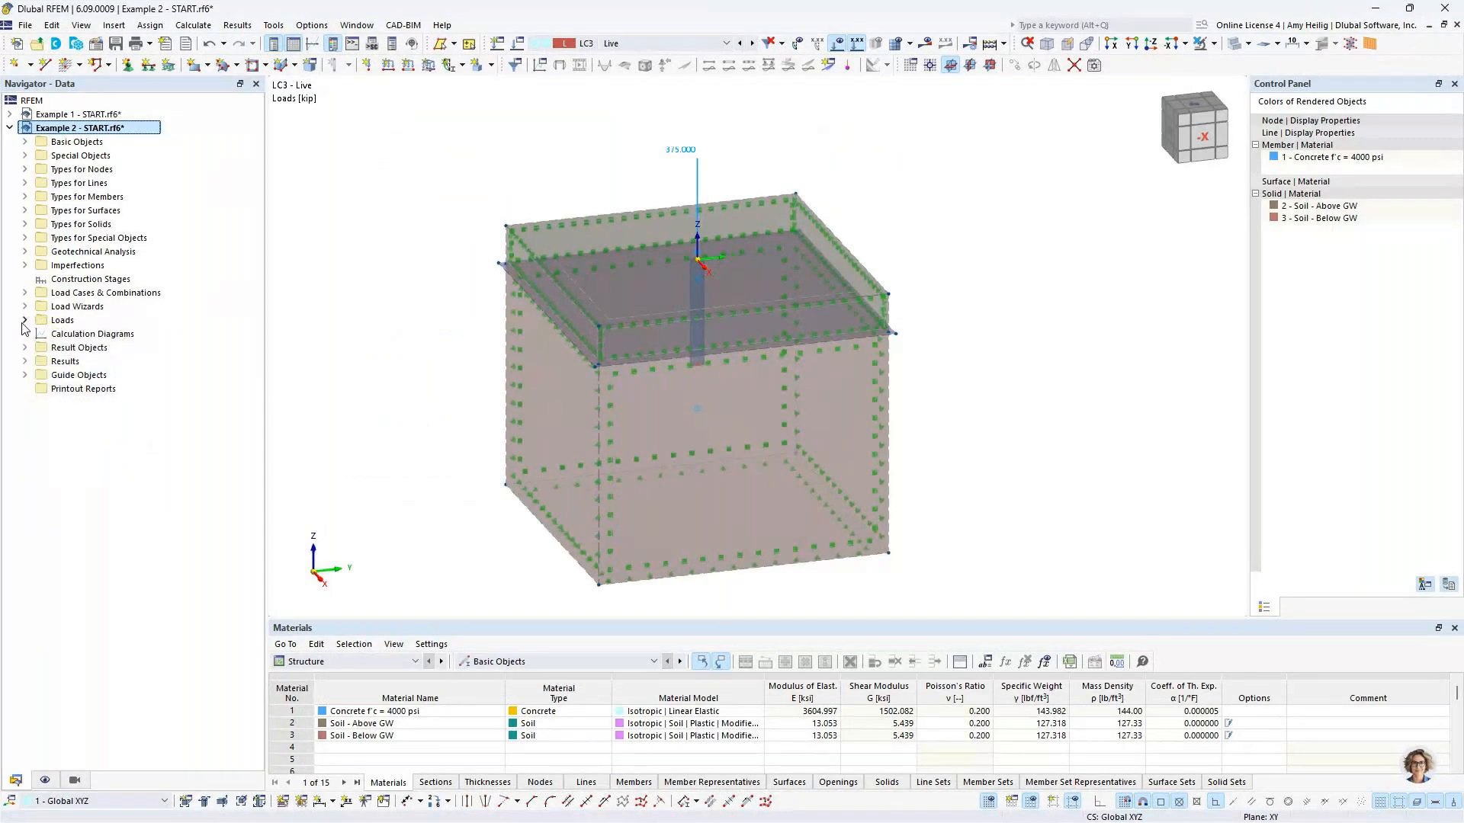
double_click(97, 285)
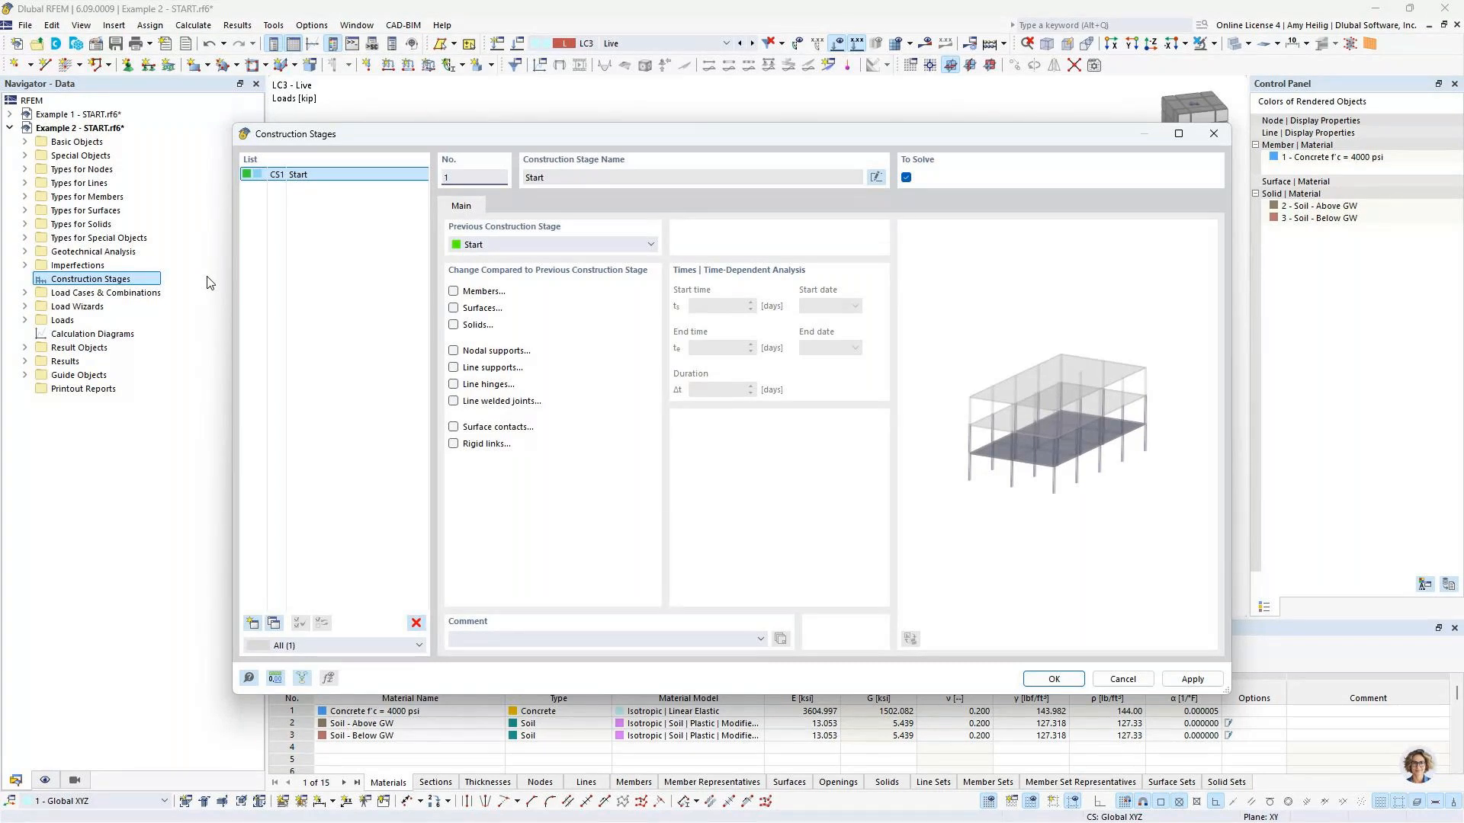
left_click(509, 639)
type("ini")
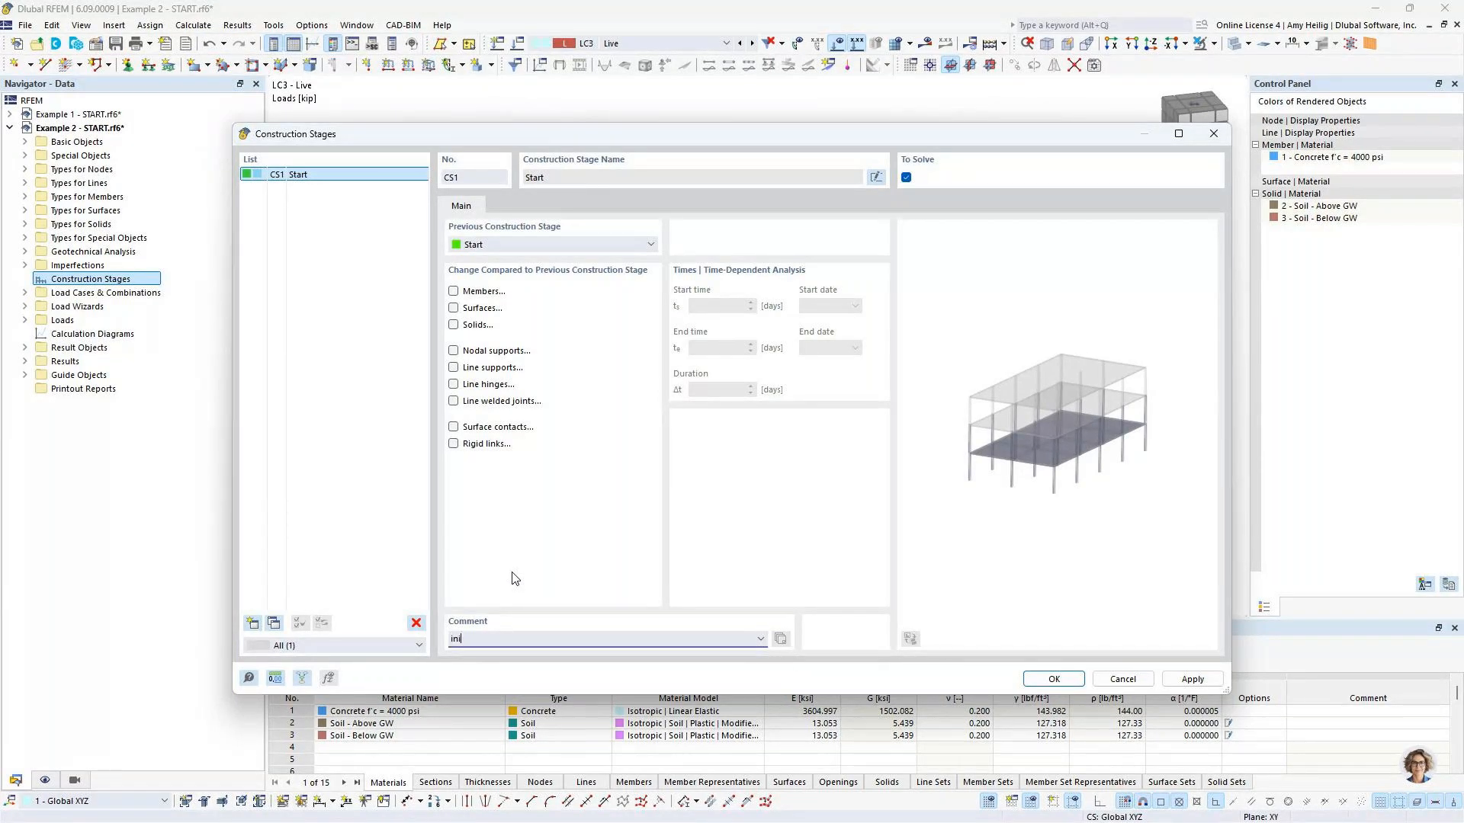
type("itial Phase")
left_click(476, 308)
left_click(475, 325)
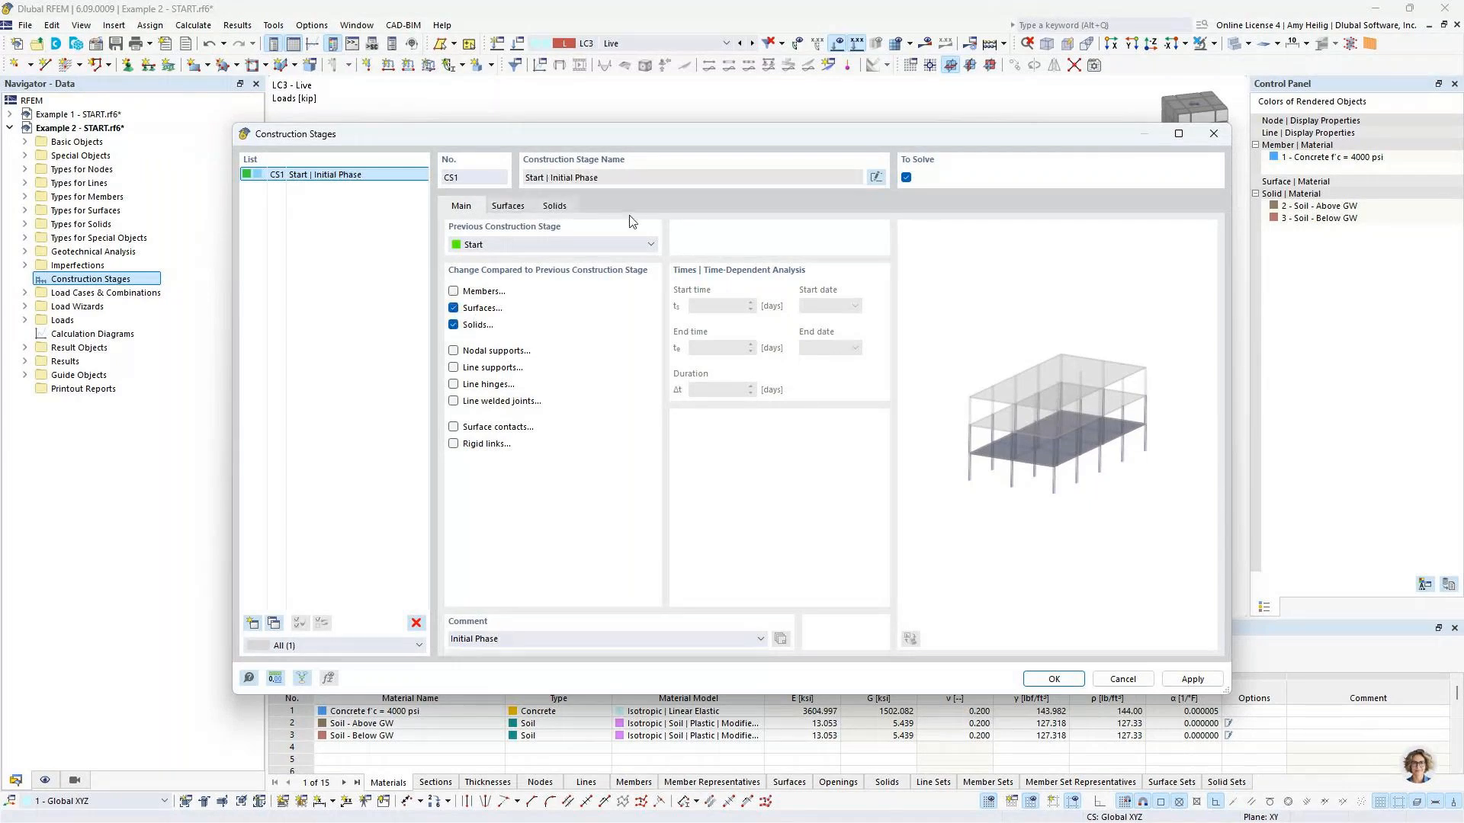
Step: Add all surfaces to the Initial Phase construction stage and check the active surfaces and solids in the model
left_click_drag(625, 145, 698, 169)
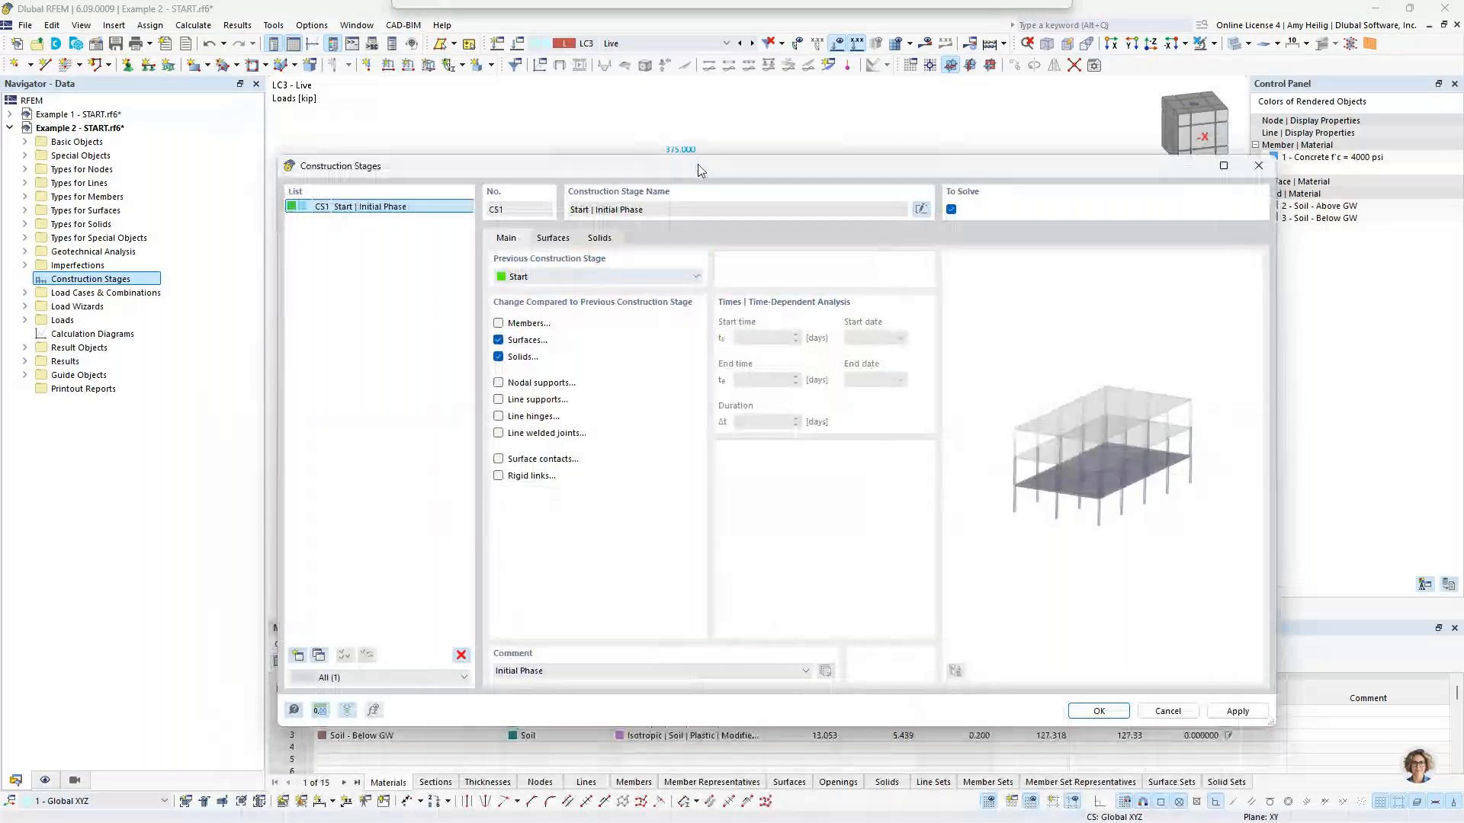
left_click(600, 239)
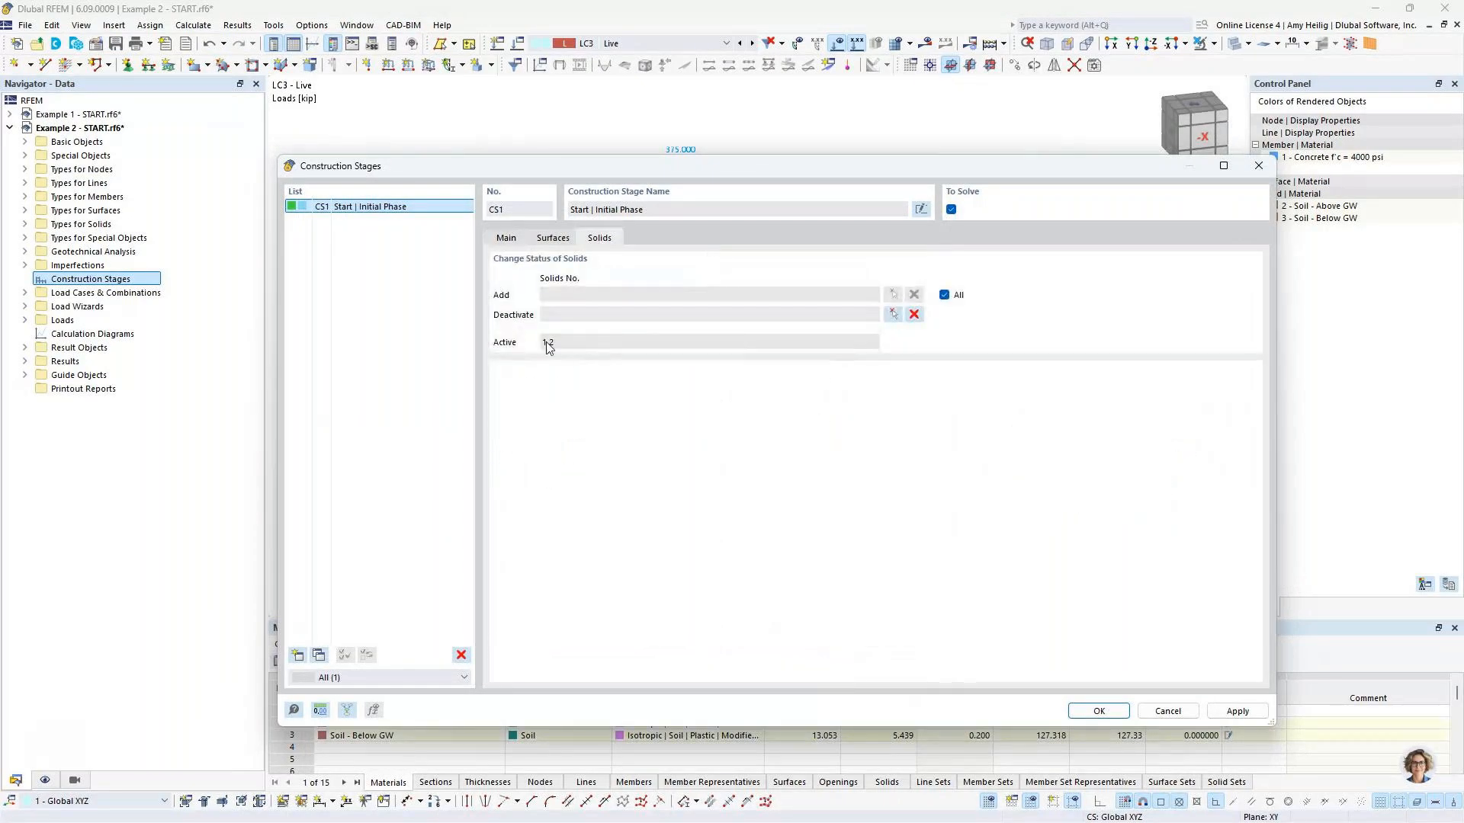
left_click(553, 238)
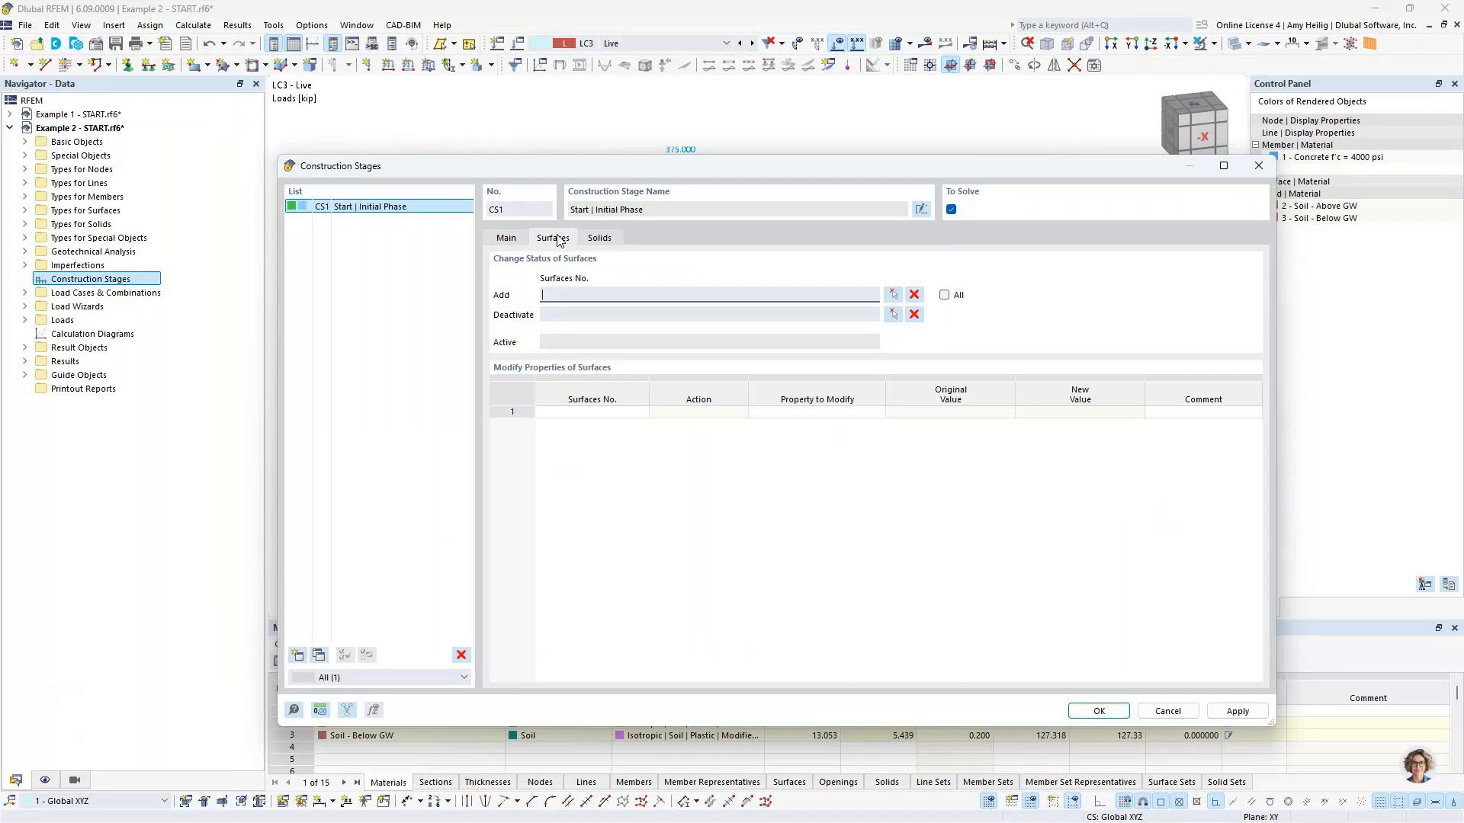
left_click(945, 295)
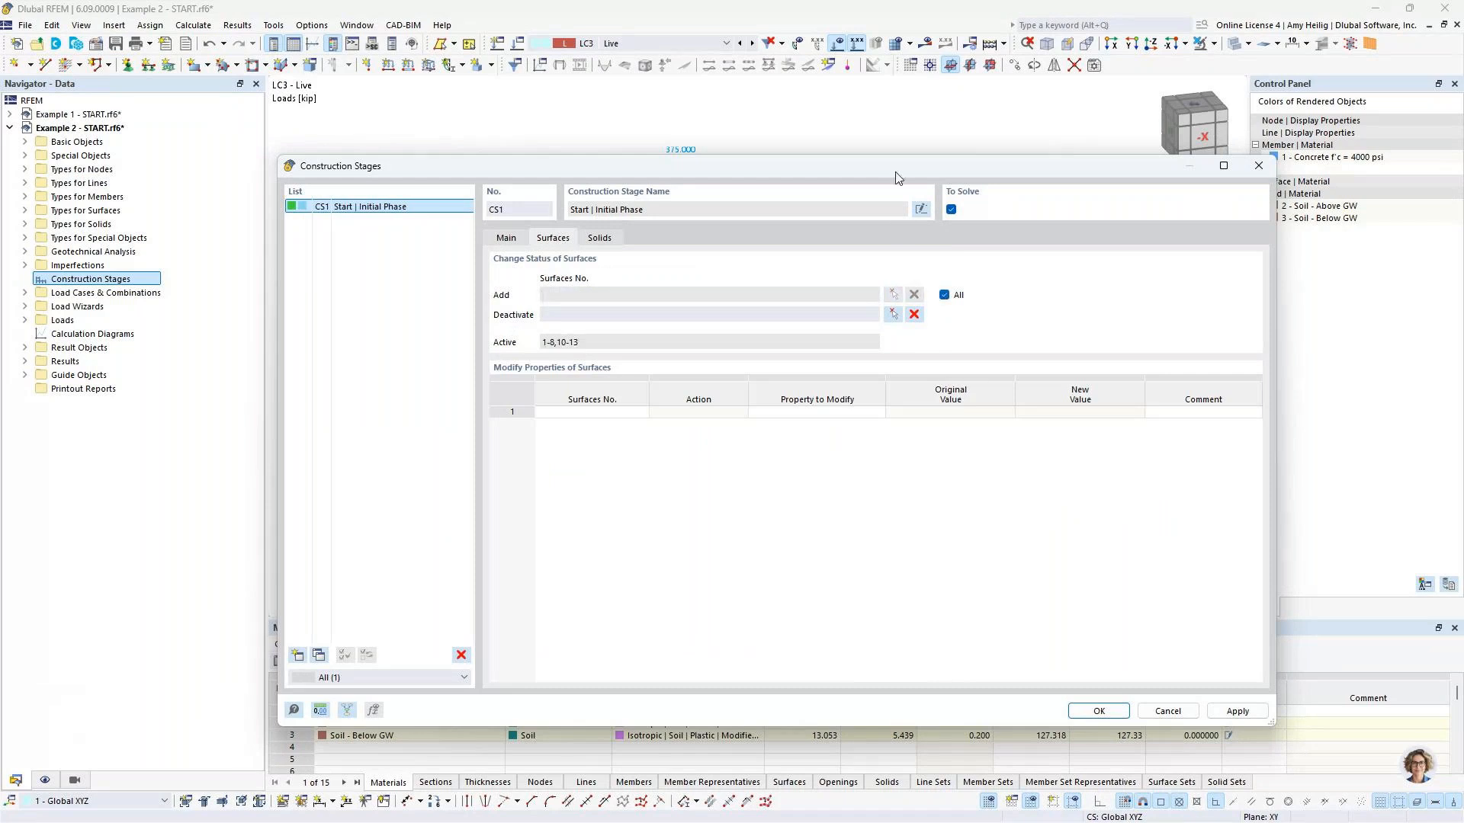
left_click_drag(897, 178, 846, 508)
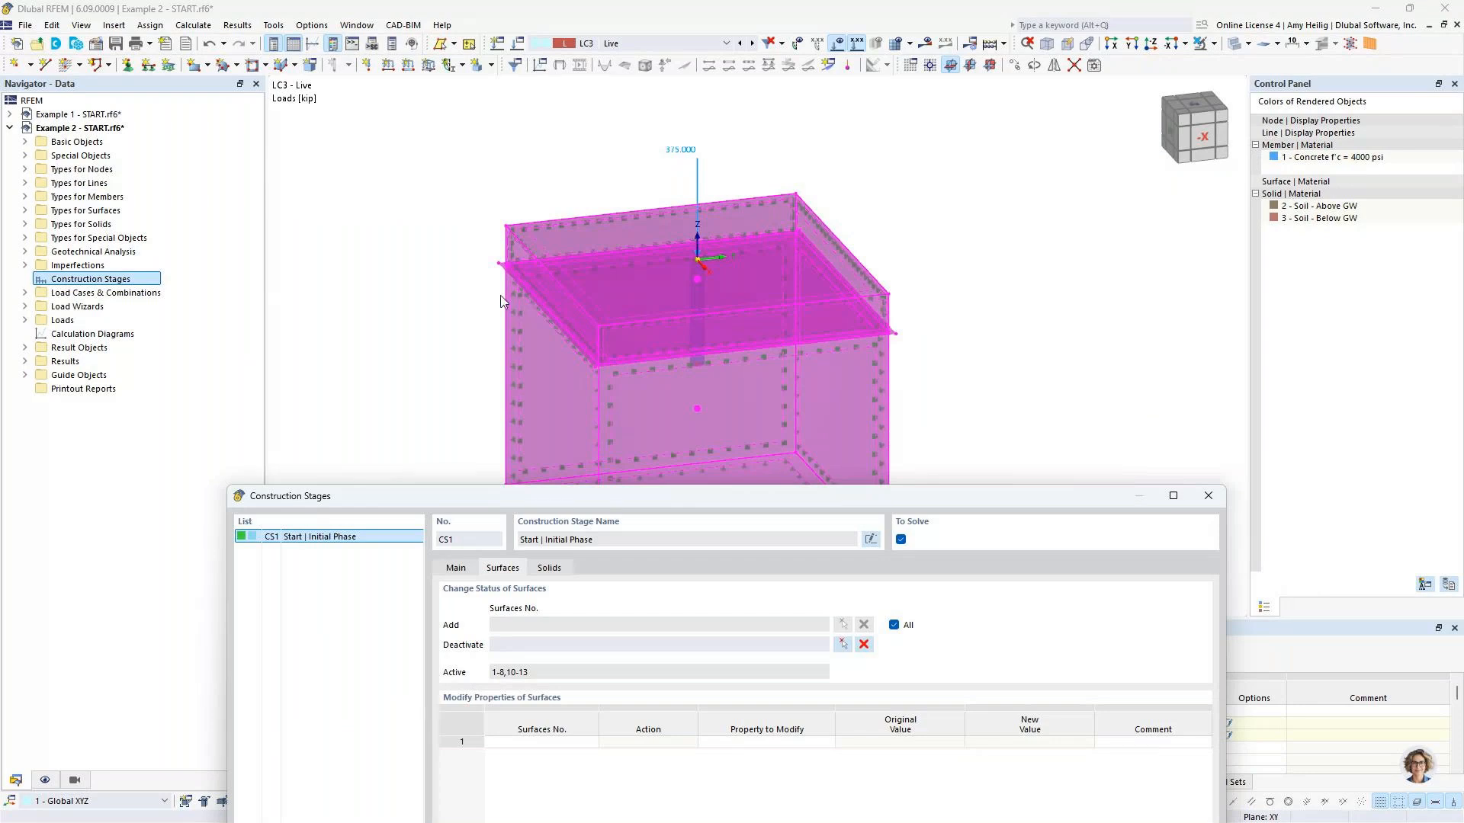
left_click_drag(529, 499, 544, 101)
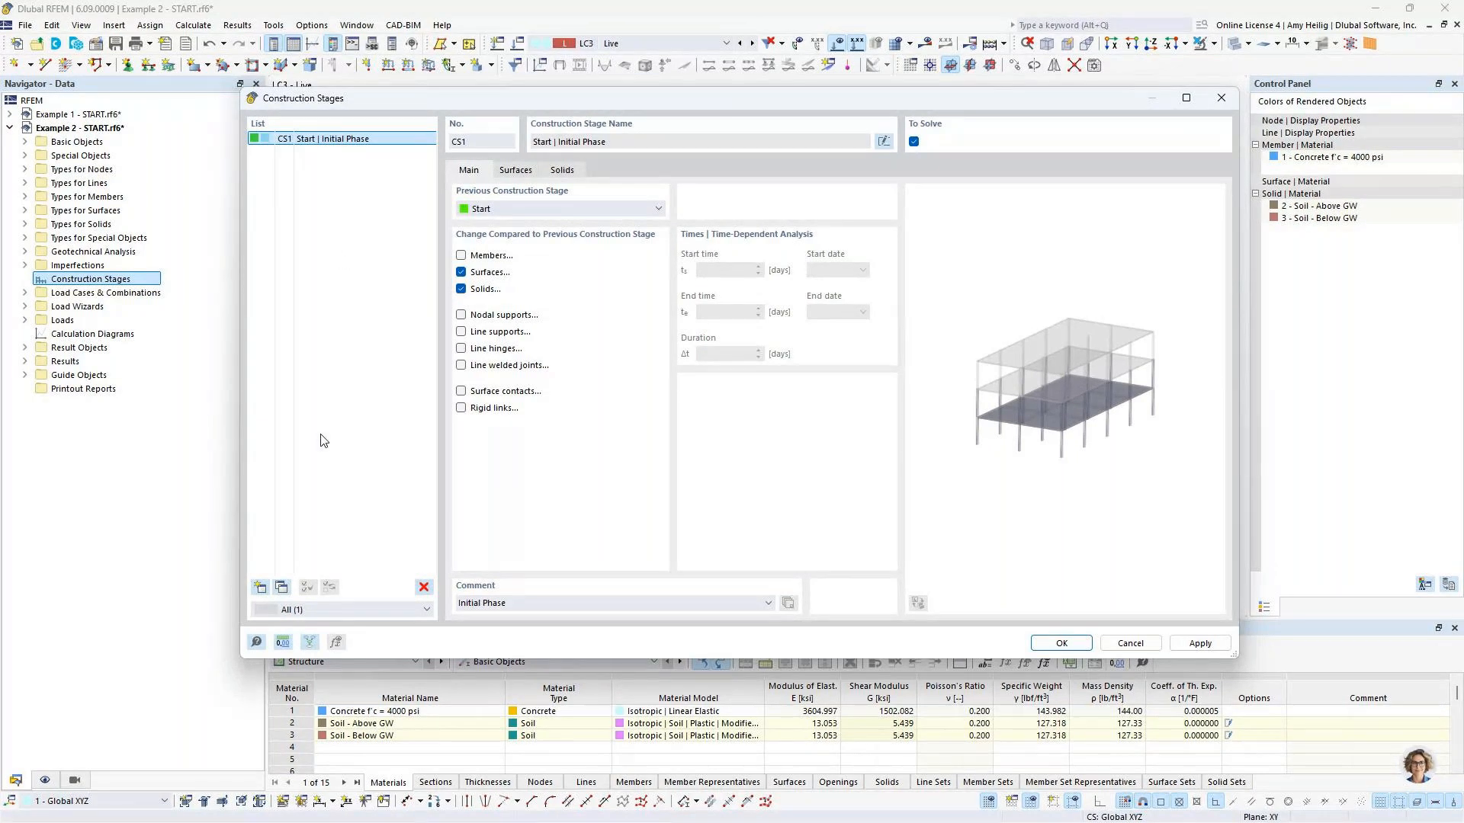
Step: Add a second construction stage with the comment NIL Phase, with no surface or solid changes from CS1
left_click(259, 587)
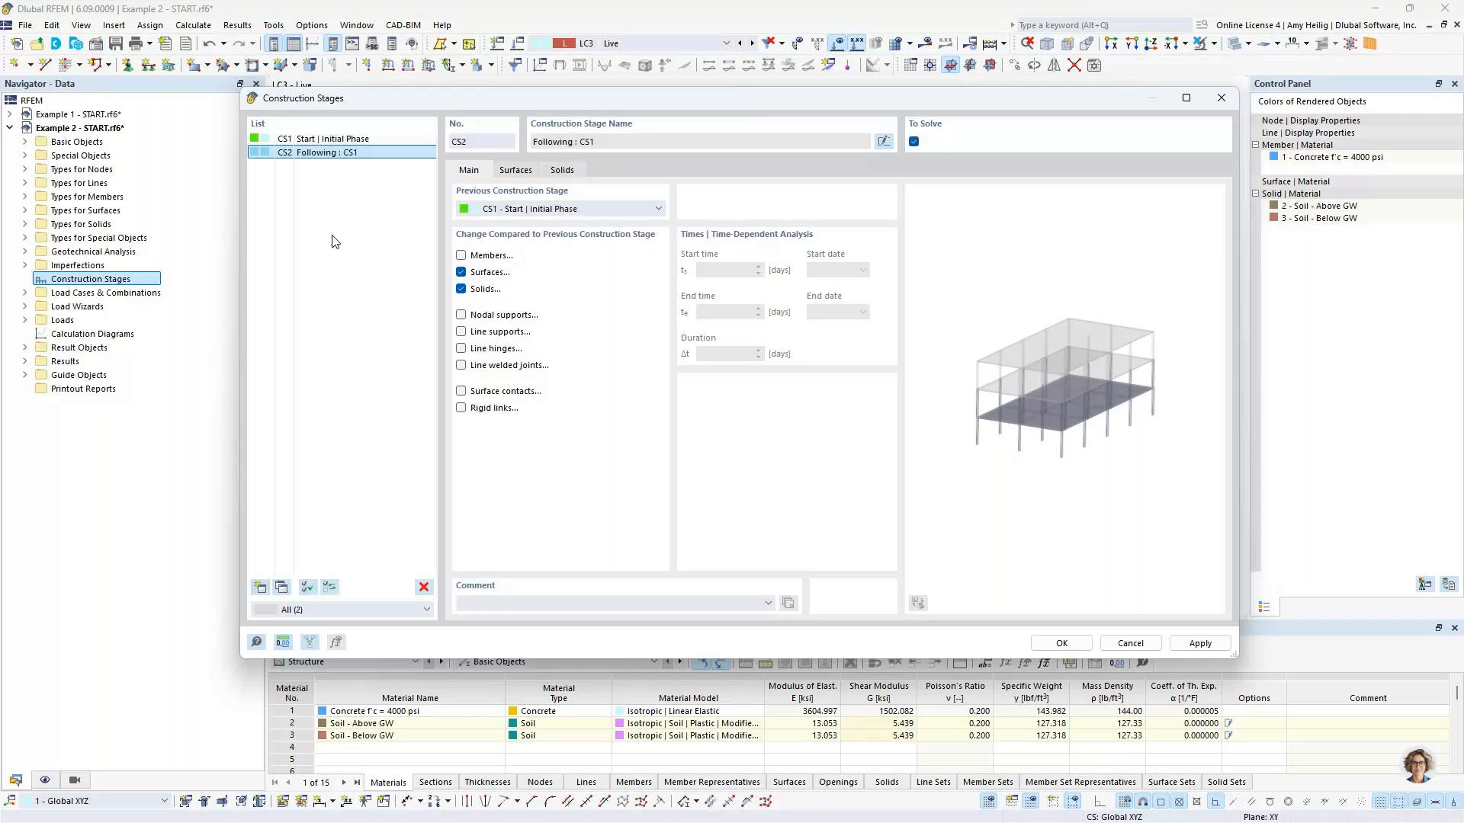
left_click(479, 601)
type("NIL Phase")
left_click(460, 272)
left_click(460, 289)
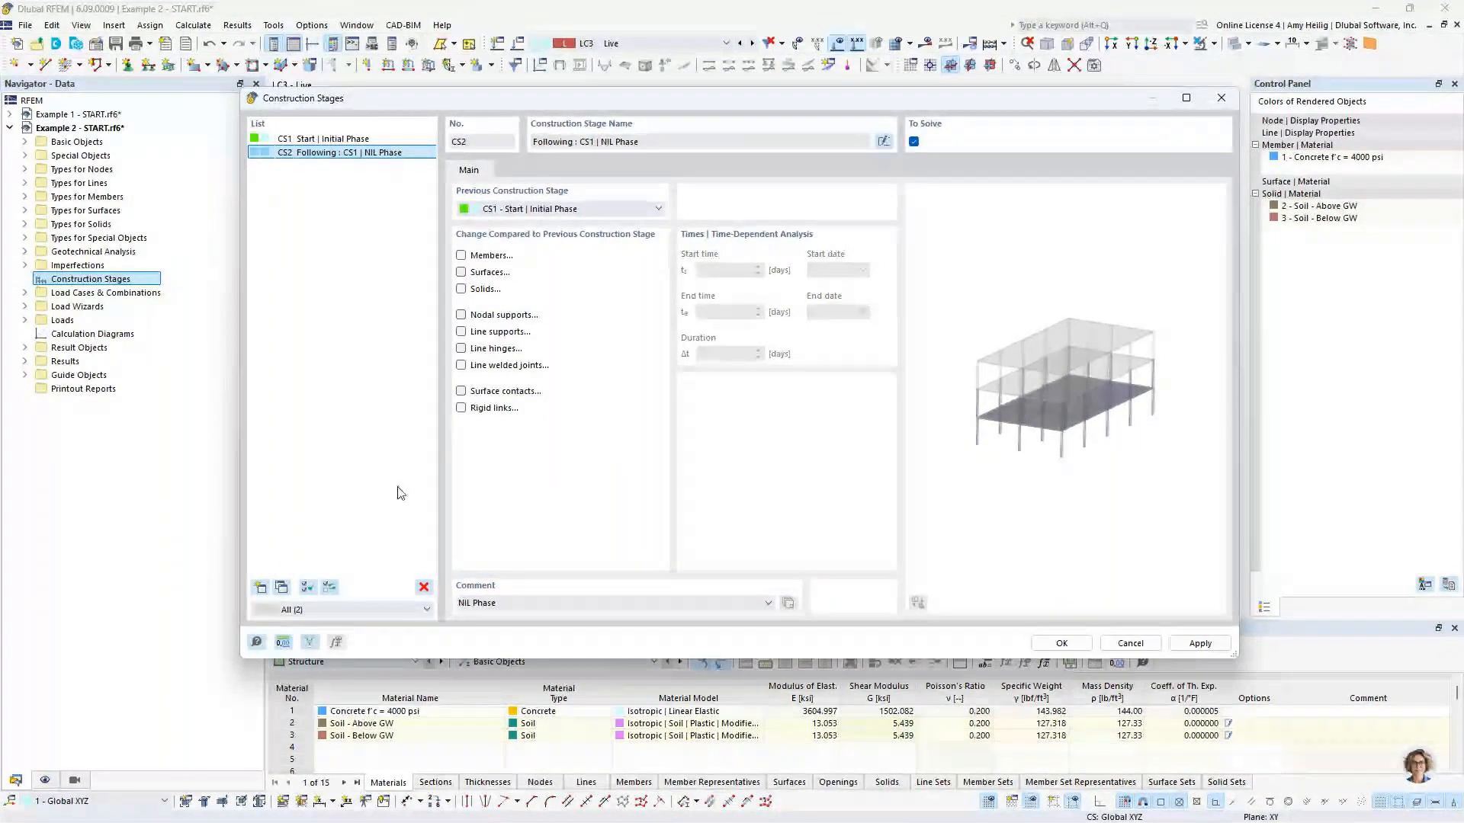
Step: Add a third construction stage following CS2 with the comment Pile & Load Phase and enable its changes for members
left_click(281, 587)
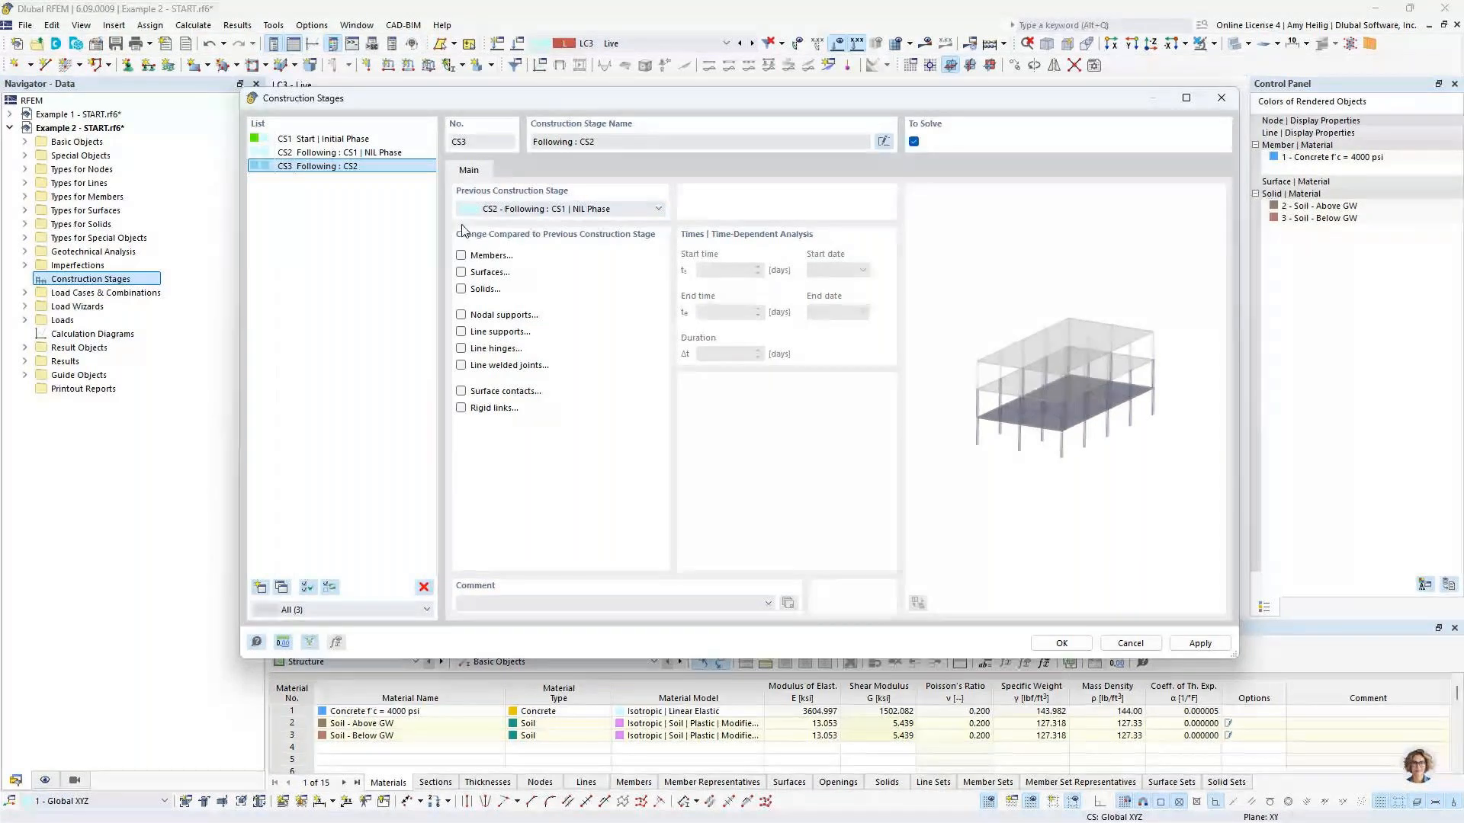
left_click(705, 603)
type("Rile & Load")
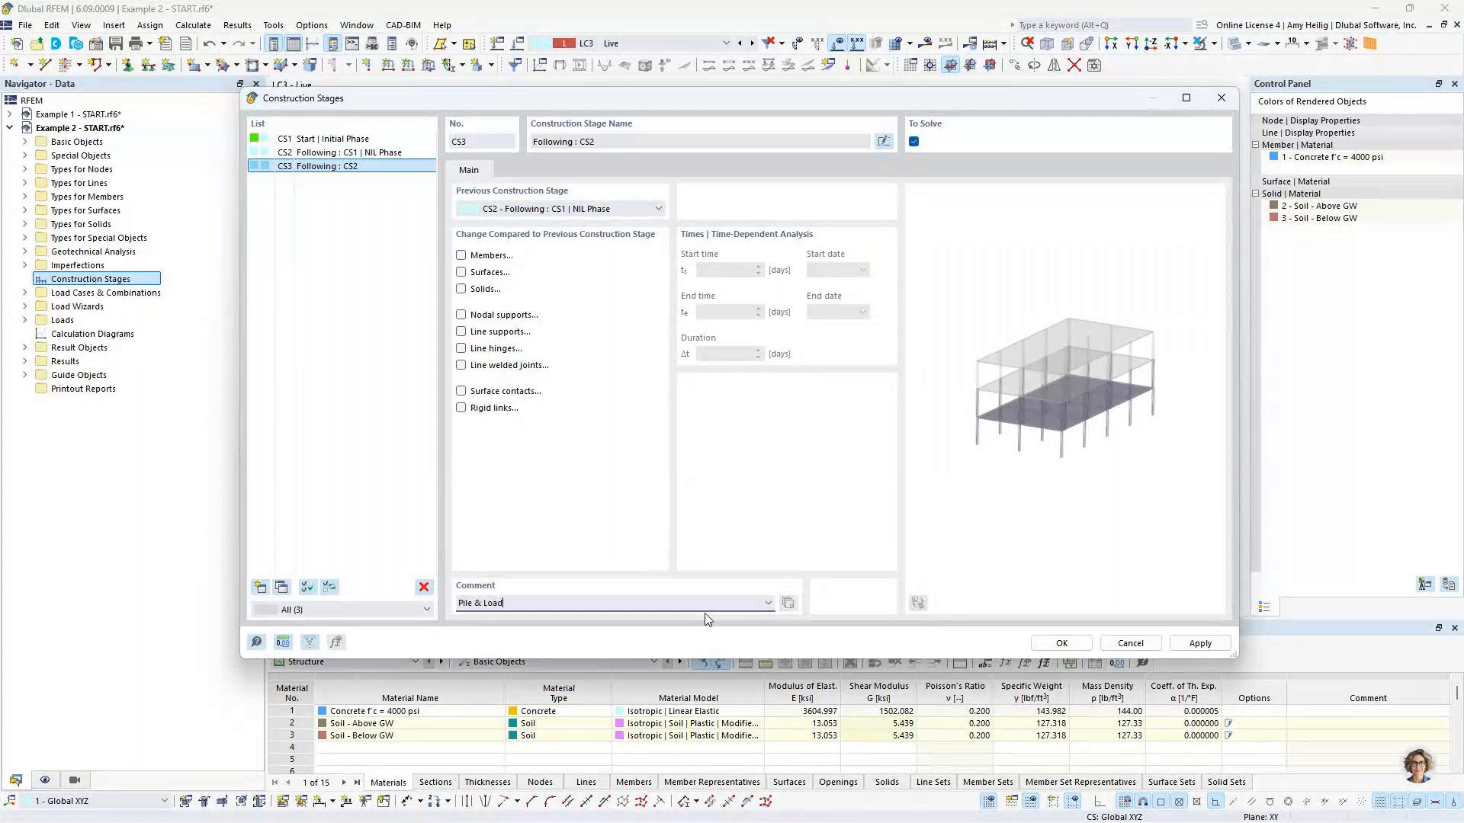
type(" Phase")
left_click(460, 258)
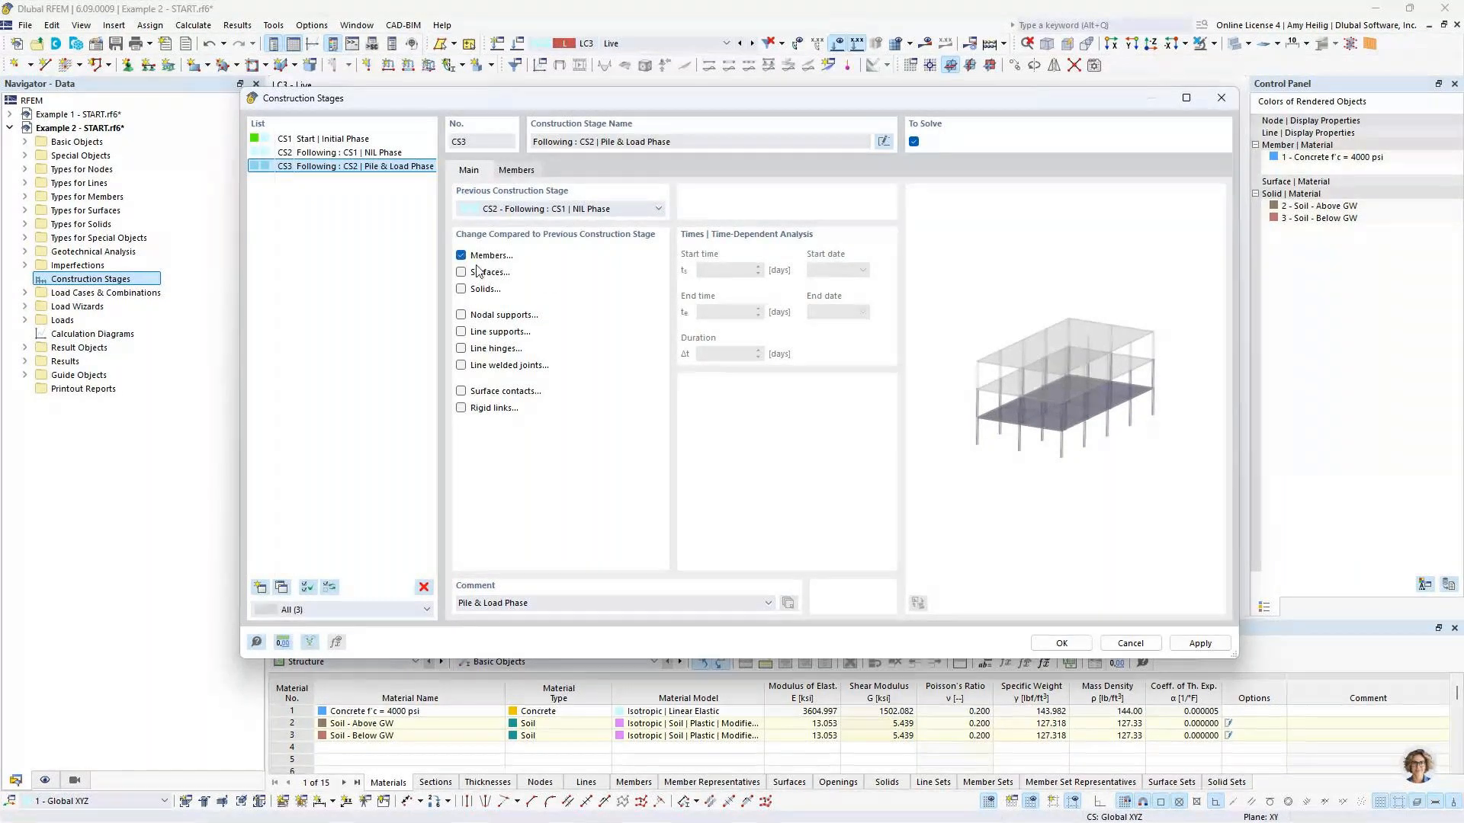
left_click(516, 169)
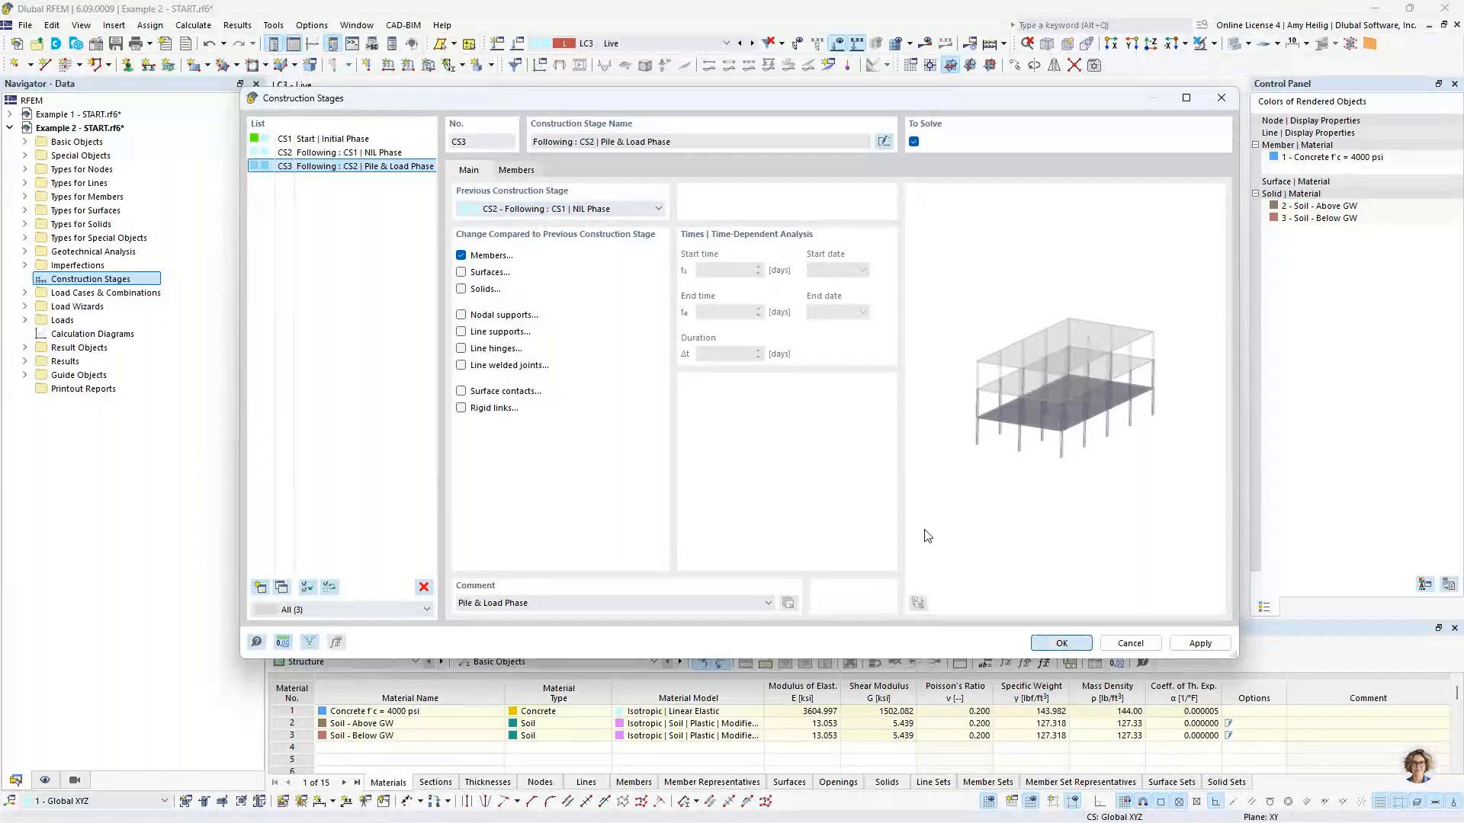
left_click(1061, 642)
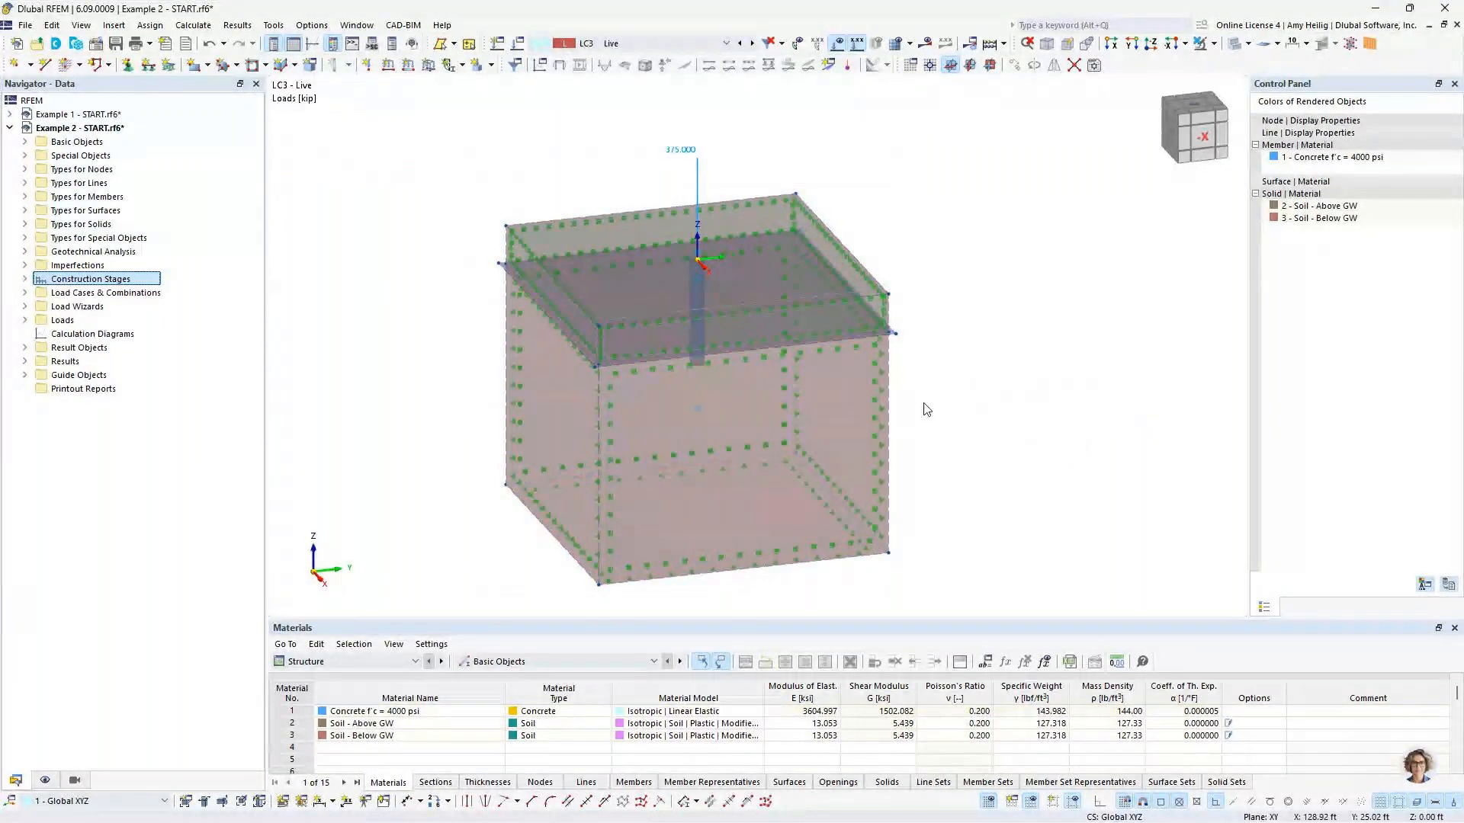
Step: Exclude load cases LC1 to LC3 from being solved individually
left_click(519, 45)
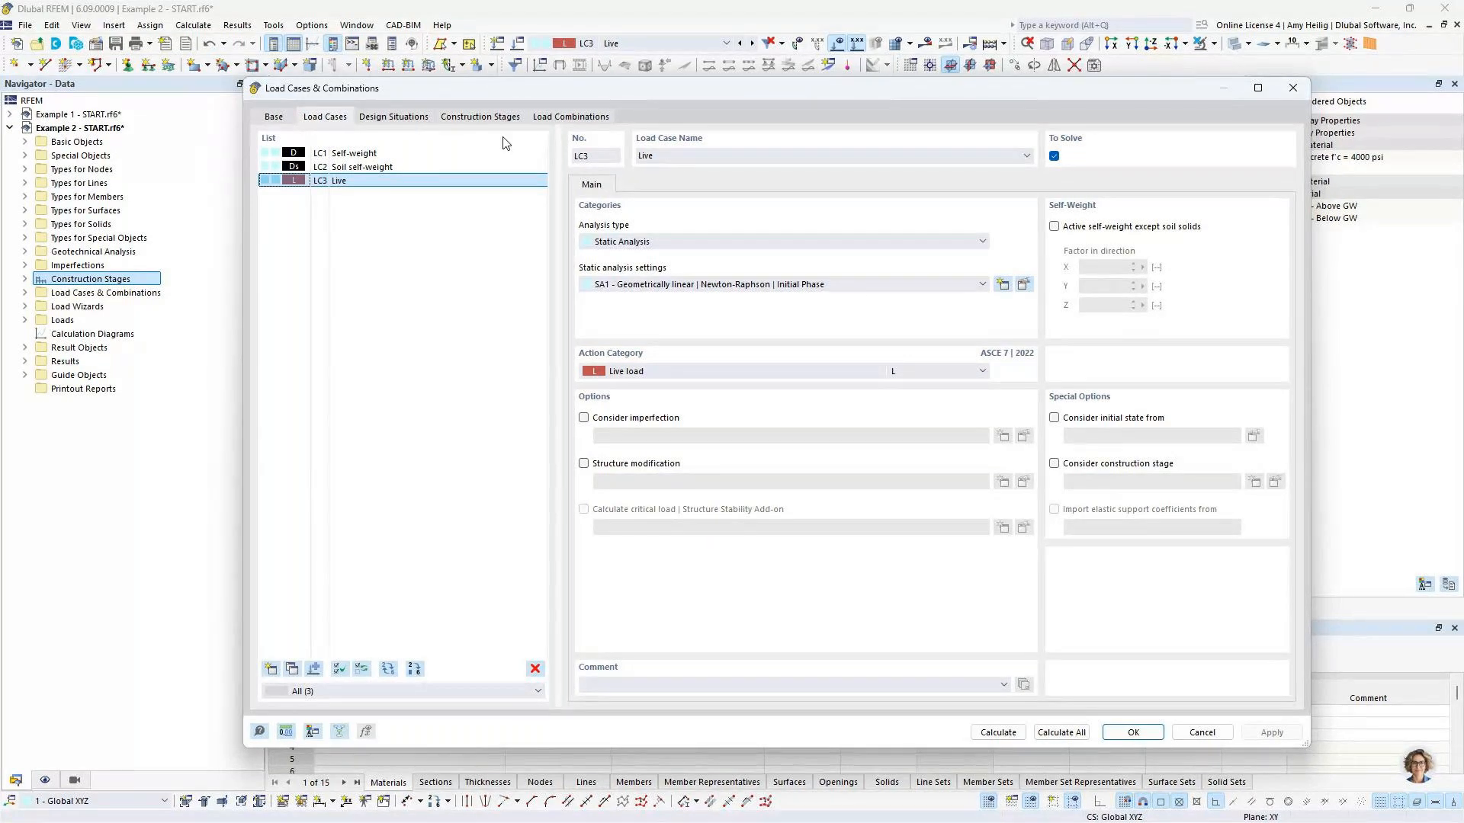
left_click(456, 153)
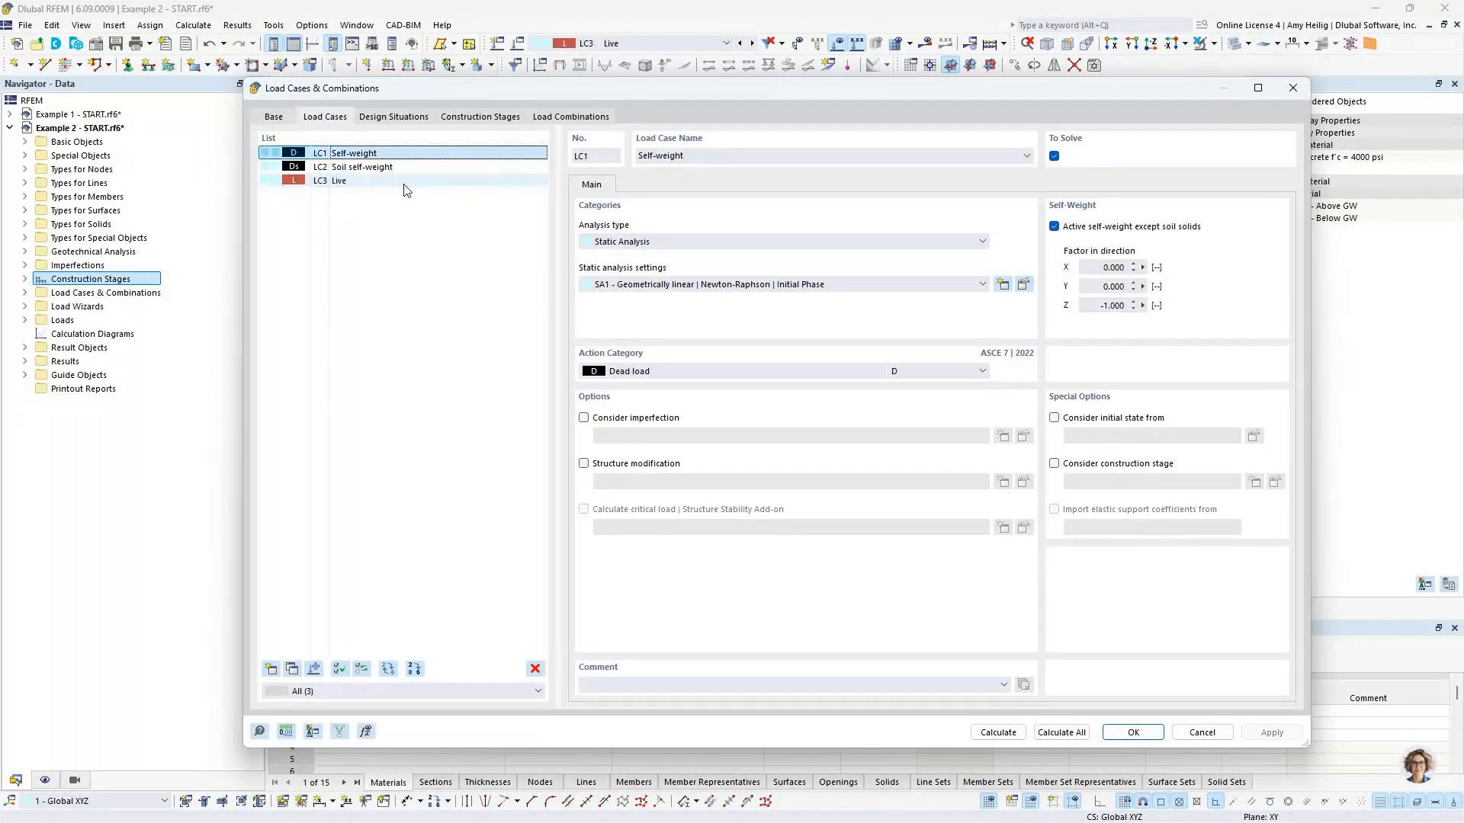
left_click(404, 184, "shift")
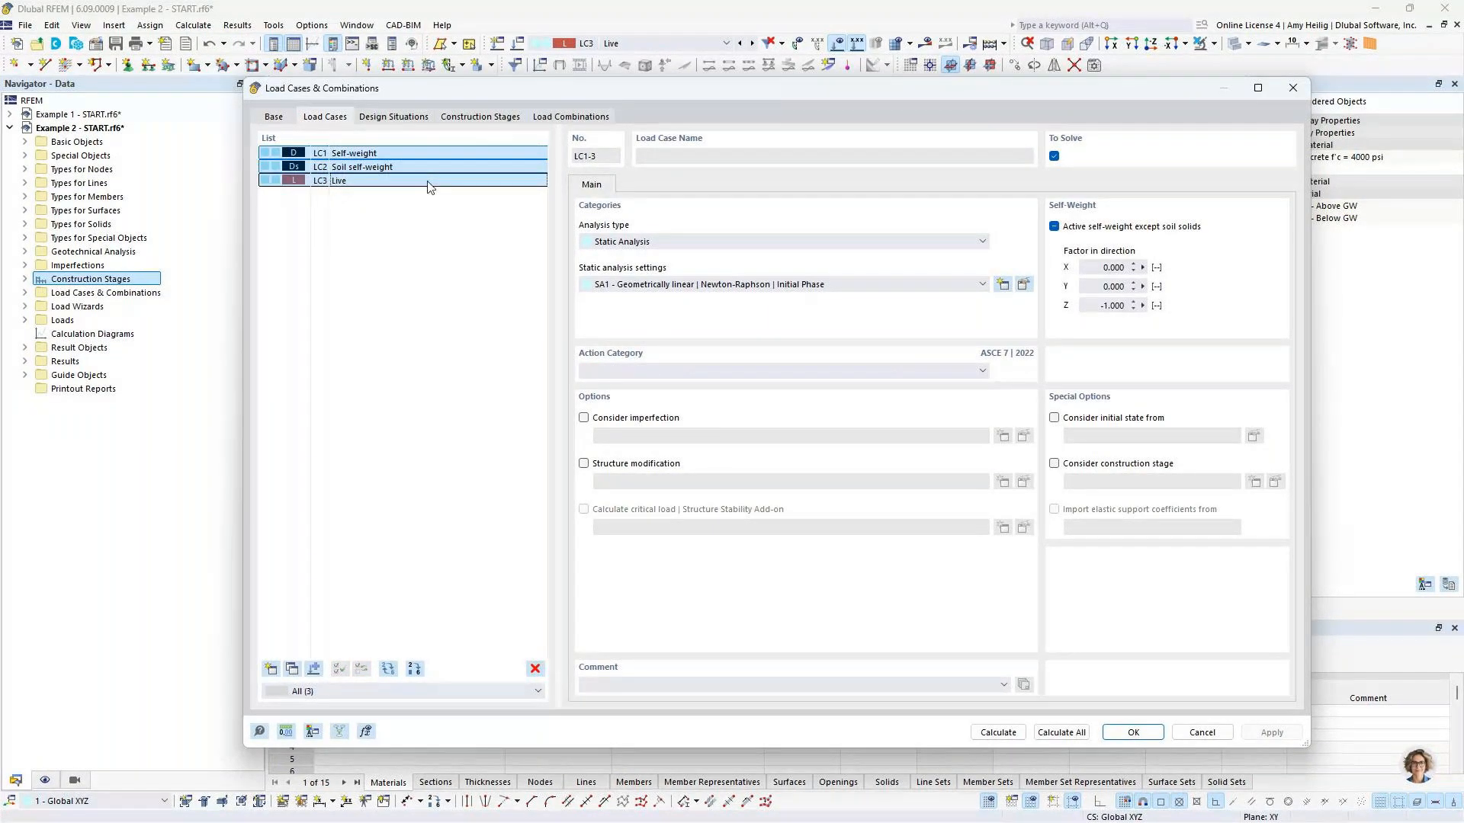
left_click(1054, 156)
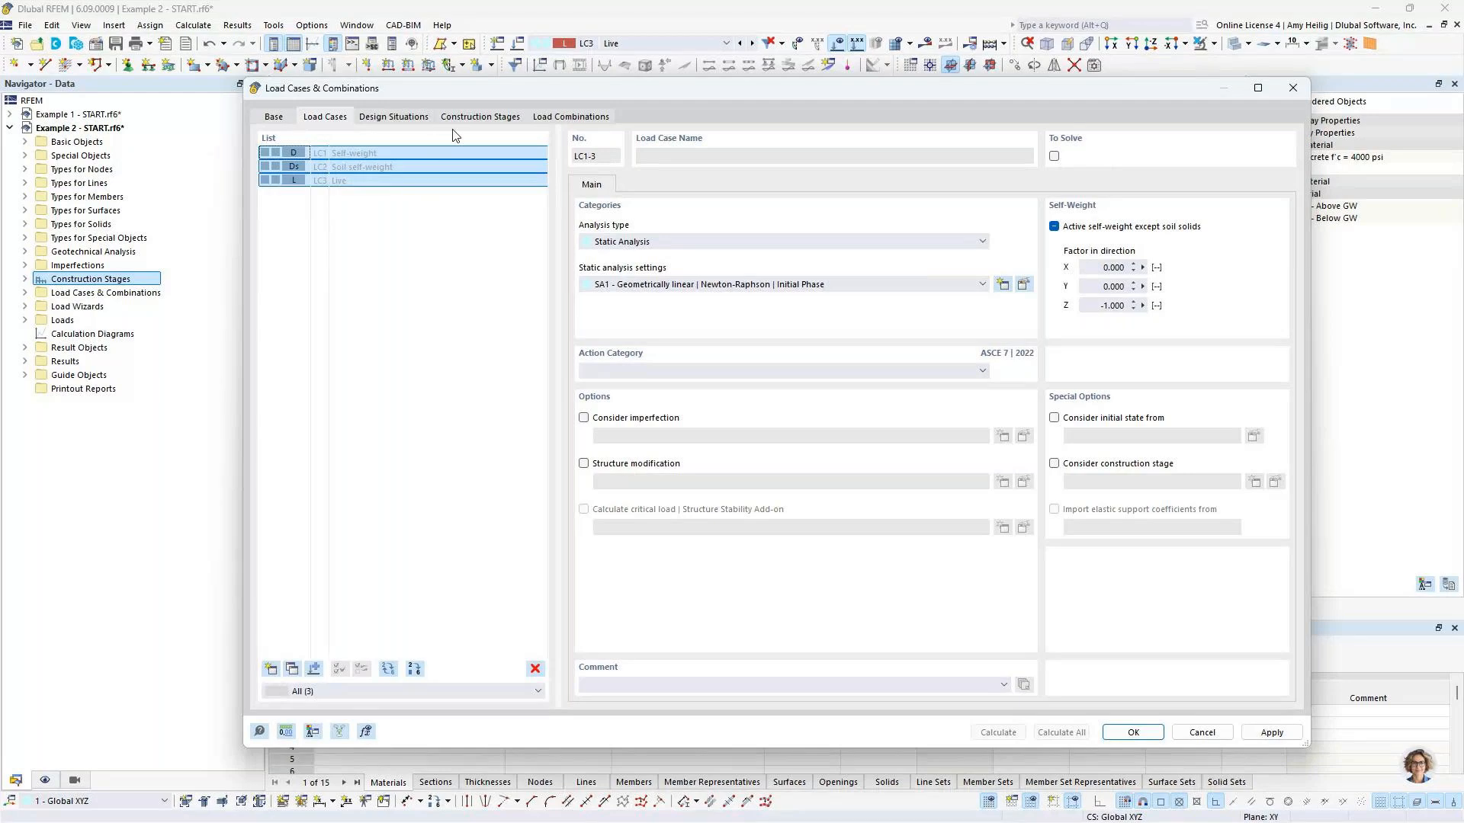
Step: Review the Initial Phase stage's static analysis settings and assign it a new structure modification that deactivates material nonlinearity models
left_click(560, 120)
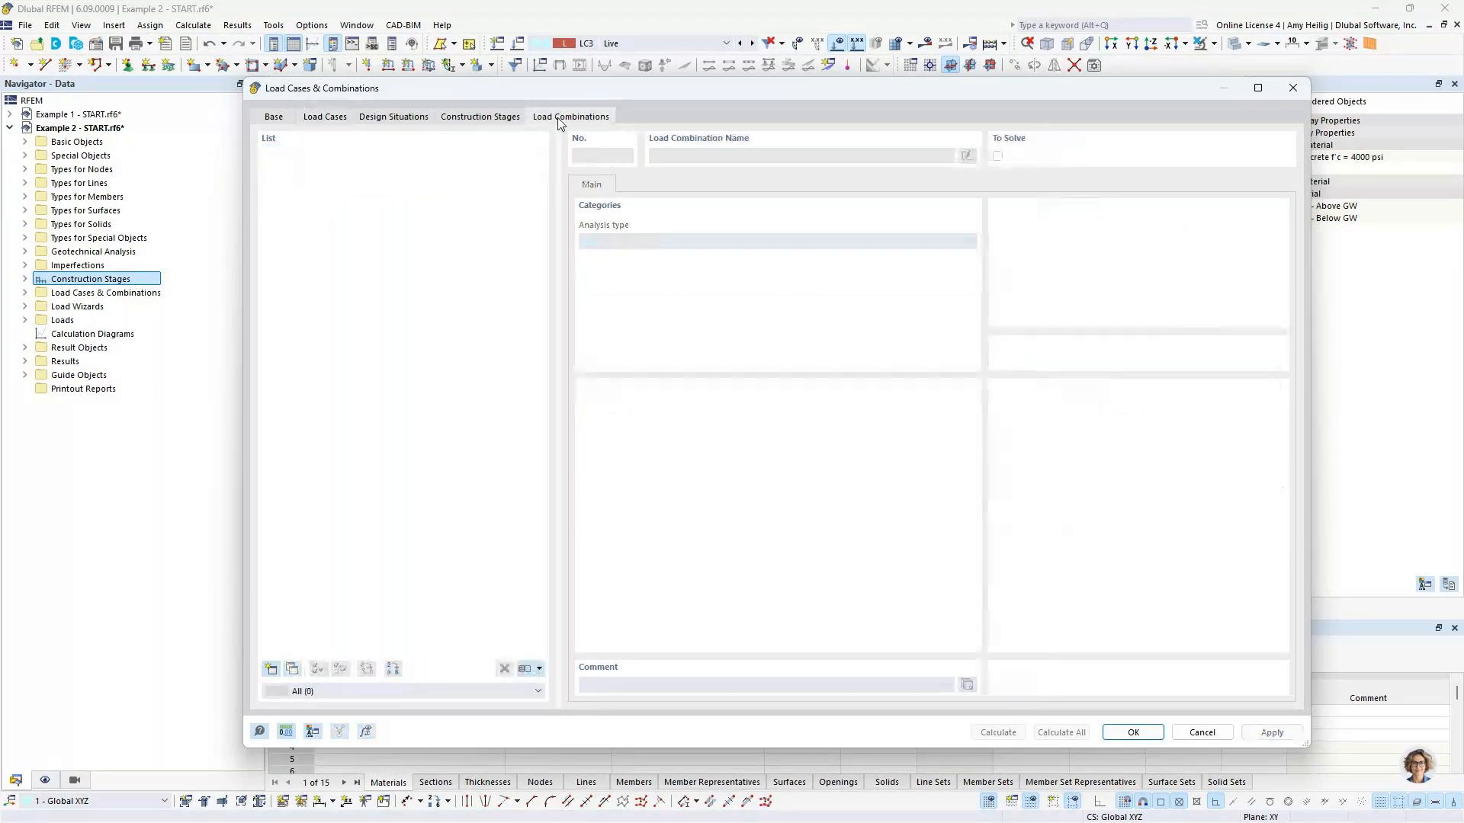
left_click(480, 119)
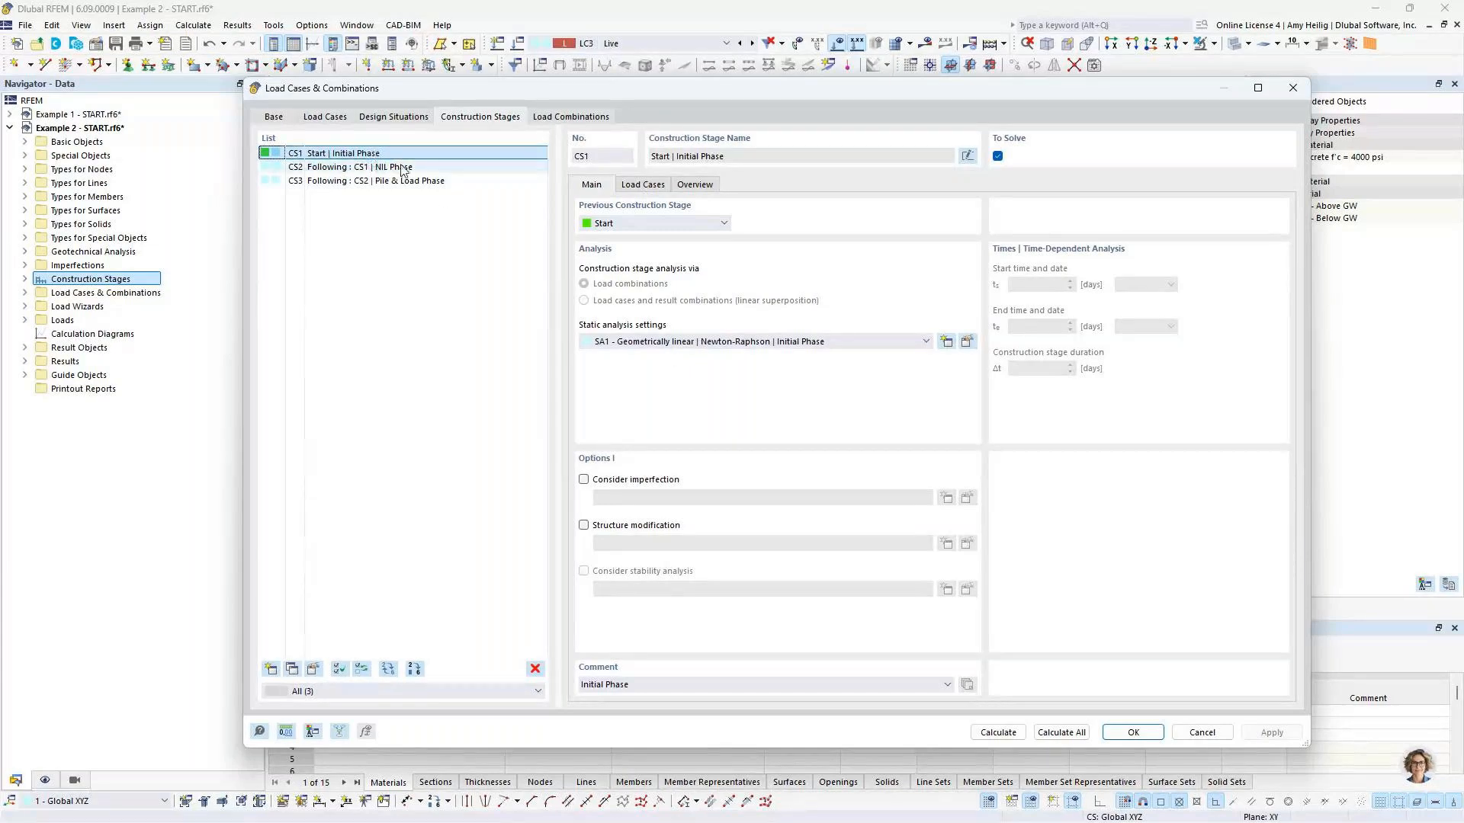
left_click(966, 342)
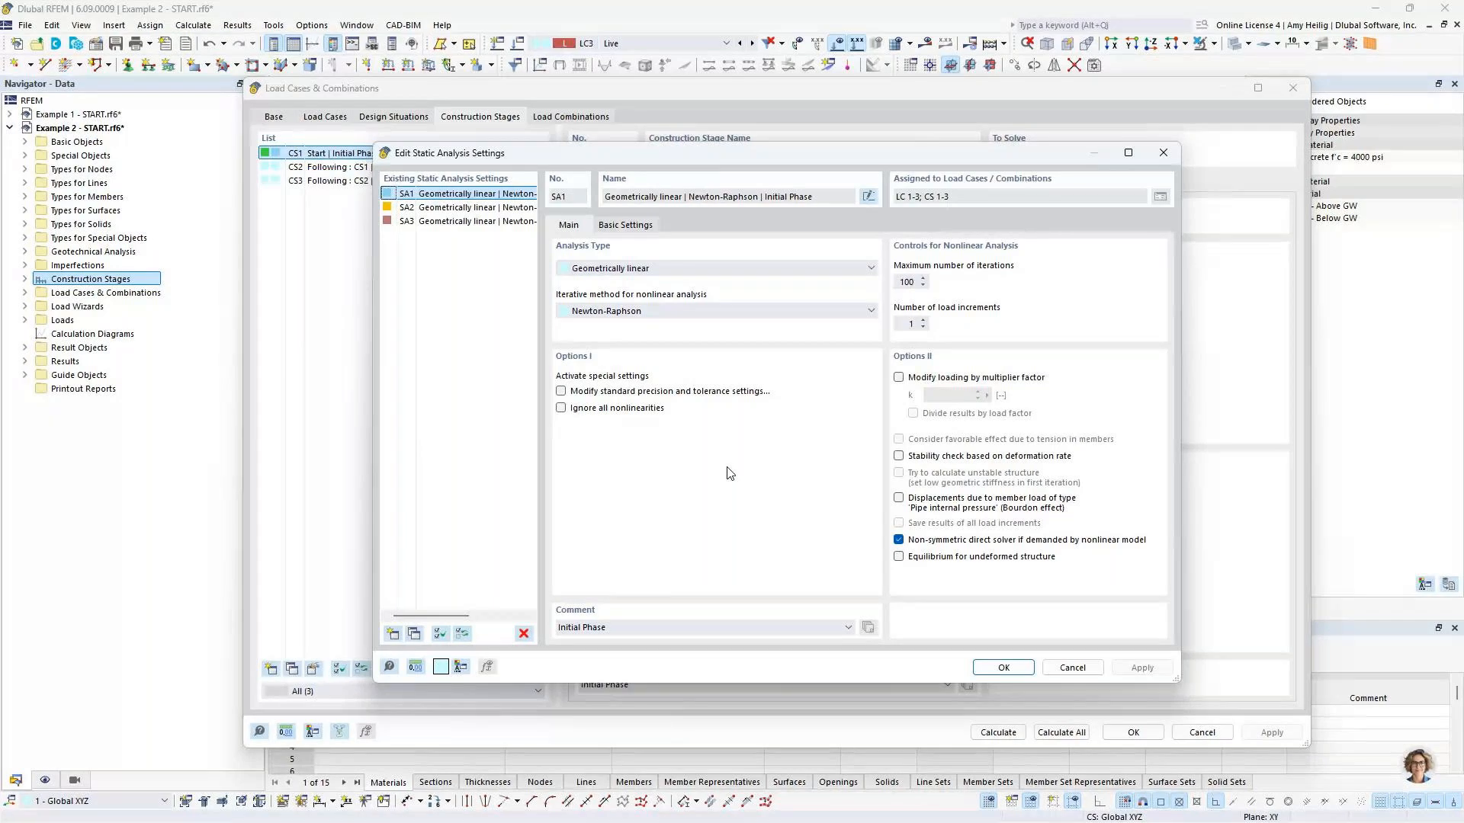
left_click(1003, 668)
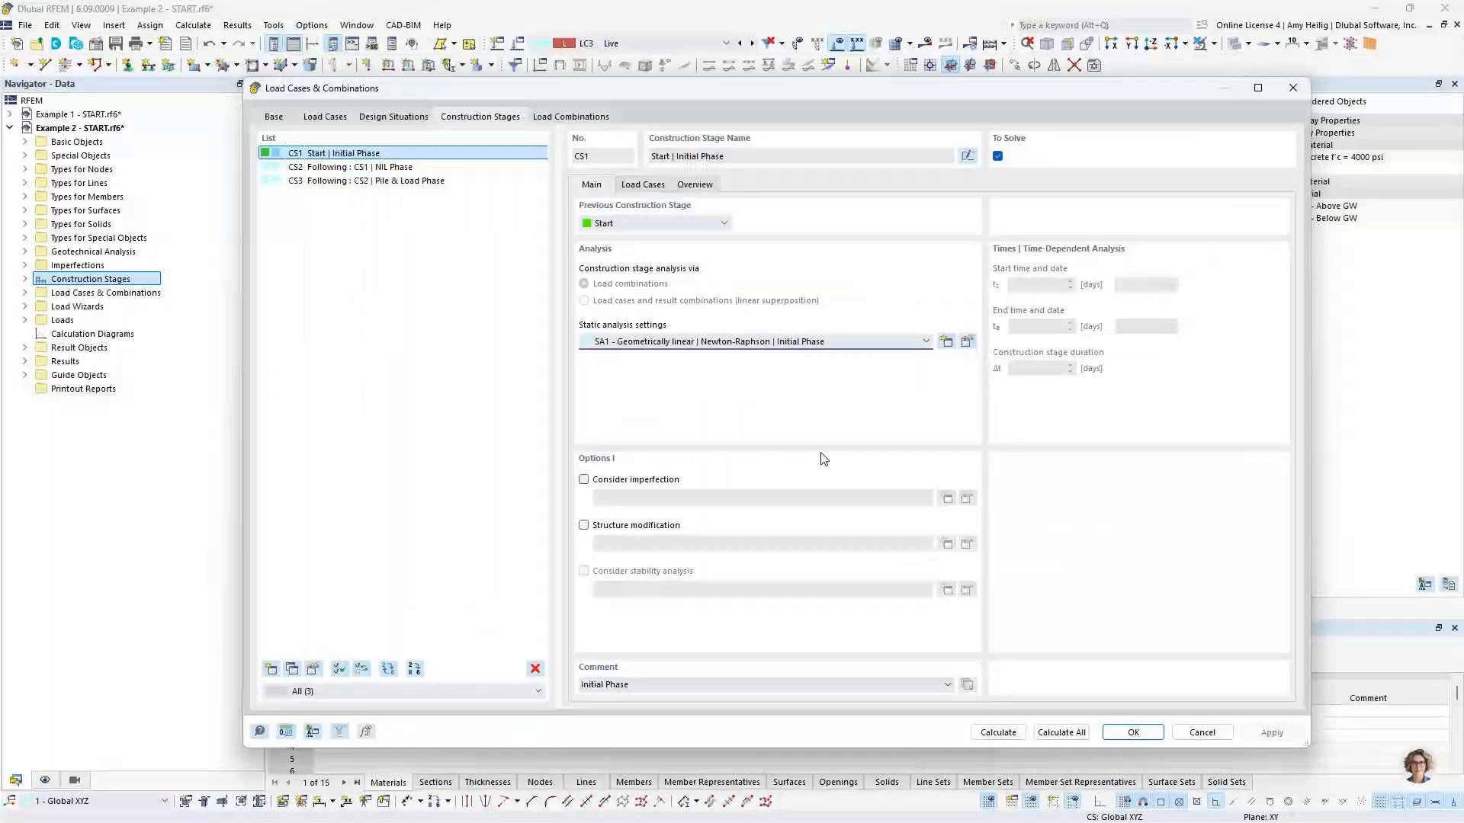
left_click(662, 525)
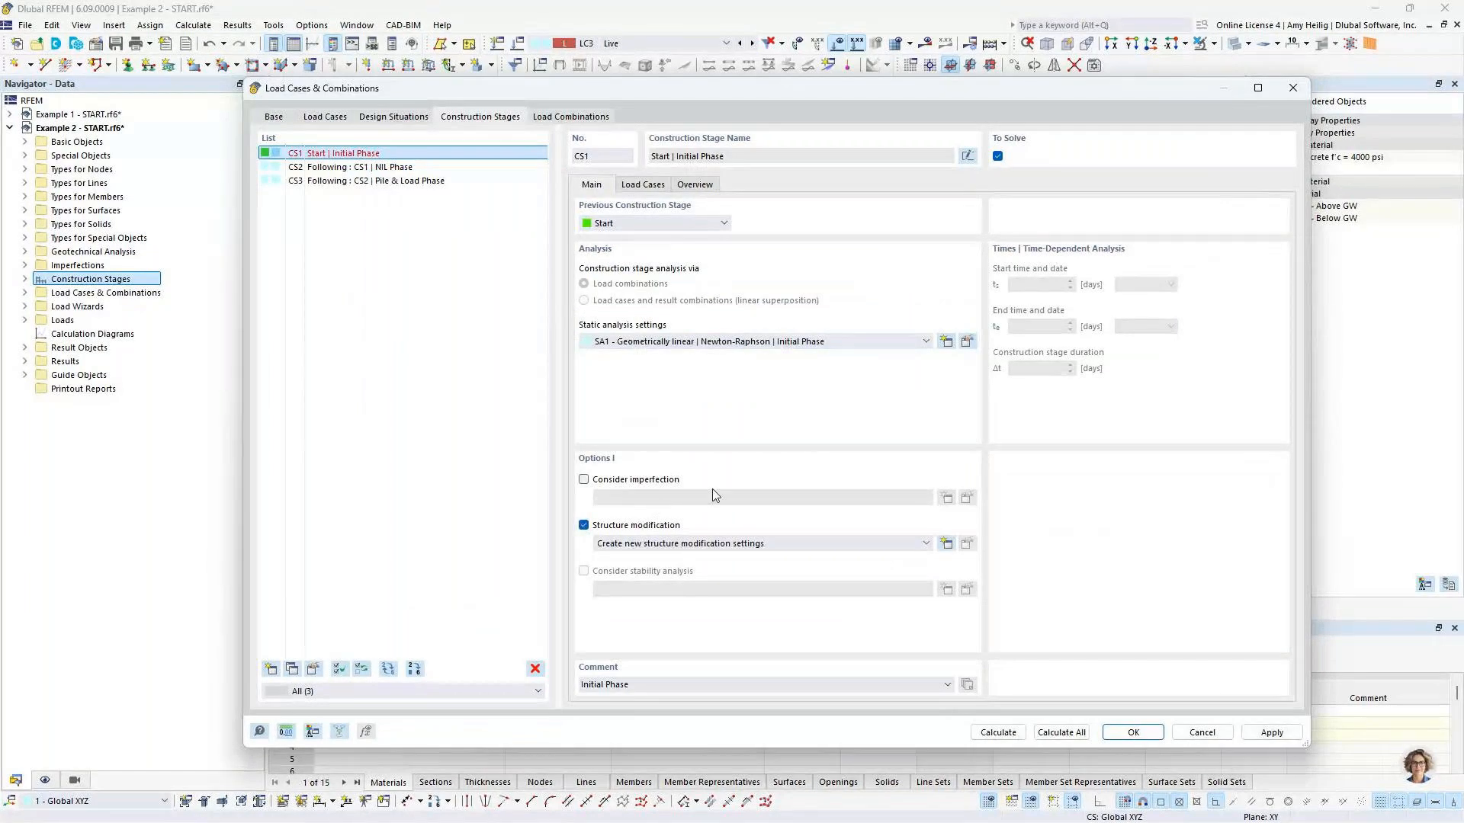
left_click(944, 543)
left_click(580, 588)
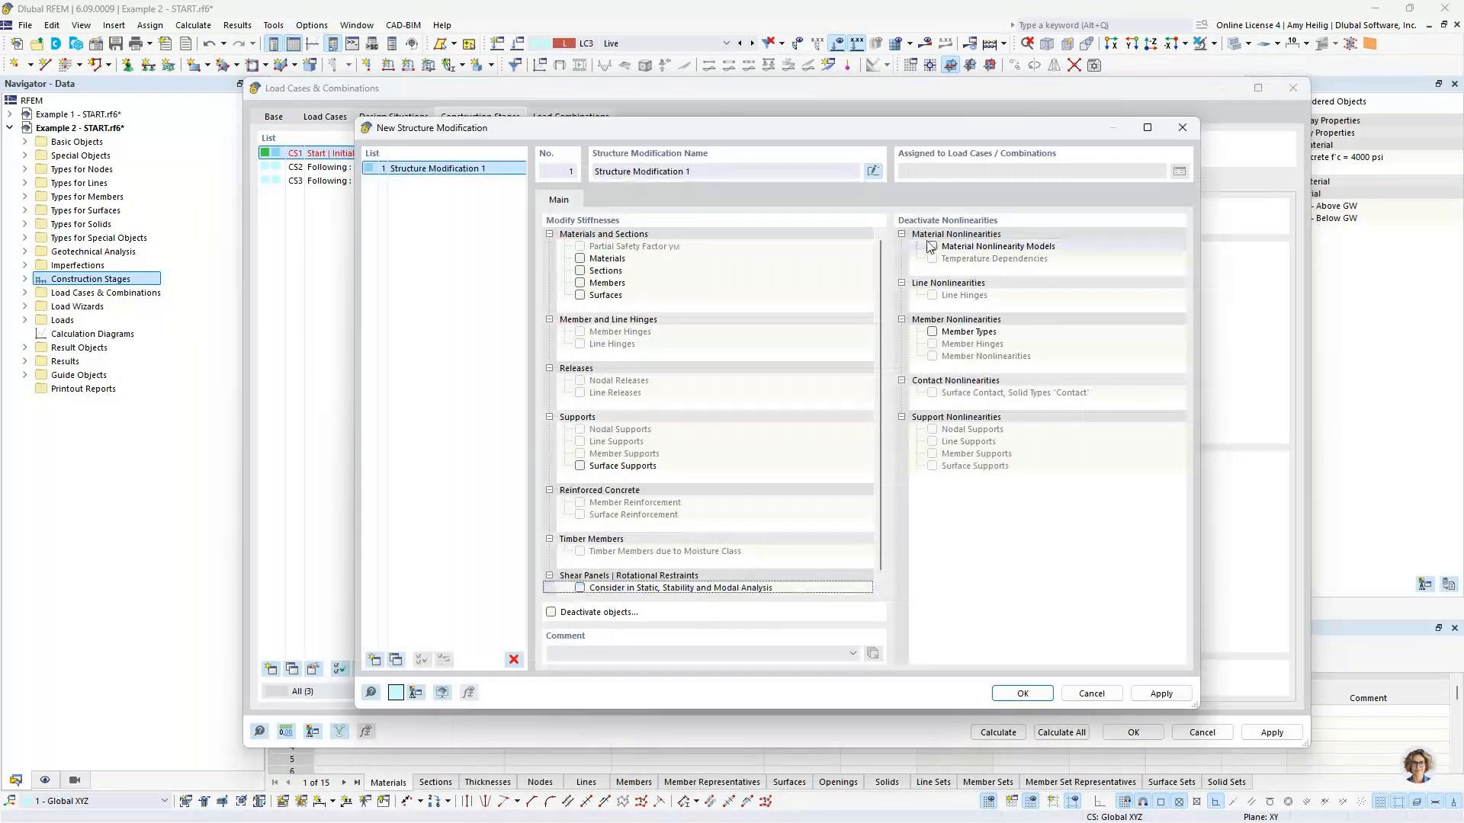
left_click(932, 247)
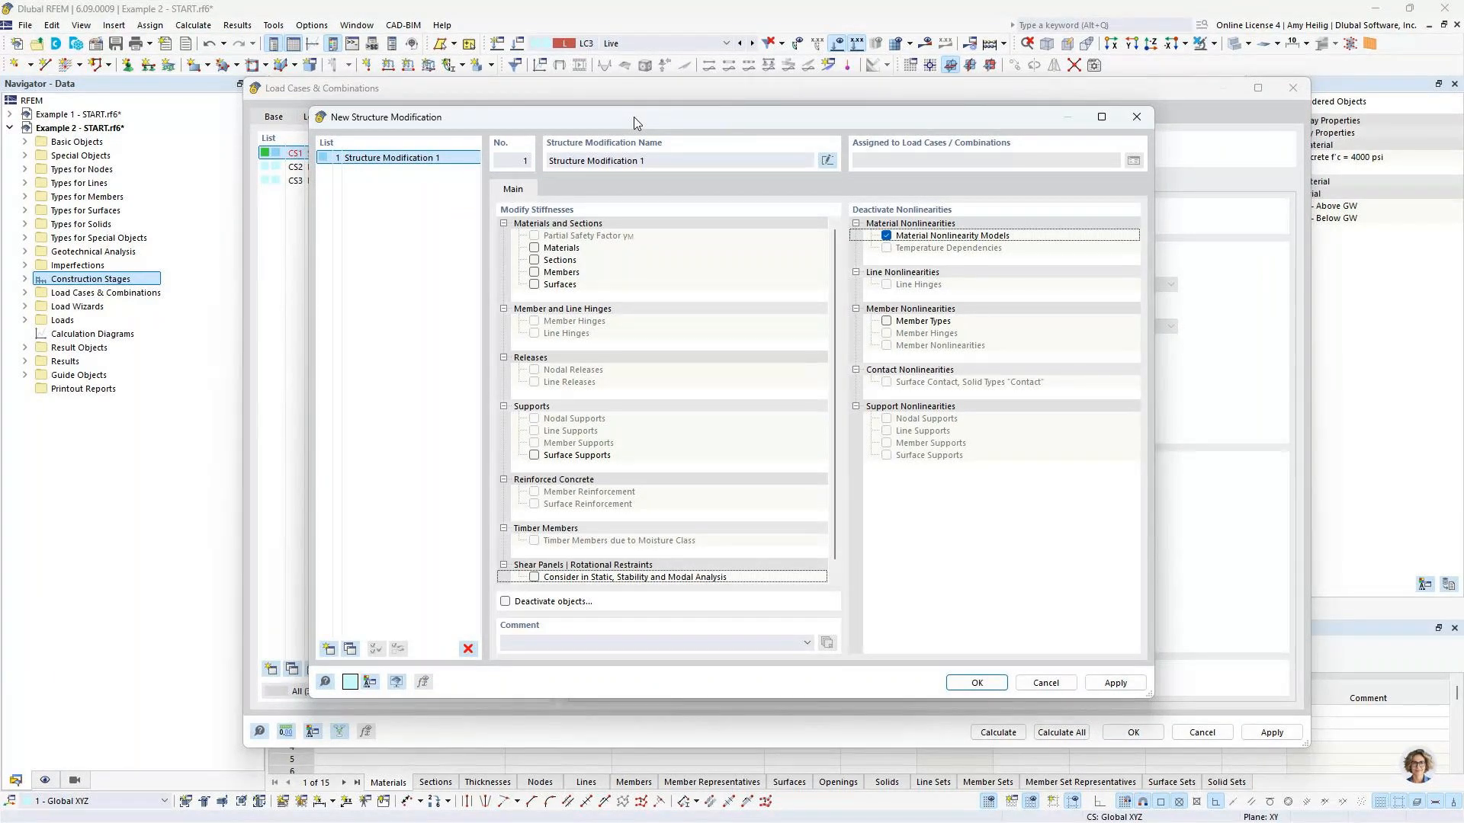
left_click(975, 682)
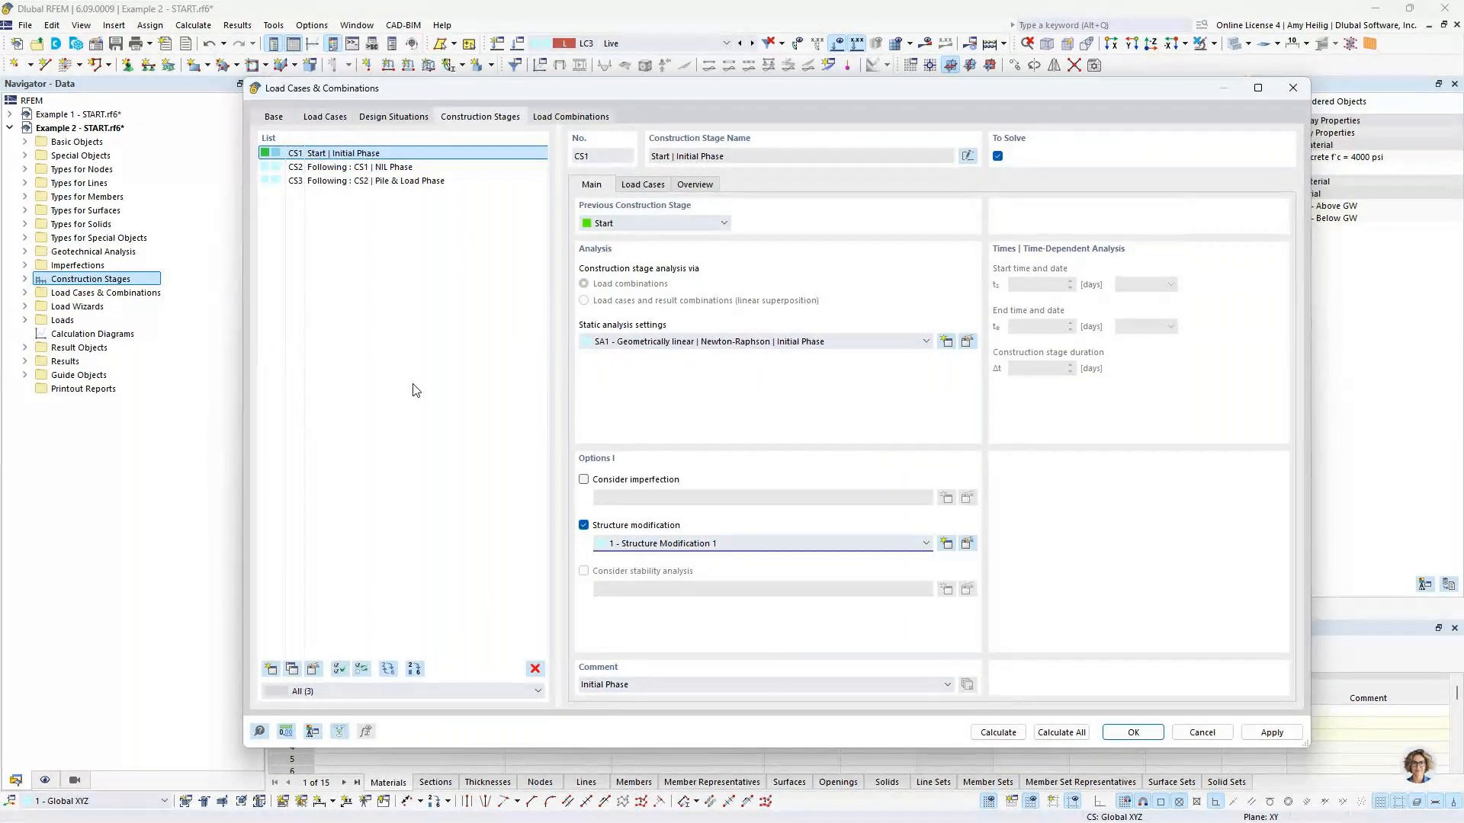
Step: Assign load case LC2 Soil self-weight to the Initial Phase construction stage and check the NIL Phase's load cases
left_click(332, 169)
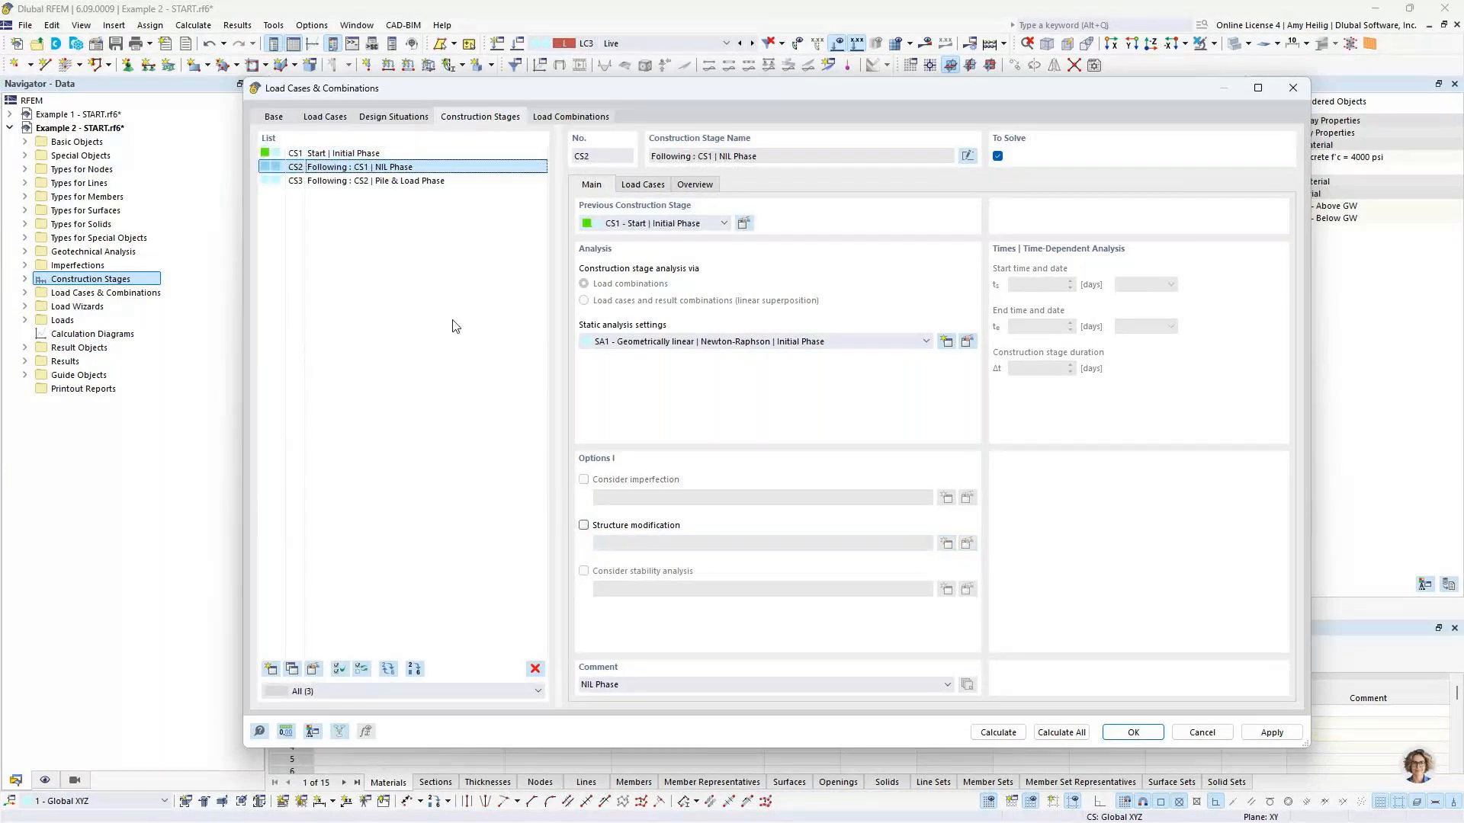
left_click(344, 154)
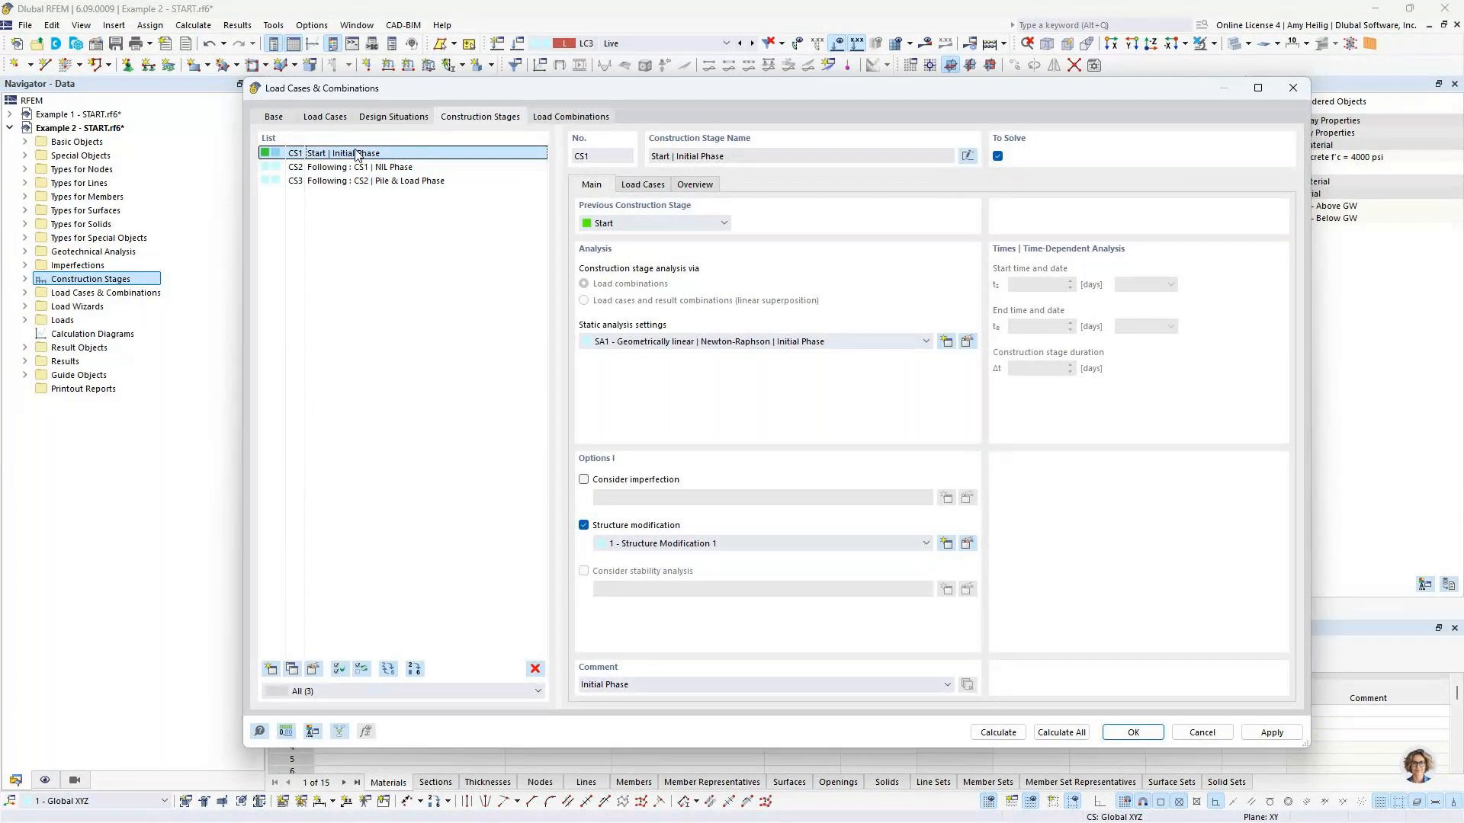
left_click(642, 184)
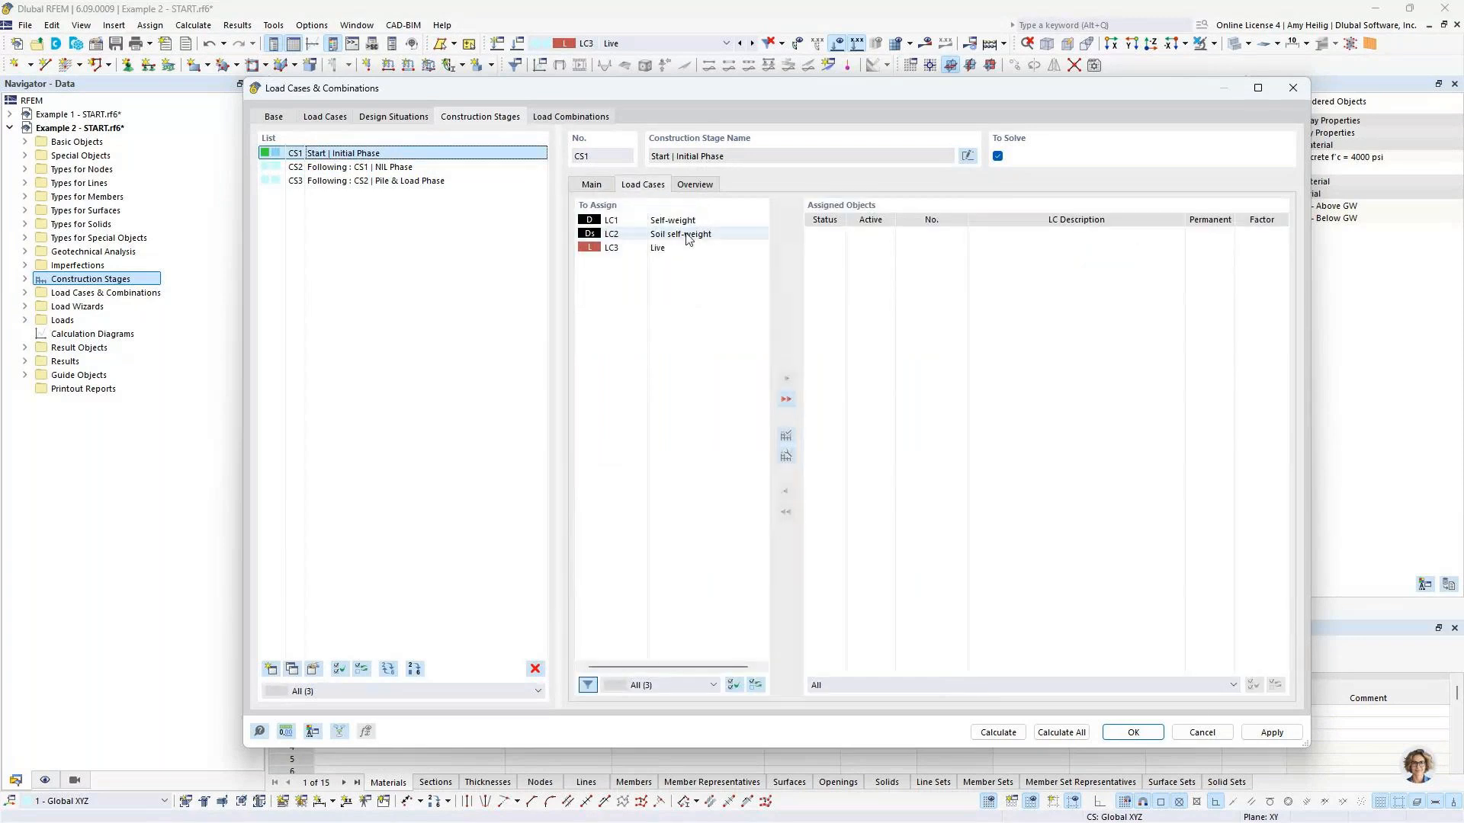
left_click_drag(686, 238, 1039, 245)
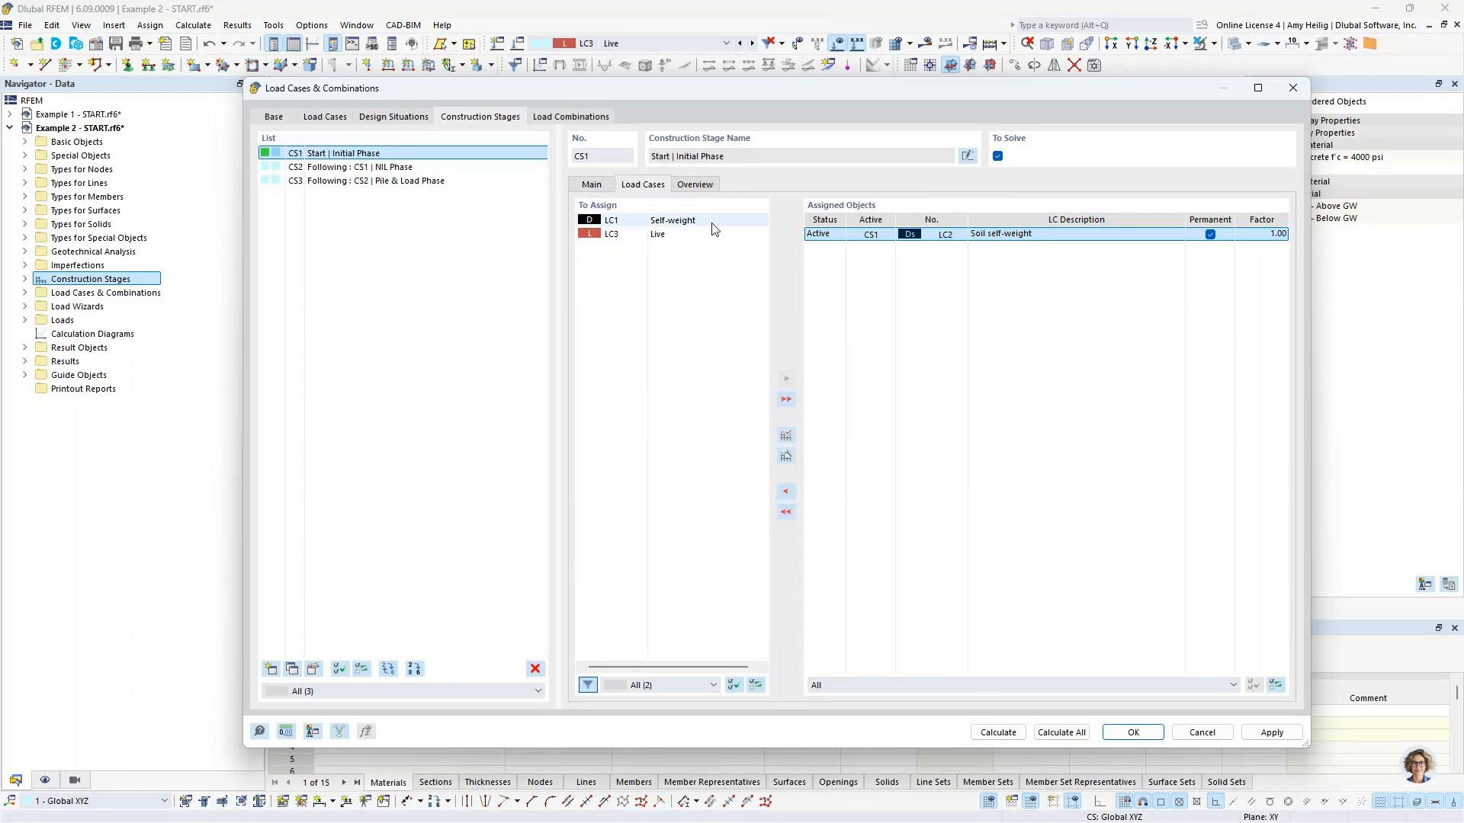
left_click(398, 168)
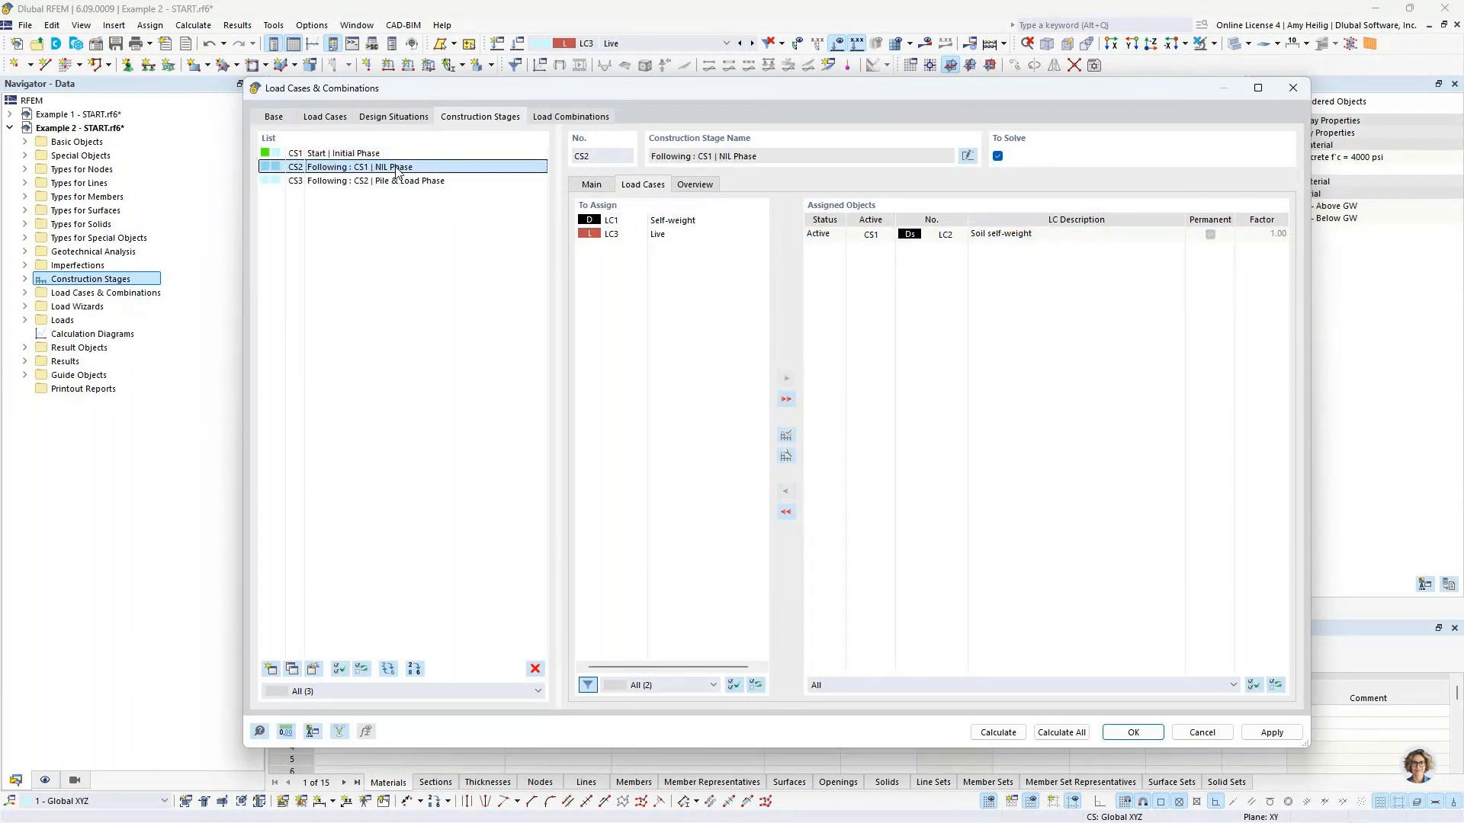
Step: Assign static analysis settings SA2 NIL Phase to construction stage CS2 after reviewing them, and check the stage's load cases
left_click(585, 185)
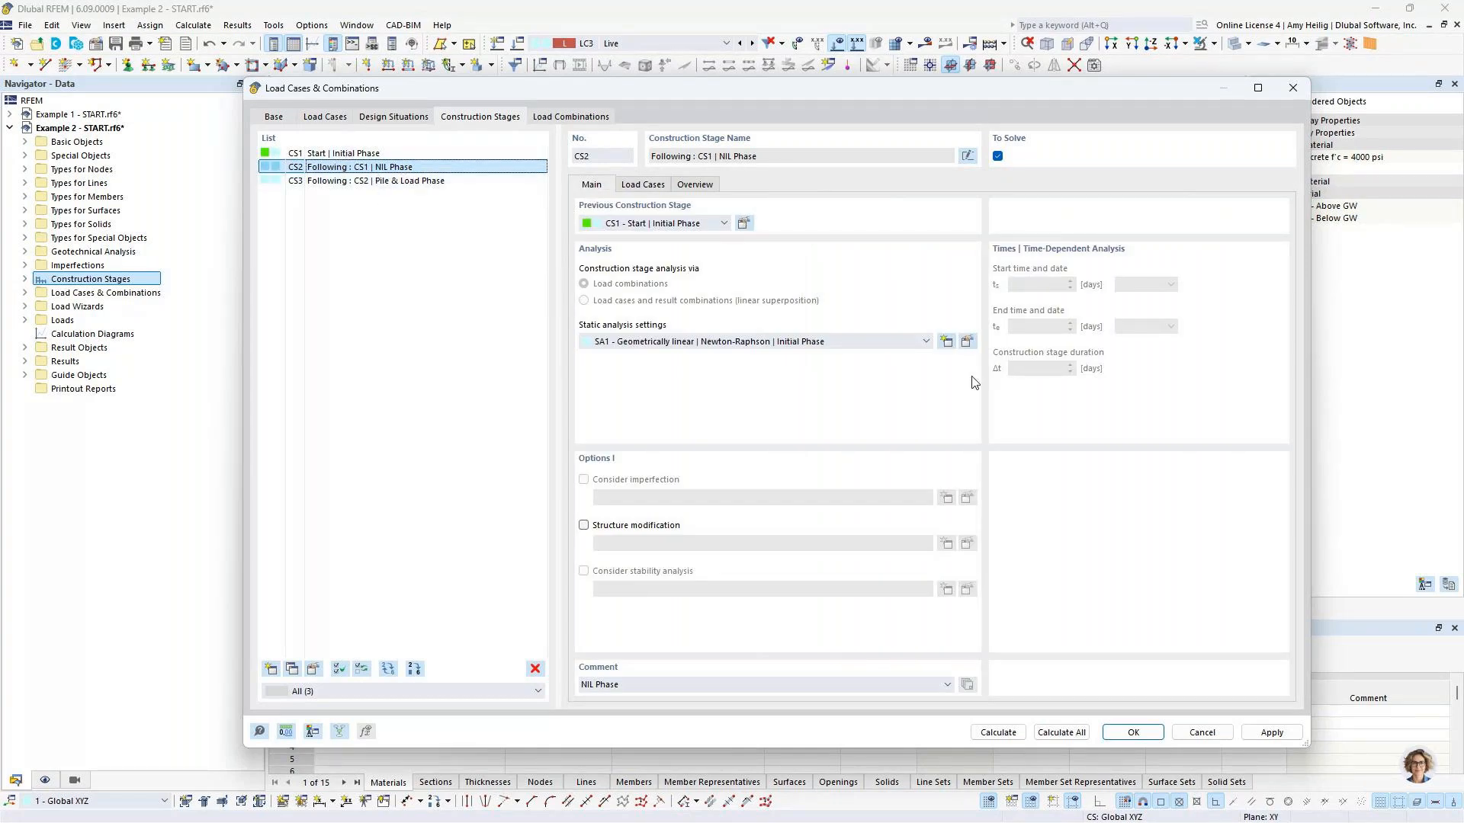
left_click(966, 342)
left_click(735, 342)
left_click(720, 367)
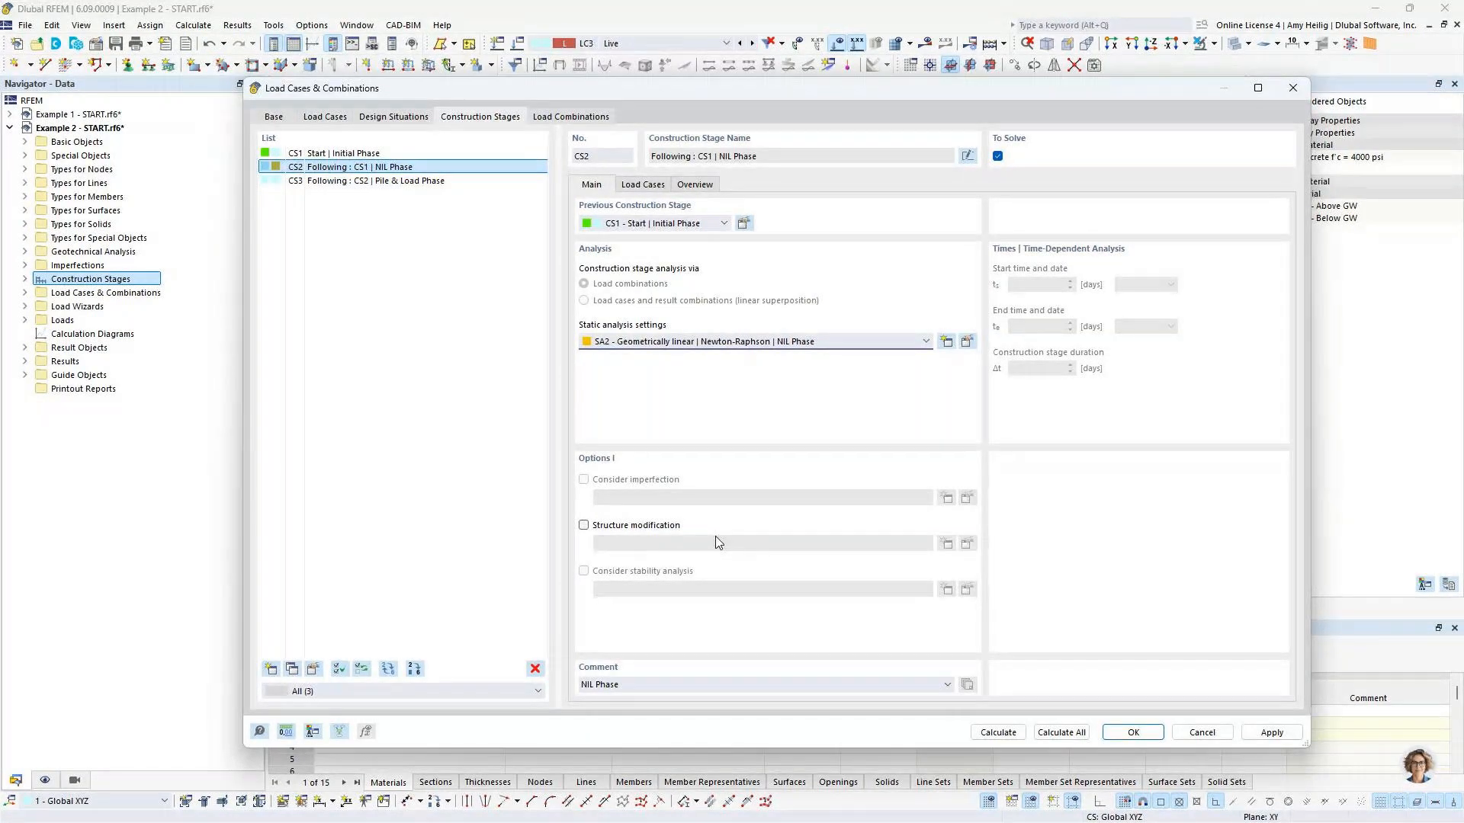
left_click(643, 185)
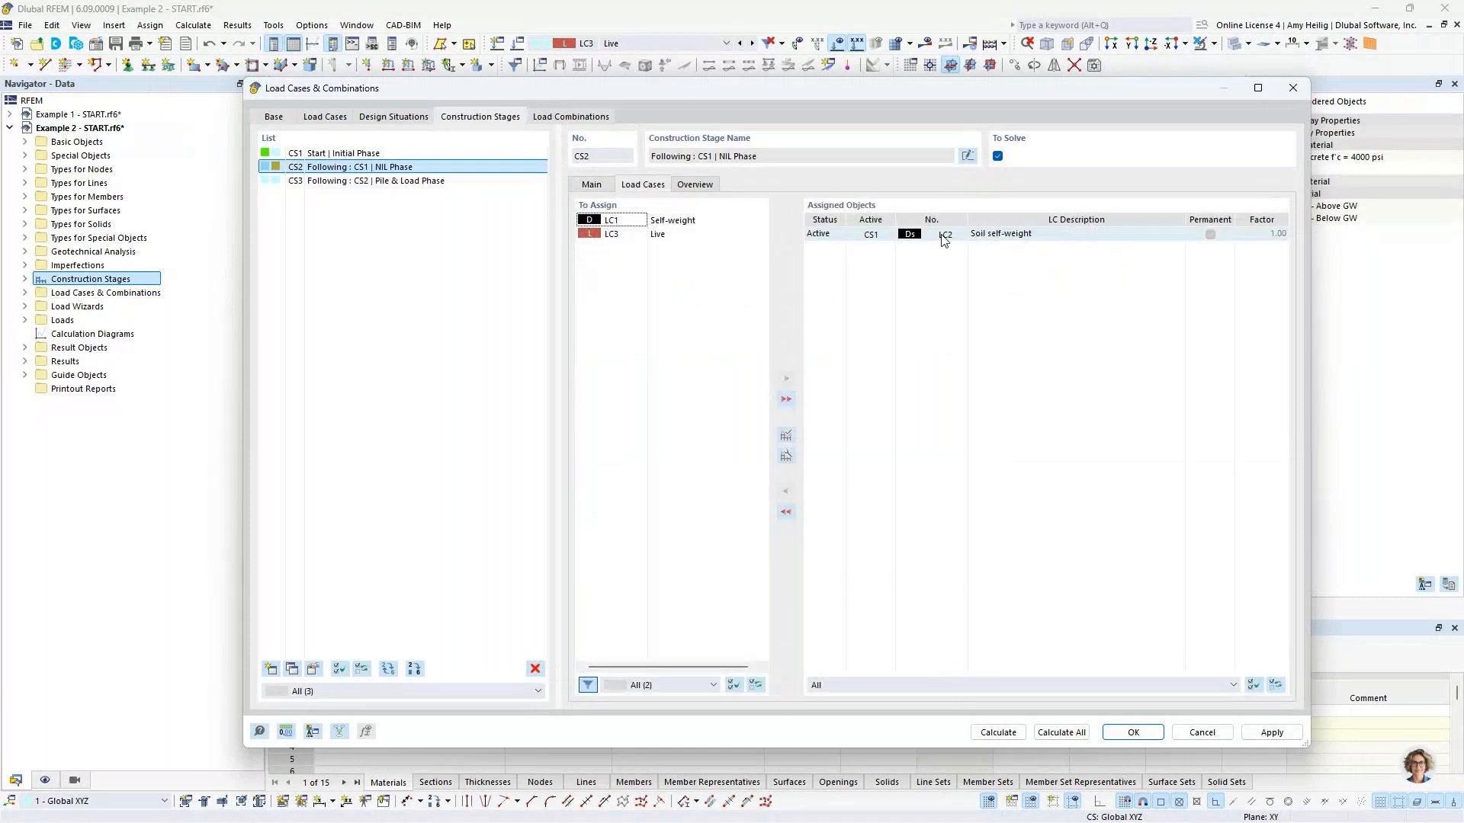
left_click(592, 185)
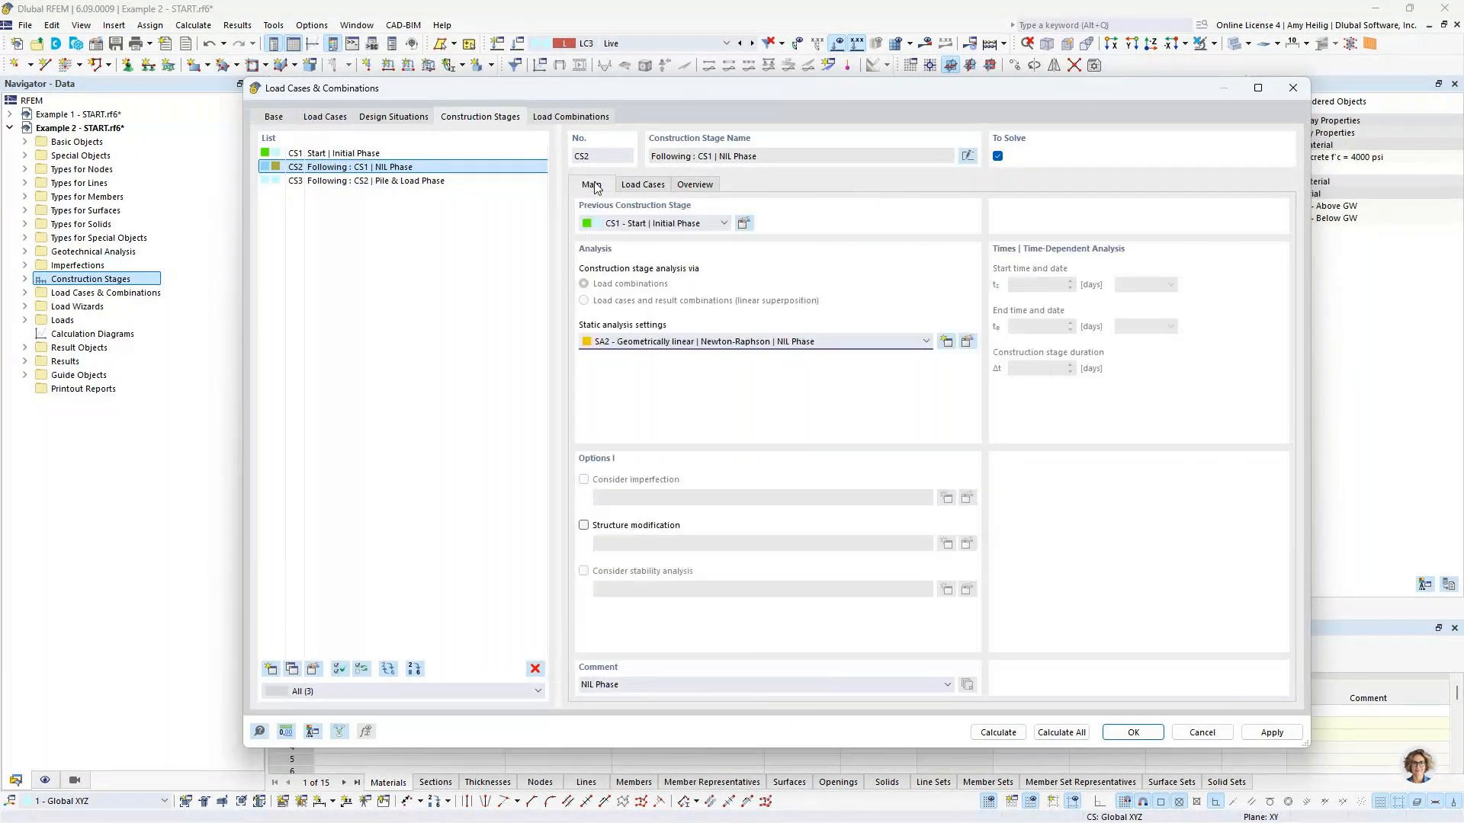
Step: Review static analysis settings SA3 with 10 load increments and assign them to the Pile & Load Phase stage CS3
left_click(436, 183)
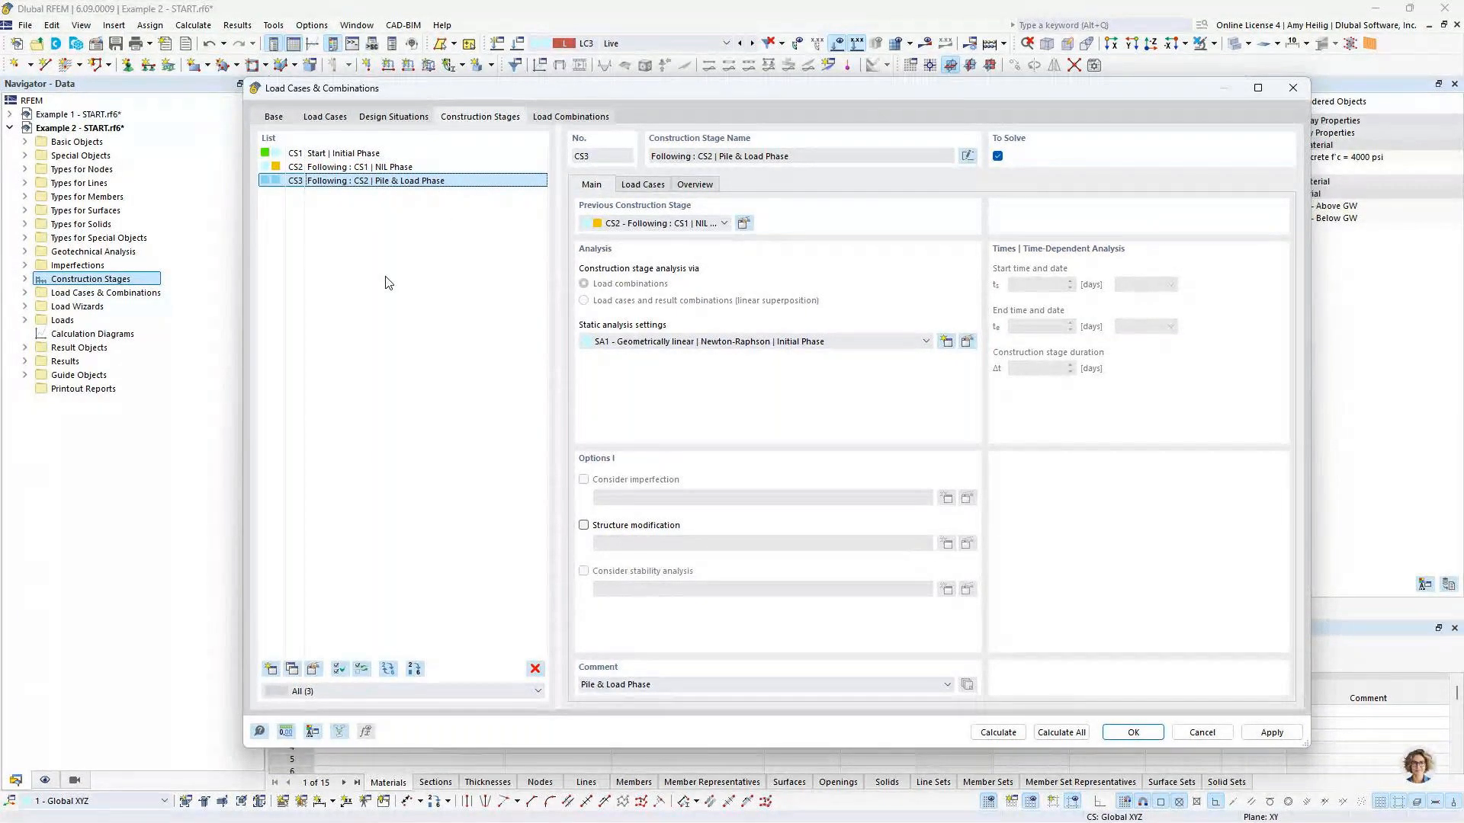
left_click(967, 342)
left_click(476, 221)
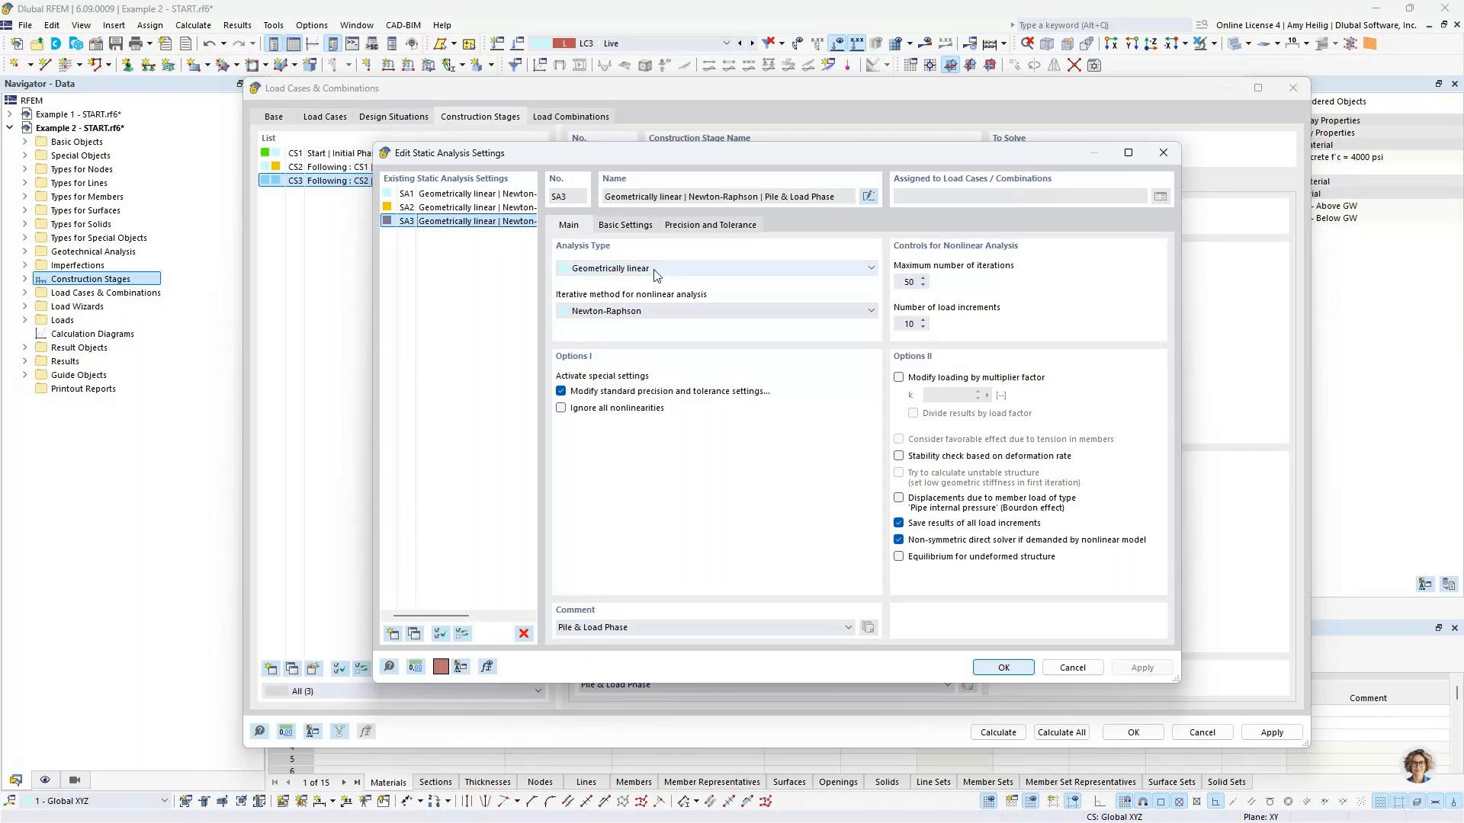
double_click(905, 323)
left_click(906, 325)
left_click(1011, 673)
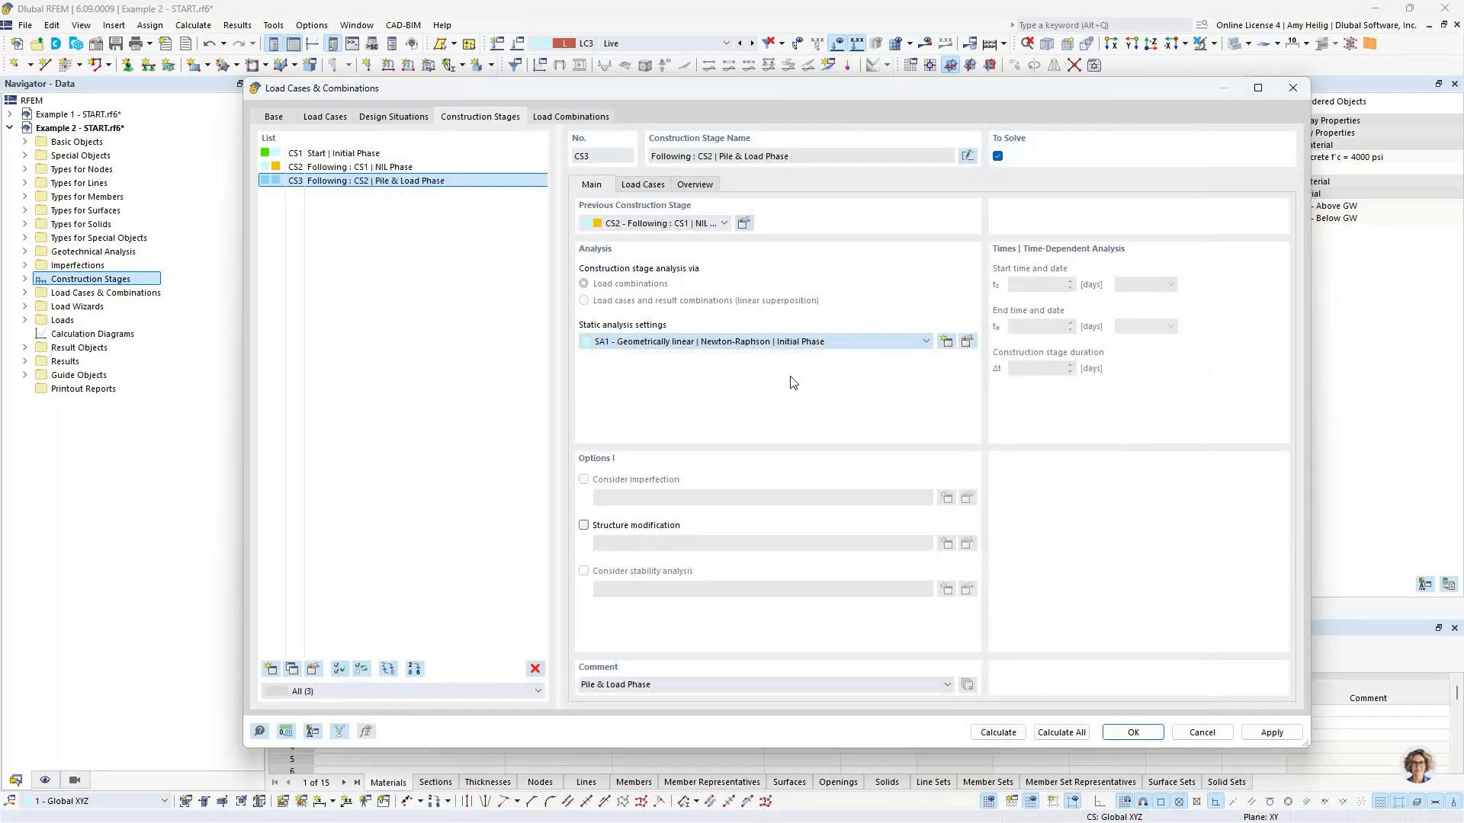
Step: Assign load cases LC1 Self-weight and LC3 Live to CS3 as permanent, and start calculating everything
left_click(658, 187)
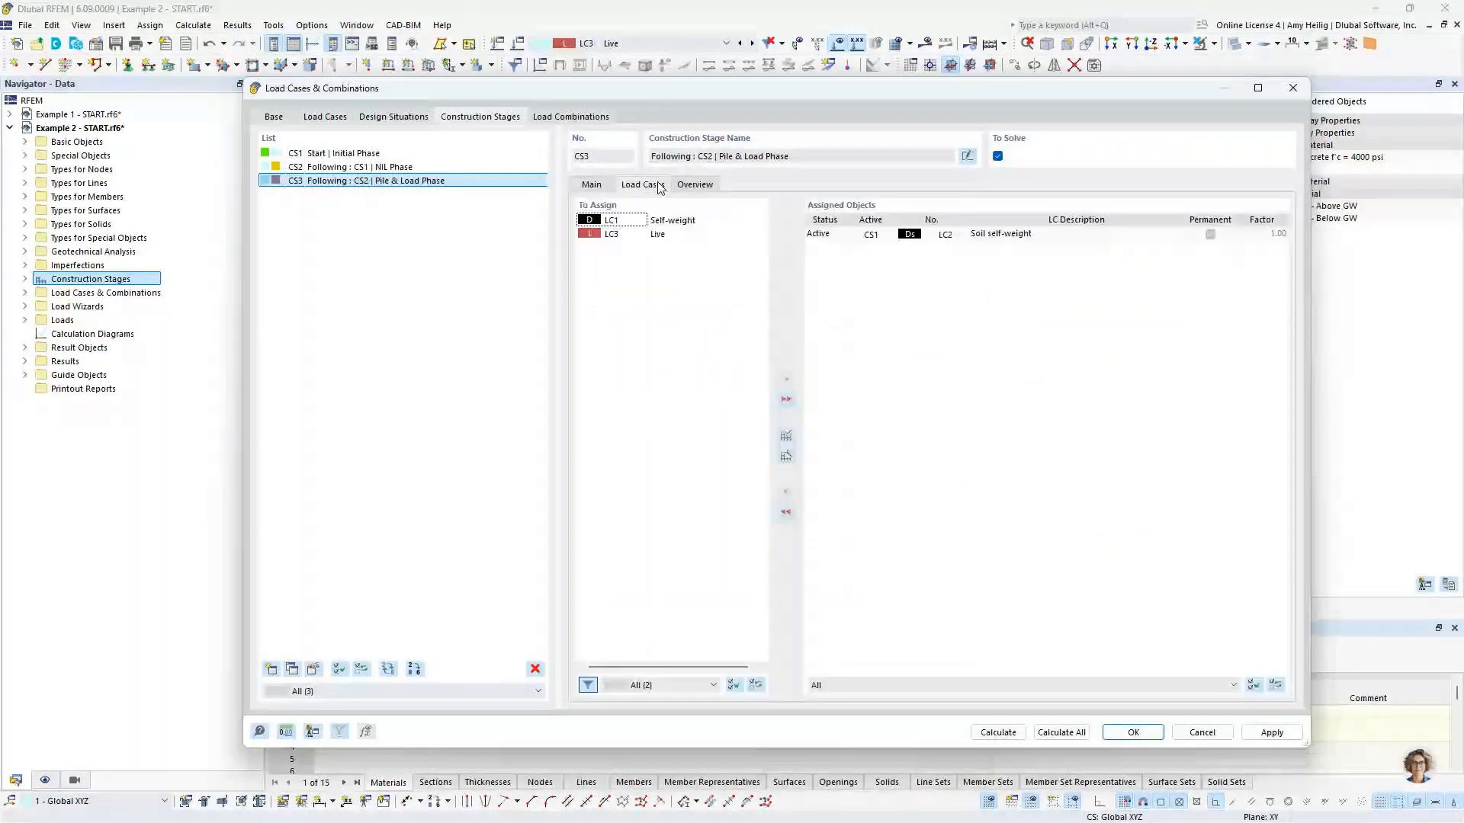
left_click(670, 221)
double_click(678, 221)
left_click(671, 222)
double_click(670, 222)
left_click(1209, 262)
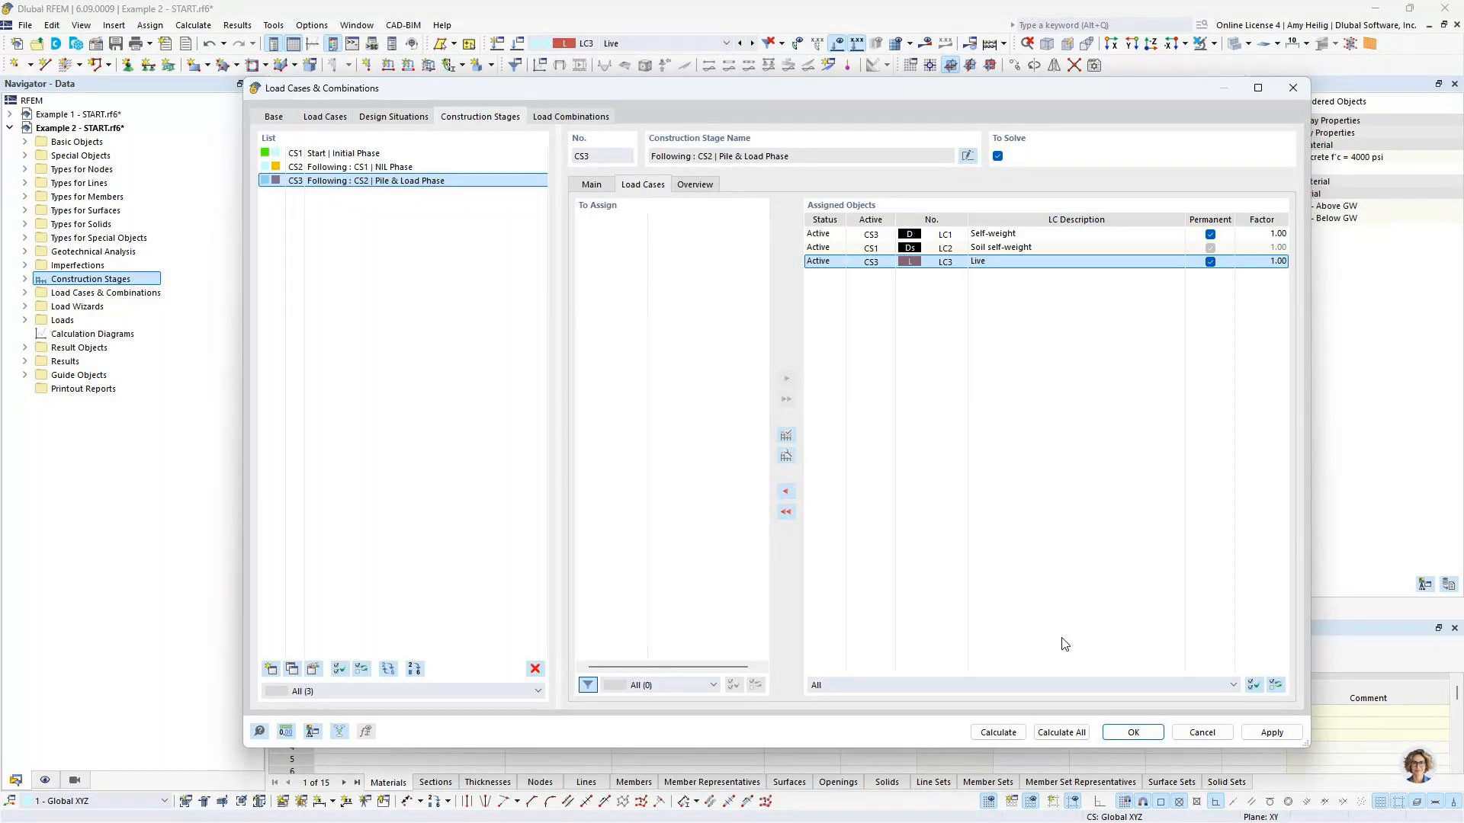
left_click(1067, 732)
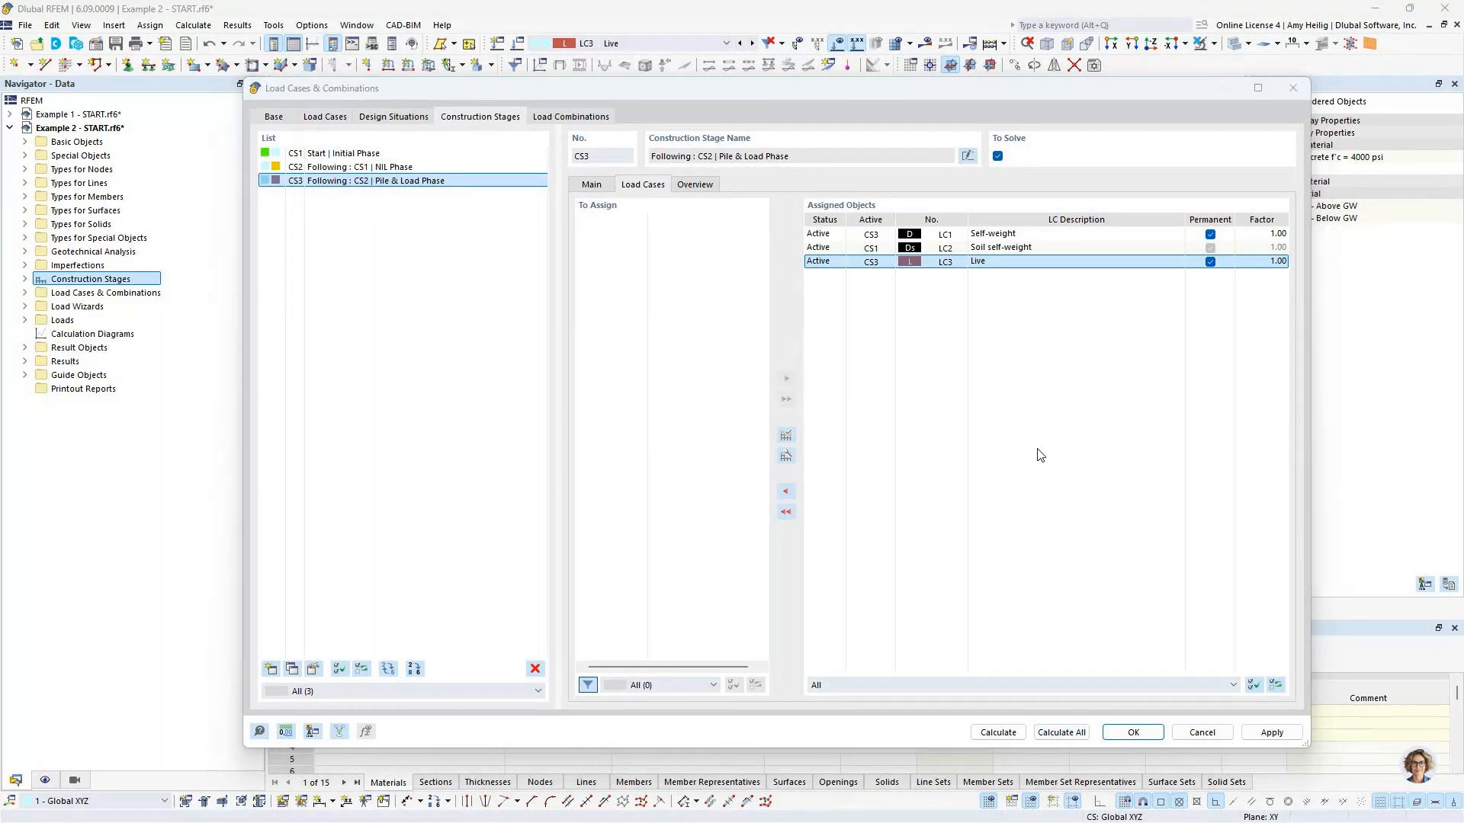
Step: Switch to the finished Example 2 - FINAL model and display the results of construction stage CS3 Pile & Loading
key("super+Tab")
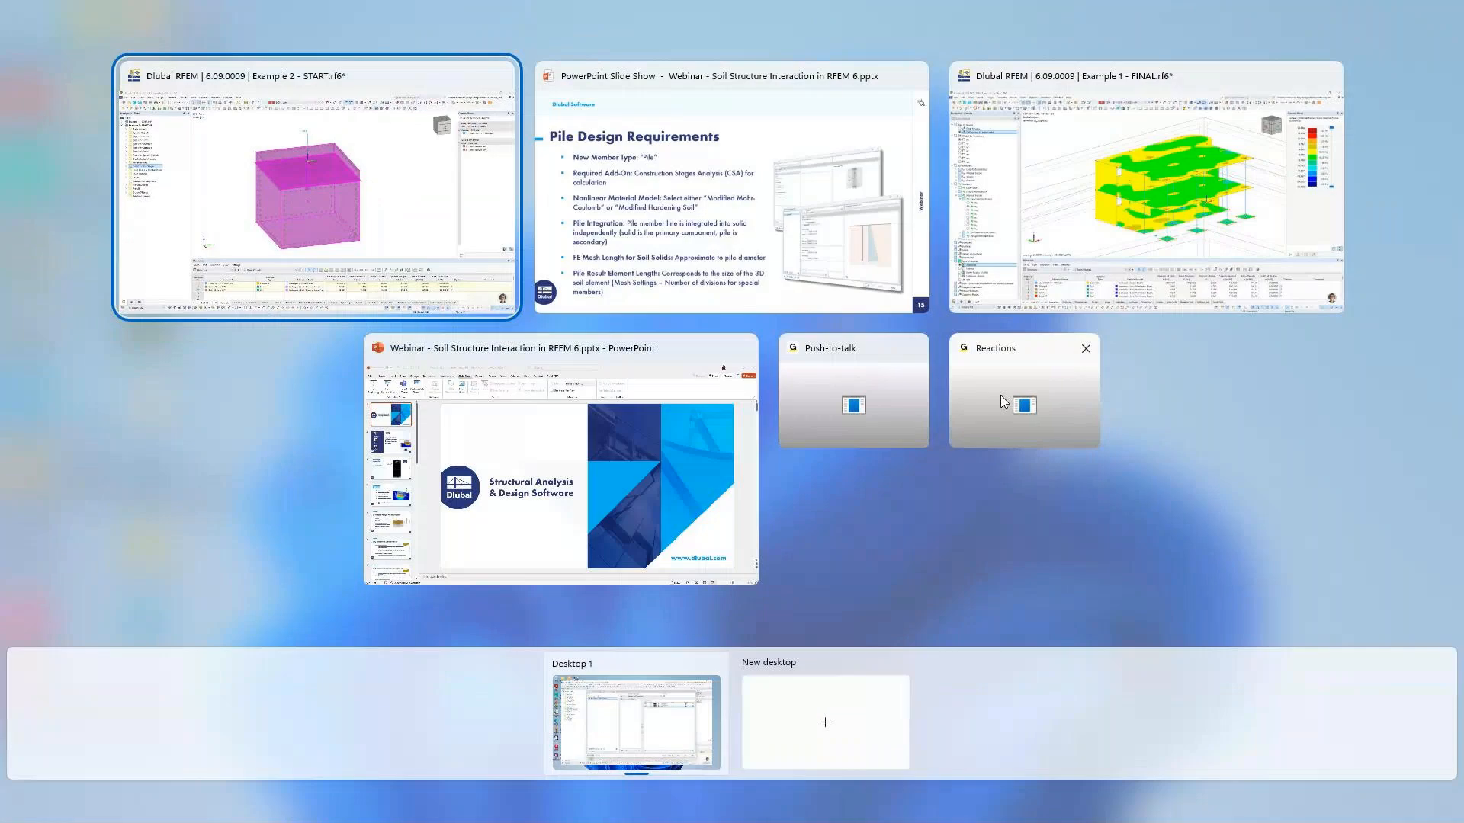
left_click(963, 311)
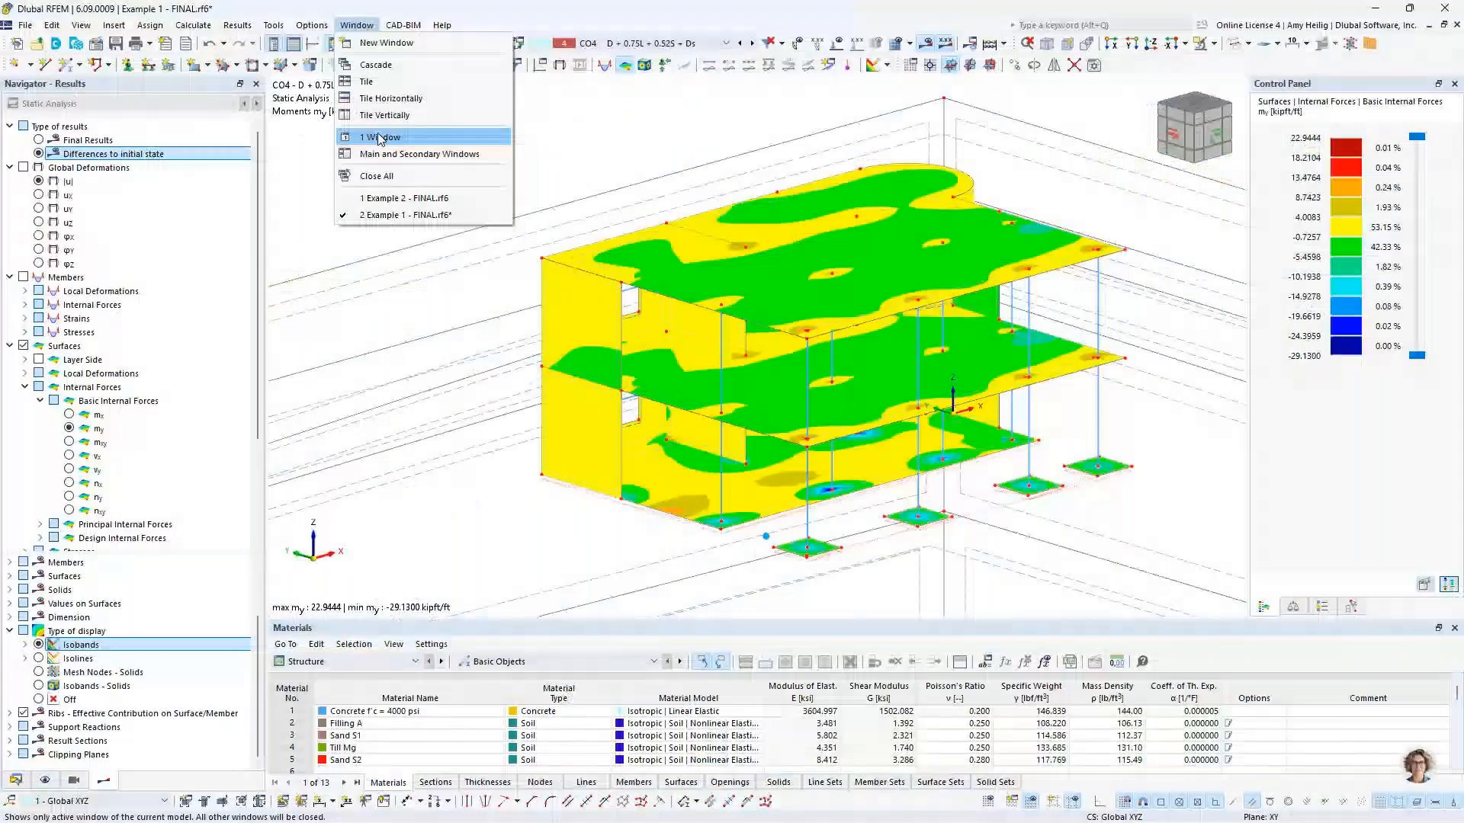
left_click(404, 198)
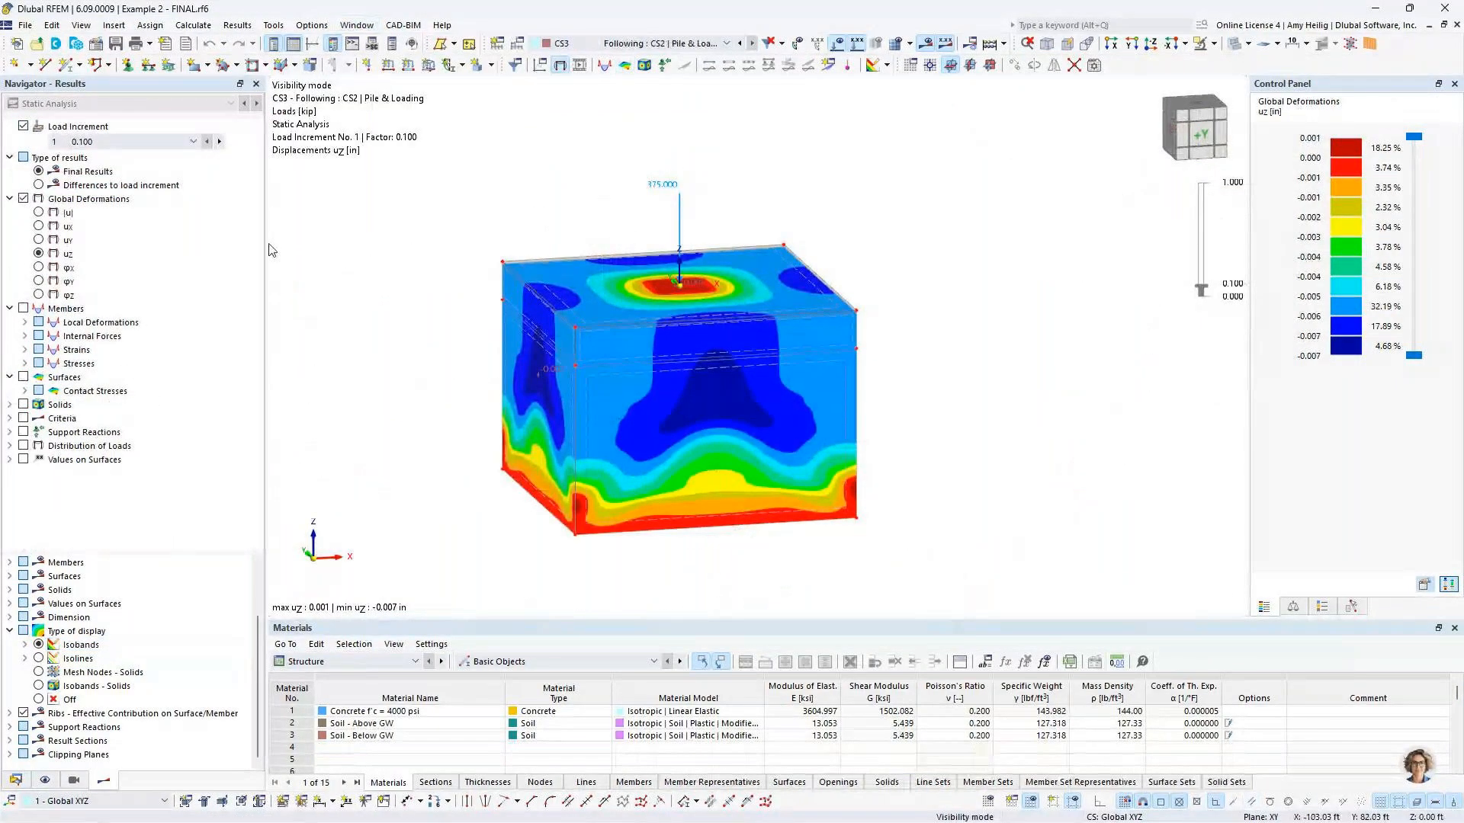
middle_click_drag(416, 385, 437, 343)
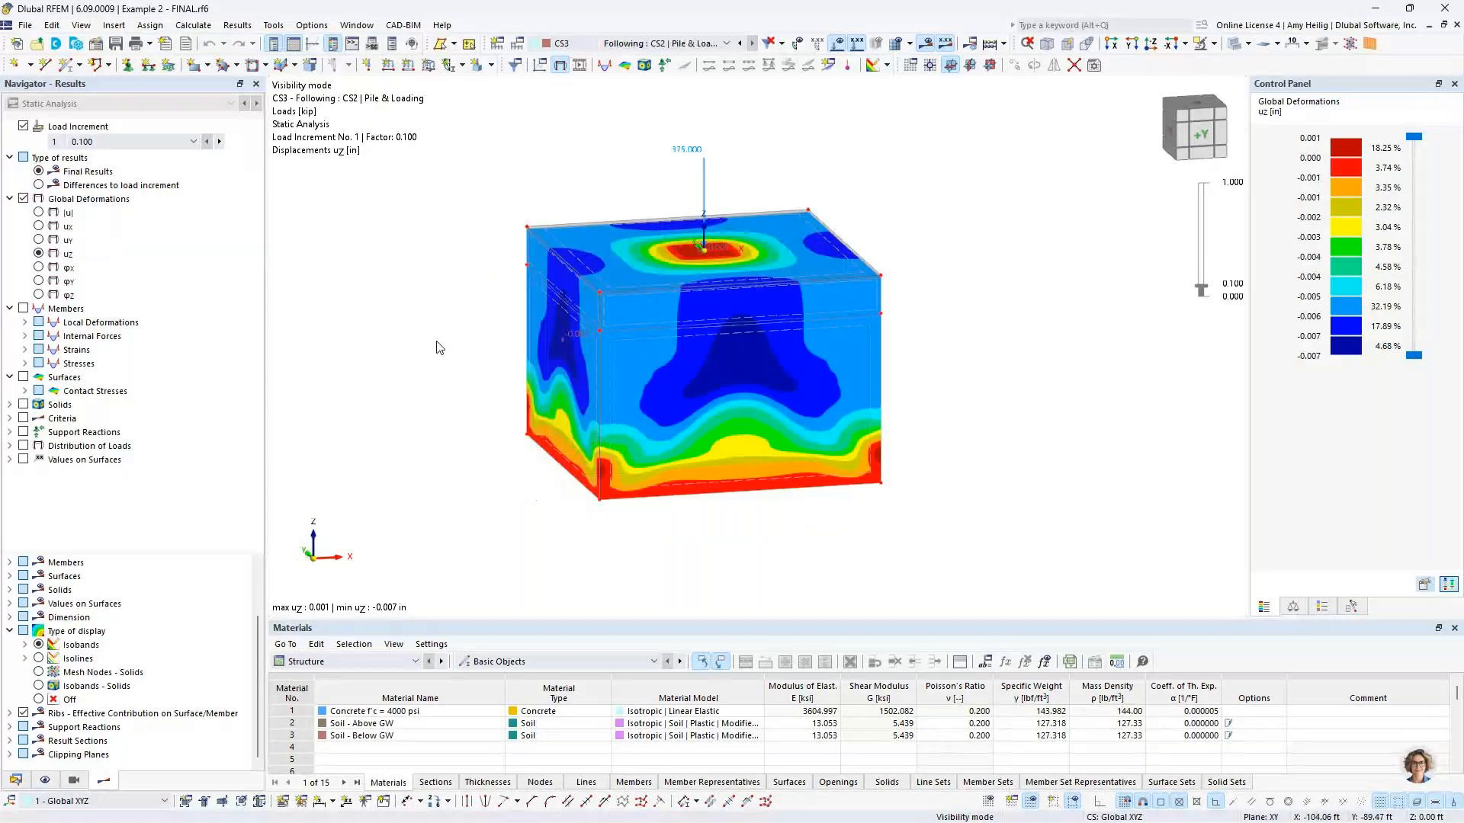
left_click(646, 44)
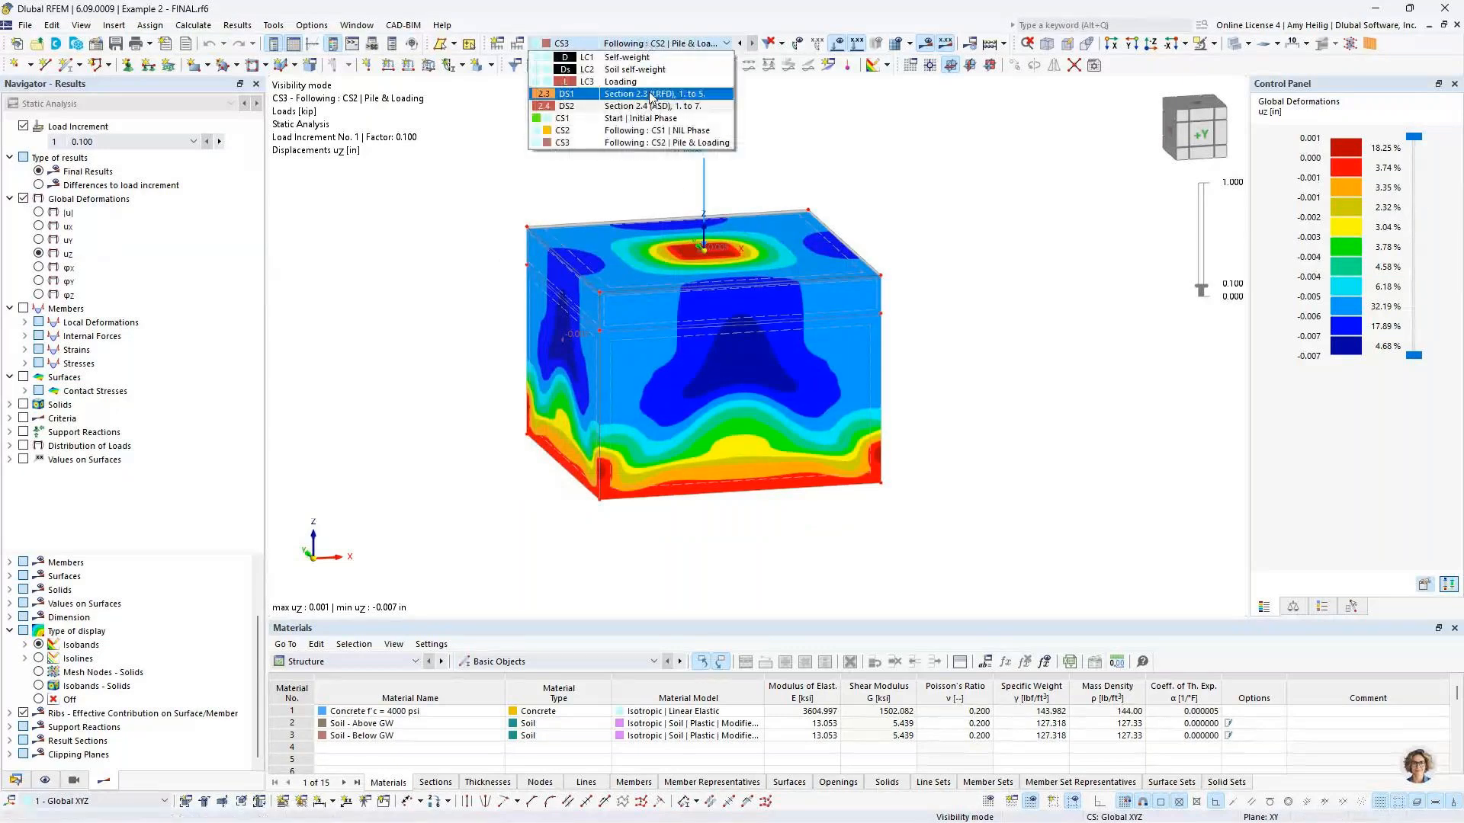
left_click(633, 143)
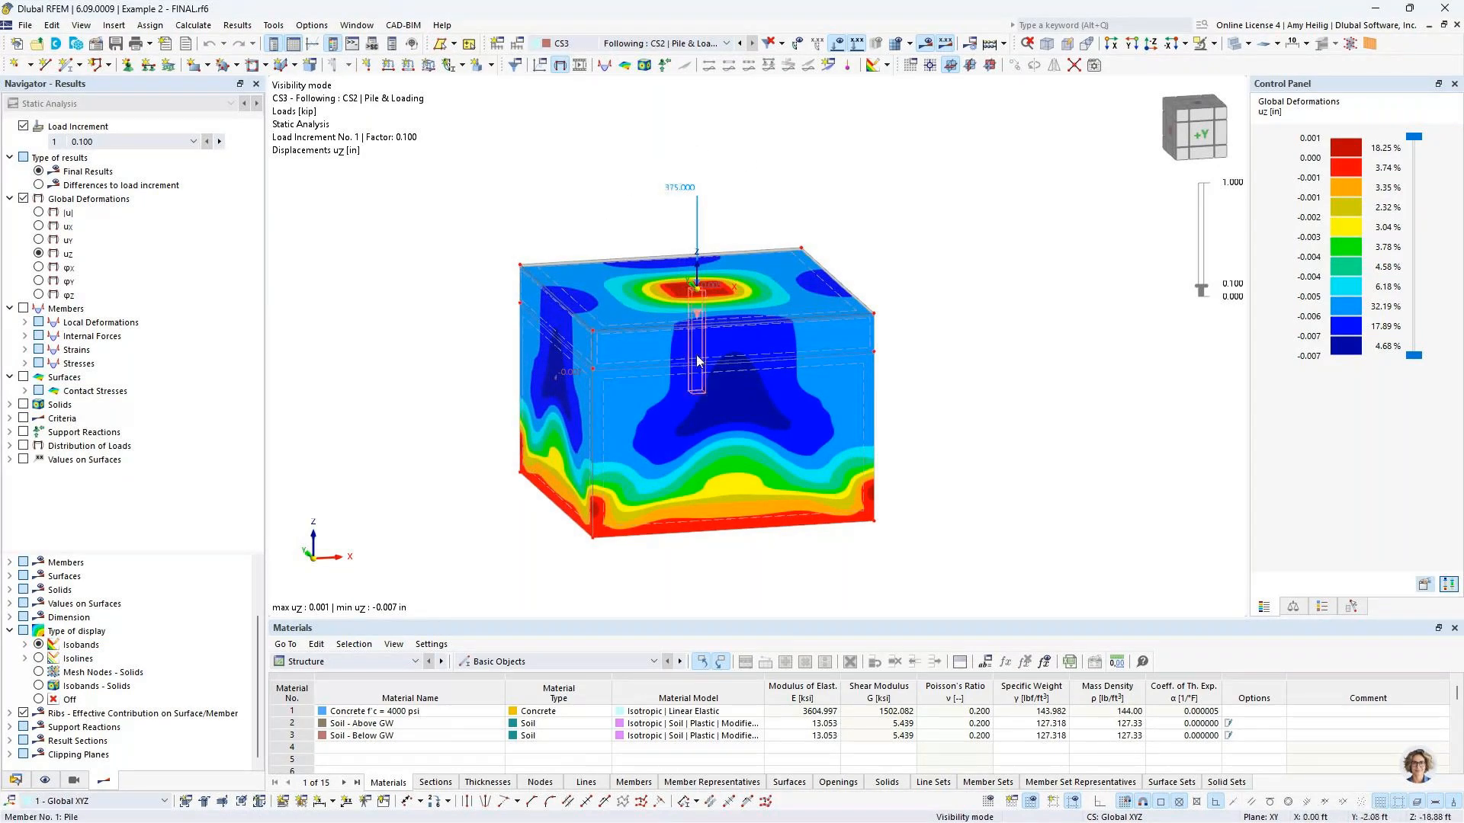
Step: Step through the vertical displacement uz results of CS3 from load increment 1 to load increment 10
mouse_move(697, 358)
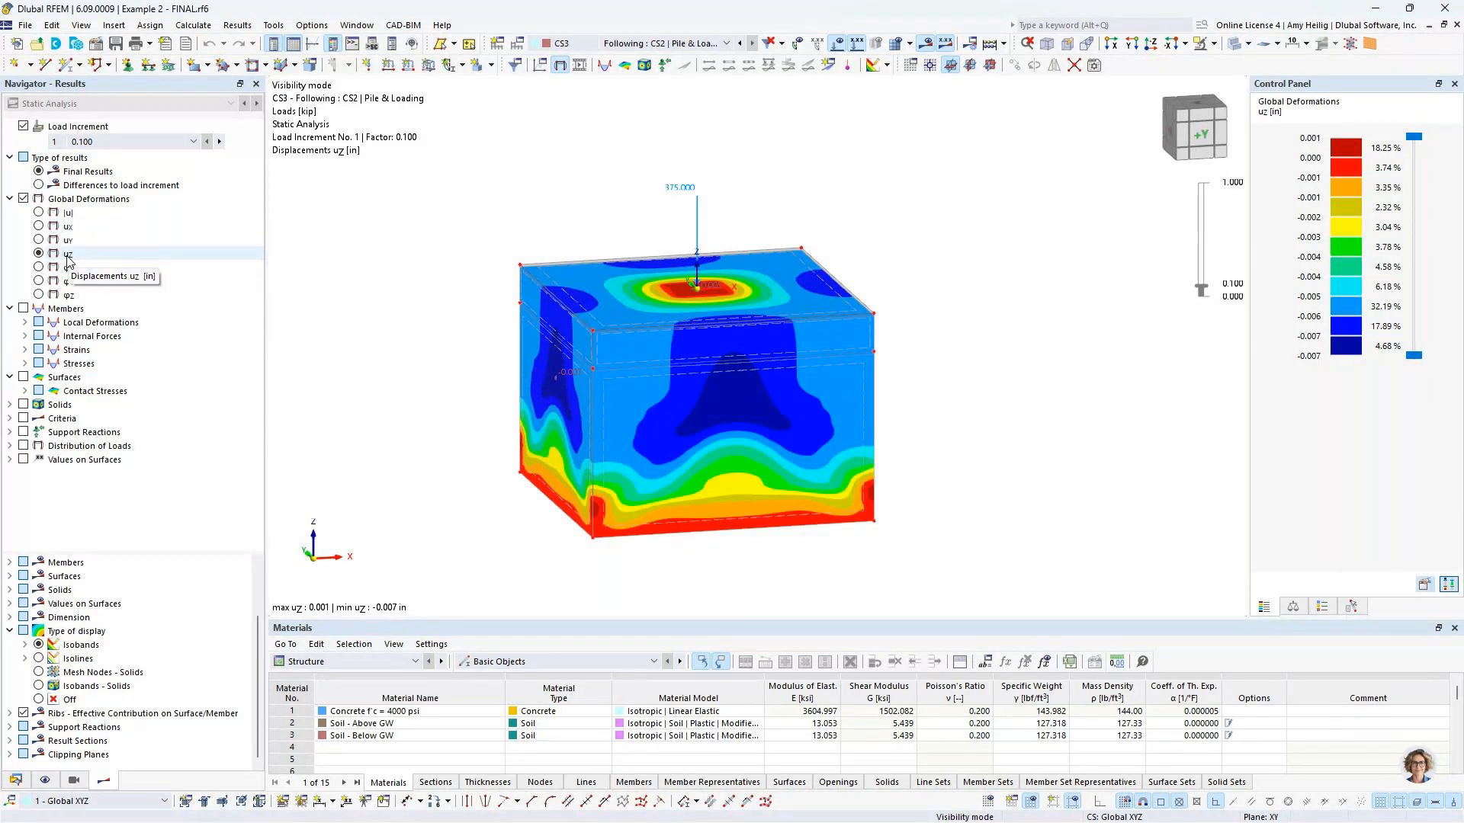
left_click(170, 142)
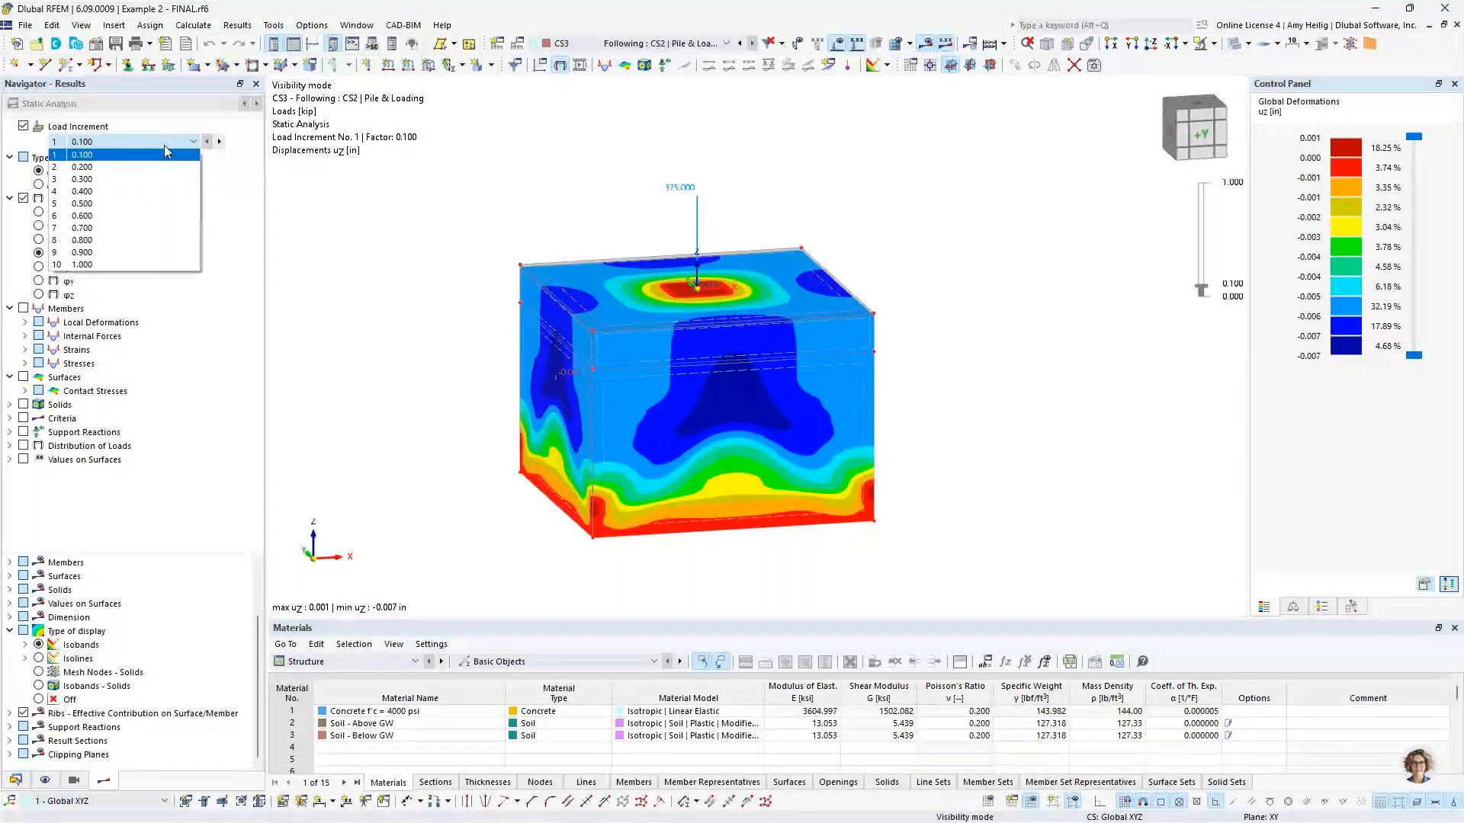
left_click(165, 146)
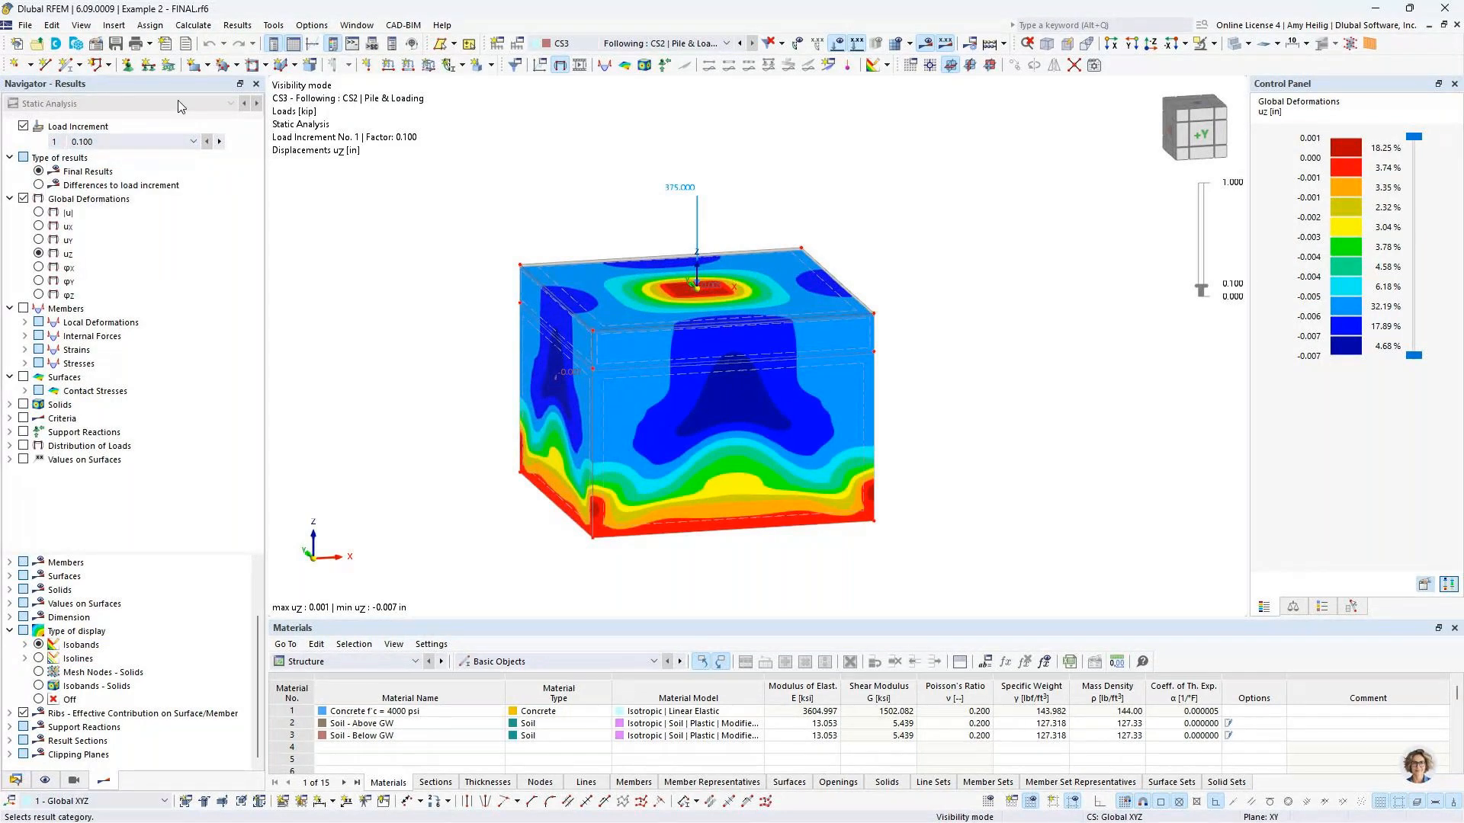
left_click(220, 142)
left_click(221, 142)
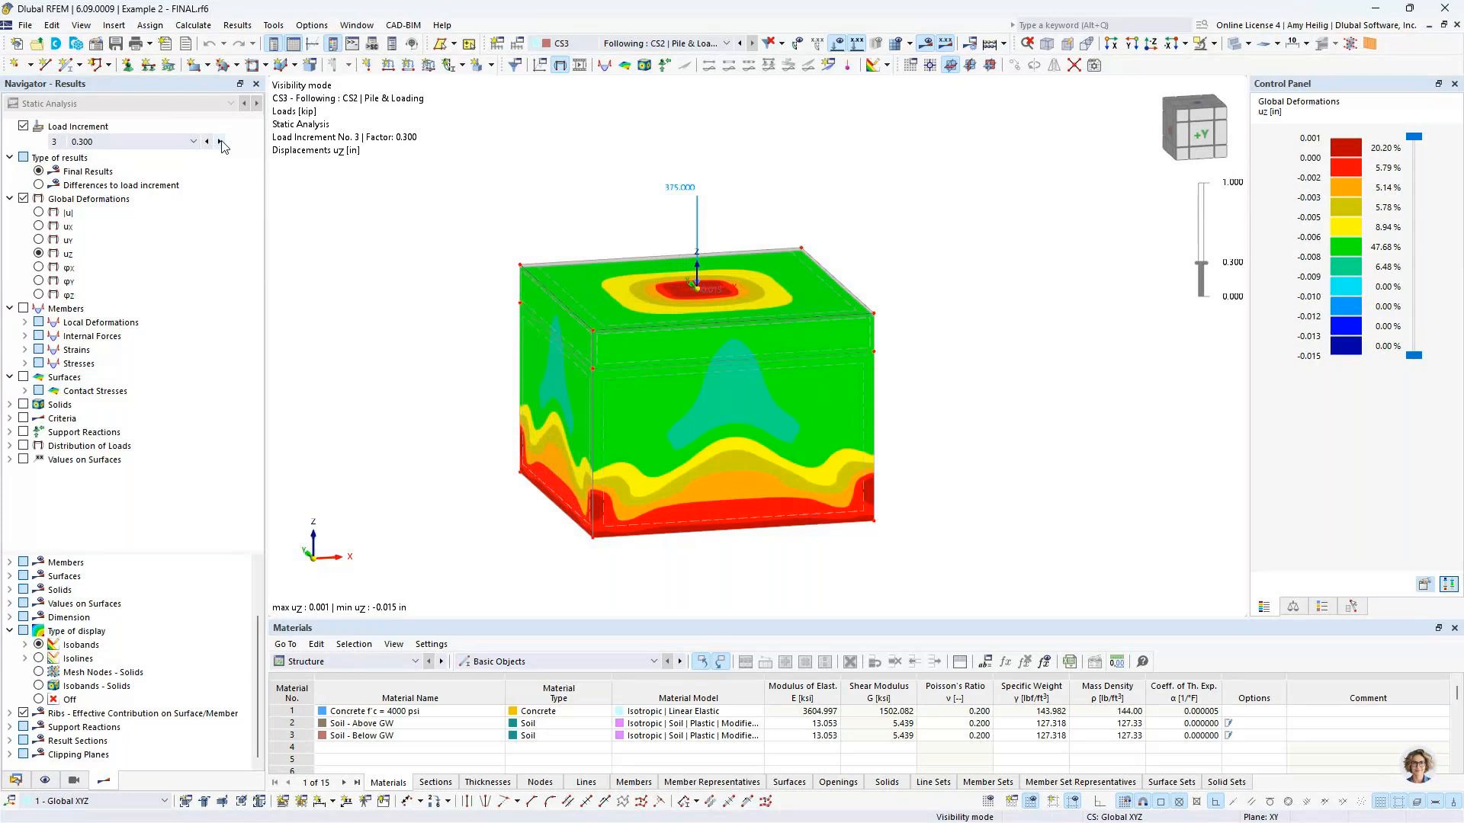
left_click(221, 142)
left_click(220, 142)
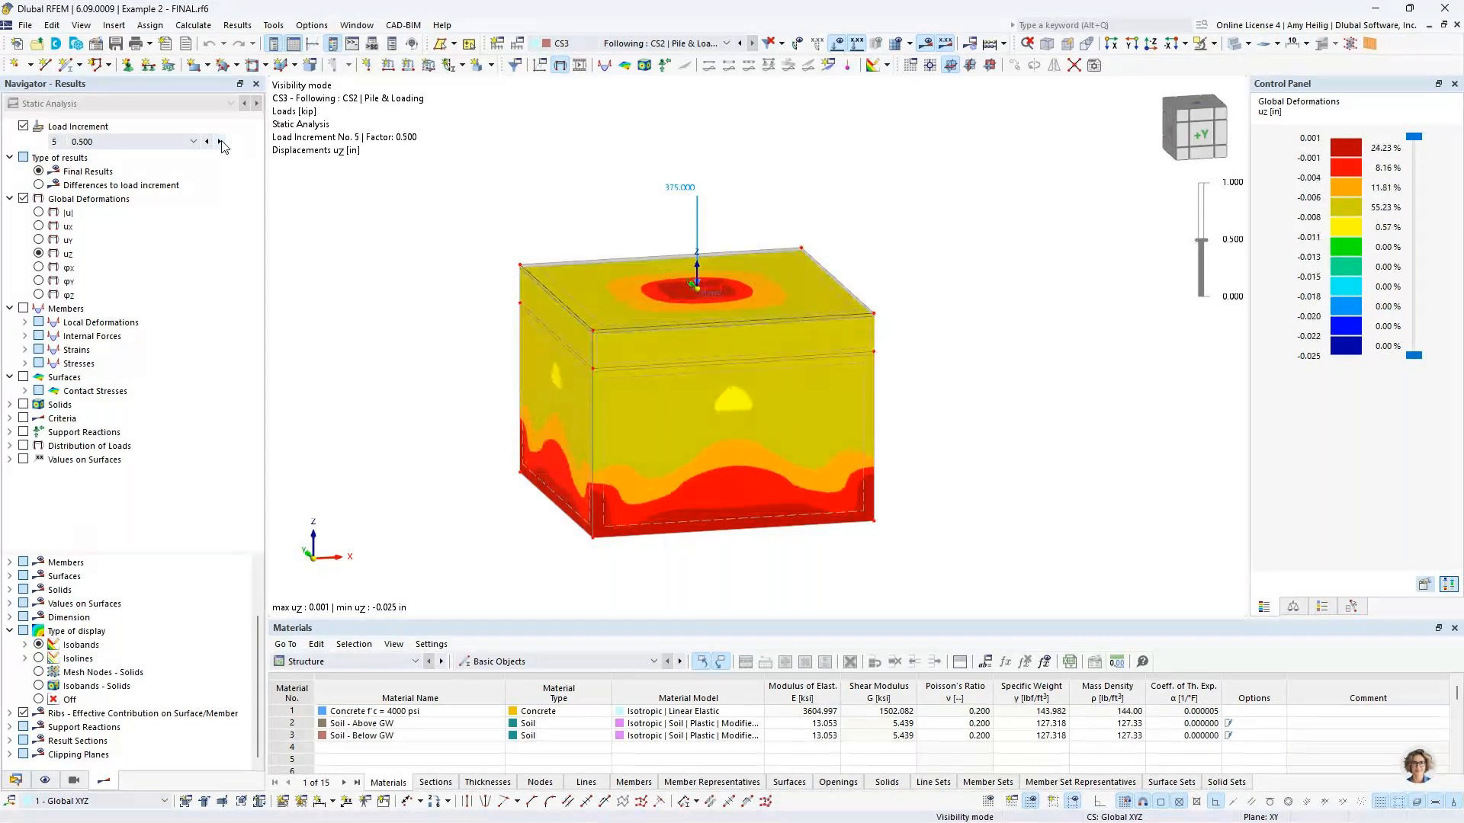
left_click(220, 142)
left_click(220, 141)
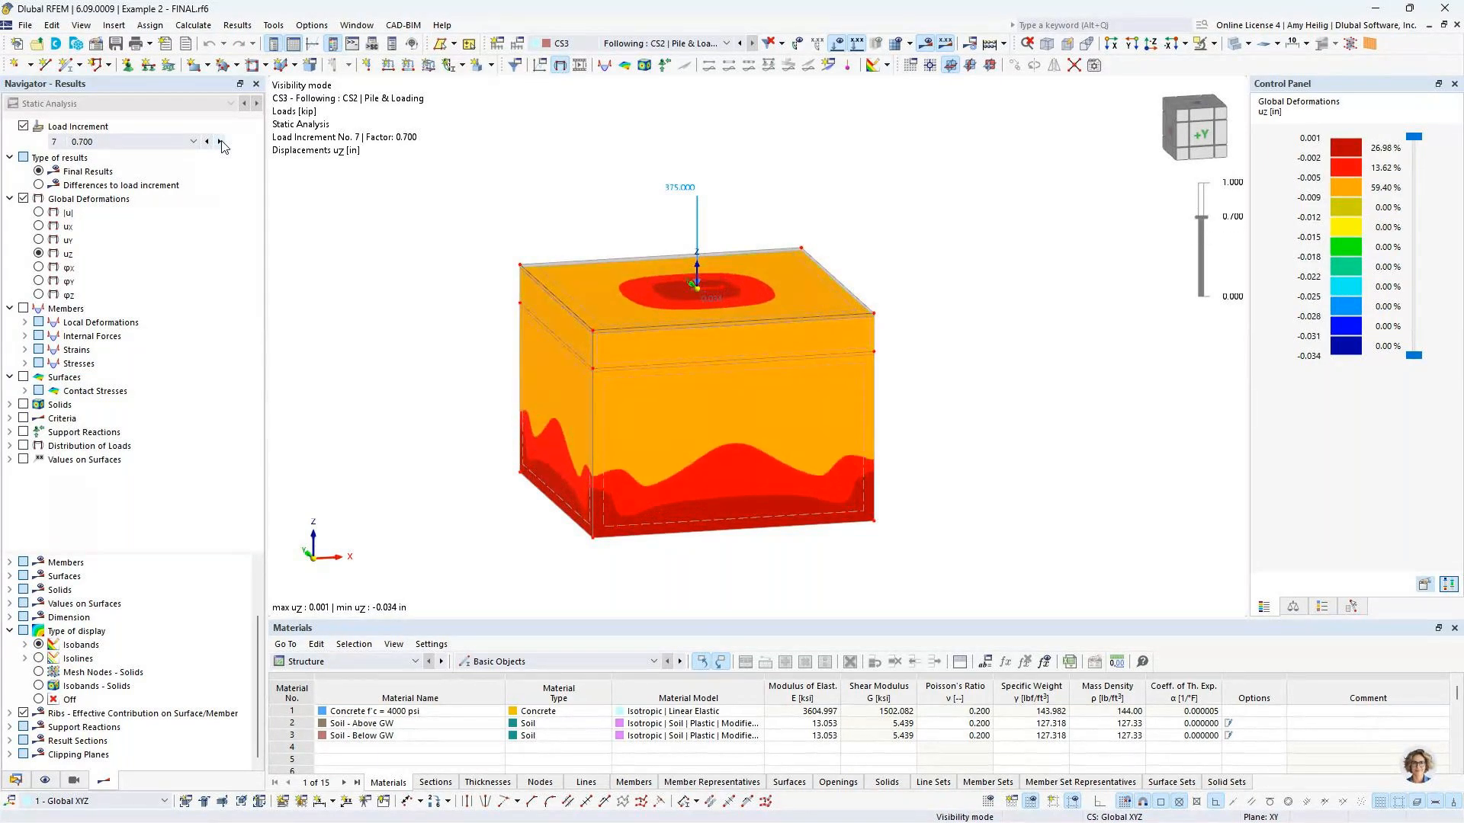
left_click(220, 141)
left_click(220, 142)
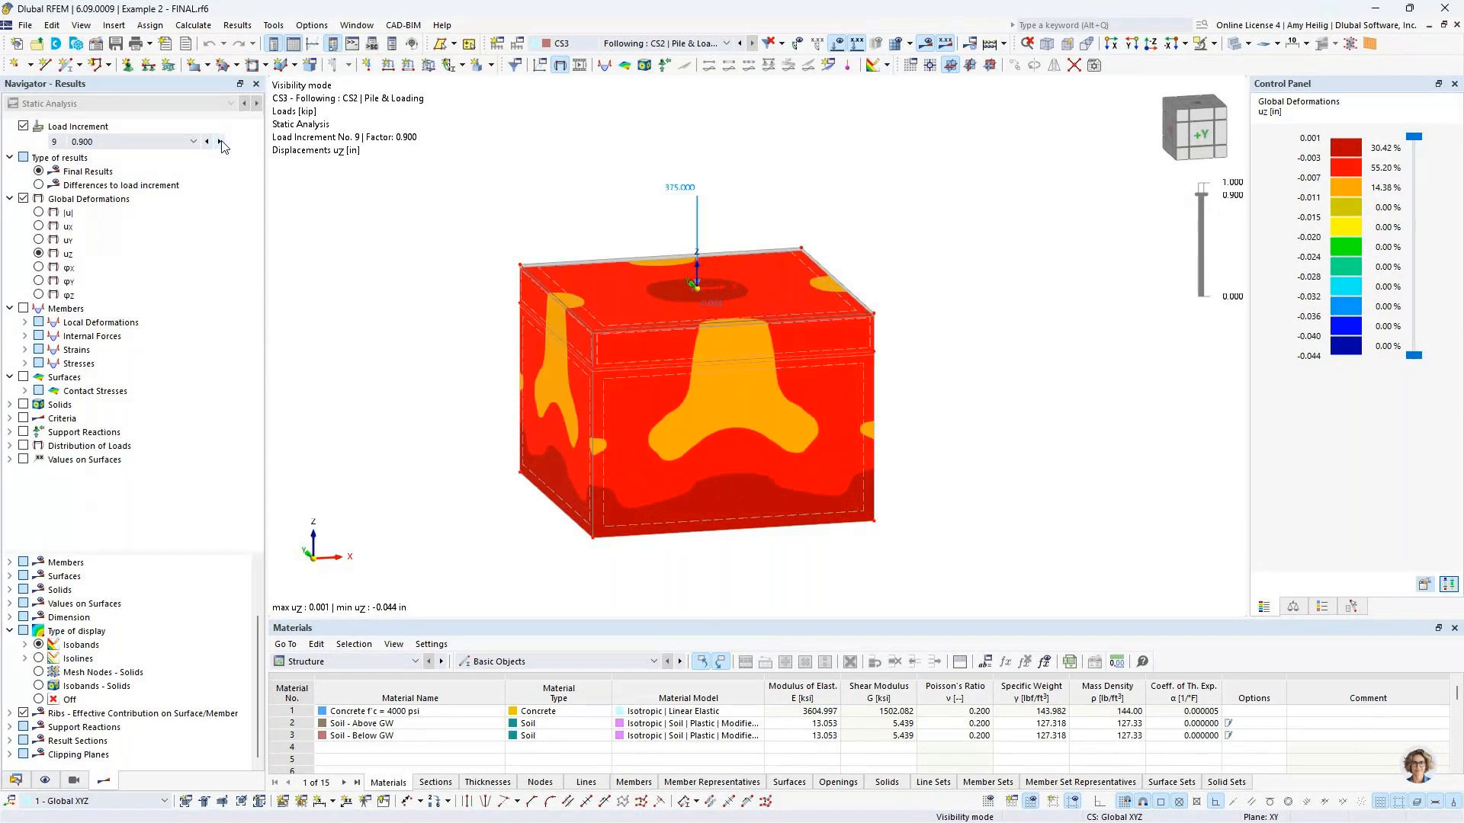
left_click(220, 141)
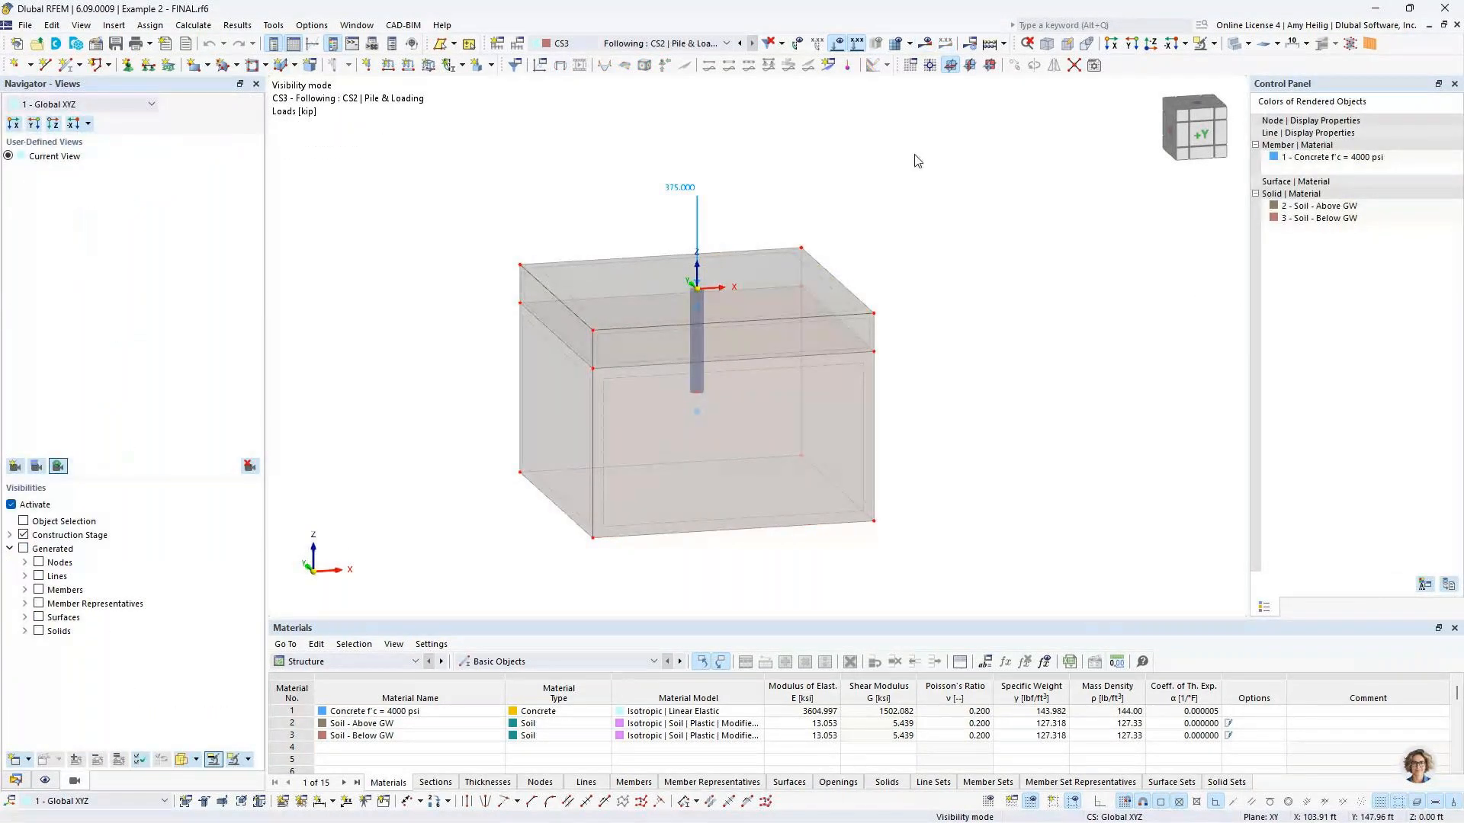
Step: Toggle the load display off and on, and compare stage CS2 NIL Phase with stage CS3 Pile & Loading
left_click(837, 44)
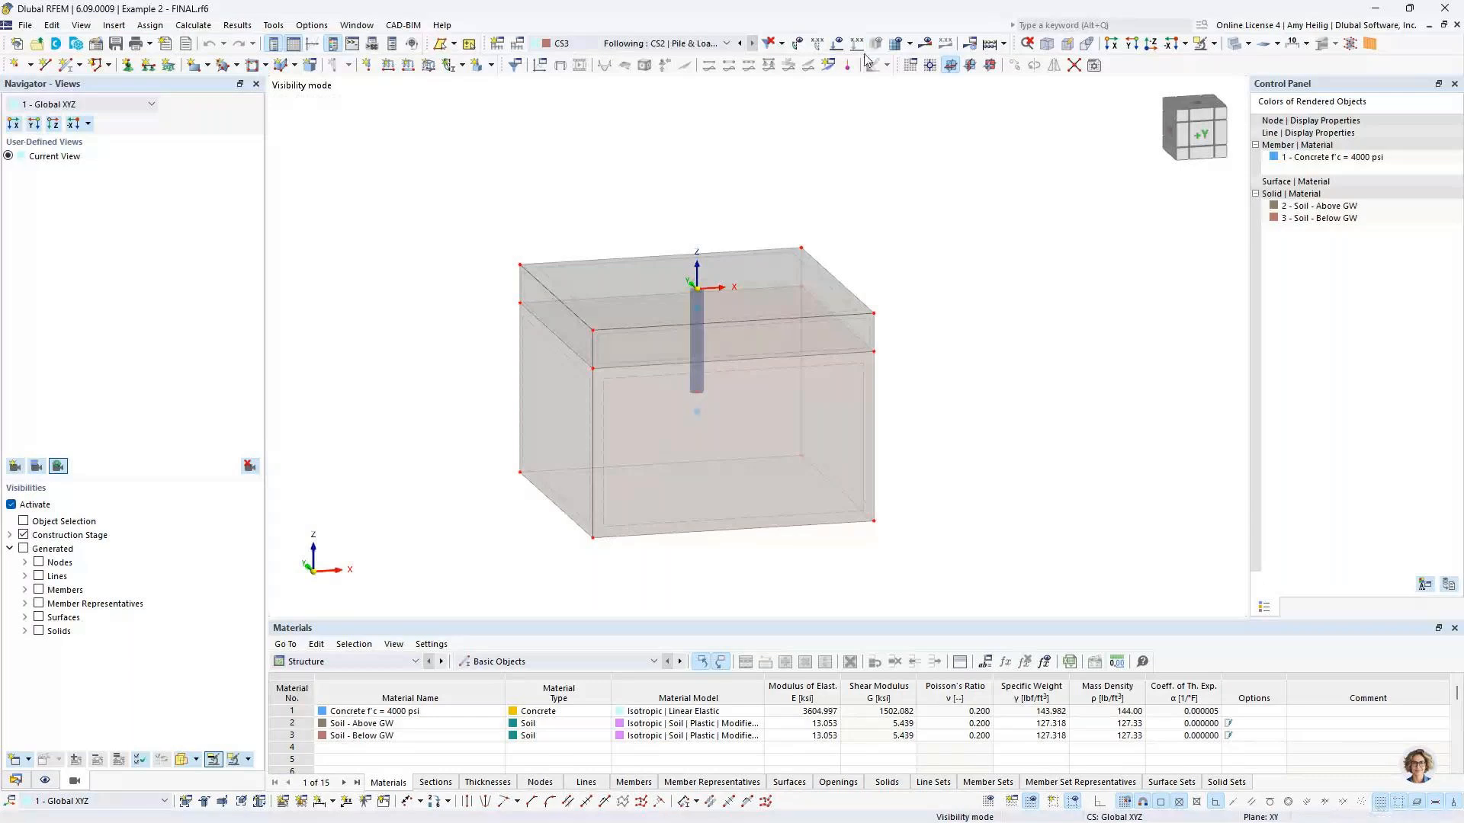
left_click(837, 44)
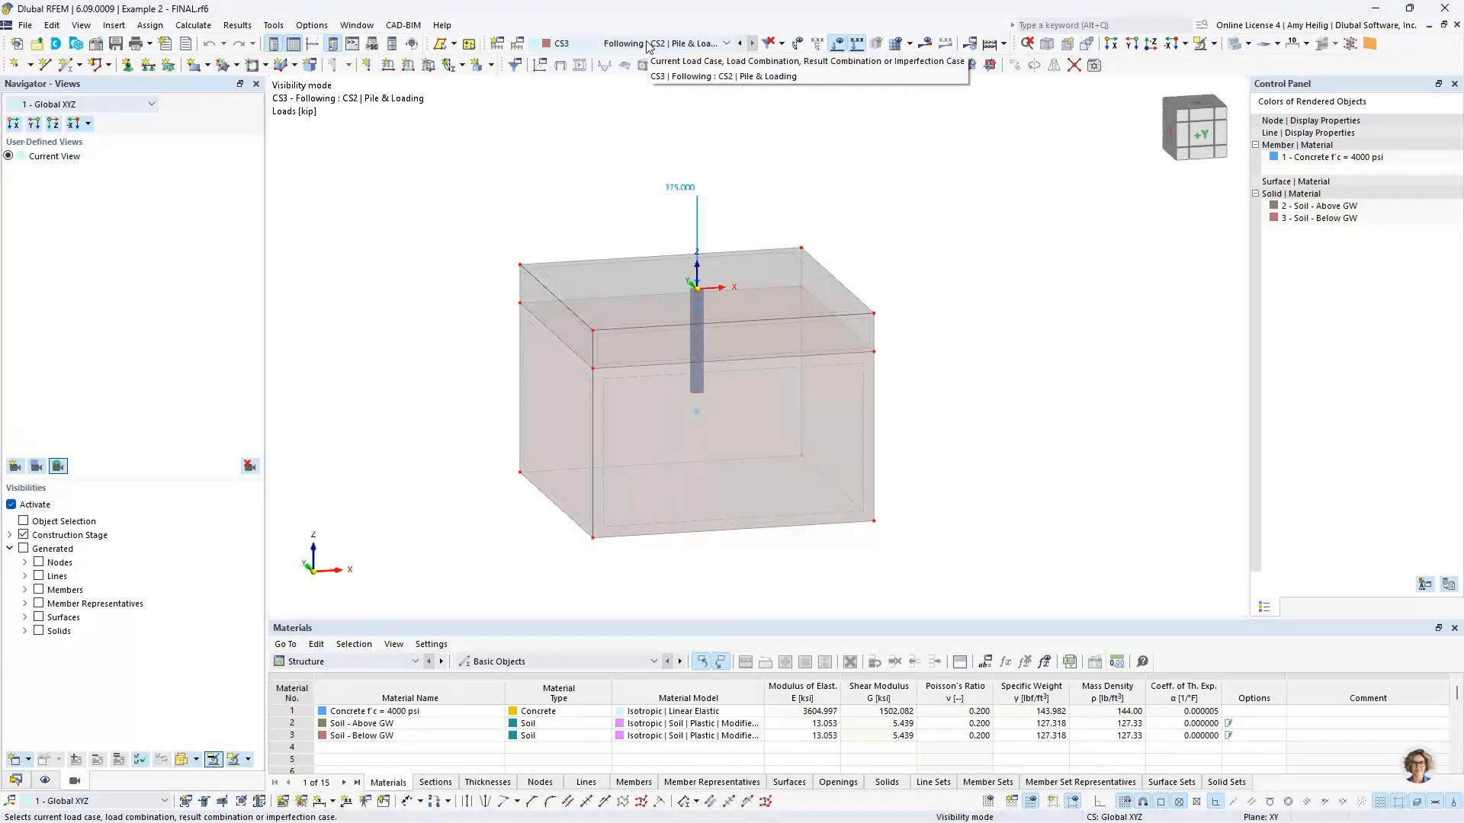
left_click(15, 781)
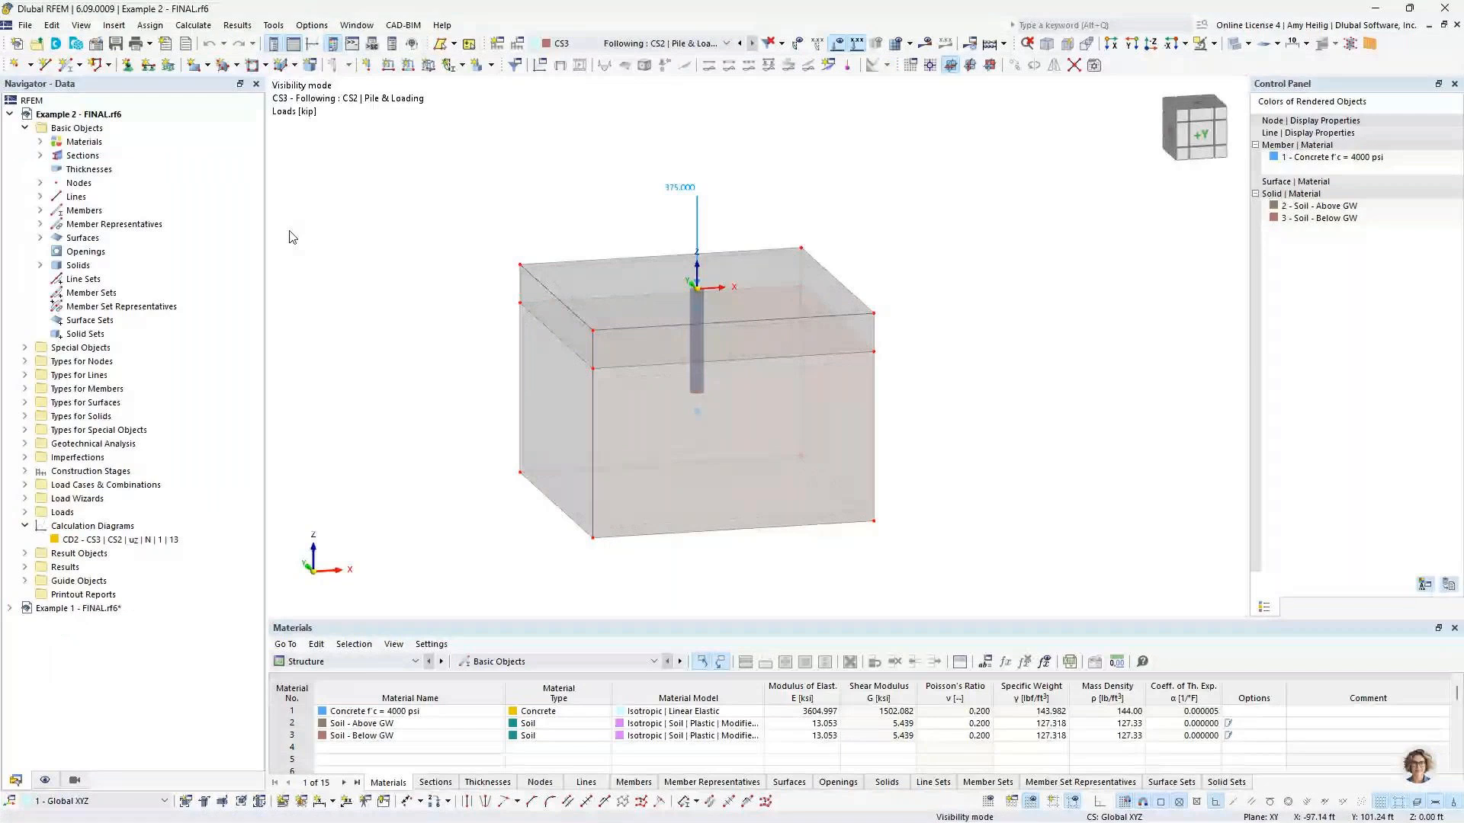
left_click(738, 43)
left_click(726, 44)
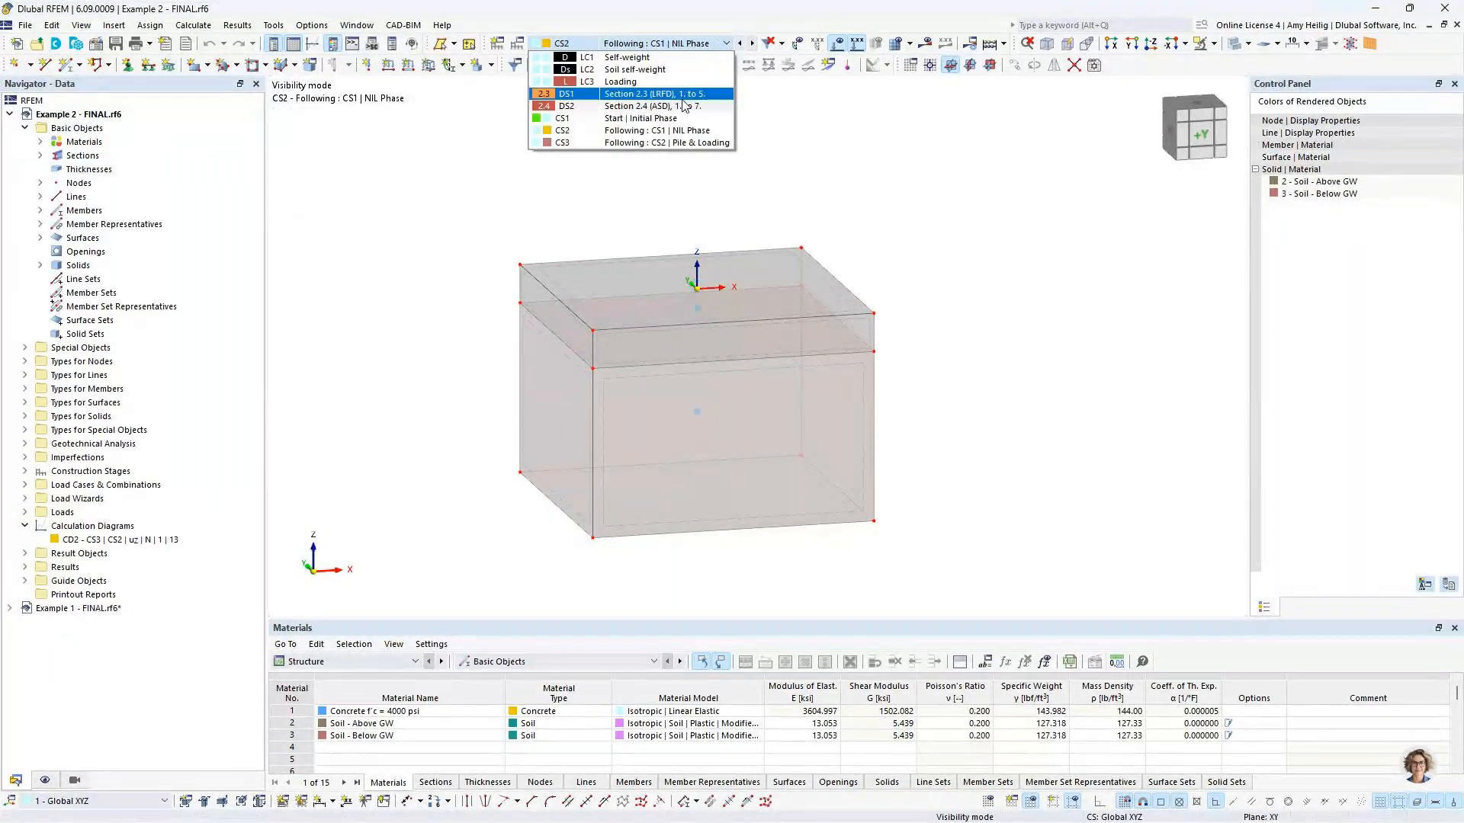
left_click(686, 142)
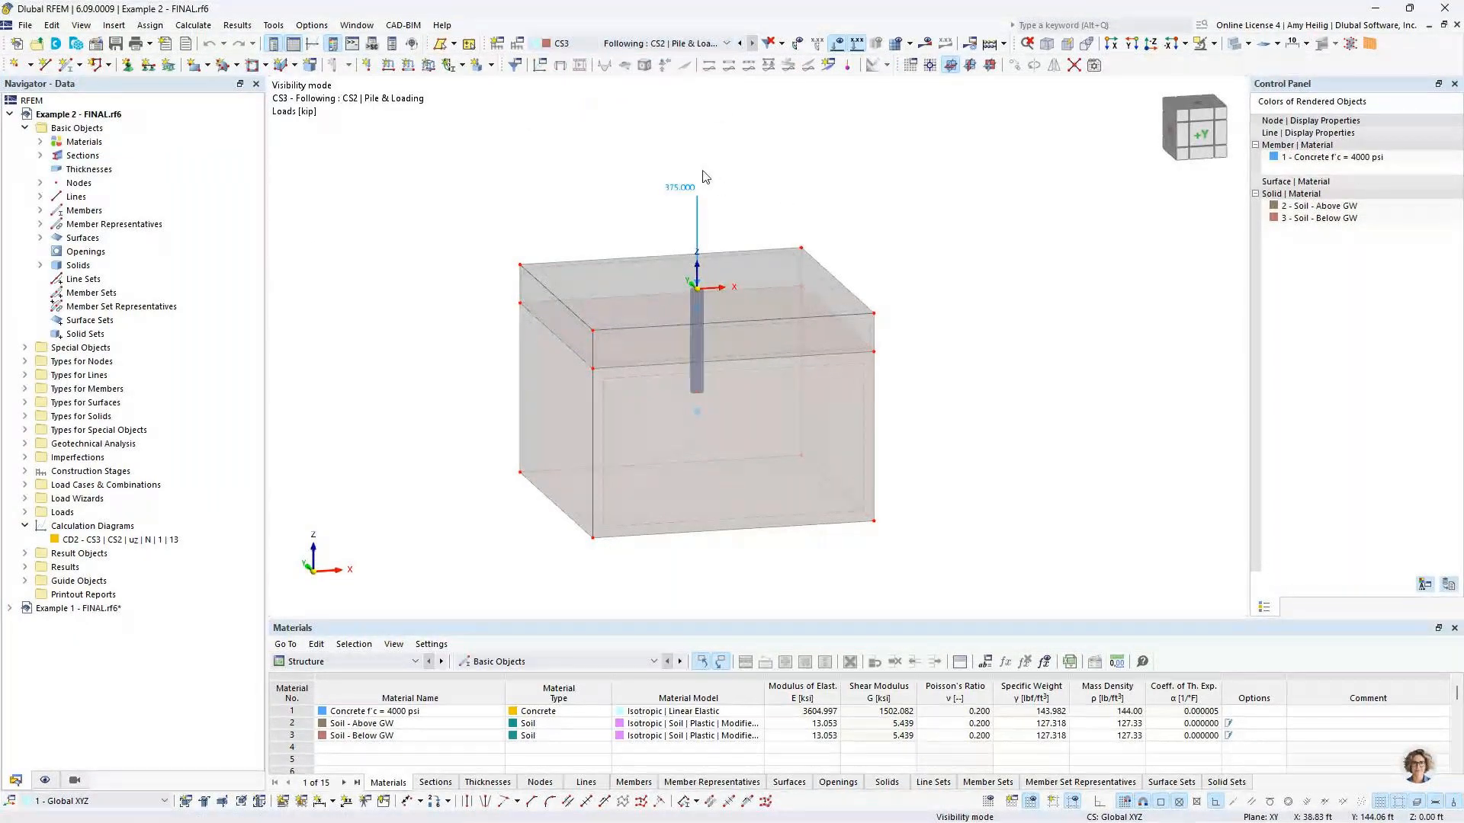
Step: Replace the displayed global deformations of CS3 with the basic stresses σz of the solids
left_click(924, 44)
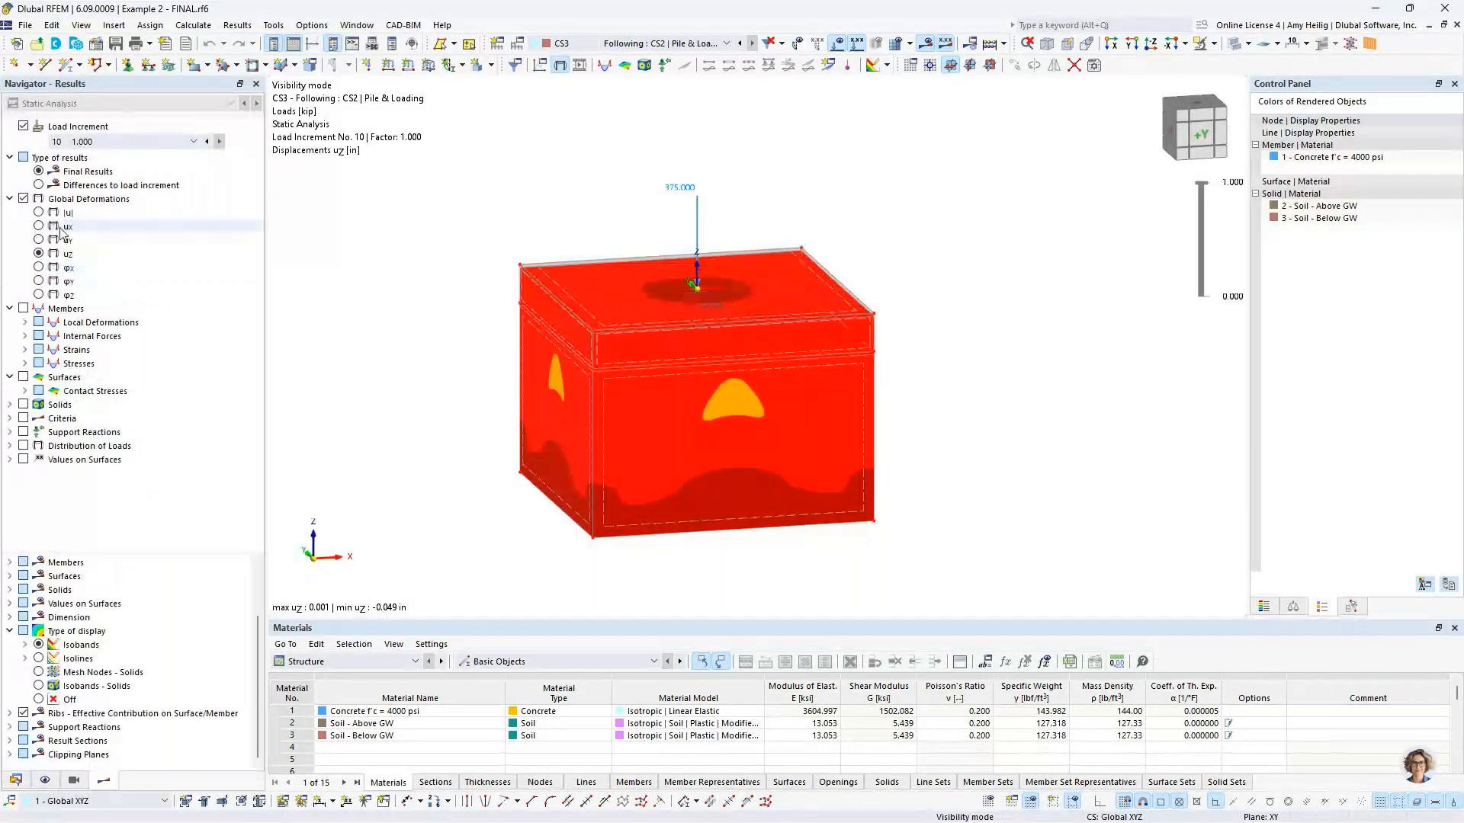
left_click(10, 405)
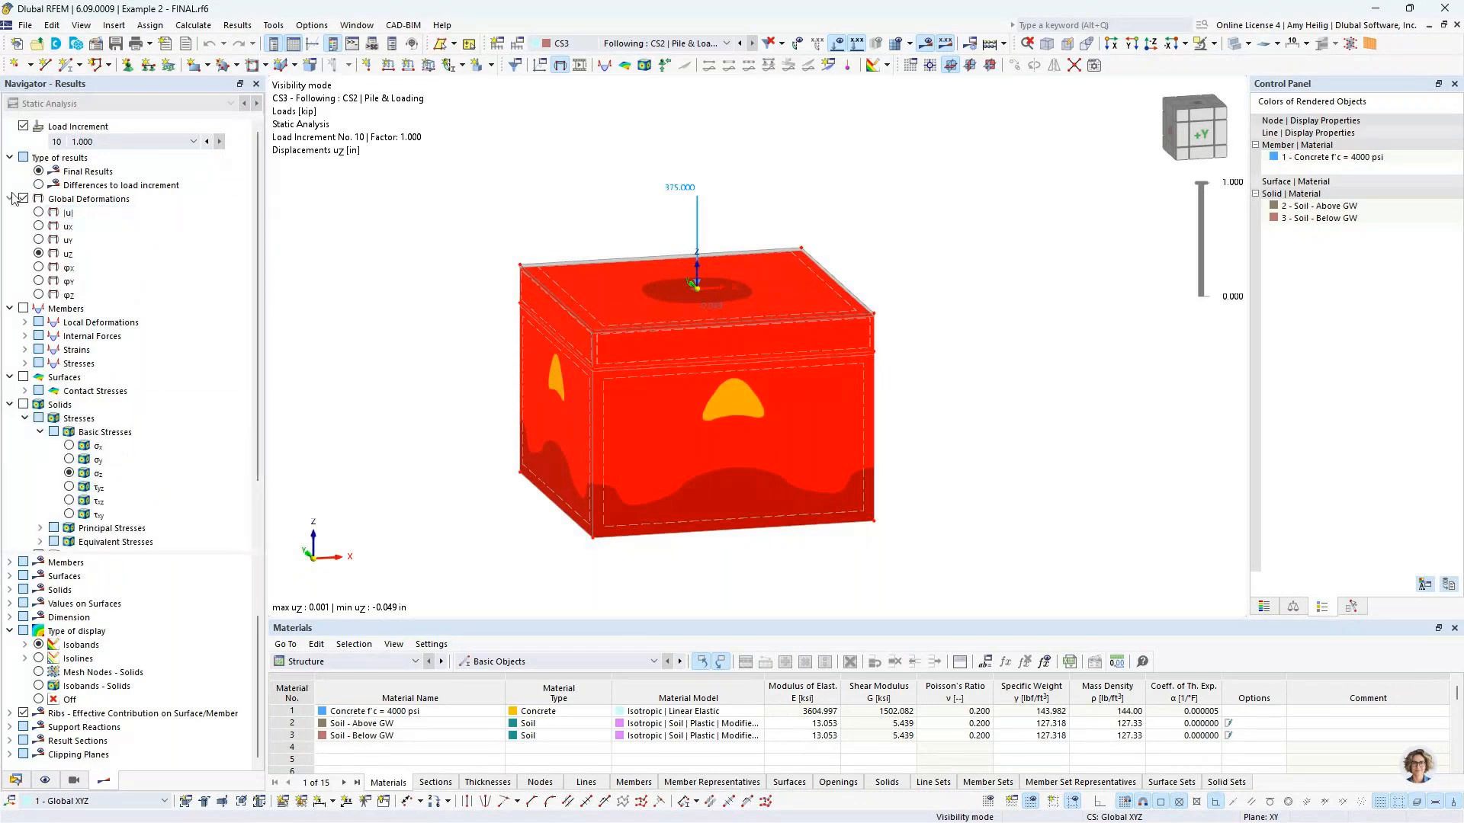
left_click(10, 309)
left_click(23, 349)
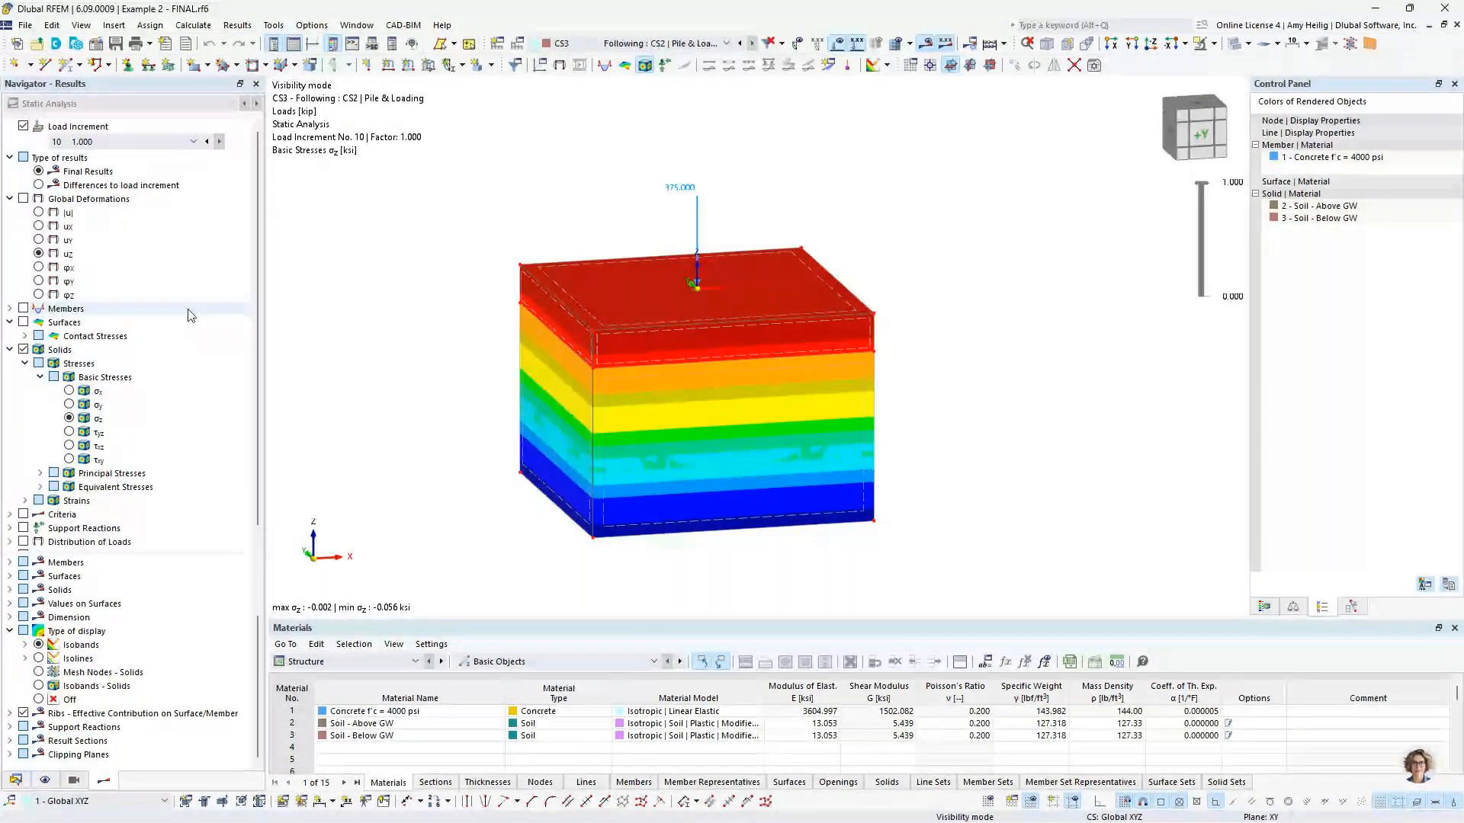
Step: Look through the available member internal force results, and display the global deformations uz in place of the solid stresses
left_click(10, 350)
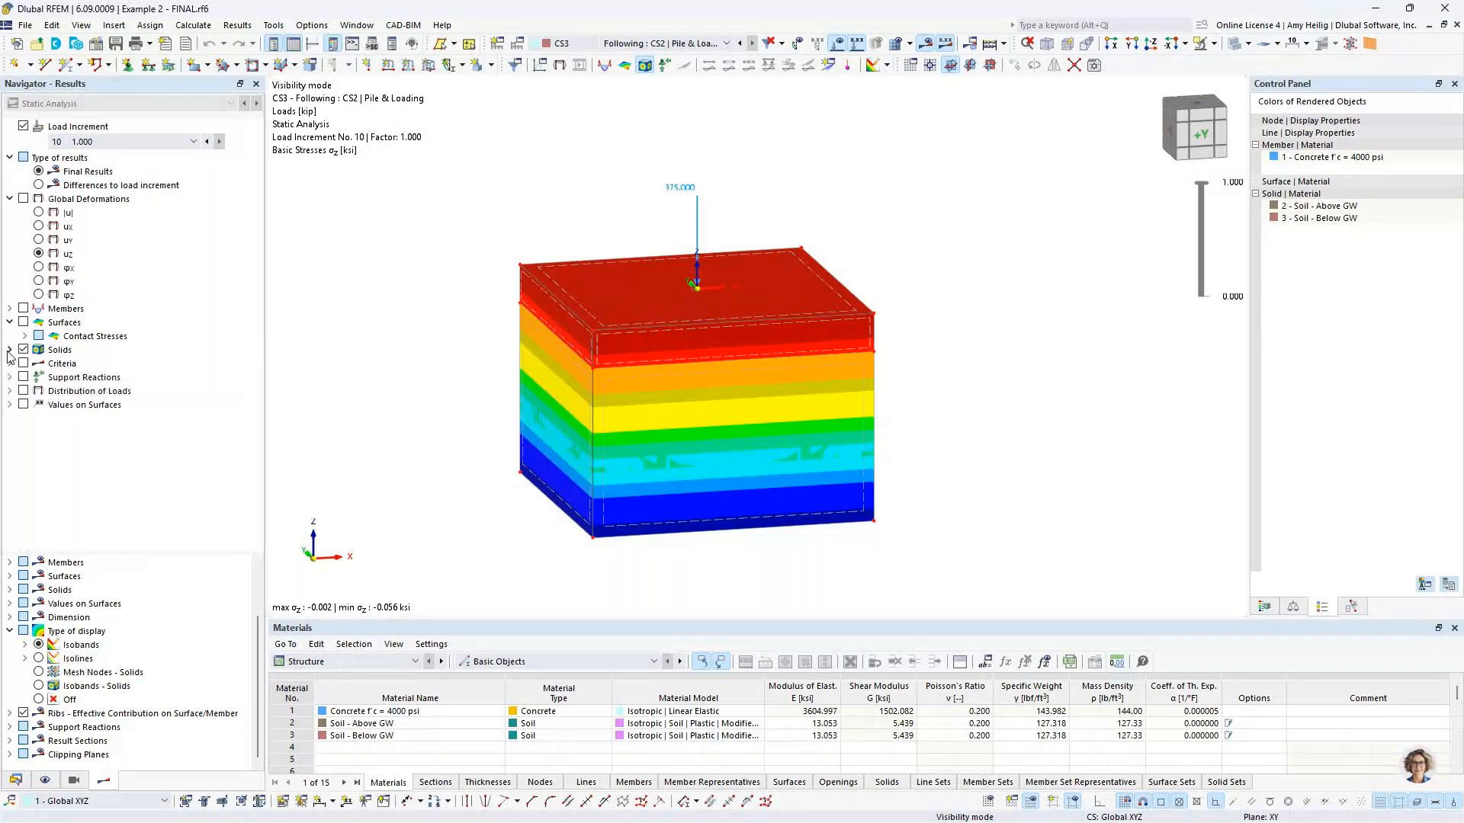
left_click(10, 308)
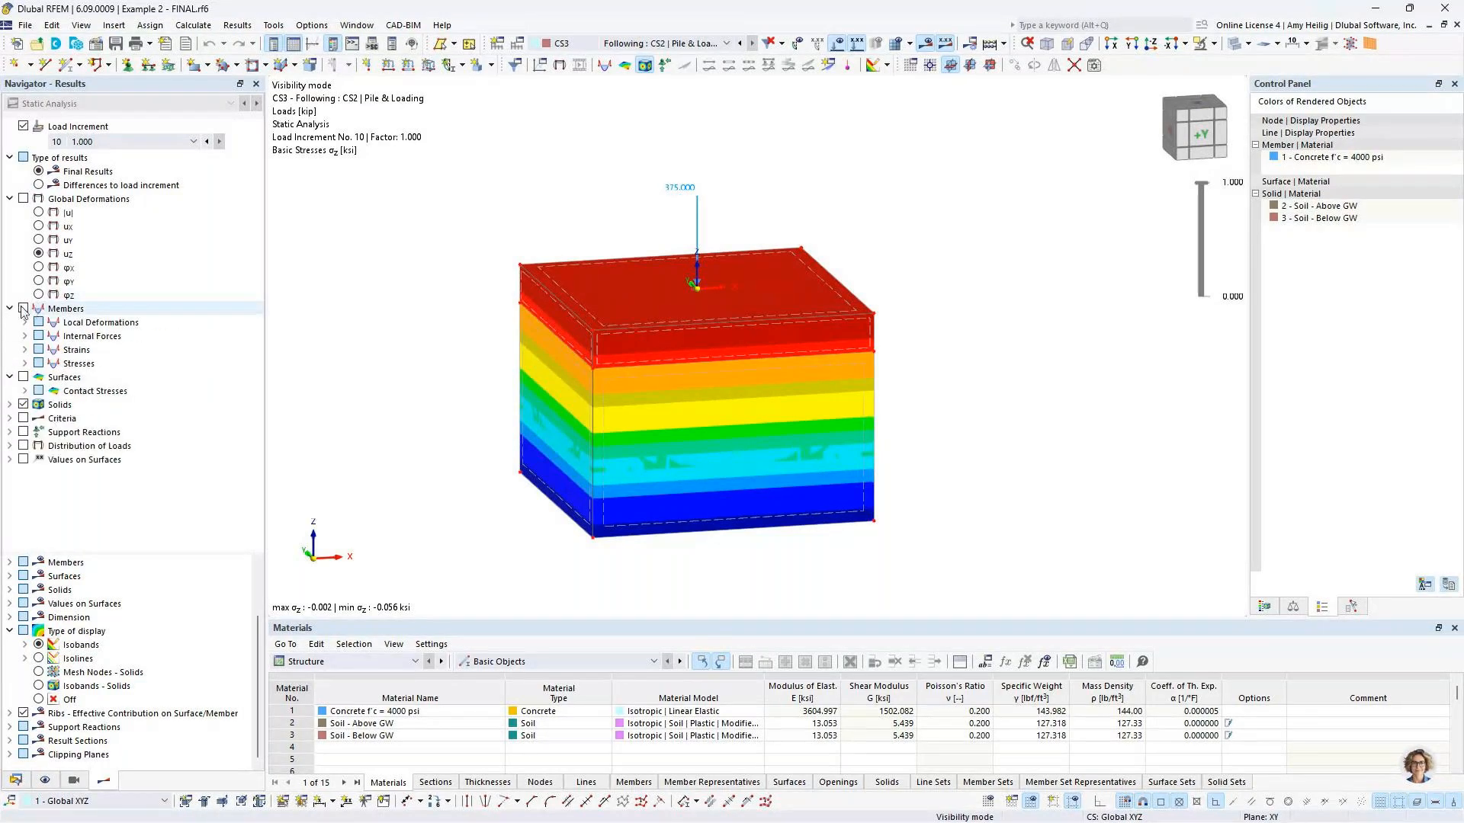
left_click(25, 336)
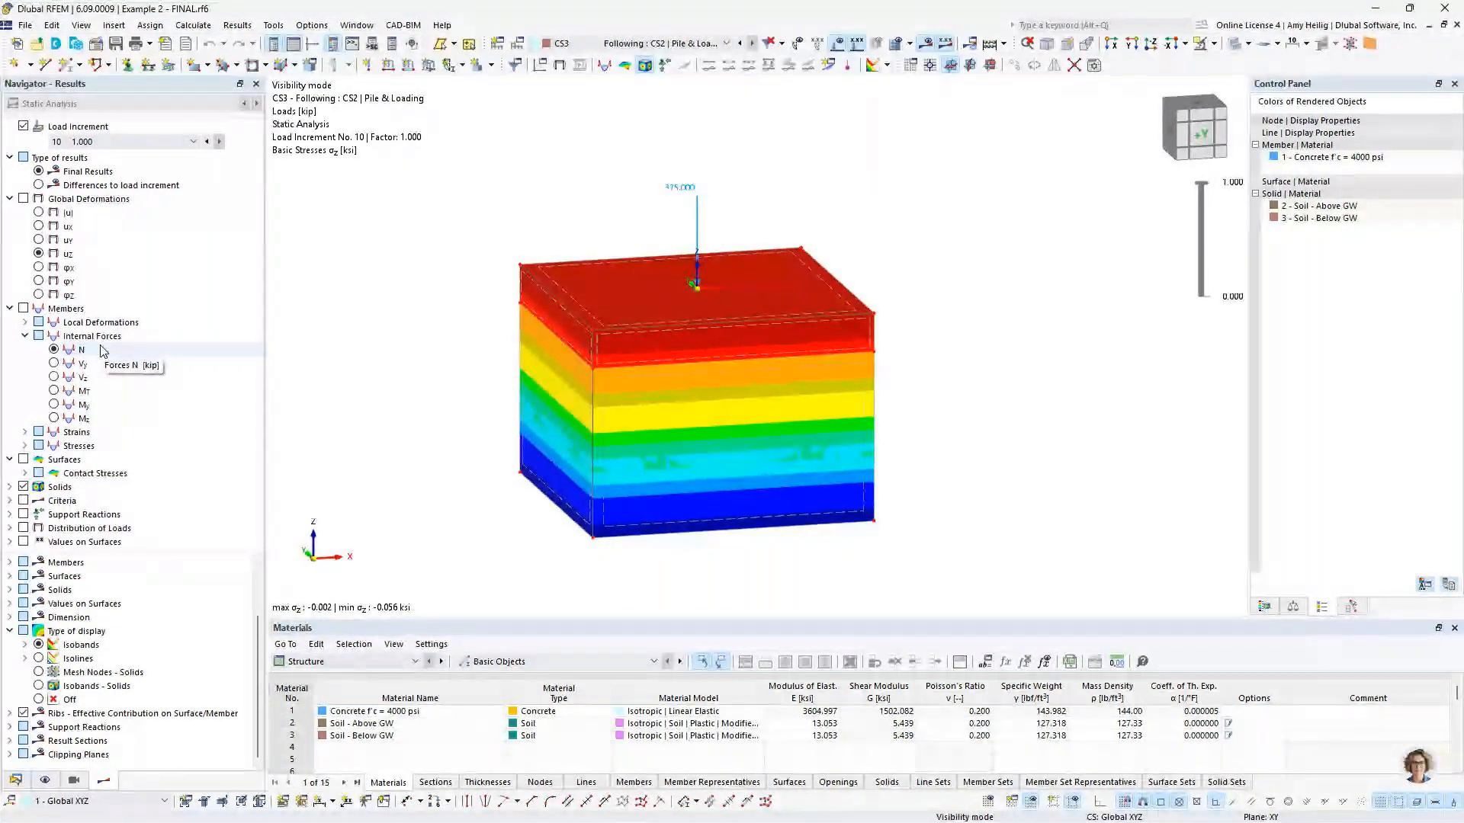
left_click(24, 199)
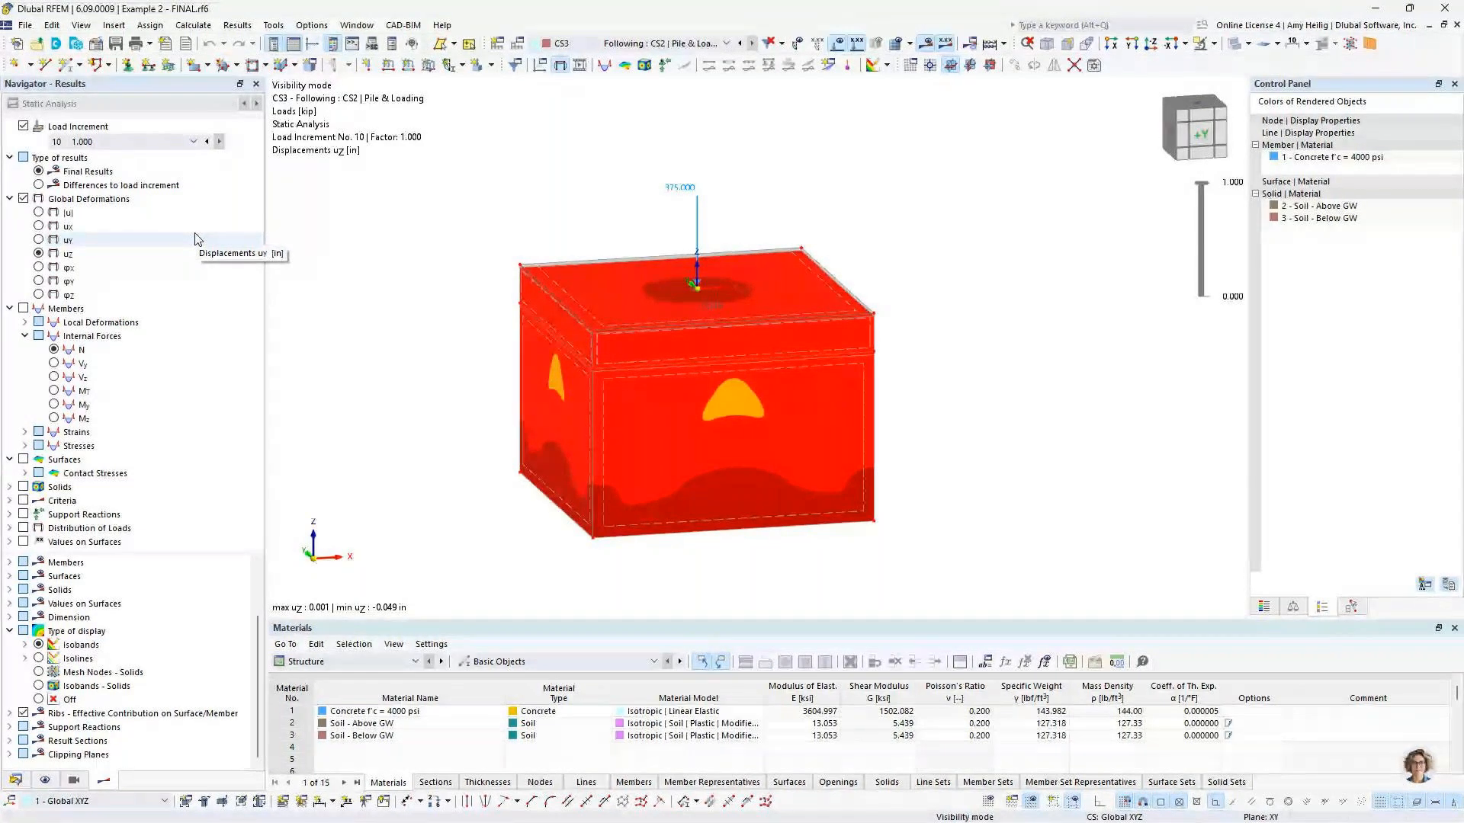
Step: Open the existing calculation diagram CD2 for editing and review its diagram types, keeping 2D | Chained analysis diagram
left_click(14, 782)
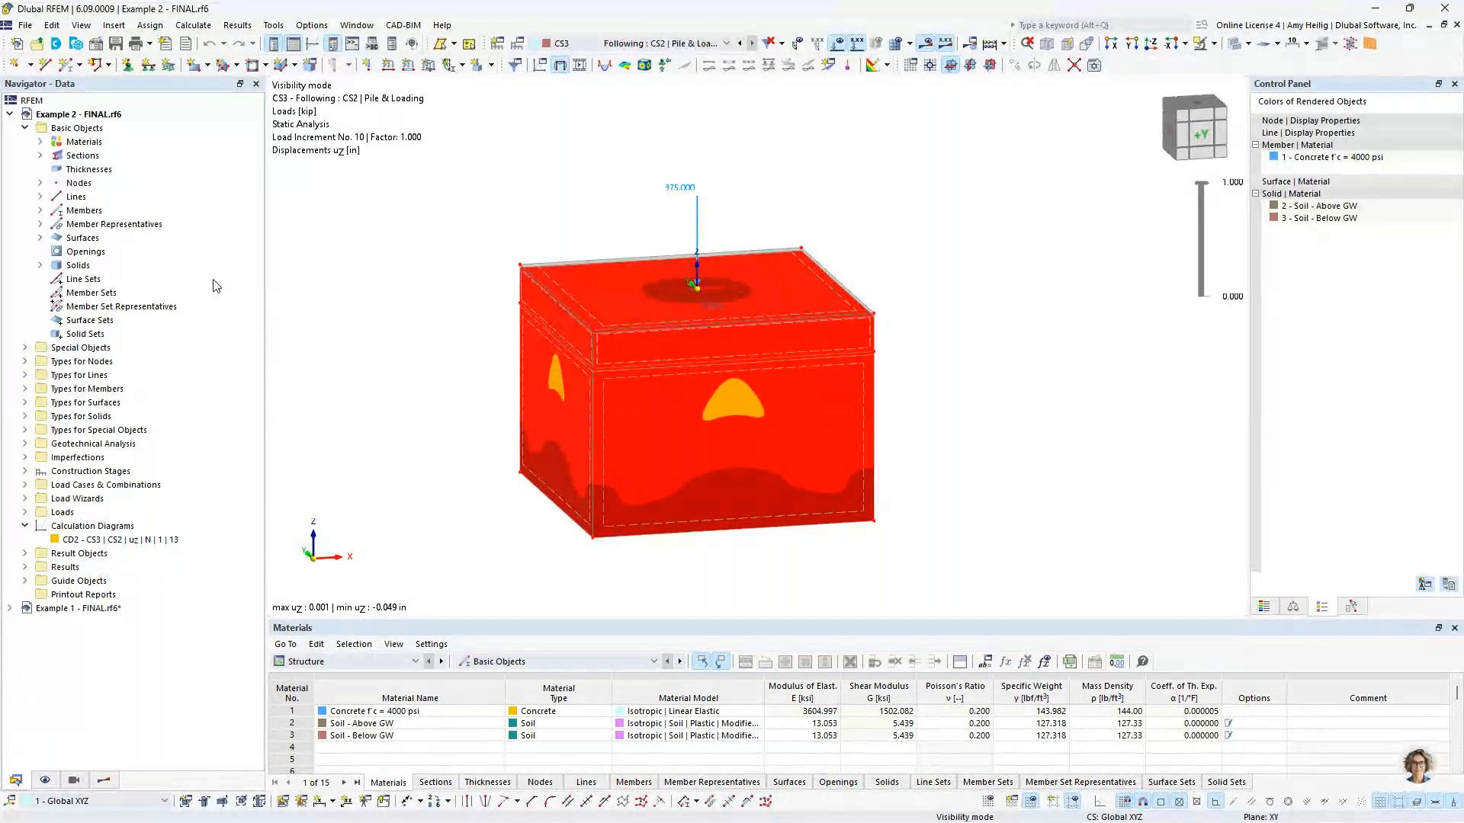
left_click(25, 128)
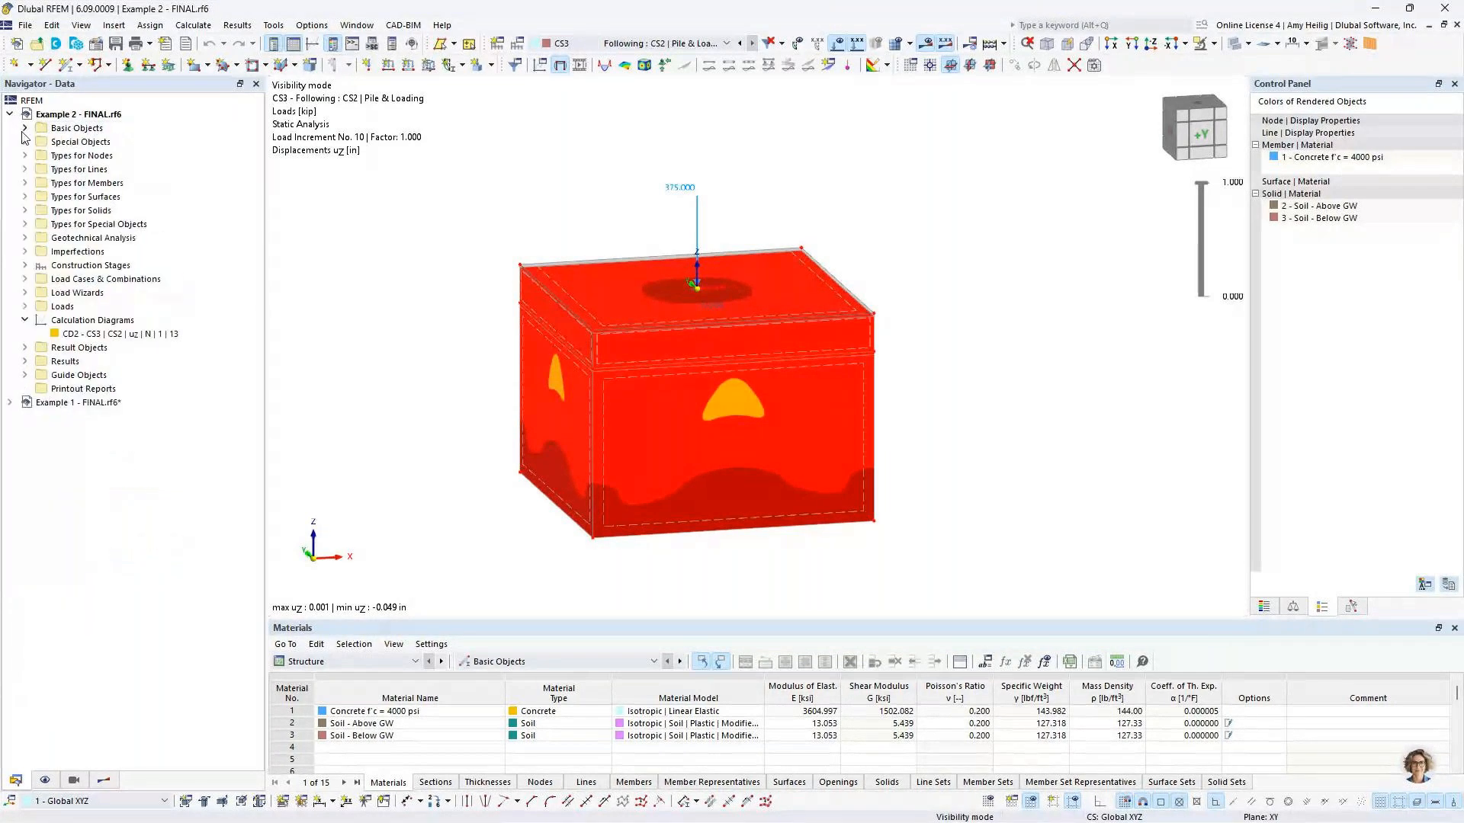
double_click(76, 337)
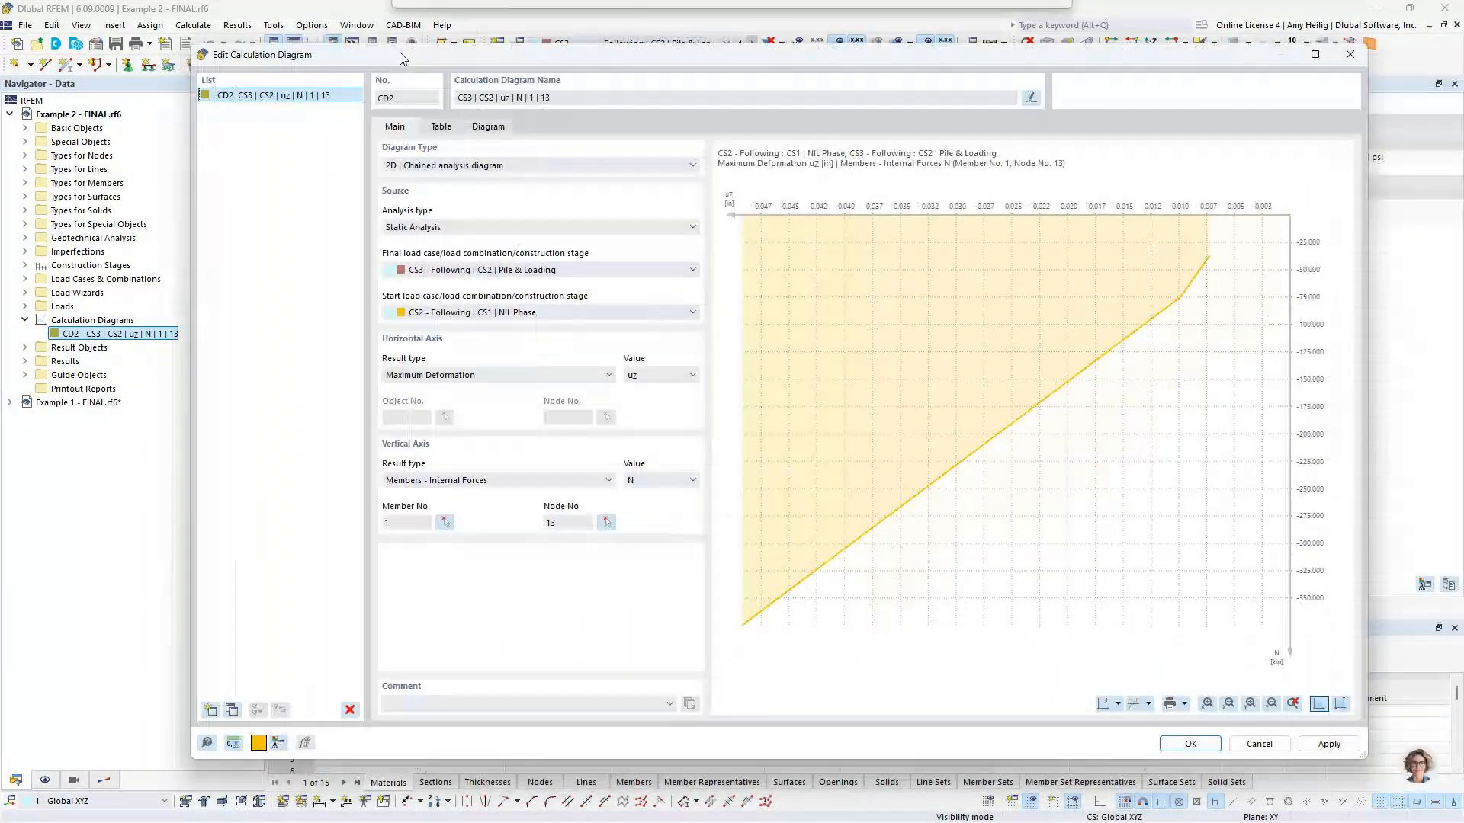
left_click_drag(402, 59, 356, 50)
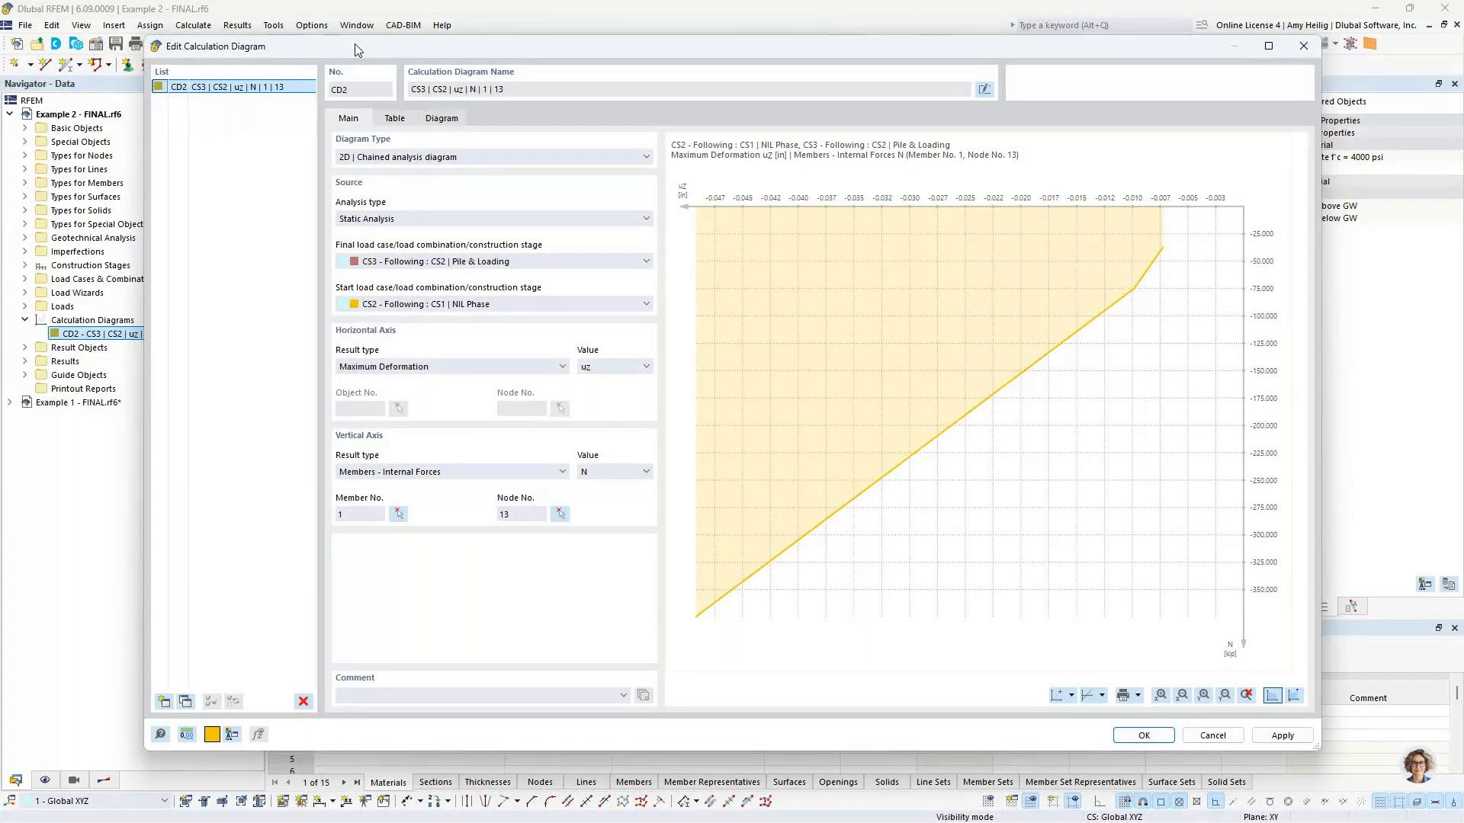
left_click(382, 159)
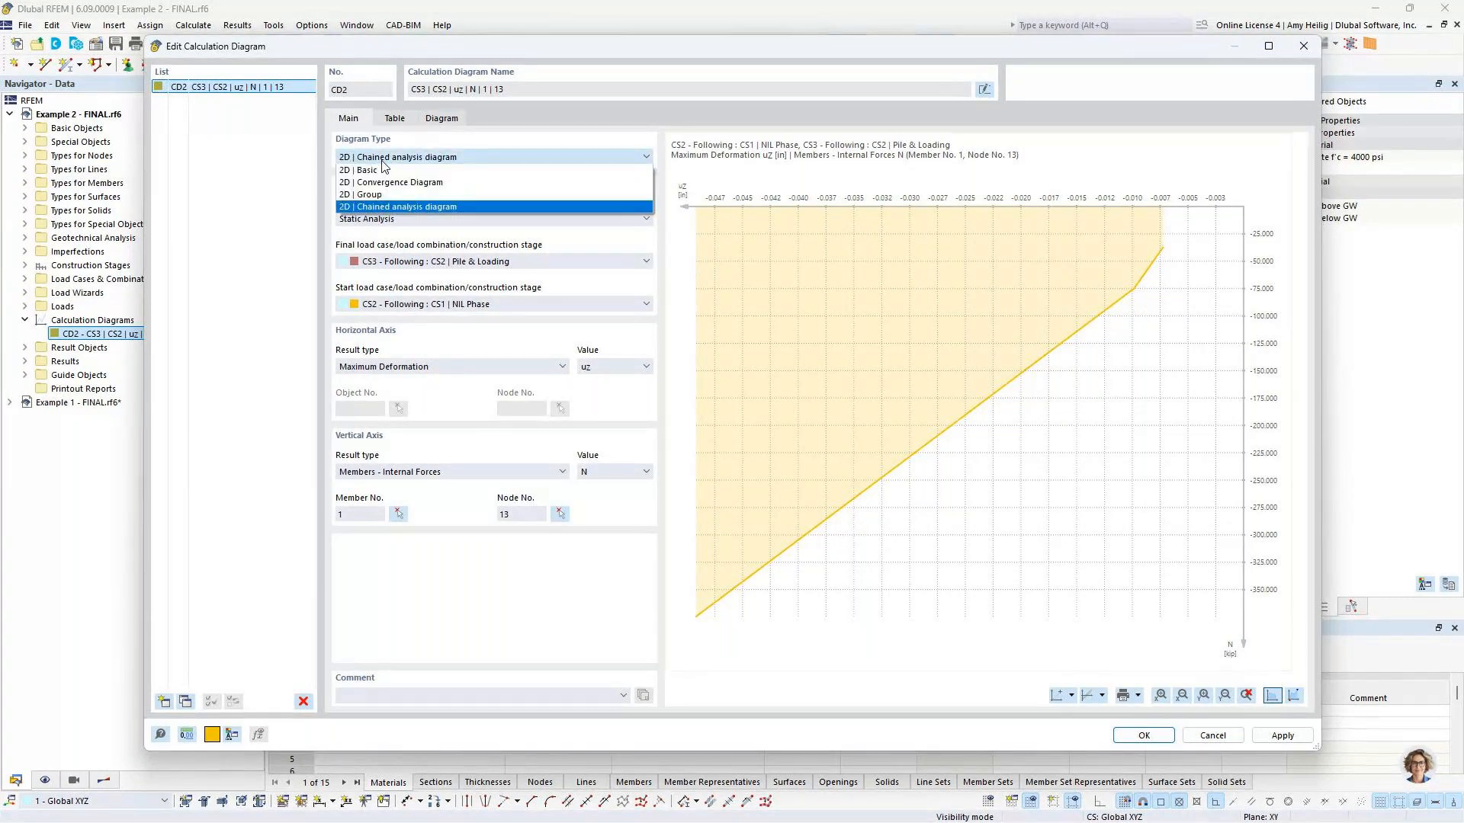
left_click(412, 207)
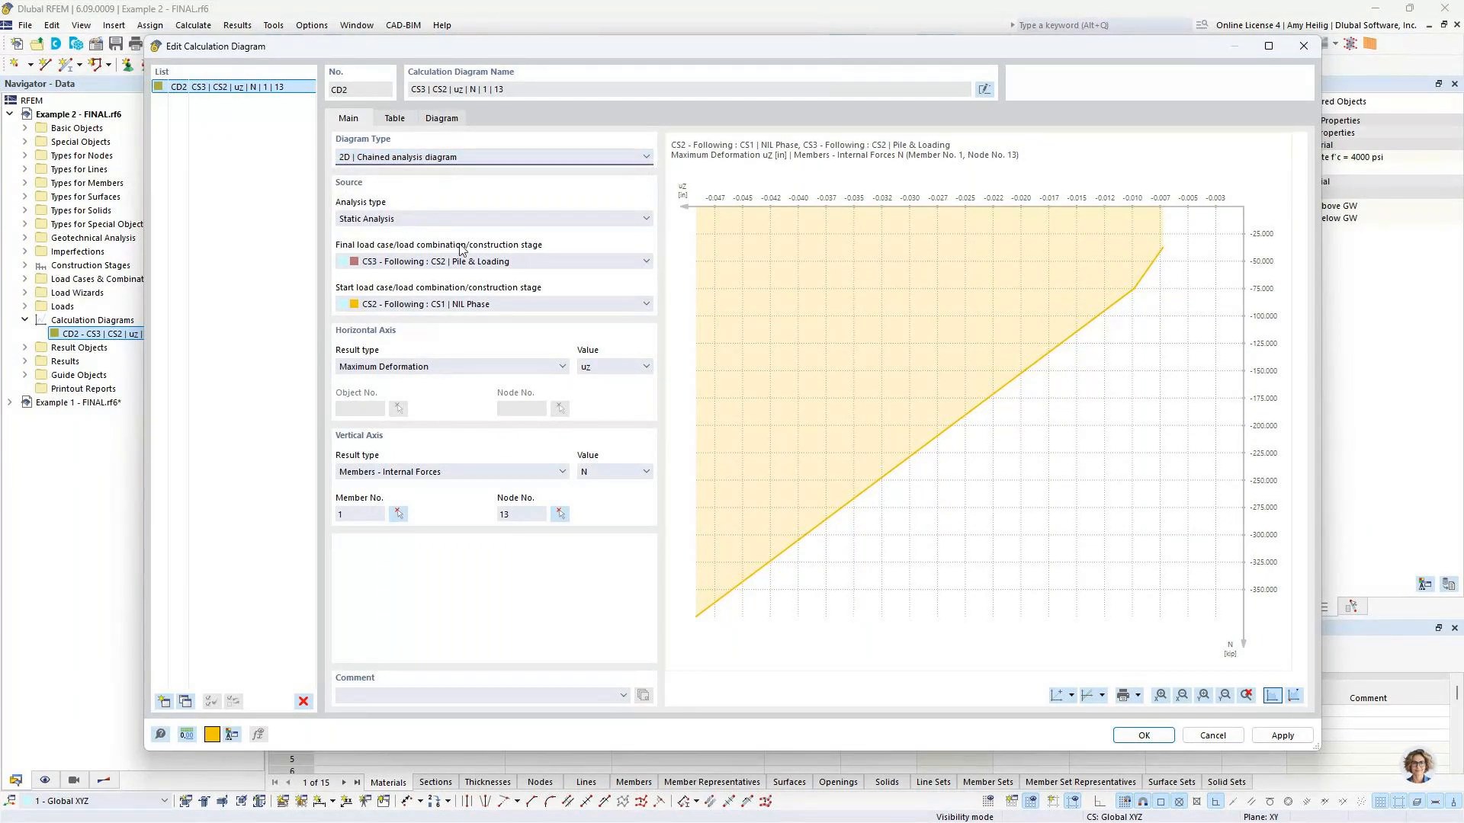
Step: Review the diagram's source stages, keeping CS3 Pile & Loading as final and CS2 NIL Phase as start construction stage
left_click(477, 262)
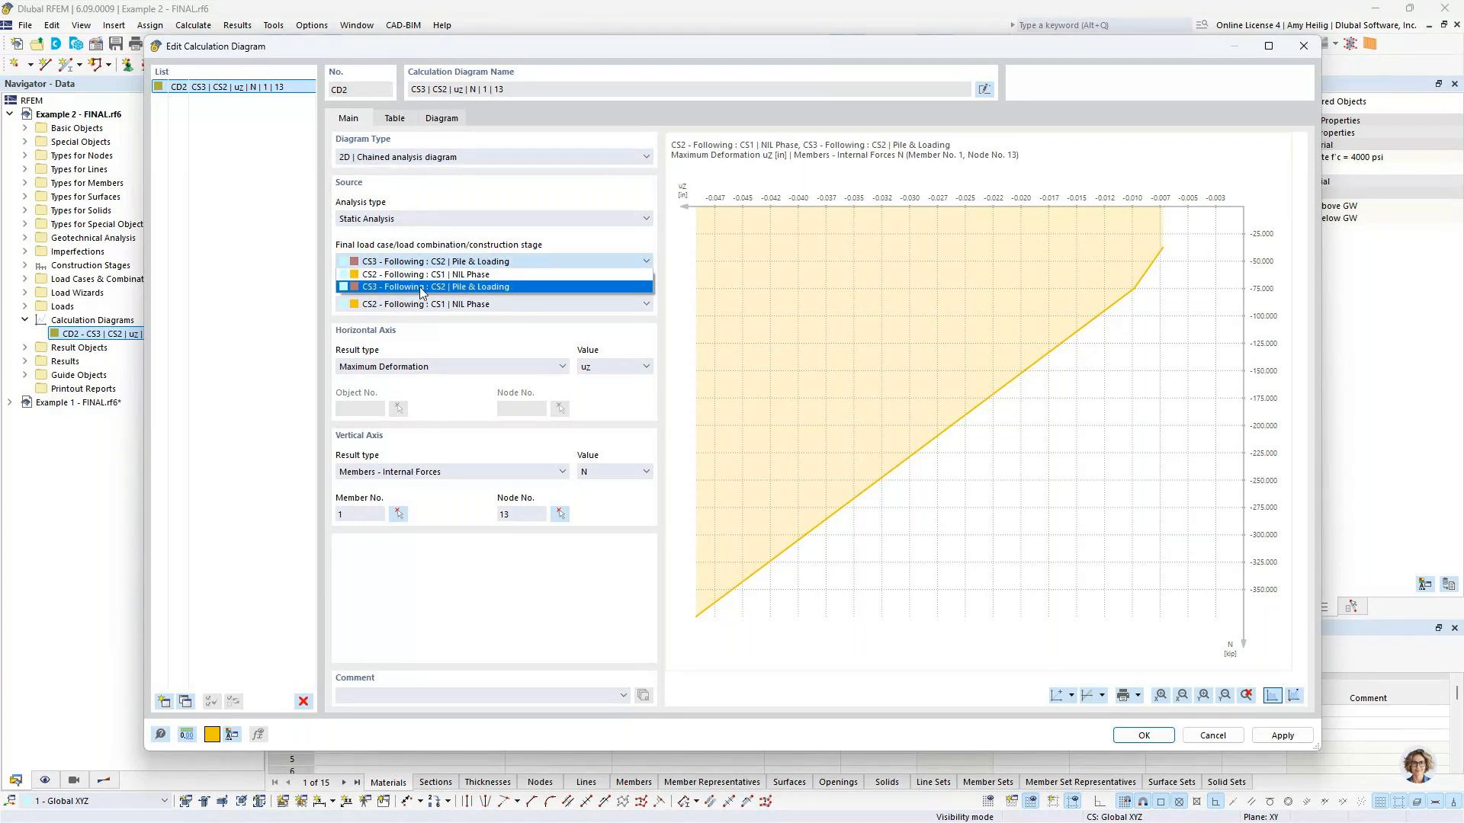
left_click(421, 287)
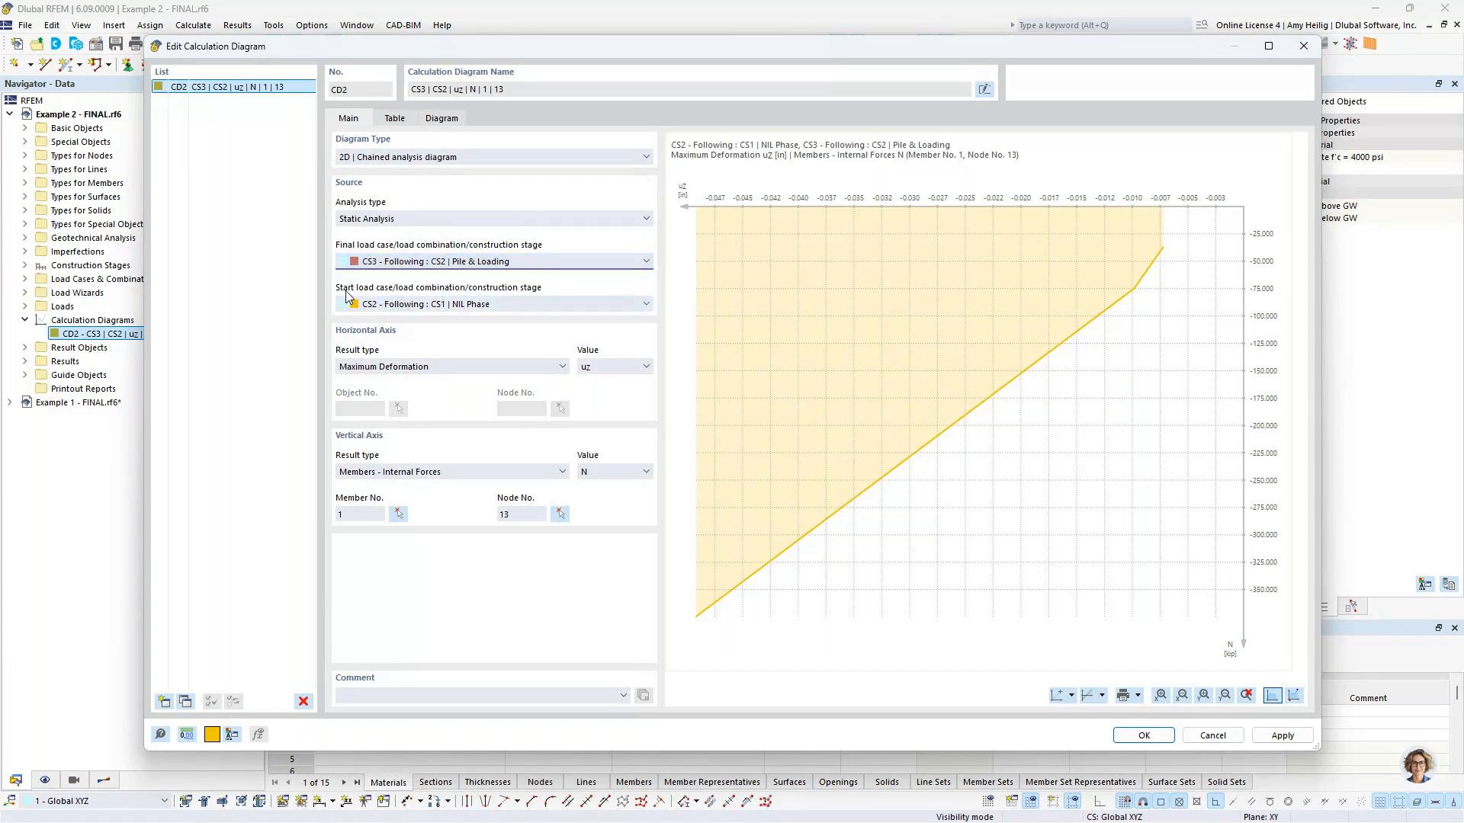
left_click(491, 304)
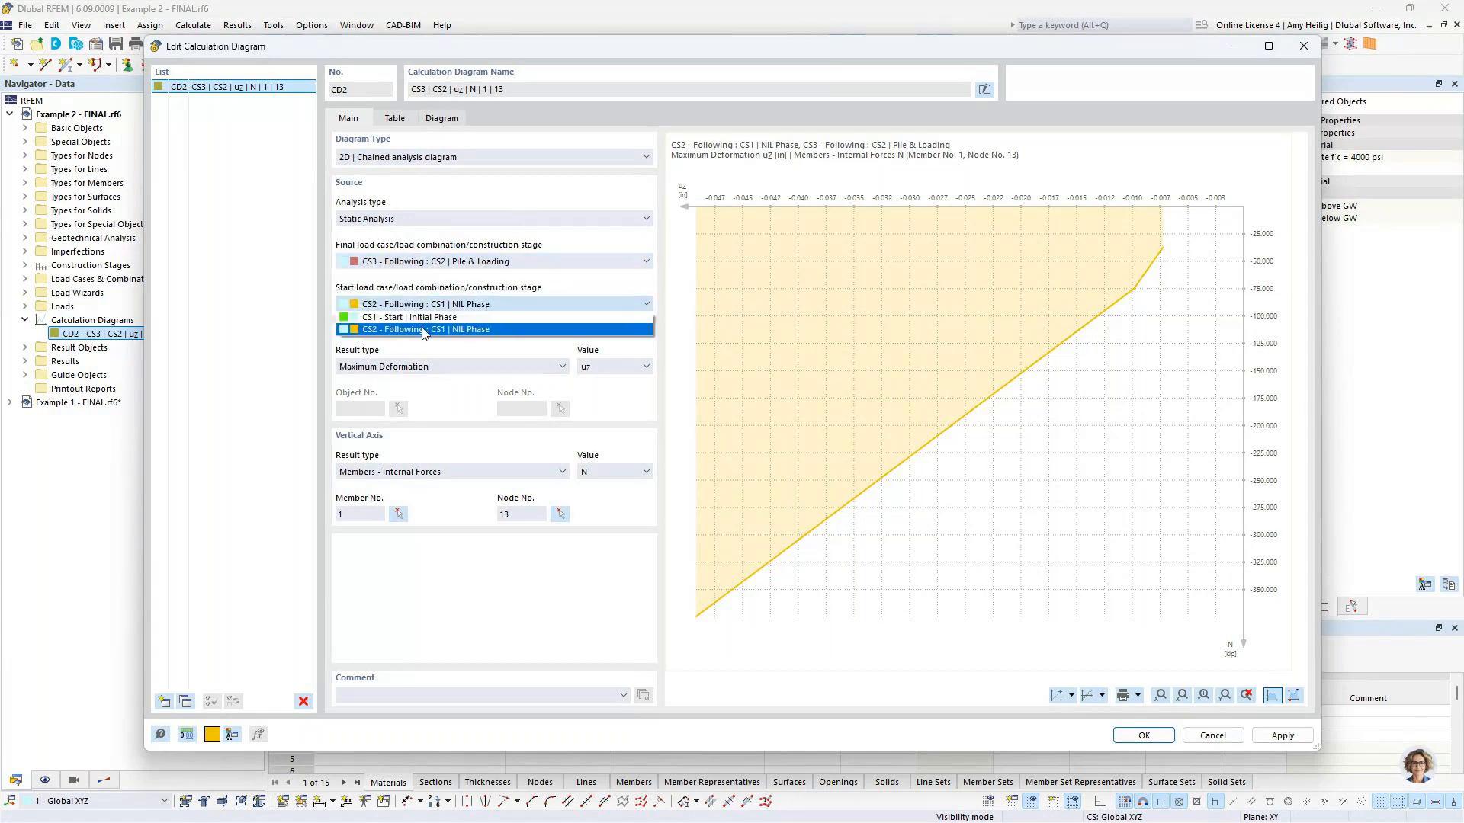
left_click(486, 277)
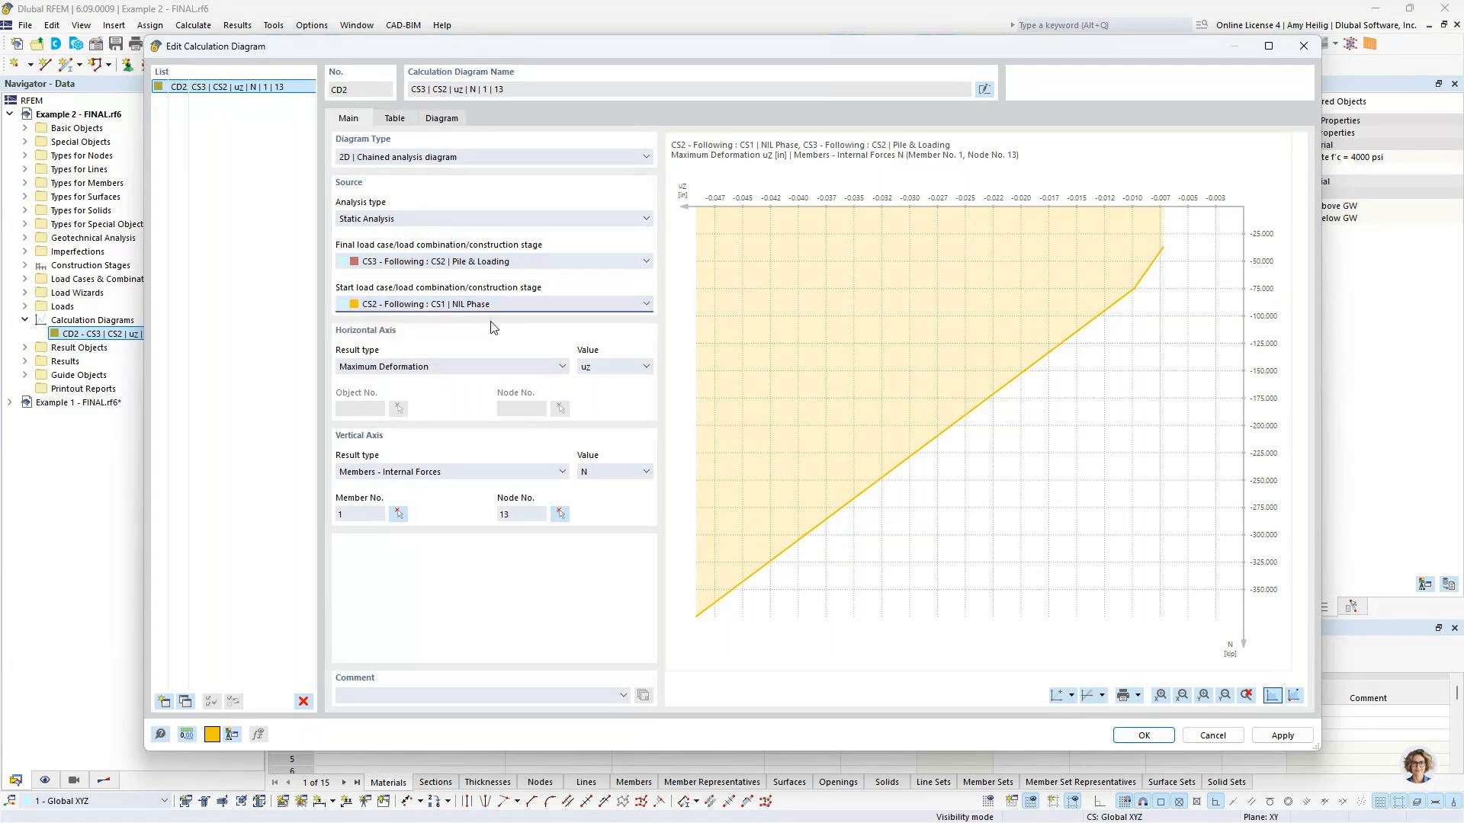
Step: Review the horizontal axis result types and values of the diagram, keeping Maximum Deformation with uz
left_click(420, 366)
scroll(485, 430, "up", 3)
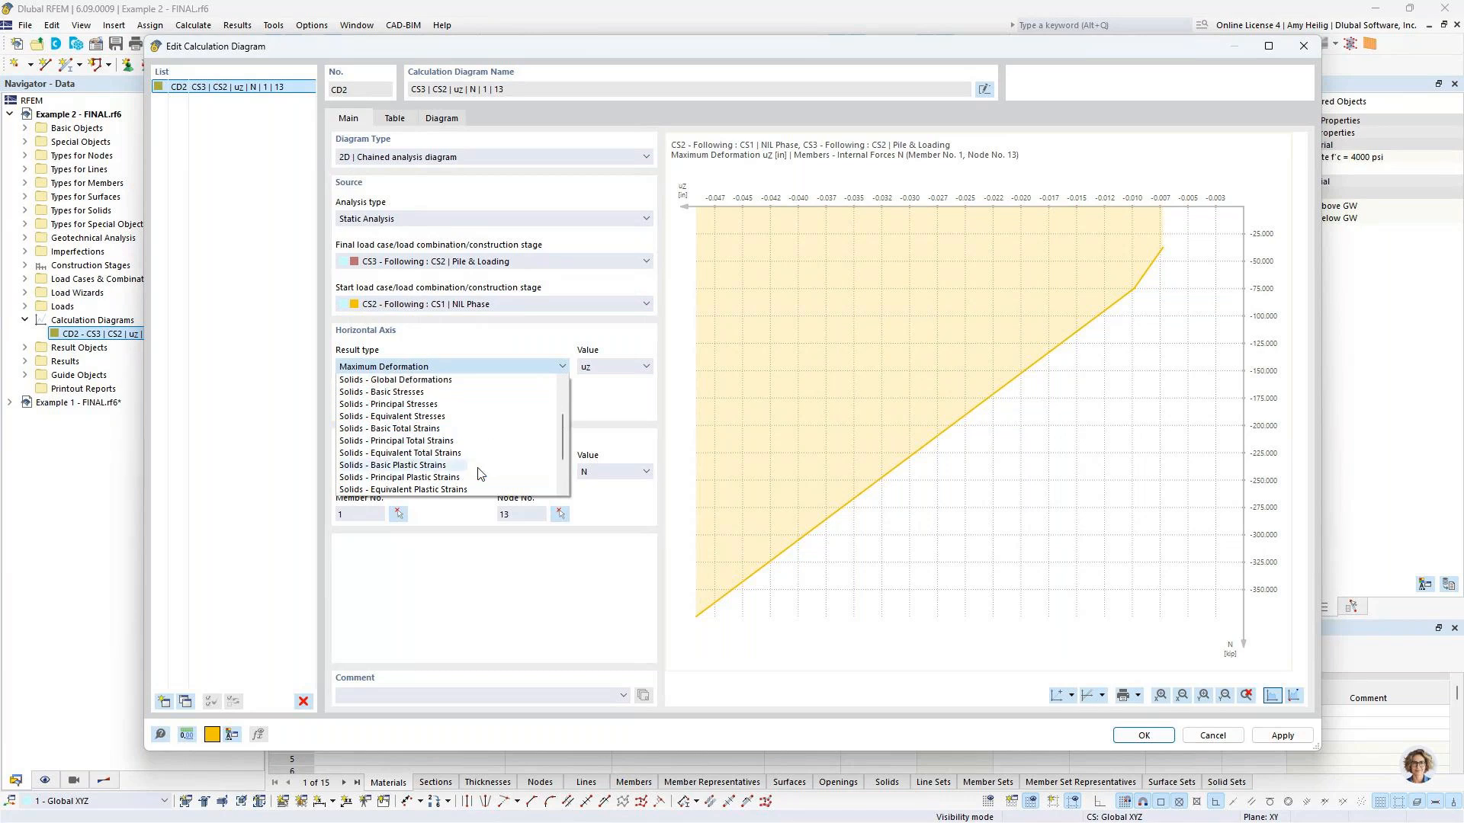
scroll(457, 458, "down", 6)
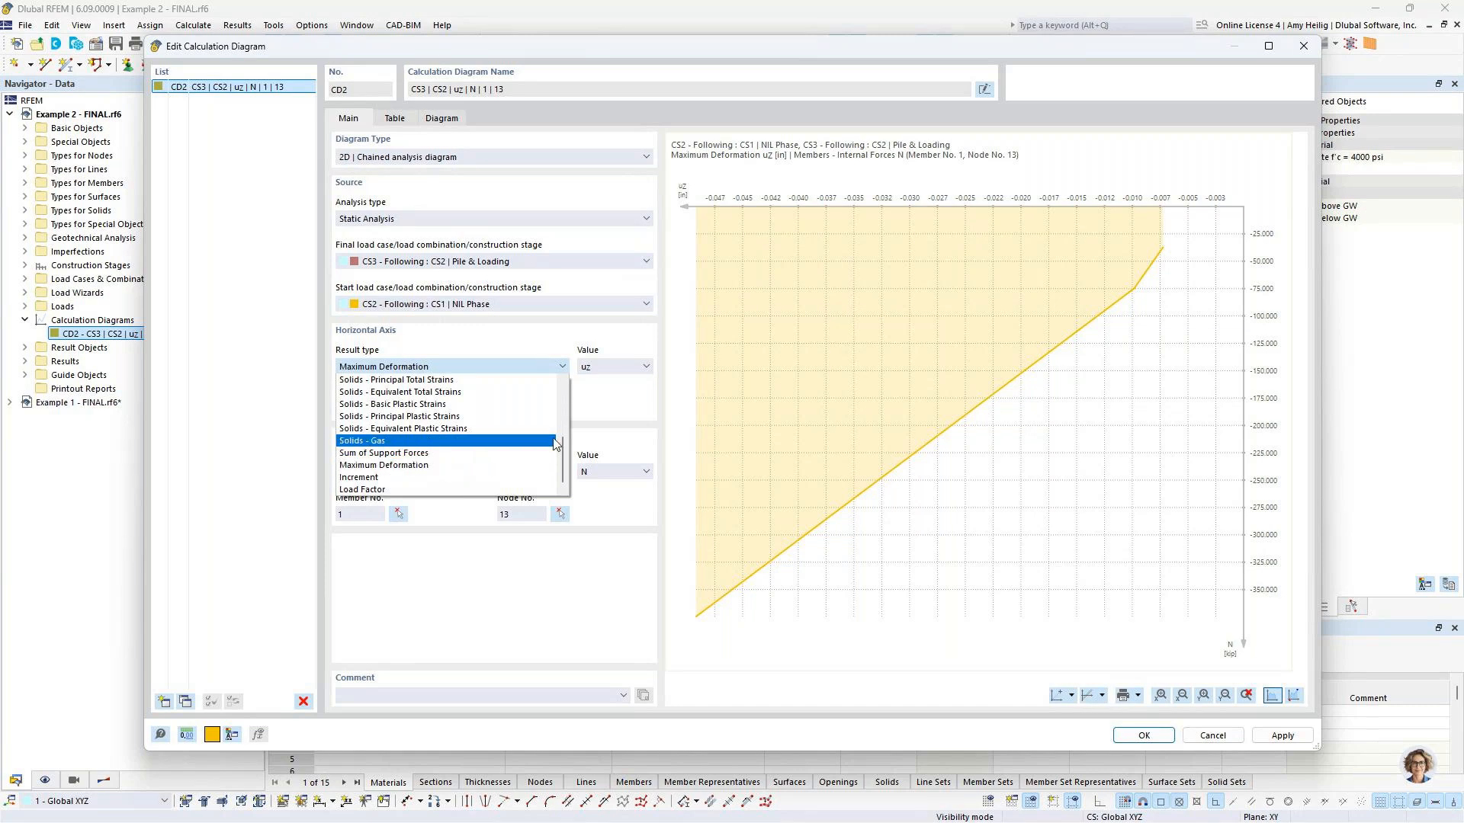
left_click(610, 415)
left_click(639, 371)
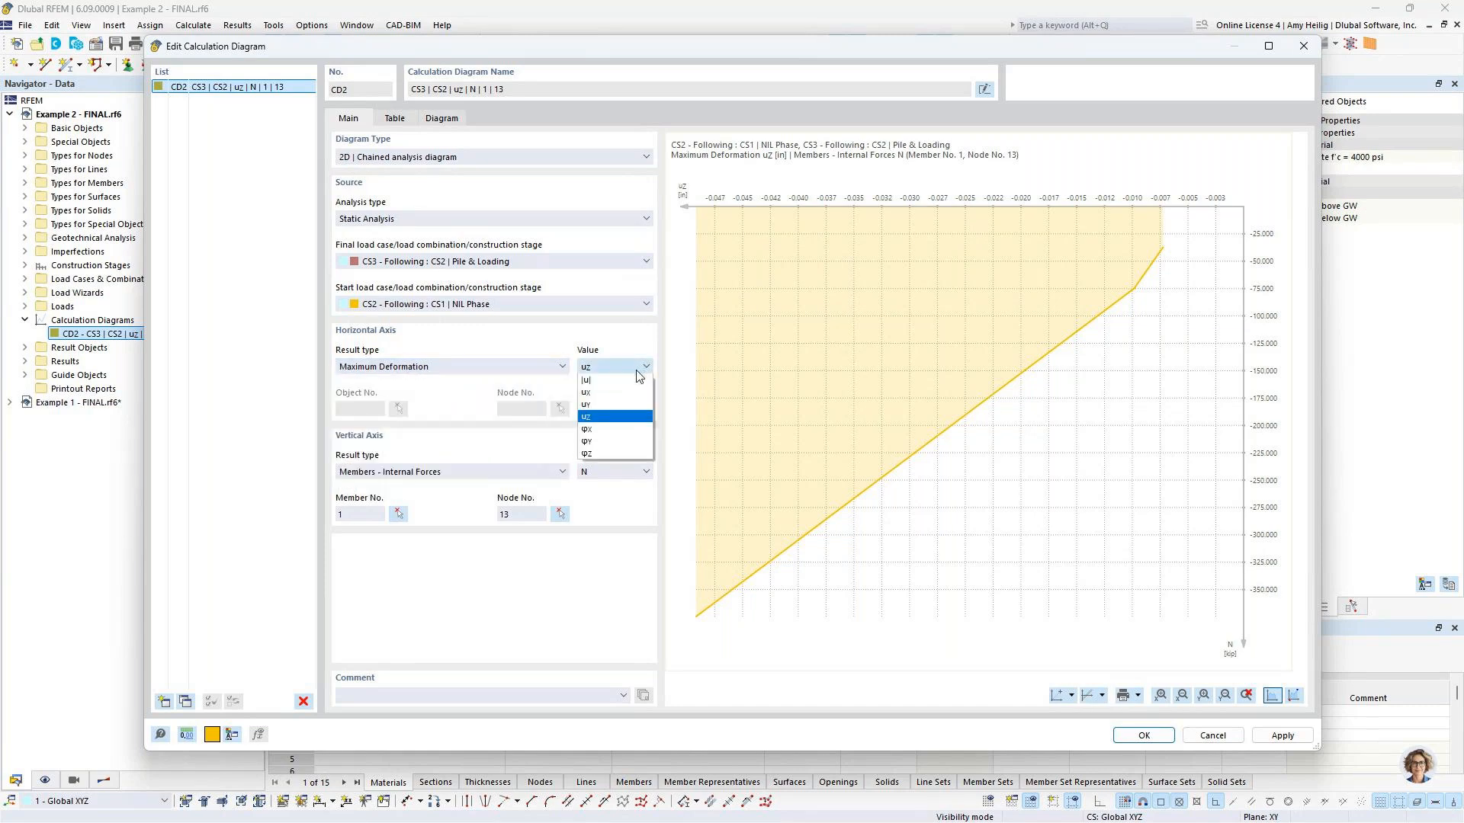
left_click(597, 422)
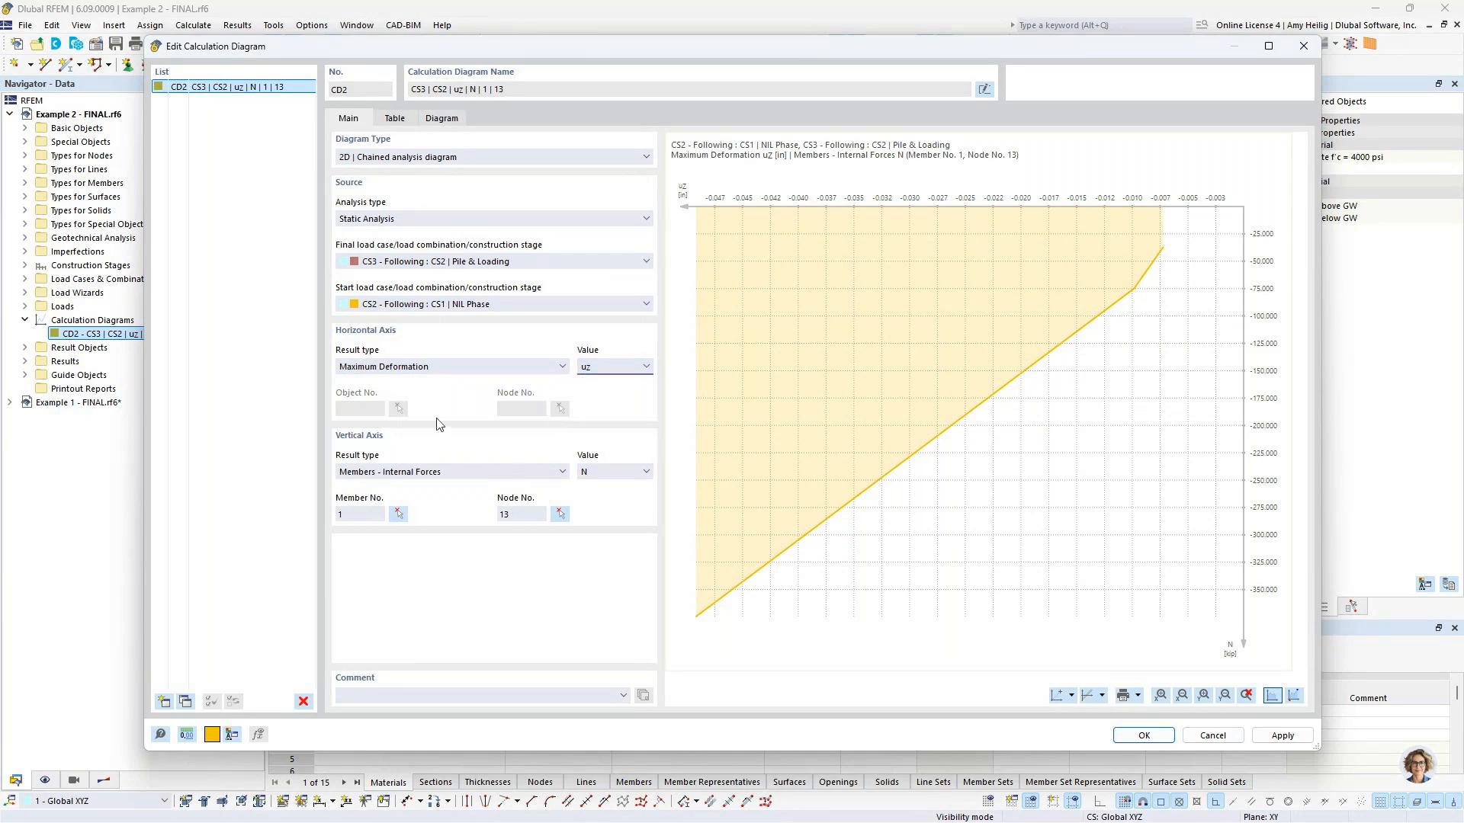
Step: Review the vertical axis options, keeping Members - Internal Forces with N, examine the load-displacement curve, and close the diagram without saving
left_click(409, 472)
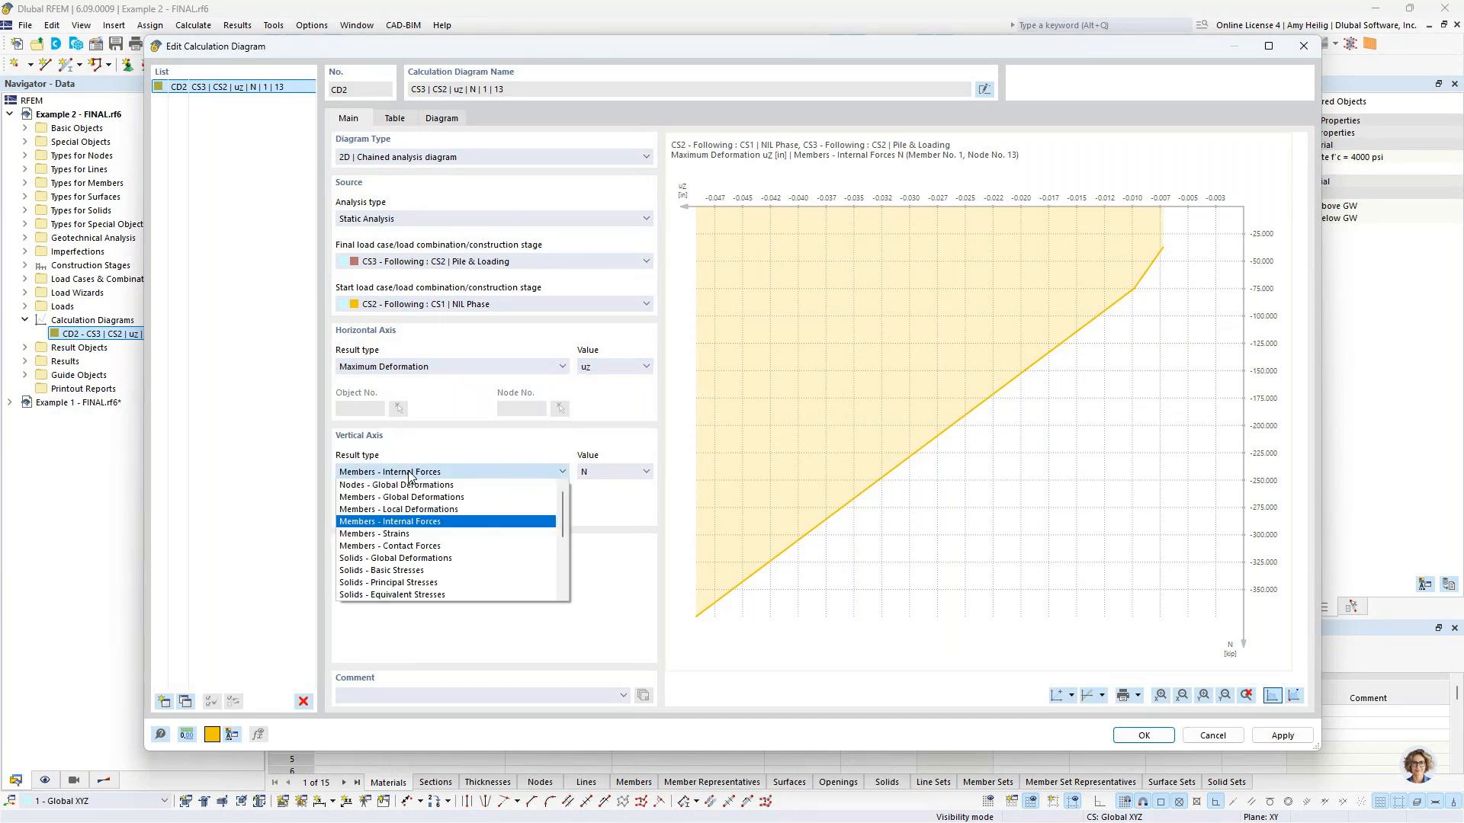
left_click(412, 523)
left_click(603, 473)
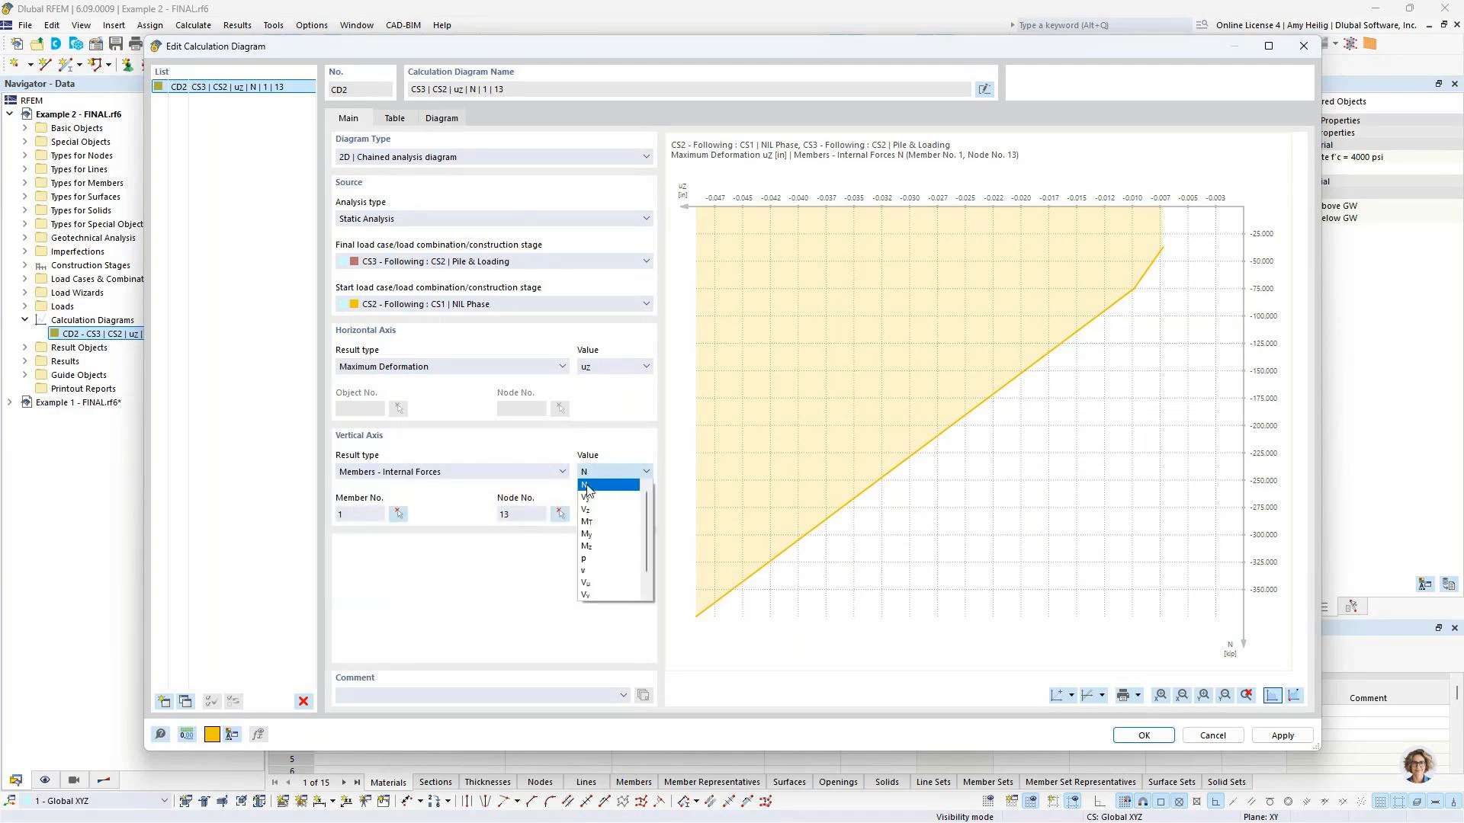
left_click(587, 486)
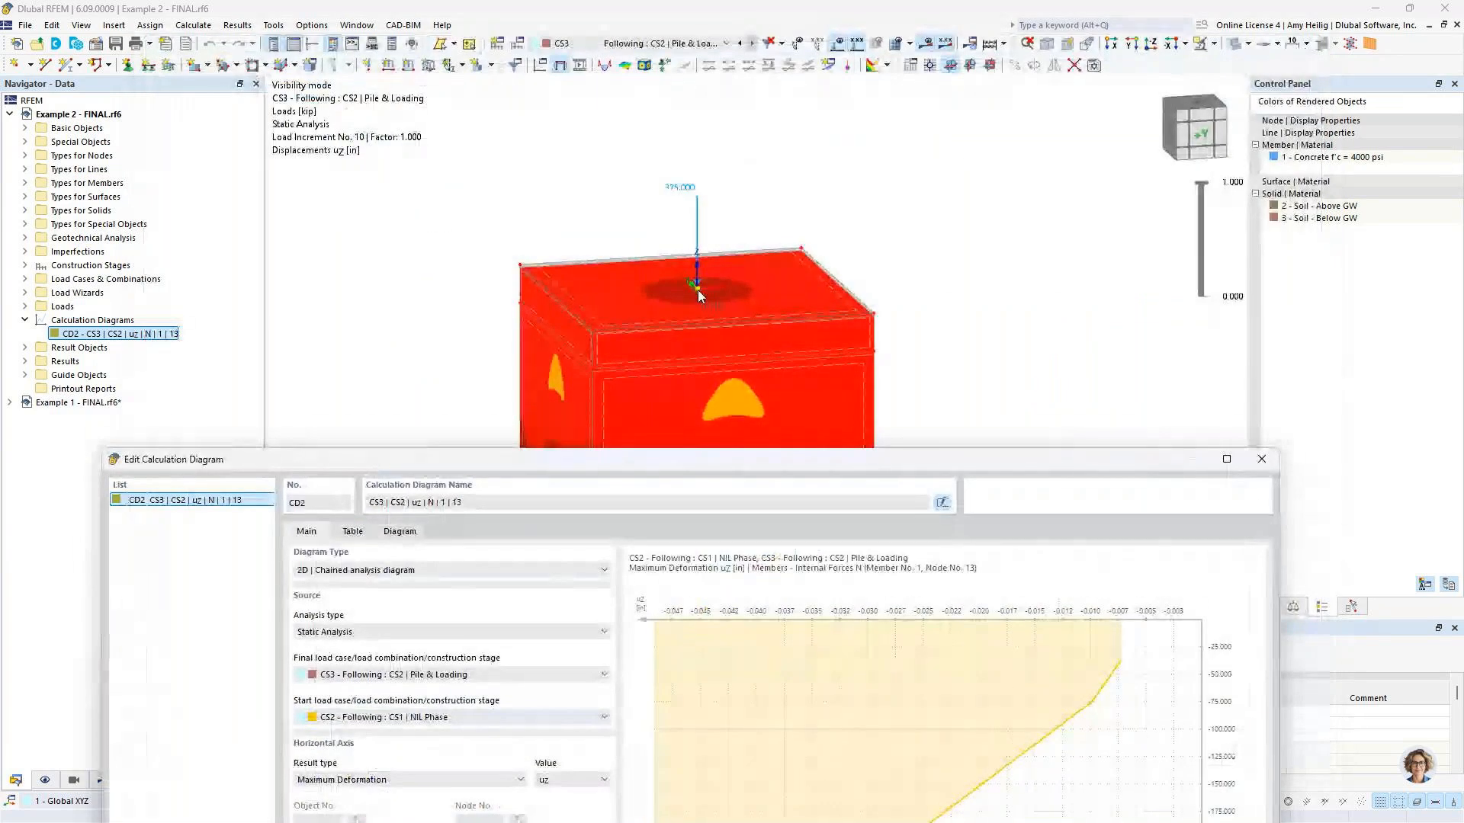
left_click_drag(679, 459, 710, 65)
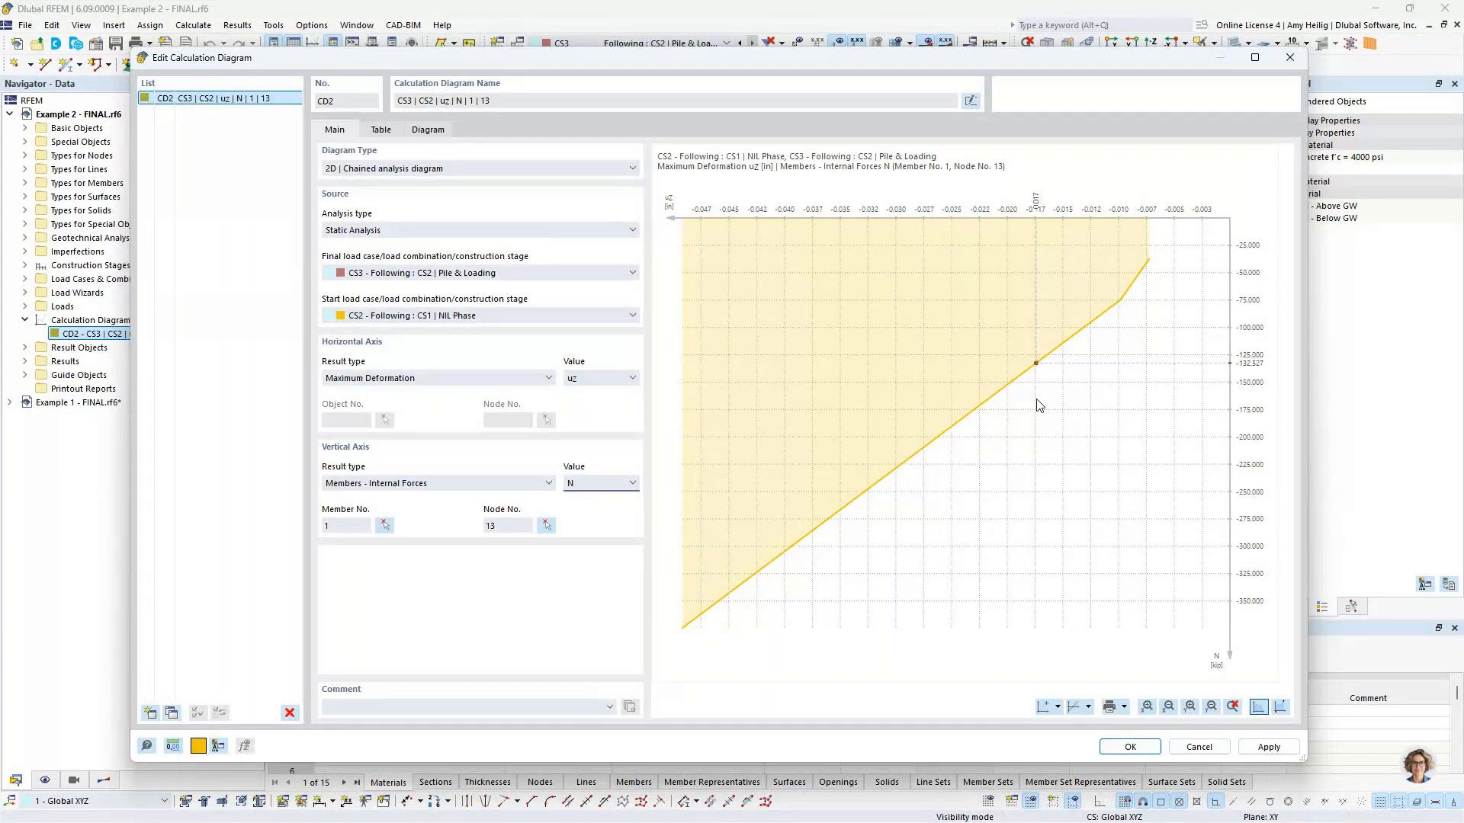
left_click(1194, 755)
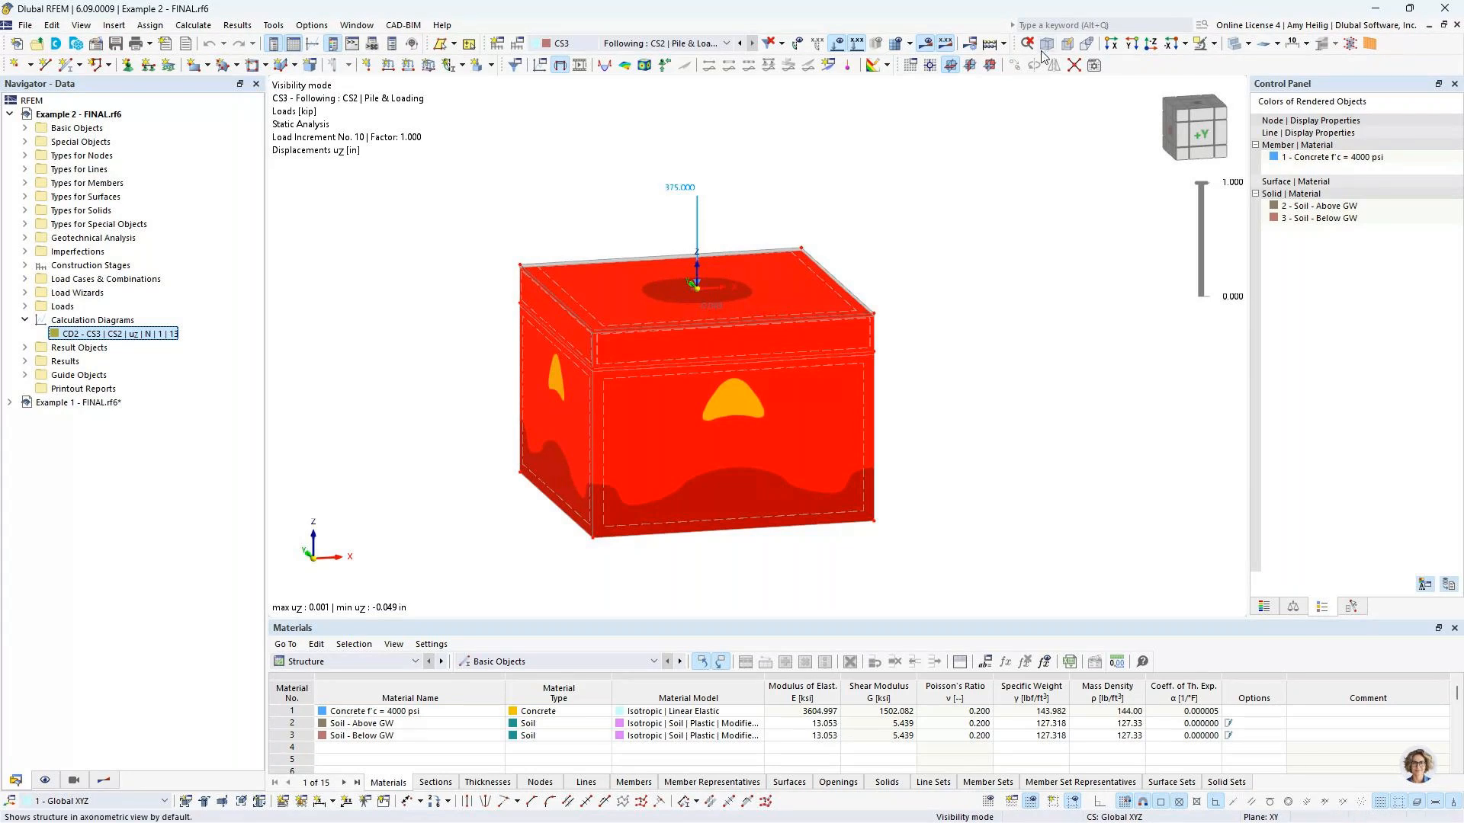
Step: Hide the calculated results, switch to the PowerPoint slide show, and advance to the Geotechnical Analysis add-on Future Developments slide
left_click(926, 44)
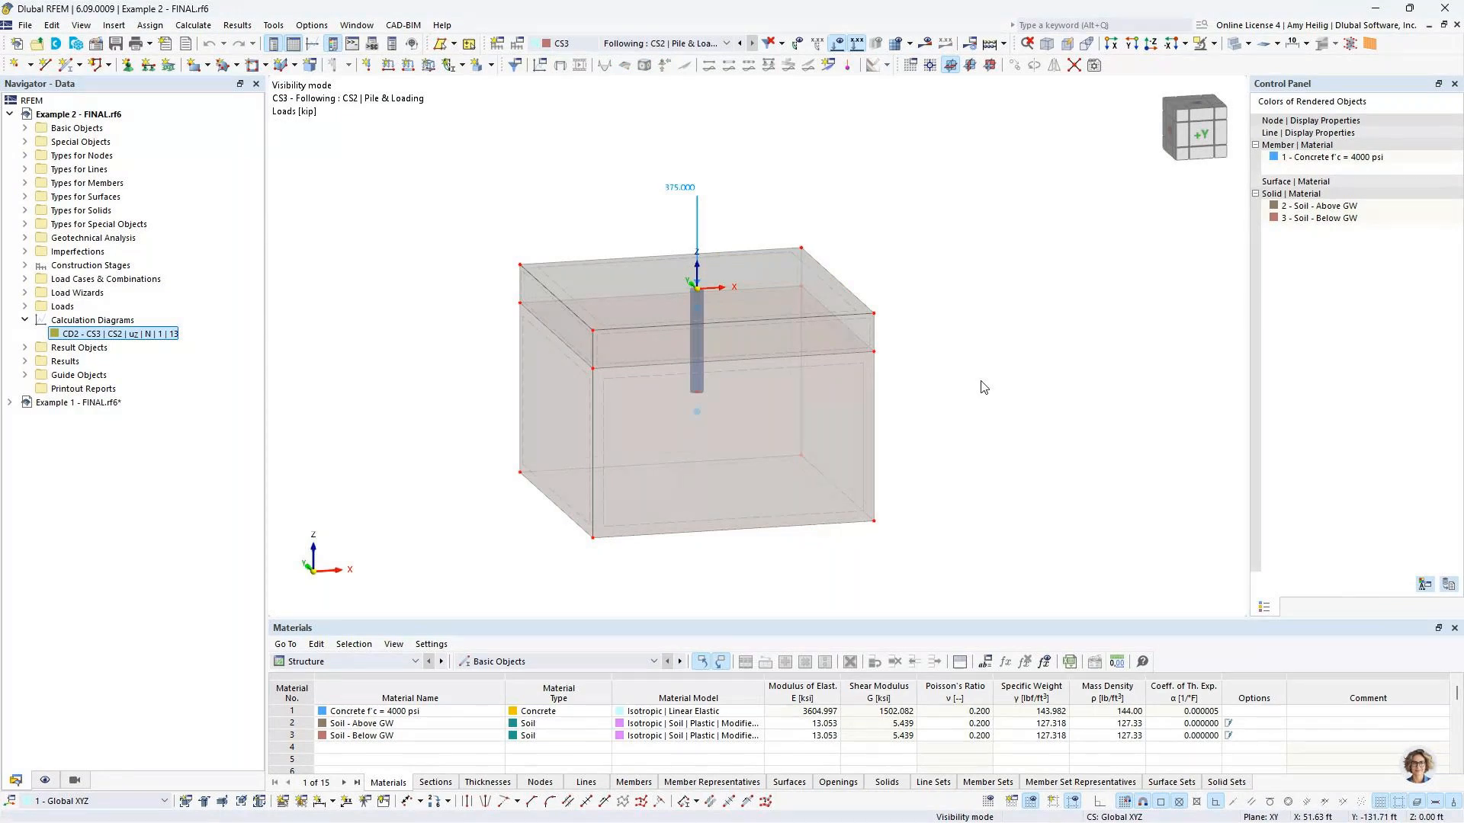
key("super+Tab")
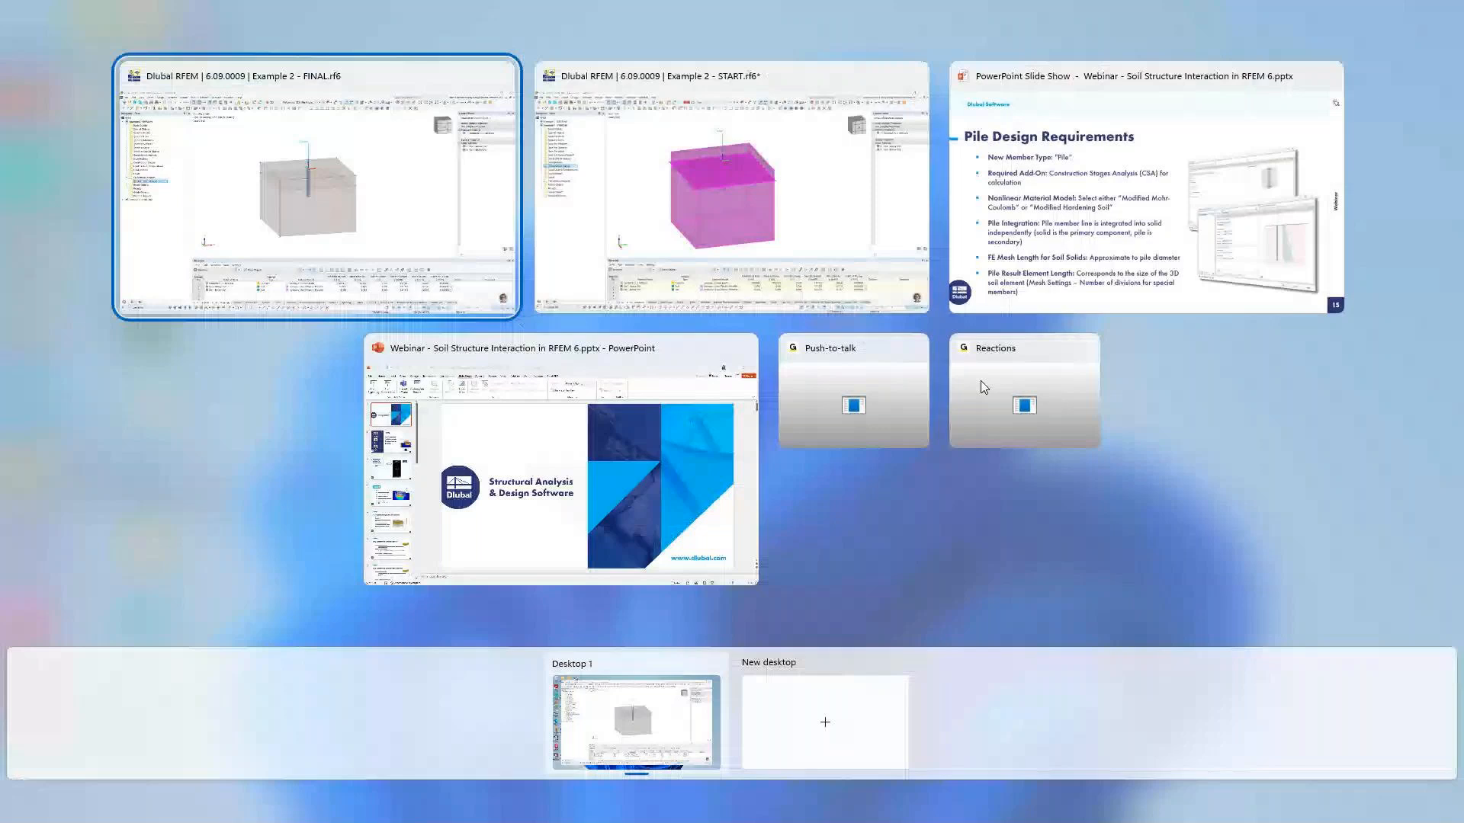
left_click(1086, 255)
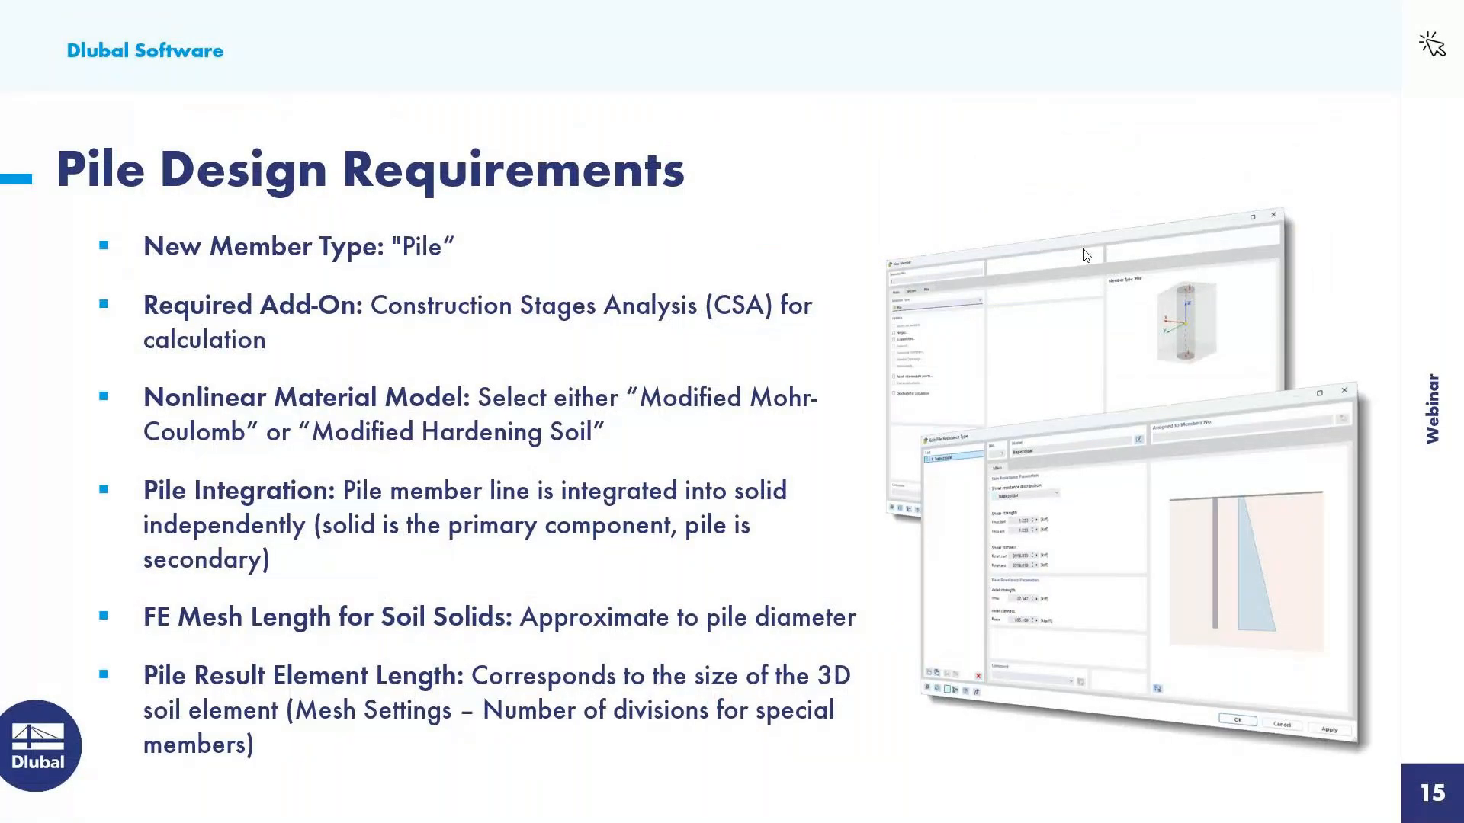
key("Right")
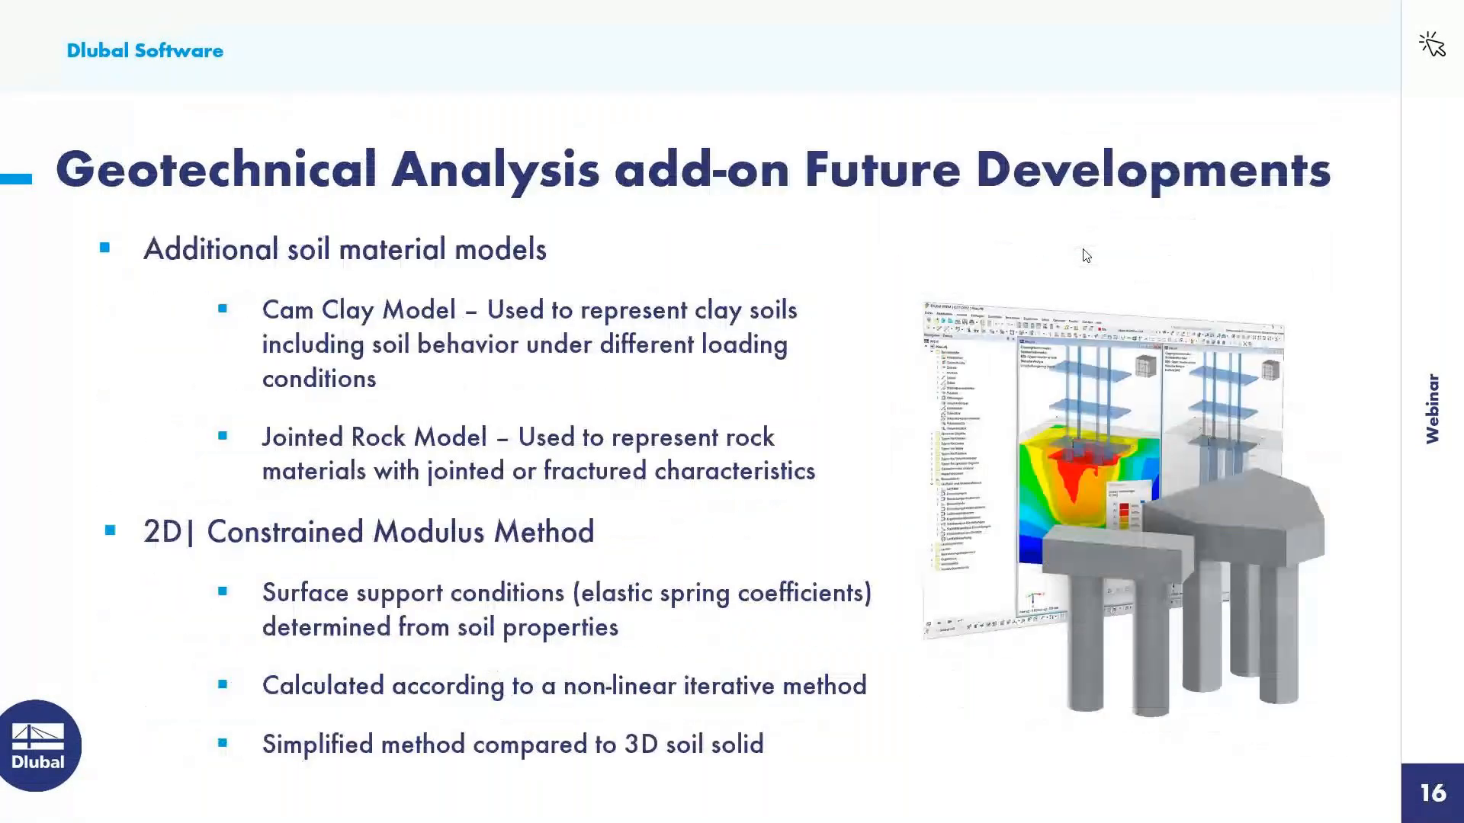